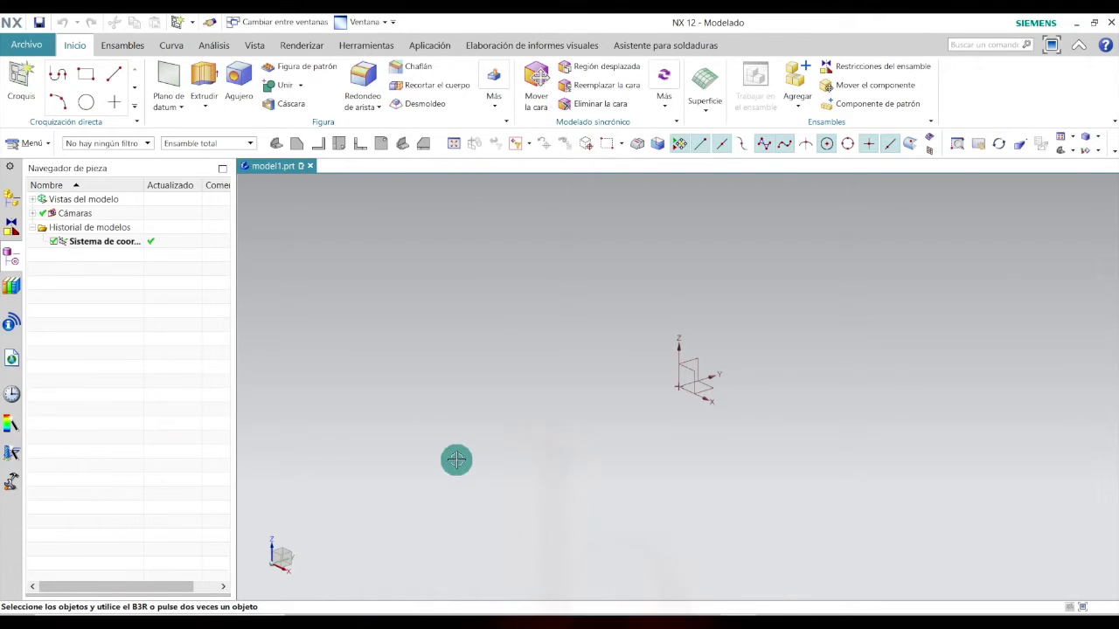
Create a new sketch on the YZ datum plane
click(21, 80)
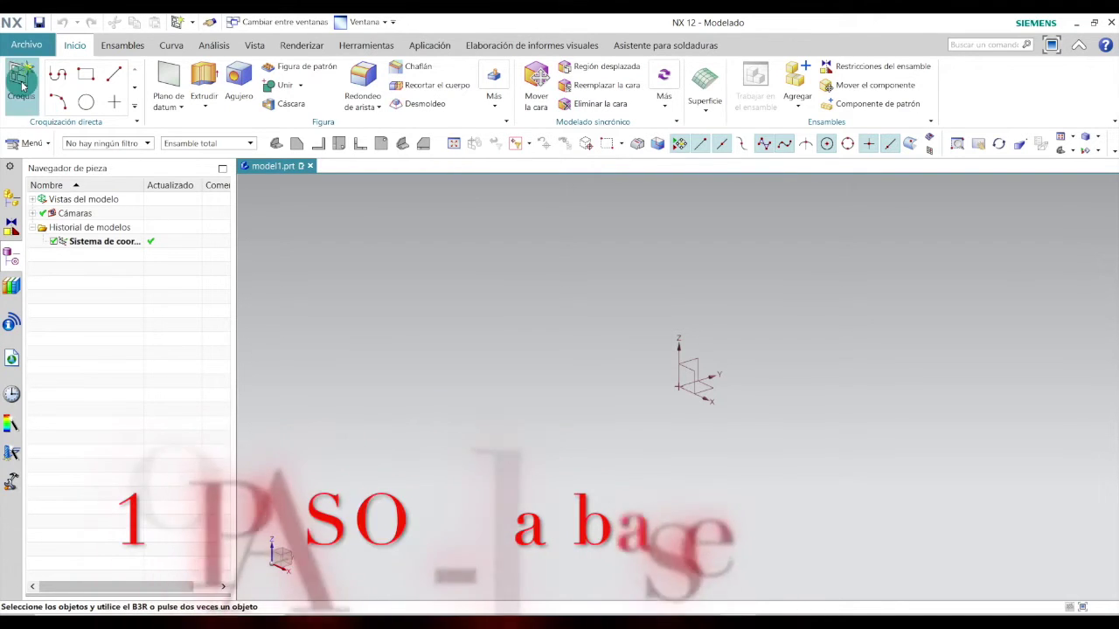
click(692, 357)
click(149, 330)
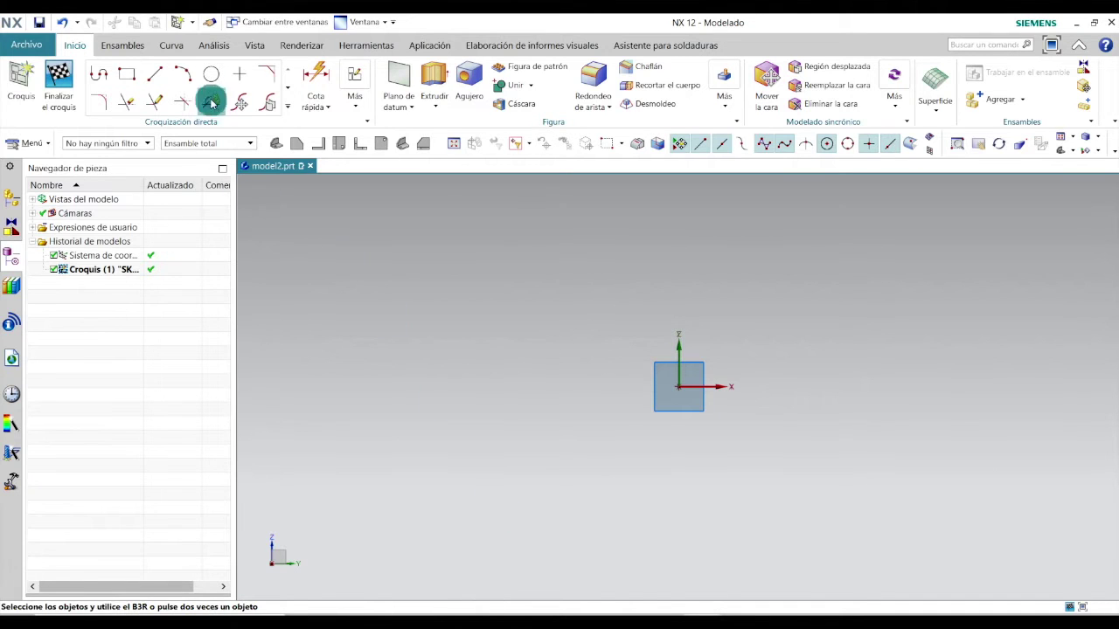
Draw a horizontal line about 82 mm long from the sketch origin along the positive X axis
click(156, 76)
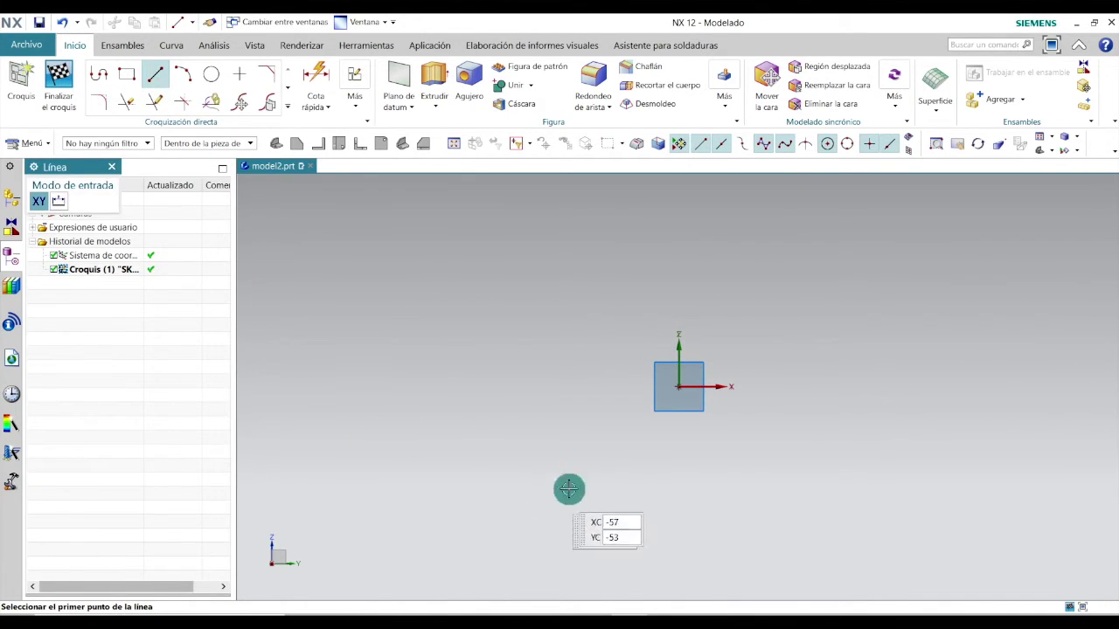
click(681, 384)
click(836, 387)
key(Escape)
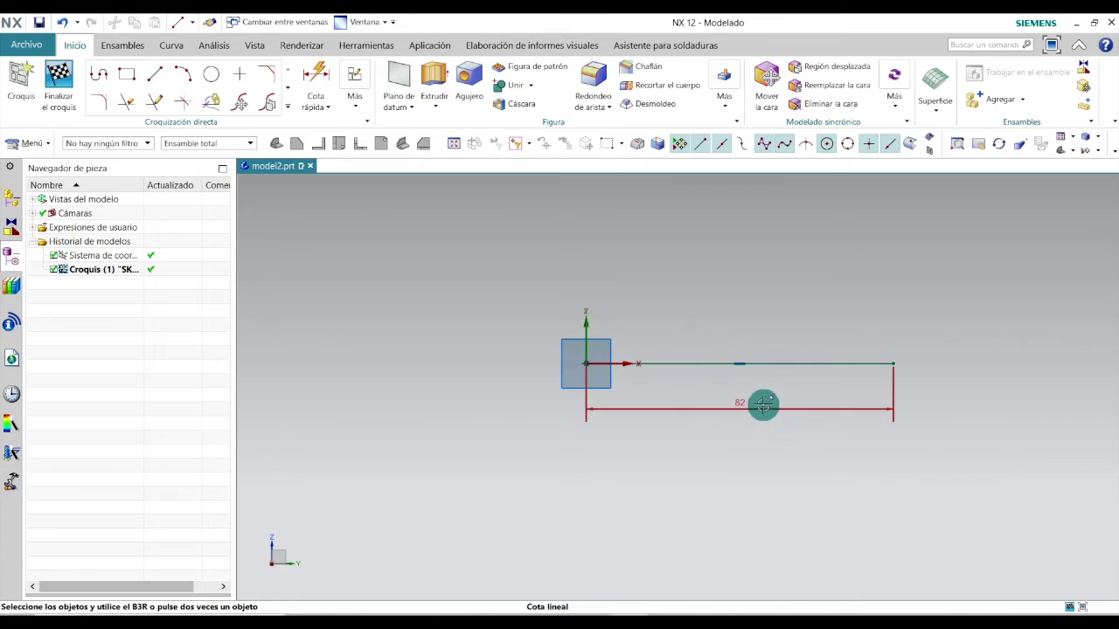
Set the horizontal line's length to 15 mm and place its dimension centrally just below the line
drag(744, 404, 744, 417)
double_click(744, 417)
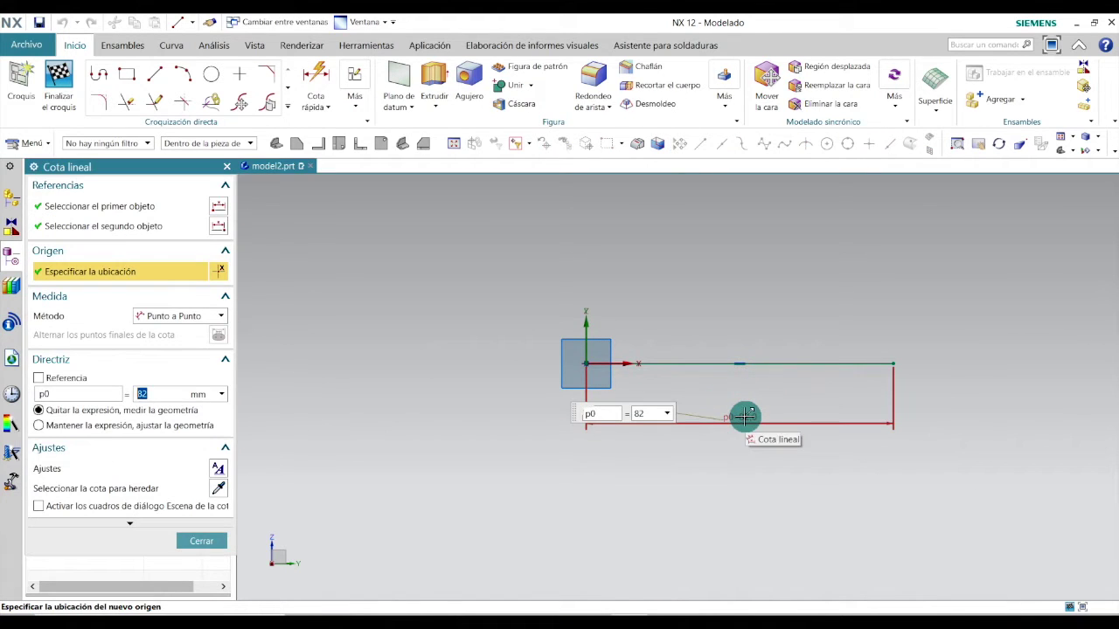
text(15)
key(Return)
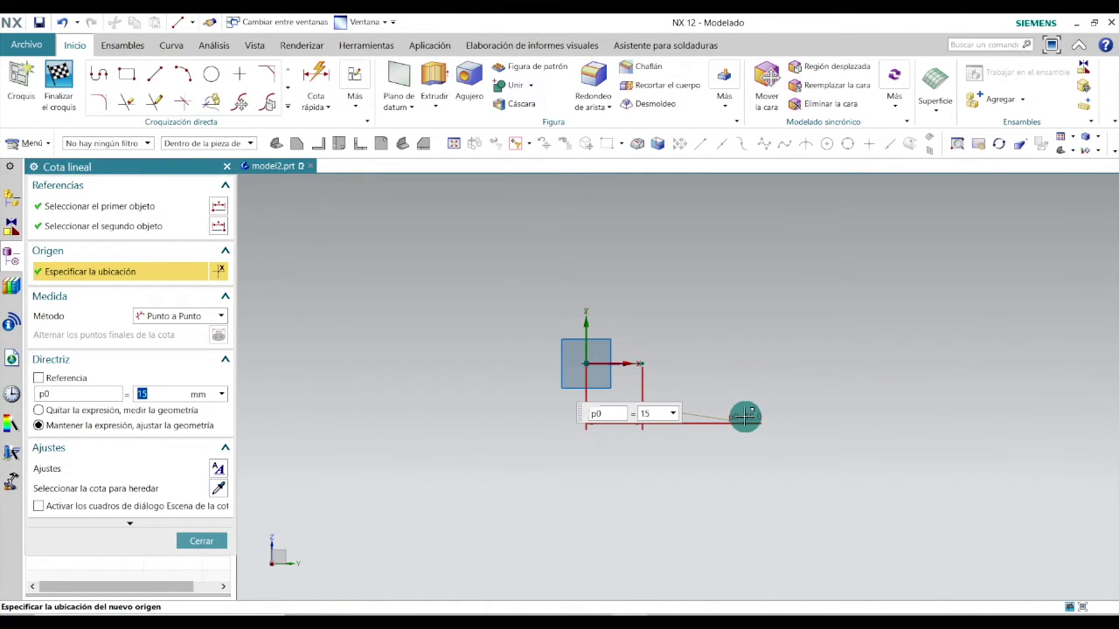
click(185, 541)
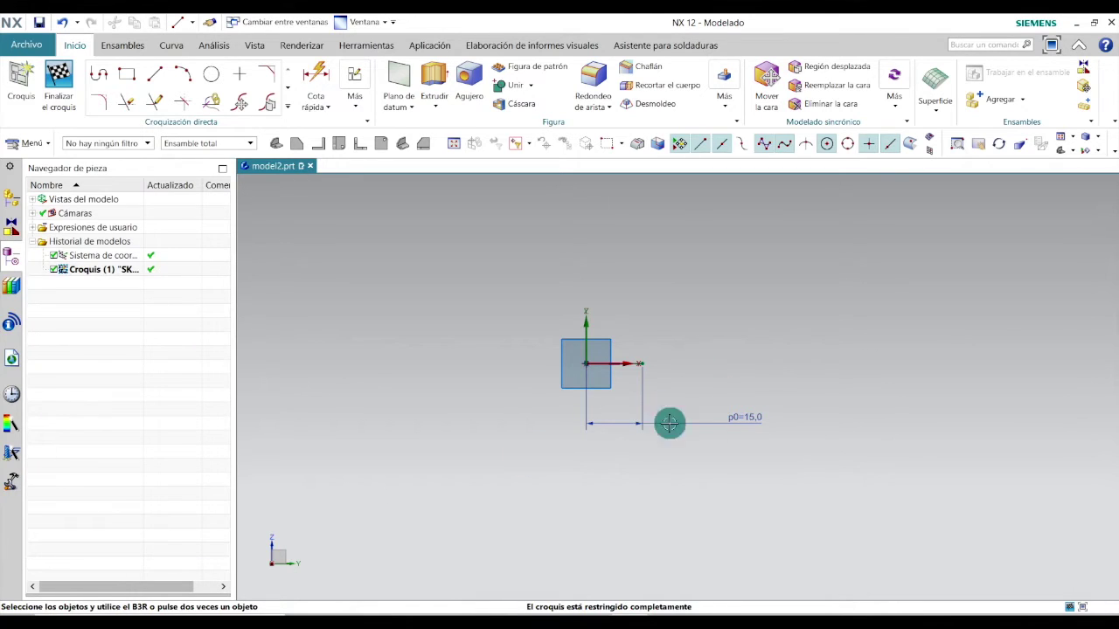
drag(742, 410, 614, 402)
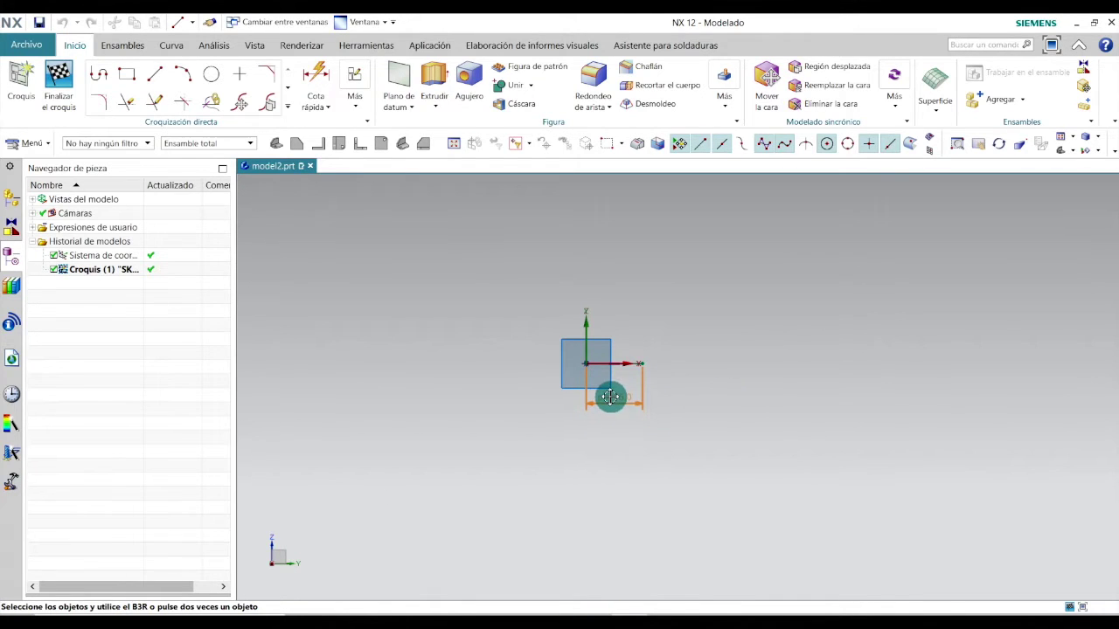
Draw a short vertical line about 2.3 mm long upward from the free end of the 15 mm line
scroll(623, 357, up, 6)
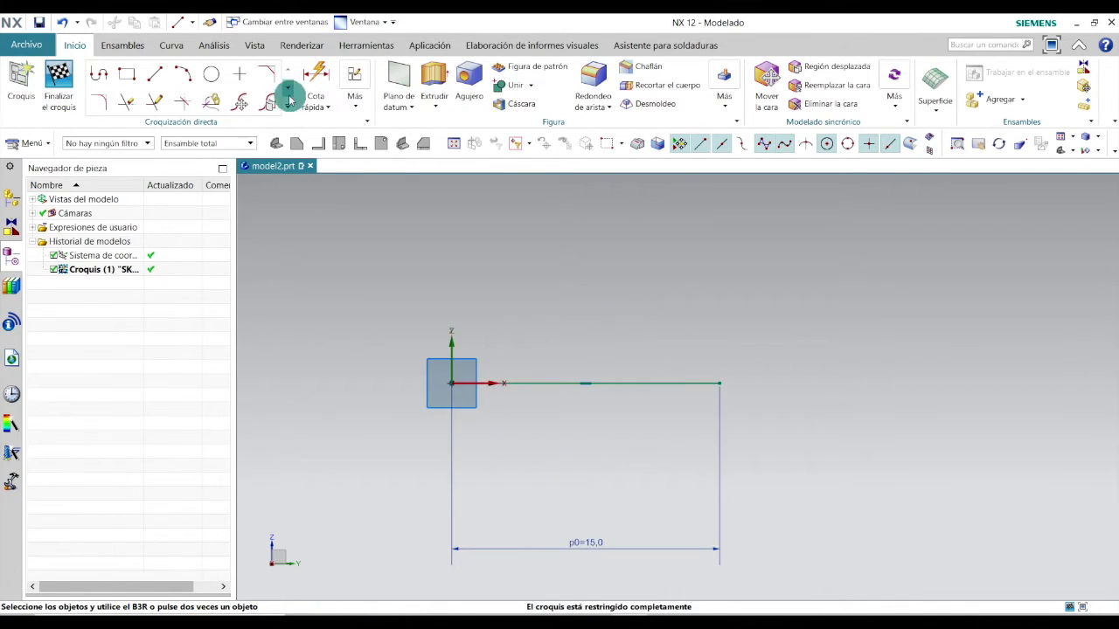
click(154, 73)
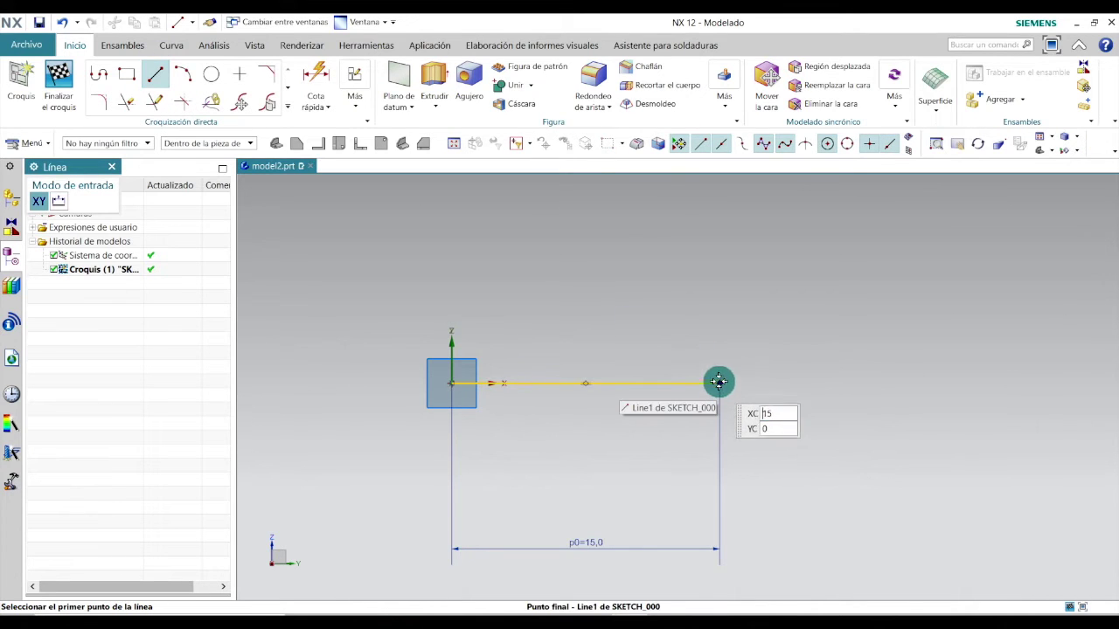
click(719, 382)
click(719, 343)
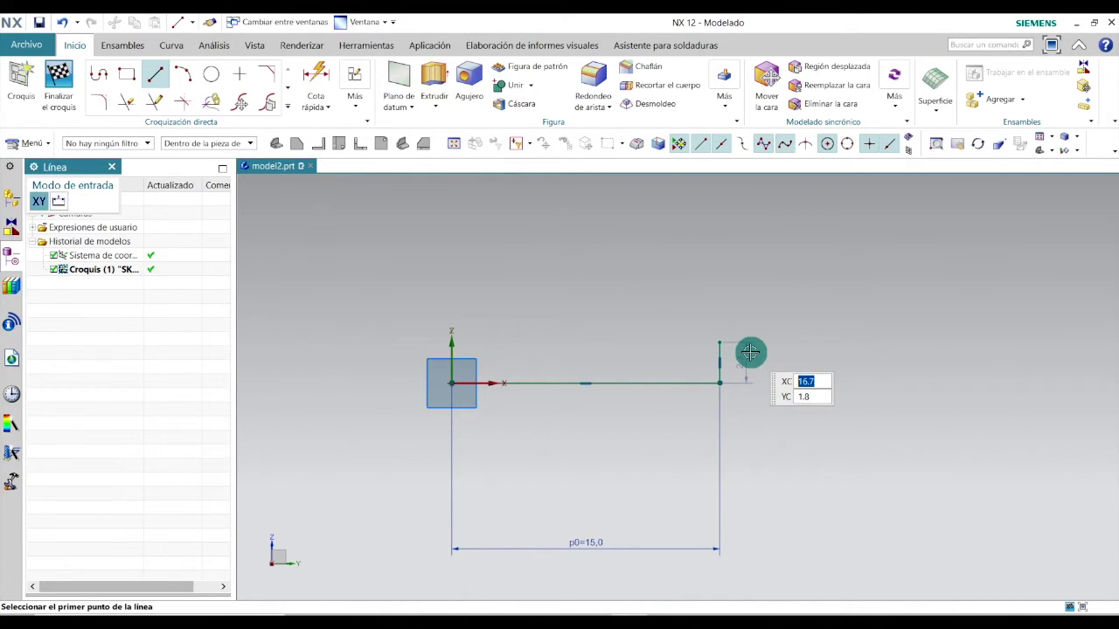
key(Escape)
Set the short vertical line's length to 2 mm
scroll(750, 353, up, 3)
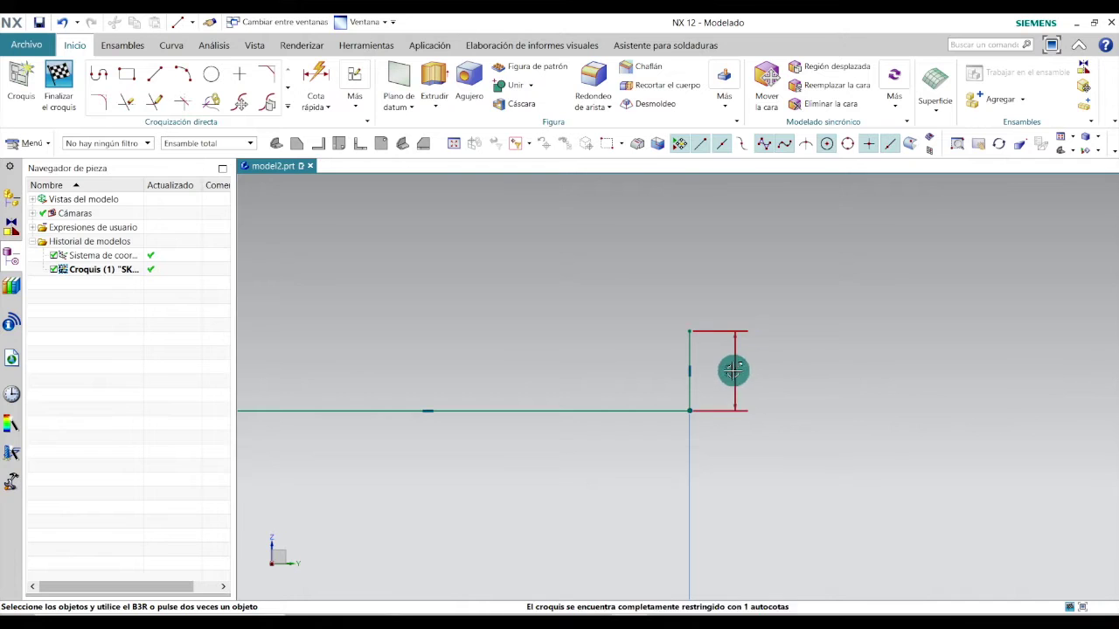
double_click(731, 369)
text(2)
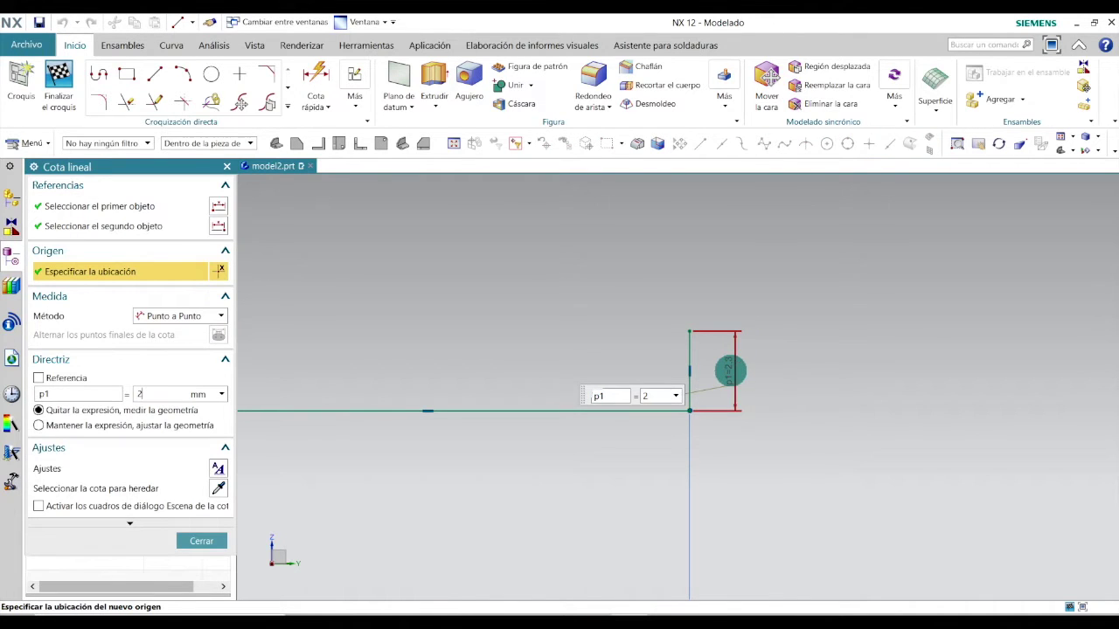
click(186, 541)
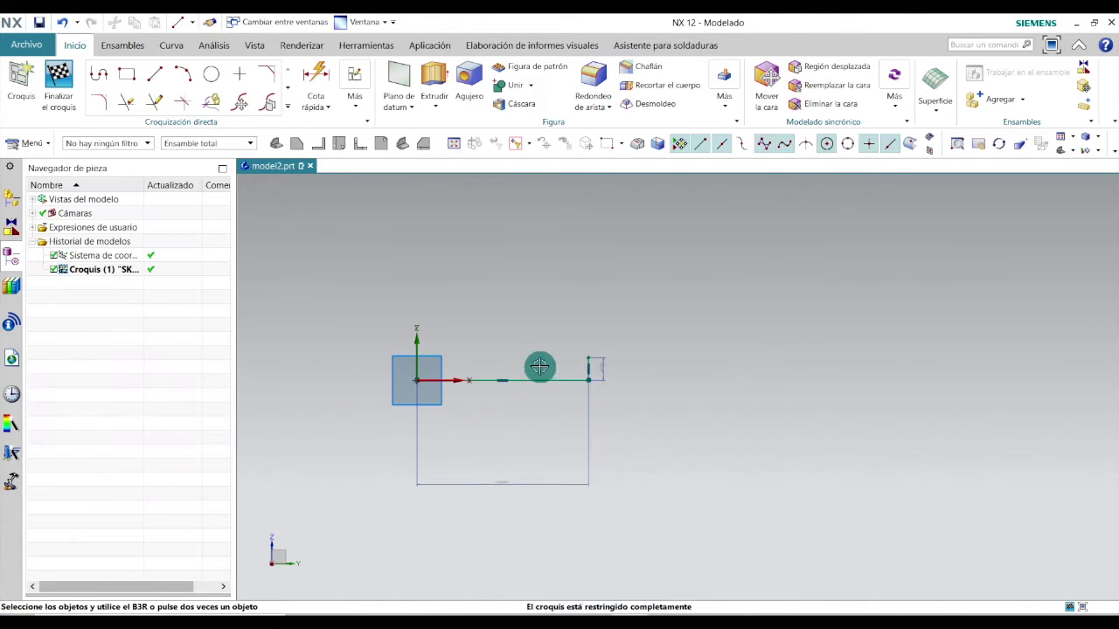
Draw a slanted line about 1.7 mm long, up and inward from the vertical line's upper end at about 127°
scroll(520, 361, up, 3)
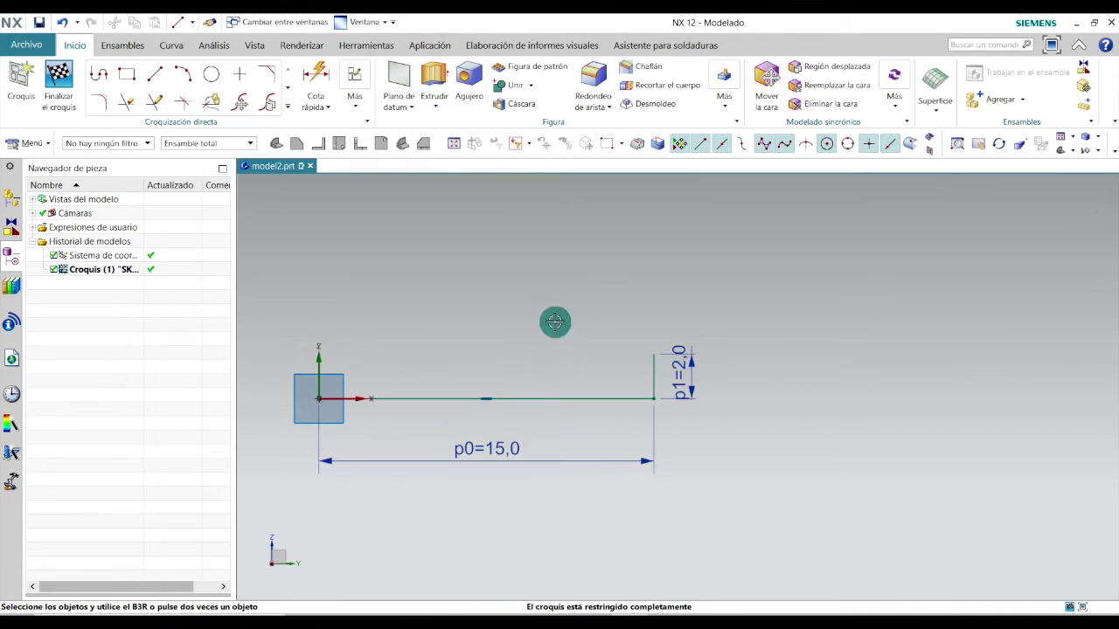
click(166, 84)
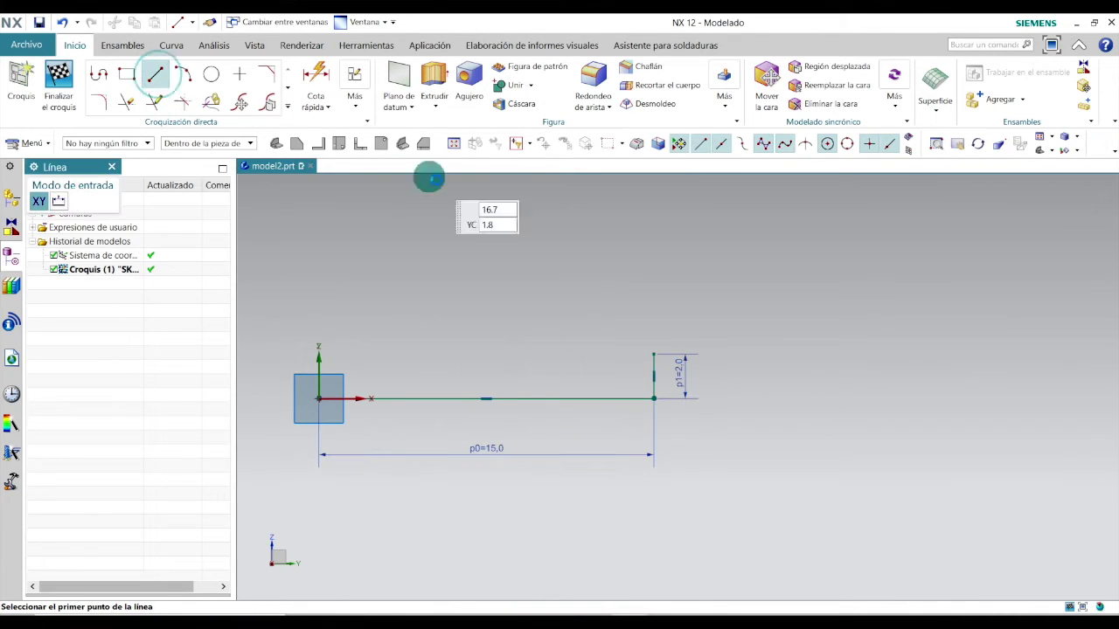
click(654, 355)
click(630, 323)
scroll(635, 327, up, 3)
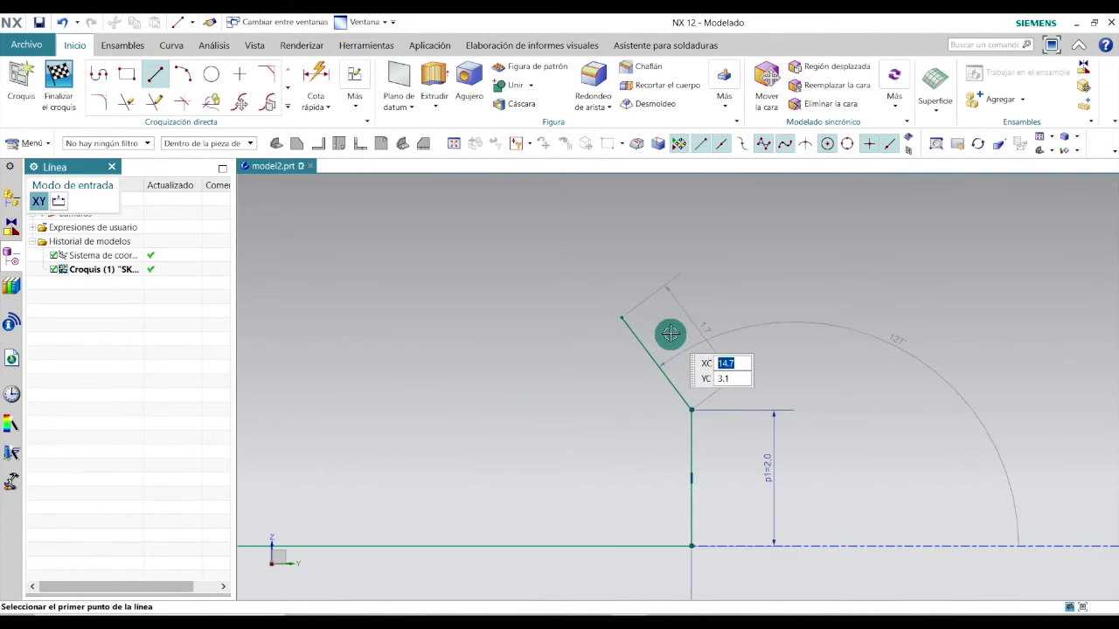
key(Escape)
Set the slanted line's length to 1.5 mm
mouse_move(685, 325)
mouse_down()
mouse_move(700, 327)
mouse_move(679, 337)
mouse_up()
double_click(678, 339)
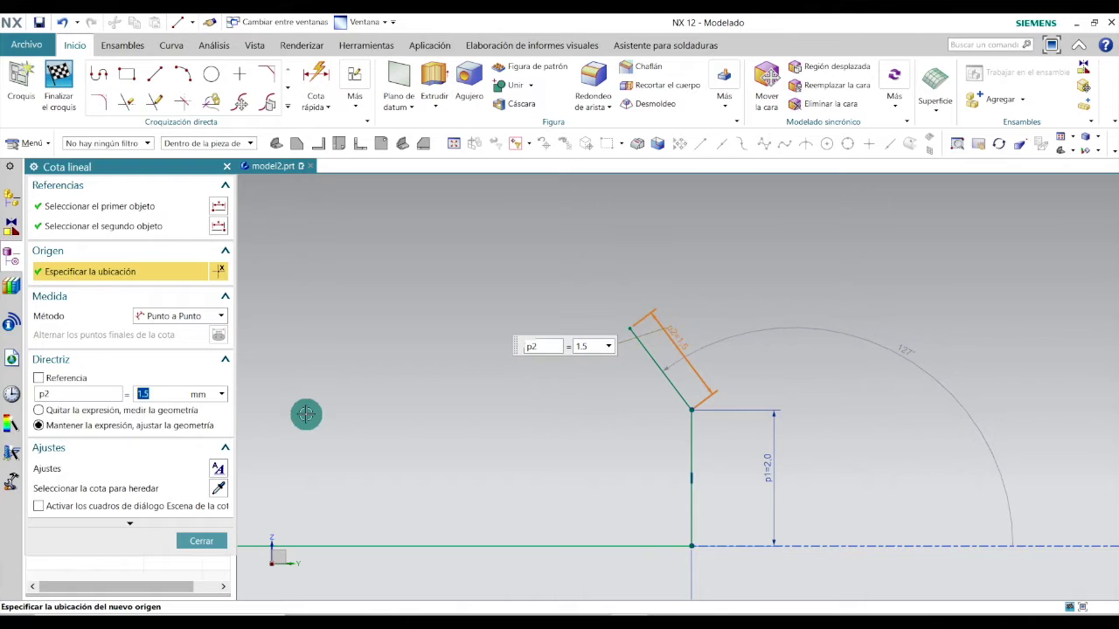
click(202, 541)
Add an angular dimension of 135° between the slanted line and the short vertical line
scroll(666, 306, down, 4)
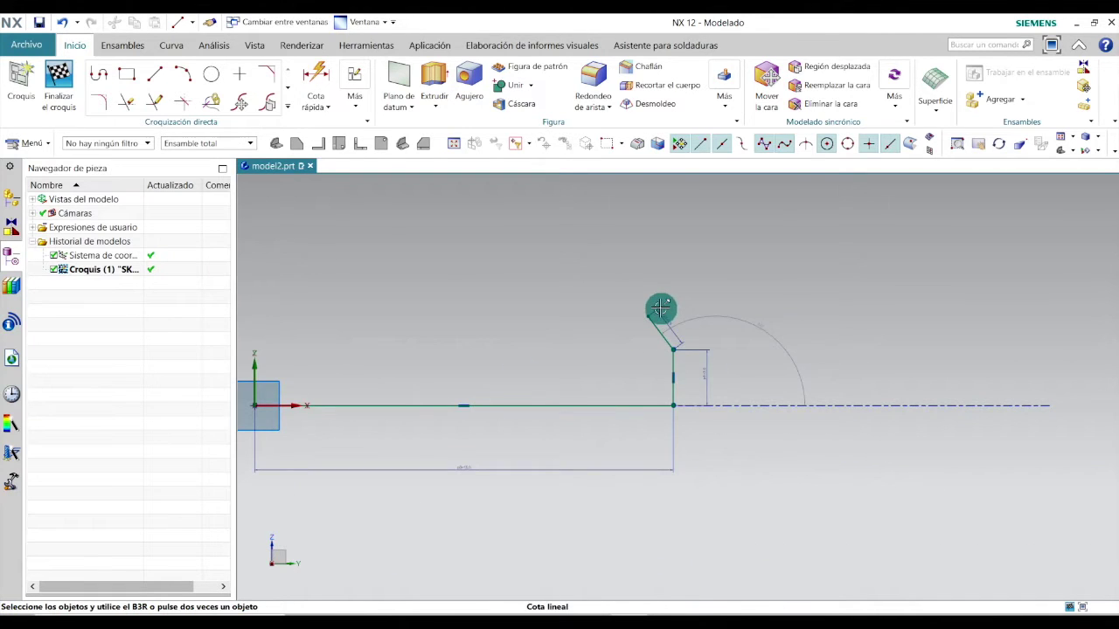
scroll(722, 332, up, 4)
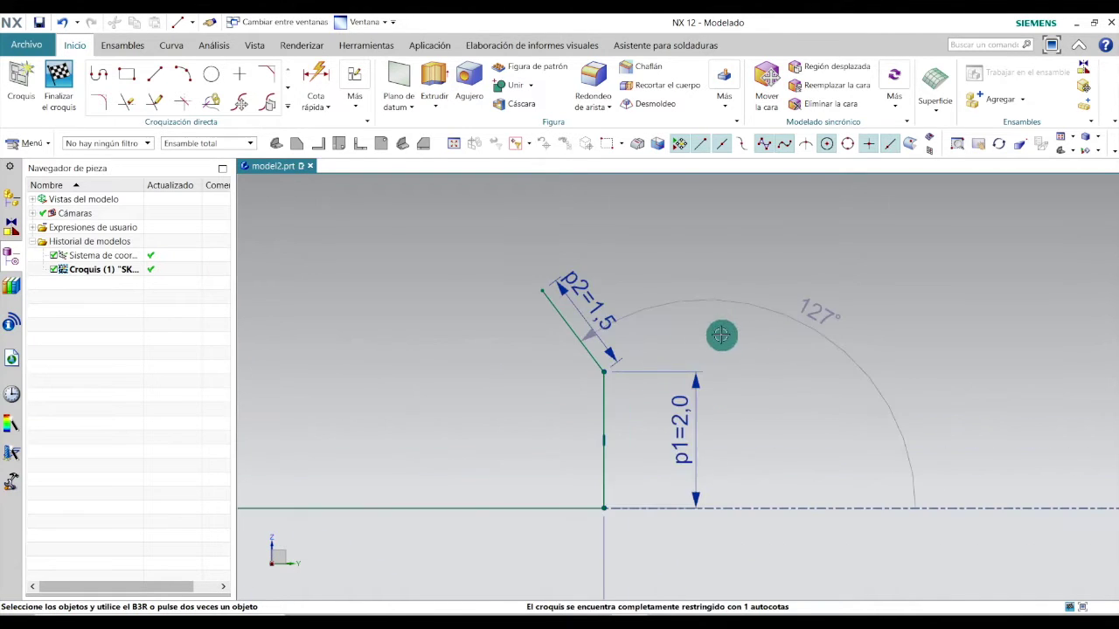
click(326, 106)
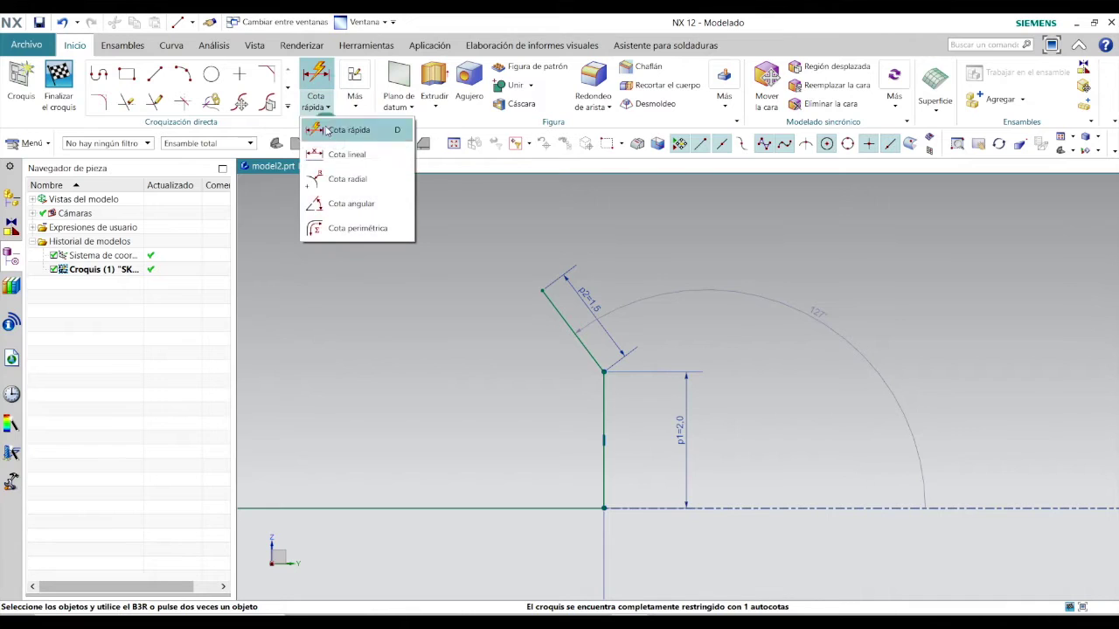
click(328, 204)
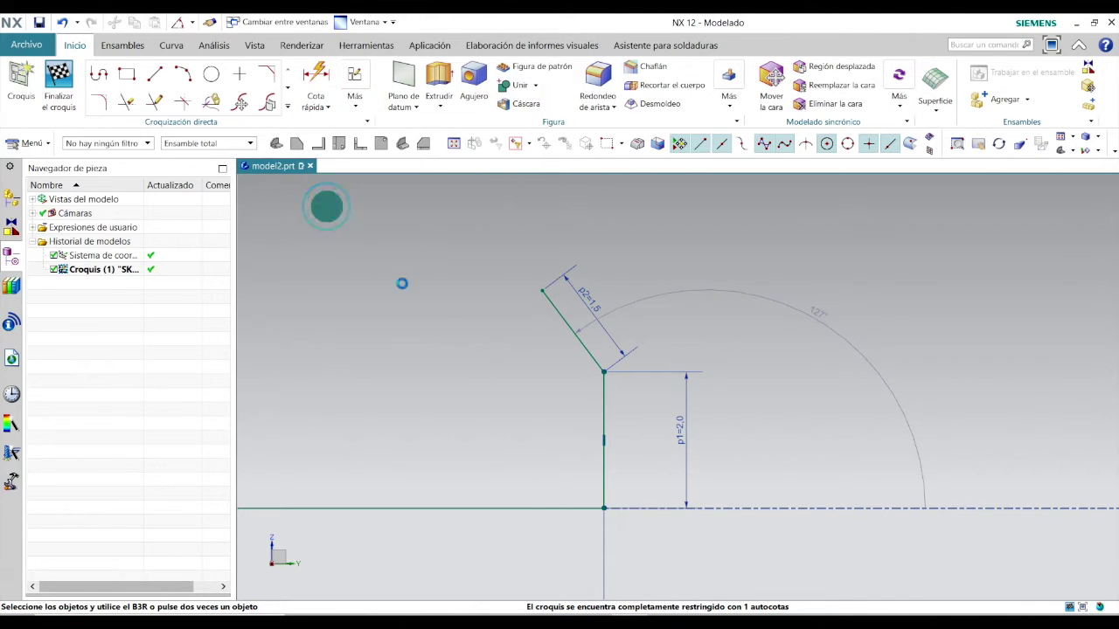
click(585, 351)
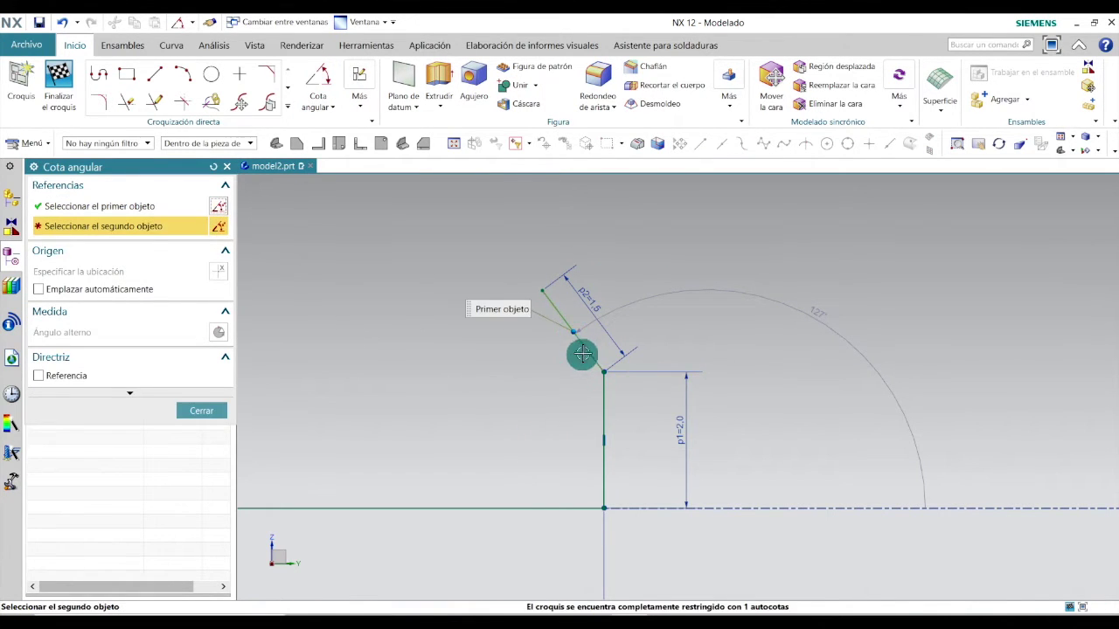
click(602, 405)
click(539, 407)
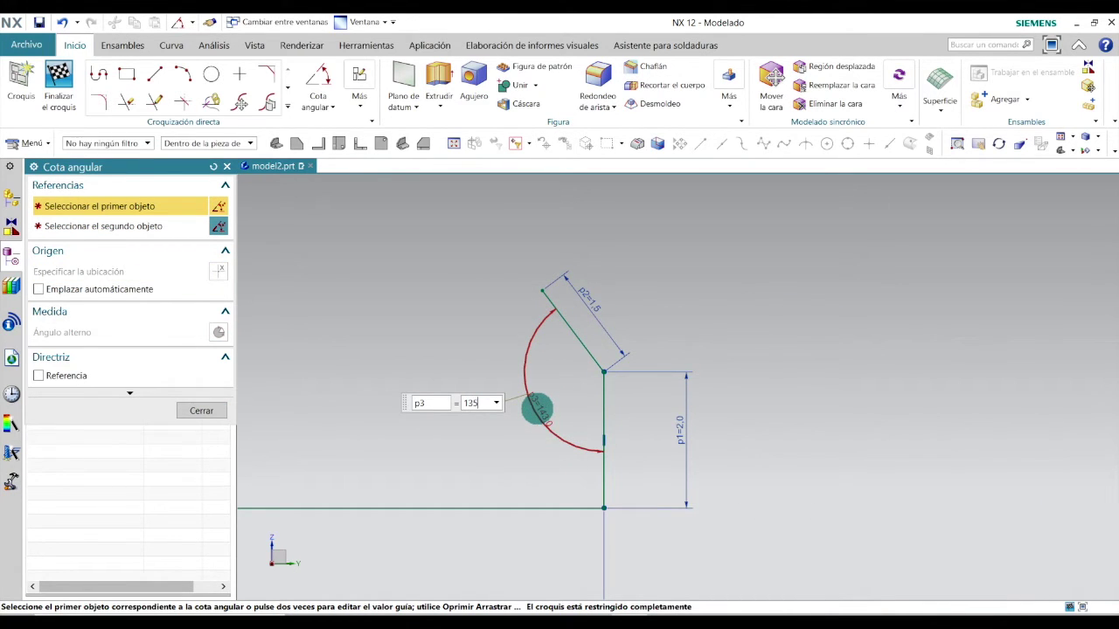
text(135)
key(Return)
click(201, 410)
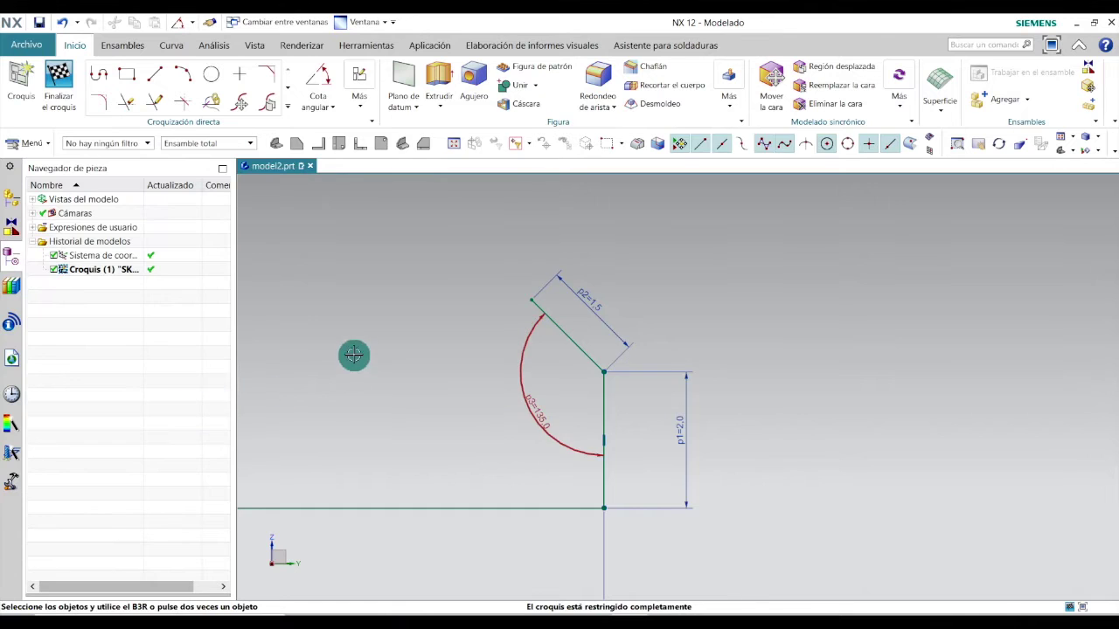
Move the 135° angular dimension slightly closer to the corner where the two lines meet
scroll(353, 354, down, 6)
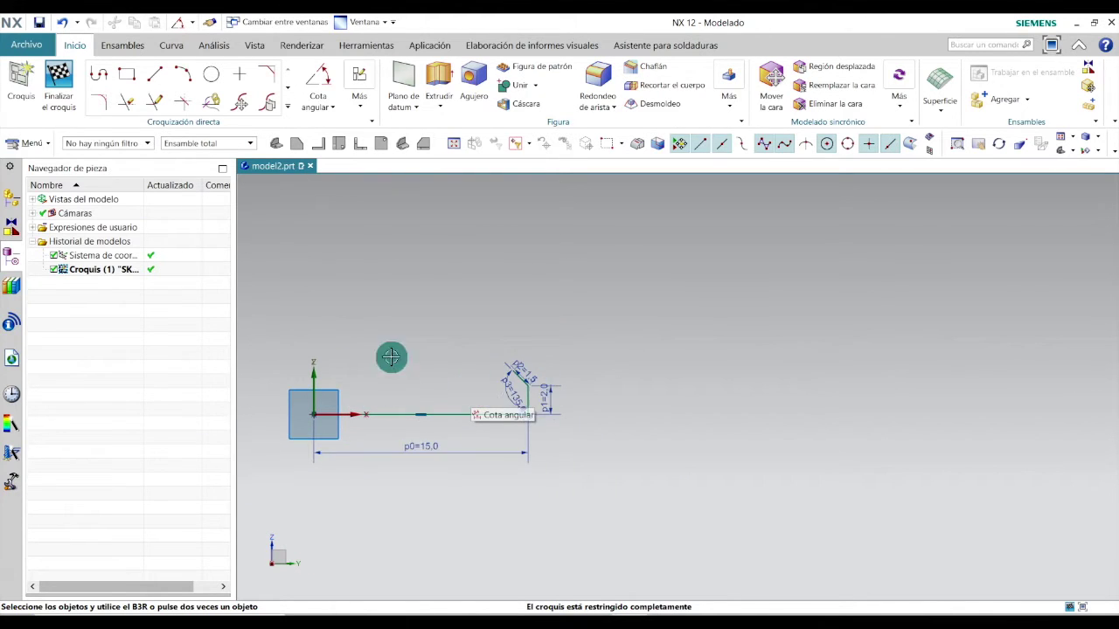
scroll(639, 428, up, 6)
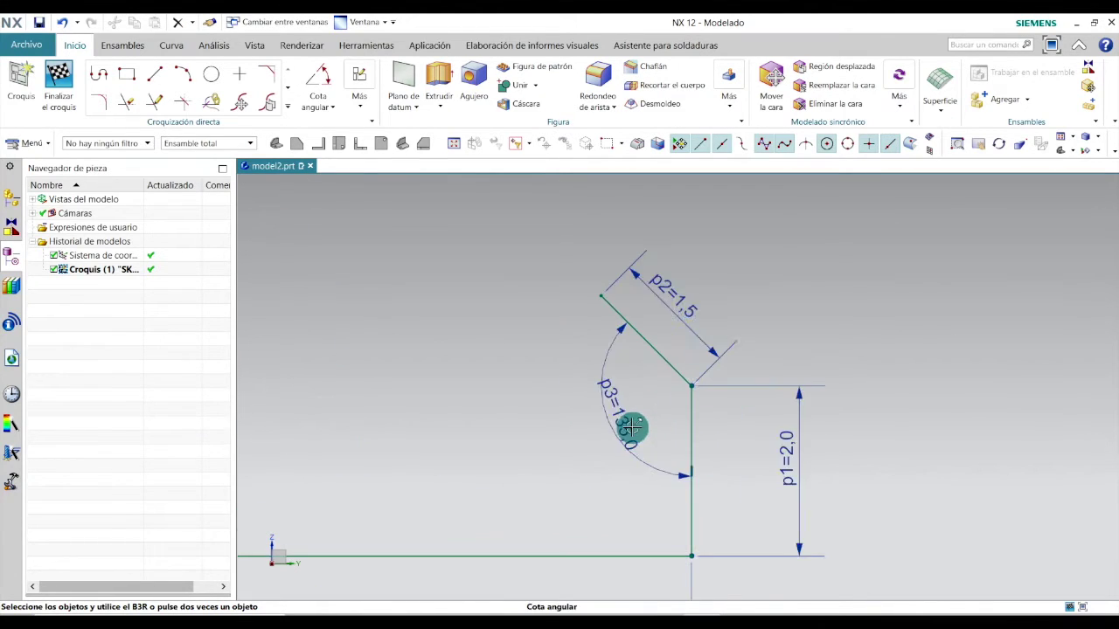
mouse_move(630, 423)
mouse_down()
mouse_move(637, 418)
mouse_move(626, 426)
mouse_up()
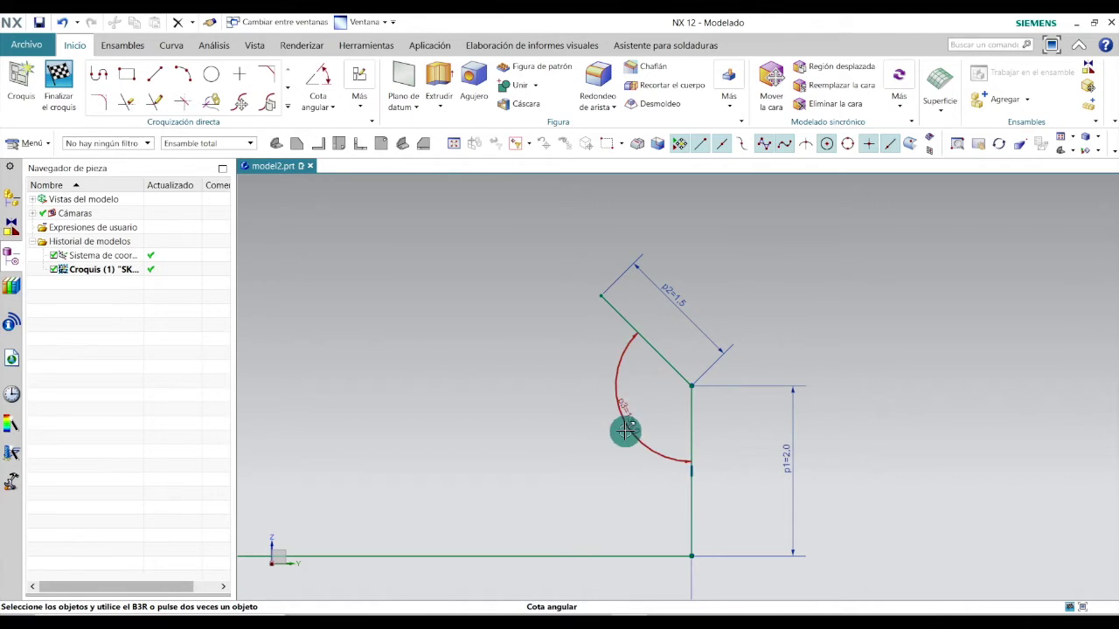
Draw a vertical line about 3 mm long upward from the corner between the 2 mm and 1.5 mm lines
scroll(626, 428, down, 2)
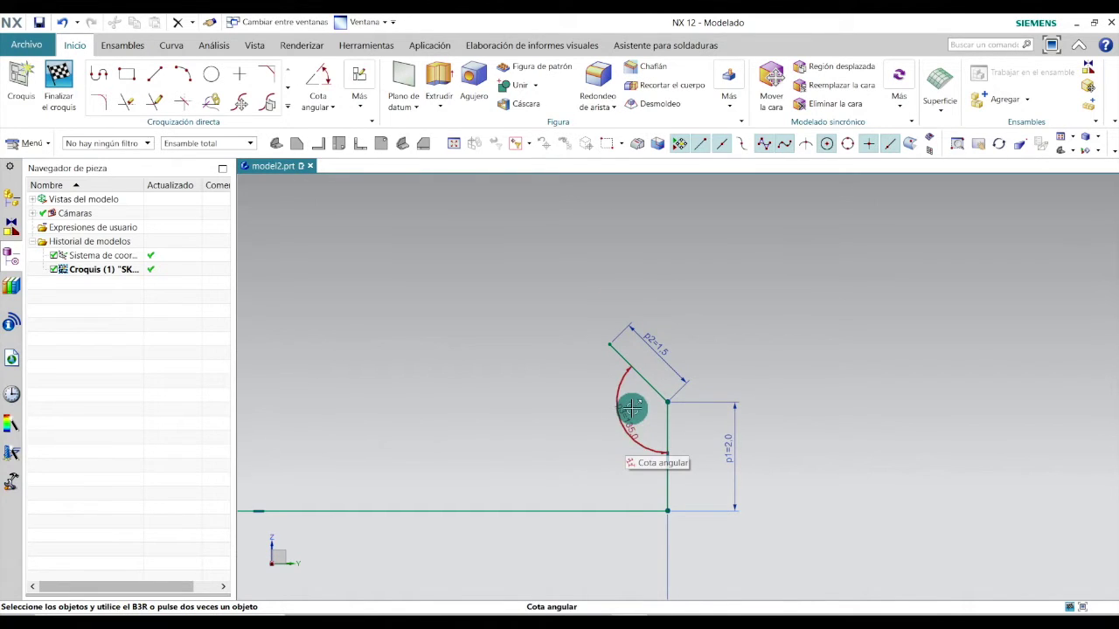
click(155, 74)
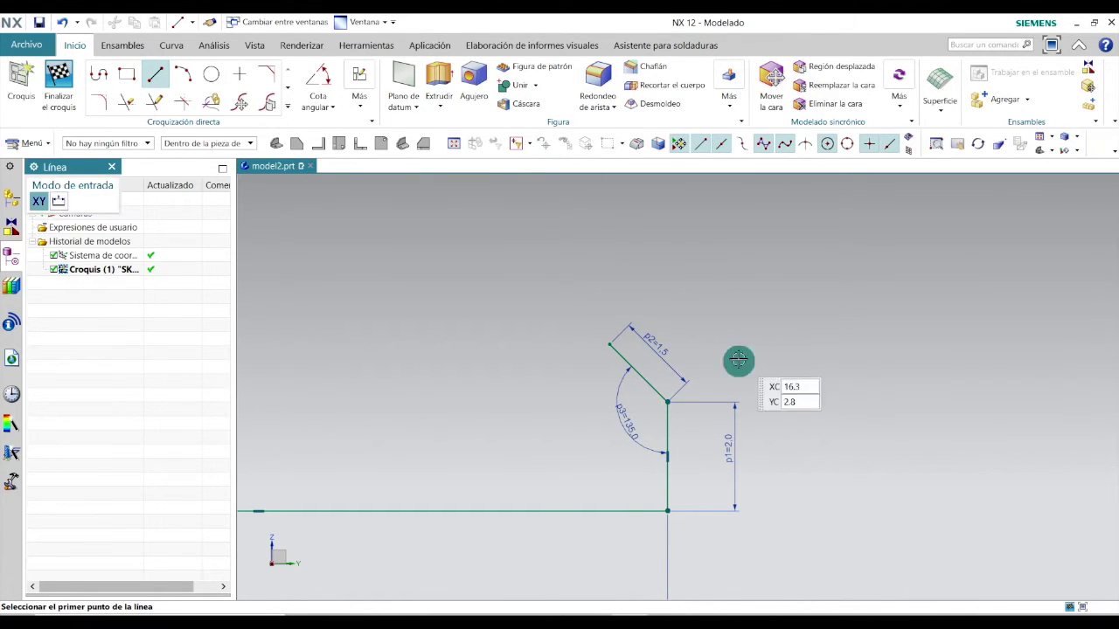
click(669, 401)
click(665, 242)
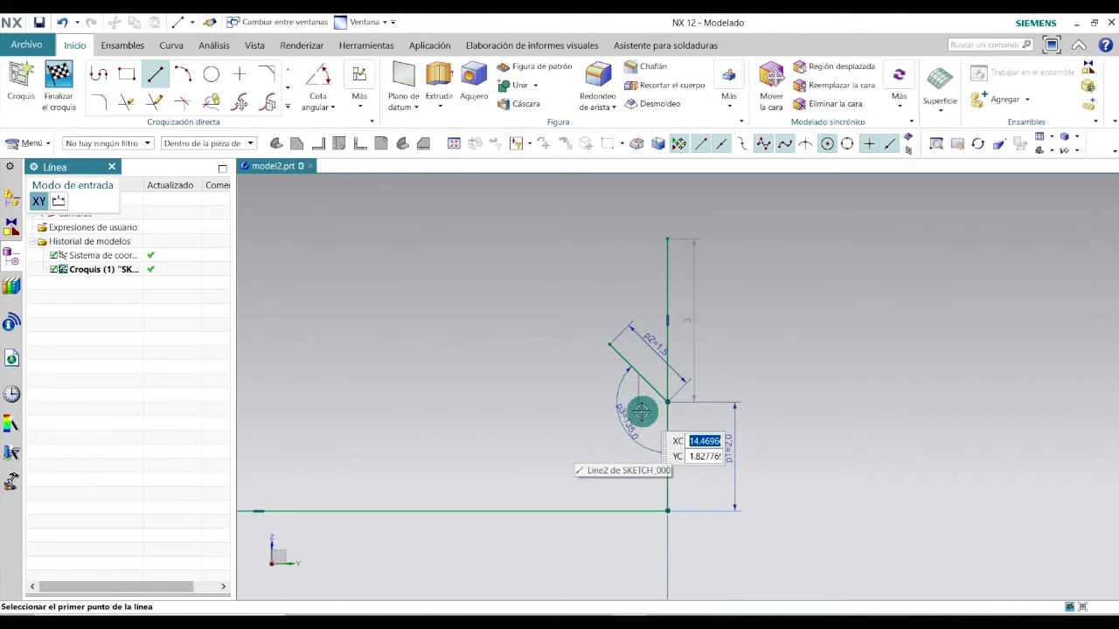
scroll(649, 393, up, 2)
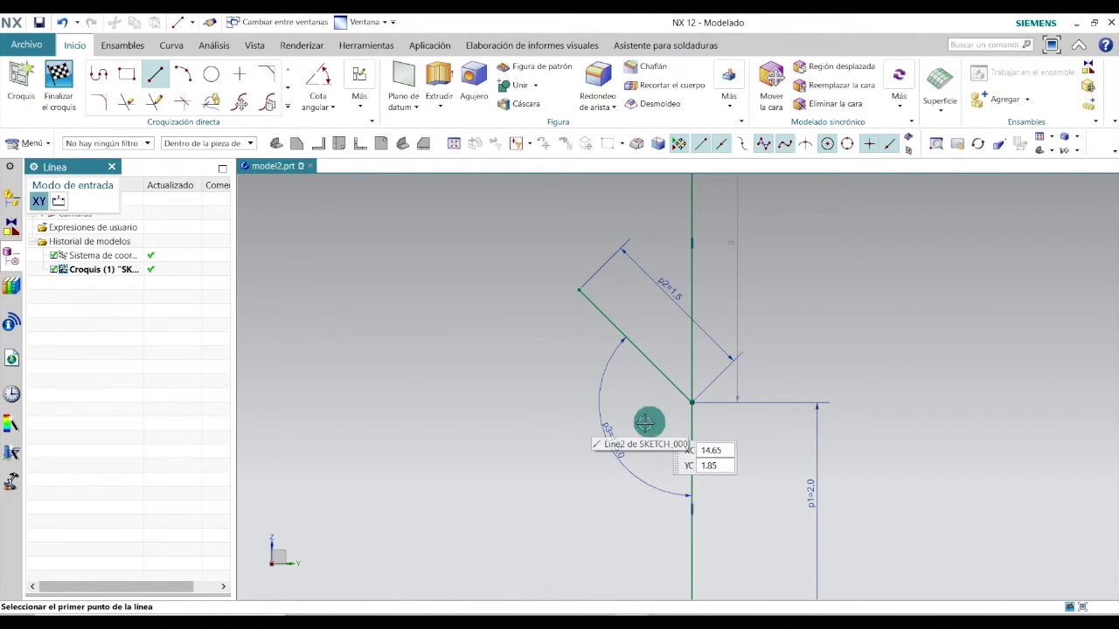
scroll(617, 450, down, 5)
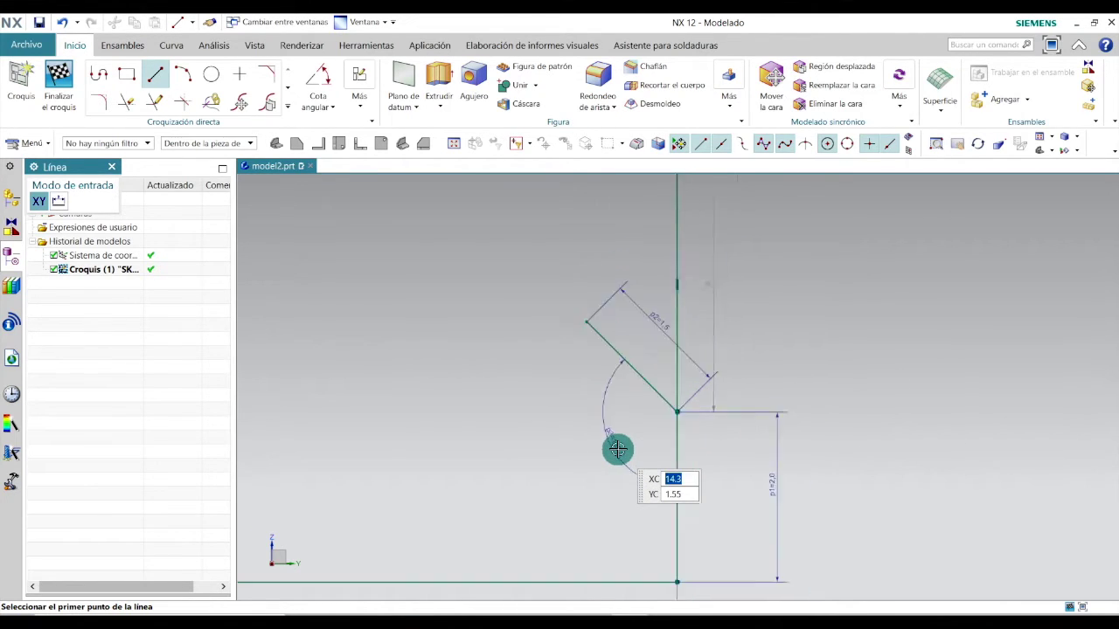
scroll(609, 447, up, 1)
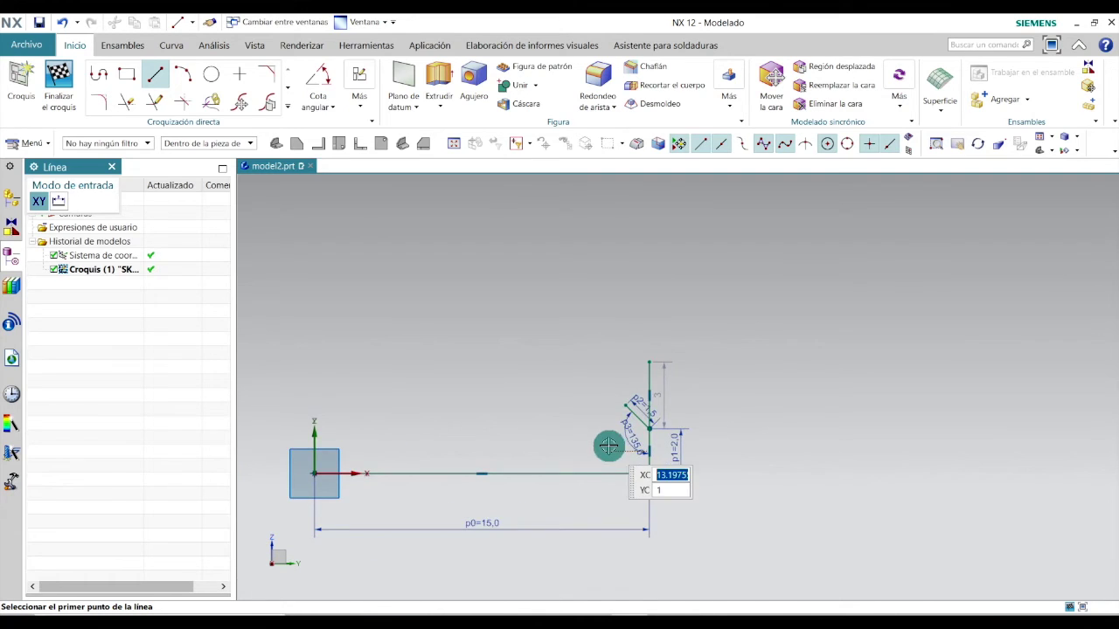
scroll(654, 390, up, 1)
scroll(653, 387, down, 1)
key(Escape)
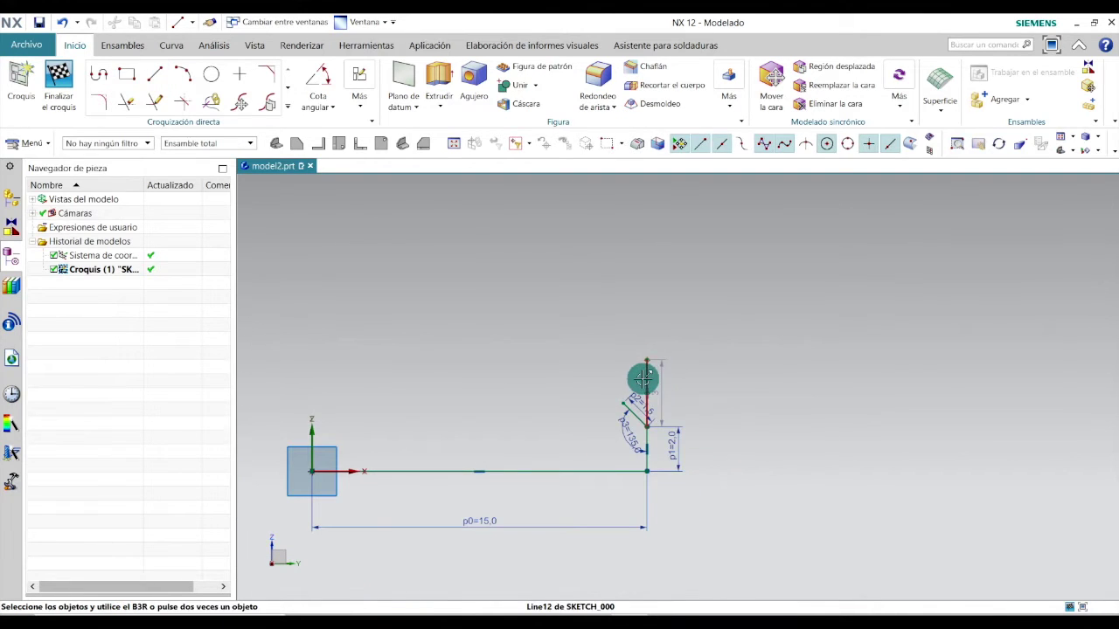
Delete the 3 mm vertical line rising from the corner between the 2 mm and 1.5 mm lines
right_click(652, 387)
click(708, 580)
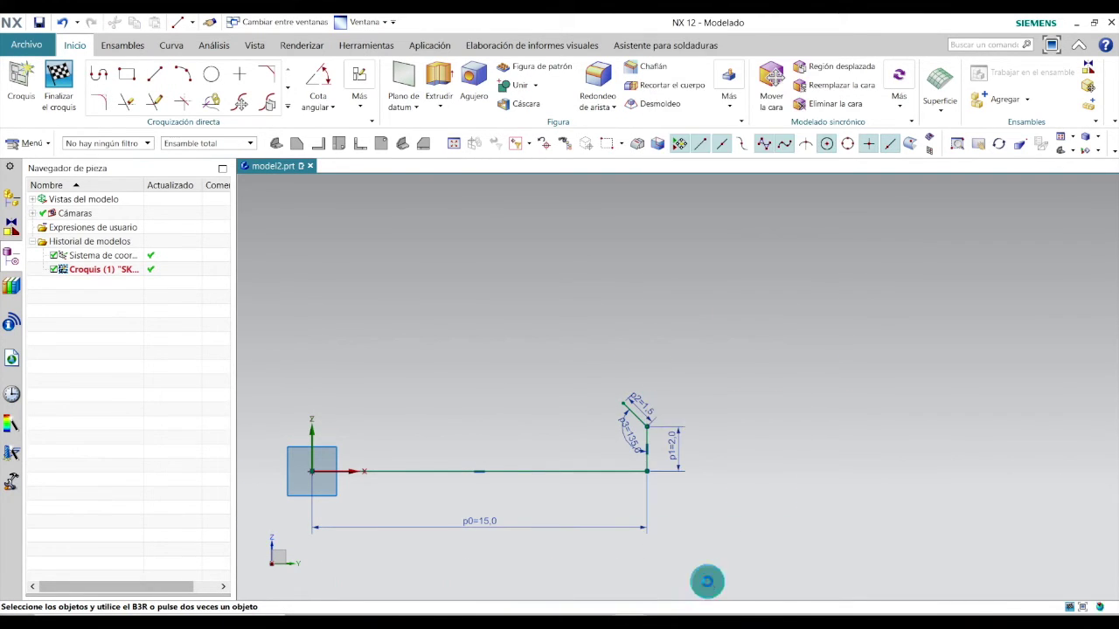
key(alt+Tab)
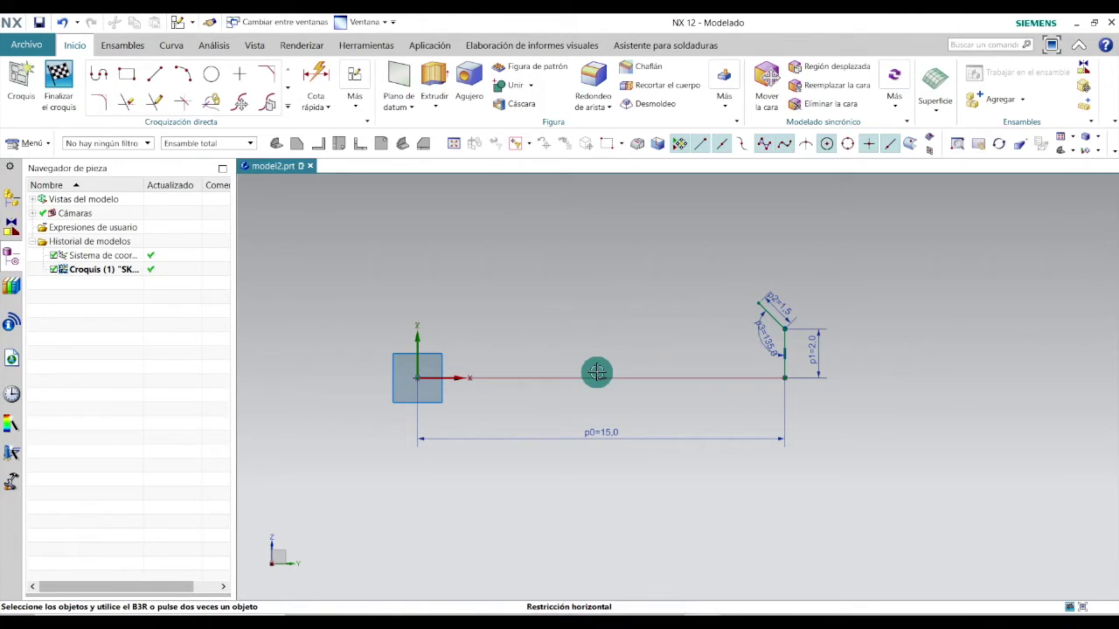
Place a sketch point above the slanted line's free end and dimension its height above the base line as 3.4 mm
click(238, 73)
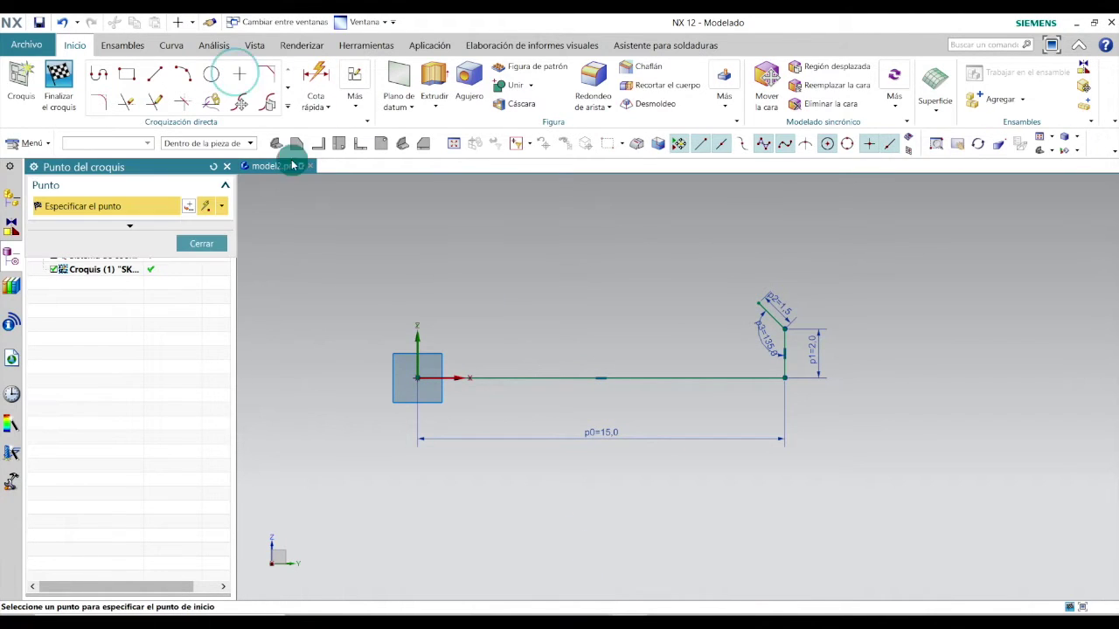
click(751, 261)
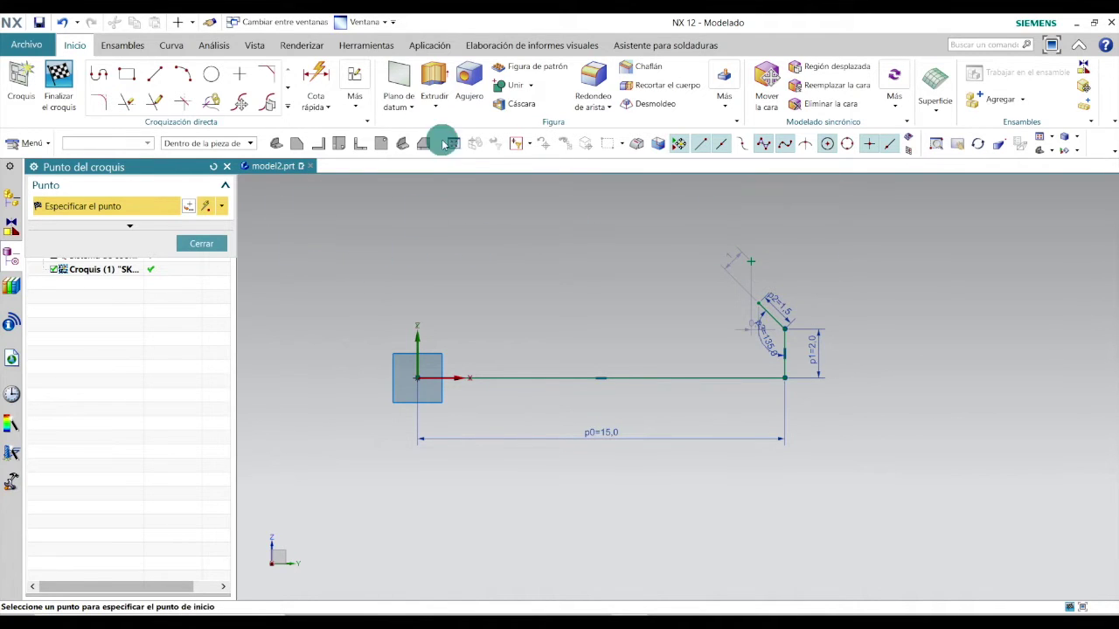
click(320, 102)
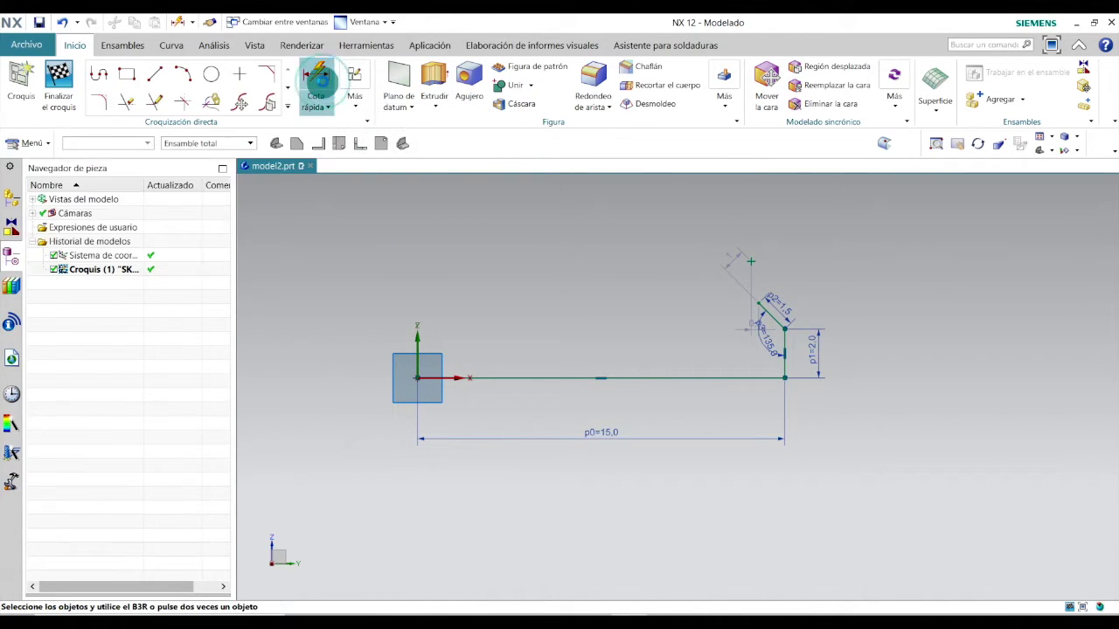
click(755, 252)
click(733, 373)
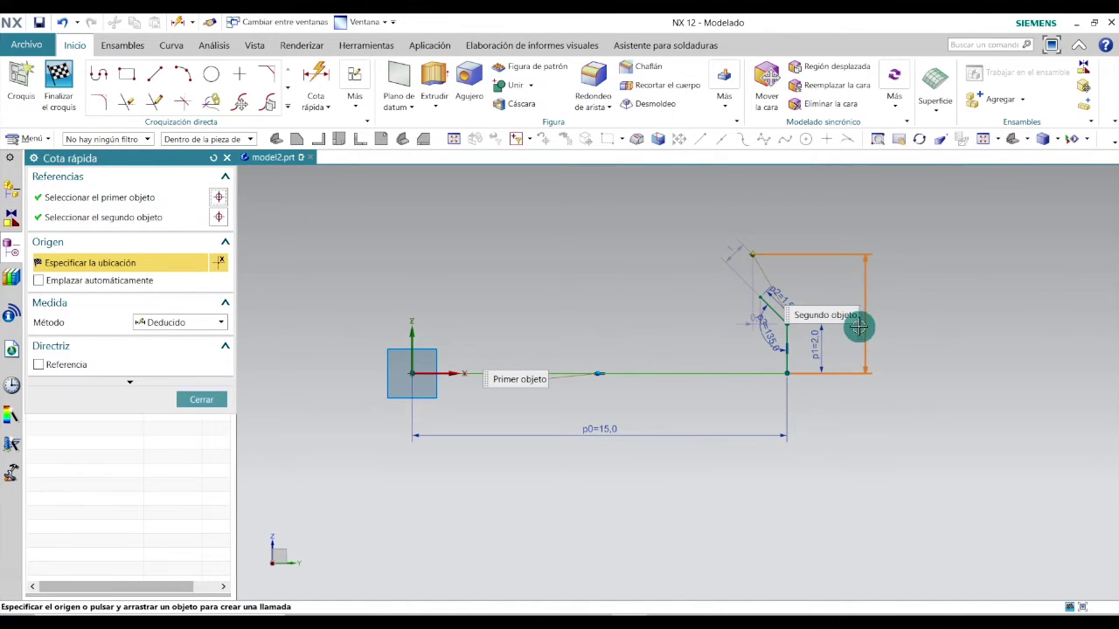
click(865, 309)
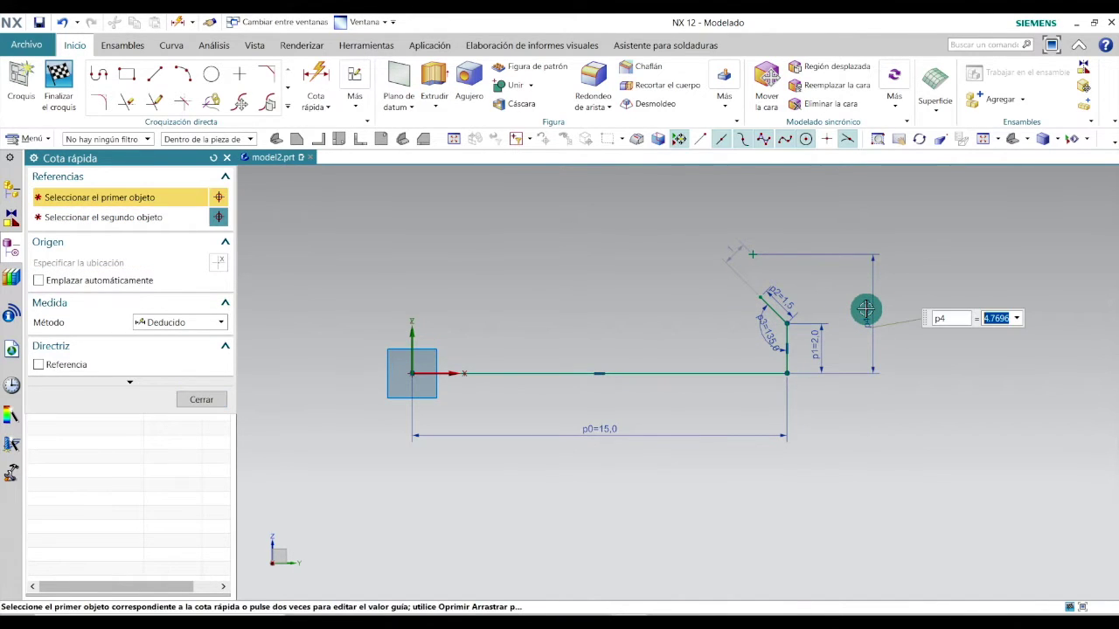
text(3.4)
key(Return)
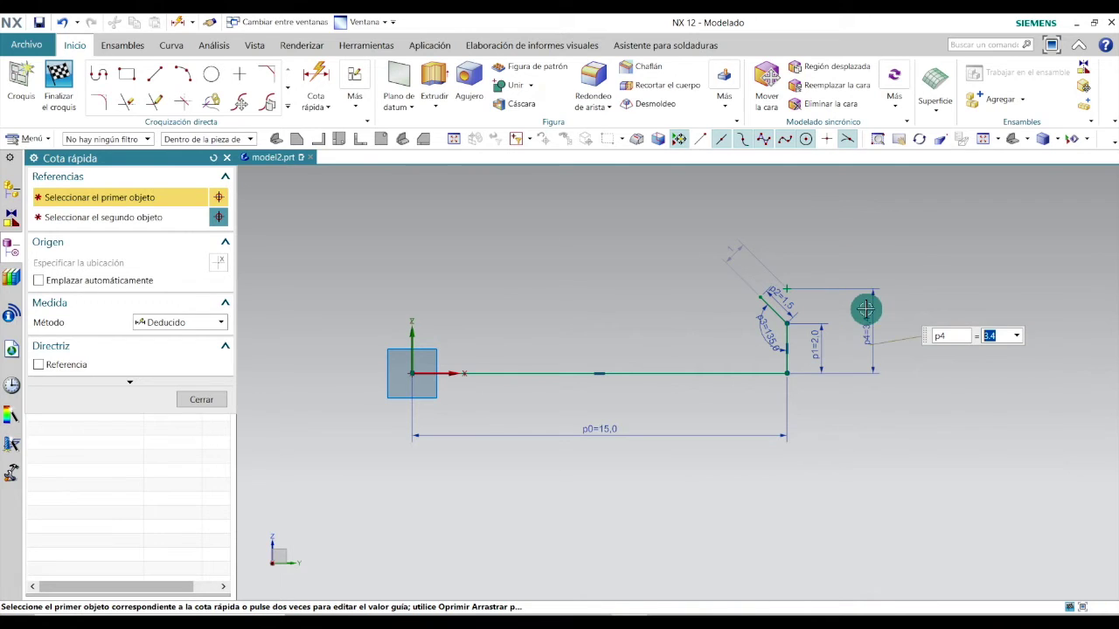
click(199, 400)
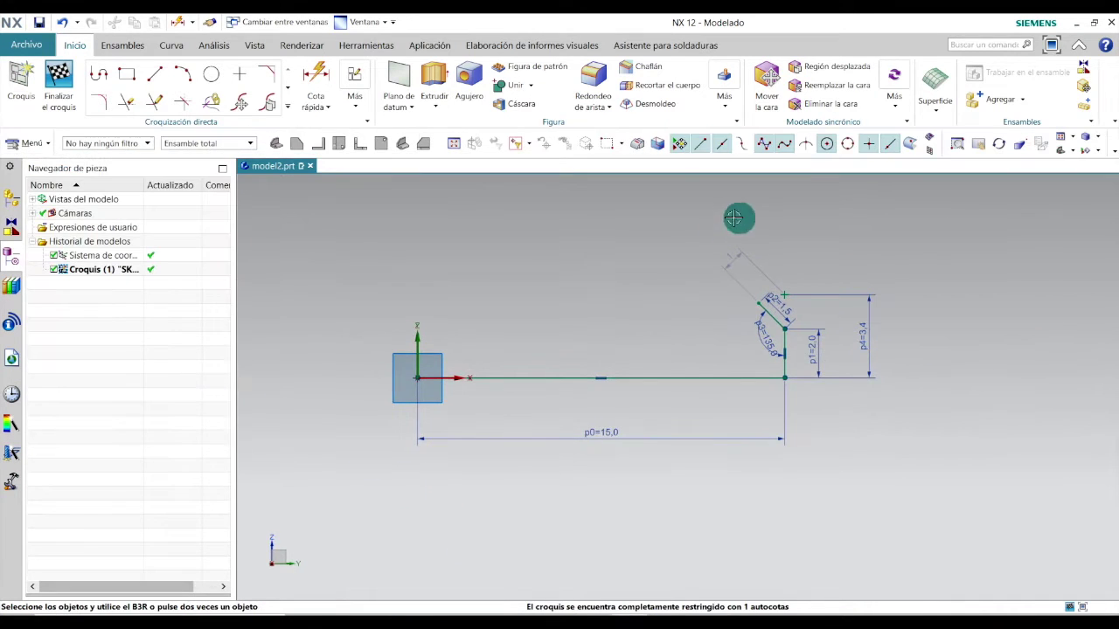
Dimension the horizontal distance from the origin to the sketch point as 14.3 mm
click(316, 73)
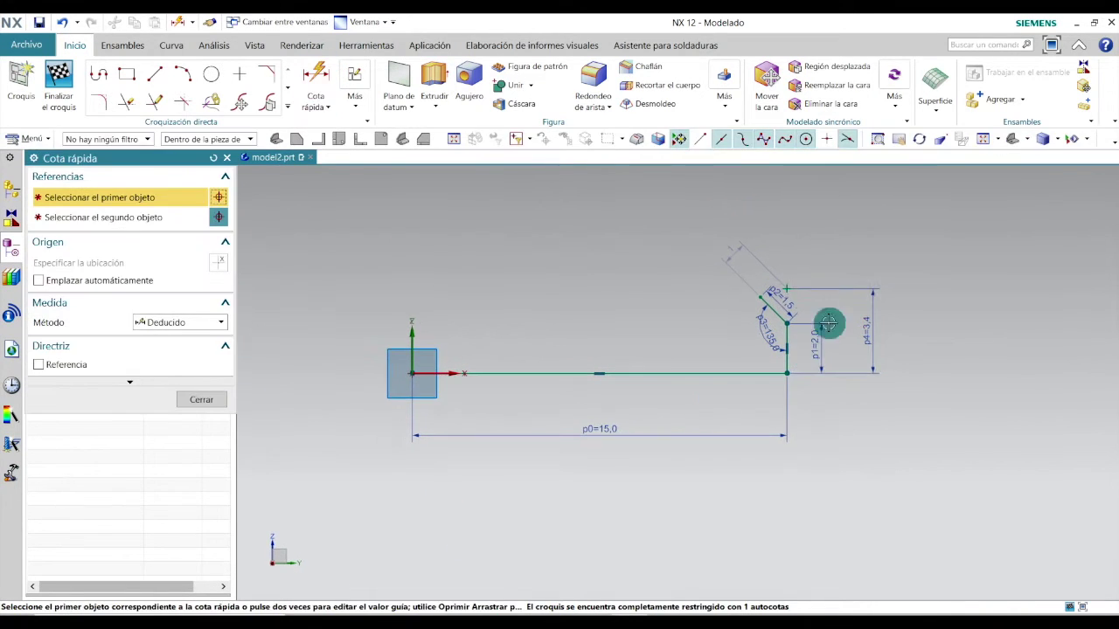
click(789, 288)
click(412, 372)
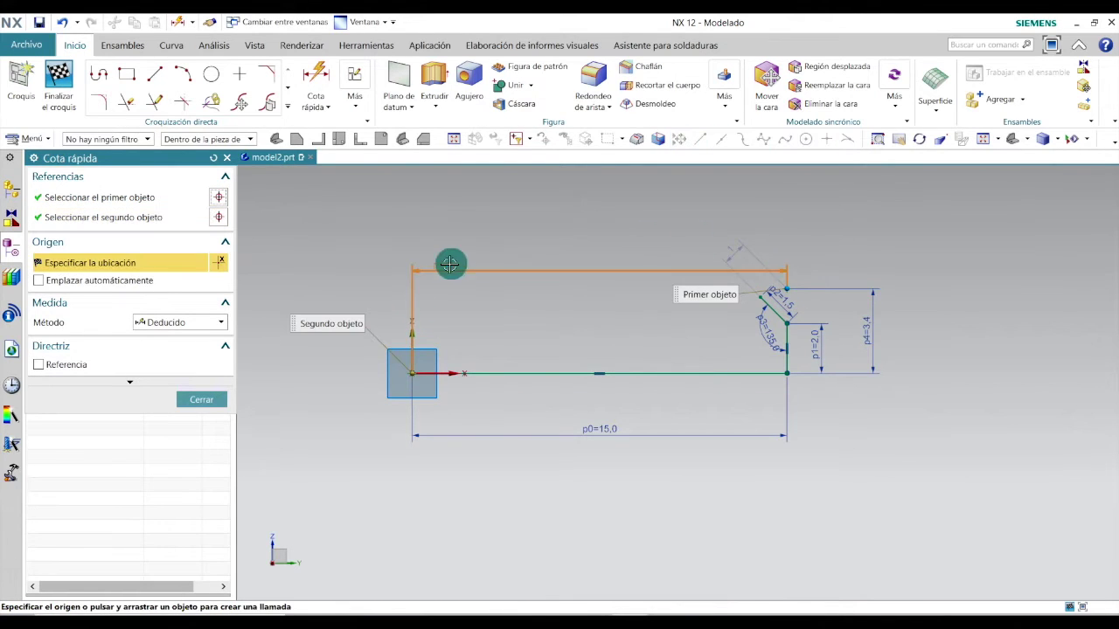
click(565, 248)
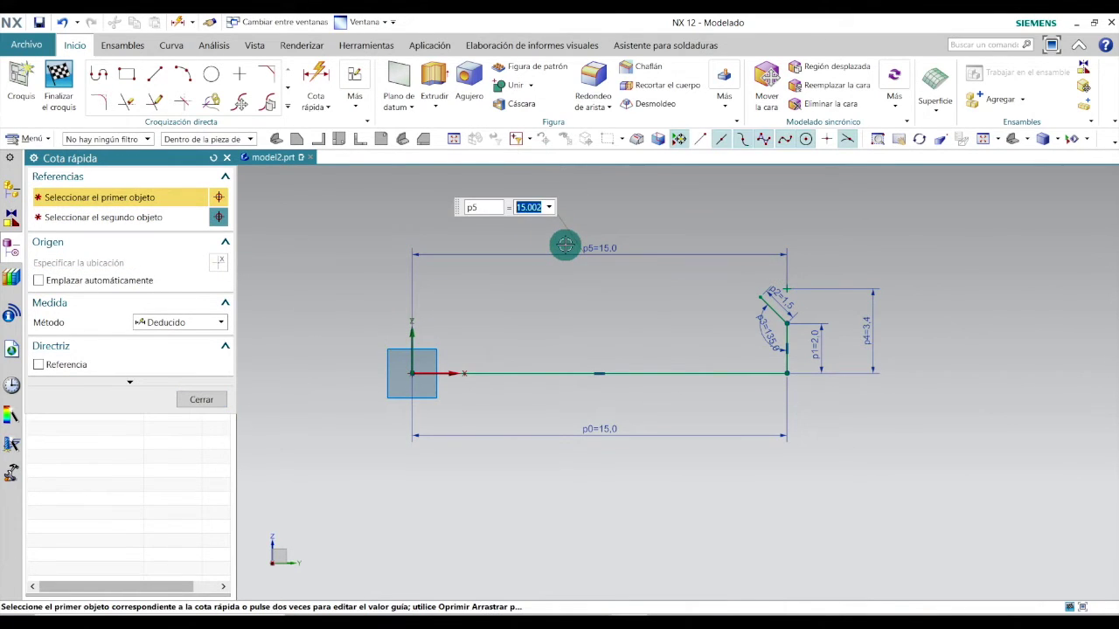
text(14.3)
key(Return)
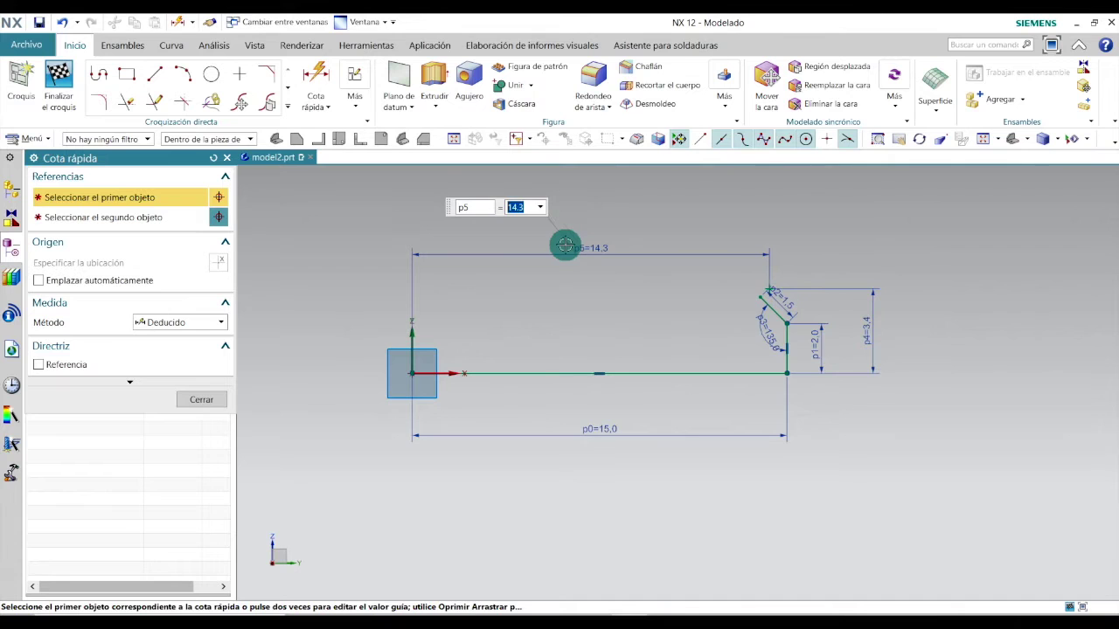
click(201, 399)
Draw a circle centred on the sketch point and set its diameter to 1 mm
scroll(792, 299, up, 5)
mouse_move(792, 305)
mouse_down()
mouse_move(780, 357)
mouse_move(778, 342)
mouse_up()
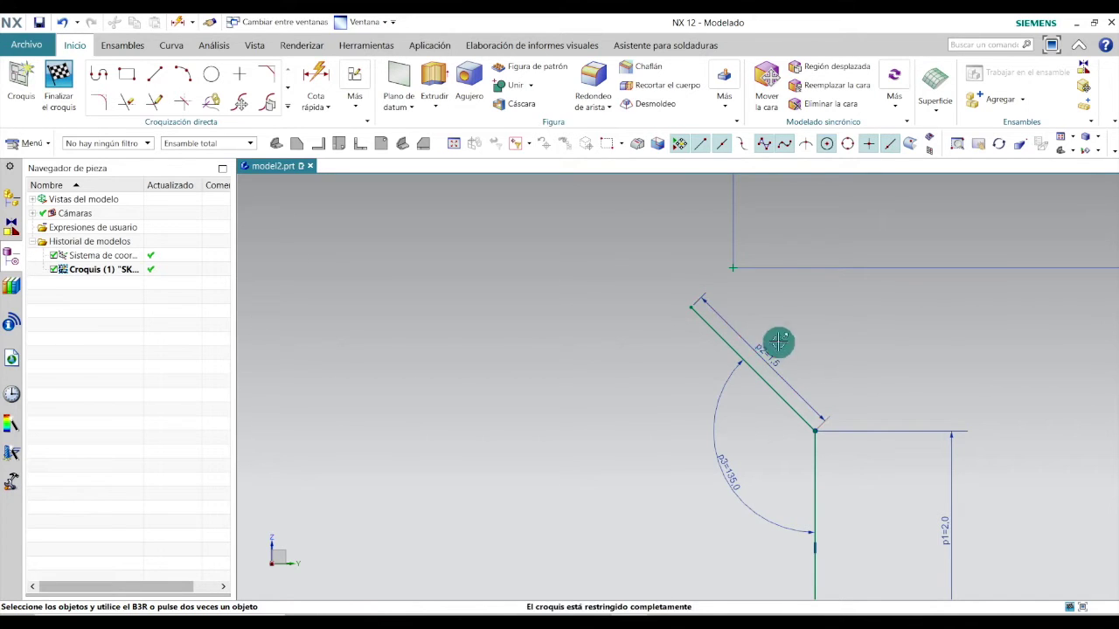
click(212, 74)
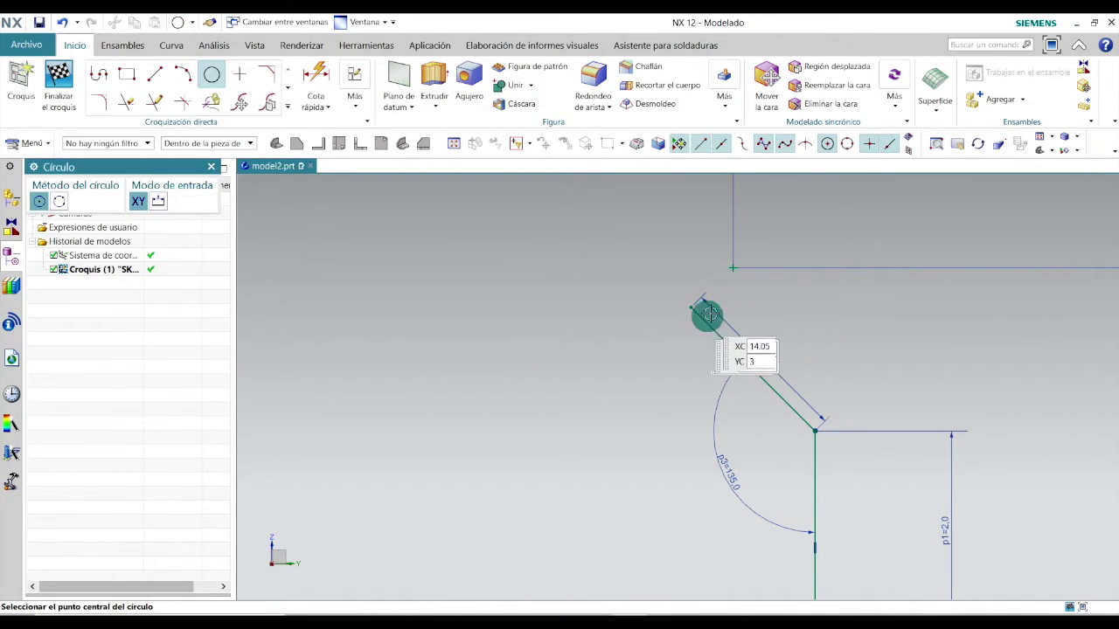
click(733, 267)
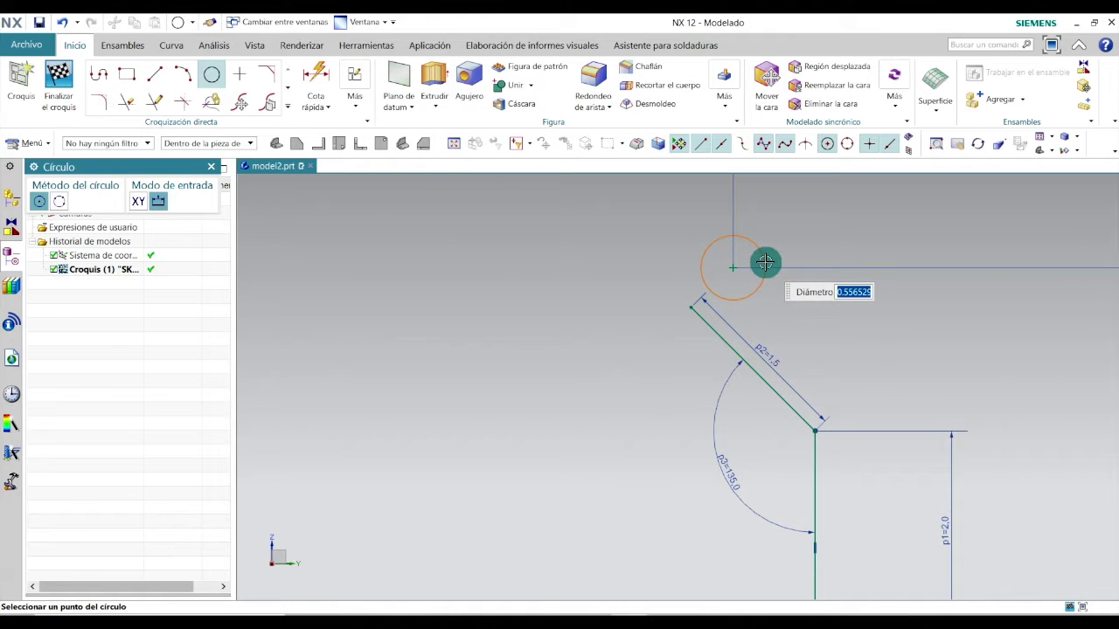
click(765, 262)
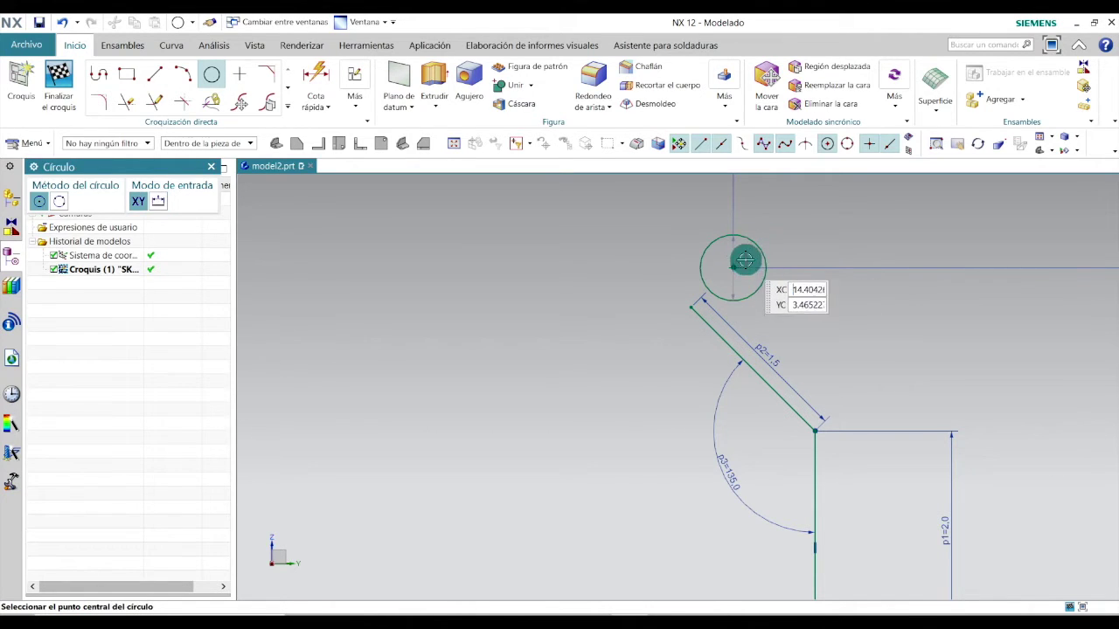
key(Escape)
double_click(748, 256)
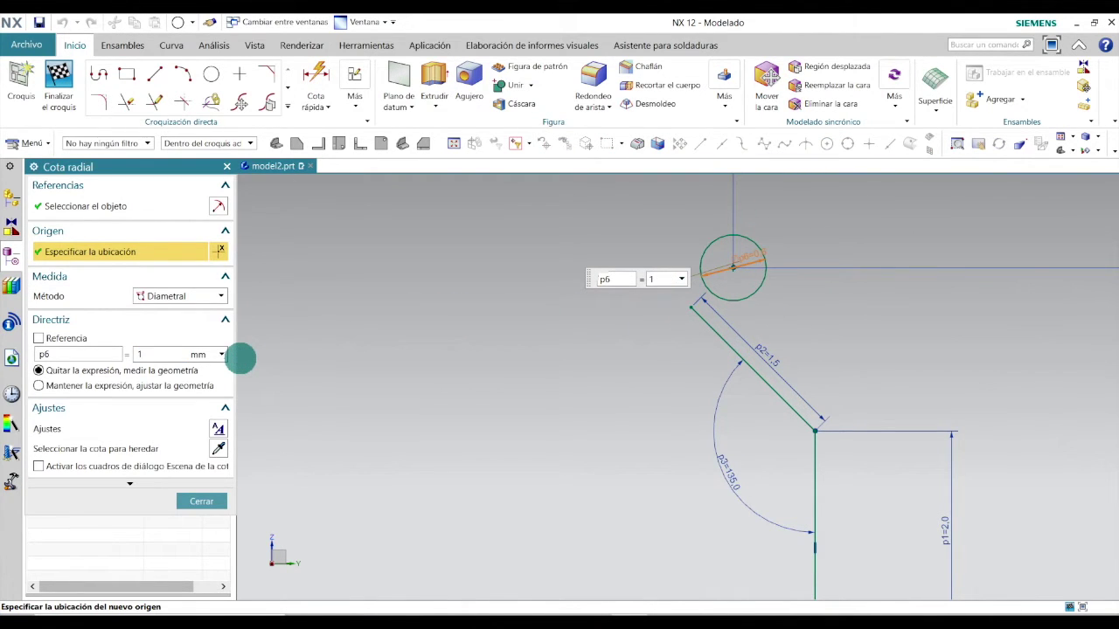
key(Return)
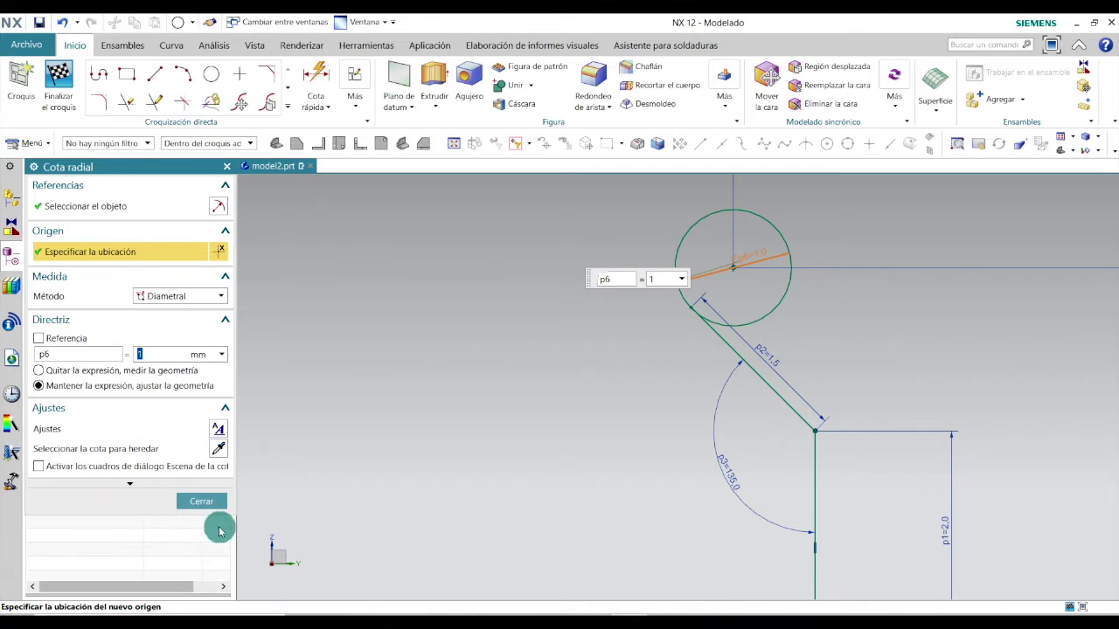
click(204, 503)
Trim off the short end of the slanted line that extends inside the 1 mm circle
scroll(529, 400, down, 3)
scroll(556, 374, up, 6)
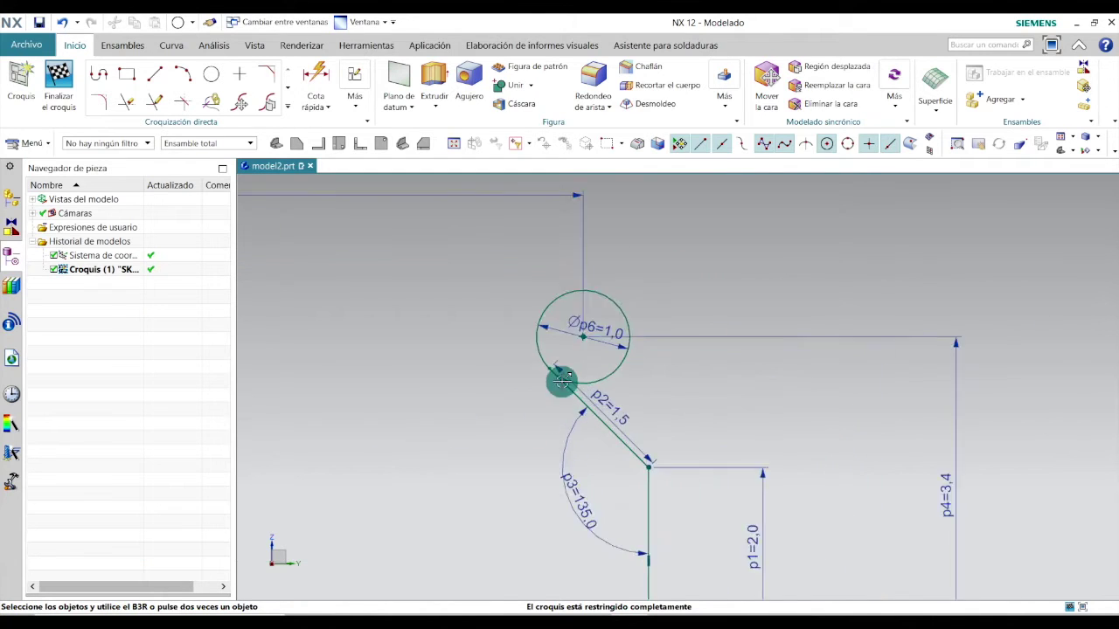
scroll(549, 365, up, 5)
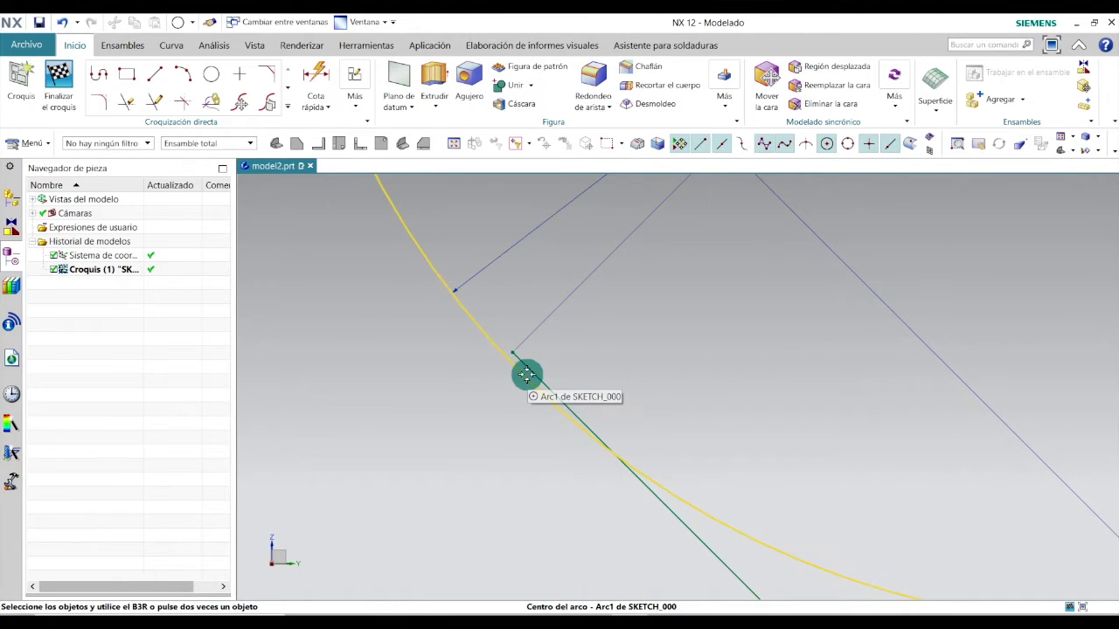
click(126, 103)
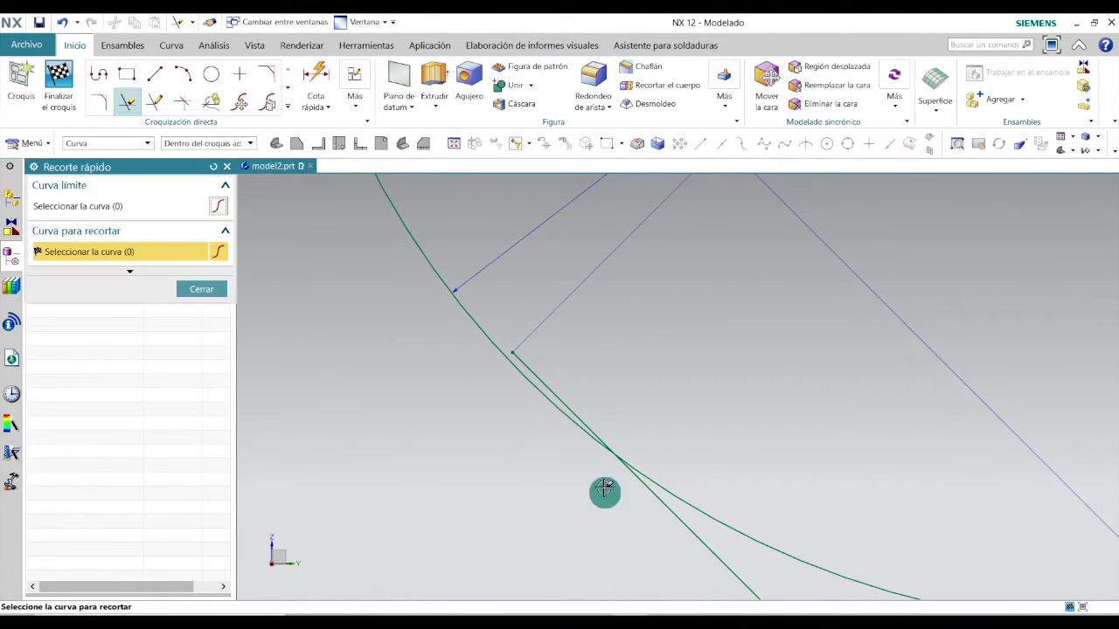
click(546, 381)
scroll(639, 365, down, 6)
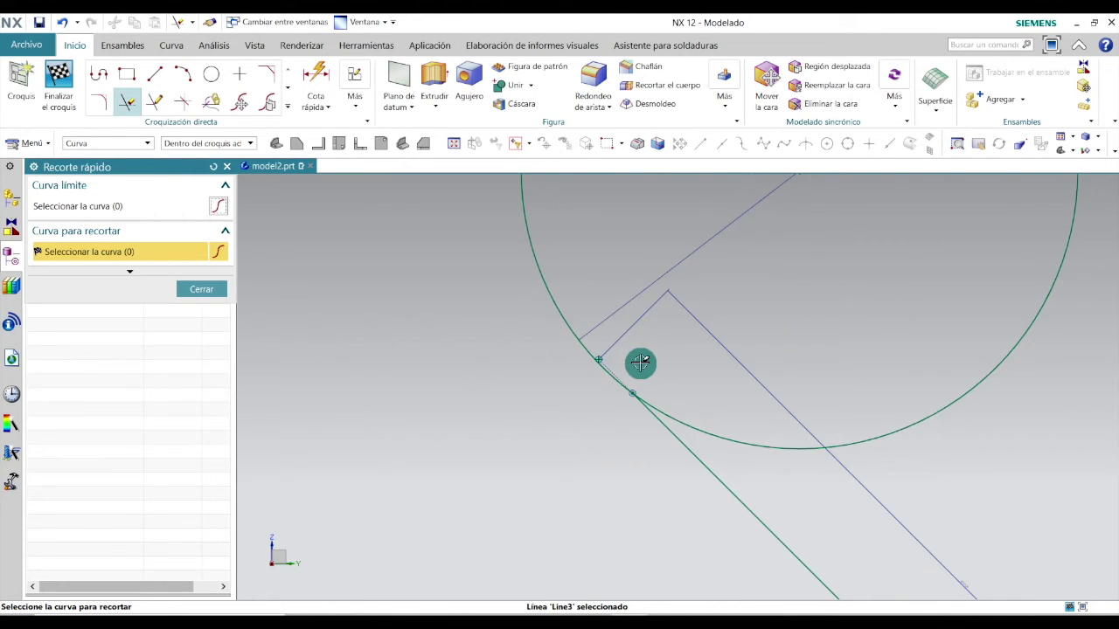
scroll(639, 364, down, 2)
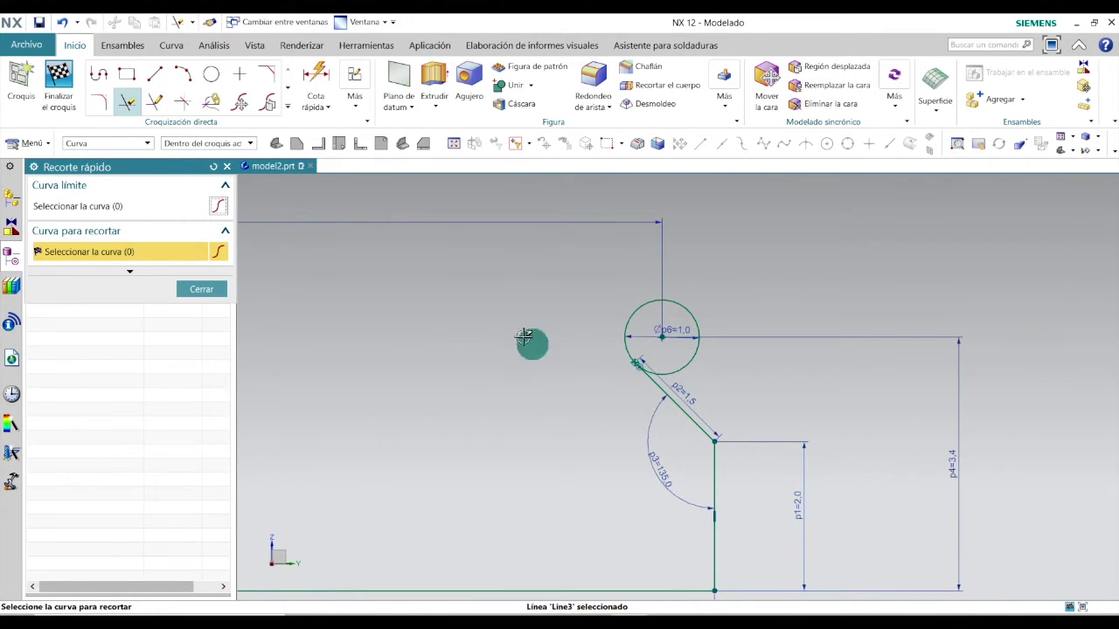
click(202, 288)
Place a second sketch point above the circle and dimension its height above the base line as 5.9 mm
scroll(694, 396, down, 5)
scroll(630, 399, up, 2)
key(alt+Tab)
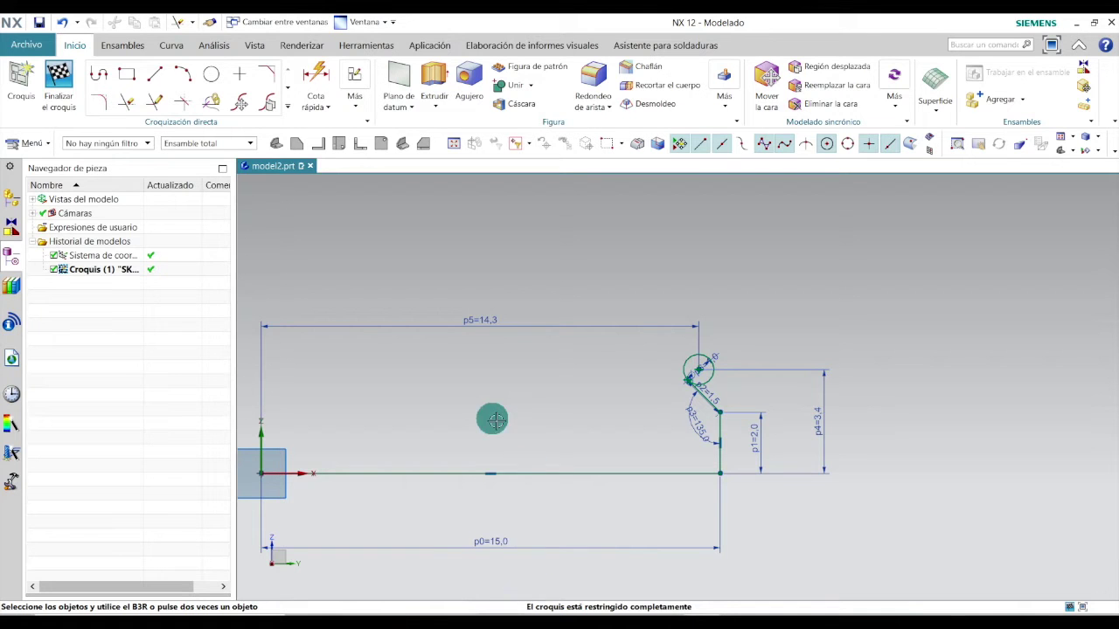
click(241, 76)
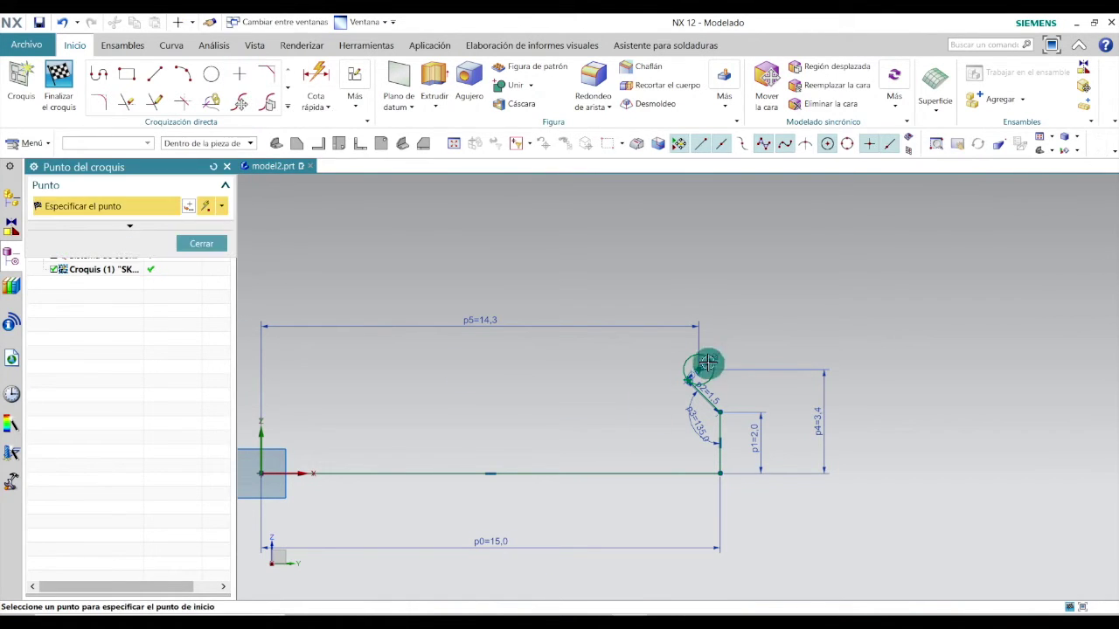
click(674, 291)
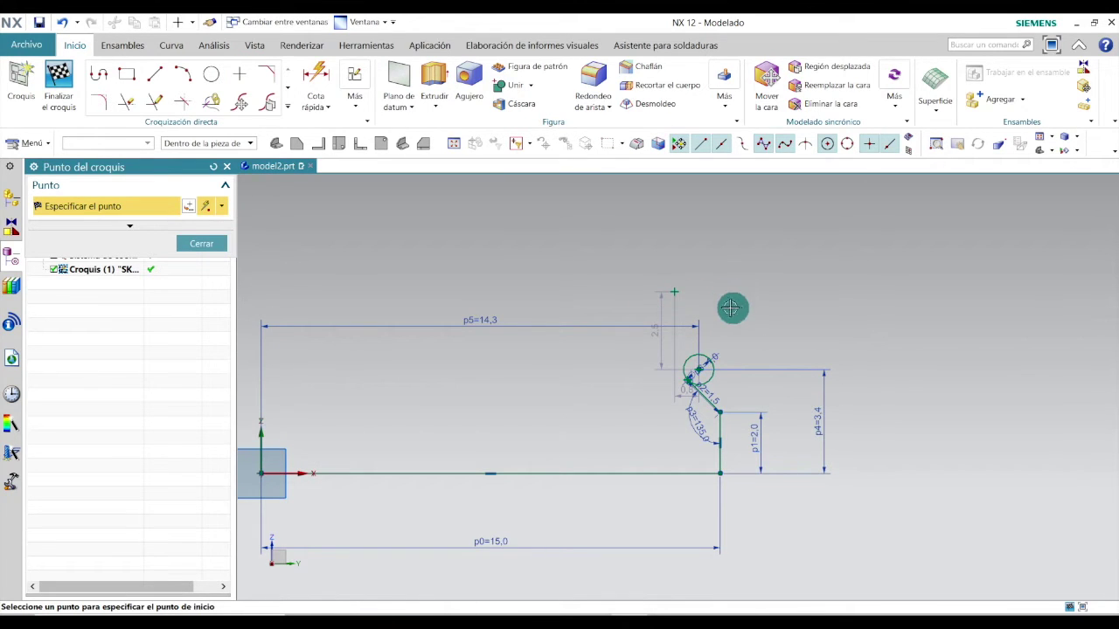
click(316, 78)
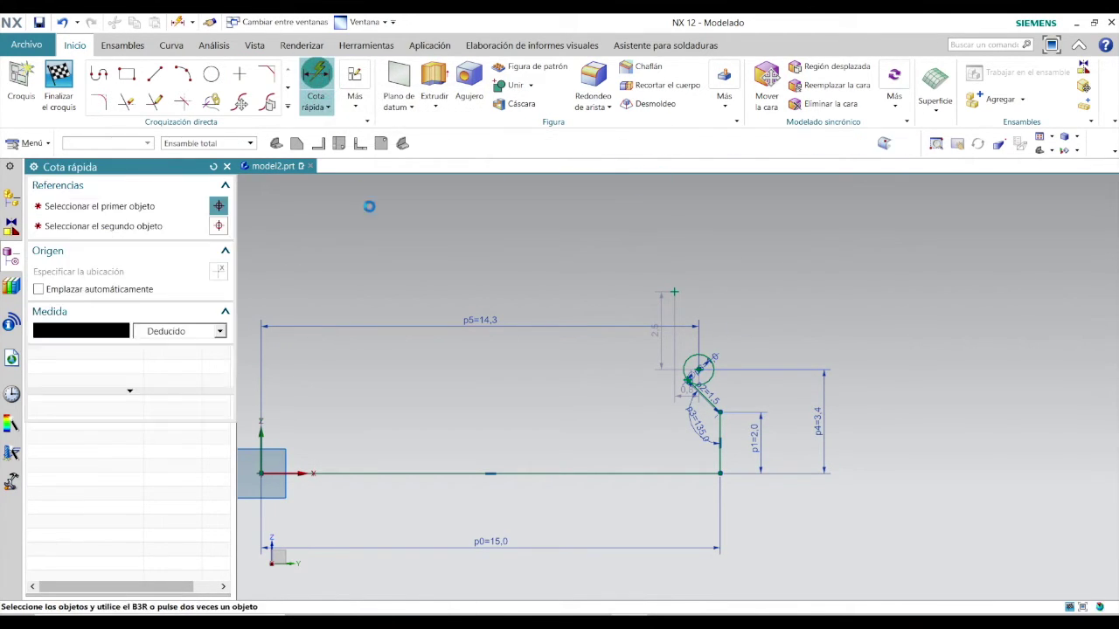
click(680, 289)
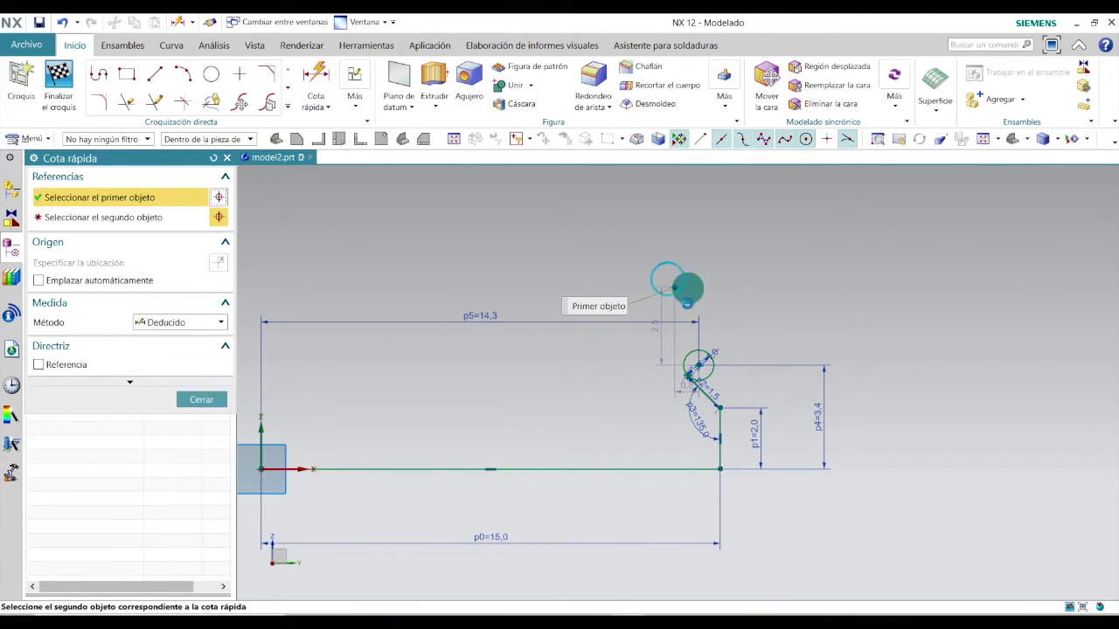
click(672, 467)
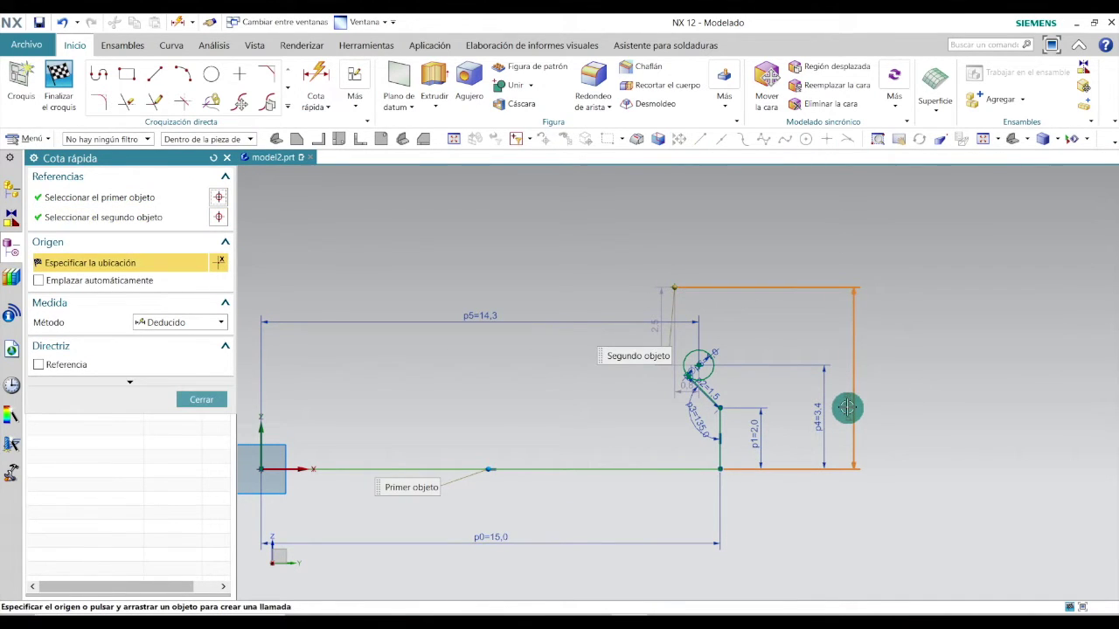
click(847, 407)
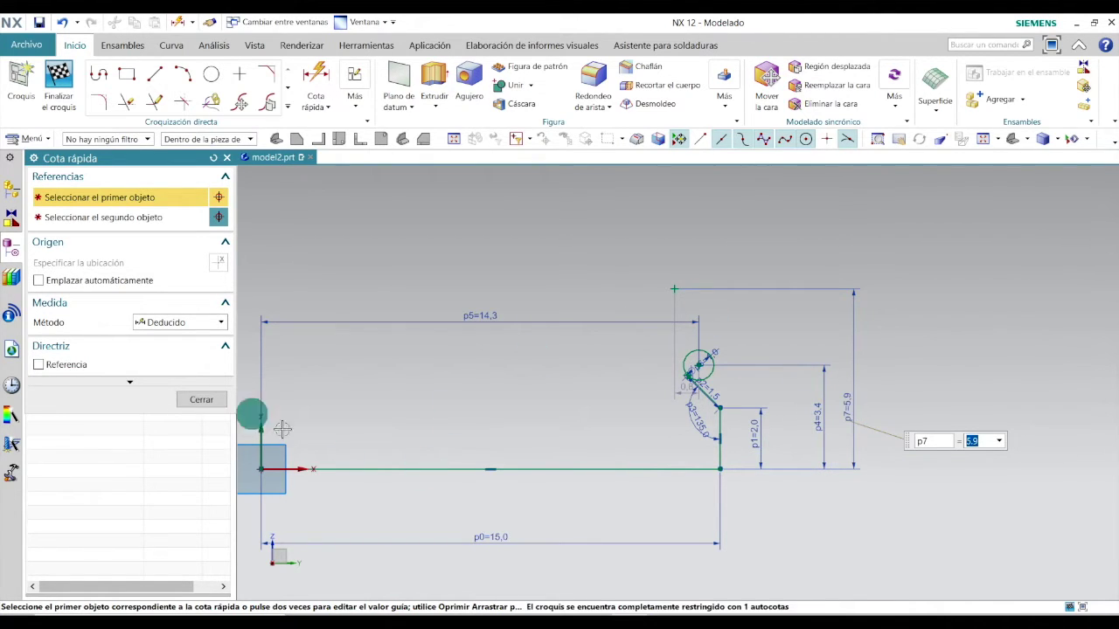
click(201, 400)
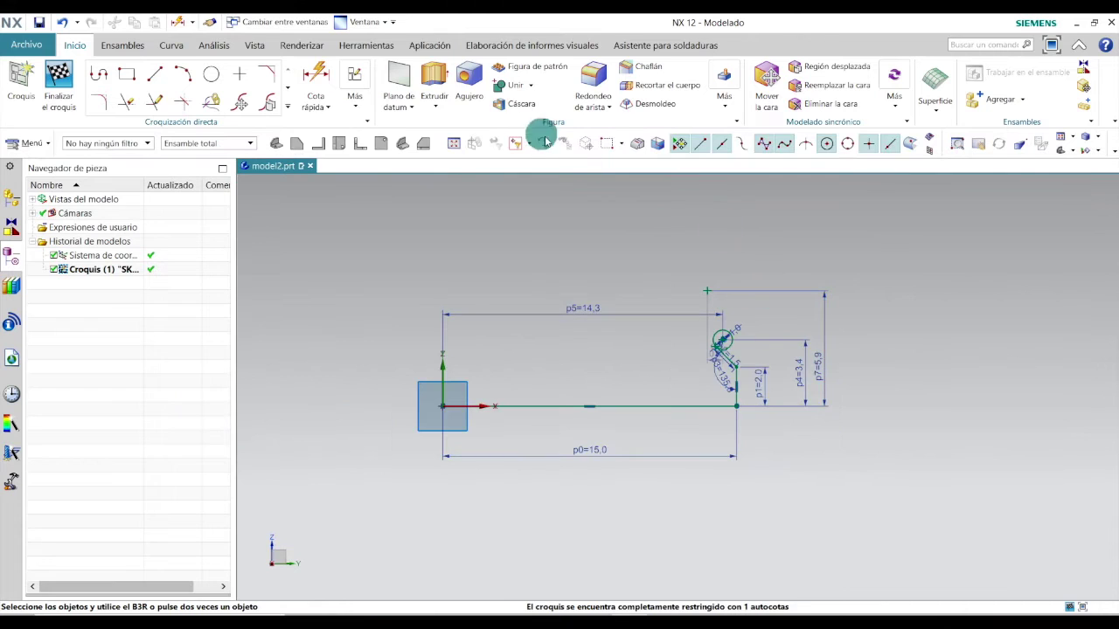
Dimension the horizontal distance from the origin to the second sketch point as 11.1 mm
click(315, 86)
click(708, 281)
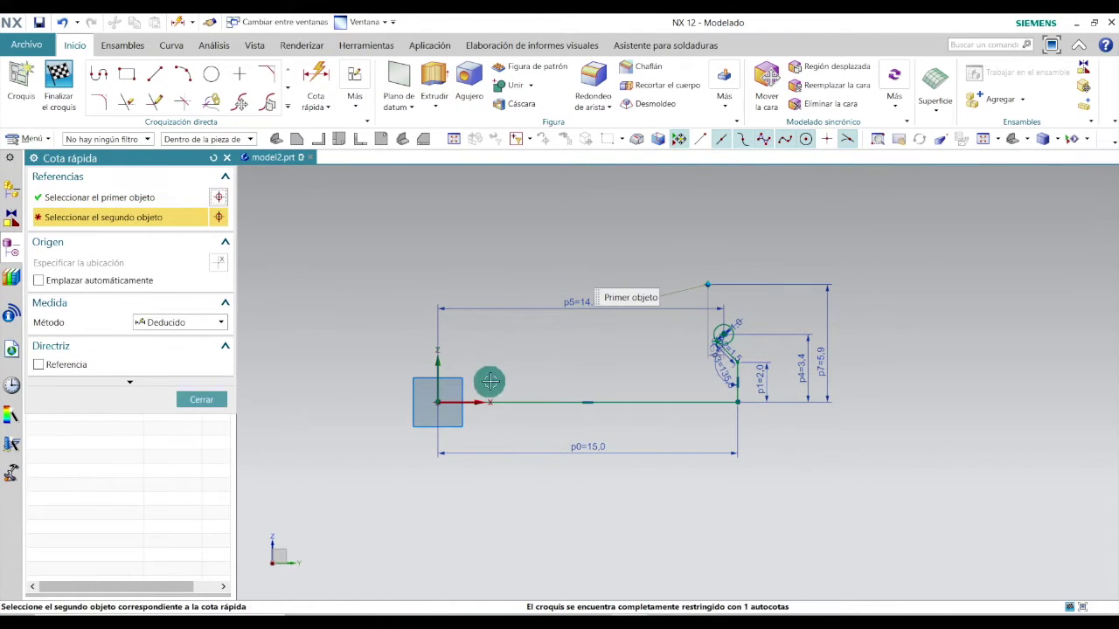
click(437, 402)
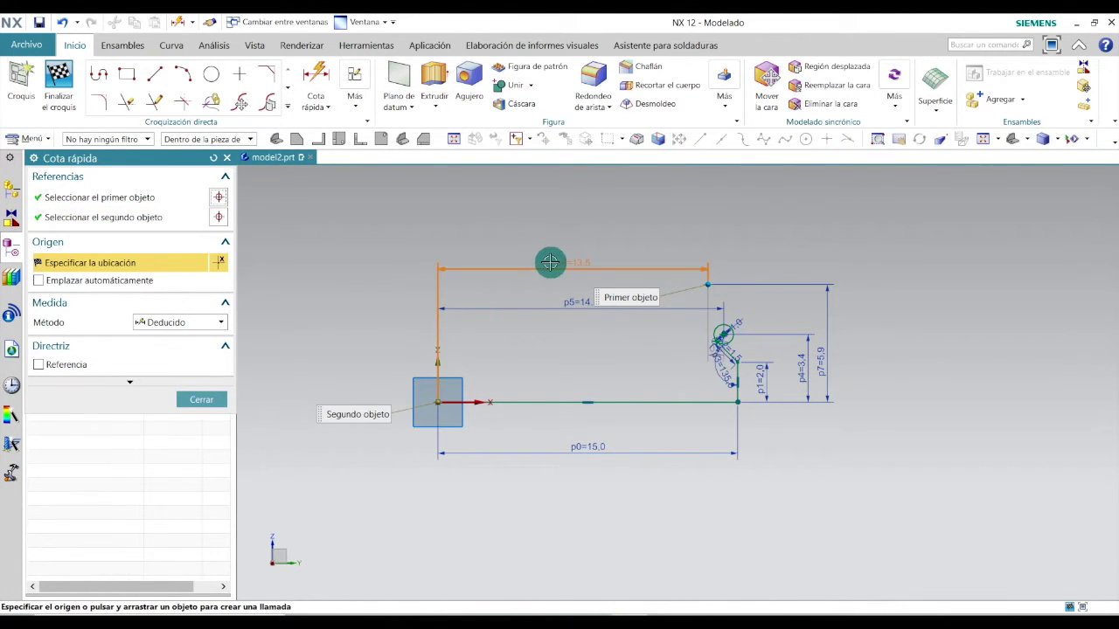
click(574, 262)
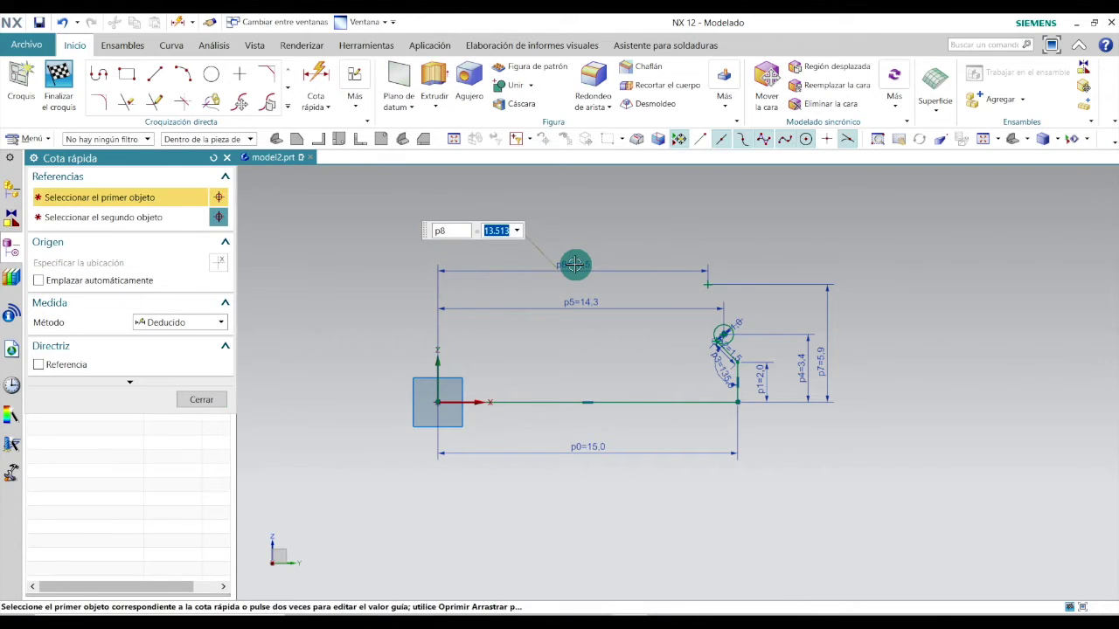
key(Return)
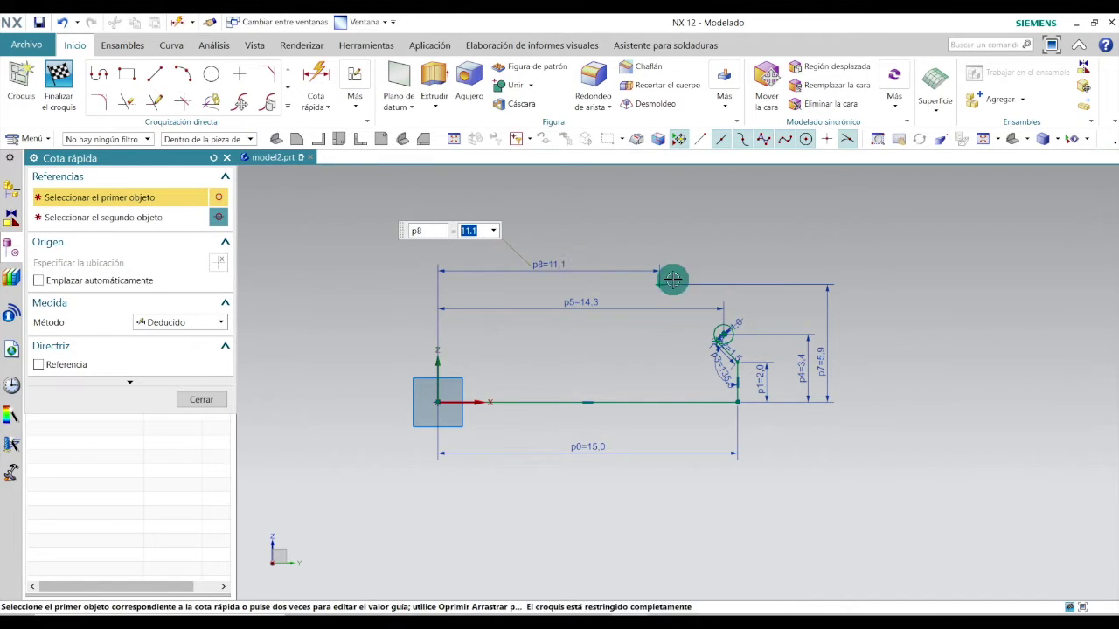
click(201, 400)
Draw a circle about 2.5 mm in diameter centred on the second sketch point
scroll(692, 250, up, 3)
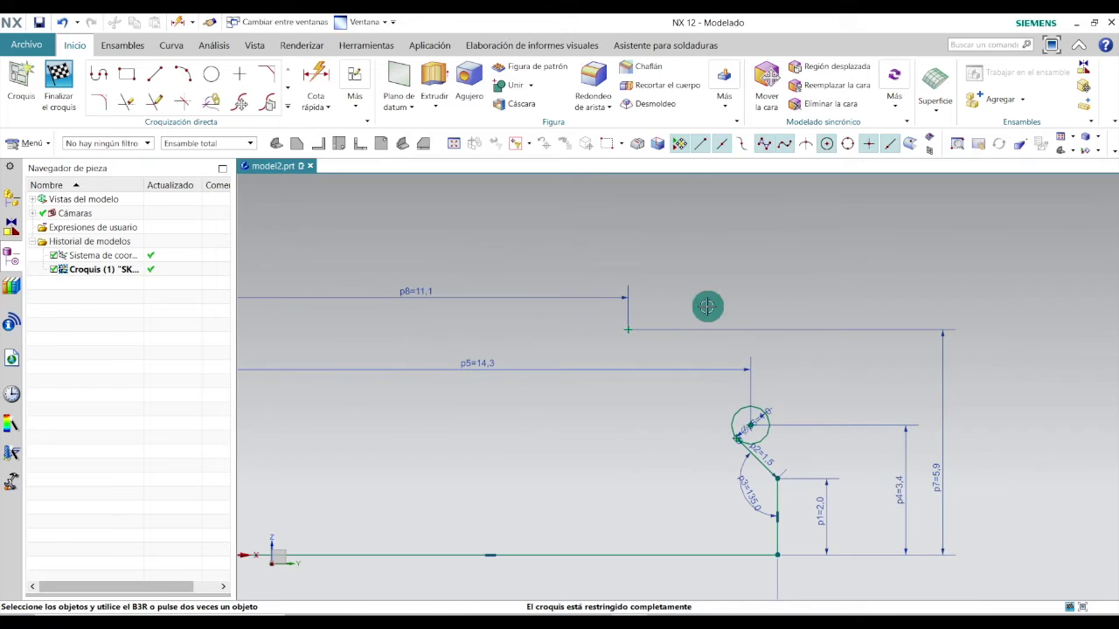
click(211, 76)
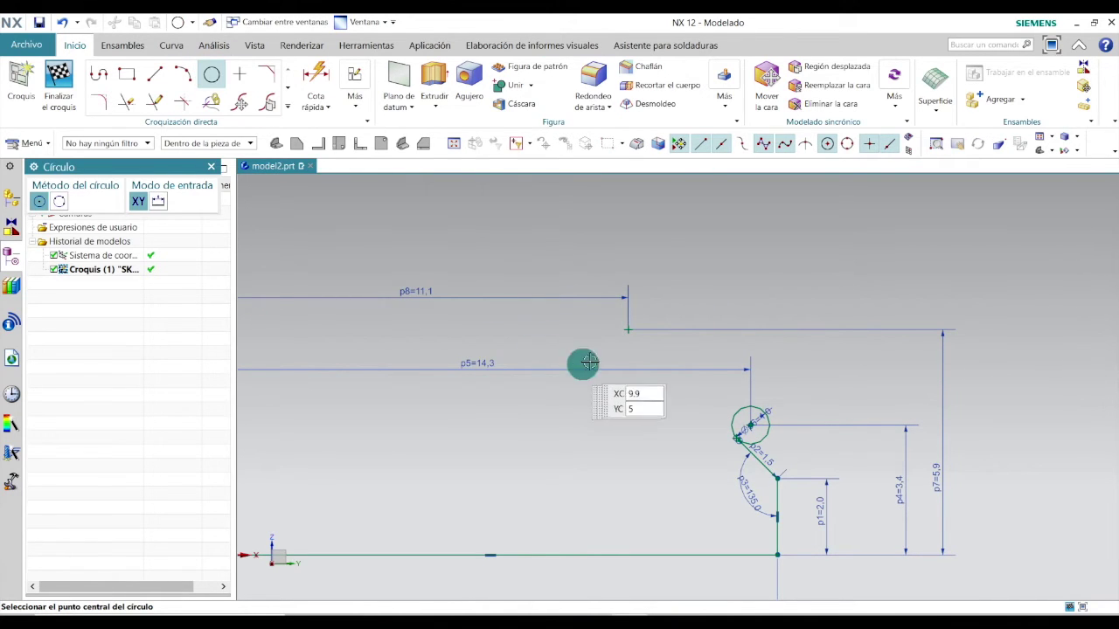
click(627, 330)
click(673, 318)
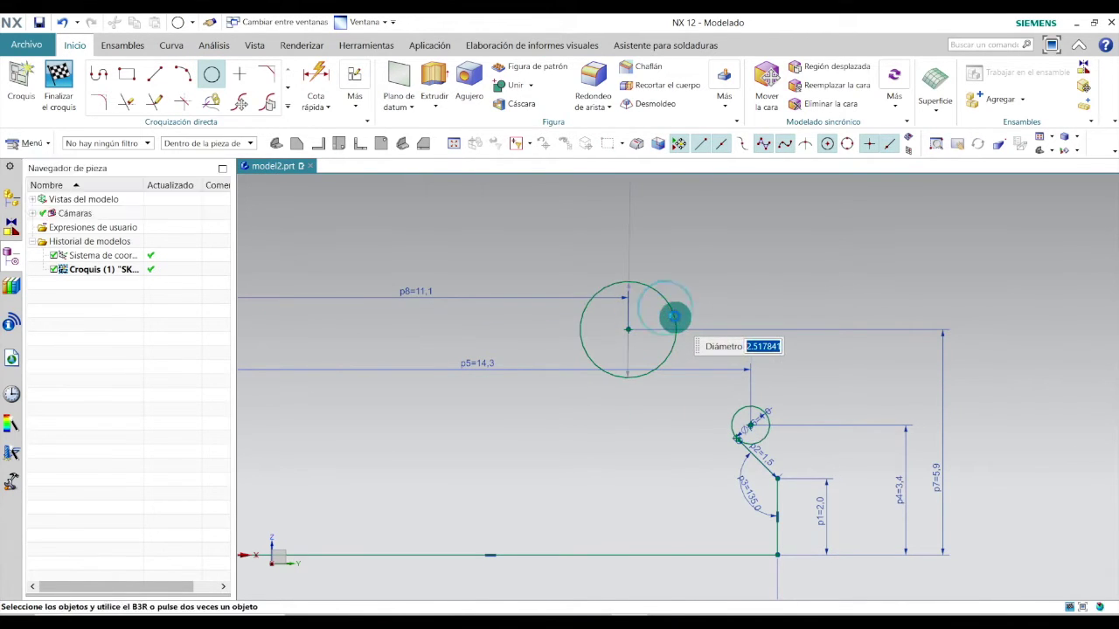
key(Escape)
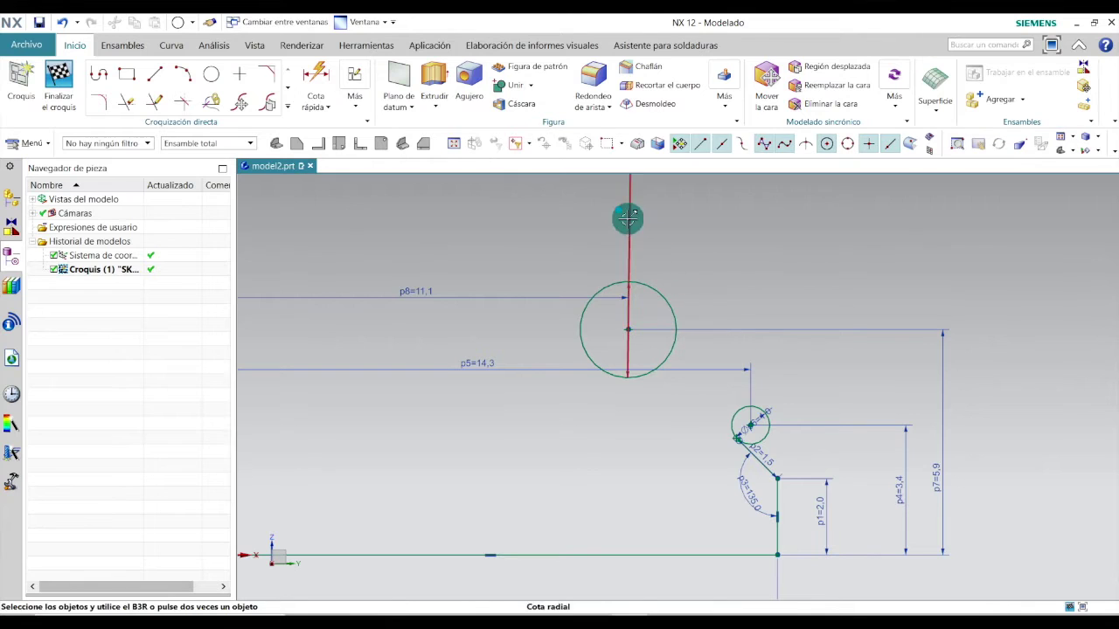
Set the diameter of the circle around the second sketch point to 7 mm
scroll(645, 301, up, 3)
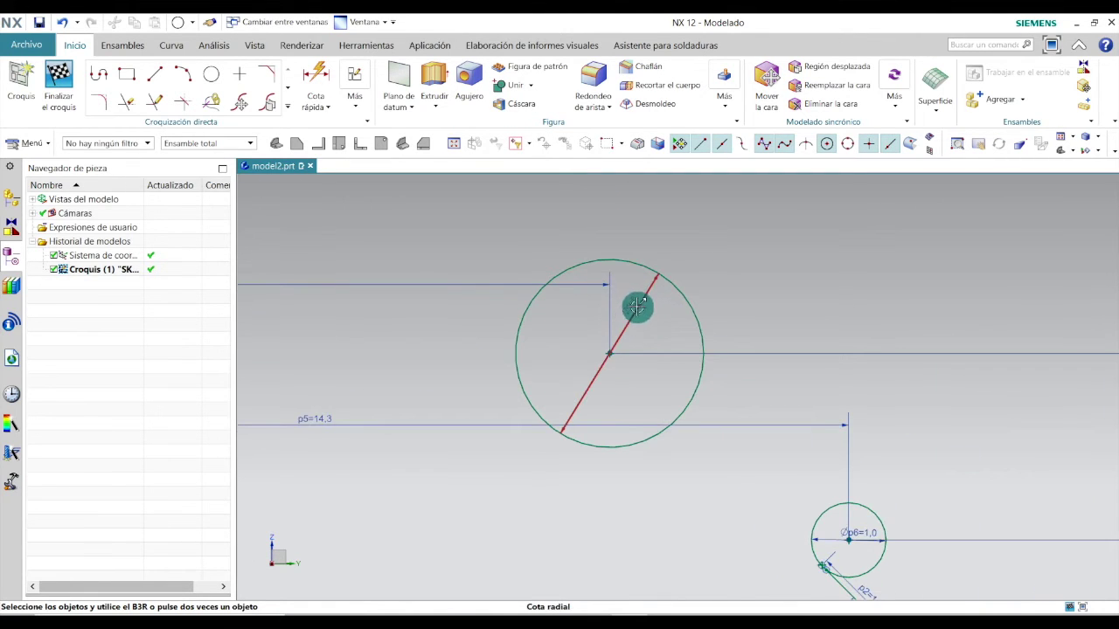
double_click(631, 301)
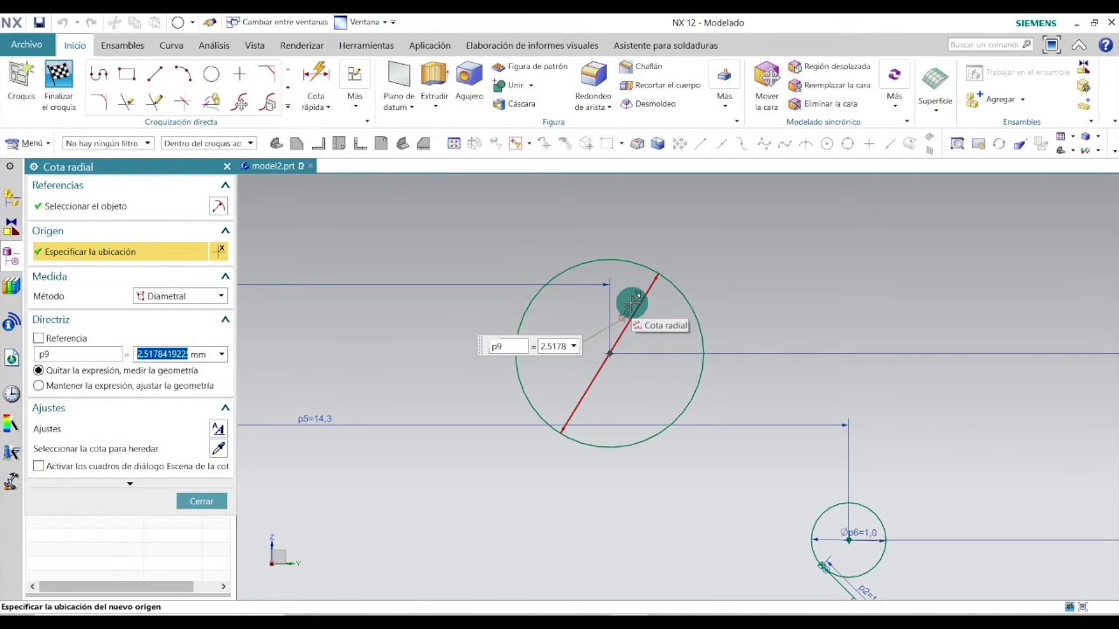
text(7)
key(Return)
click(212, 500)
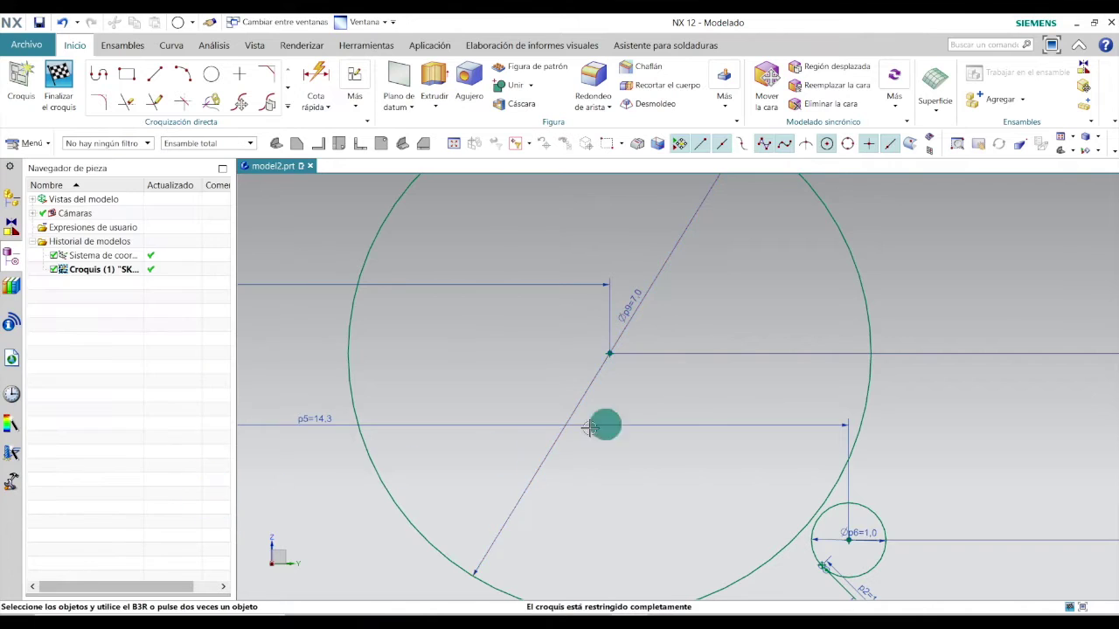
scroll(708, 399, down, 3)
key(l)
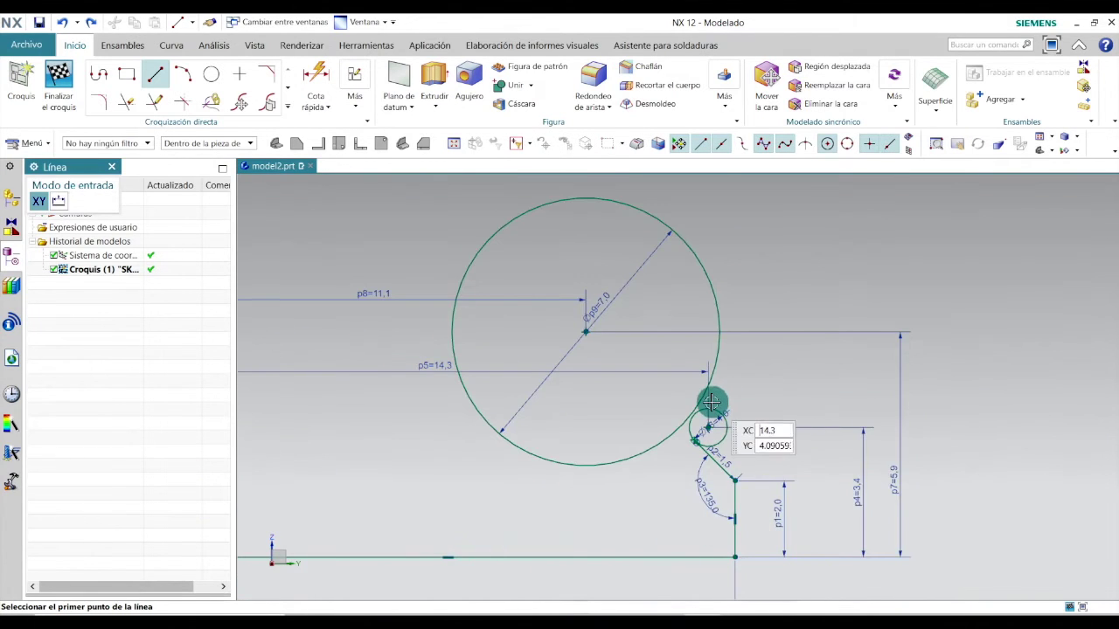
scroll(709, 400, up, 4)
scroll(687, 442, up, 2)
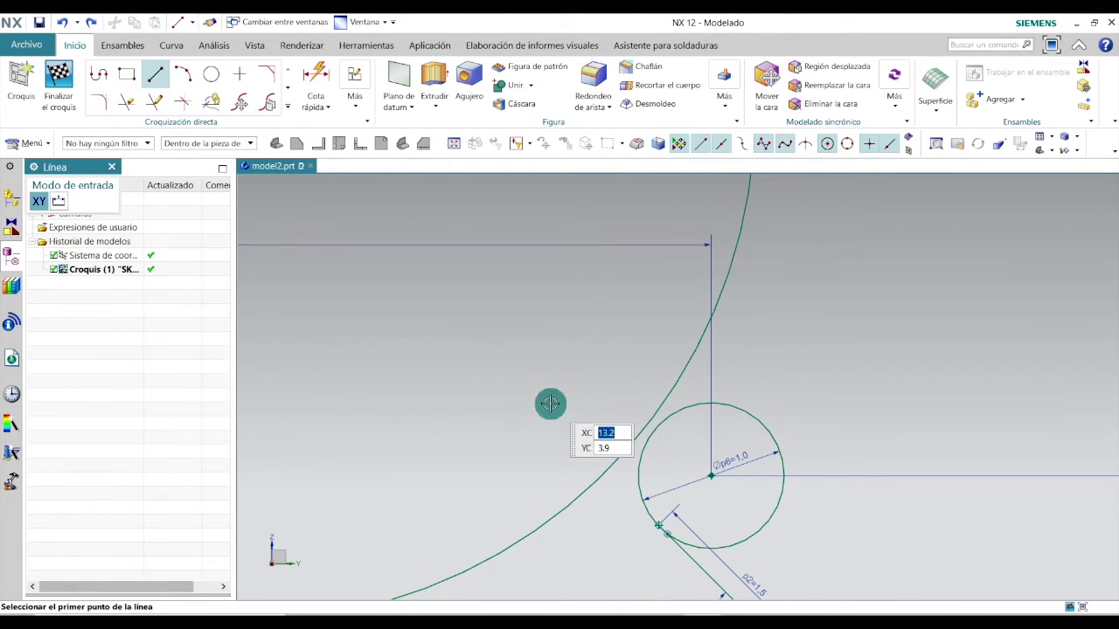
click(112, 167)
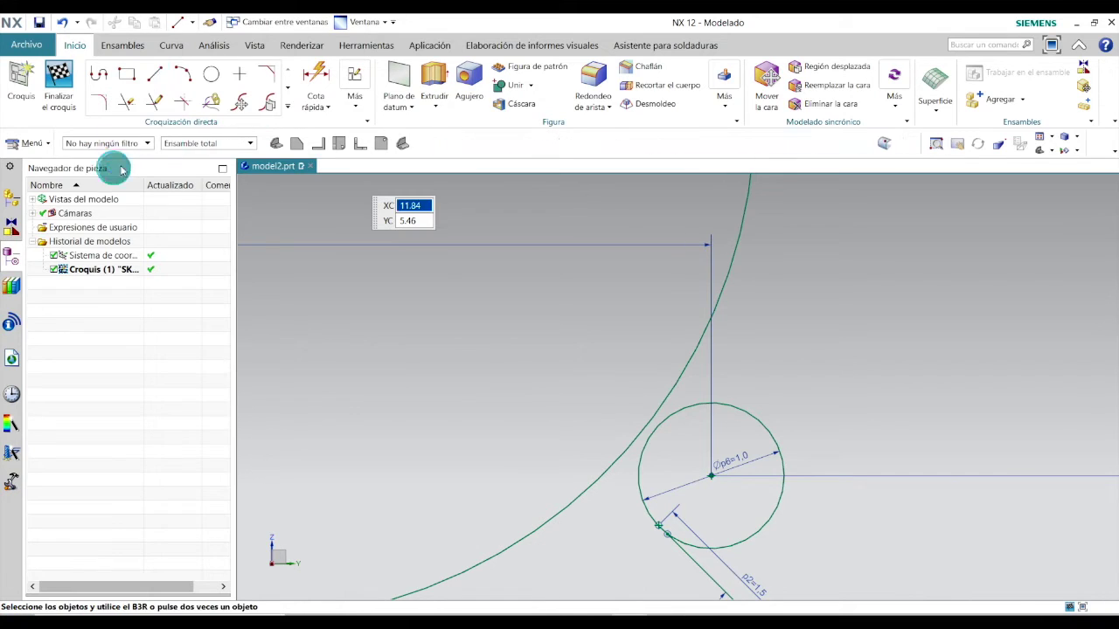
Draw a short line from the upper side of the 1 mm circle to the 7 mm circle, tangent to both
click(155, 75)
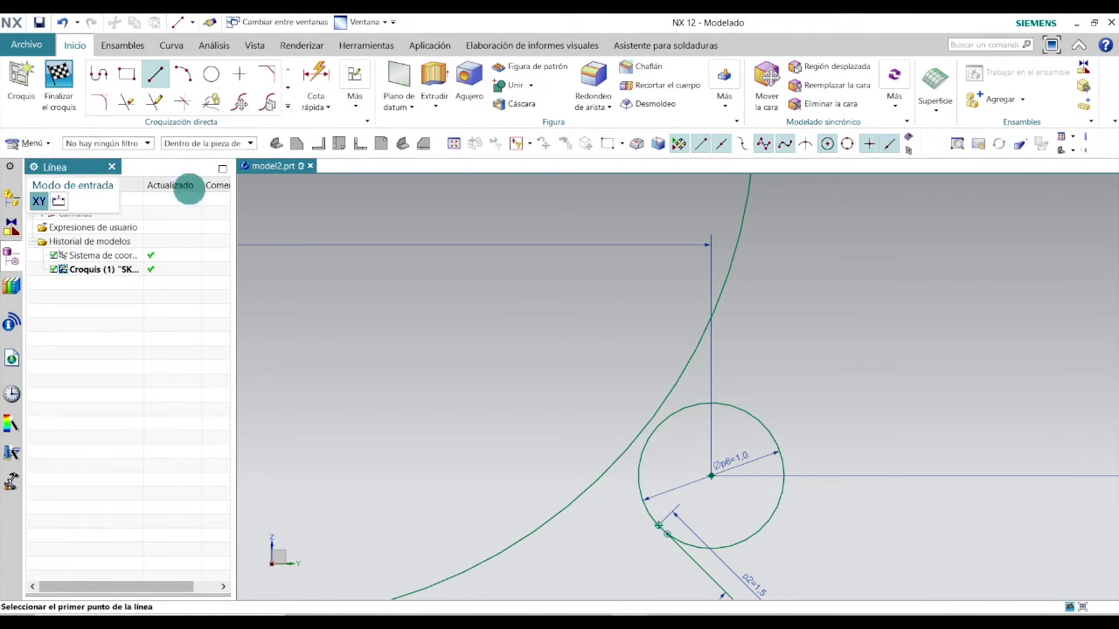
click(649, 436)
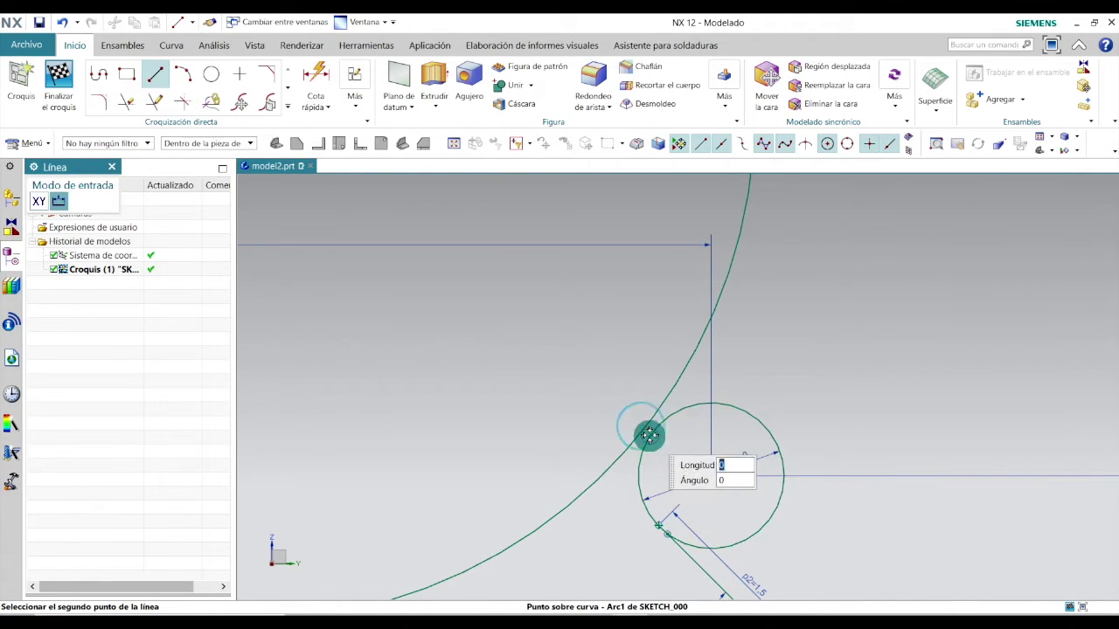
click(691, 359)
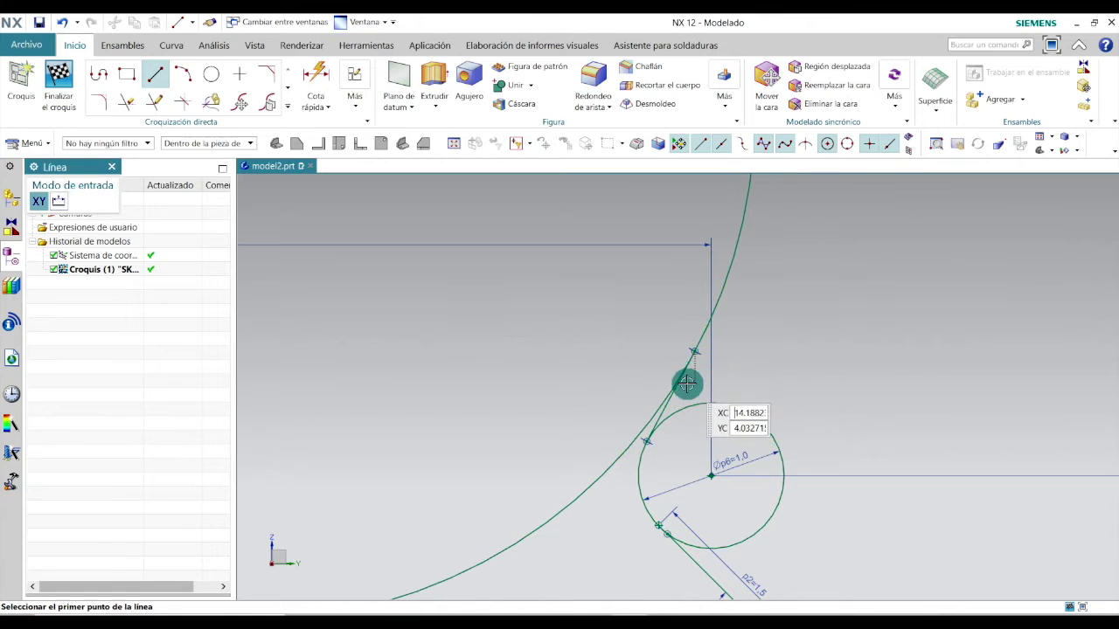
scroll(687, 383, up, 4)
key(Escape)
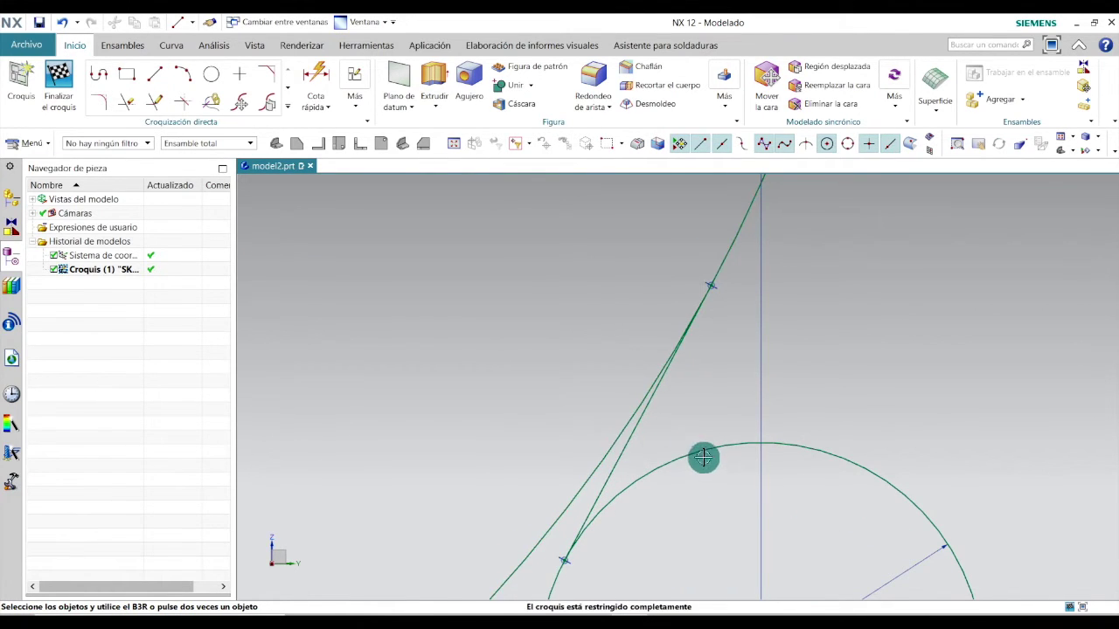
Switch from the reference drawing back to NX and place a third sketch point above the 7 mm circle
scroll(700, 420, down, 11)
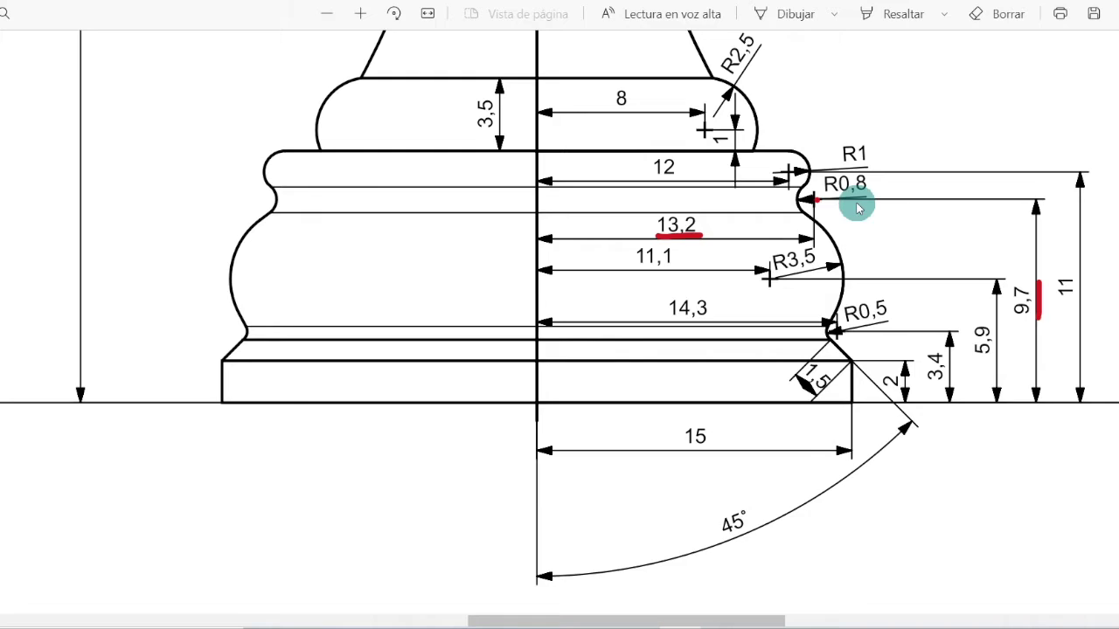
key(alt+Tab)
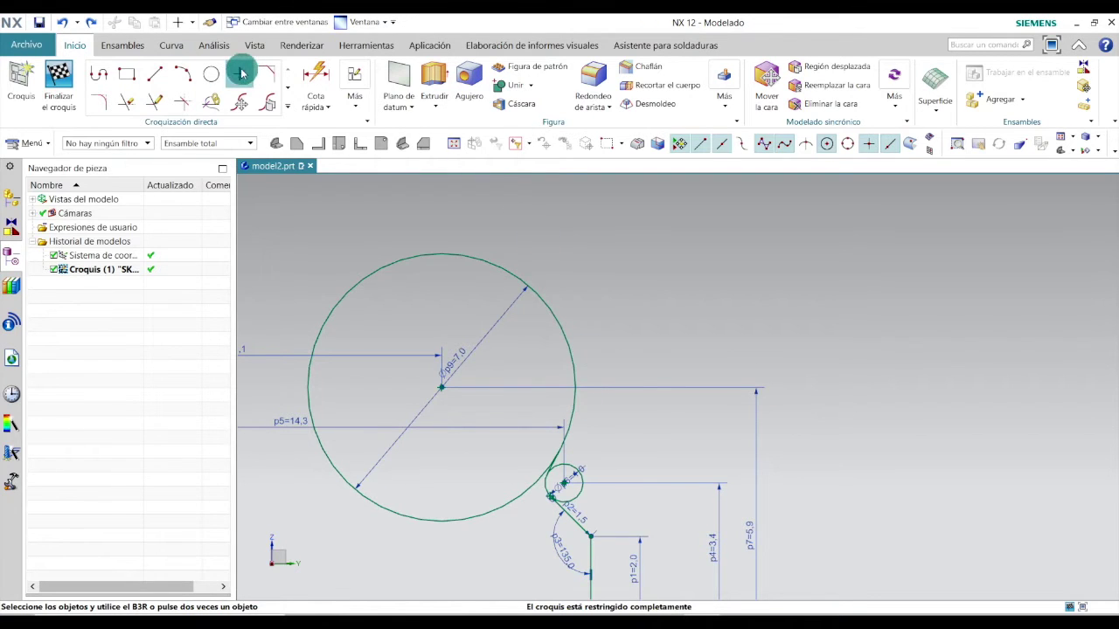
click(241, 74)
scroll(577, 354, down, 4)
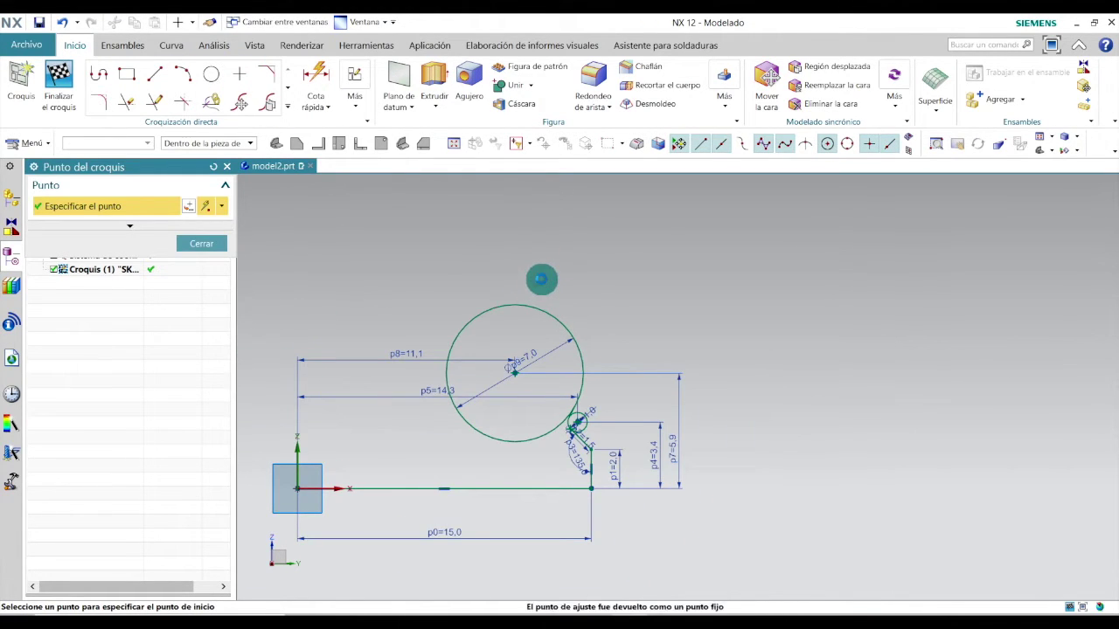
click(542, 278)
middle_click(542, 289)
scroll(569, 210, up, 1)
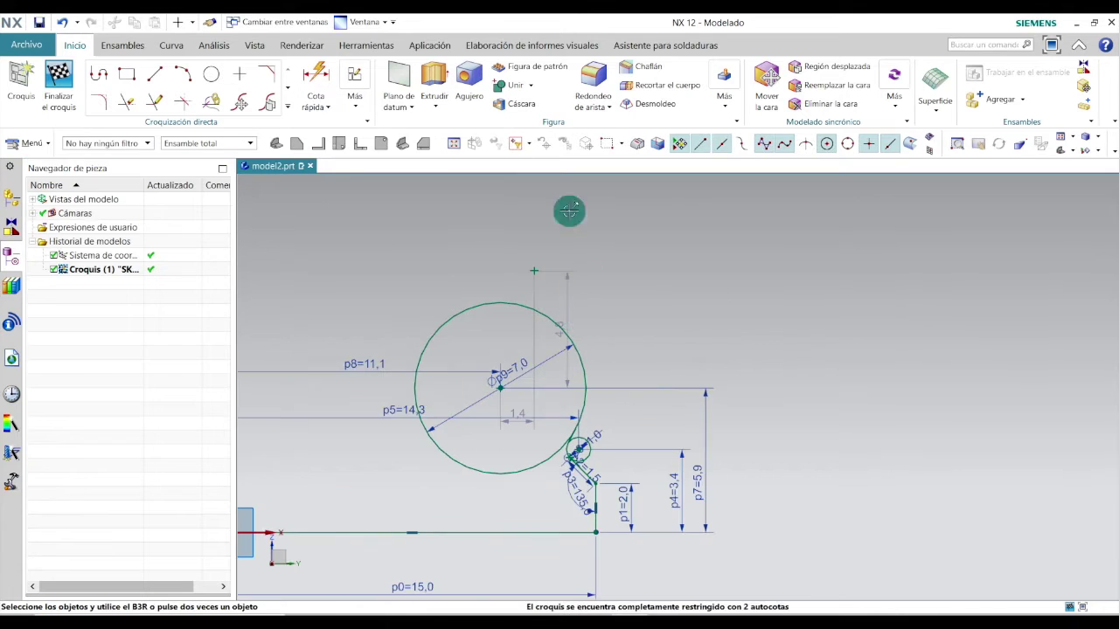
Dimension the third sketch point's height above the base line as 9.7 mm
click(327, 85)
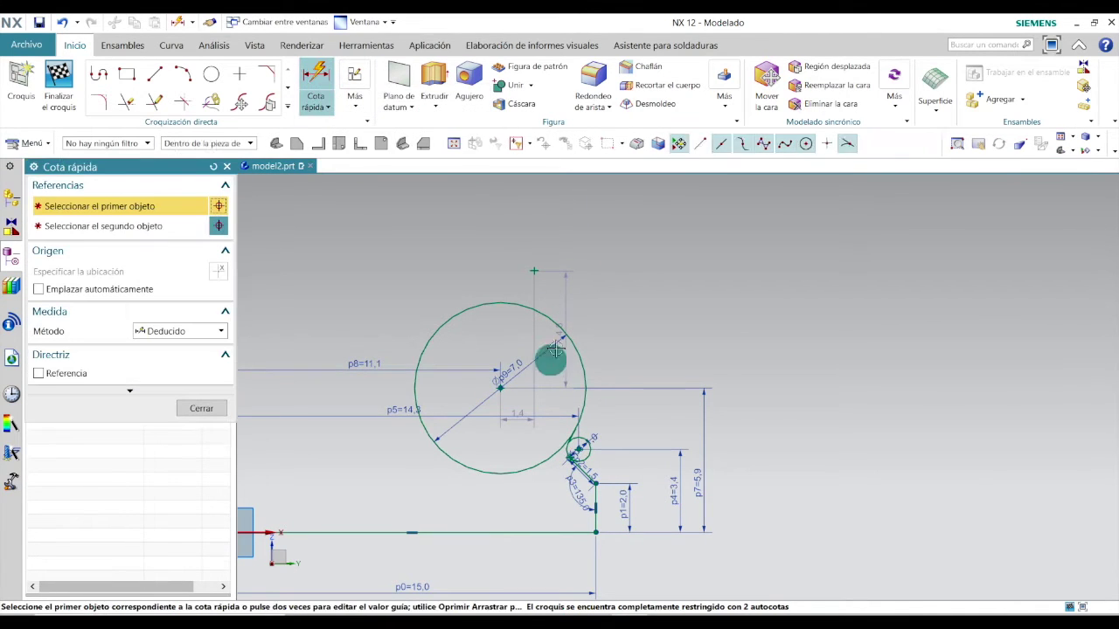
click(533, 263)
click(524, 531)
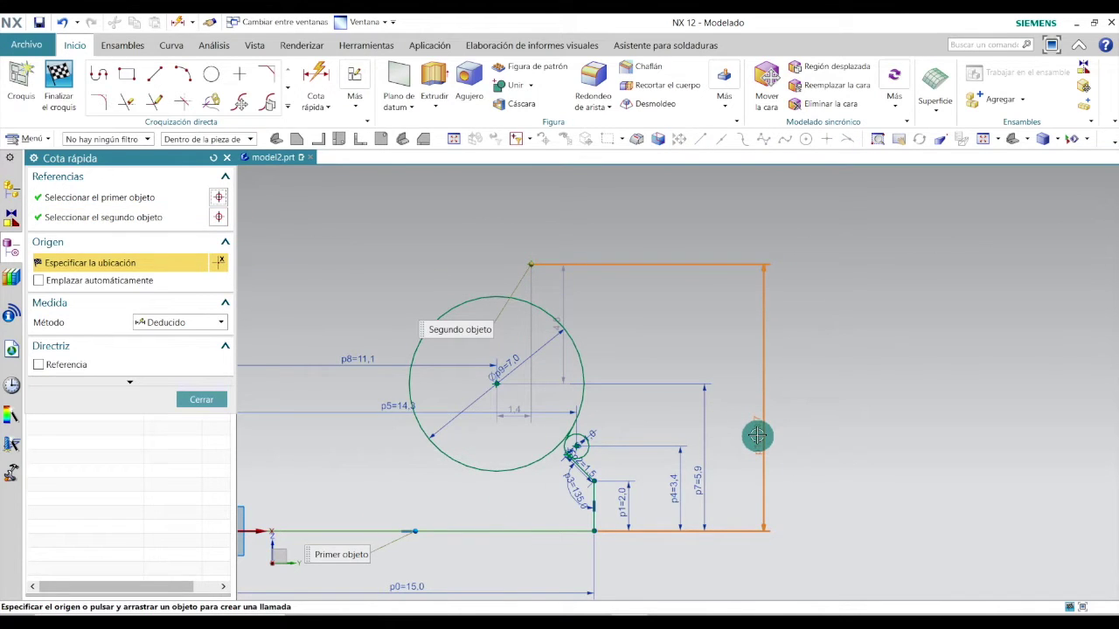
click(742, 437)
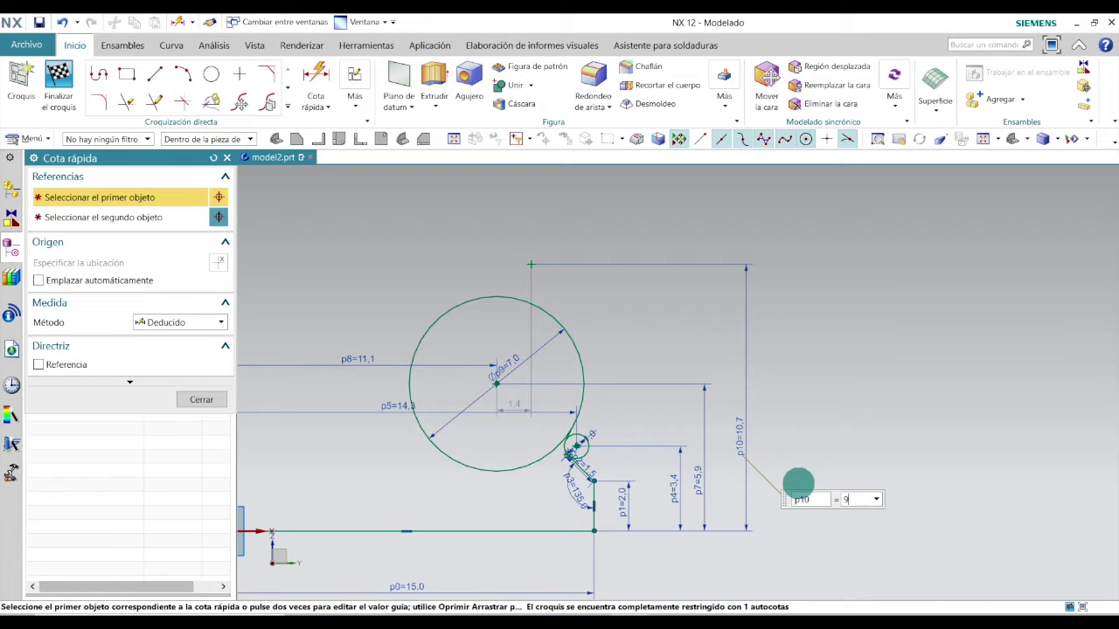
key(Return)
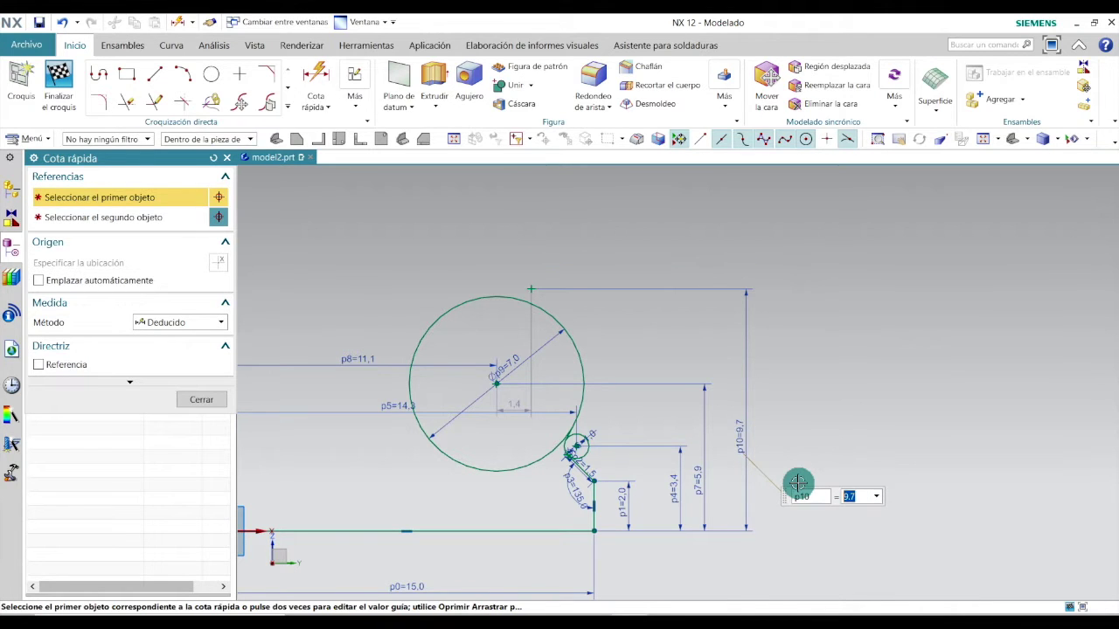
click(203, 401)
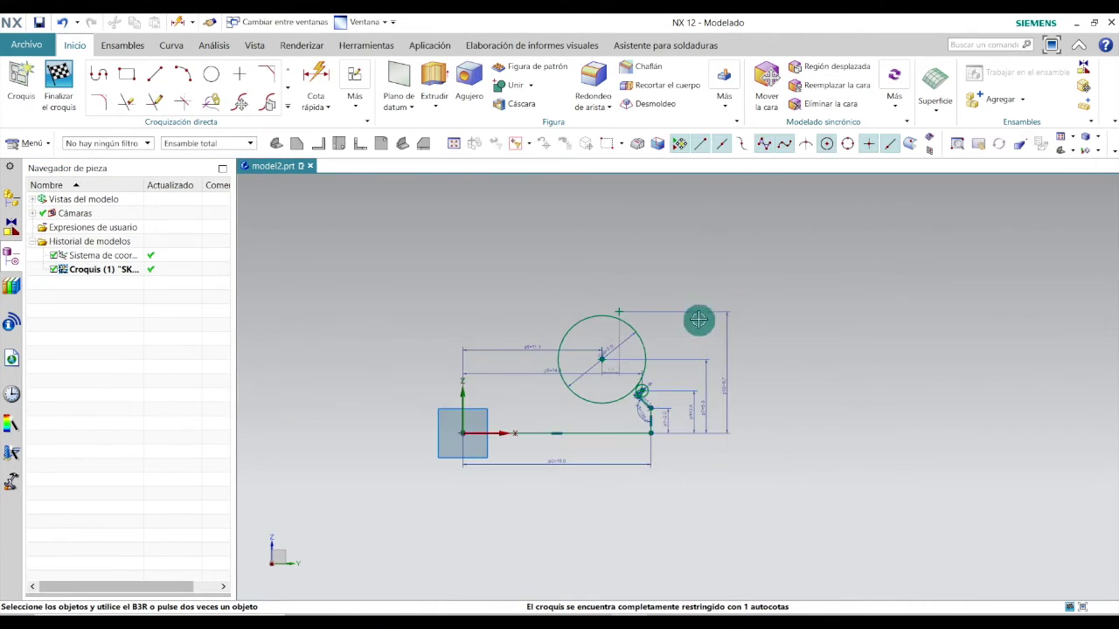
Dimension the horizontal distance from the origin to the third sketch point as 13.2 mm
click(315, 77)
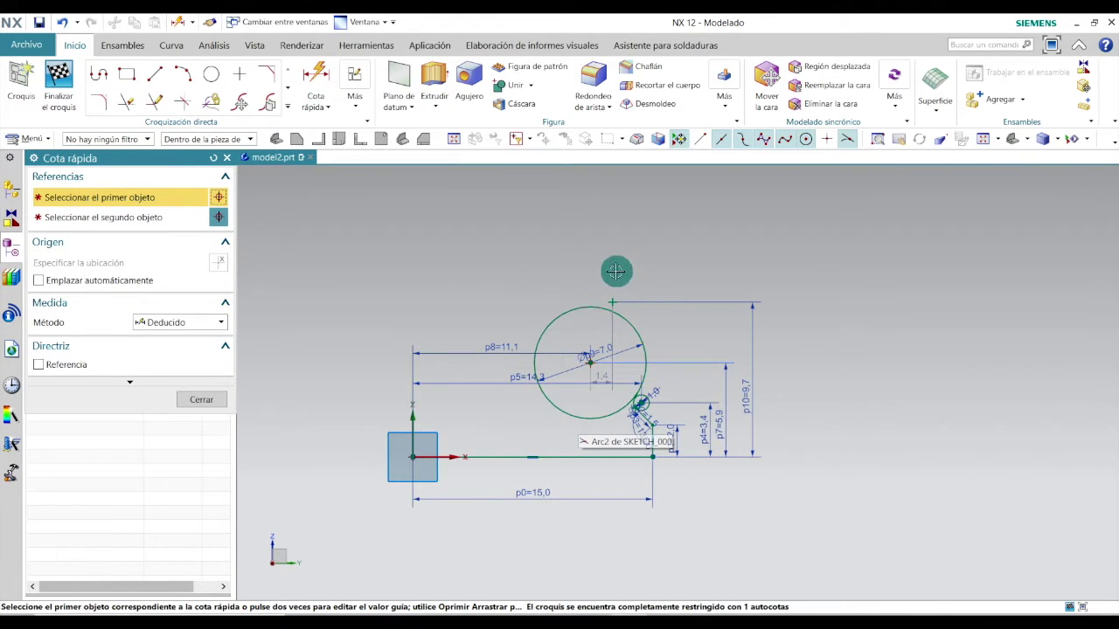
click(611, 298)
click(412, 457)
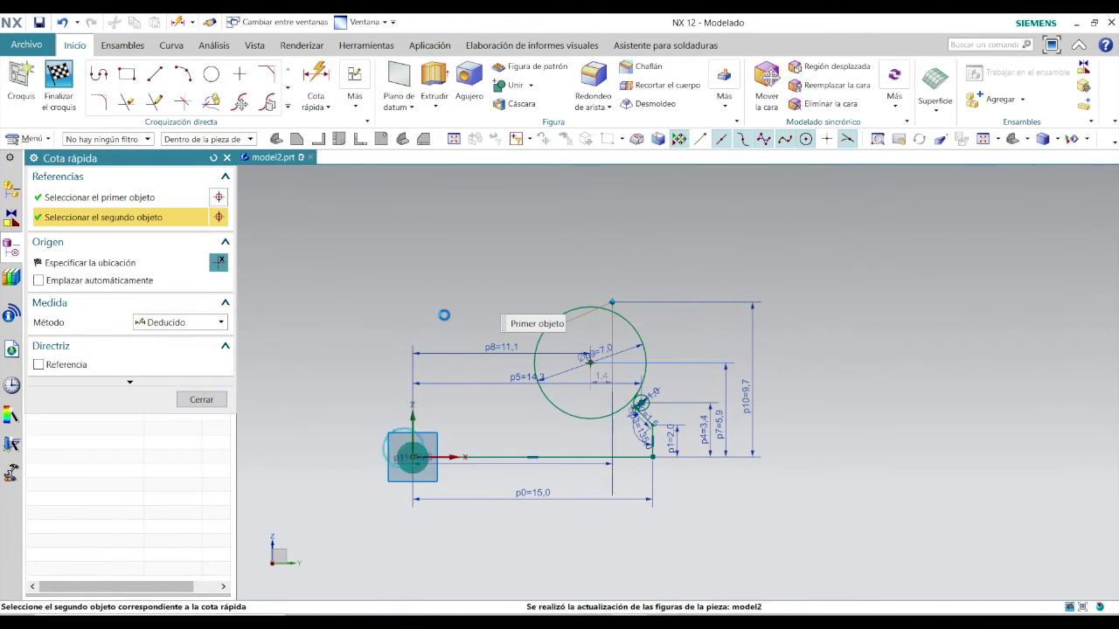
click(514, 283)
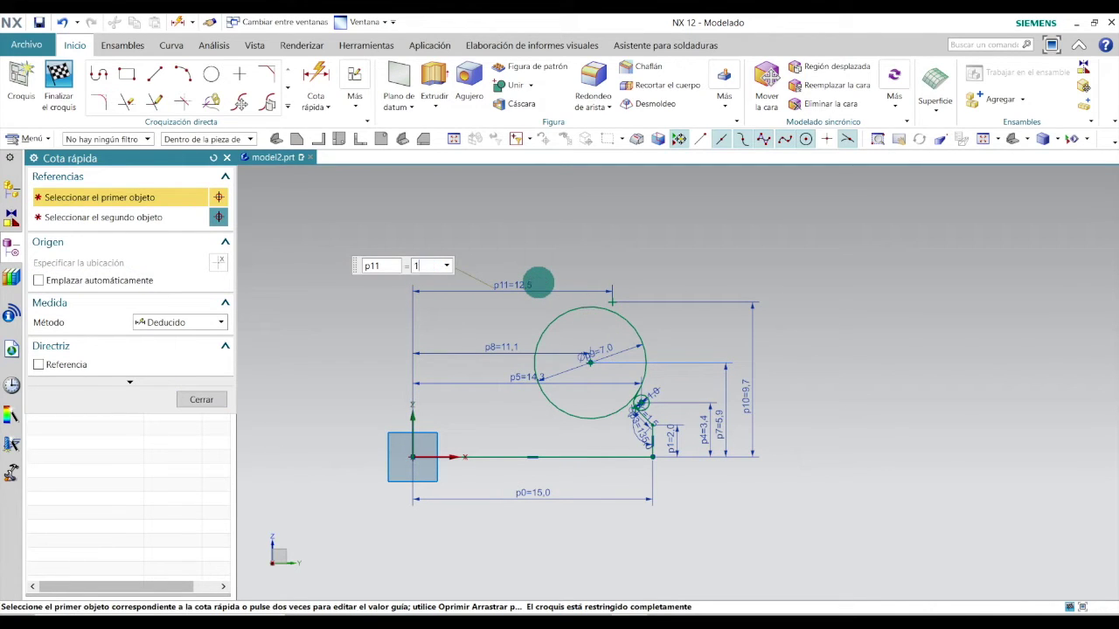
text(13.2)
key(Return)
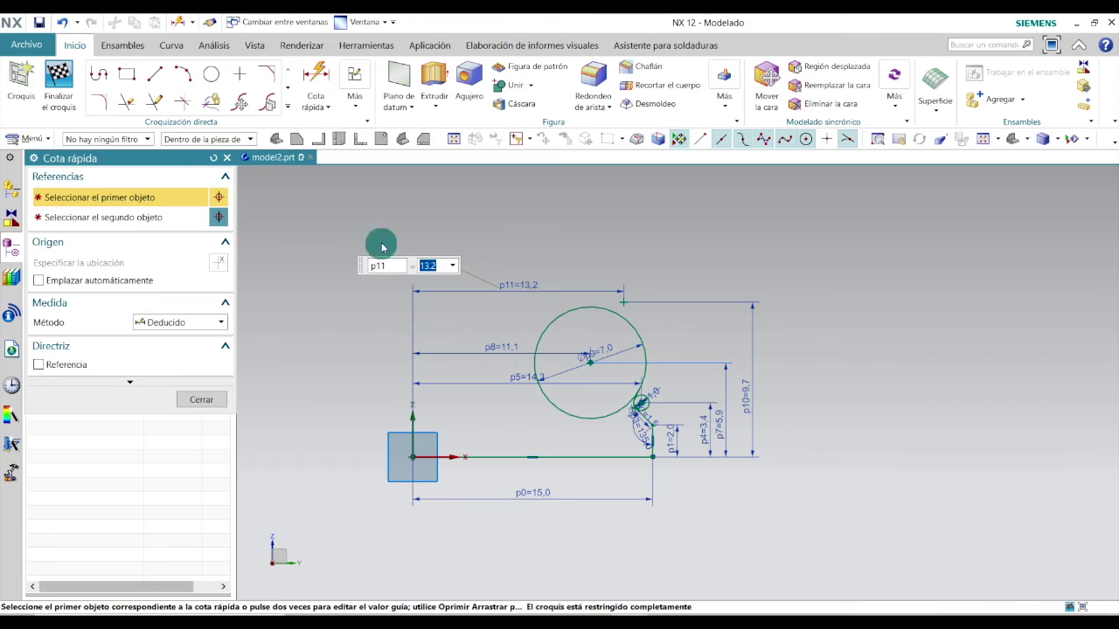
click(190, 397)
Draw a circle about 1.46 mm in diameter centred on the third sketch point above the 7 mm circle
scroll(795, 333, up, 1)
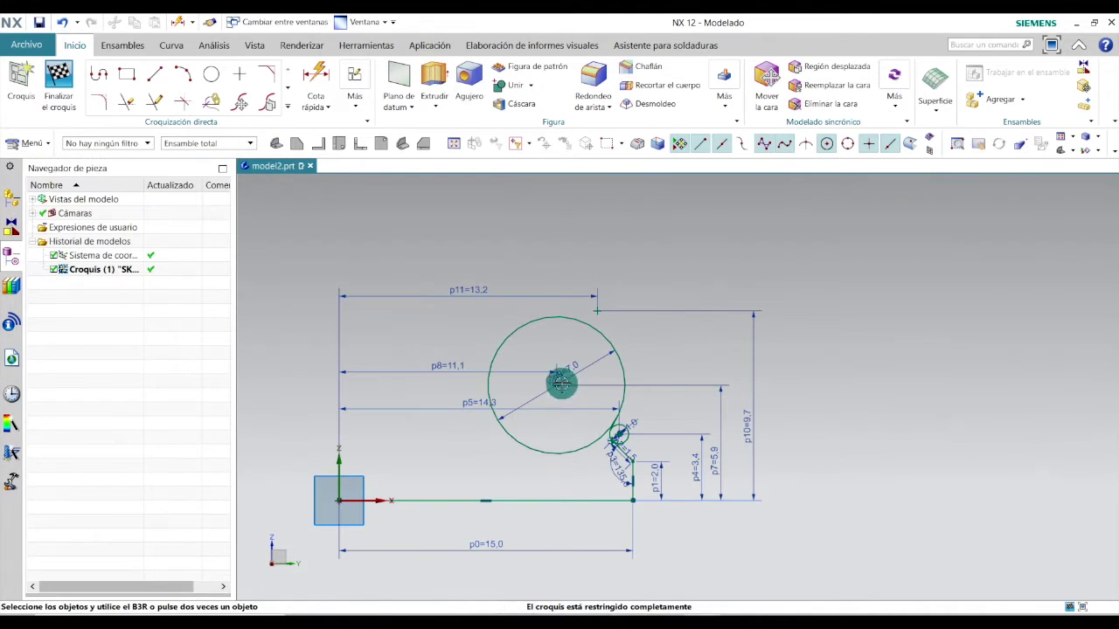
scroll(609, 300, up, 2)
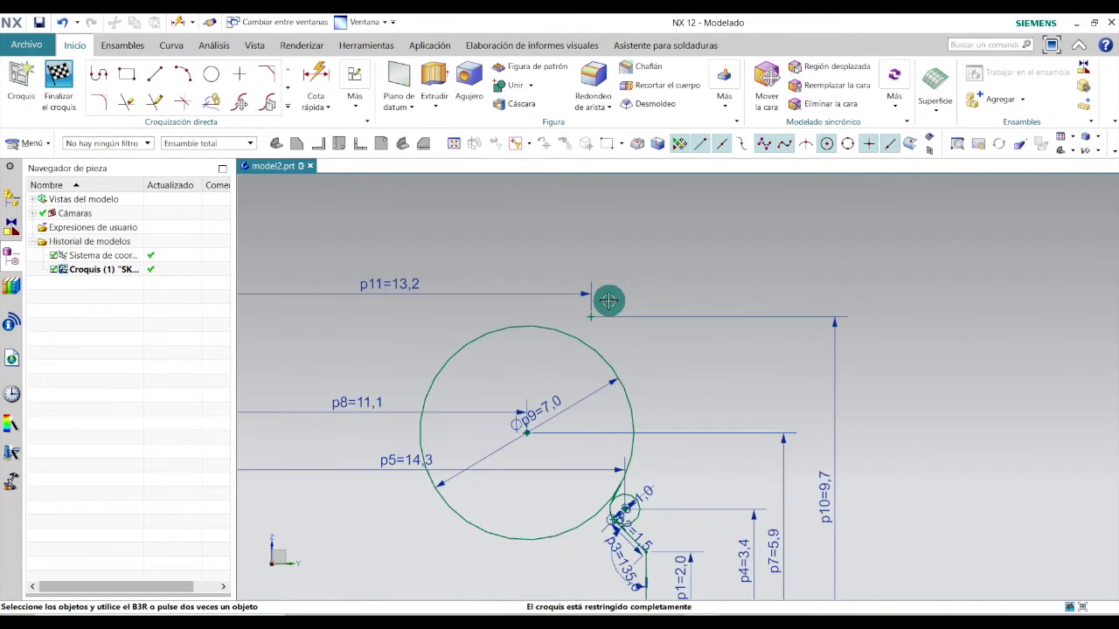
click(211, 77)
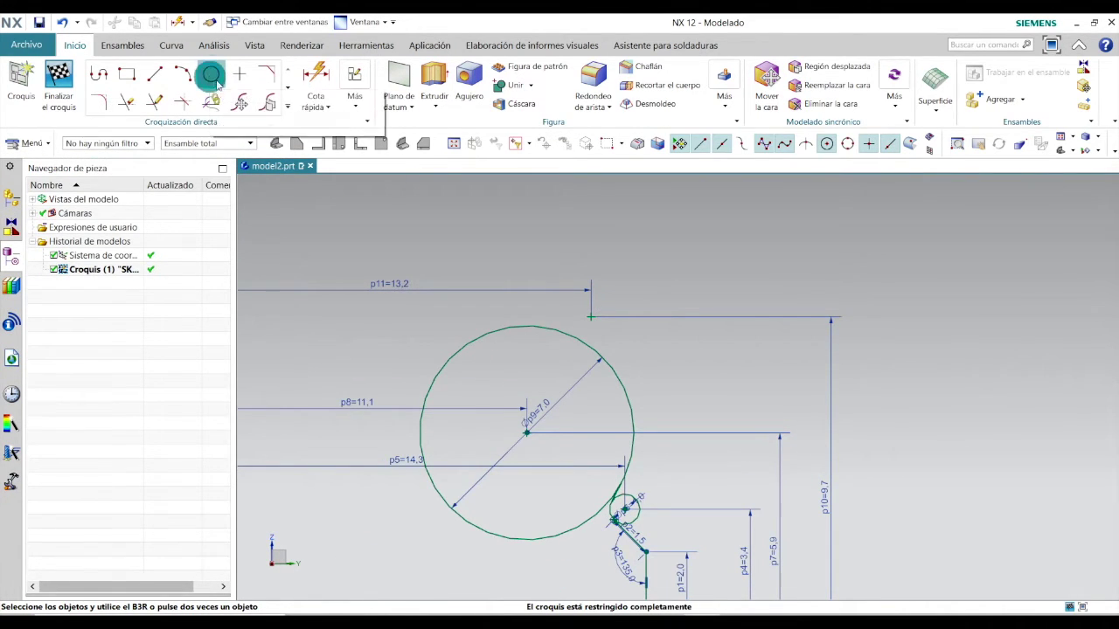
click(591, 314)
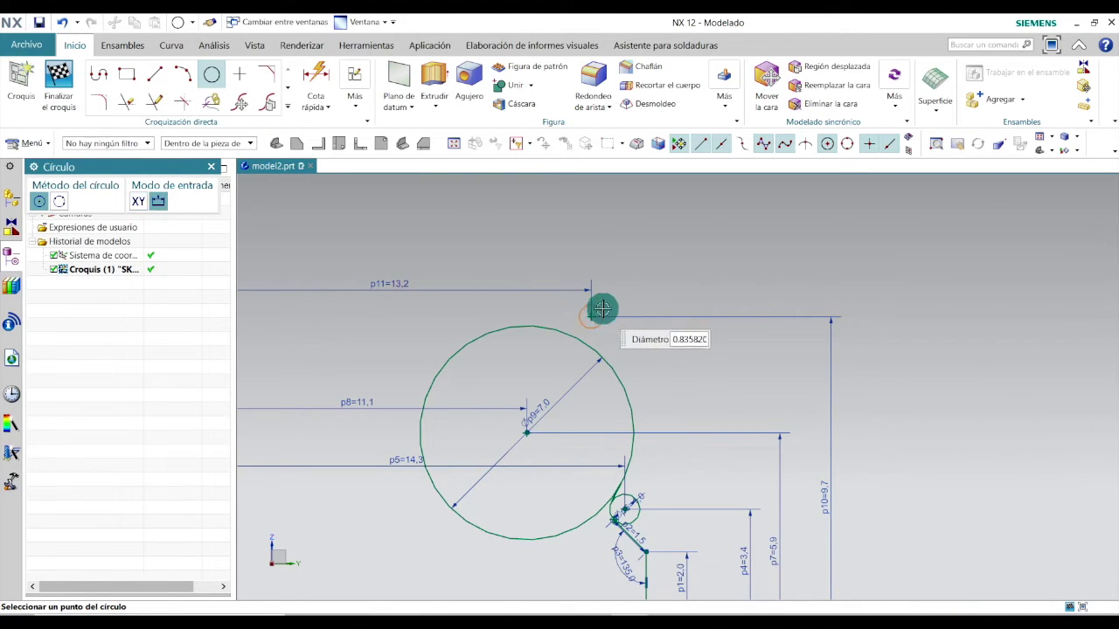
scroll(611, 306, down, 2)
scroll(611, 306, up, 5)
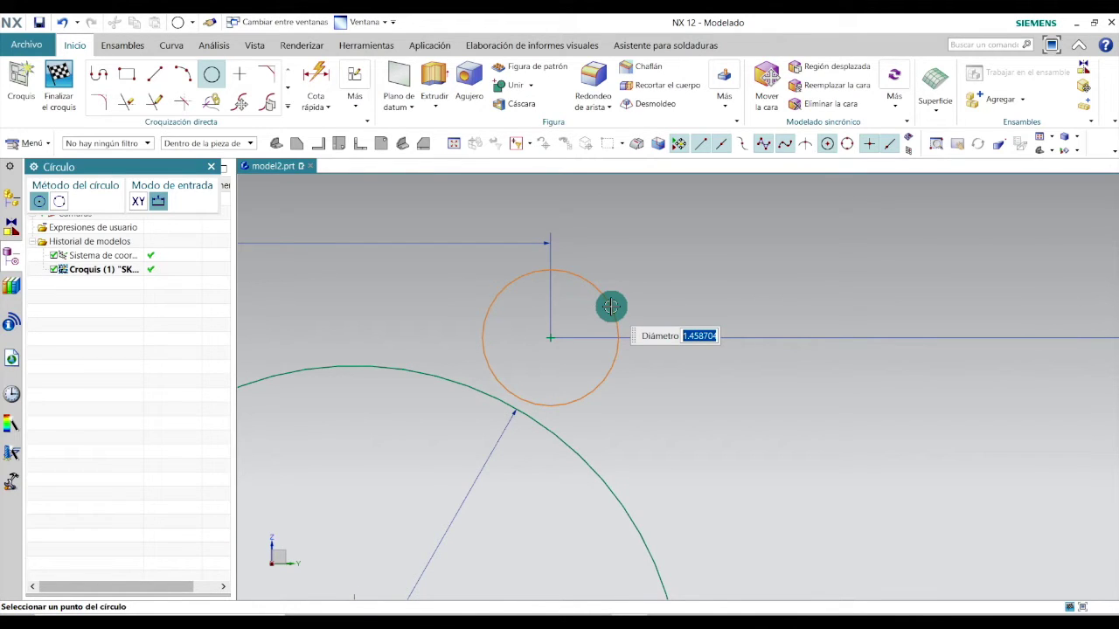
click(611, 306)
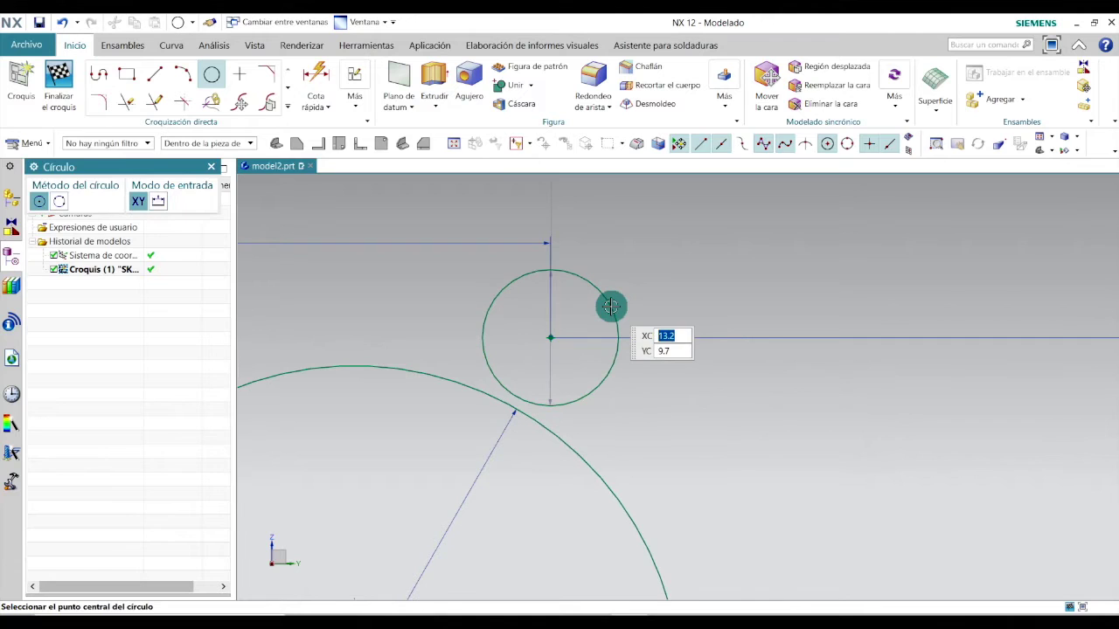
key(Escape)
Reposition the diameter dimension of the circle at the third sketch point and set its value to 1.6 mm
drag(576, 350, 576, 325)
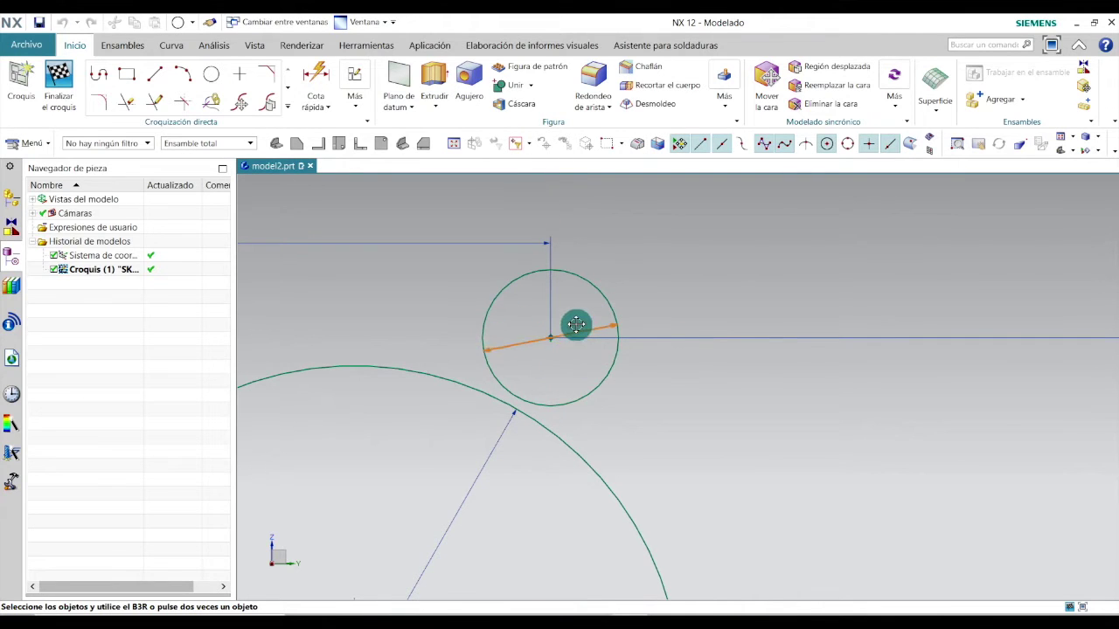
double_click(577, 325)
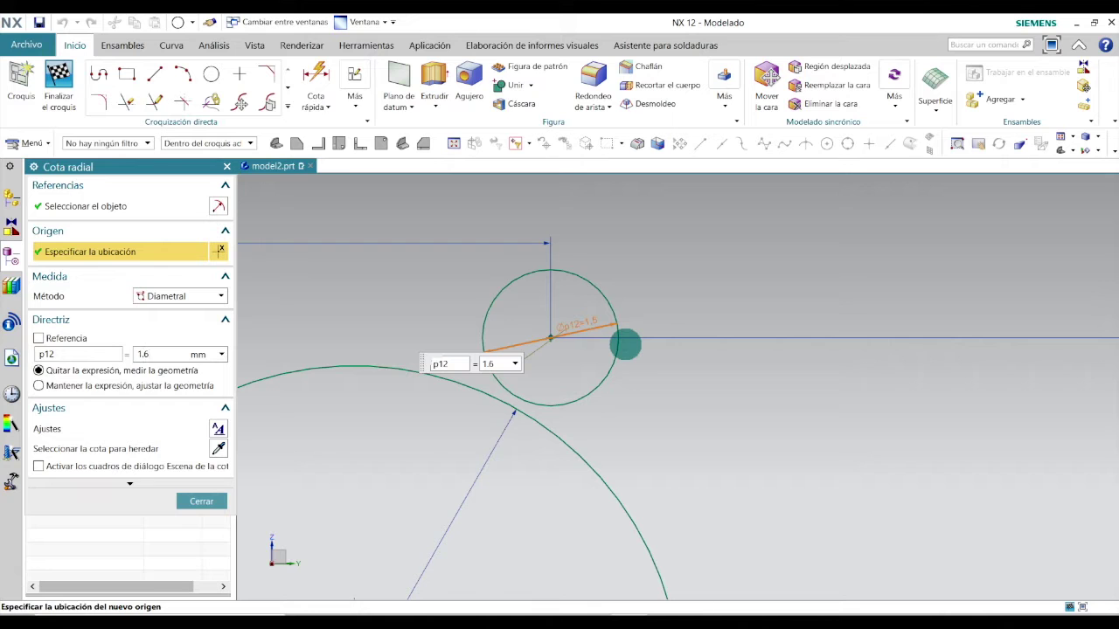
key(Return)
click(202, 501)
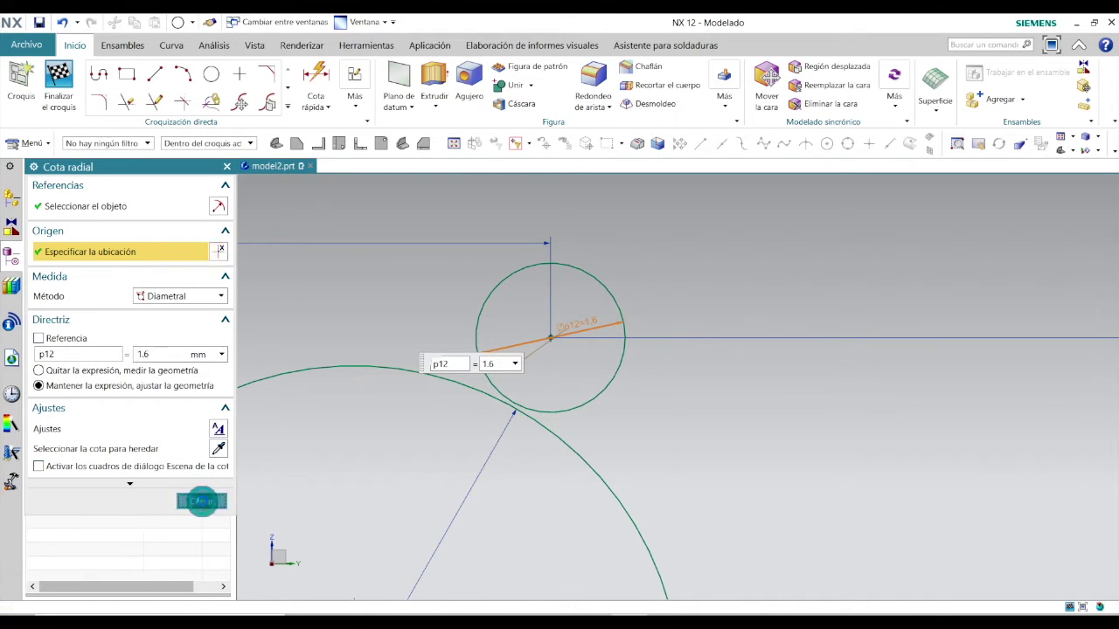
Draw a short line from the lower side of the 1.6 mm circle to the 7 mm circle, tangent to both
key(l)
scroll(661, 411, up, 1)
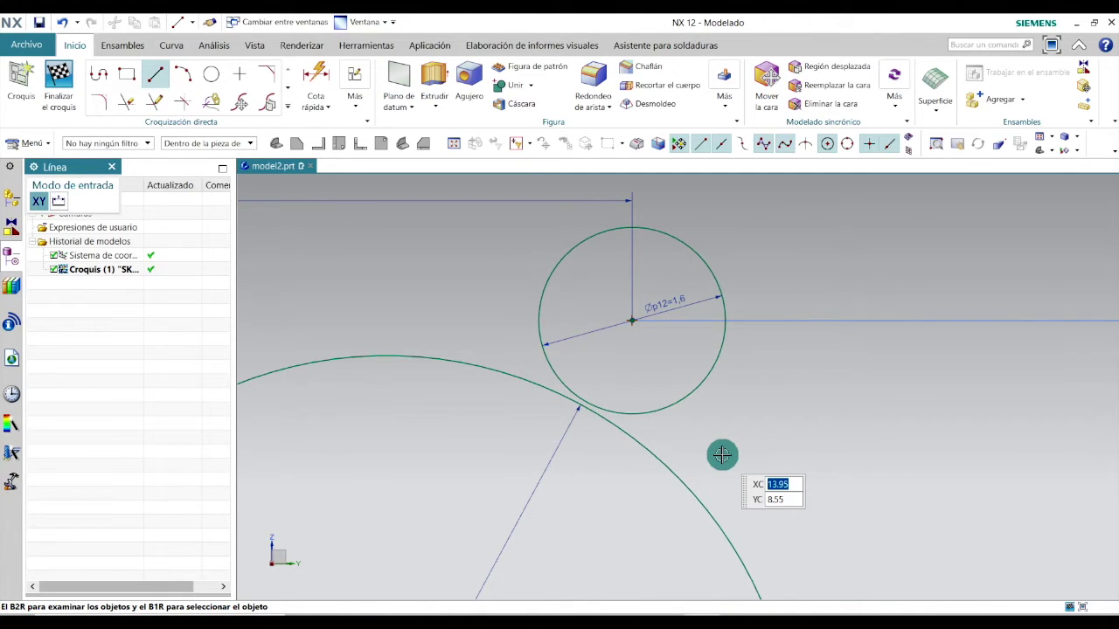
click(112, 166)
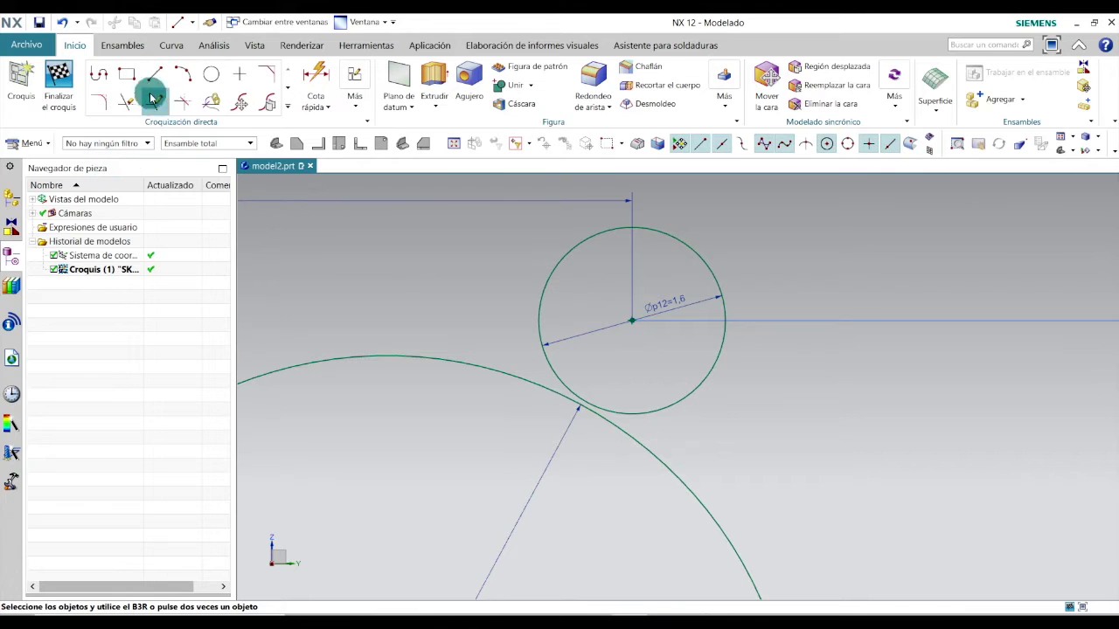
click(155, 75)
scroll(619, 419, down, 3)
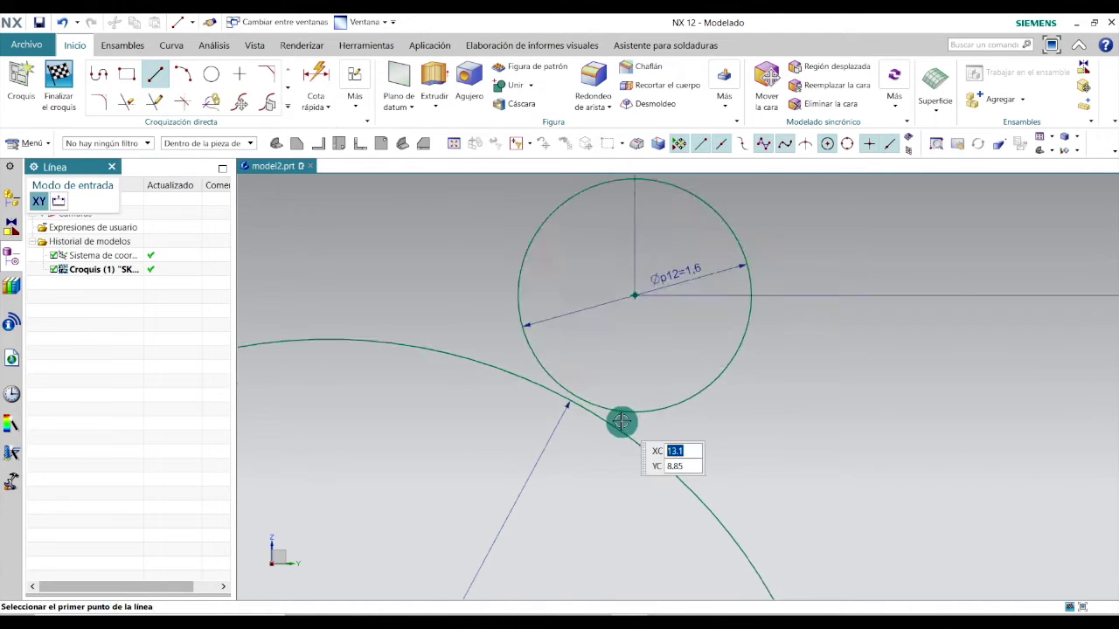
click(535, 372)
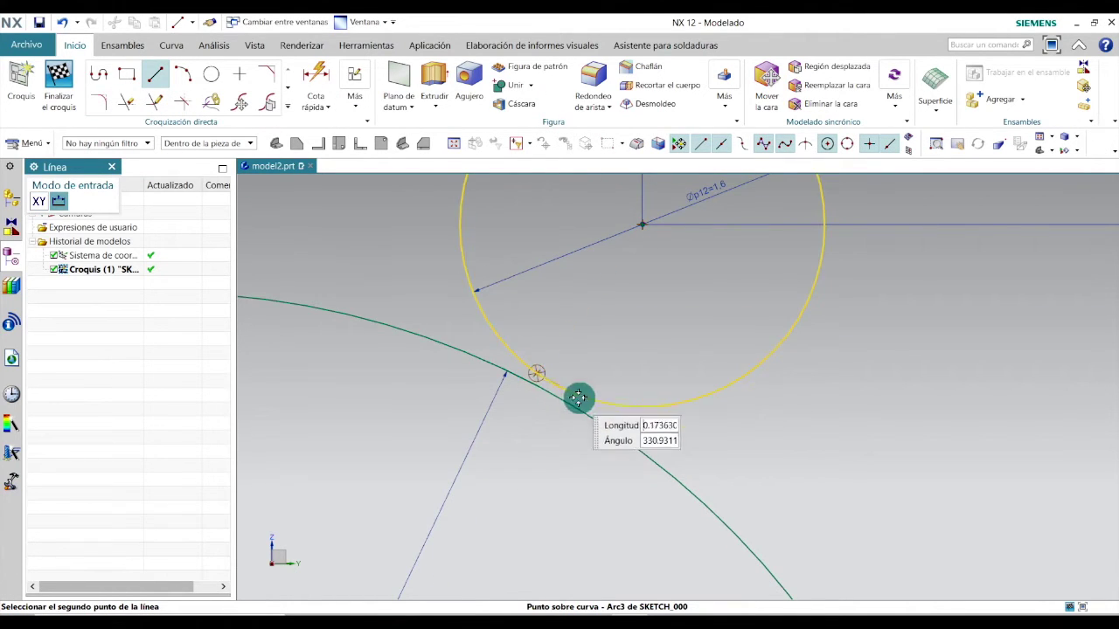
click(656, 461)
scroll(655, 460, down, 1)
scroll(655, 461, down, 1)
key(Escape)
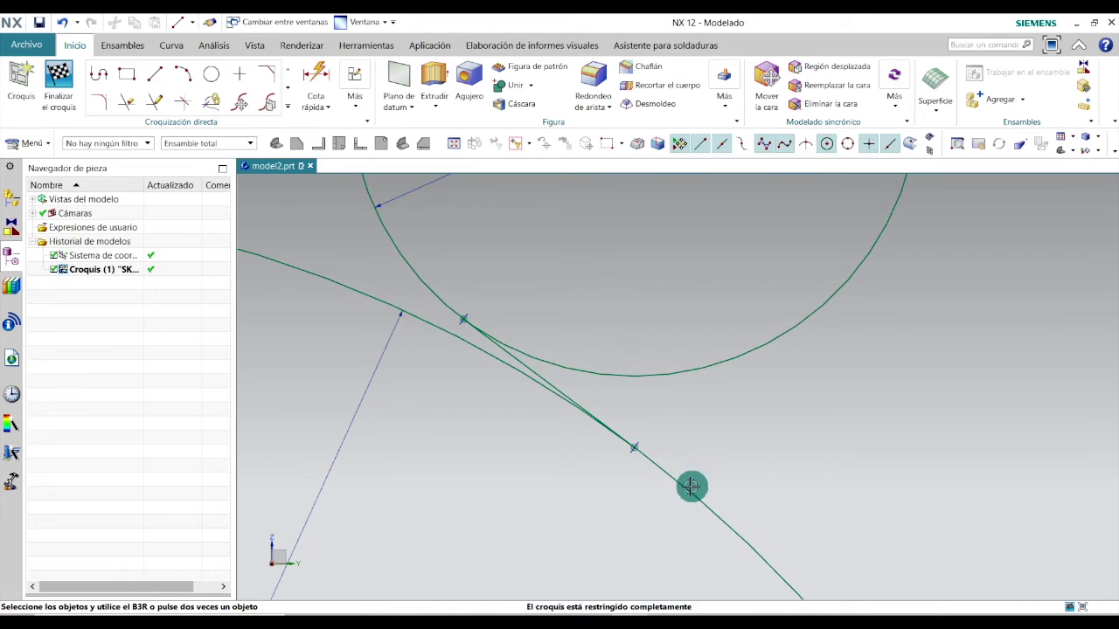
Check the reference drawing for the next arc centre, return to NX and place a fourth sketch point above the 7 mm circle
scroll(713, 433, up, 5)
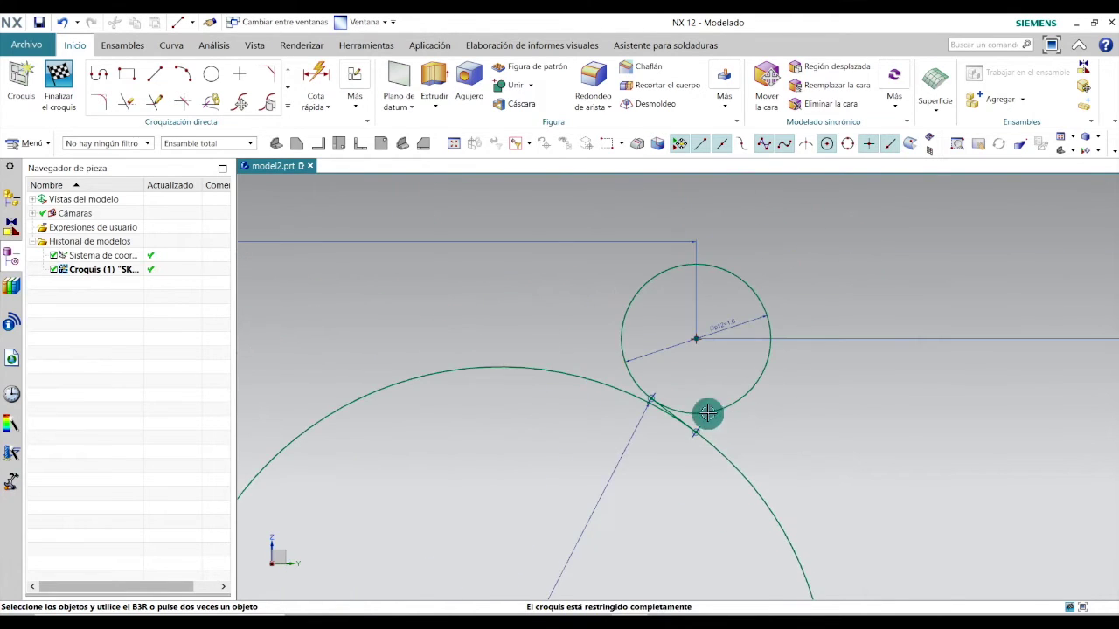
key(alt+Tab)
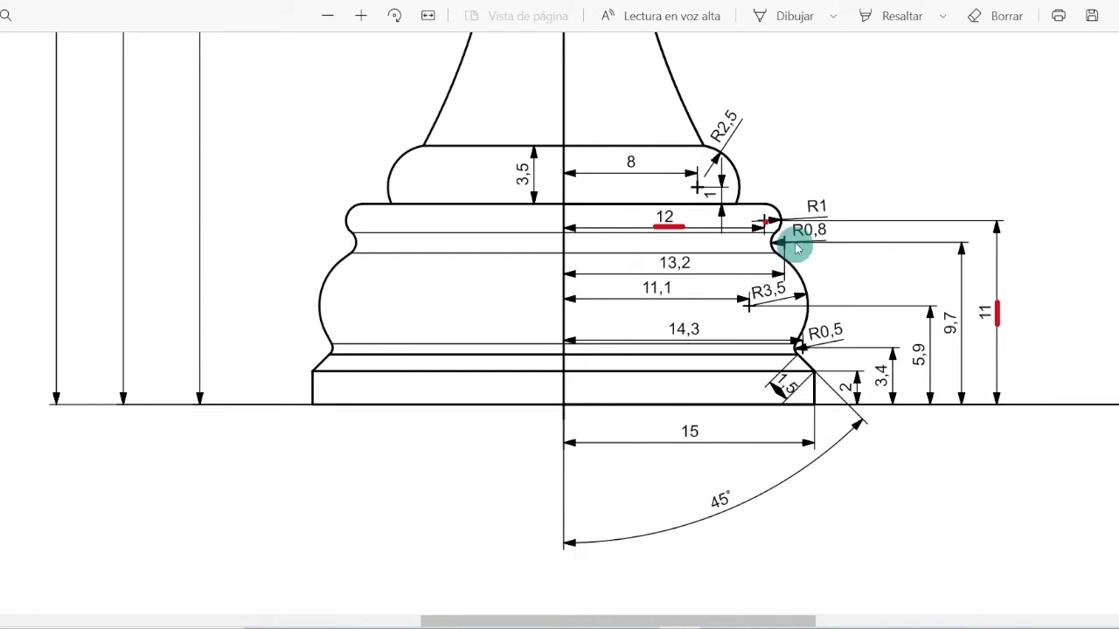
key(alt+Tab)
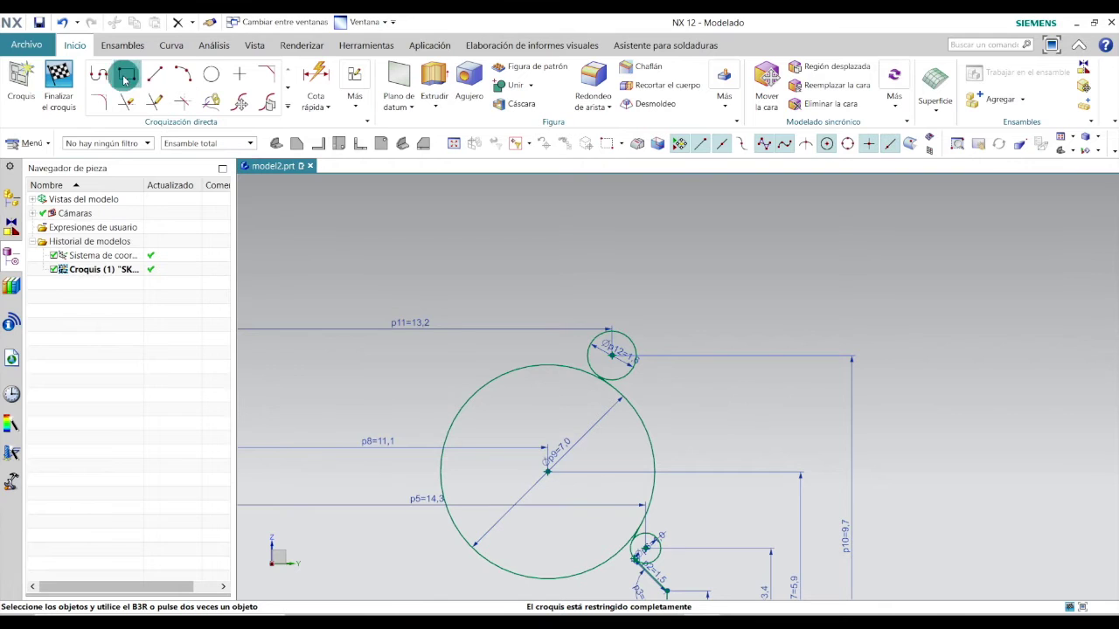
click(238, 75)
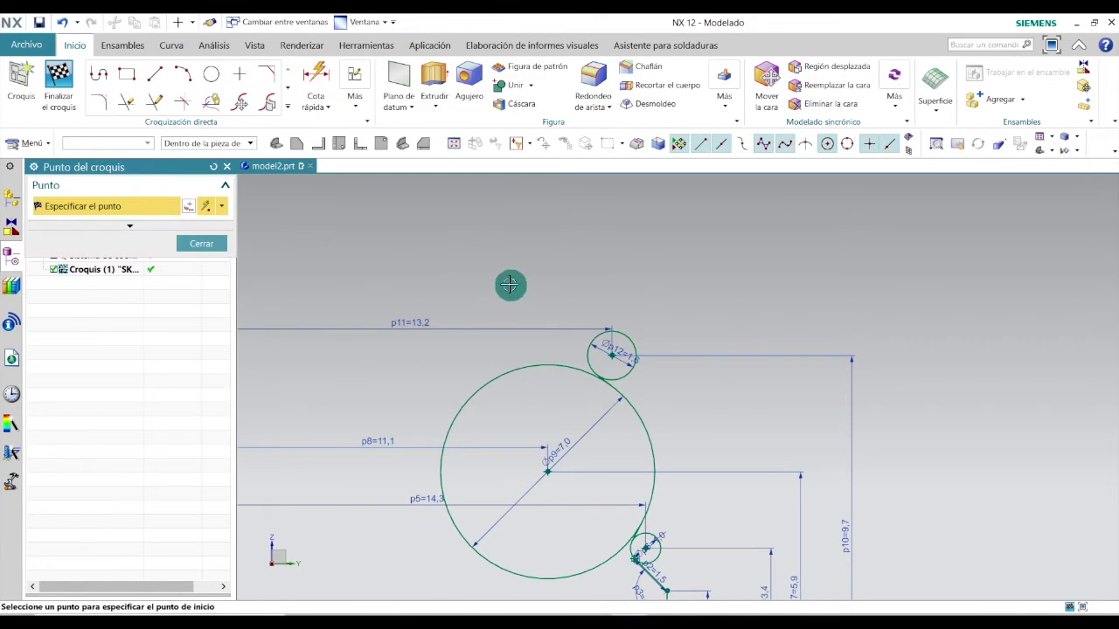
scroll(600, 375, down, 3)
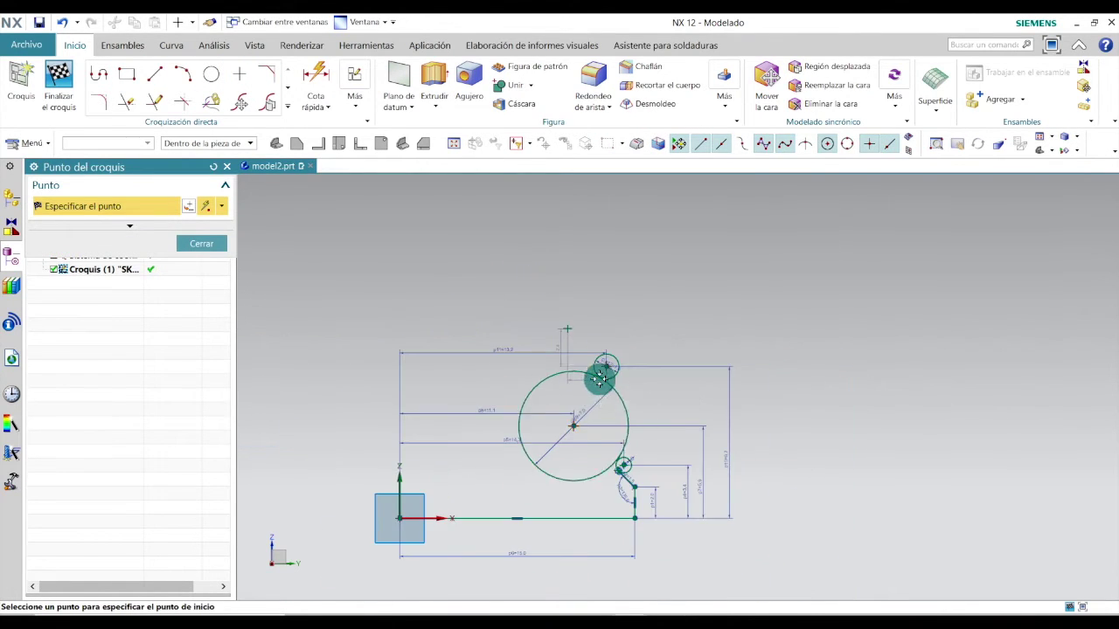
scroll(535, 425, up, 2)
key(Escape)
scroll(536, 425, up, 2)
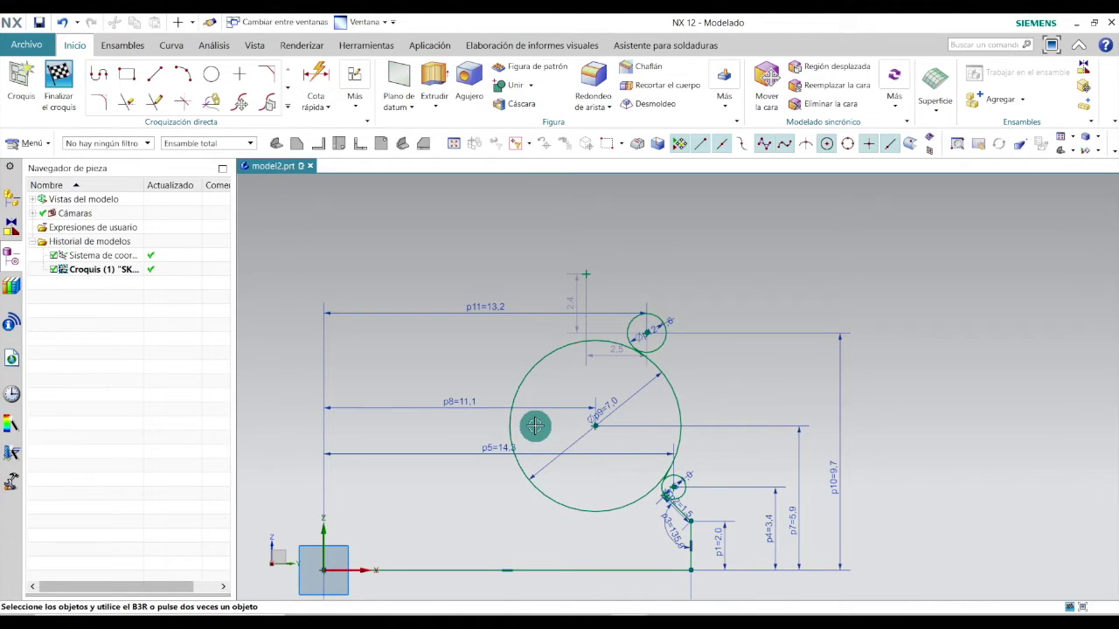
Dimension the fourth sketch point's height above the base line as 11 mm
click(312, 74)
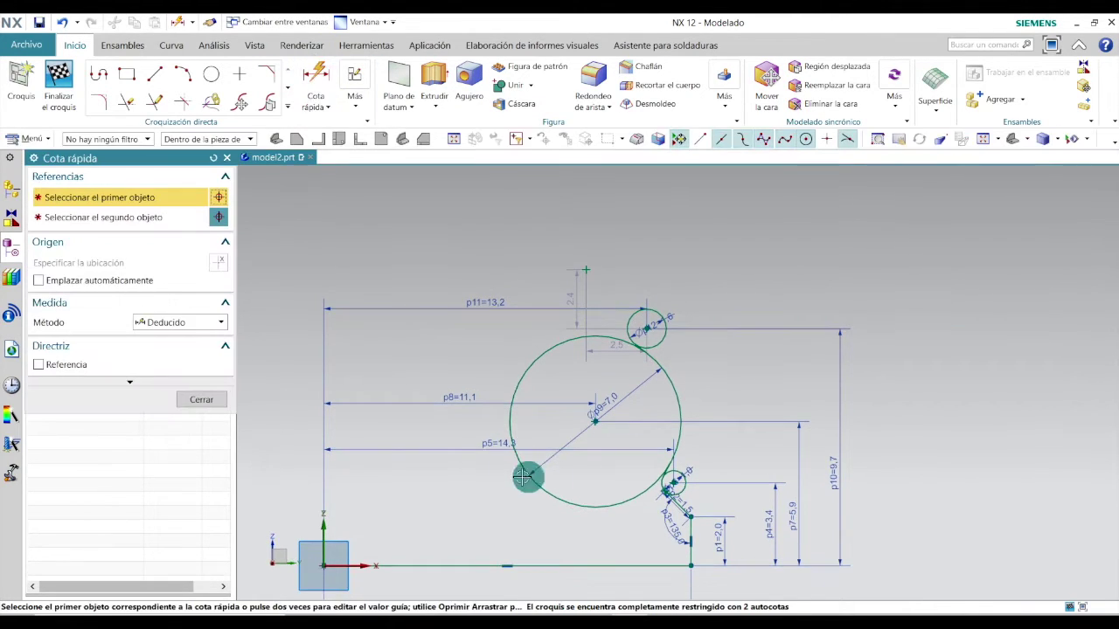
click(585, 269)
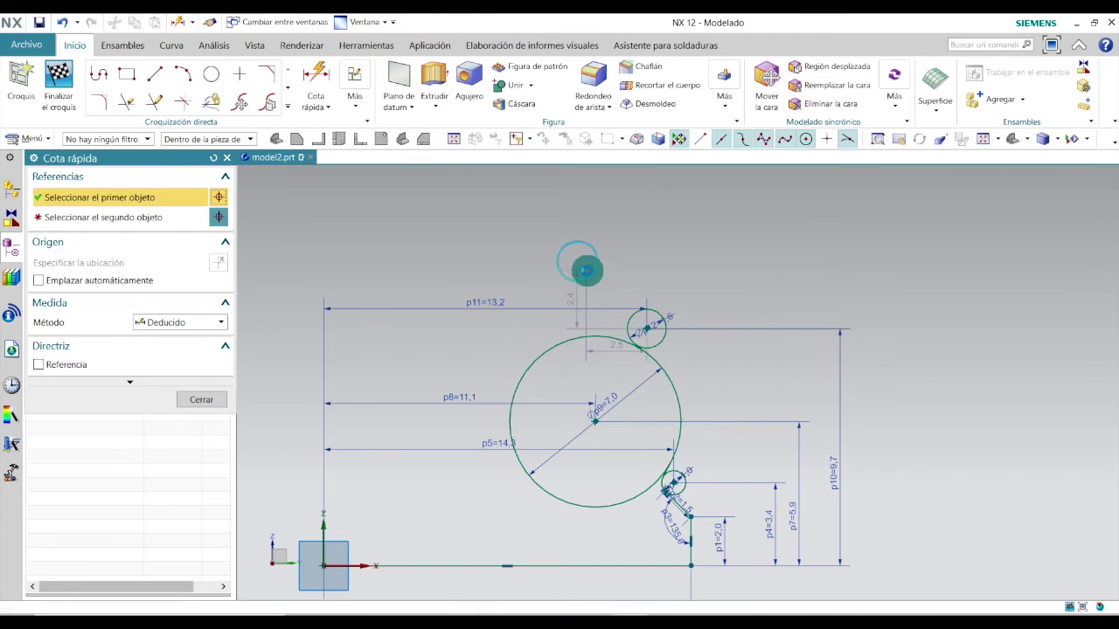
click(614, 562)
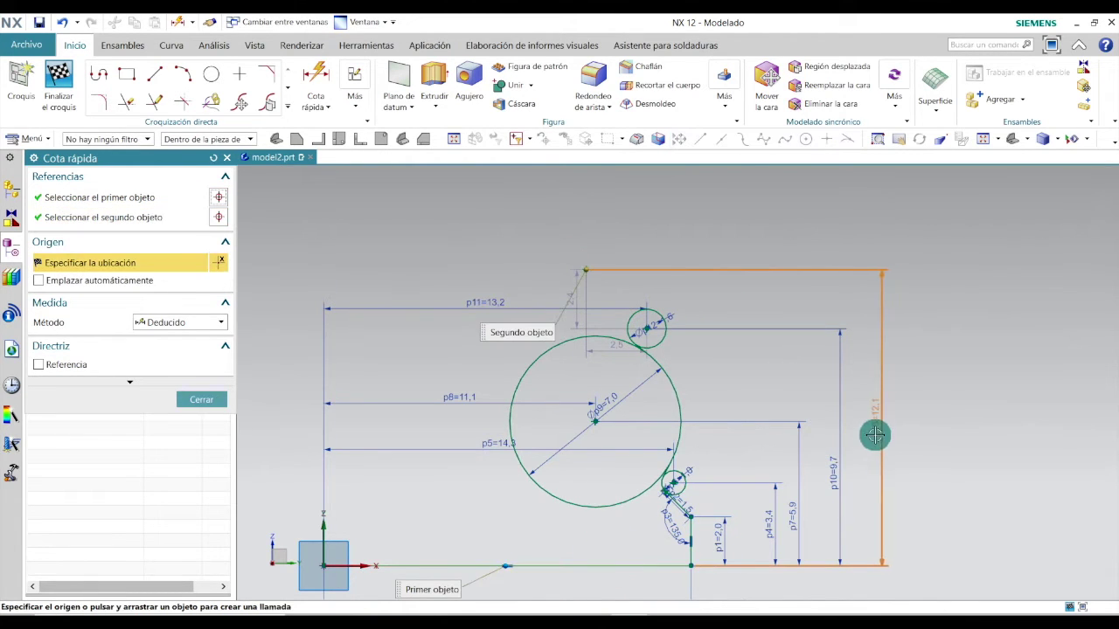
click(871, 424)
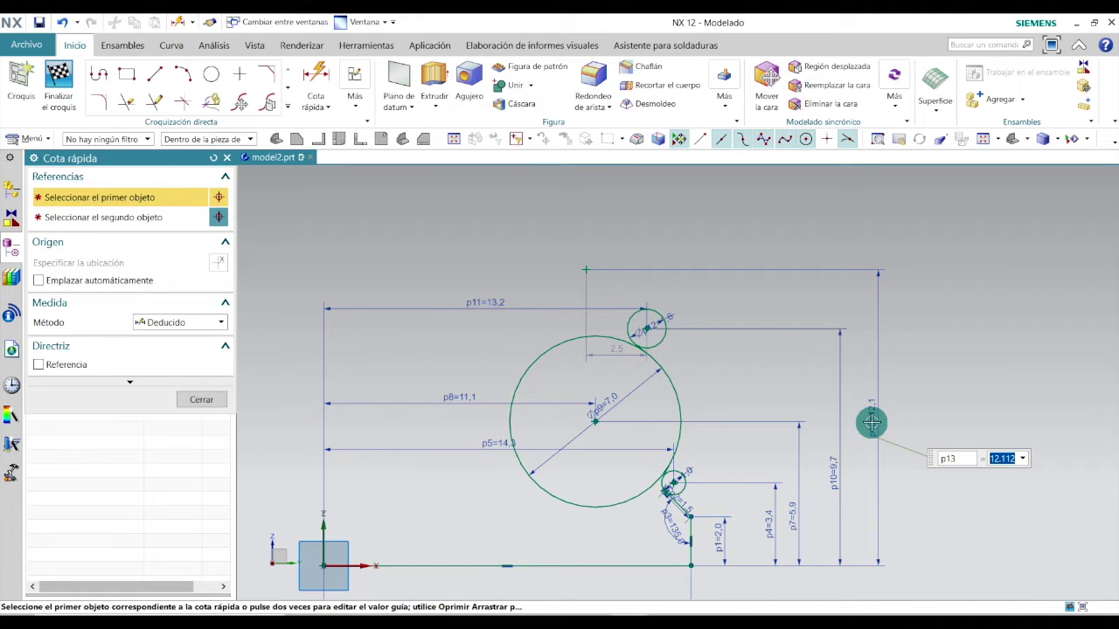
text(11)
key(Return)
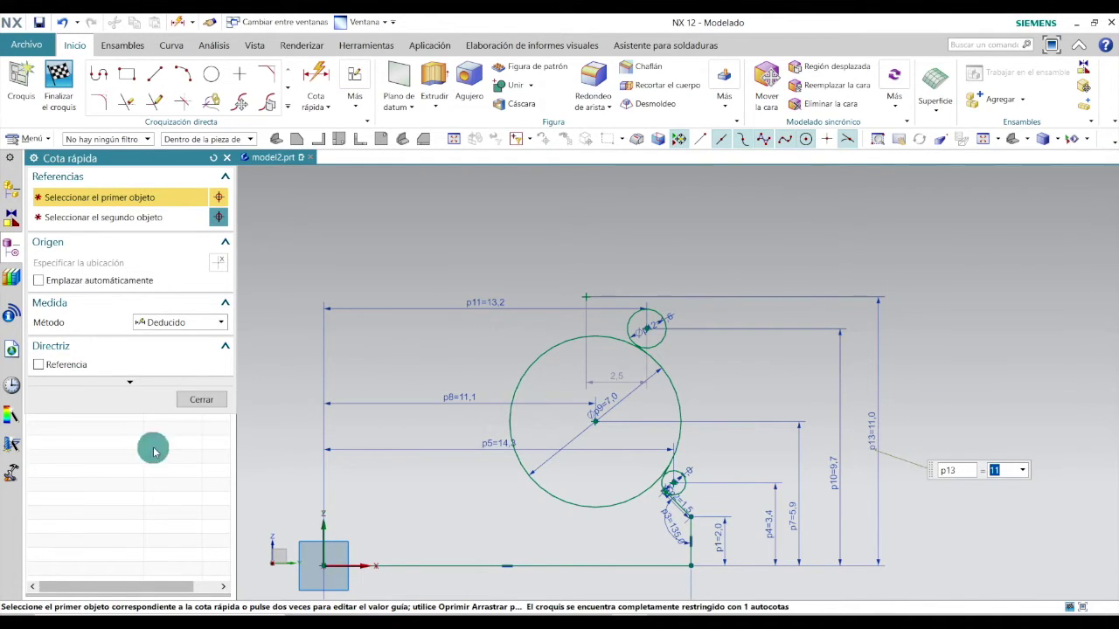
click(219, 399)
Dimension the horizontal distance from the origin to the fourth sketch point as 12 mm
click(318, 77)
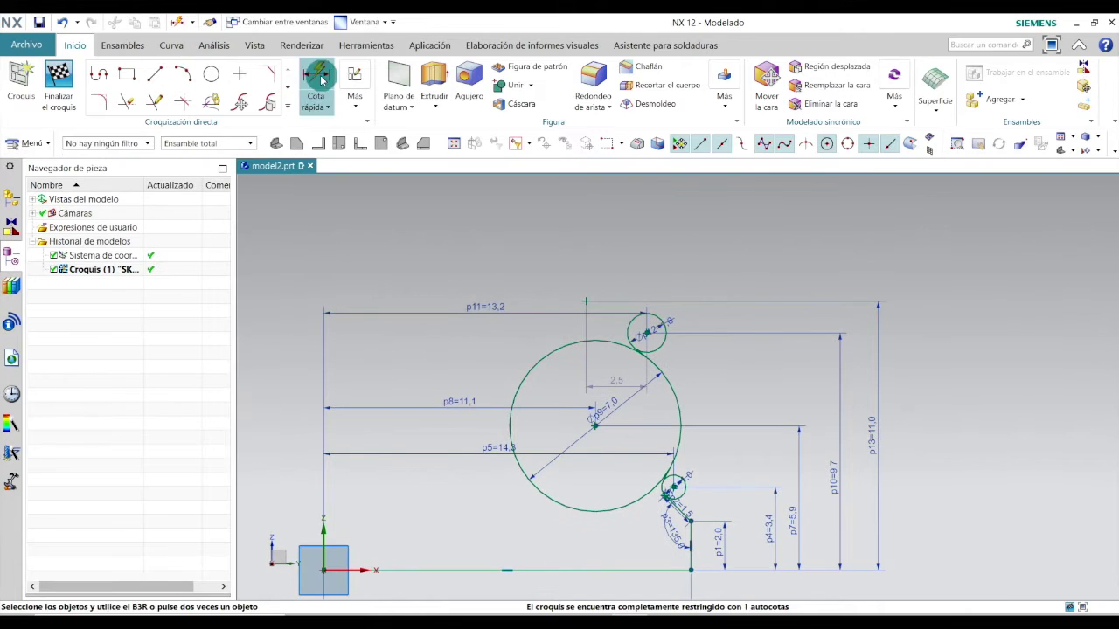
click(585, 298)
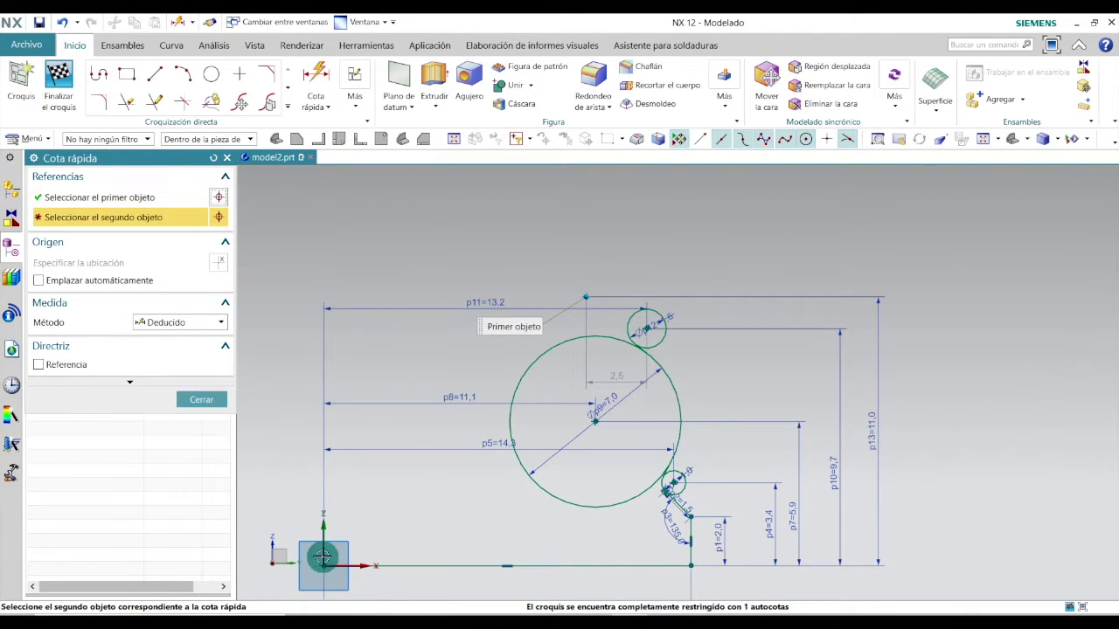
click(325, 565)
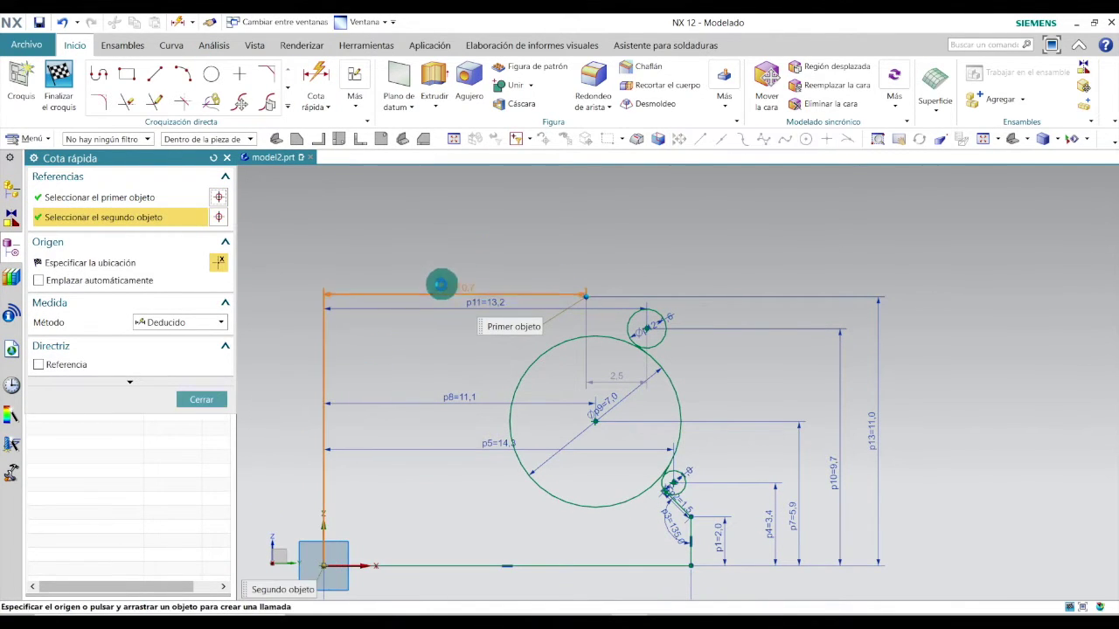
click(457, 277)
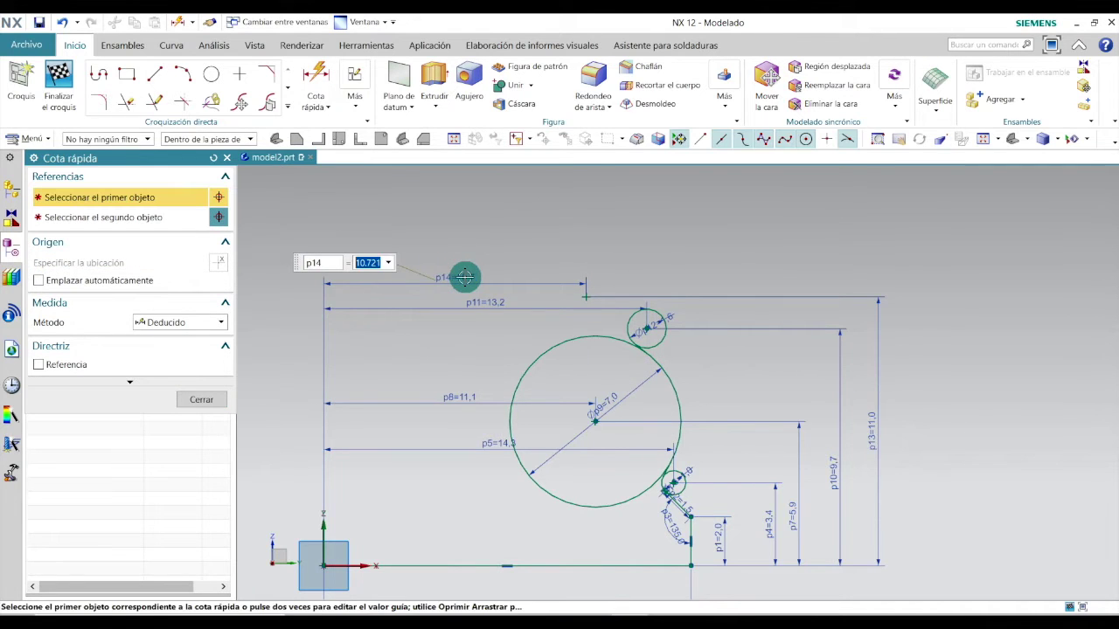
text(12)
key(Return)
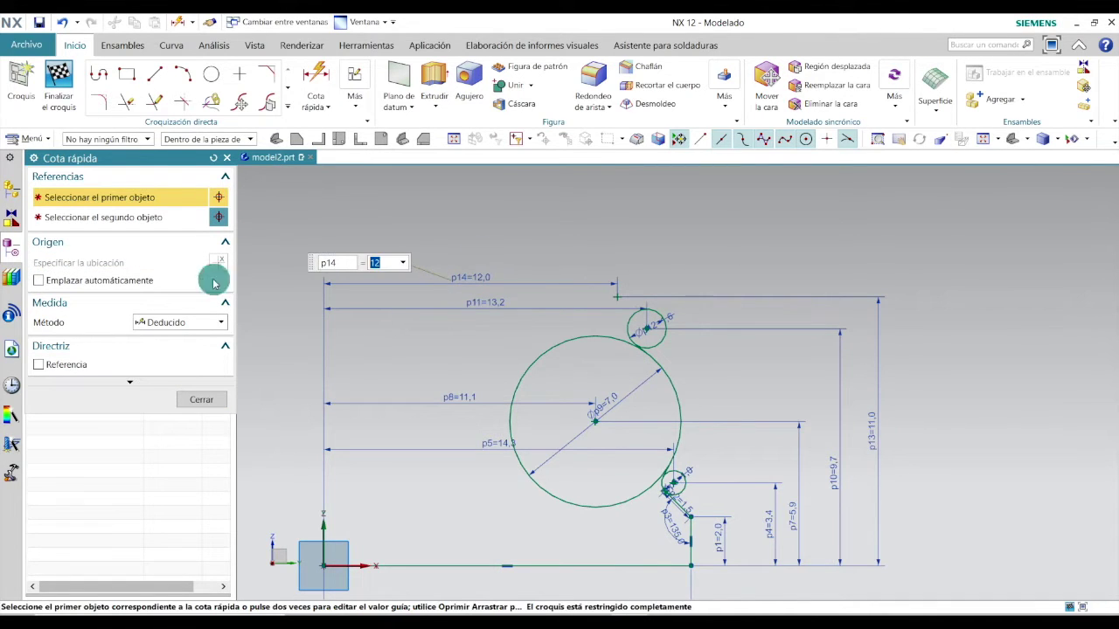
click(201, 399)
Draw a circle about 1.18 mm in diameter centred on the fourth sketch point
scroll(651, 325, up, 3)
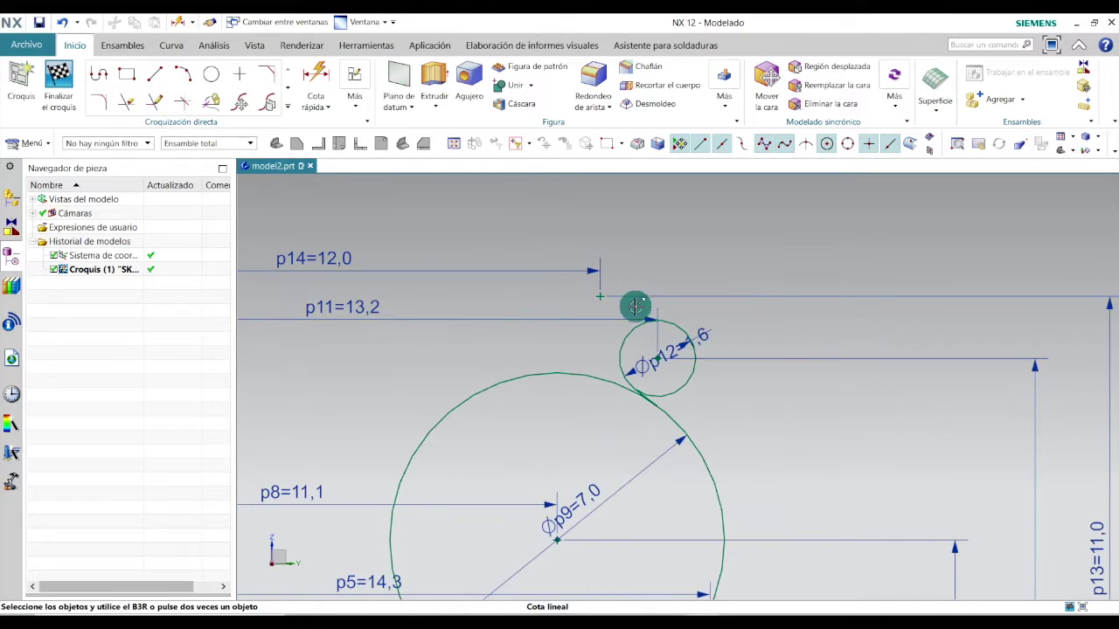
click(211, 74)
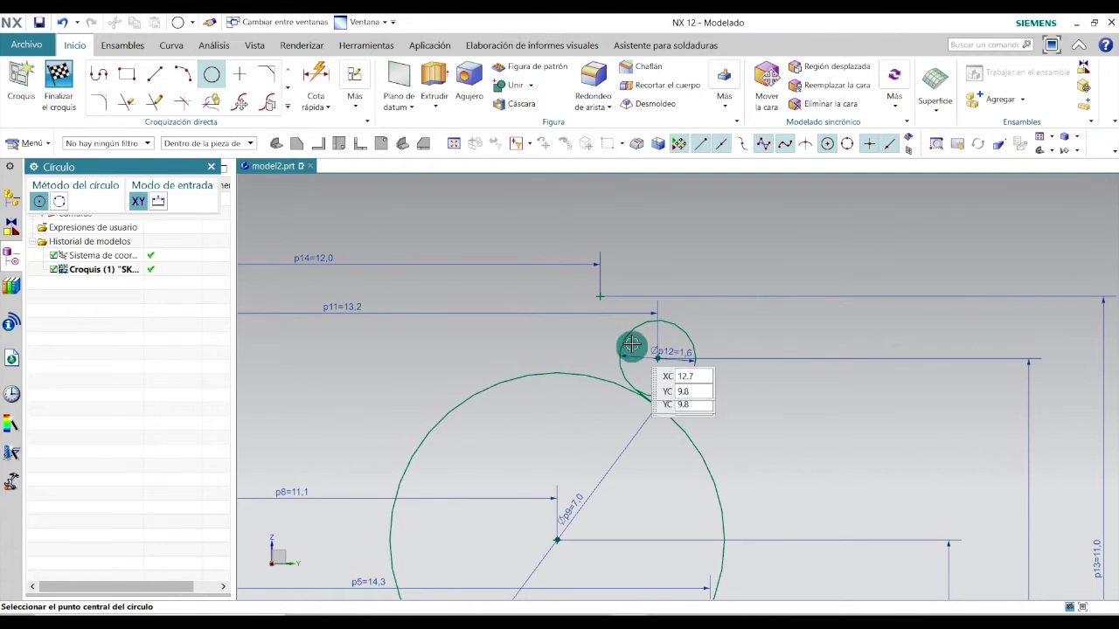
click(603, 292)
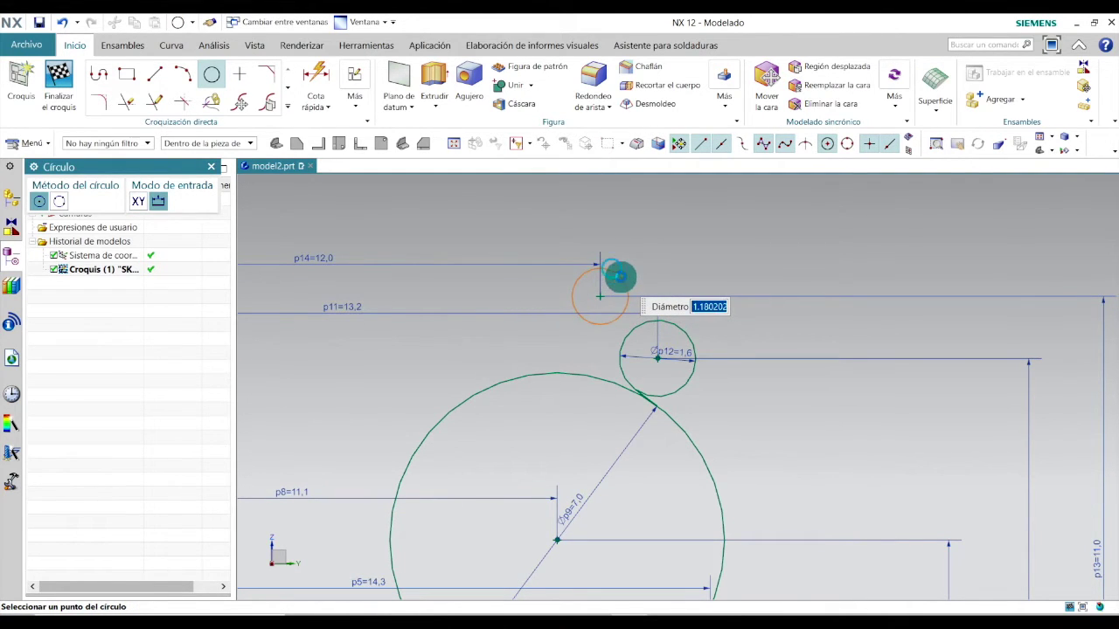
key(Escape)
scroll(612, 280, up, 3)
key(Escape)
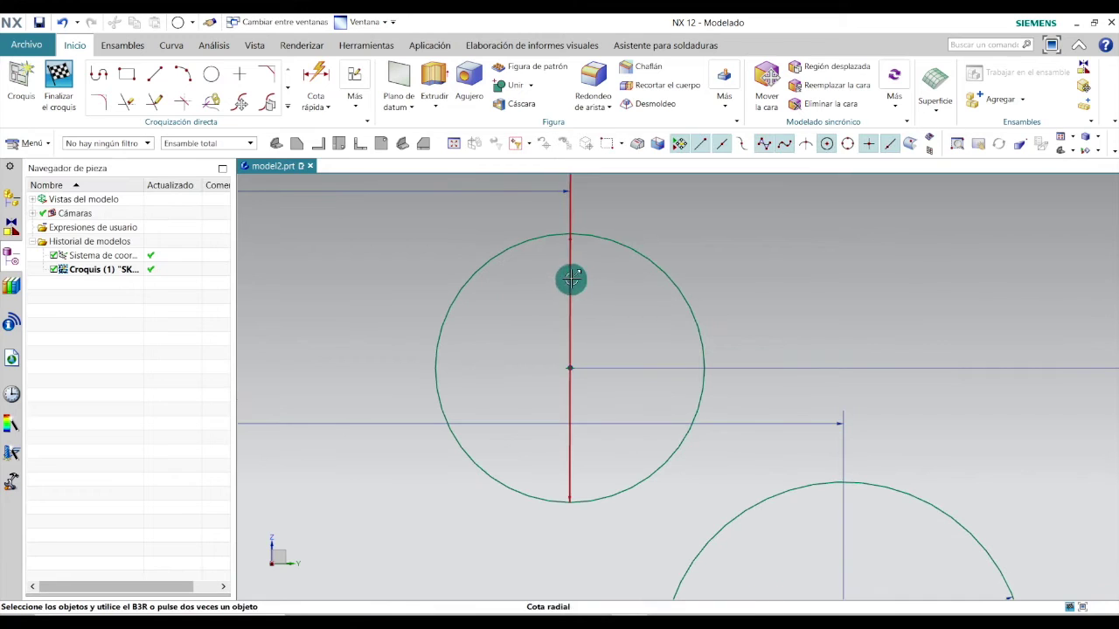
Dimension the diameter of the circle around the fourth sketch point as 2 mm
double_click(609, 311)
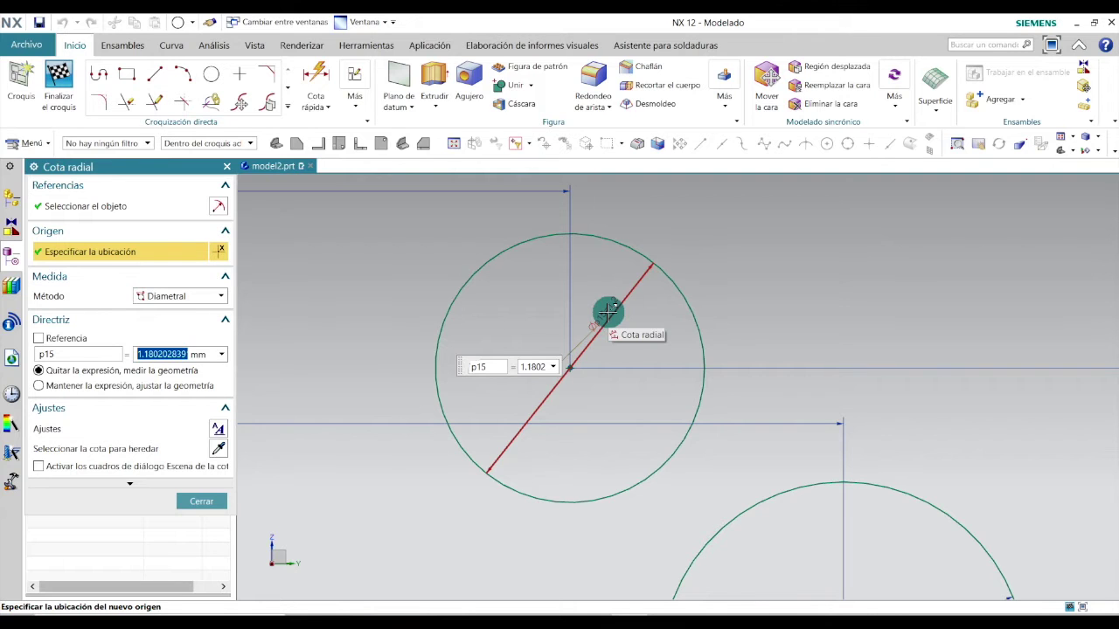
text(2)
key(Return)
click(202, 501)
Draw a line about 0.8 mm long, tangent to the 1.6 mm circle and crossing the lower side of the 2 mm circle
scroll(669, 377, down, 1)
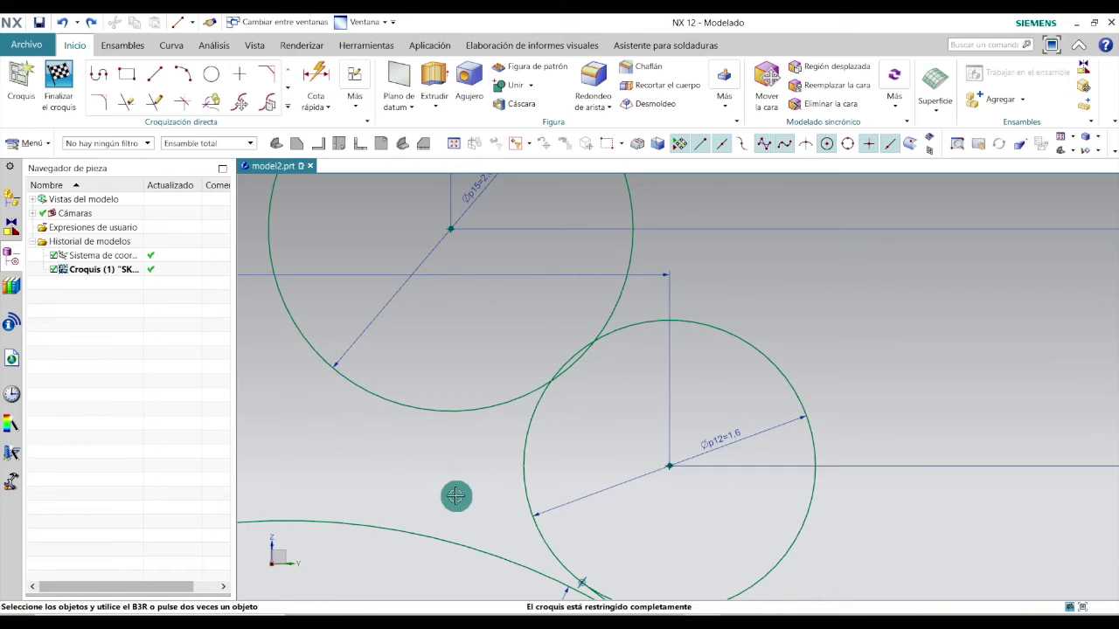
scroll(455, 496, up, 1)
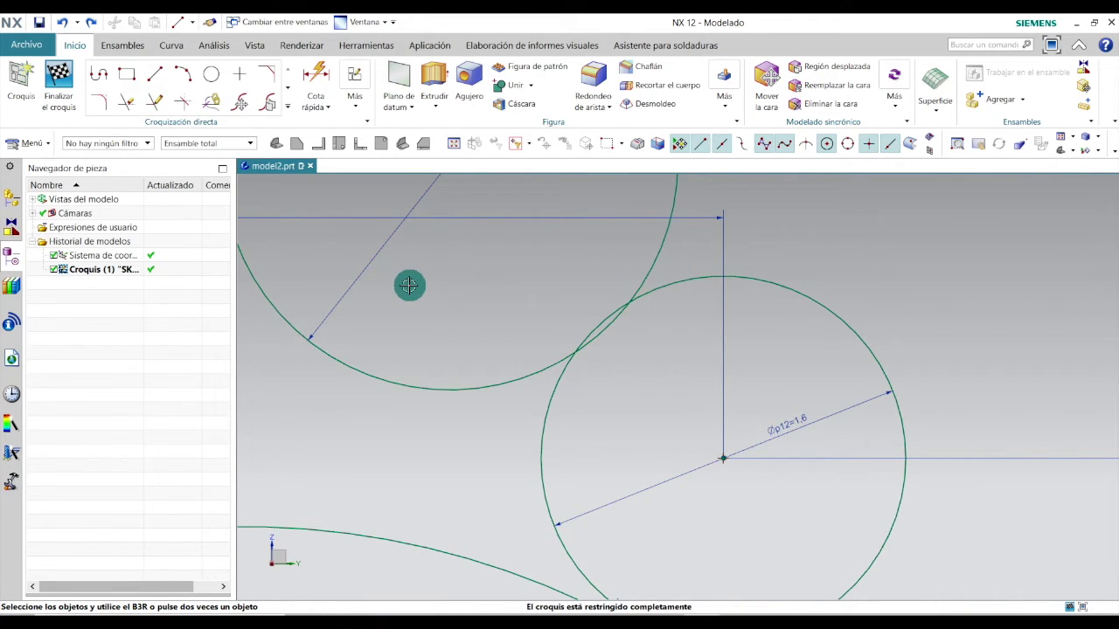
click(155, 74)
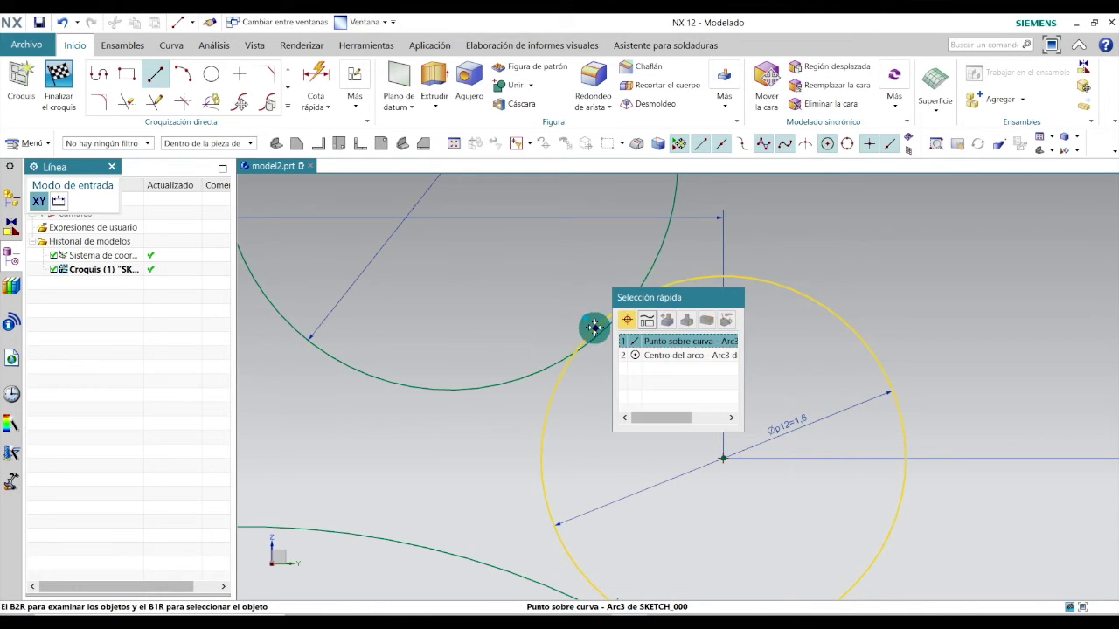
click(595, 327)
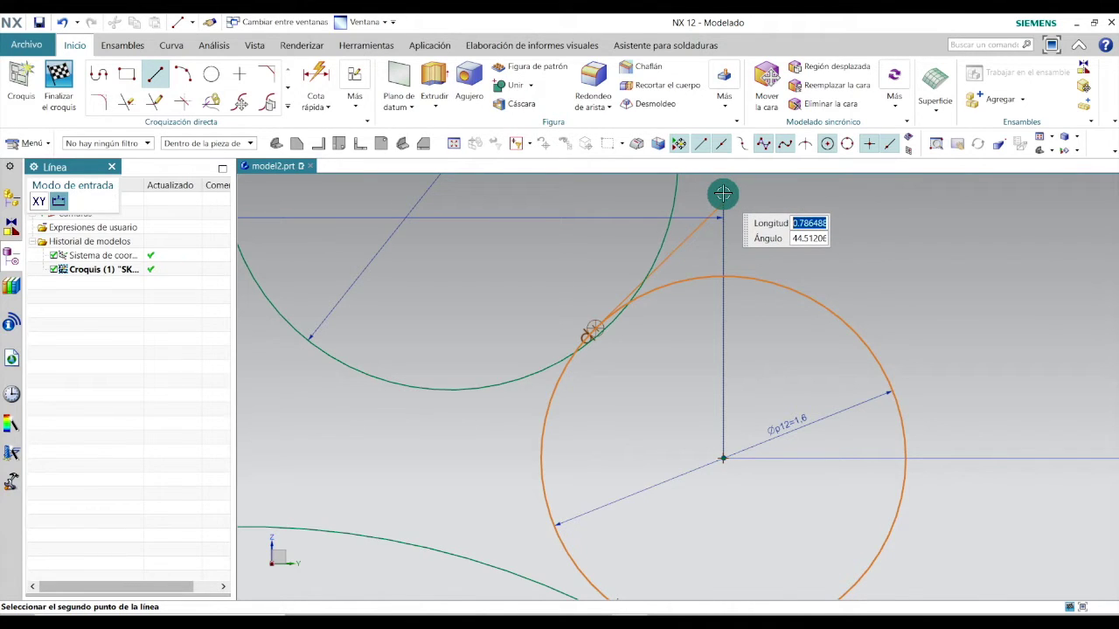
click(723, 193)
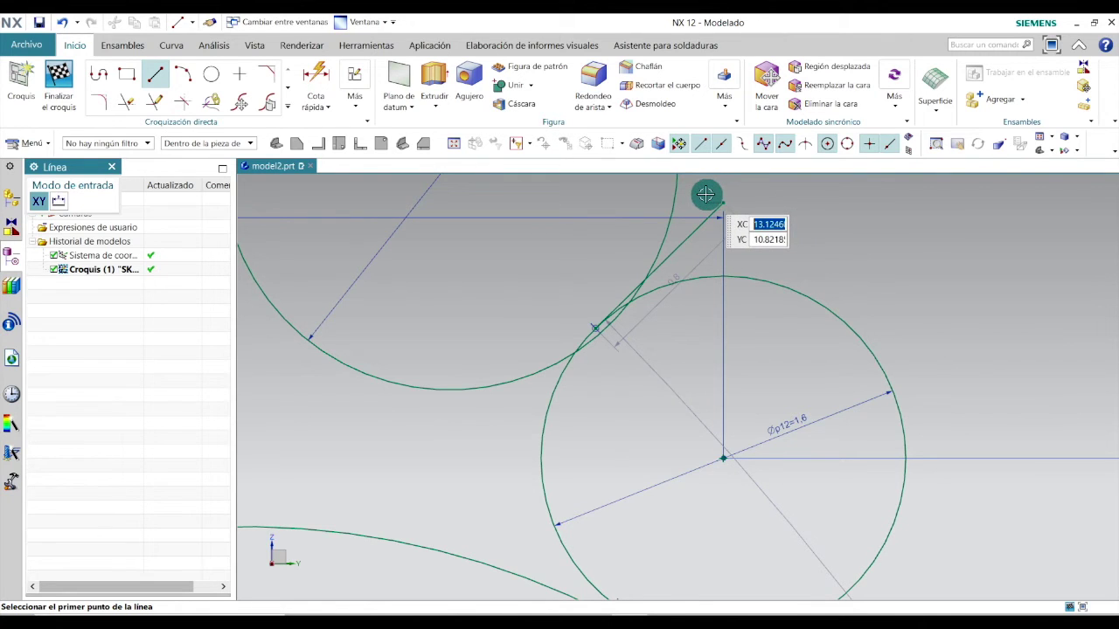
key(Escape)
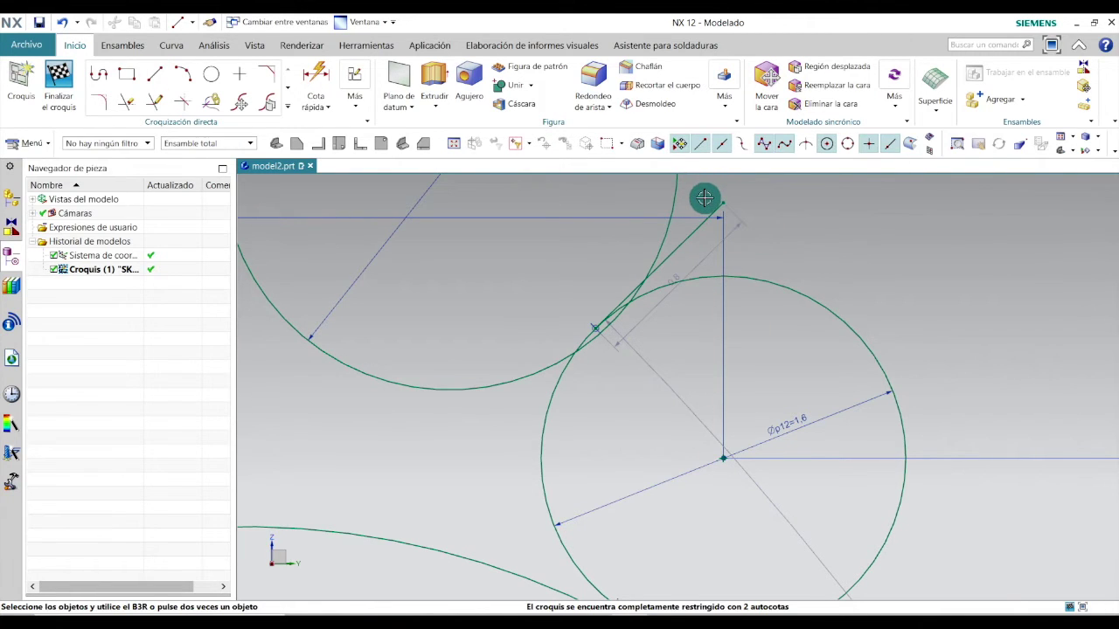
Trim the tangent line beyond the 2 mm circle and remove that circle's short arc between the line and the 1.6 mm circle
click(125, 101)
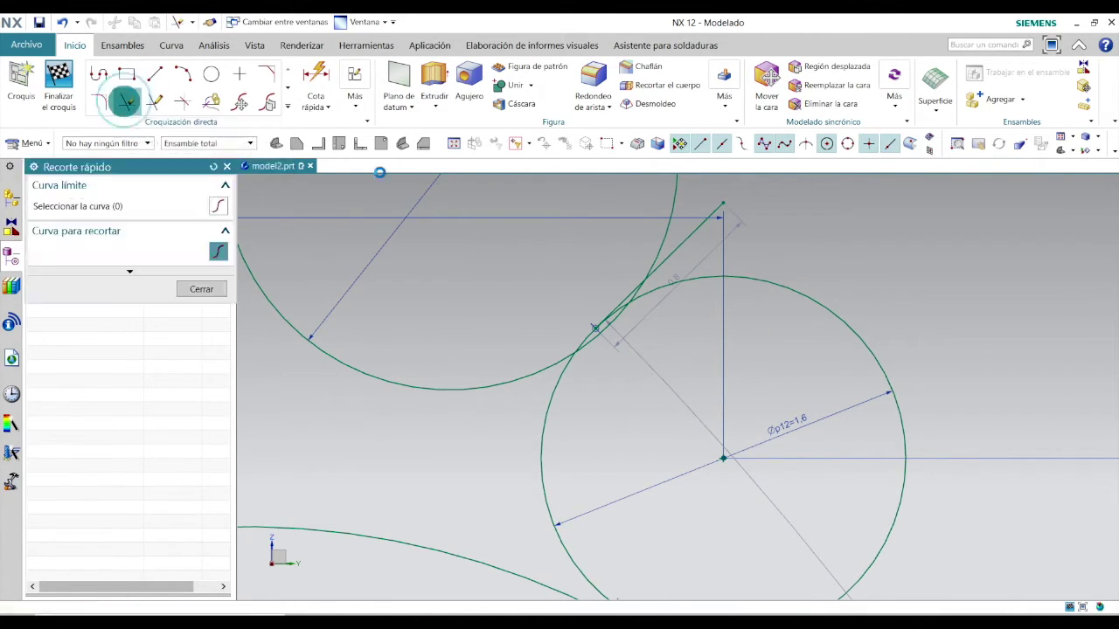
scroll(658, 269, up, 5)
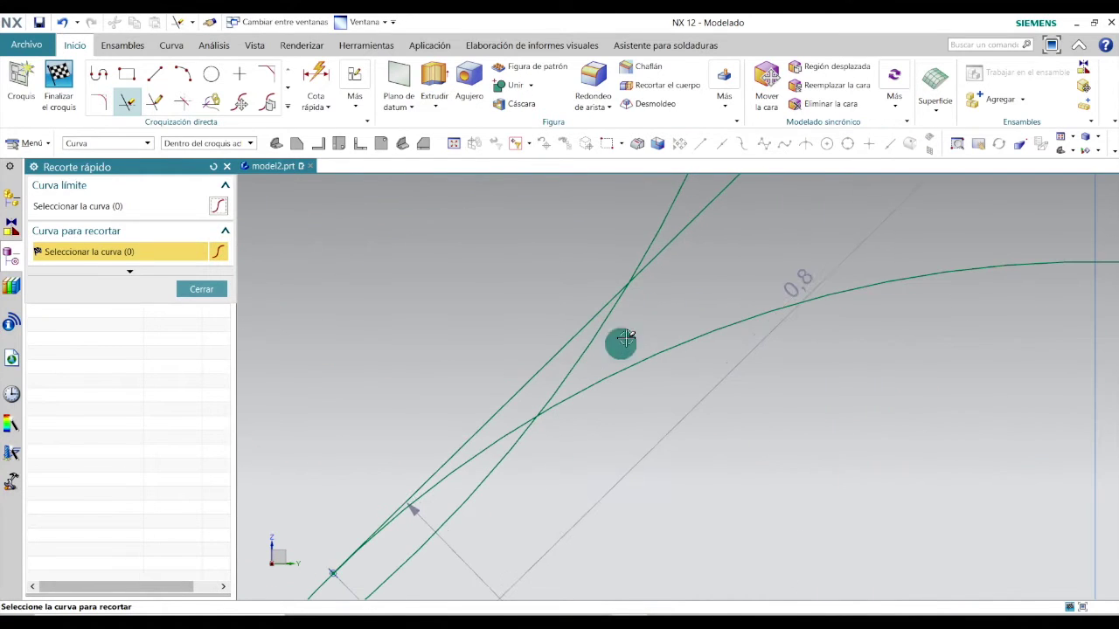
click(675, 235)
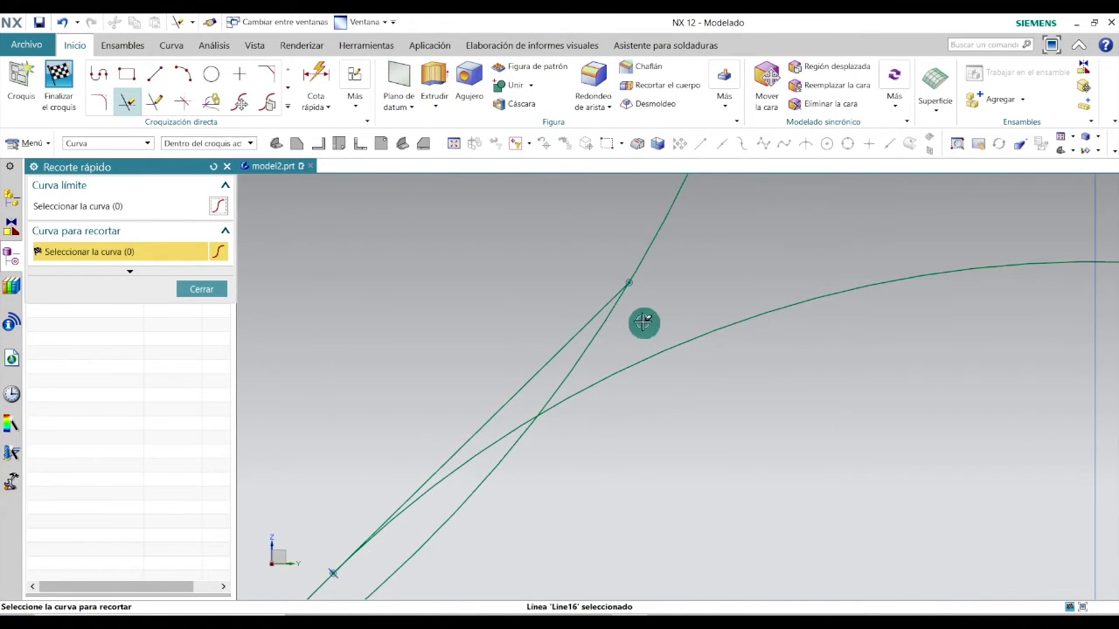
click(599, 332)
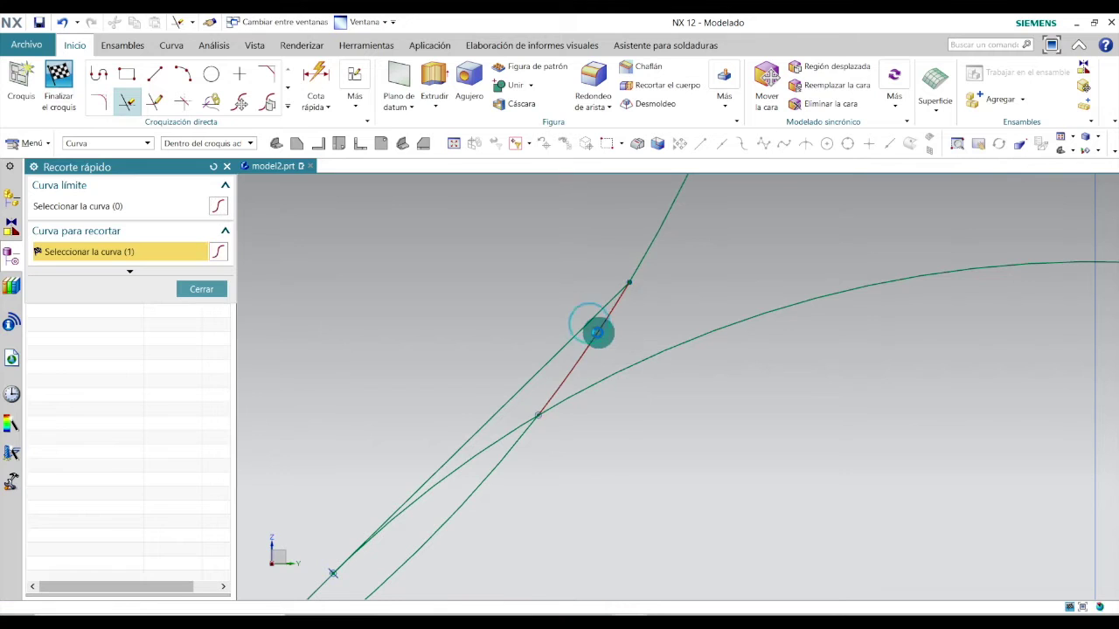
Trim the remaining arc of the 2 mm circle that overlaps the 1.6 mm circle, and finish the Quick Trim
scroll(548, 432, down, 1)
scroll(548, 432, down, 3)
scroll(502, 487, down, 3)
scroll(485, 521, up, 5)
click(503, 414)
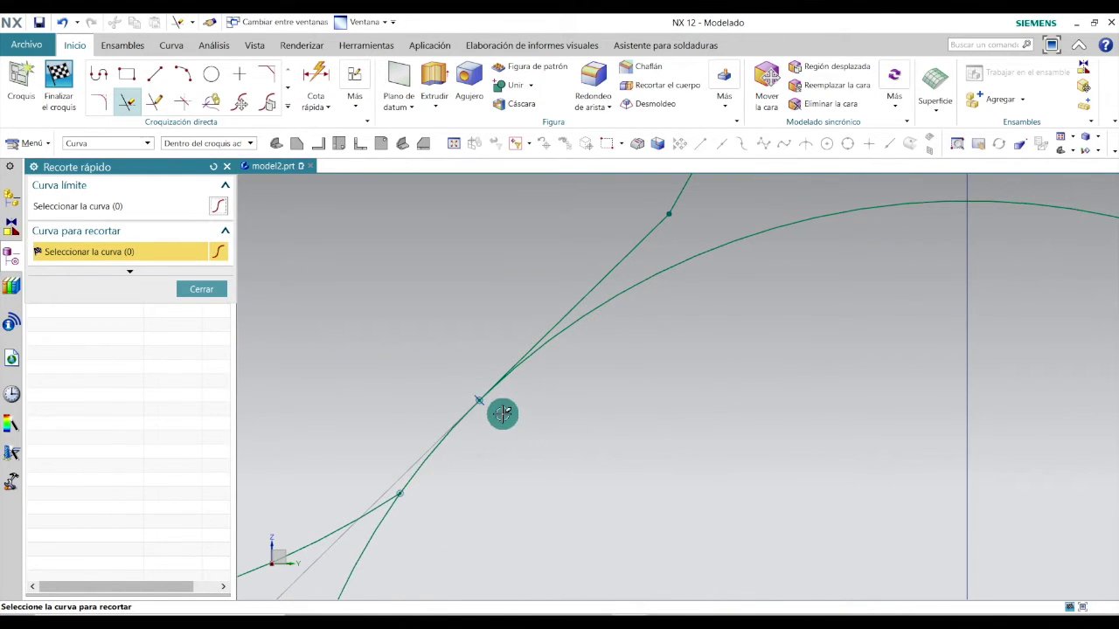
click(567, 314)
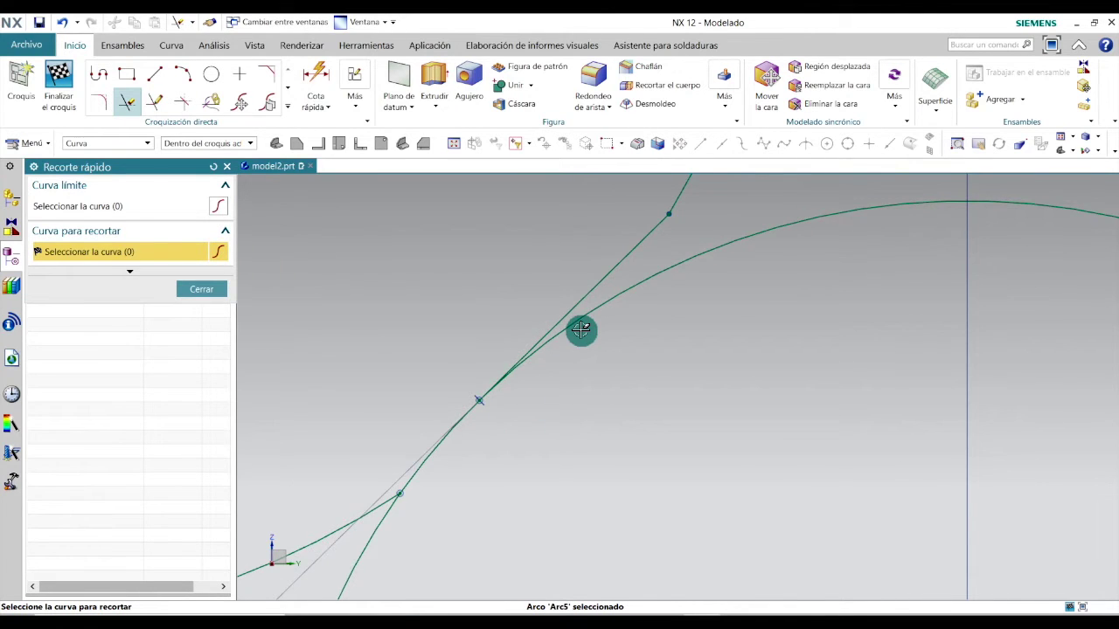
scroll(572, 319, down, 5)
click(559, 305)
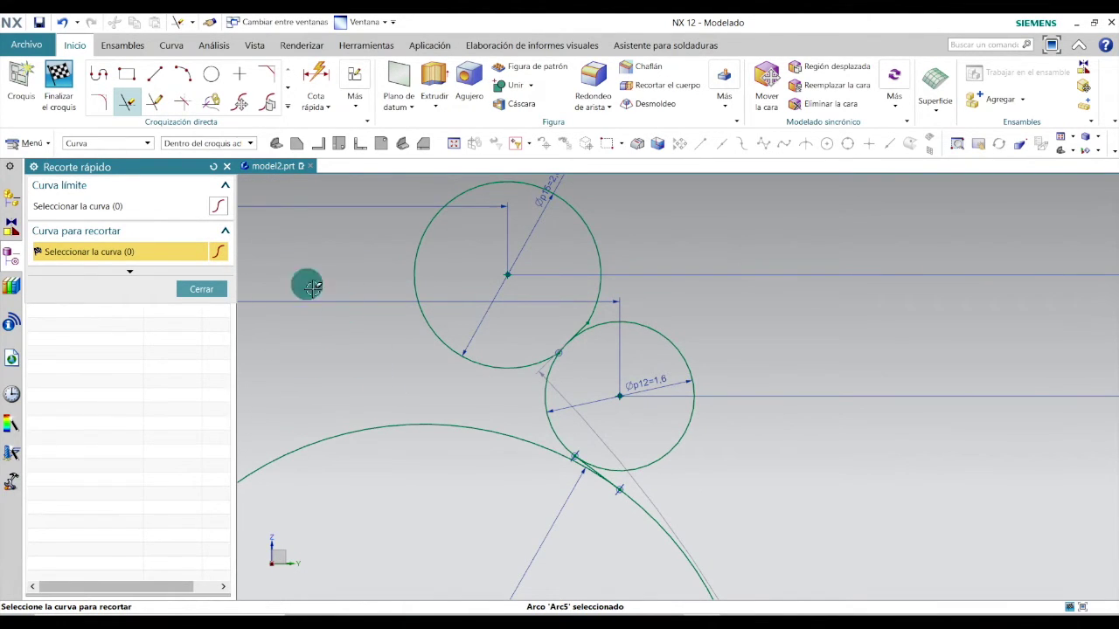
click(208, 288)
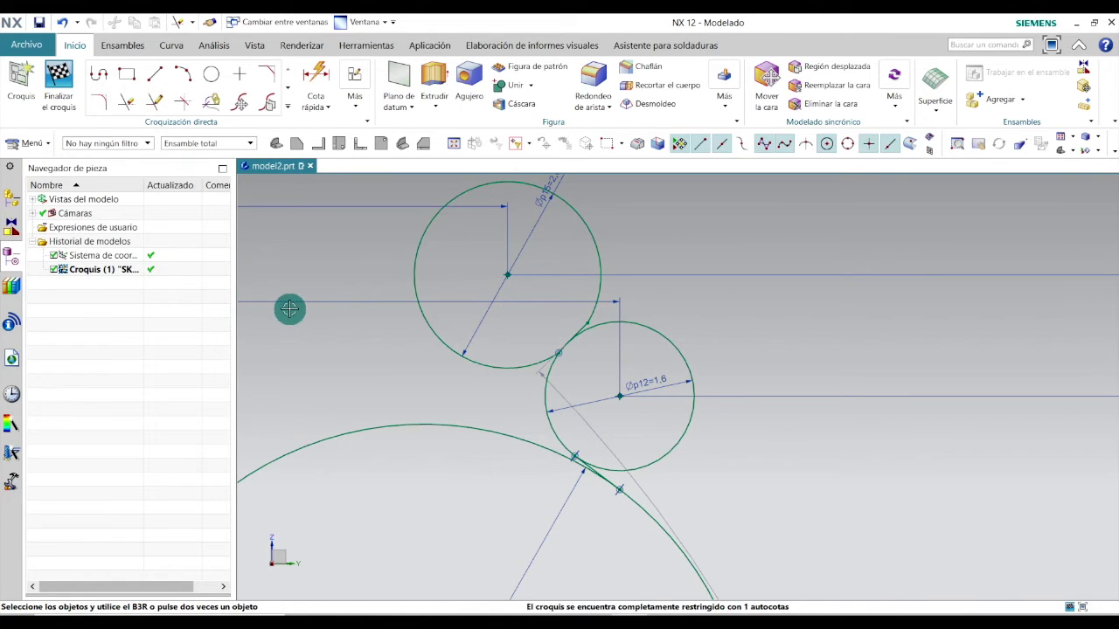
Draw a vertical 1 mm line from the centre of the 2 mm circle up to its topmost point
click(155, 74)
scroll(492, 187, up, 2)
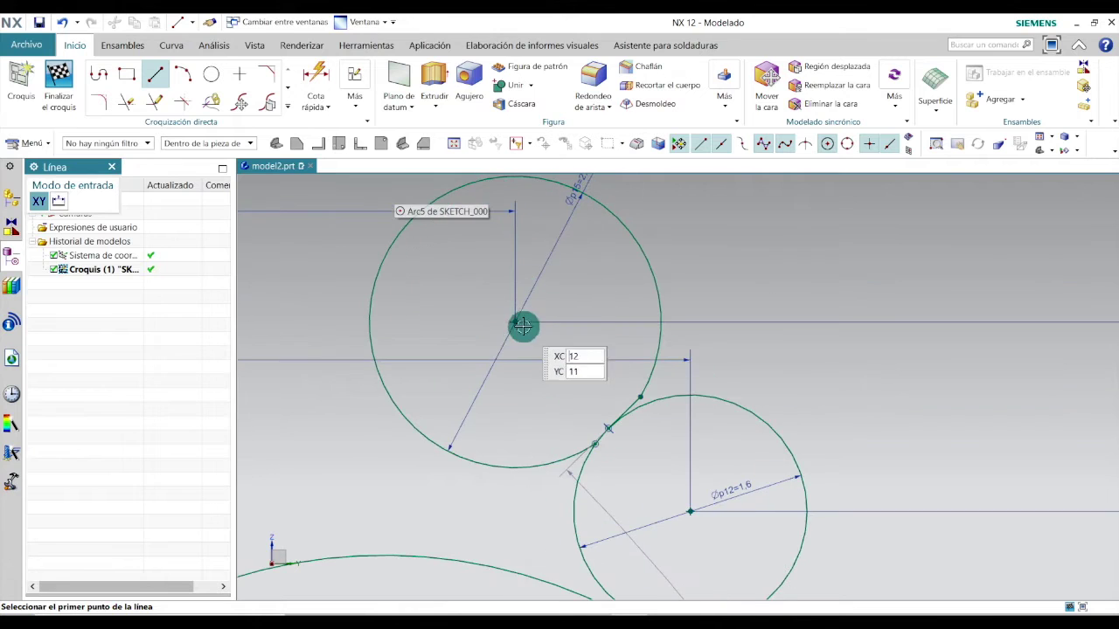
click(517, 325)
scroll(514, 288, up, 2)
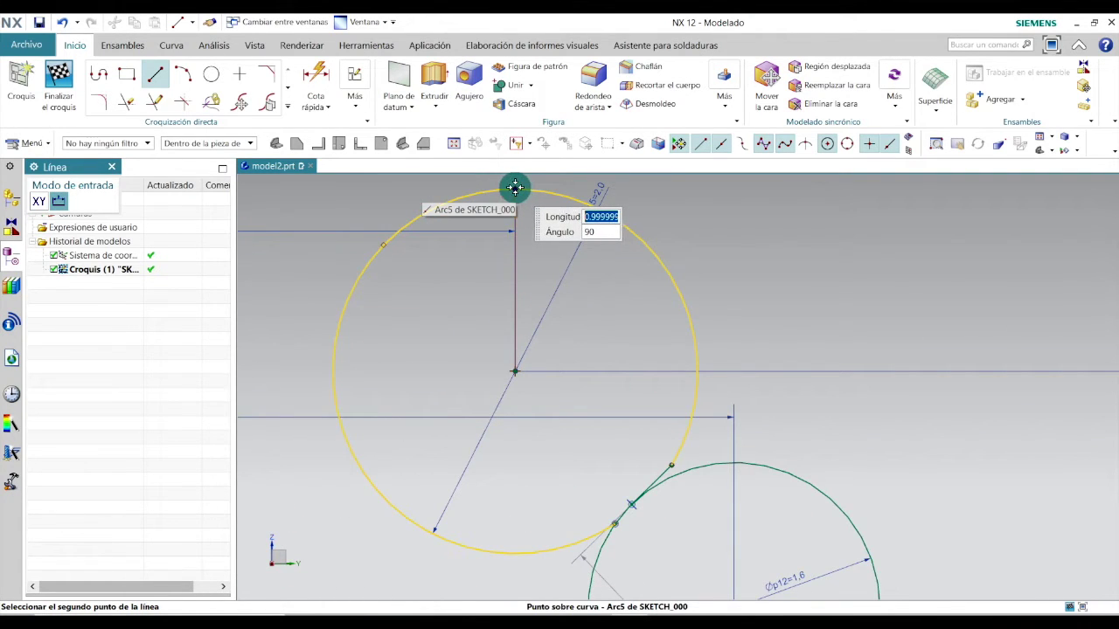
click(515, 187)
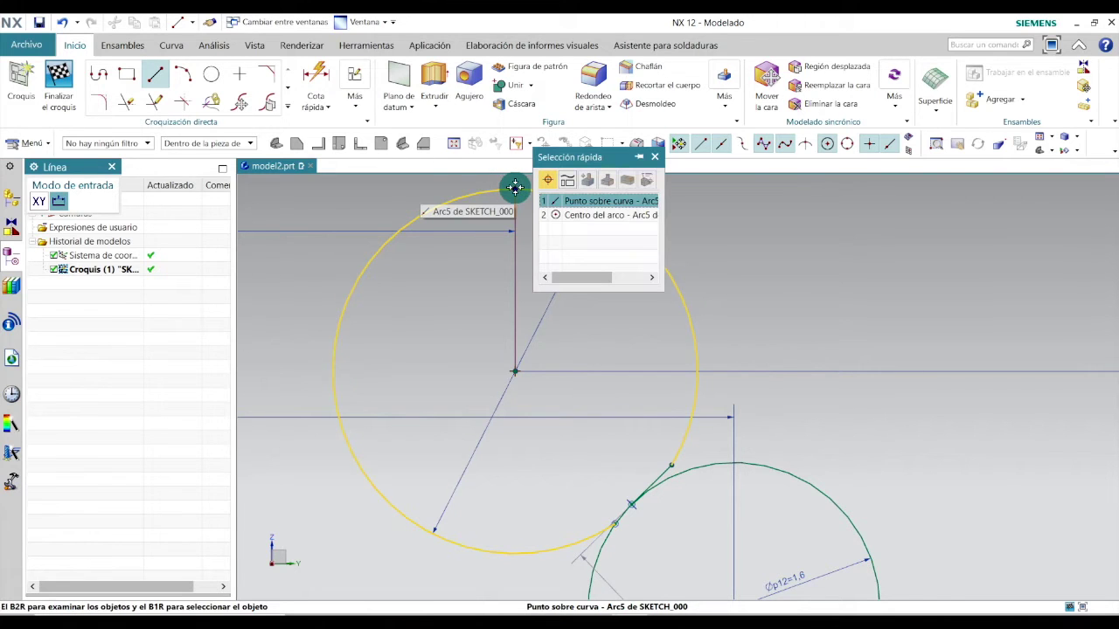
click(515, 187)
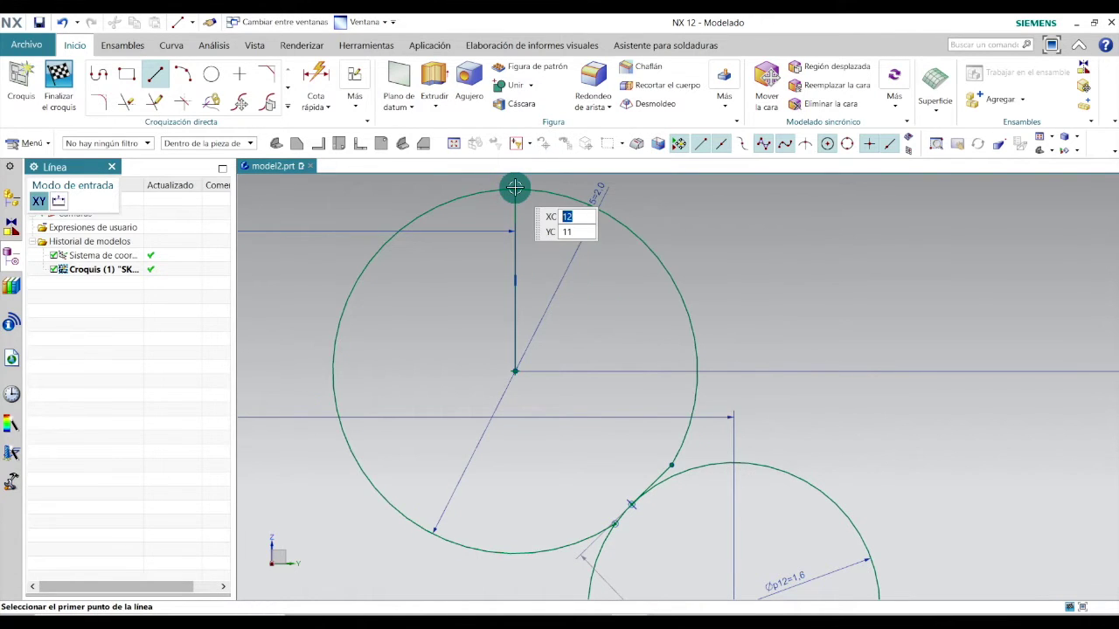
key(Escape)
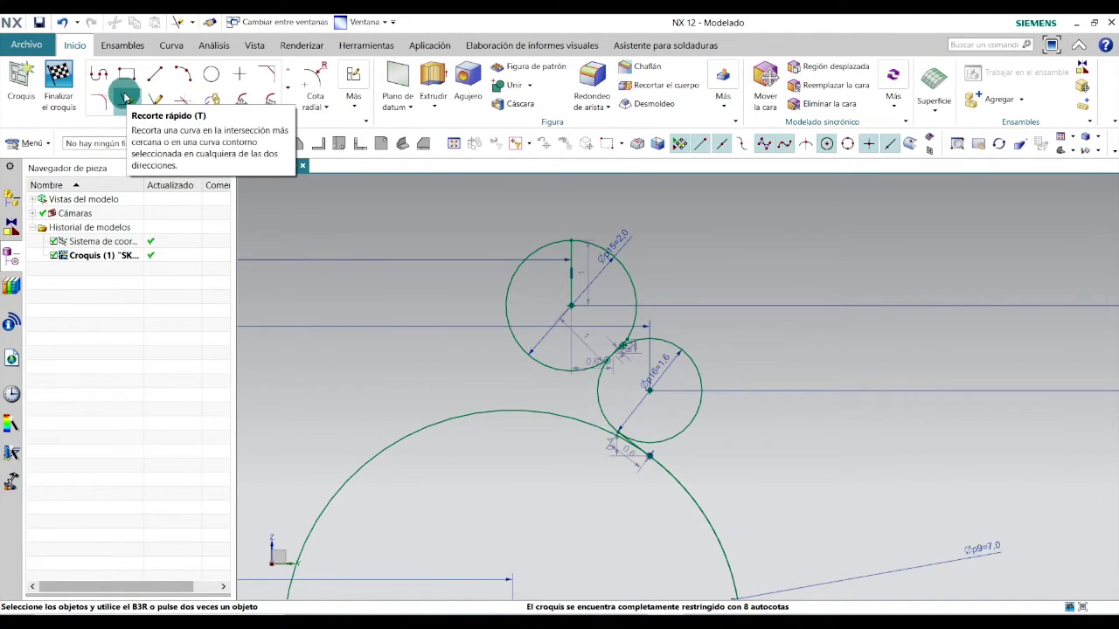
Trim the 2 mm circle's arc on the origin side of the vertical line, and remove the vertical line itself
click(125, 98)
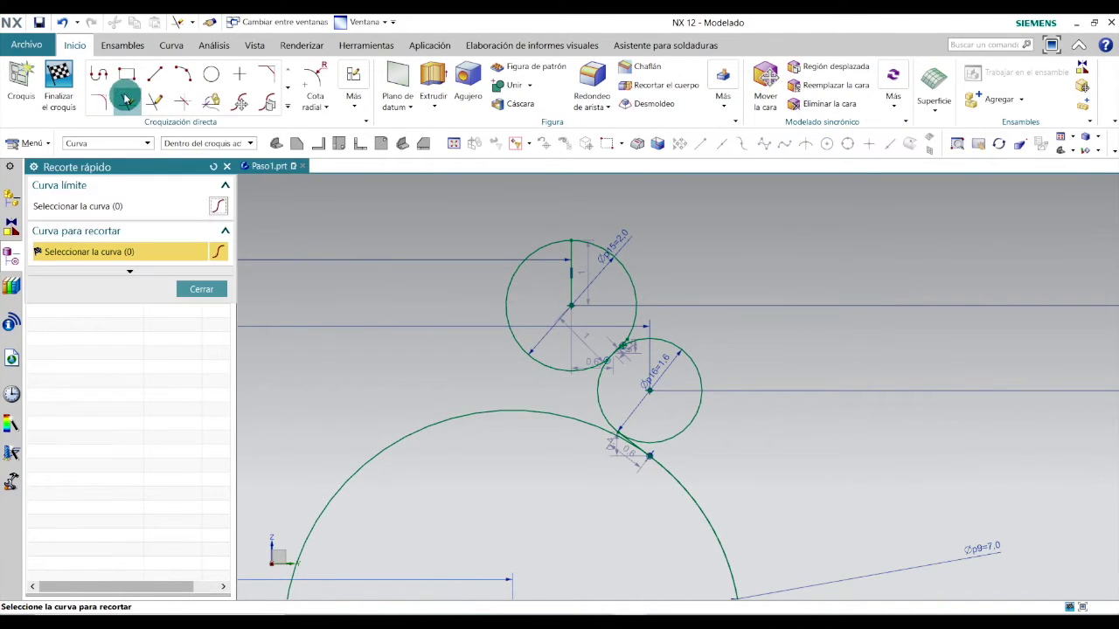
click(504, 287)
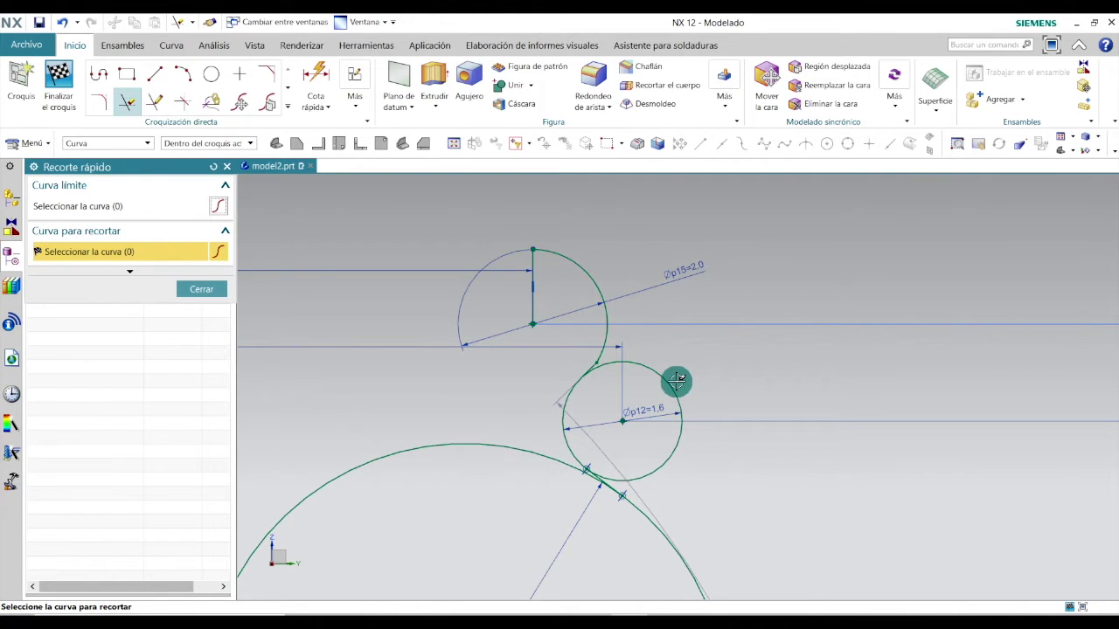
scroll(559, 273, up, 2)
click(519, 259)
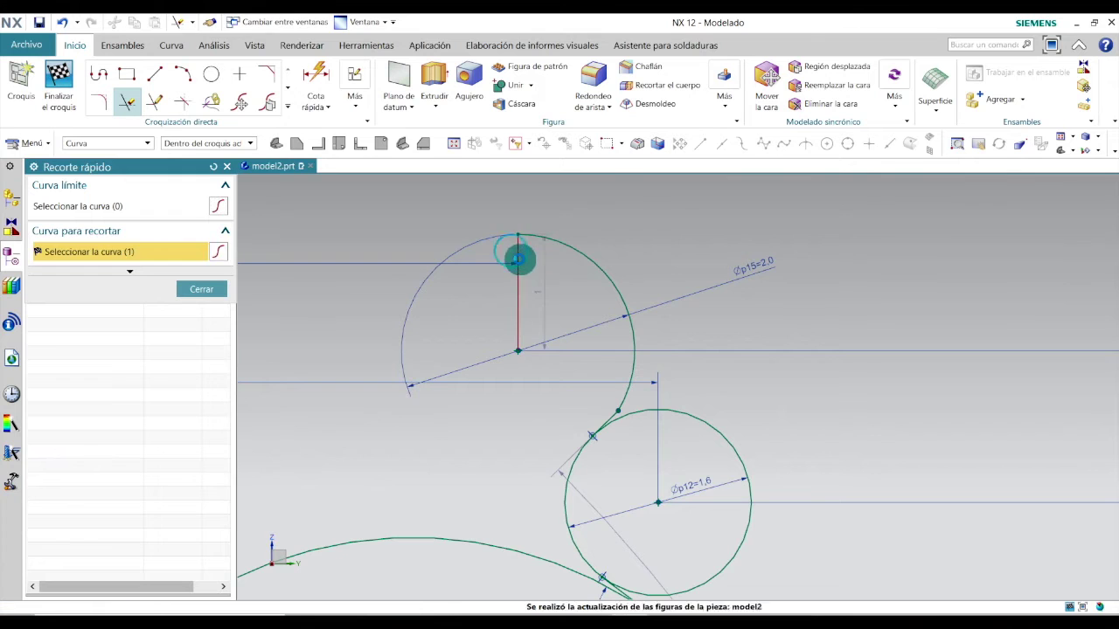
Trim the 1.6 mm and 7 mm circles to the arcs between their tangent lines
click(700, 416)
scroll(612, 411, up, 4)
scroll(647, 367, down, 6)
scroll(622, 449, up, 3)
scroll(622, 448, up, 2)
scroll(674, 291, down, 3)
scroll(688, 406, up, 3)
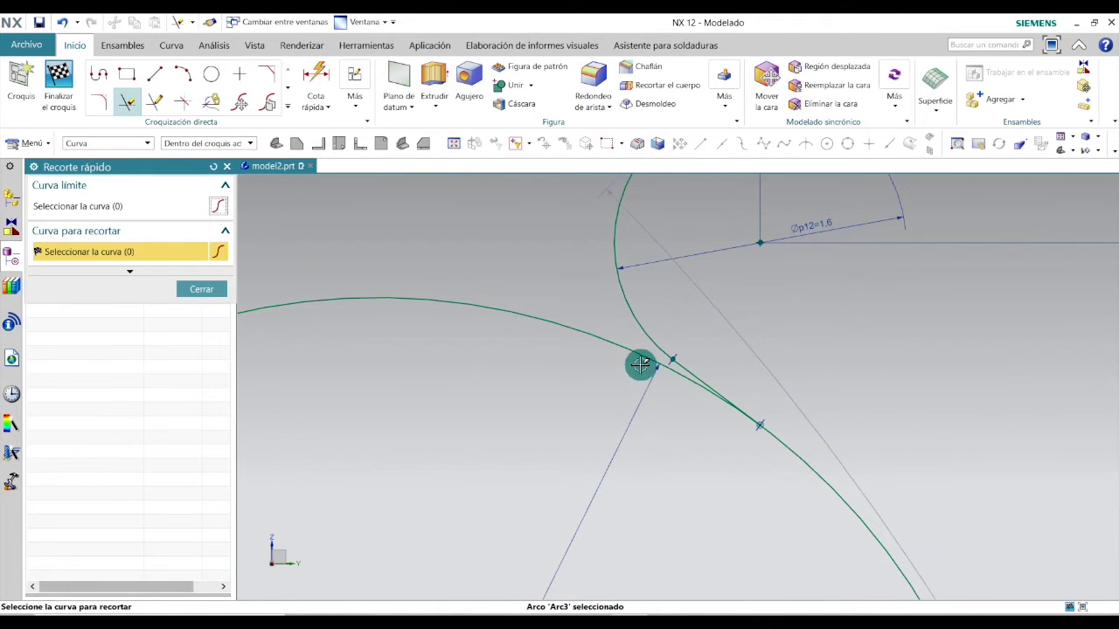
scroll(606, 298, down, 3)
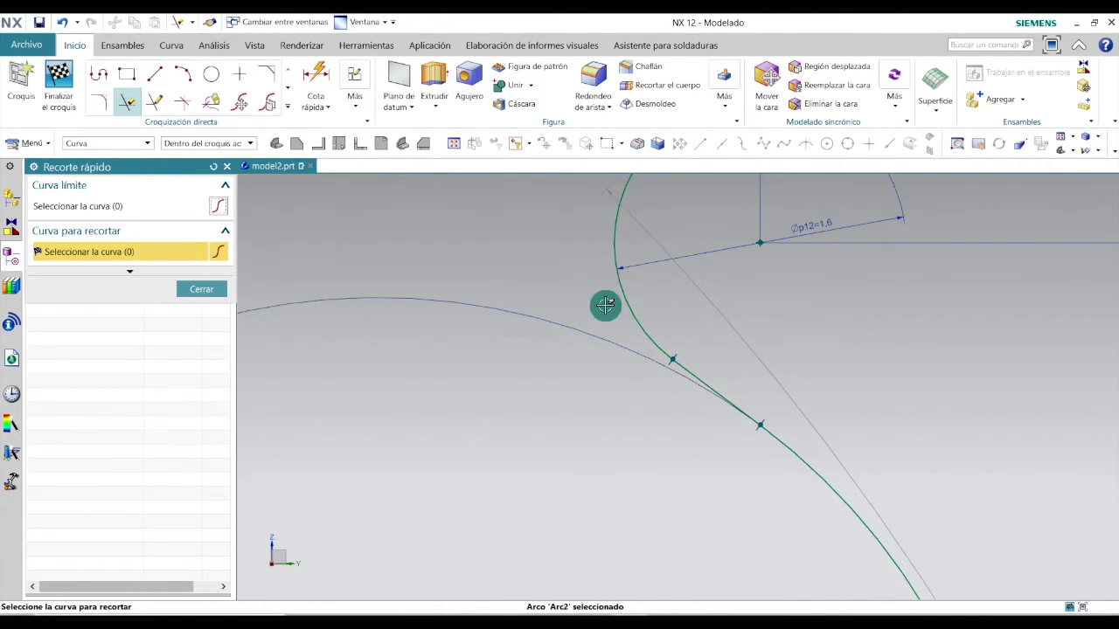
scroll(642, 341, up, 3)
scroll(642, 358, down, 5)
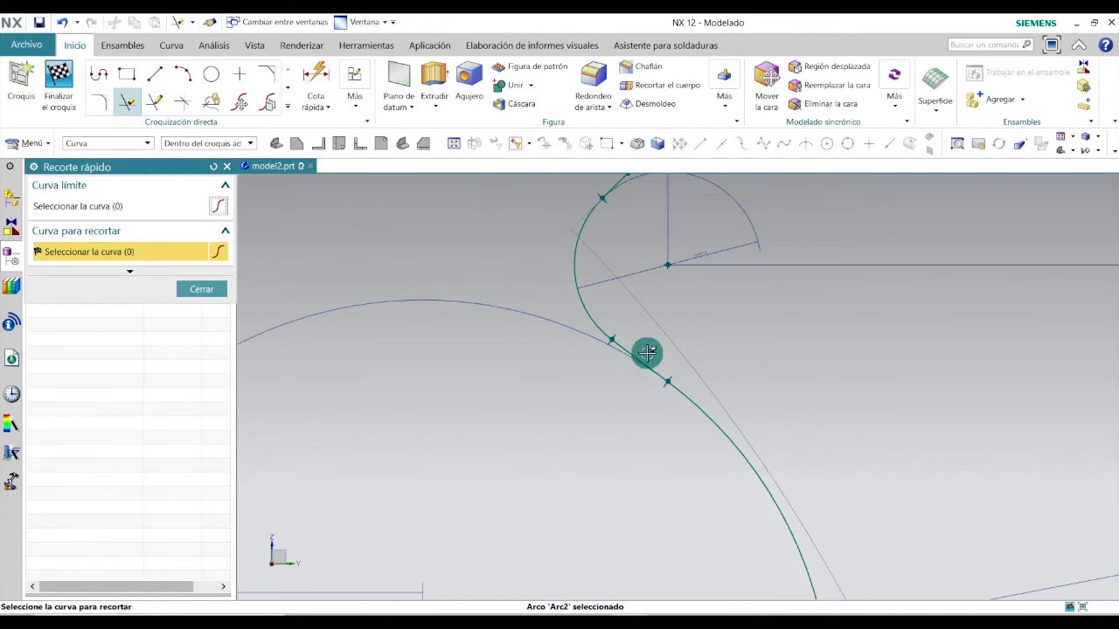
Trim the 1 mm circle, keeping only the arc between its tangent line and the 135° inclined line
scroll(700, 566, up, 4)
scroll(700, 566, up, 5)
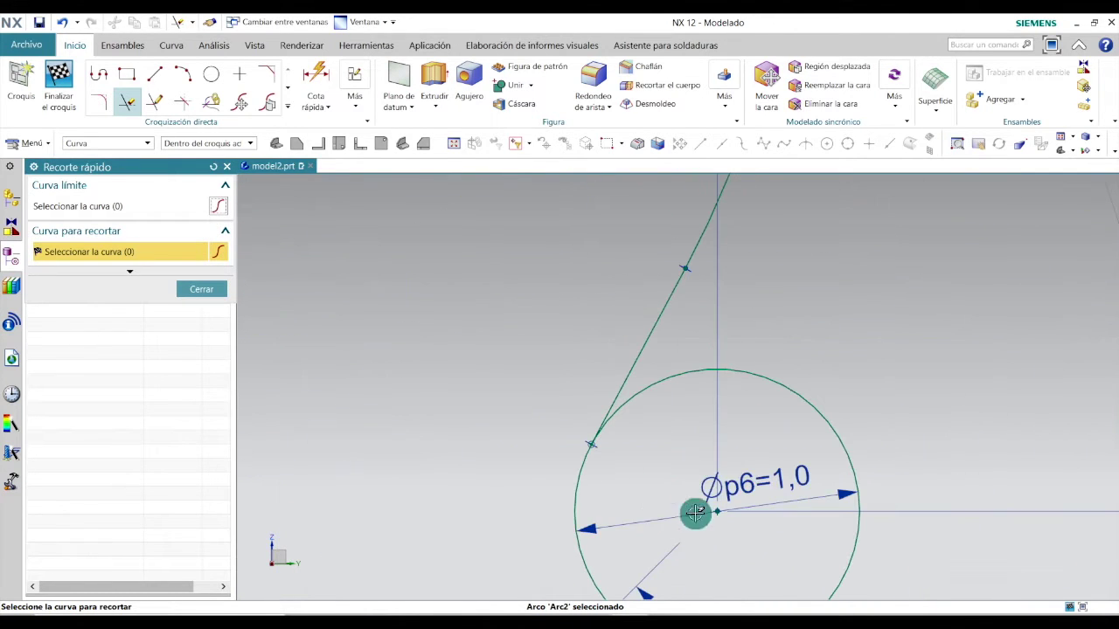
click(661, 382)
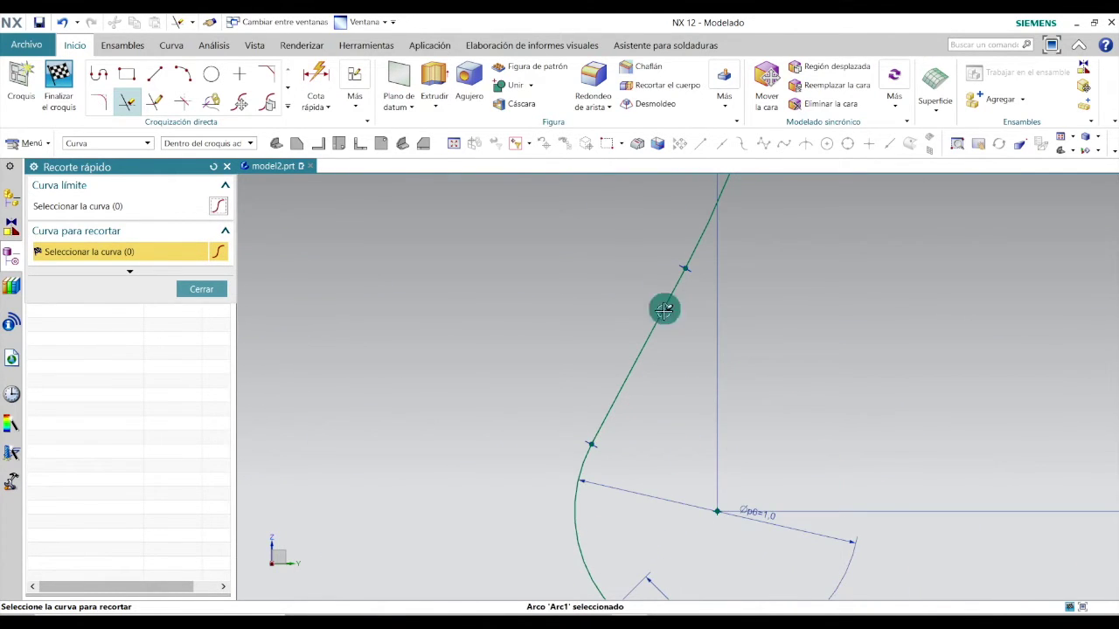
Examine the trimmed profile from the 1 mm arc down to the base line, and the whole outline, for leftover segments
scroll(588, 471, down, 5)
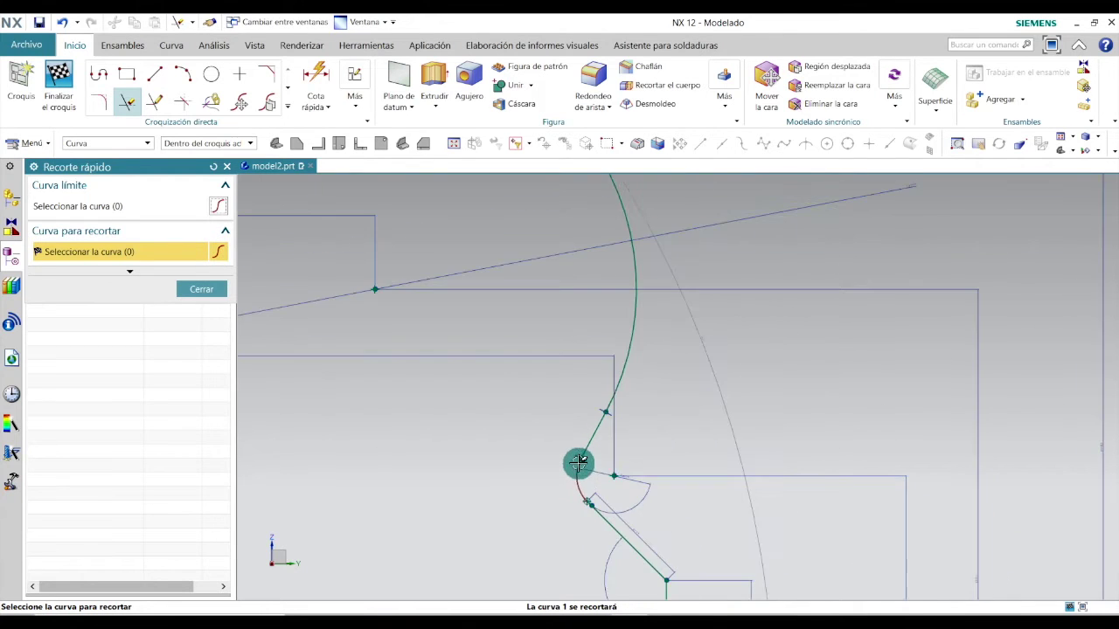
scroll(585, 492, up, 8)
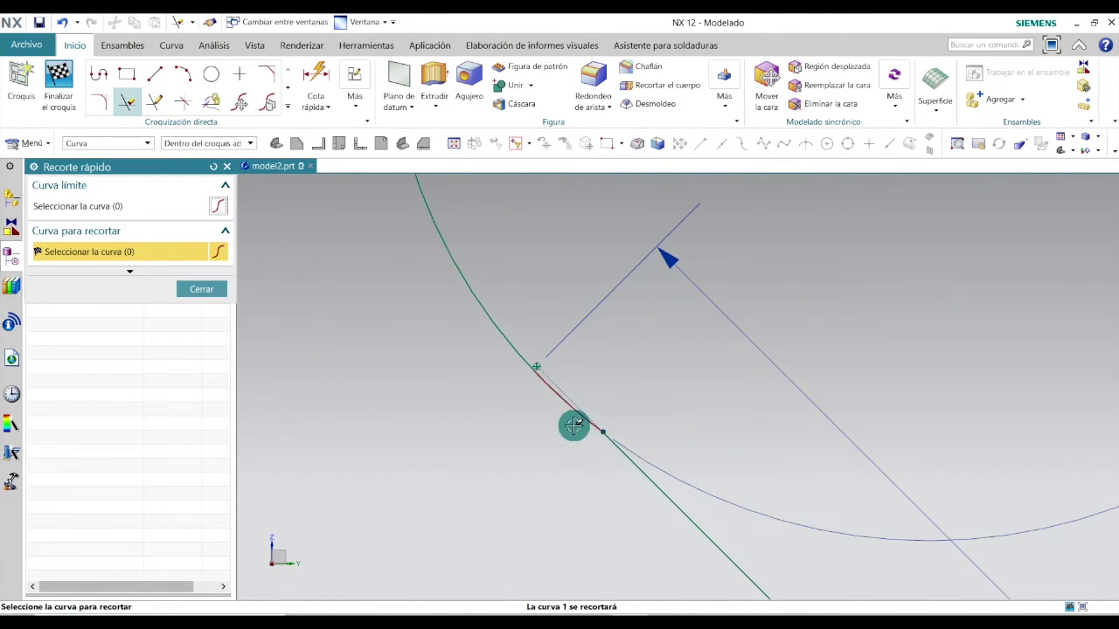
scroll(567, 411, down, 6)
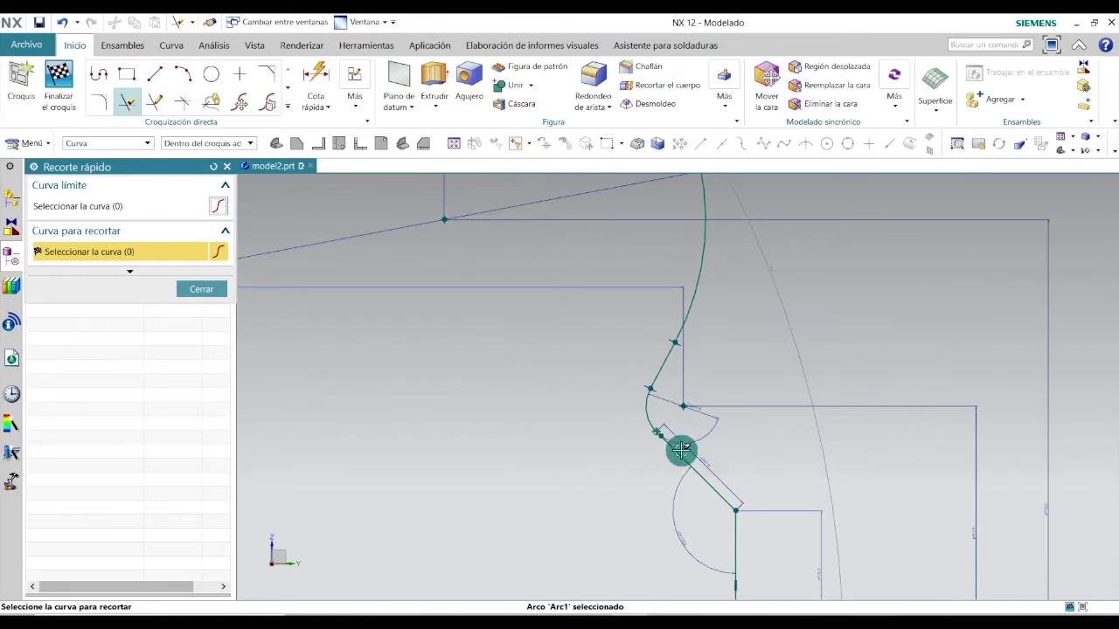
scroll(730, 522, up, 6)
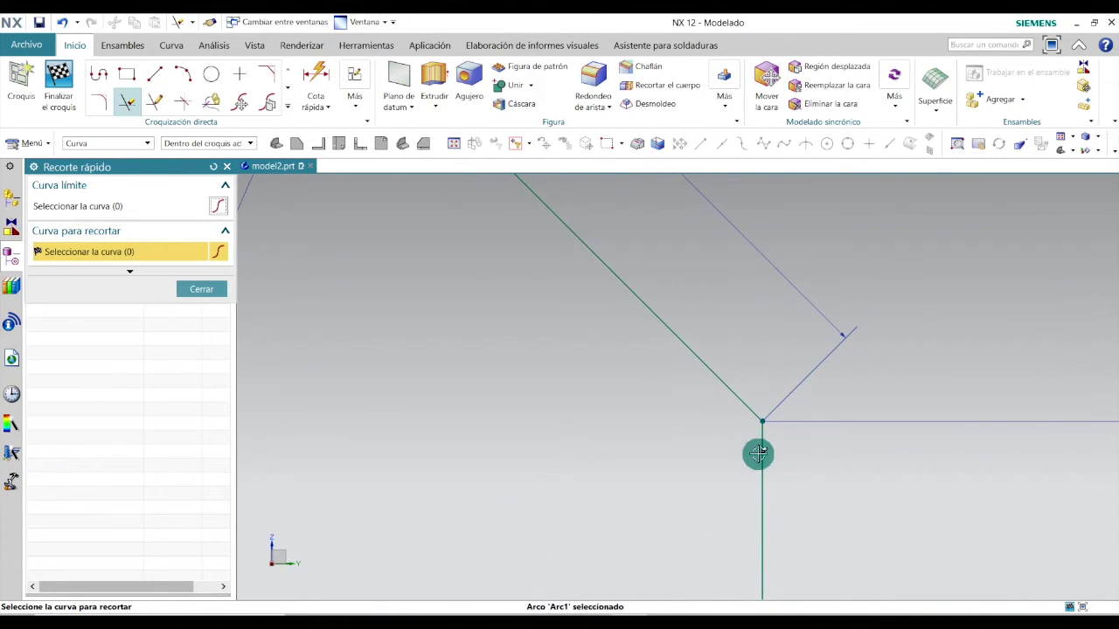
scroll(719, 431, down, 5)
scroll(713, 430, down, 2)
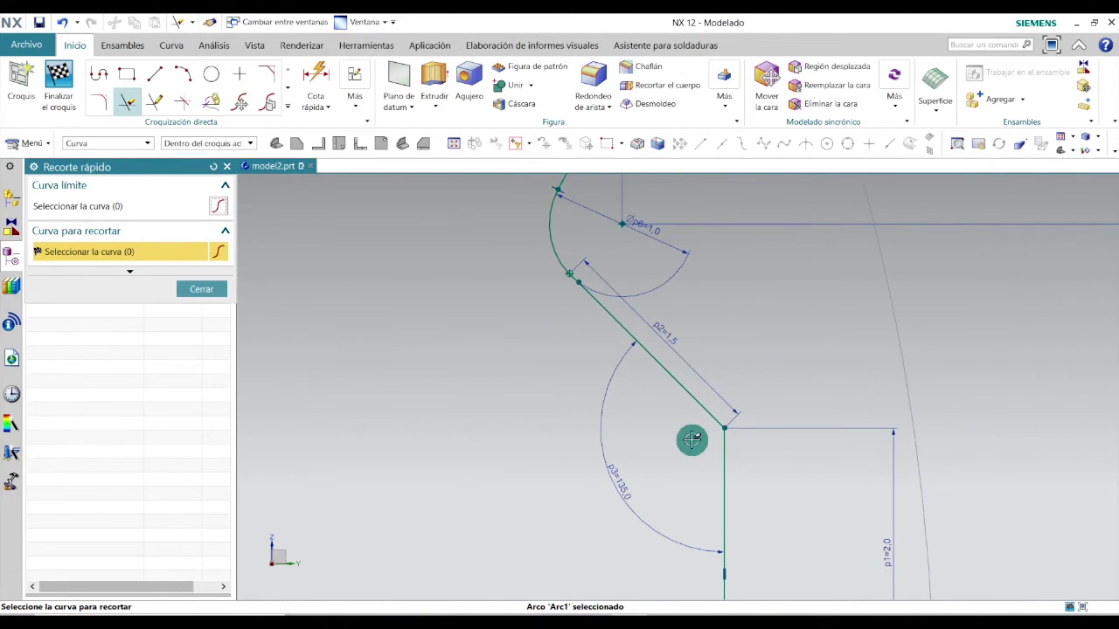
scroll(692, 440, down, 3)
scroll(737, 429, up, 2)
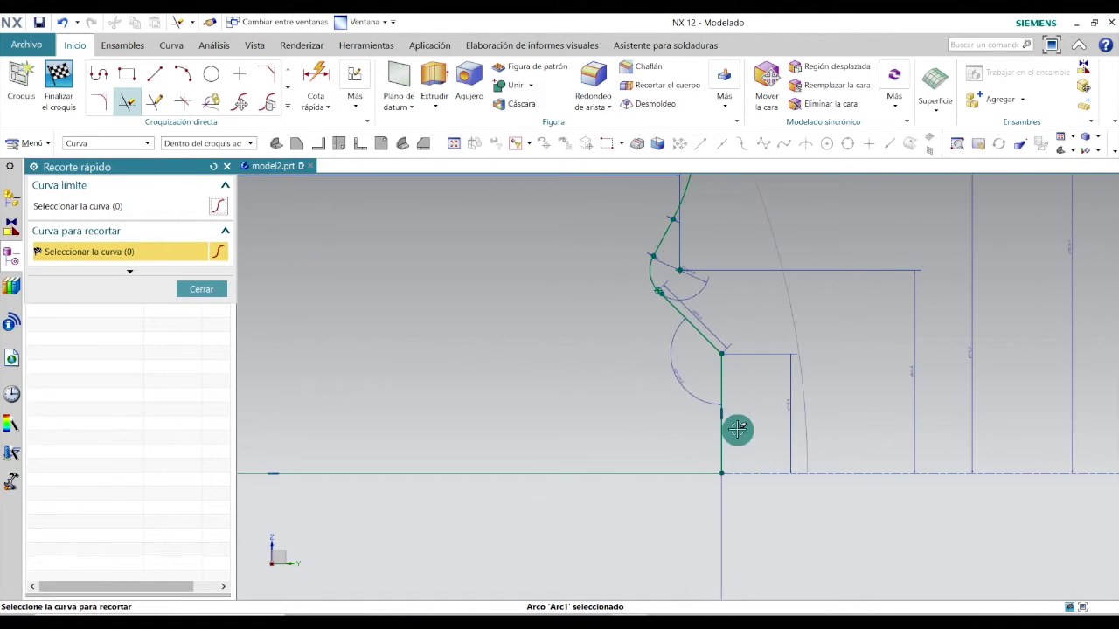
scroll(674, 445, down, 2)
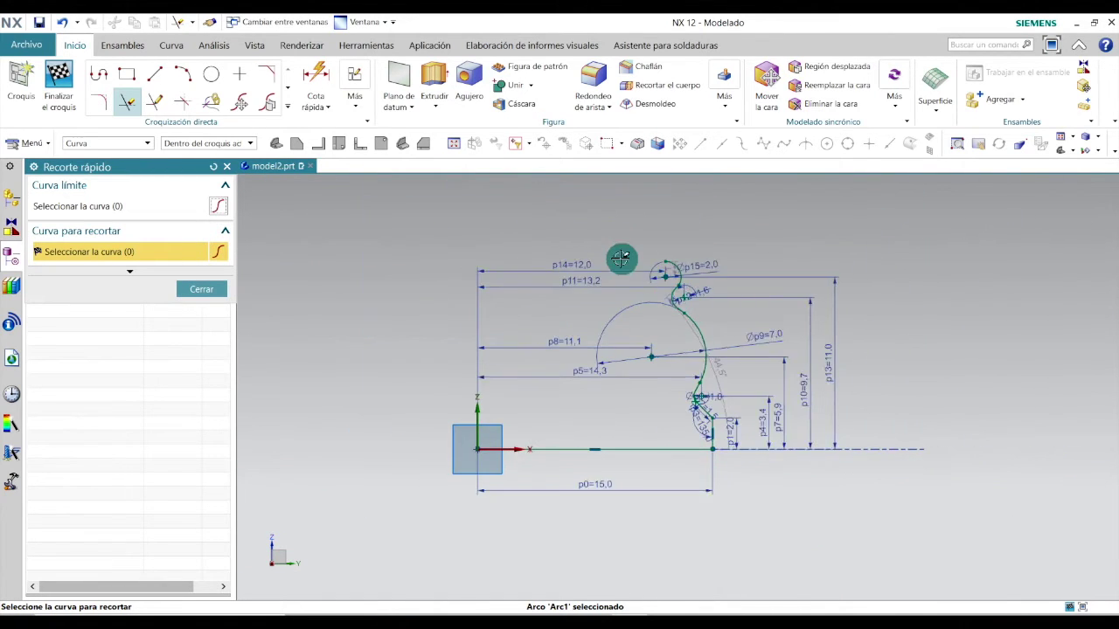
Finish trimming, finish the profile sketch and show the part in isometric view
scroll(617, 256, up, 2)
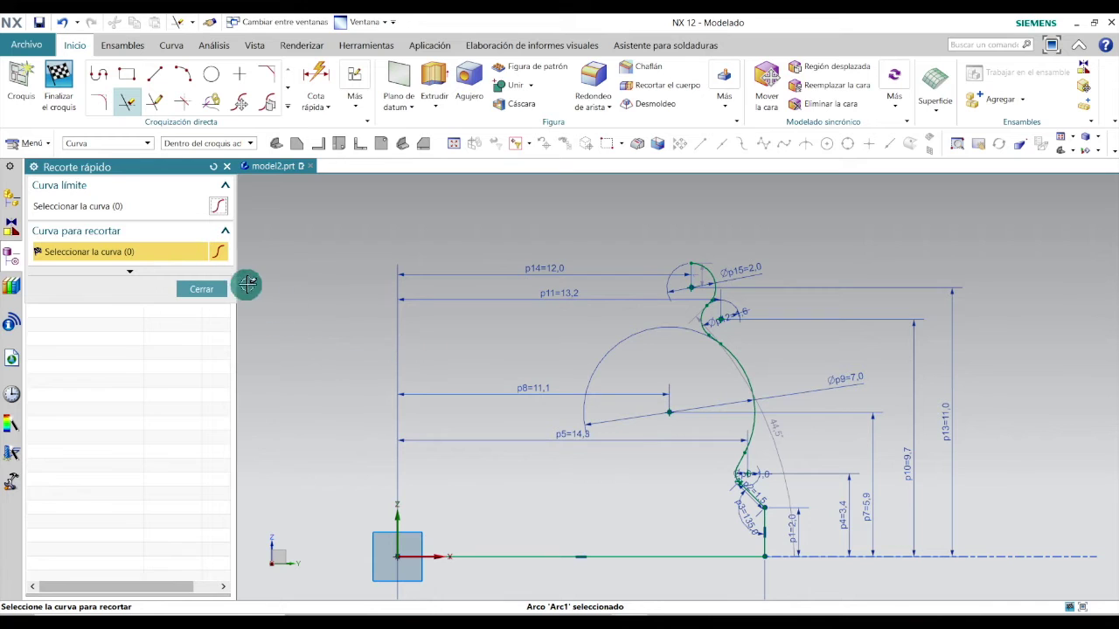
click(202, 289)
click(57, 76)
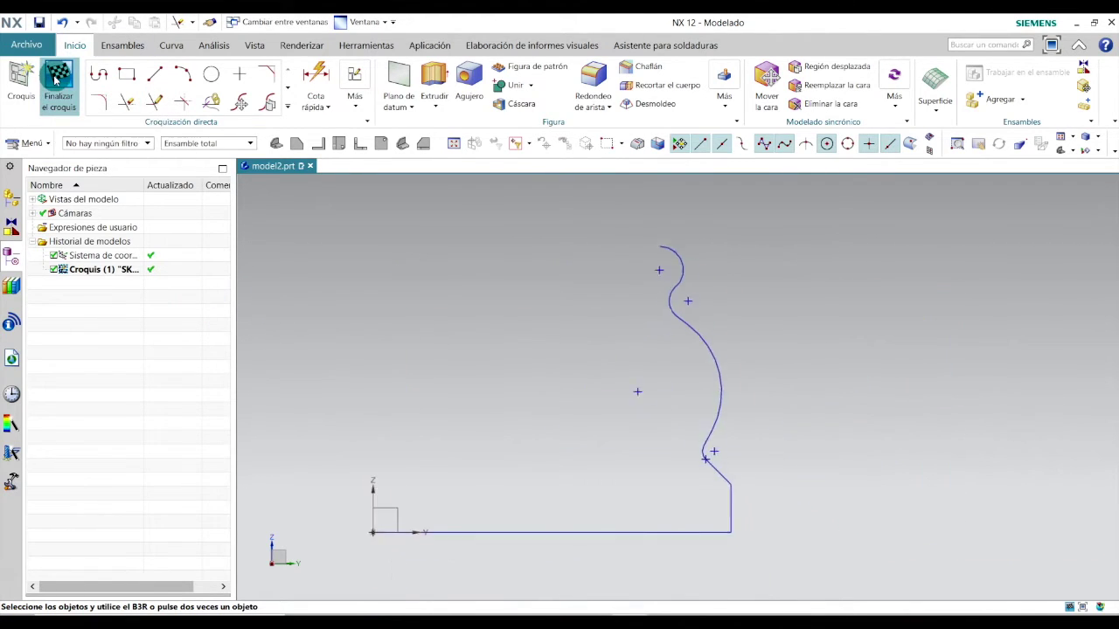
click(391, 211)
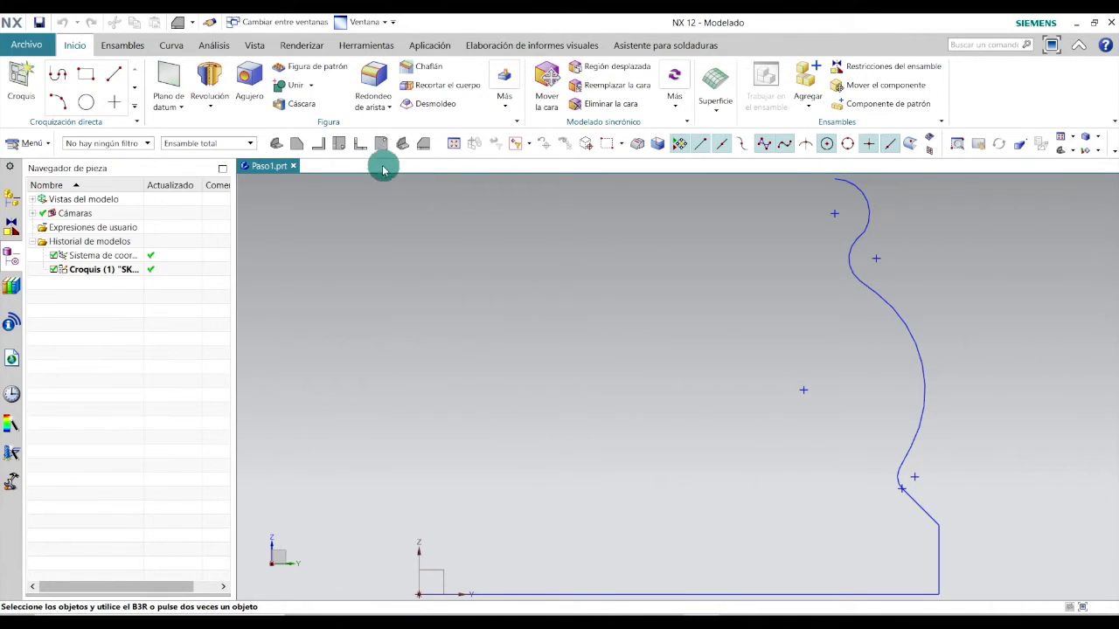
click(401, 145)
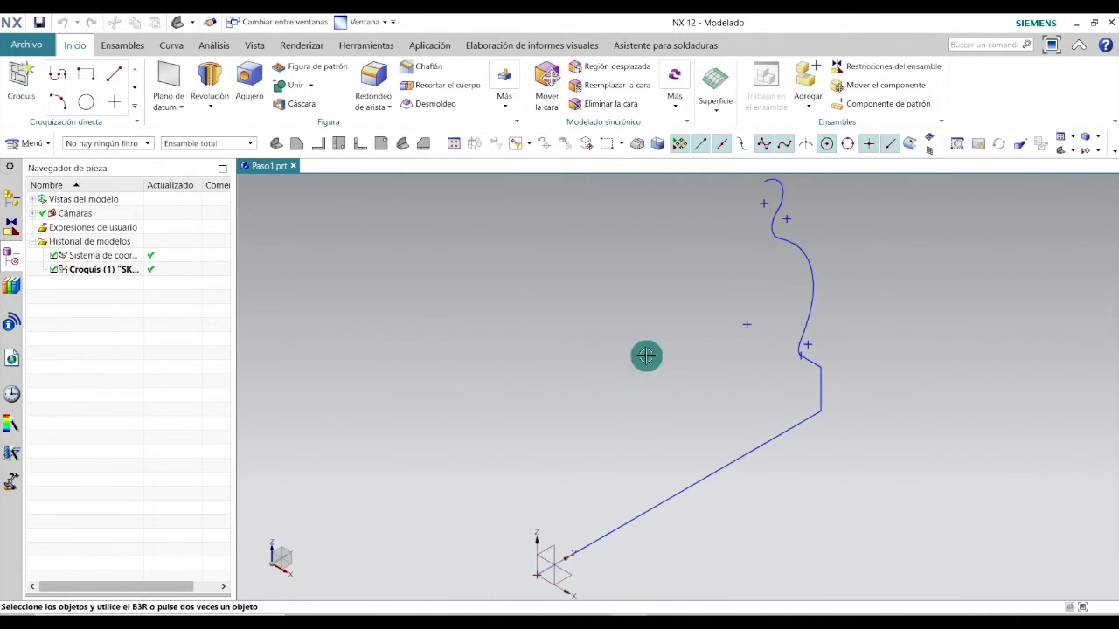
scroll(670, 320, up, 1)
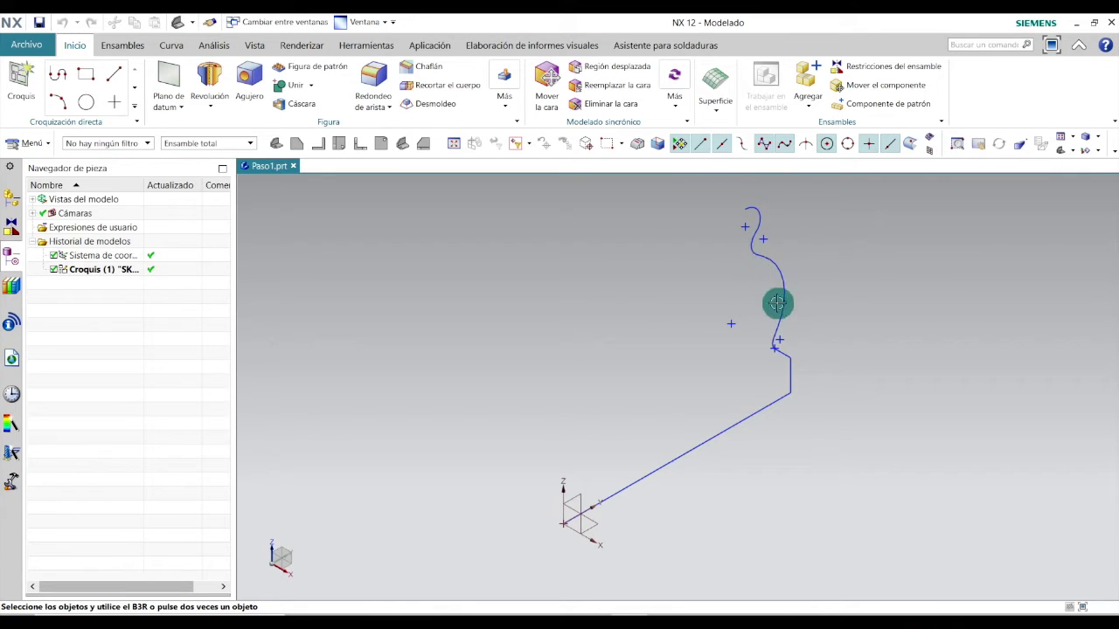
Start a Revolve with the Z axis as its vector and the coordinate system origin as its axis point
click(208, 78)
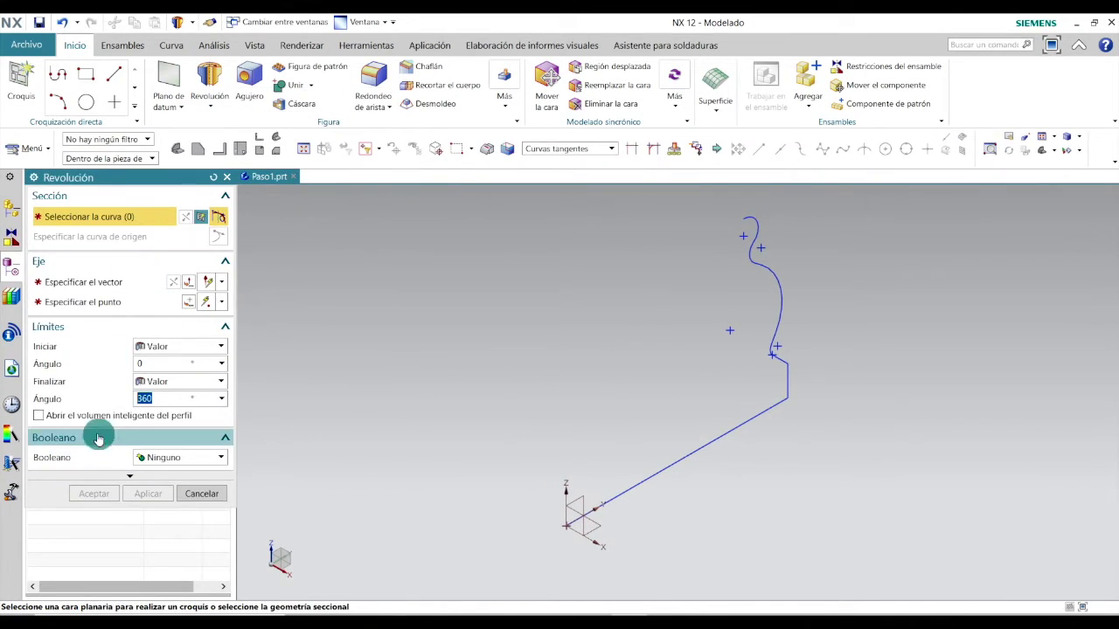
click(92, 284)
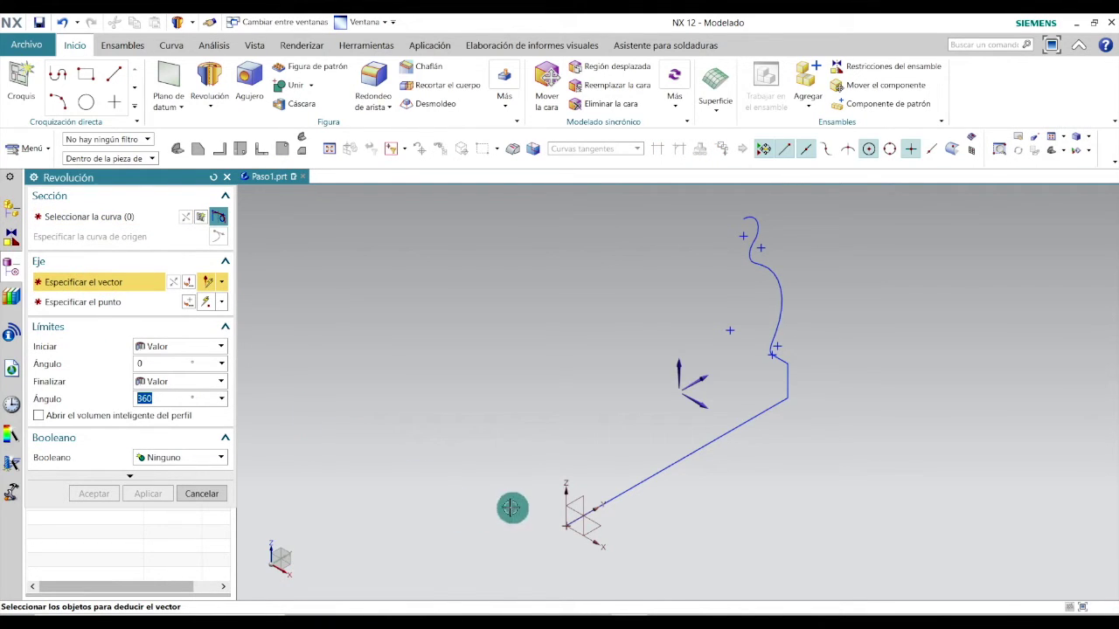
click(565, 496)
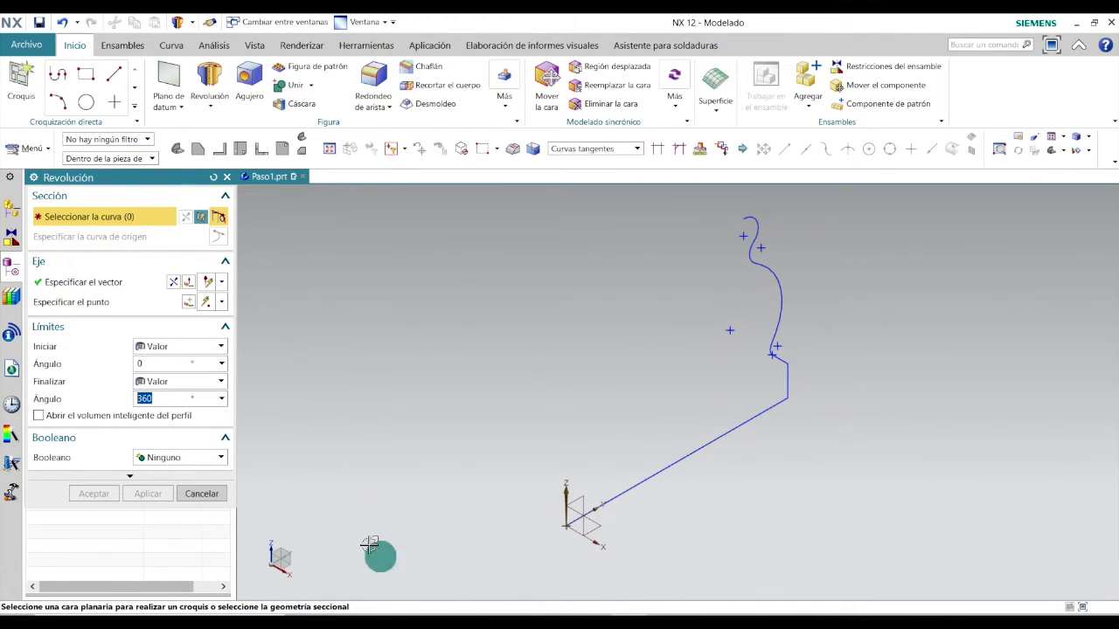
click(81, 305)
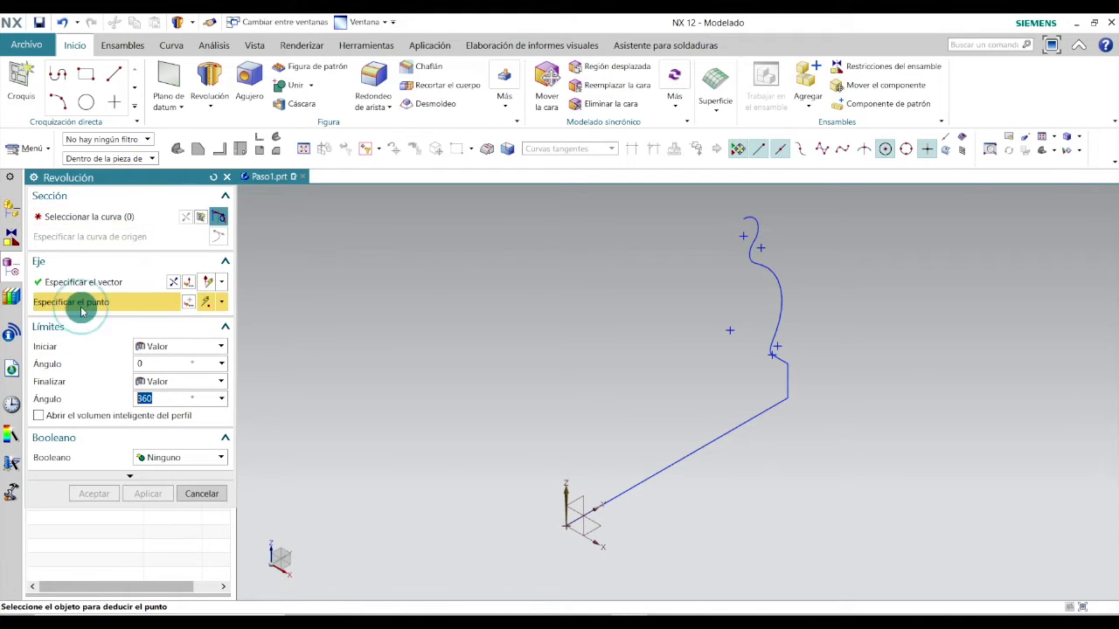
click(566, 525)
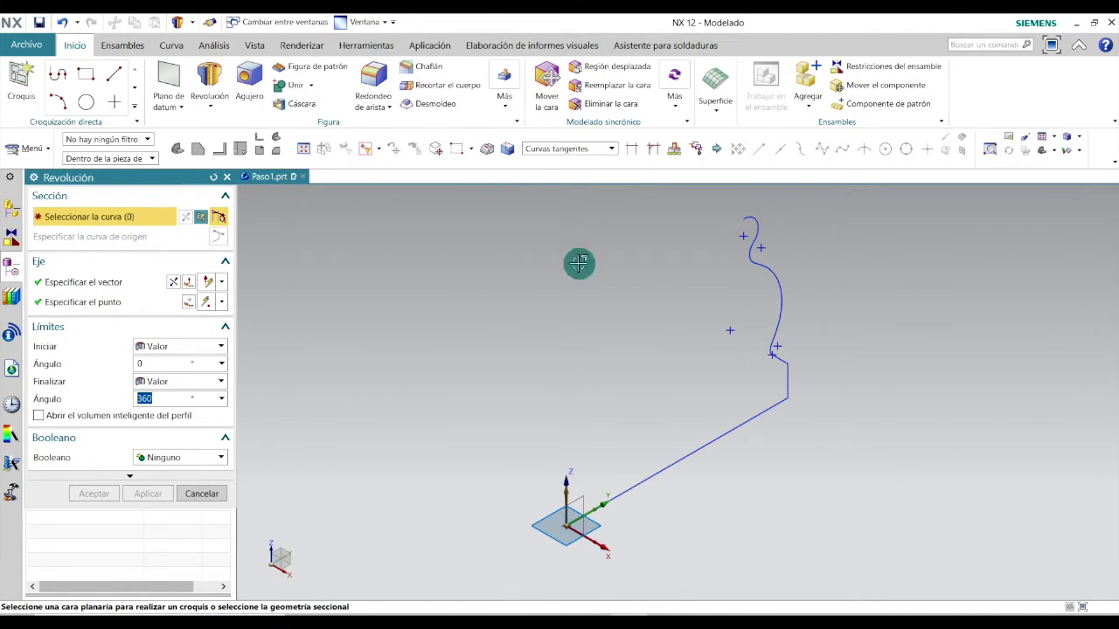
Using tangent curve selection, add the base line, short vertical line, inclined line and tangent chain of arcs to the revolve section
click(611, 154)
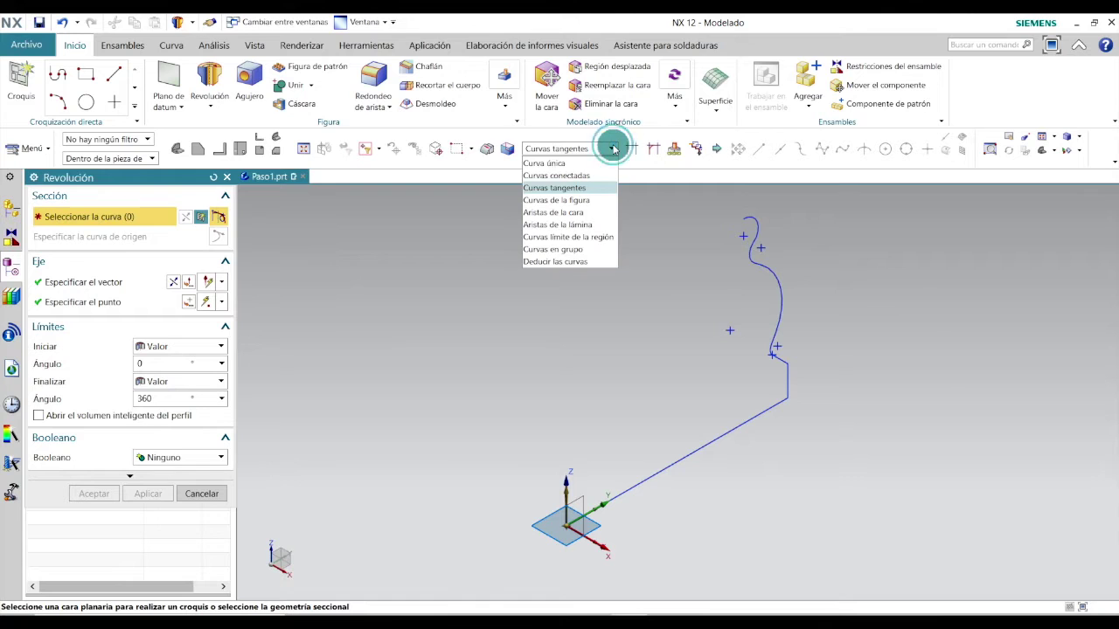
click(560, 188)
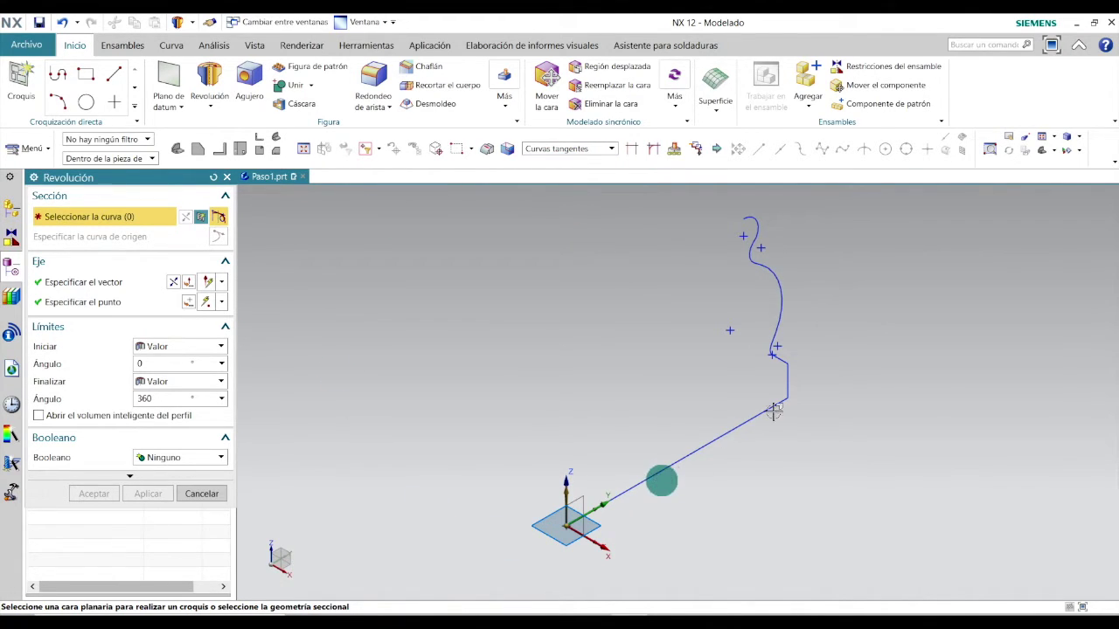
click(745, 230)
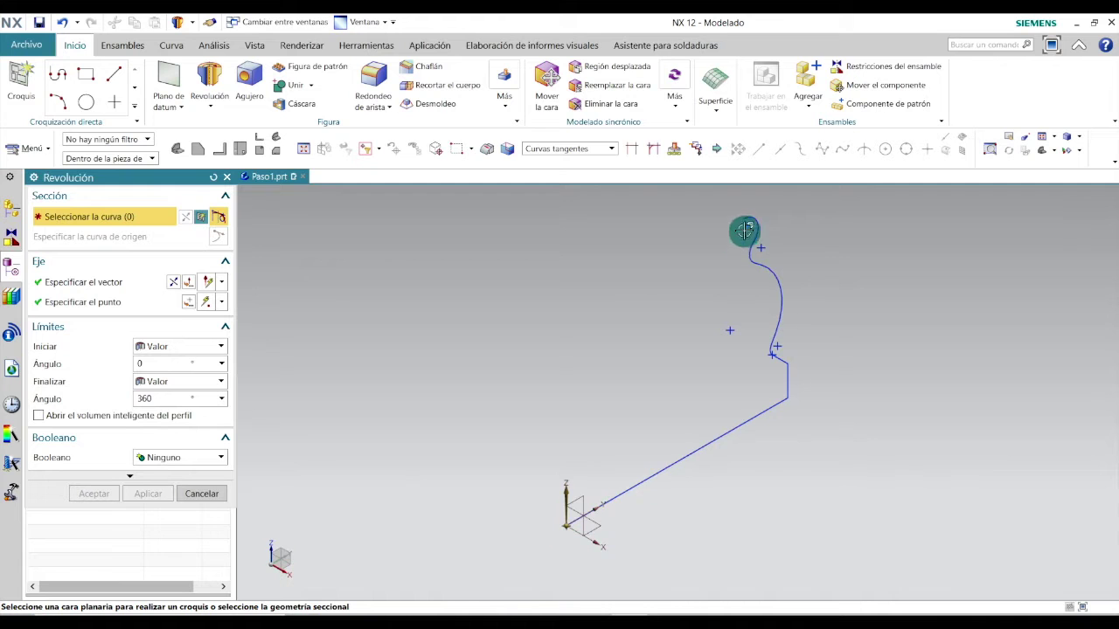
click(712, 443)
scroll(796, 371, up, 2)
scroll(796, 372, up, 4)
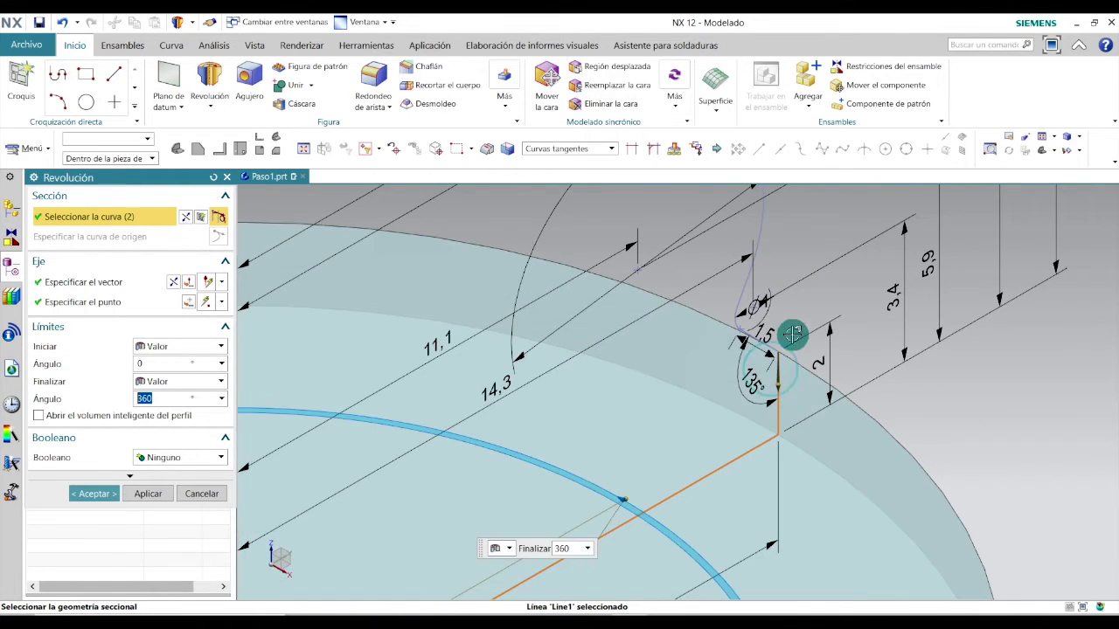
click(792, 335)
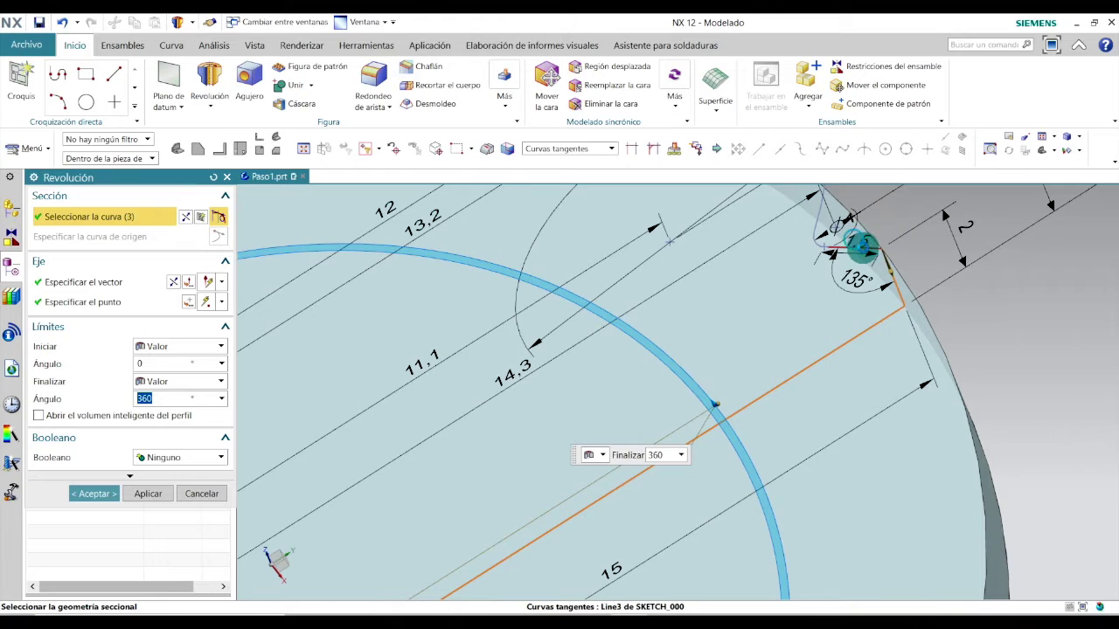
scroll(825, 300, up, 5)
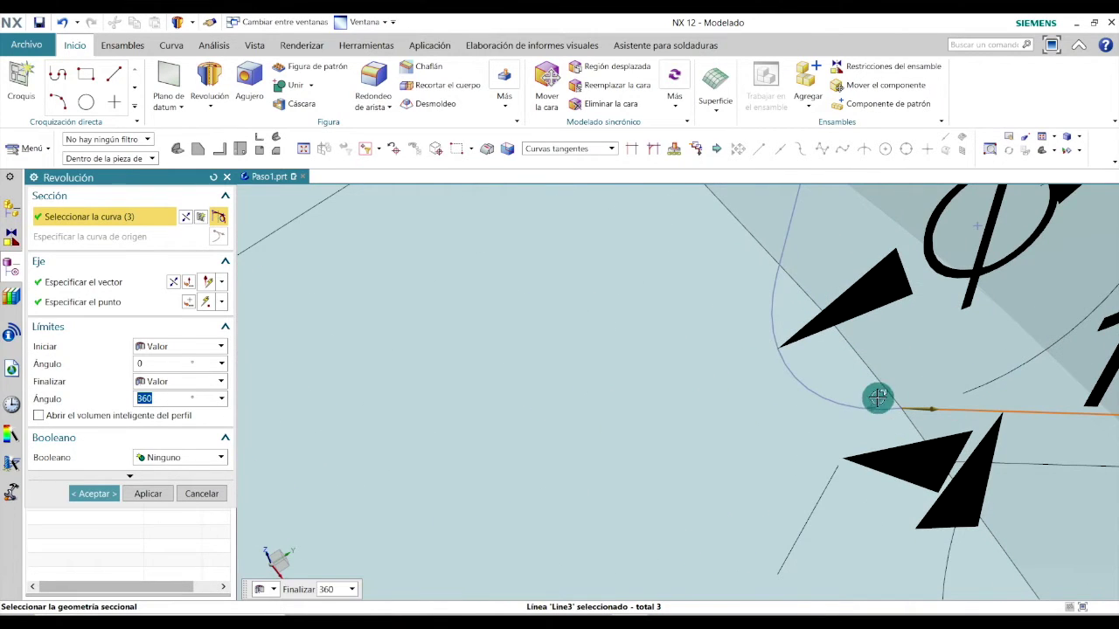
click(858, 404)
scroll(794, 382, down, 5)
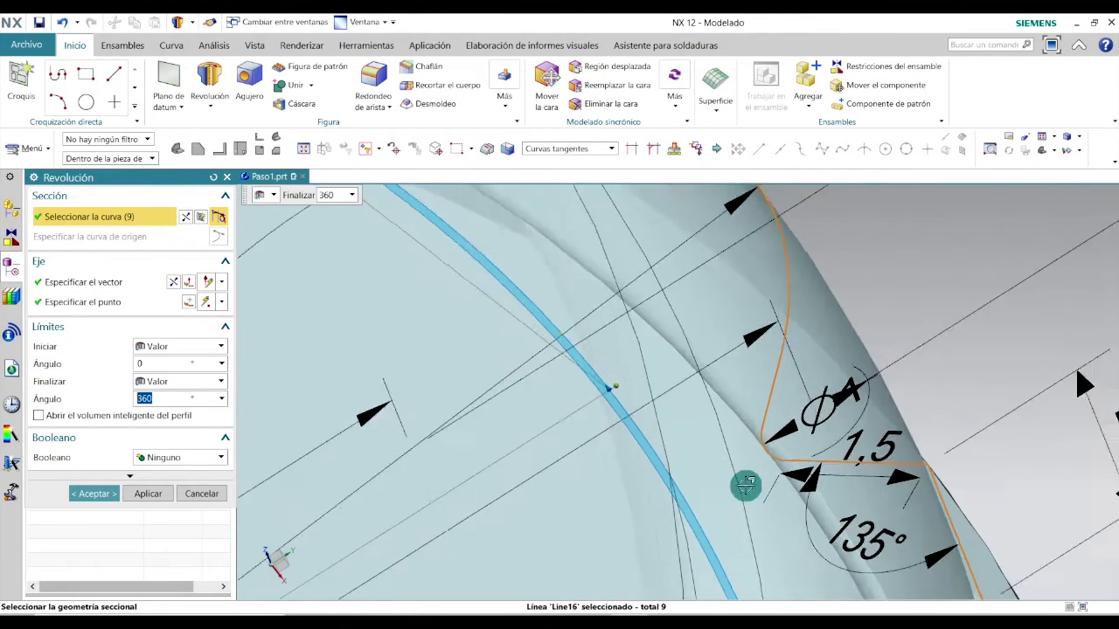
Create the 360° revolved base with no Boolean operation and show it in isometric view
click(654, 244)
scroll(488, 347, down, 3)
scroll(600, 387, down, 5)
middle_drag(600, 387, 569, 317)
click(110, 490)
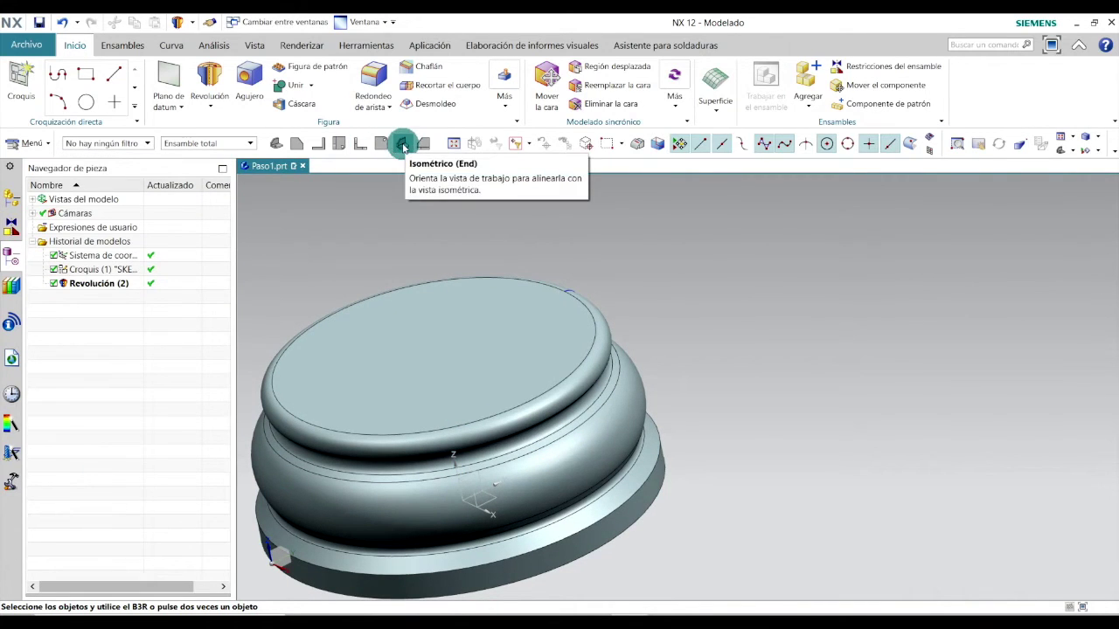
click(403, 146)
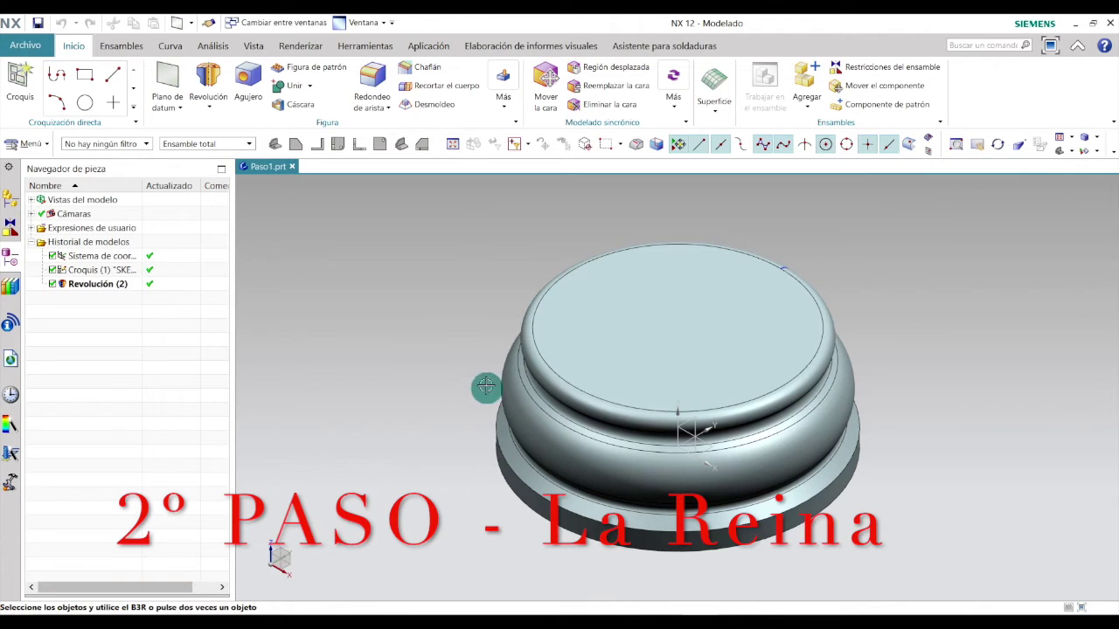
Start a YC-ZC datum plane at distance 0 and enlarge it to about 36.4 mm long and 60 mm high
click(169, 84)
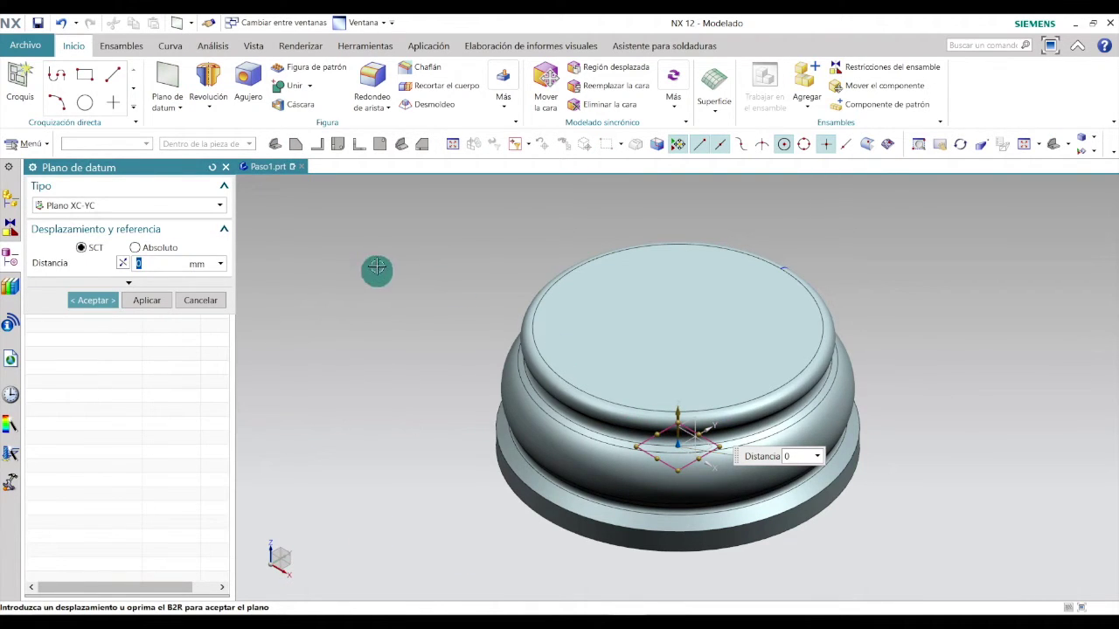
click(222, 207)
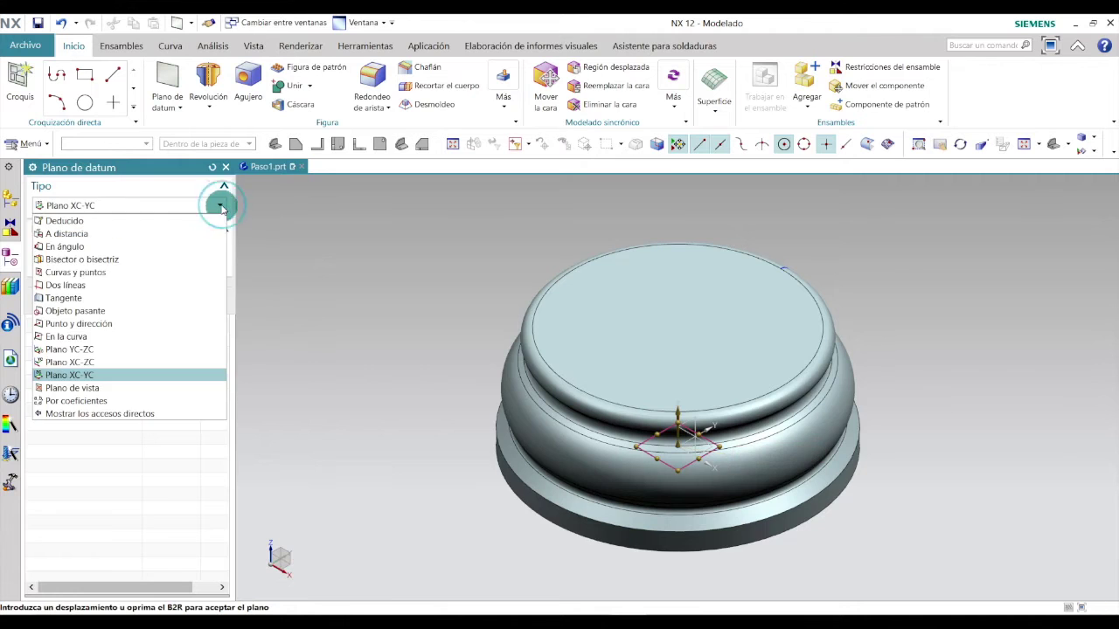
click(90, 349)
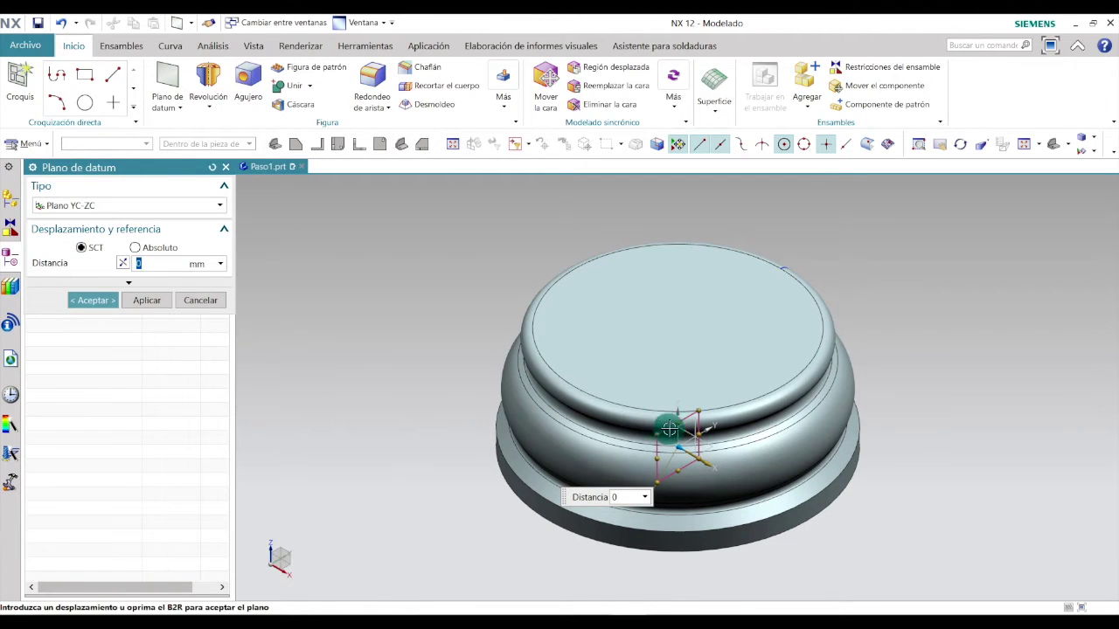
scroll(665, 446, down, 2)
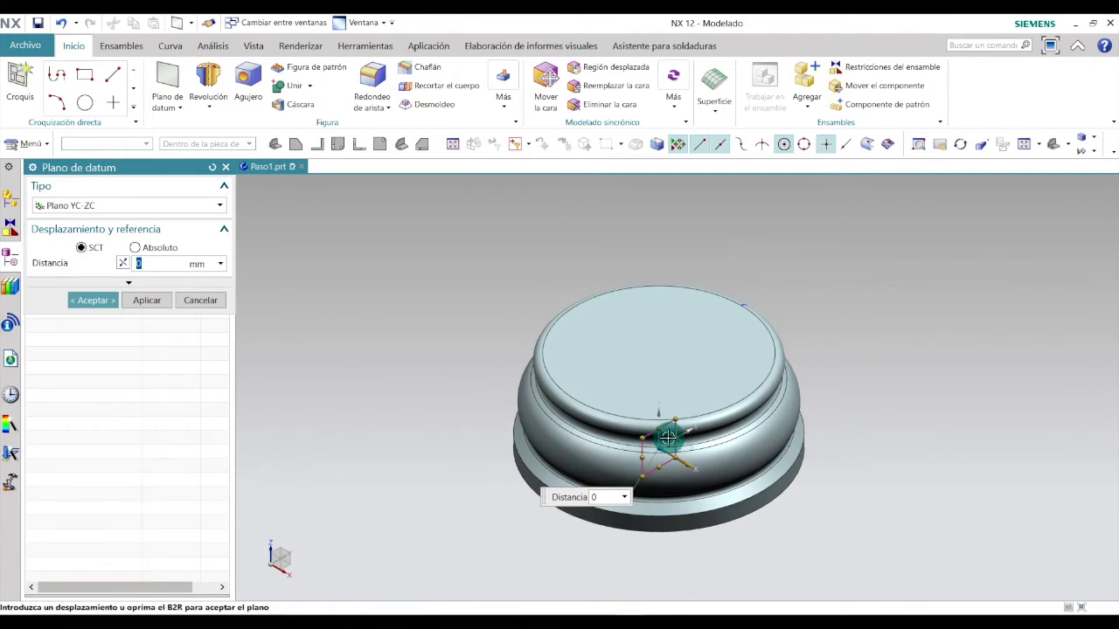
drag(673, 422, 825, 262)
drag(643, 322, 487, 353)
scroll(610, 443, down, 2)
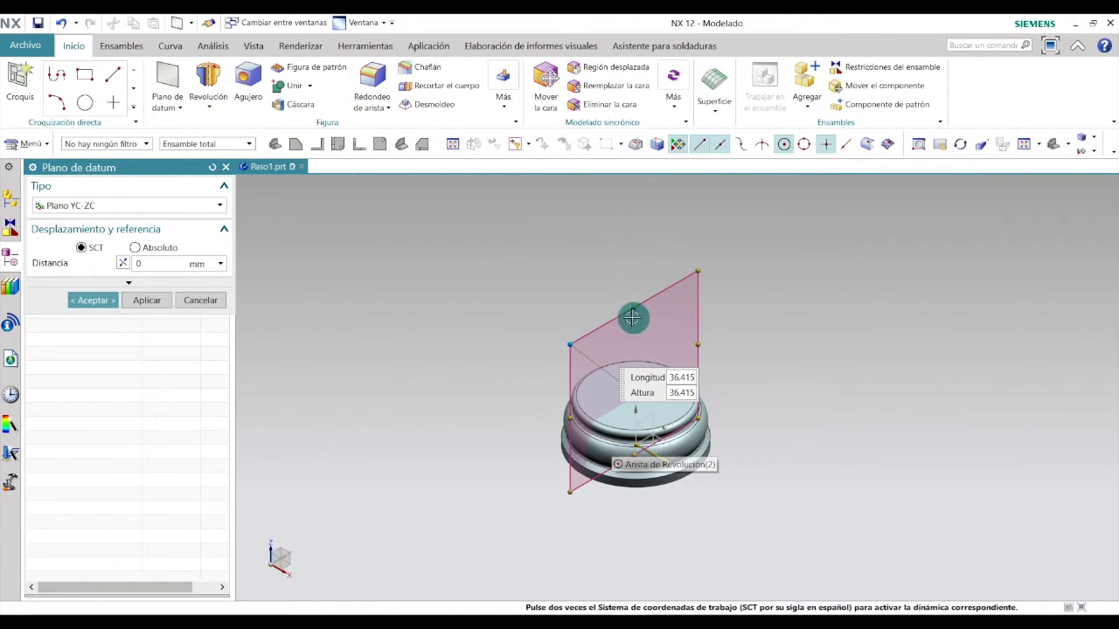
drag(635, 303, 634, 211)
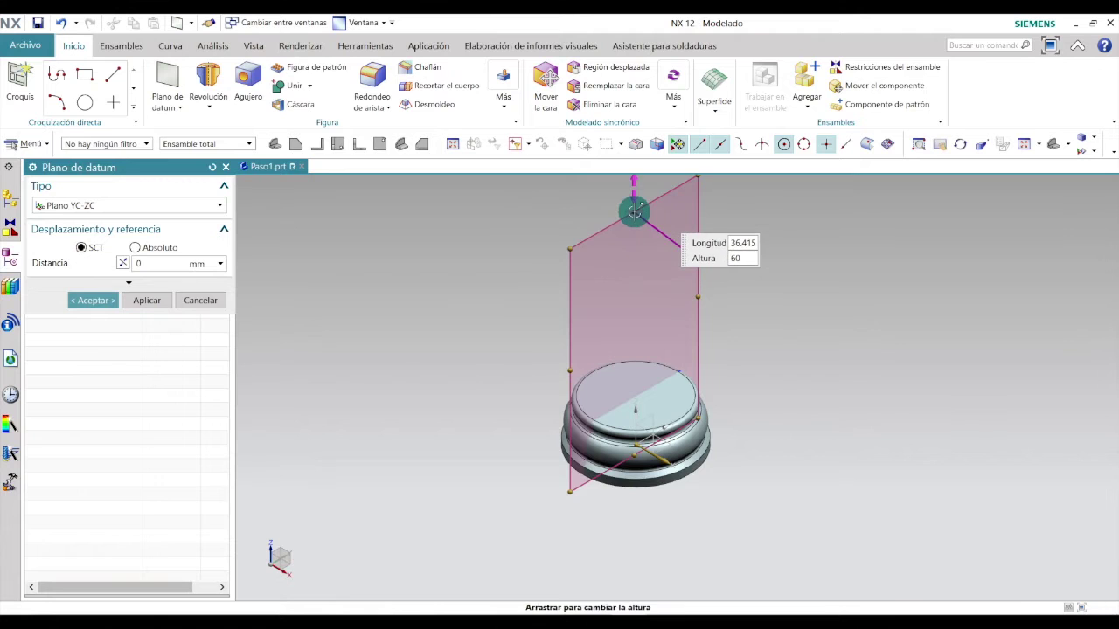
Enlarge the datum plane to 66 mm long and 106 mm high, and create it
scroll(632, 341, down, 2)
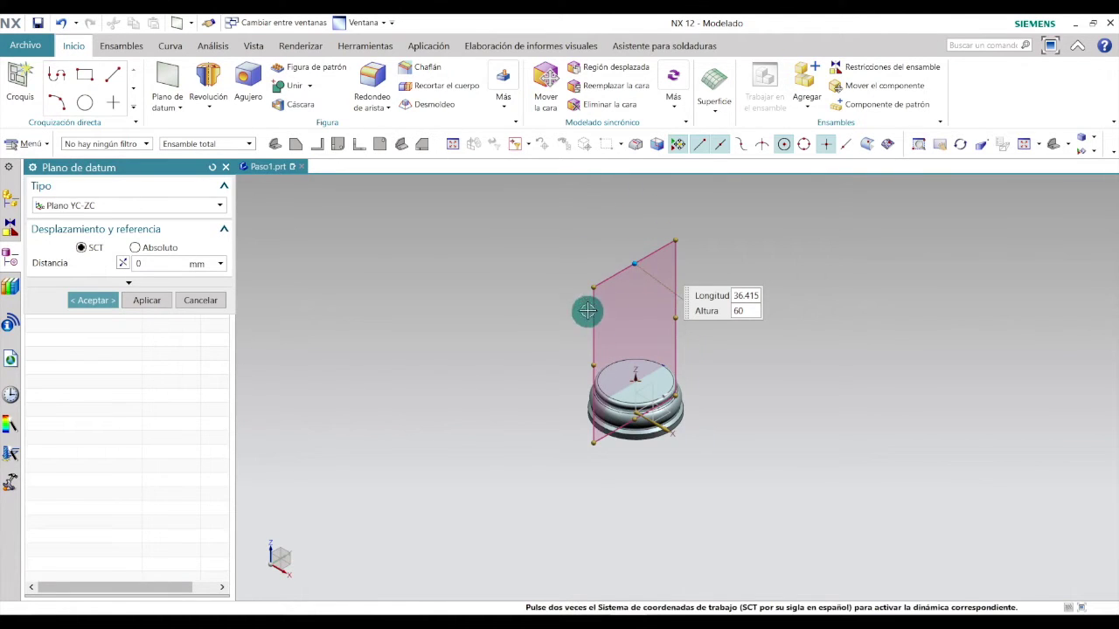
drag(591, 365, 556, 387)
drag(693, 311, 709, 306)
drag(632, 265, 629, 217)
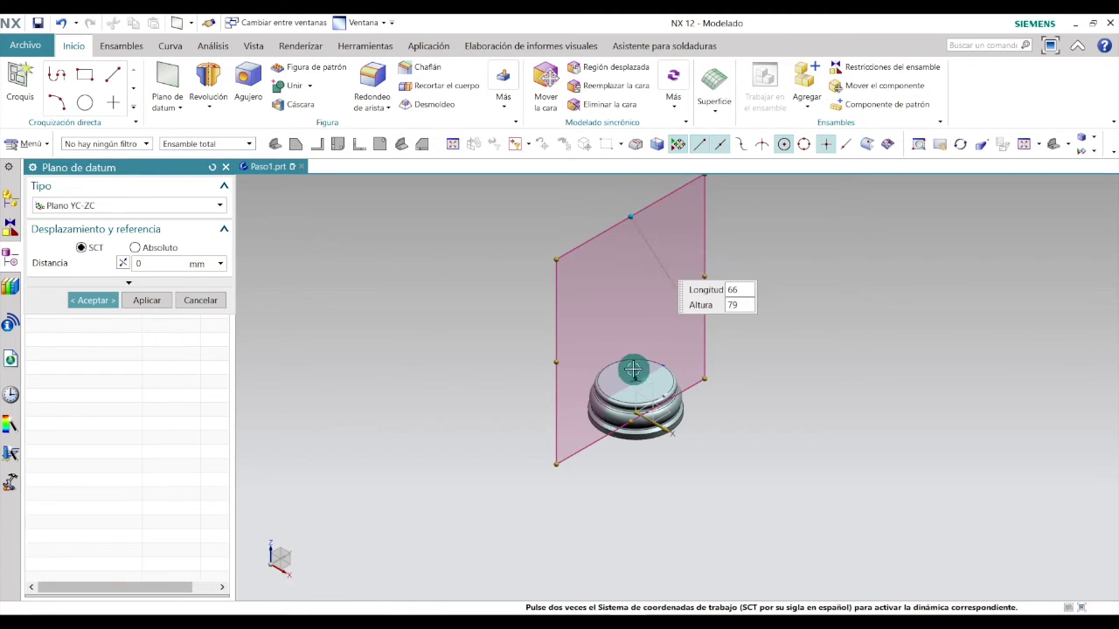
scroll(649, 250, down, 1)
drag(634, 277, 627, 227)
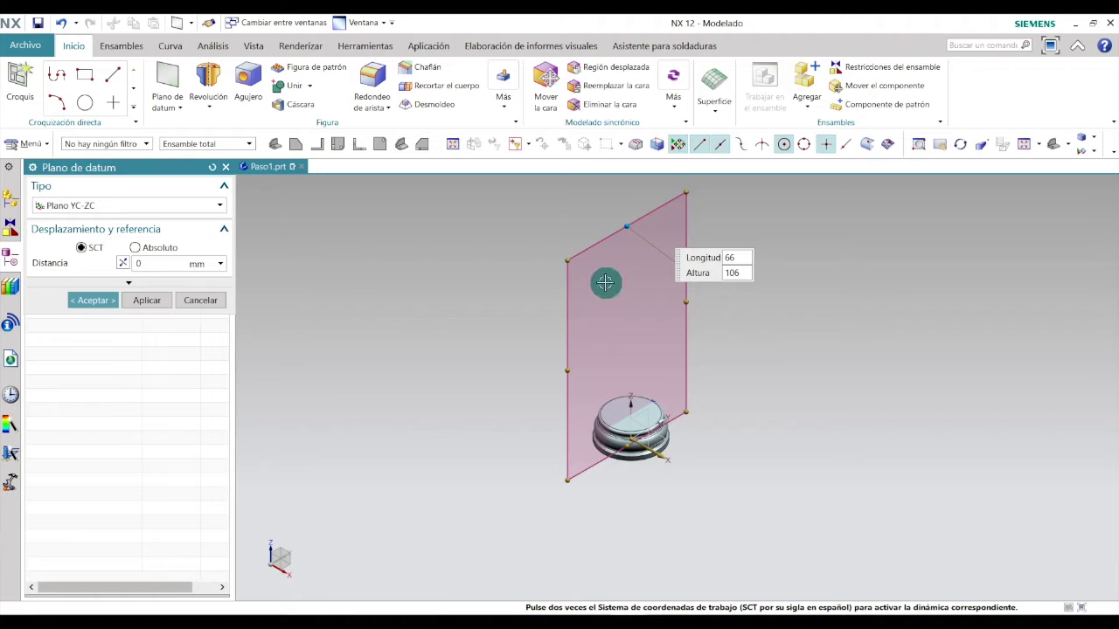
click(90, 299)
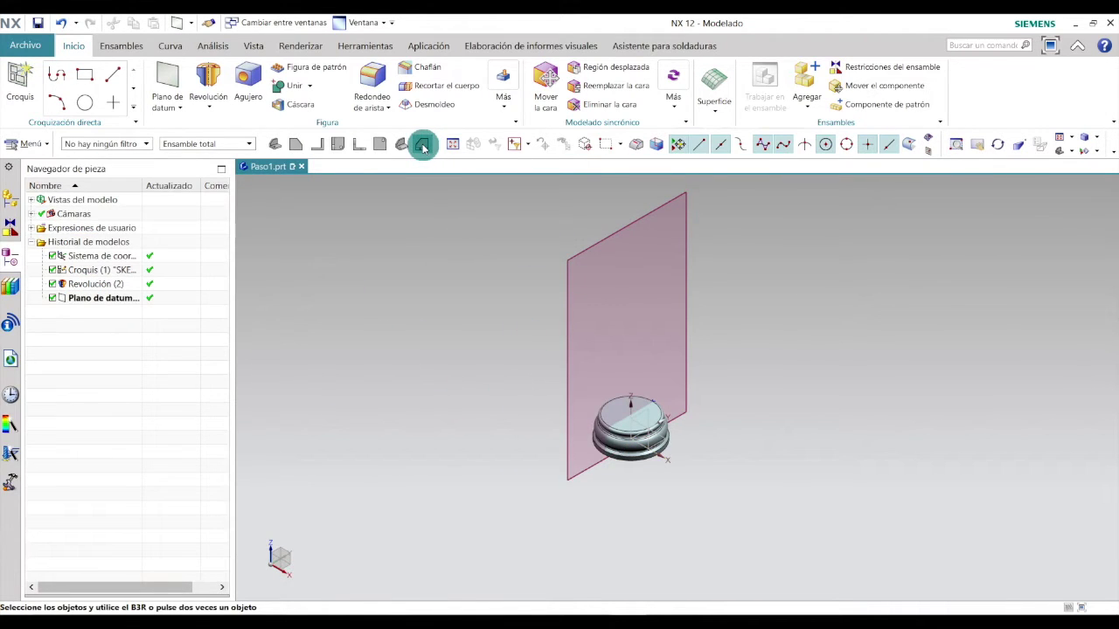
Look straight at the new YC-ZC datum plane and create a sketch on it
click(422, 146)
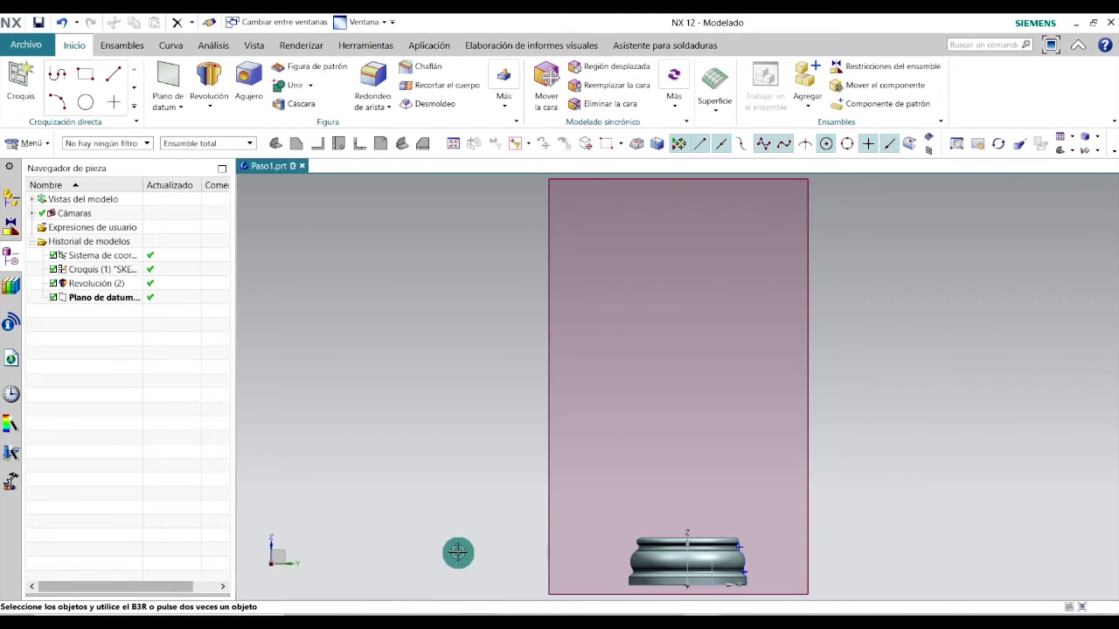
click(21, 75)
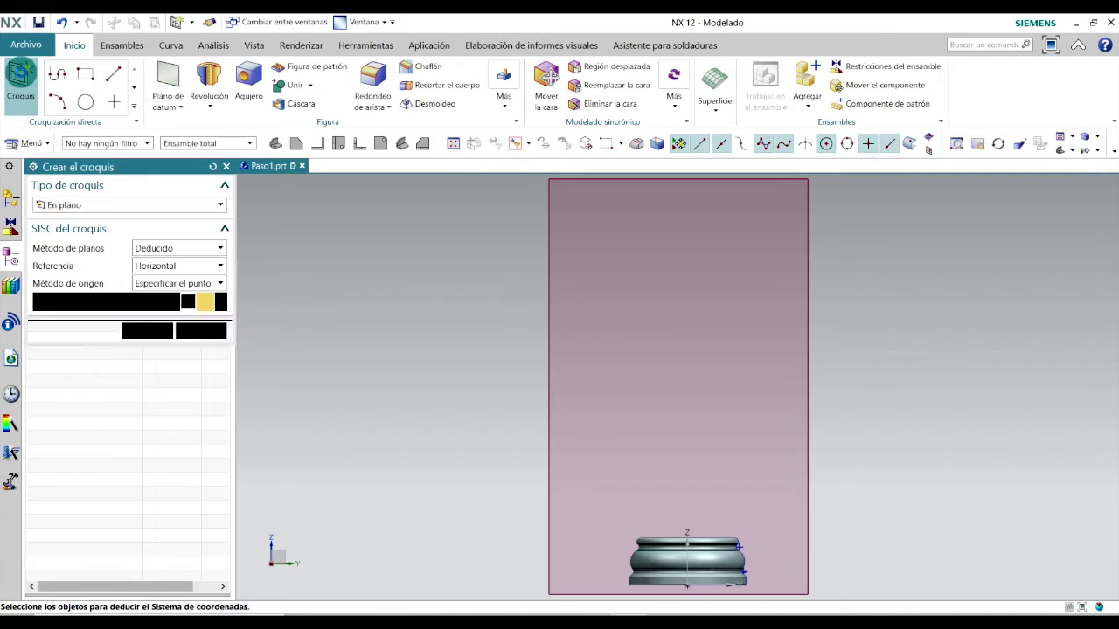
click(553, 406)
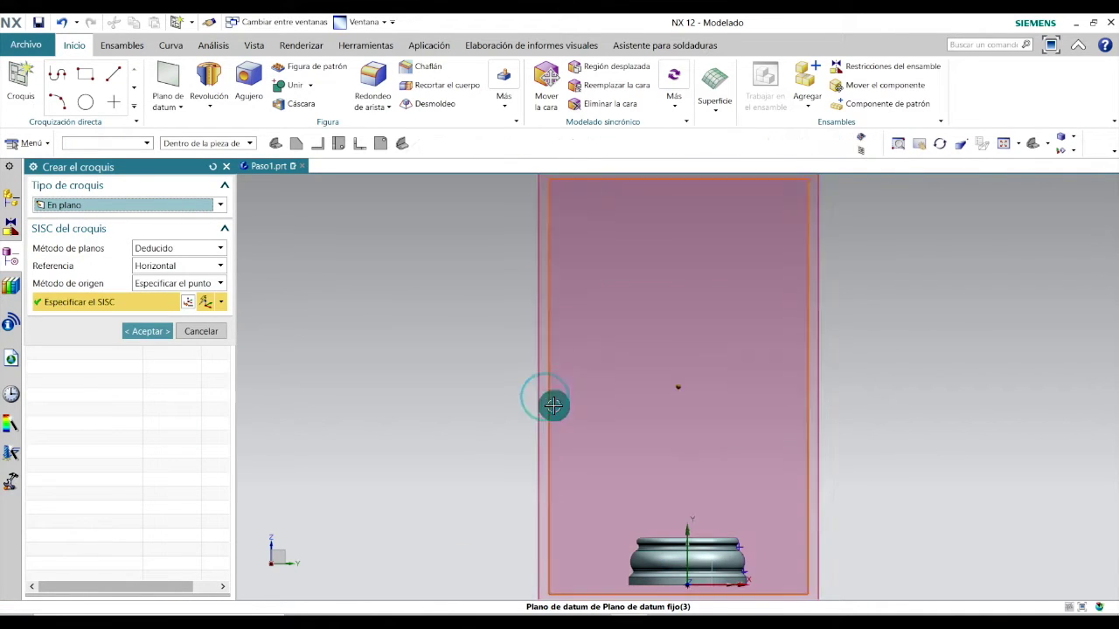
click(148, 331)
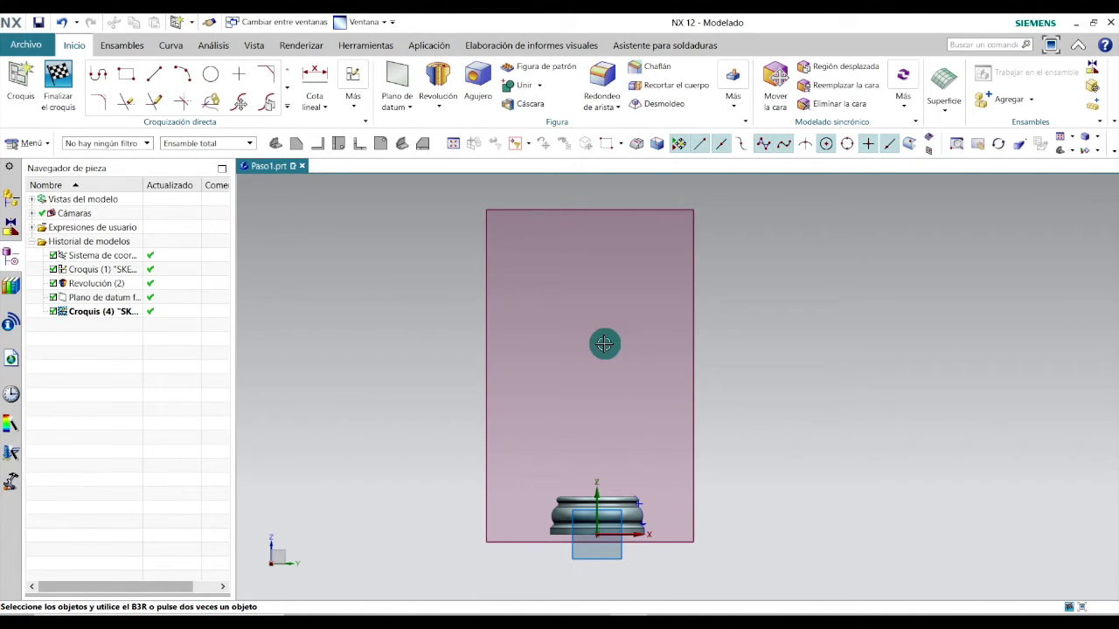
Place a sketch point about 10.9 mm from the vertical axis and dimension its height 1 mm above the base's top edge
key(alt+Tab)
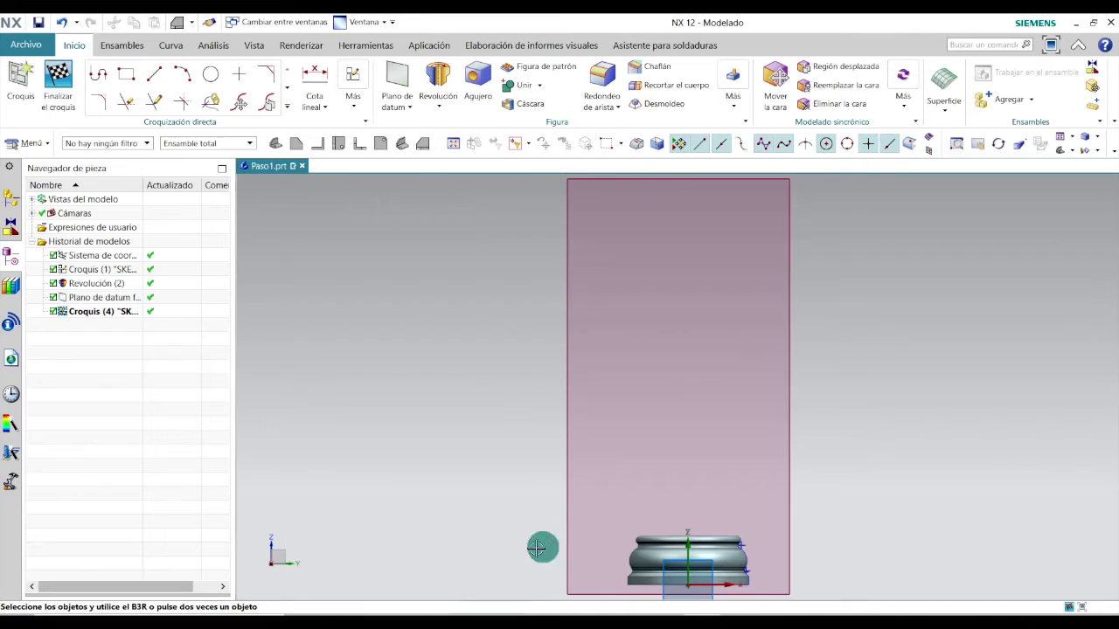
click(237, 73)
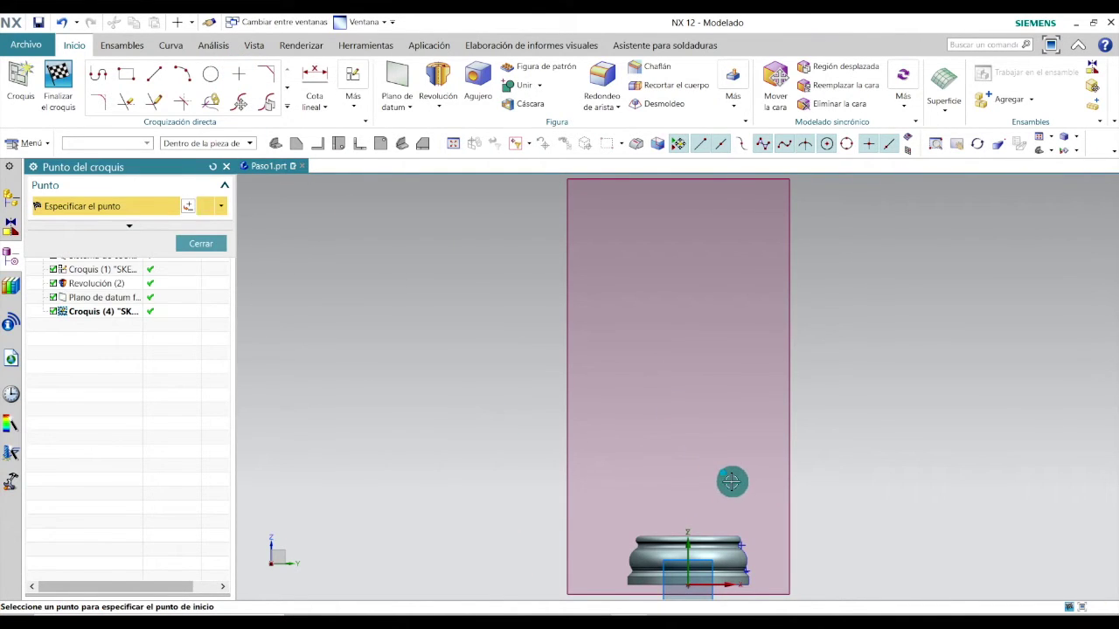
click(319, 70)
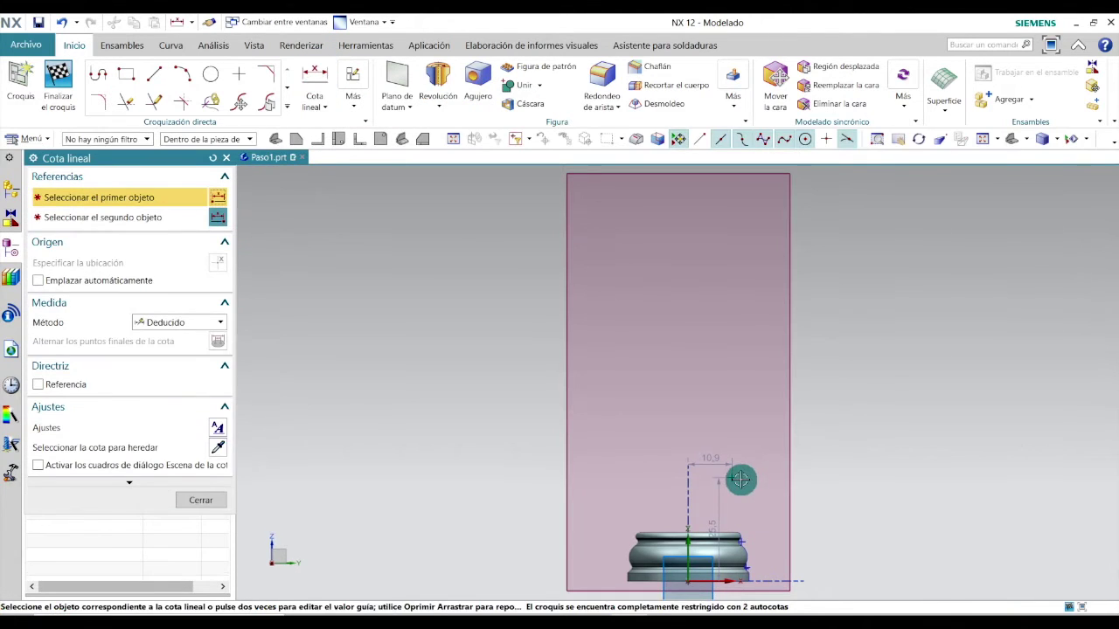
click(732, 478)
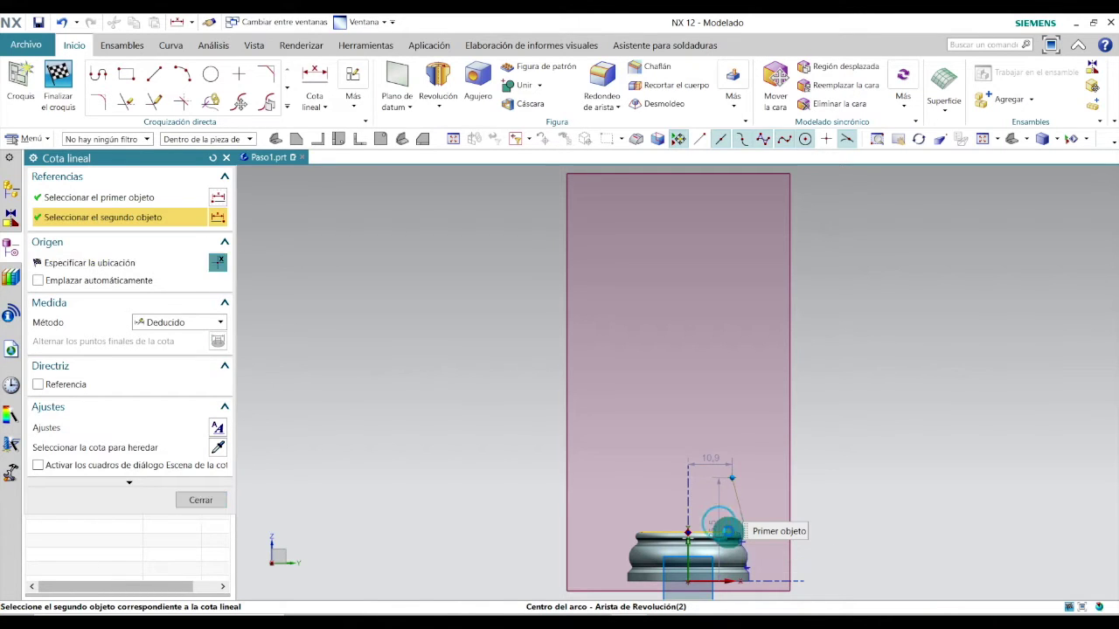
click(727, 532)
click(749, 514)
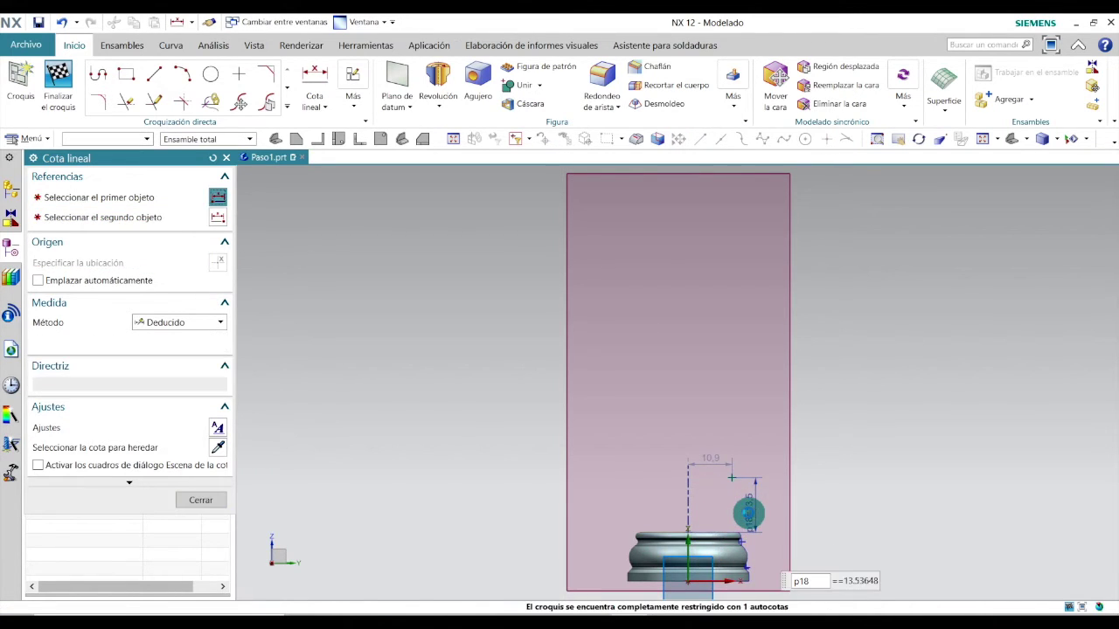
scroll(749, 514, up, 2)
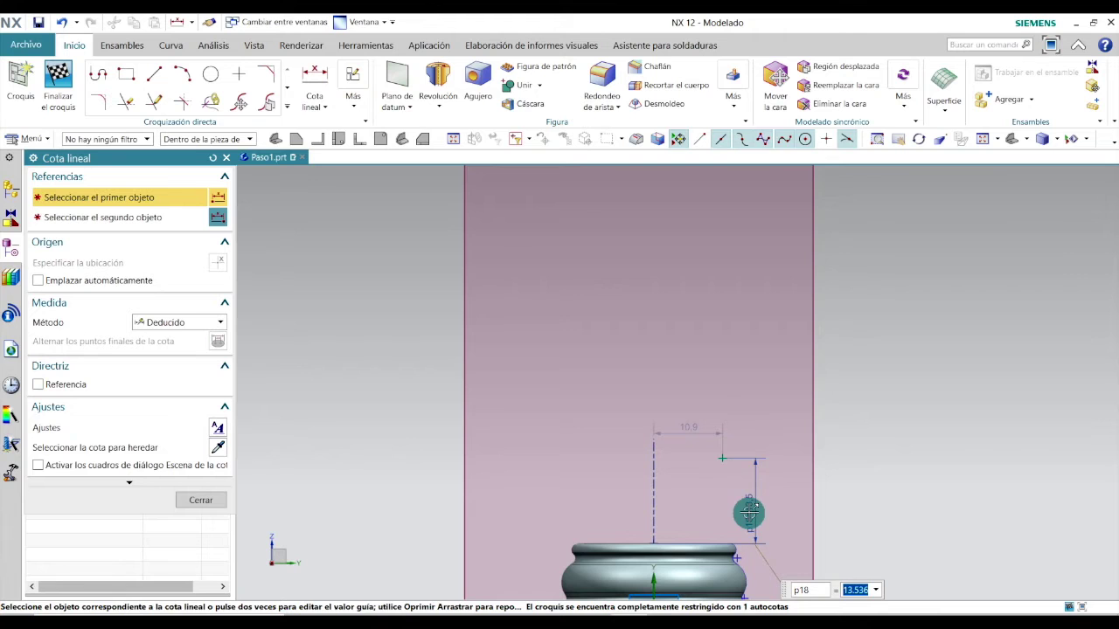
text(1)
key(Return)
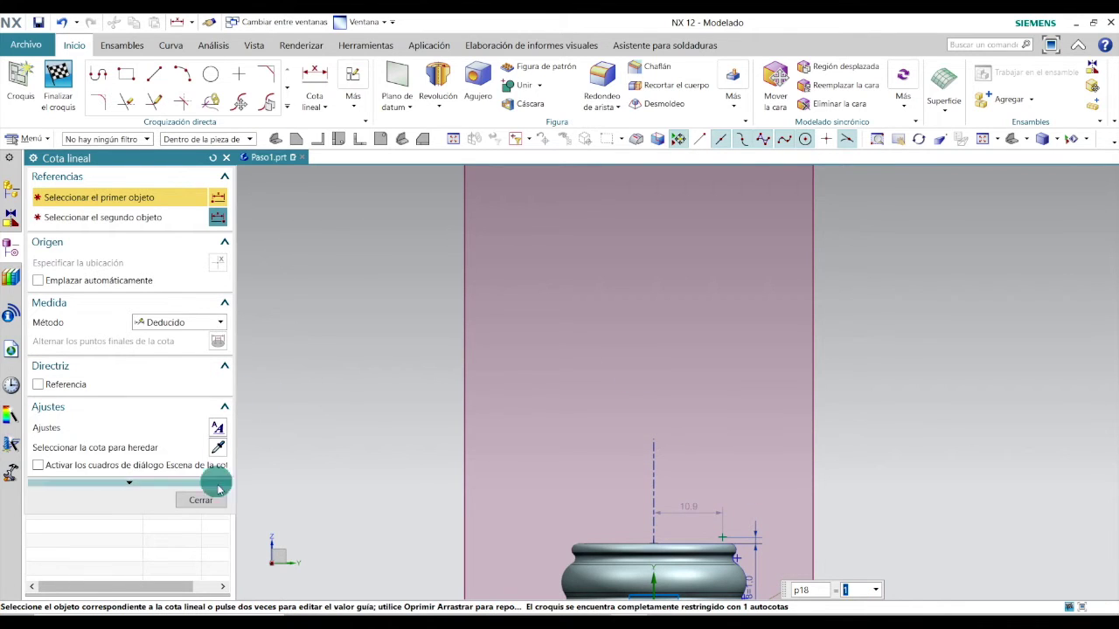
click(220, 499)
Set the point's horizontal distance from the vertical axis to 8 mm
scroll(694, 512, up, 2)
scroll(694, 513, up, 1)
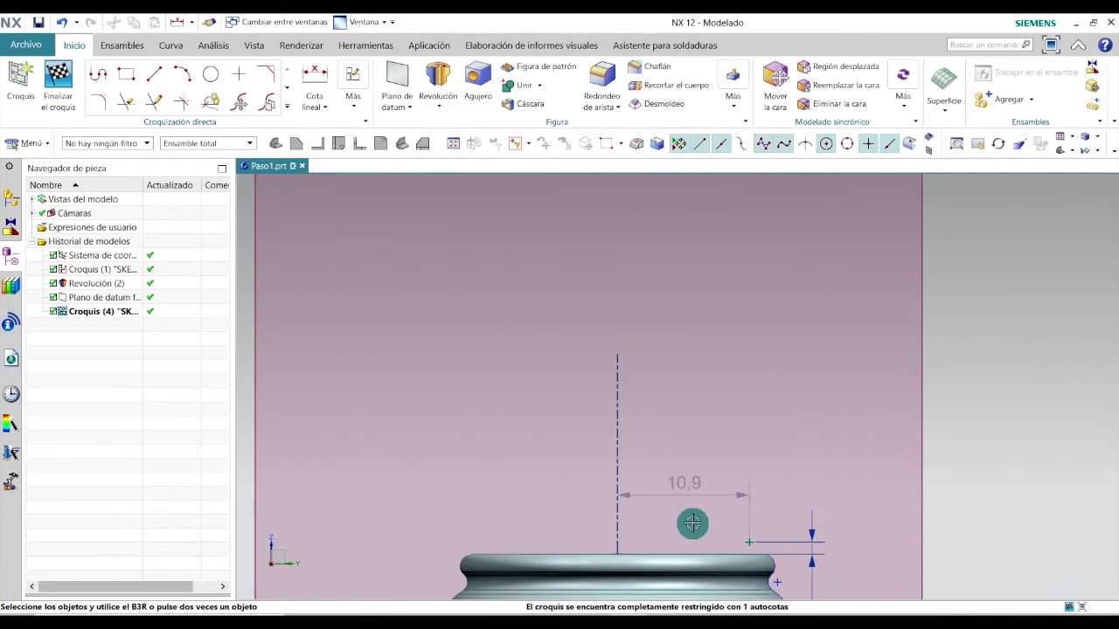
double_click(686, 483)
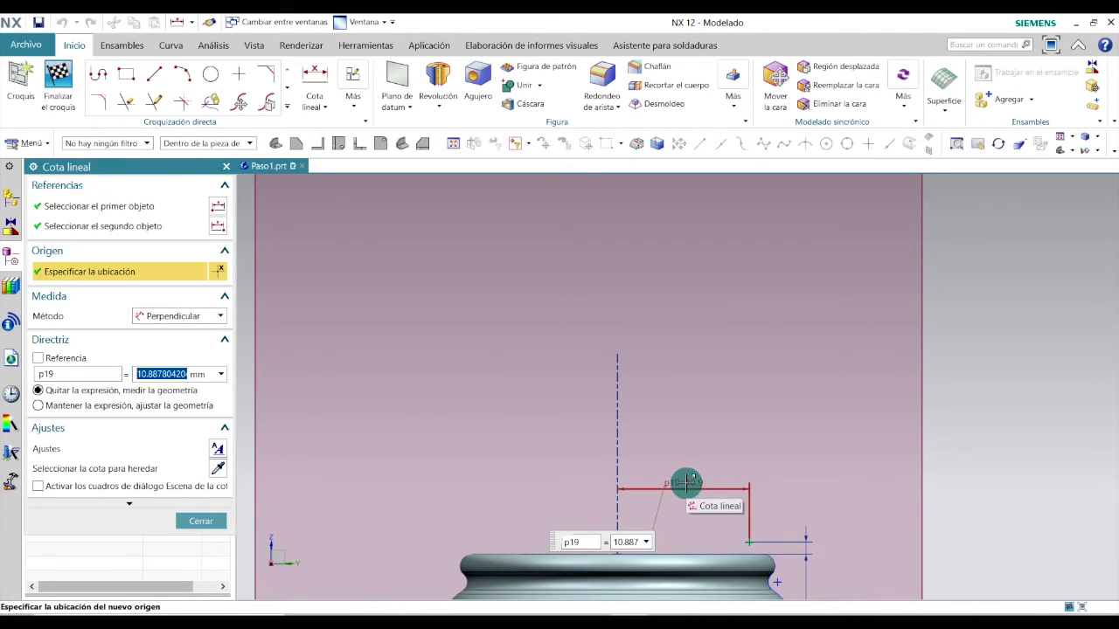
key(Return)
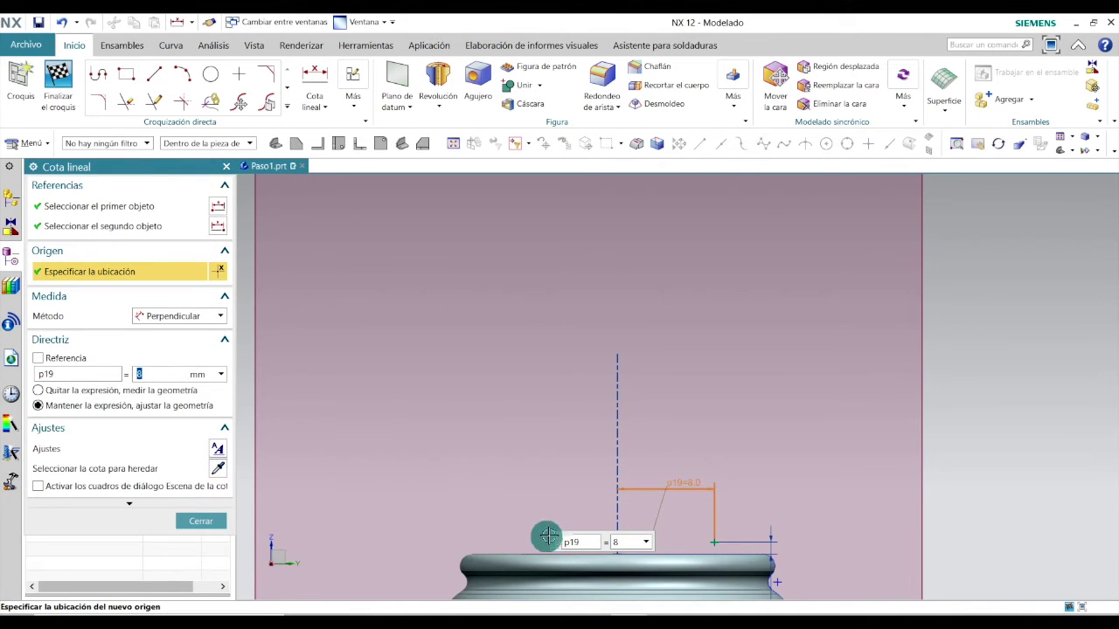
click(201, 521)
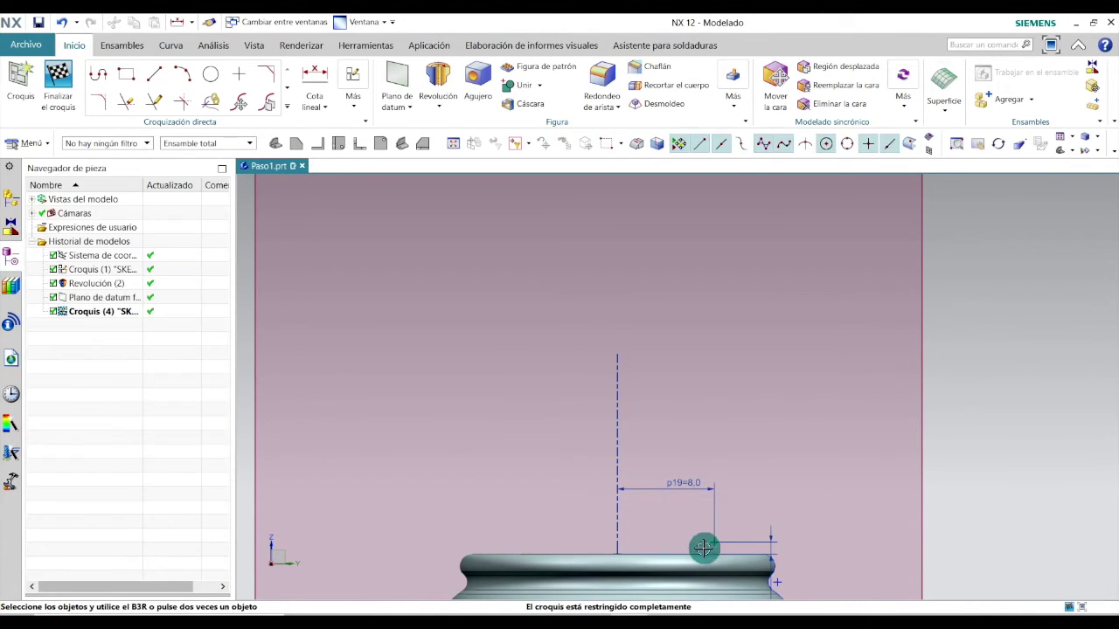
Draw a circle about 2.1 mm in diameter centred on the point above the base
scroll(718, 552, up, 3)
scroll(713, 533, down, 1)
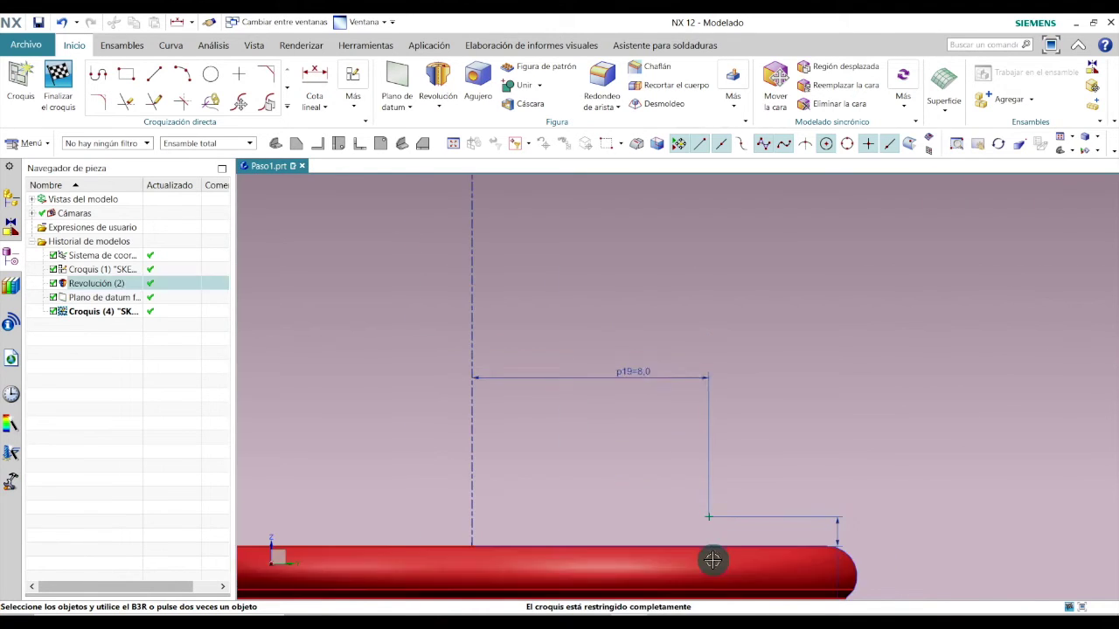
scroll(712, 557, up, 2)
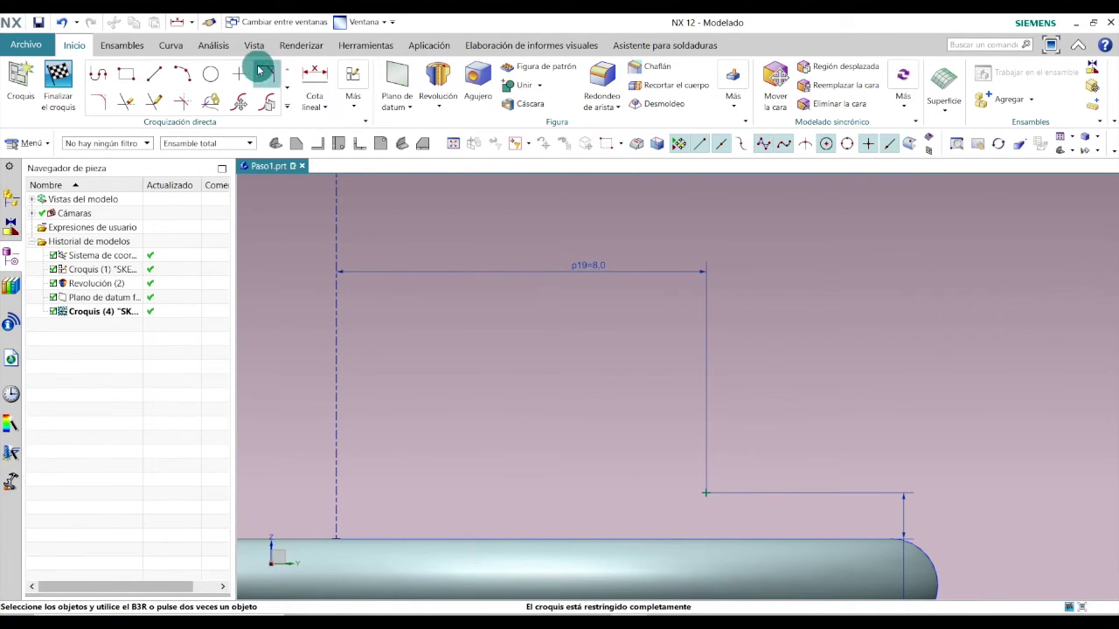
click(210, 74)
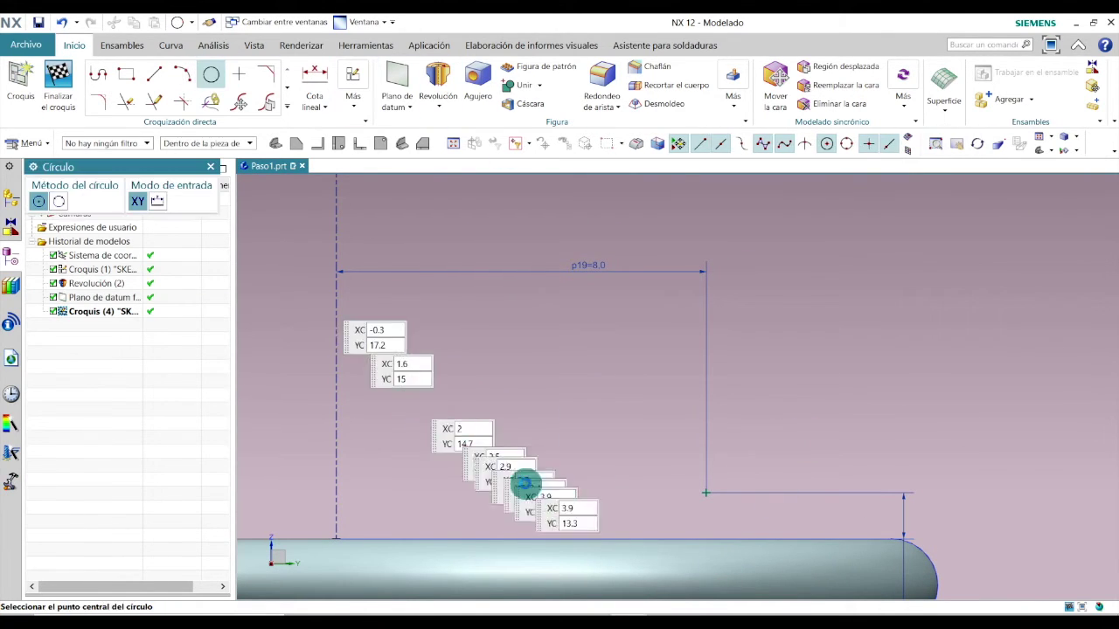
click(706, 492)
key(Escape)
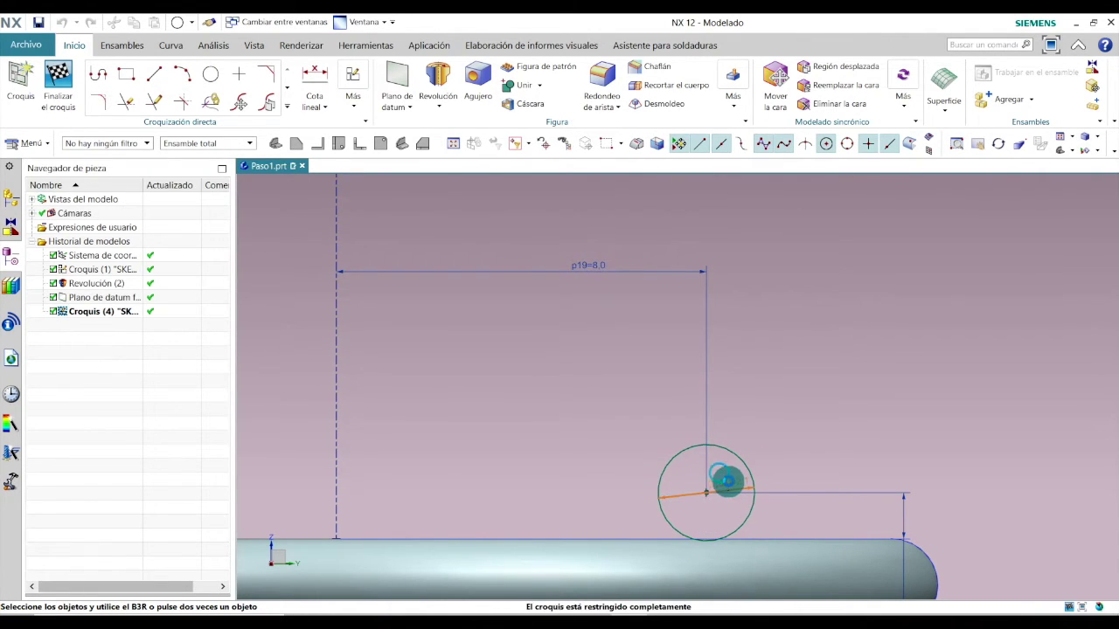
Set the diameter of the circle above the base to 5 mm
double_click(726, 480)
text(5)
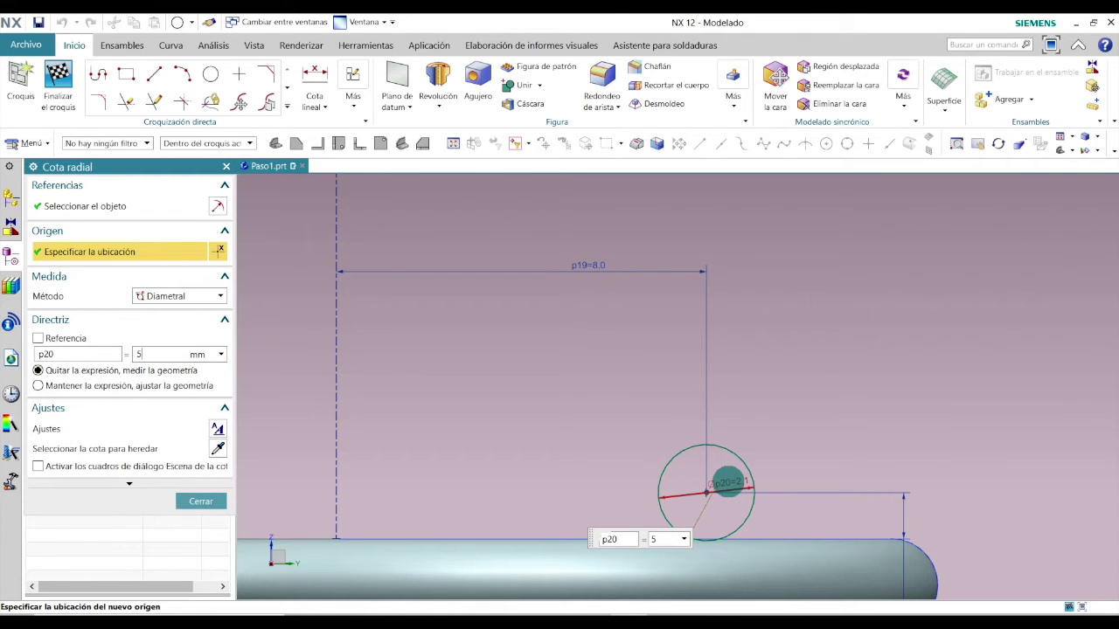
key(Return)
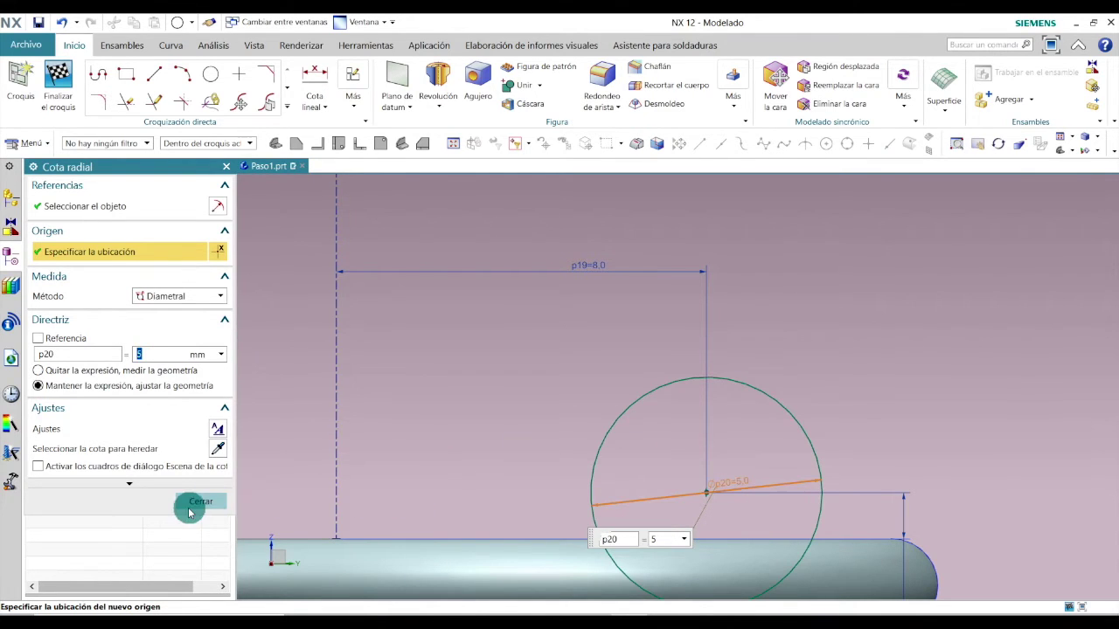
click(199, 502)
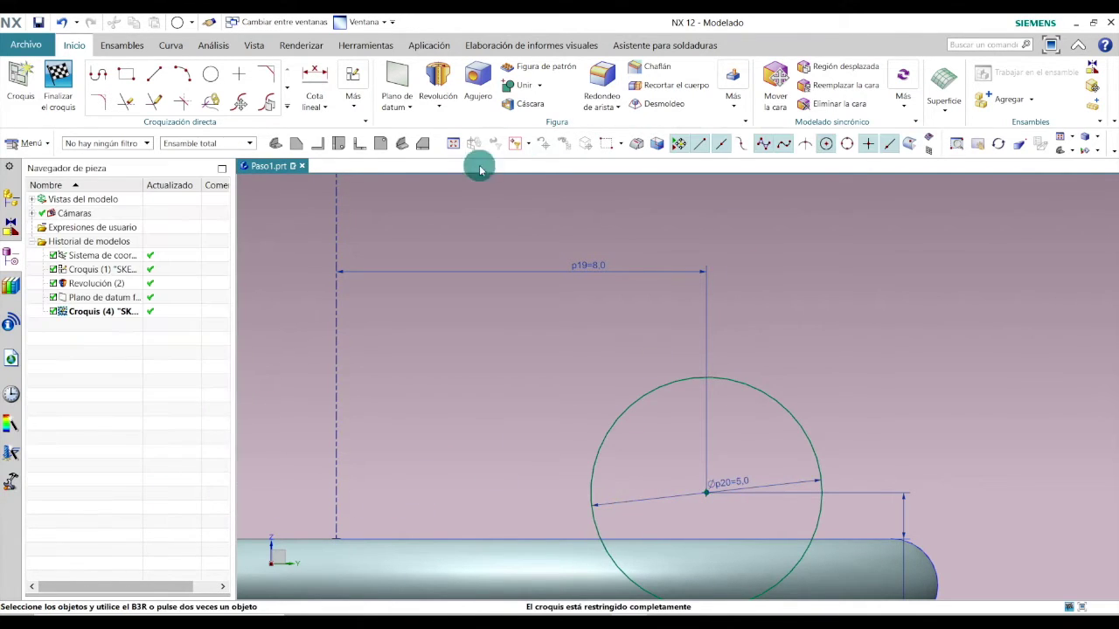
Check the large arc's centre in the queen drawing and place a sketch point about 16.1 mm from the axis and 39.2 mm above the circle's centre
click(424, 142)
key(alt+Tab)
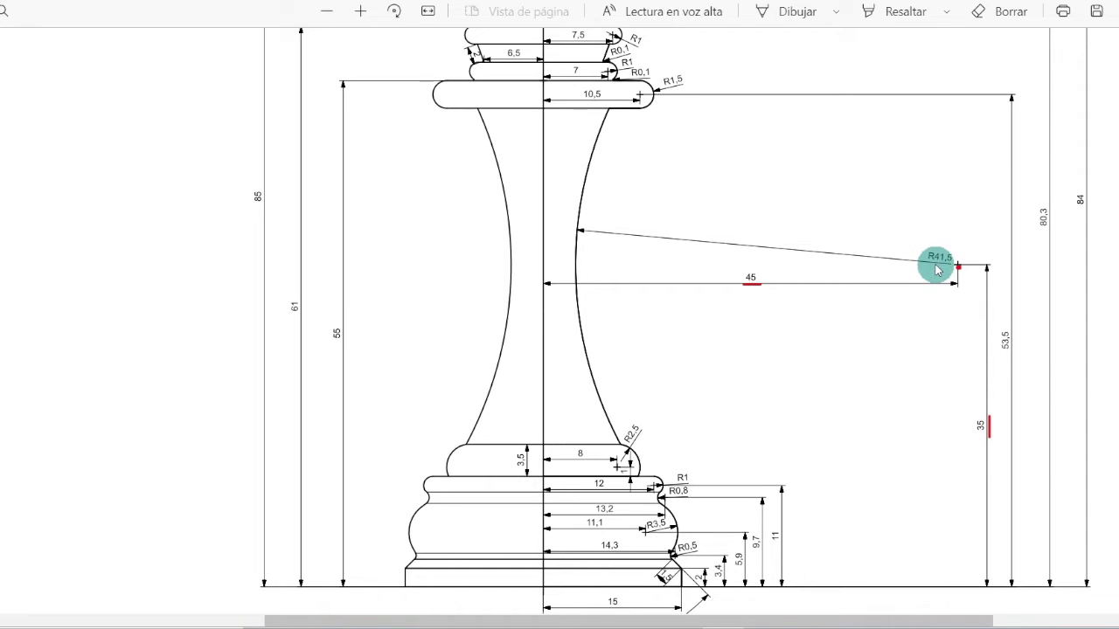
key(alt+Tab)
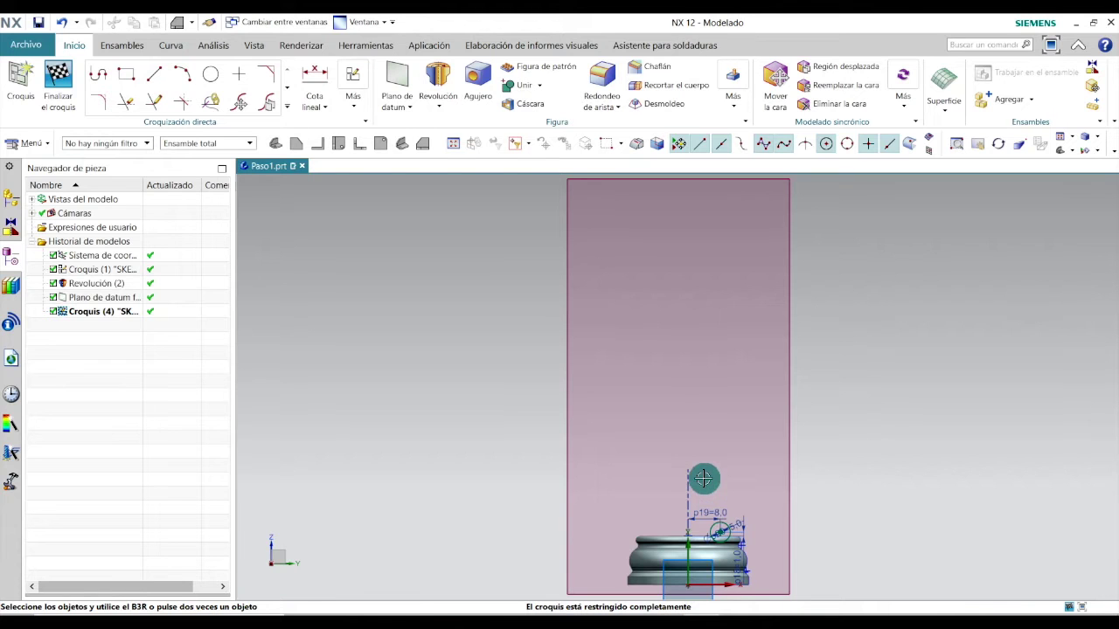
click(238, 75)
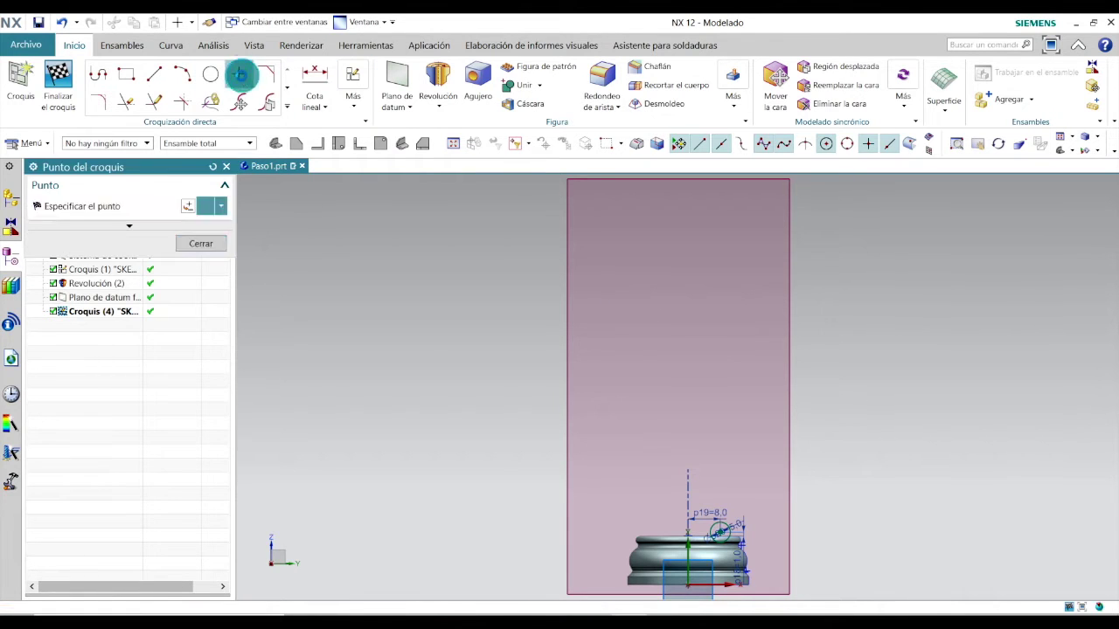
click(752, 374)
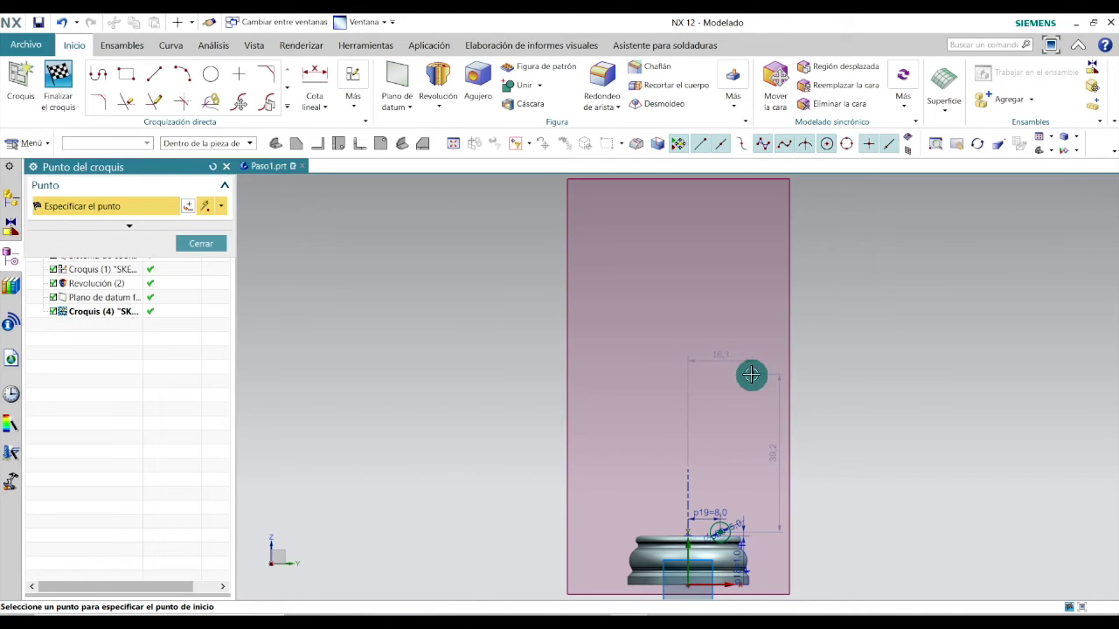
middle_click(752, 374)
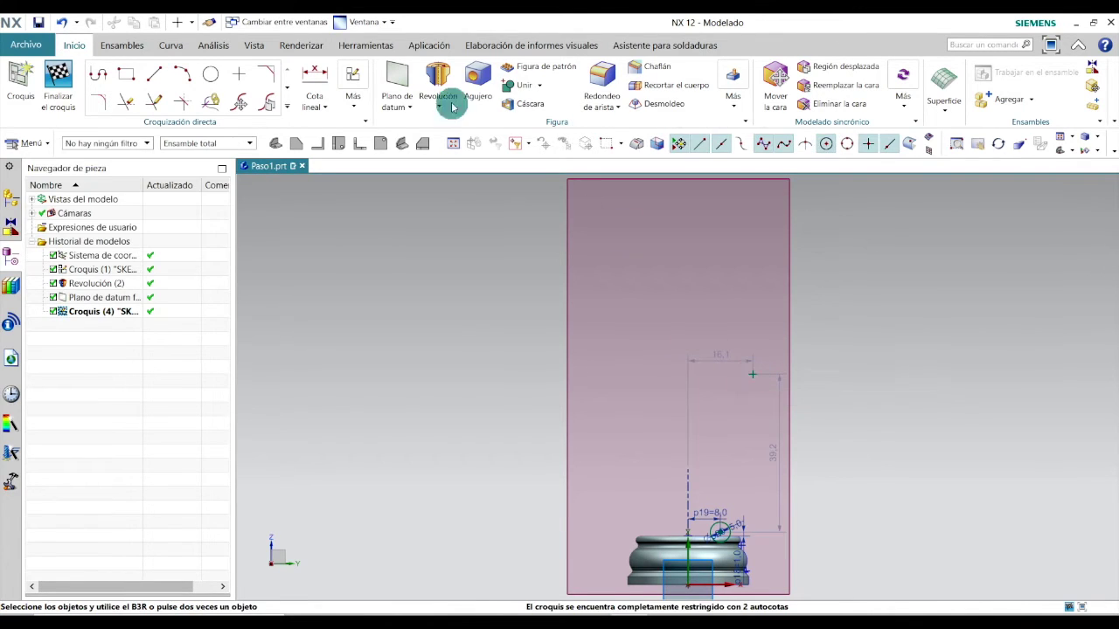
Dimension the new point's height above the sketch's horizontal axis as 35 mm
click(315, 80)
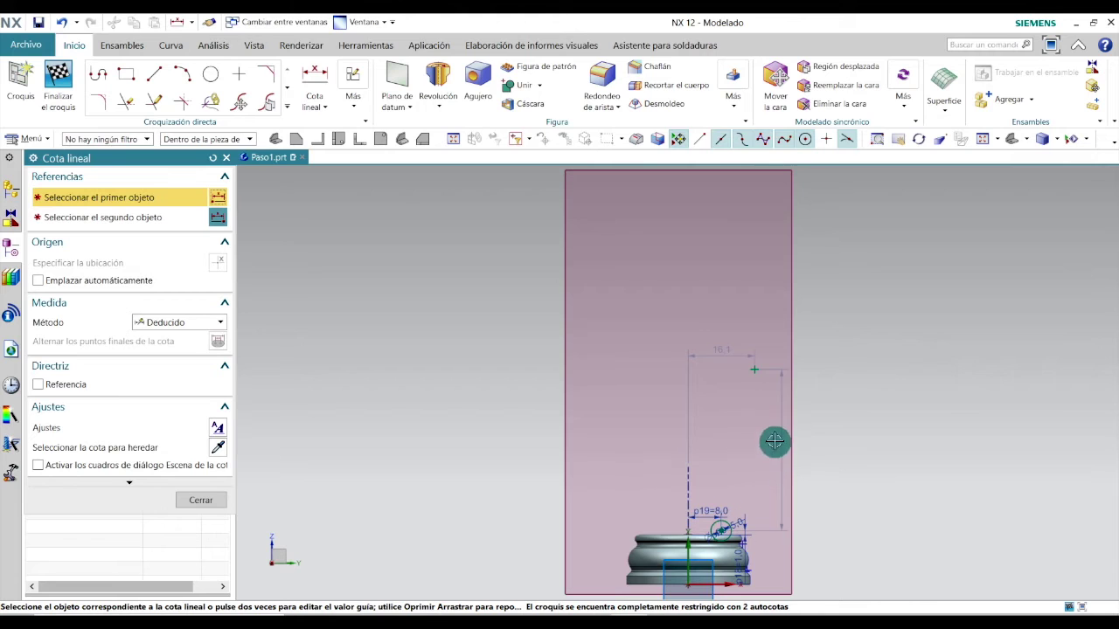
click(756, 369)
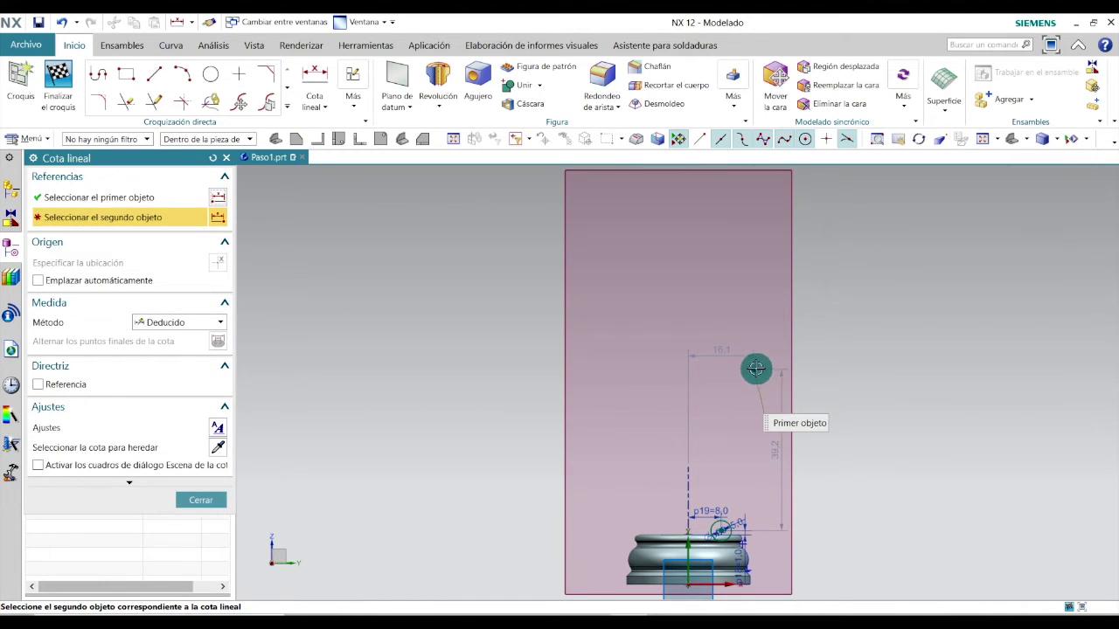
click(735, 584)
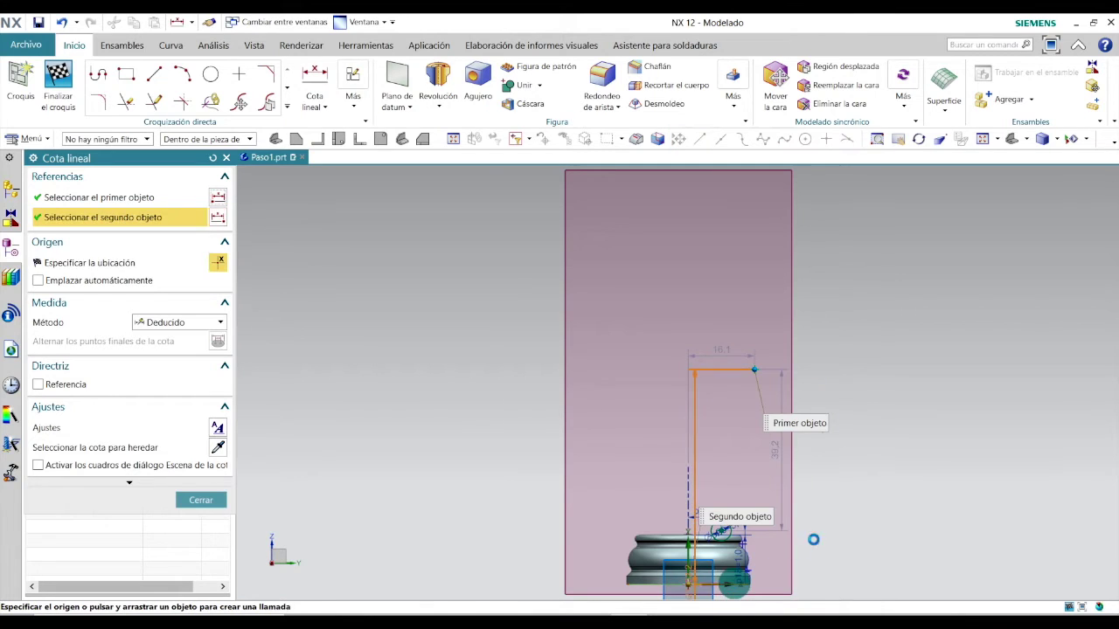
click(840, 470)
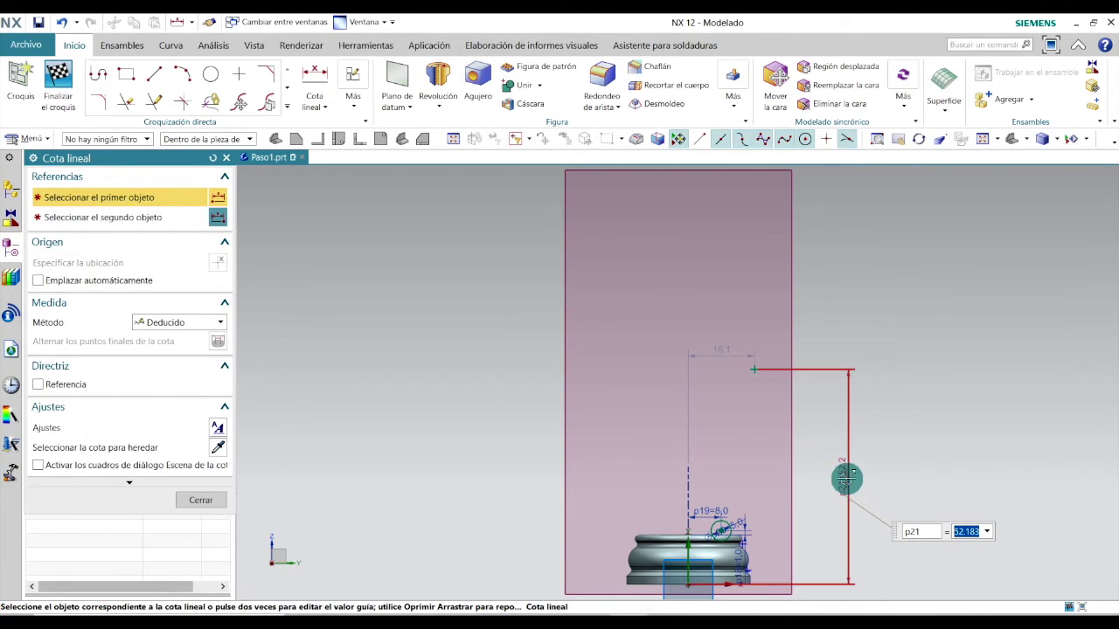
key(Return)
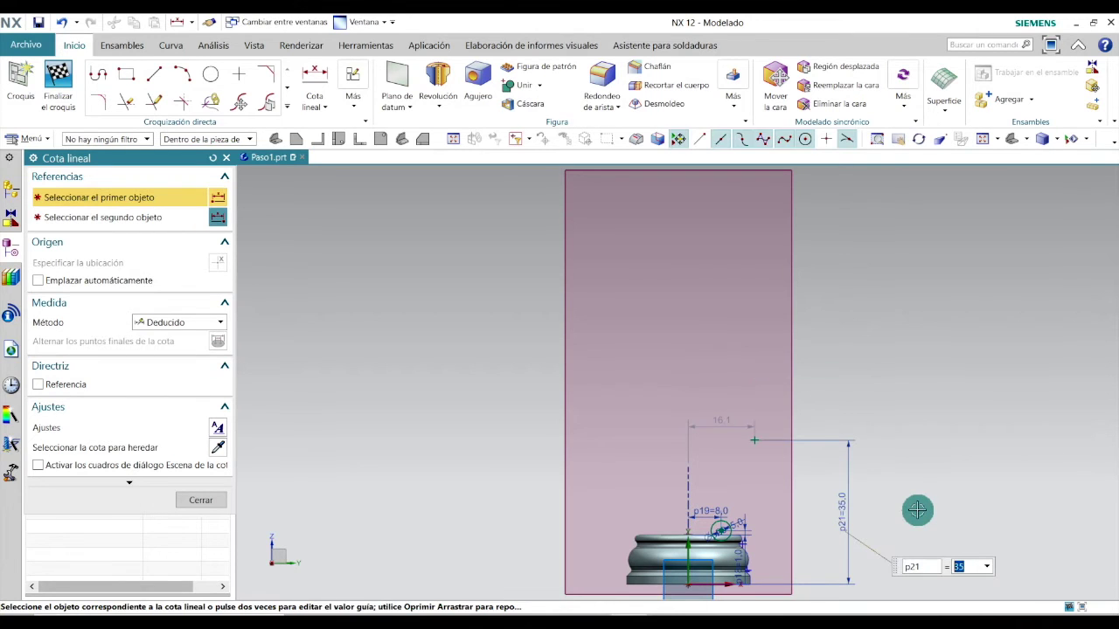
click(196, 501)
Set the upper point's horizontal distance from the vertical axis to 45 mm and reposition the dimension text
click(315, 77)
click(720, 425)
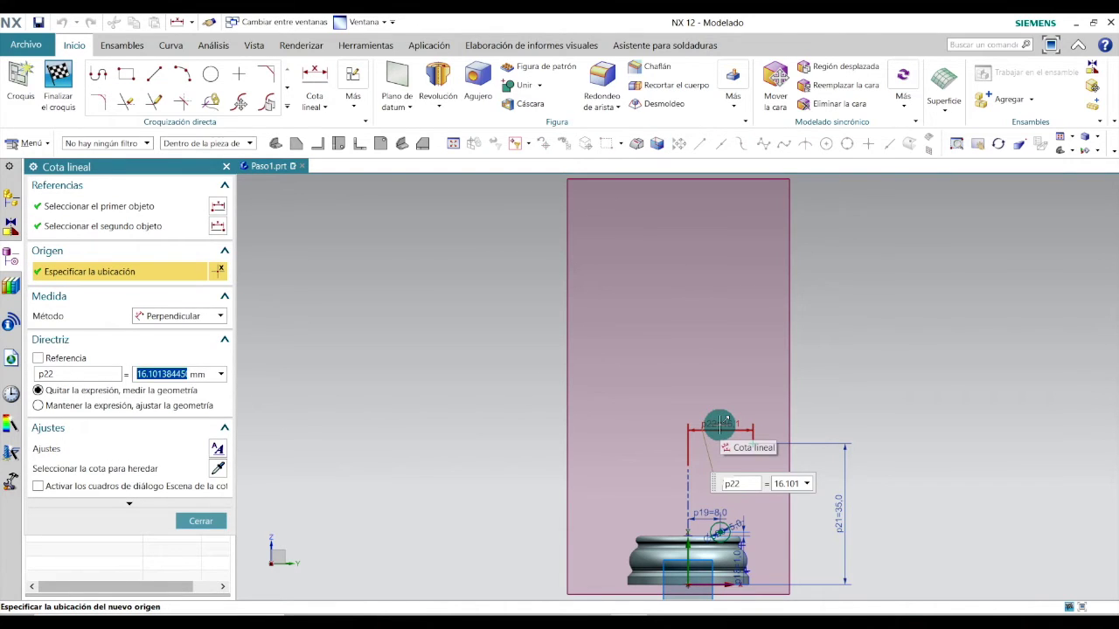
text(45)
key(Return)
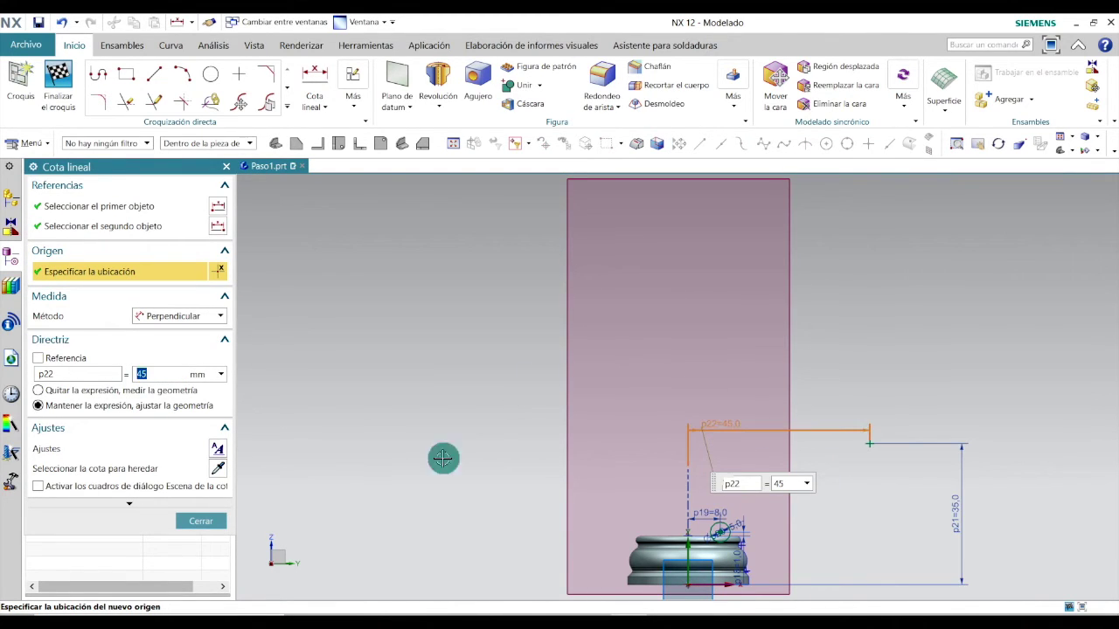
click(203, 521)
drag(730, 425, 803, 425)
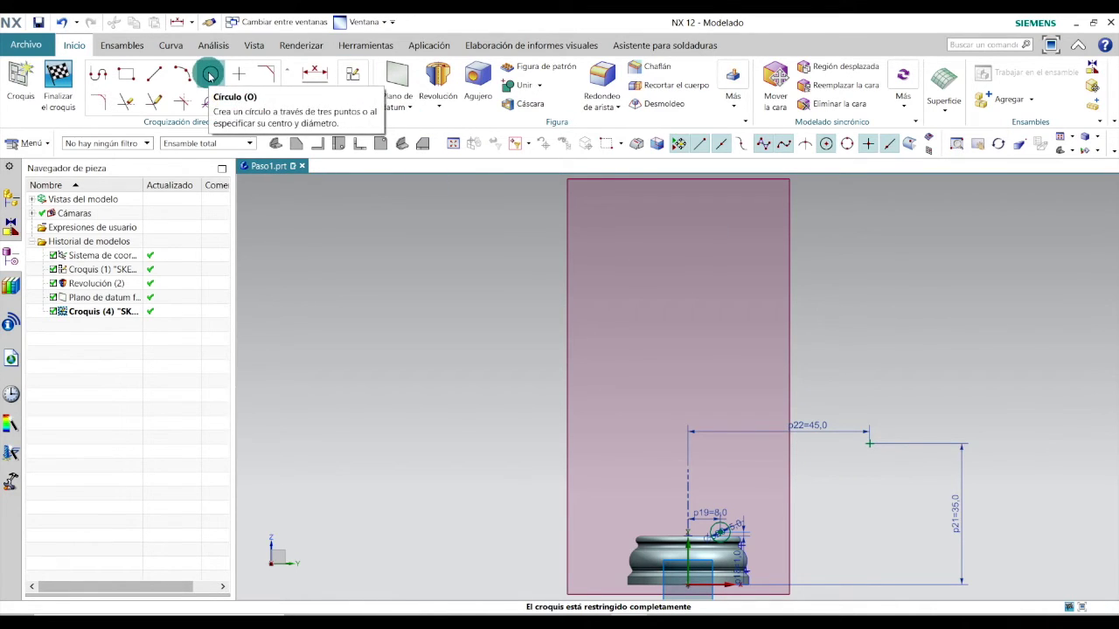
Draw a circle about 42 mm in diameter centred on the sketch point 45 mm from the vertical axis
click(209, 74)
click(869, 443)
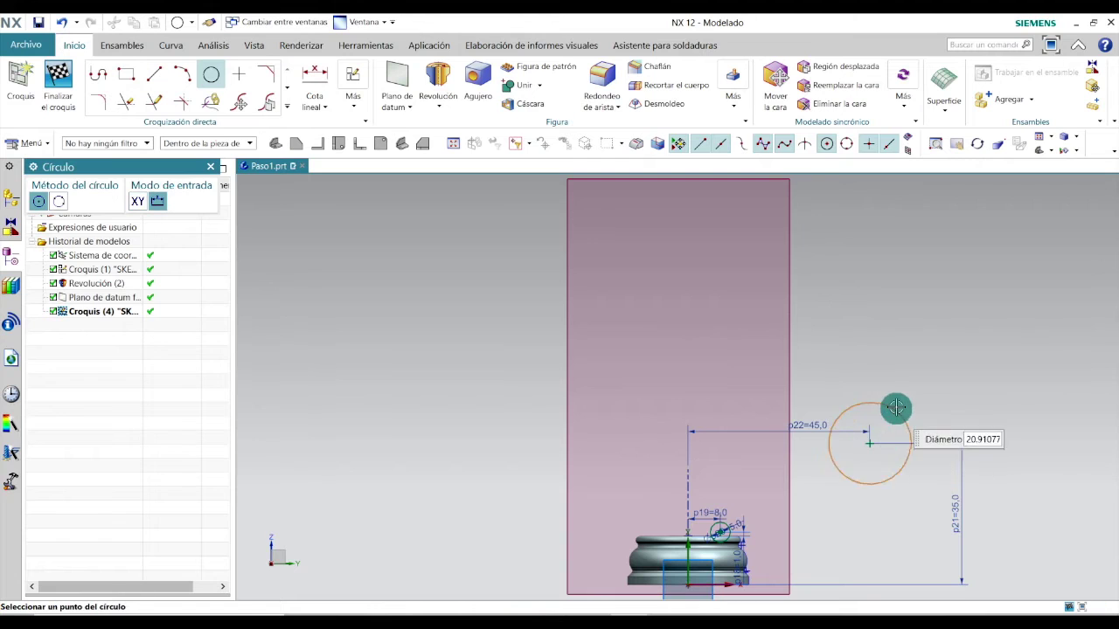
click(901, 372)
key(Escape)
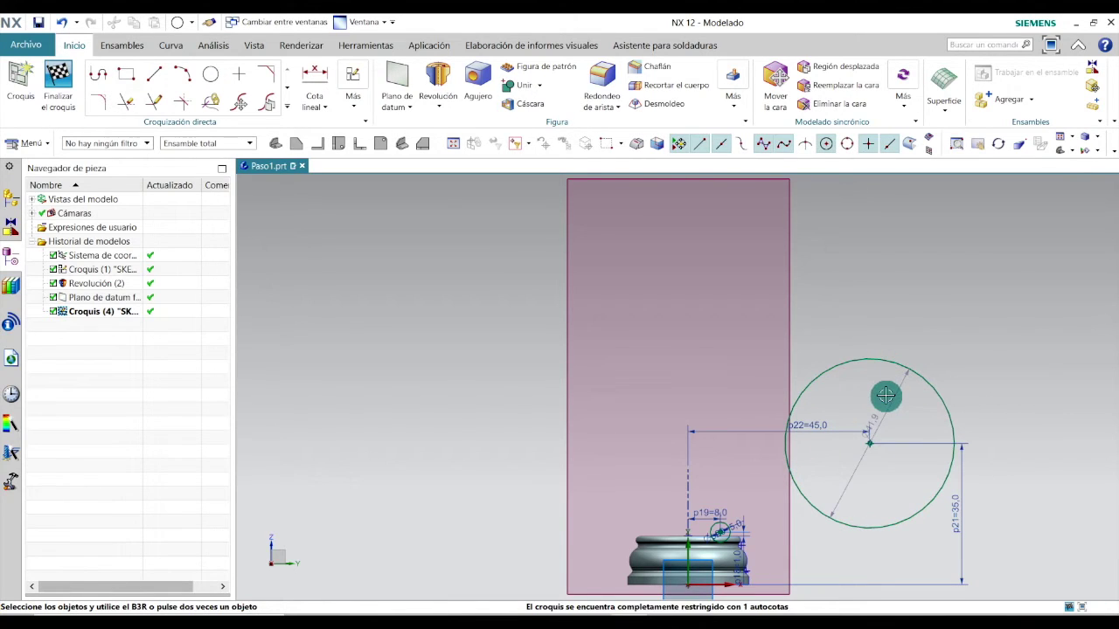
Set the diameter of the new large circle to 83 mm
click(845, 472)
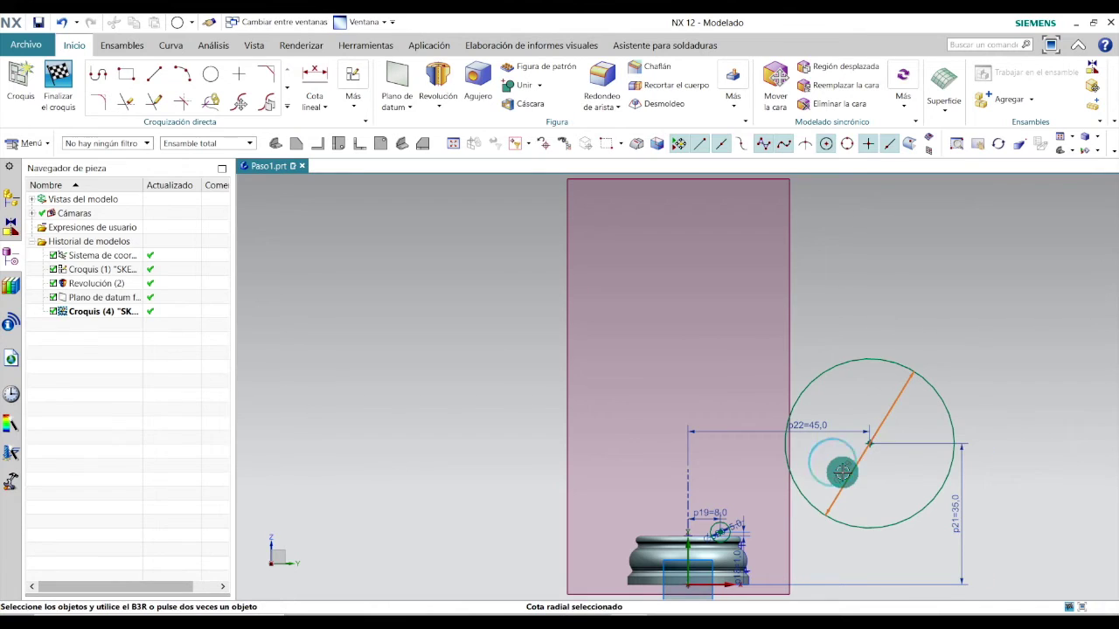
double_click(845, 473)
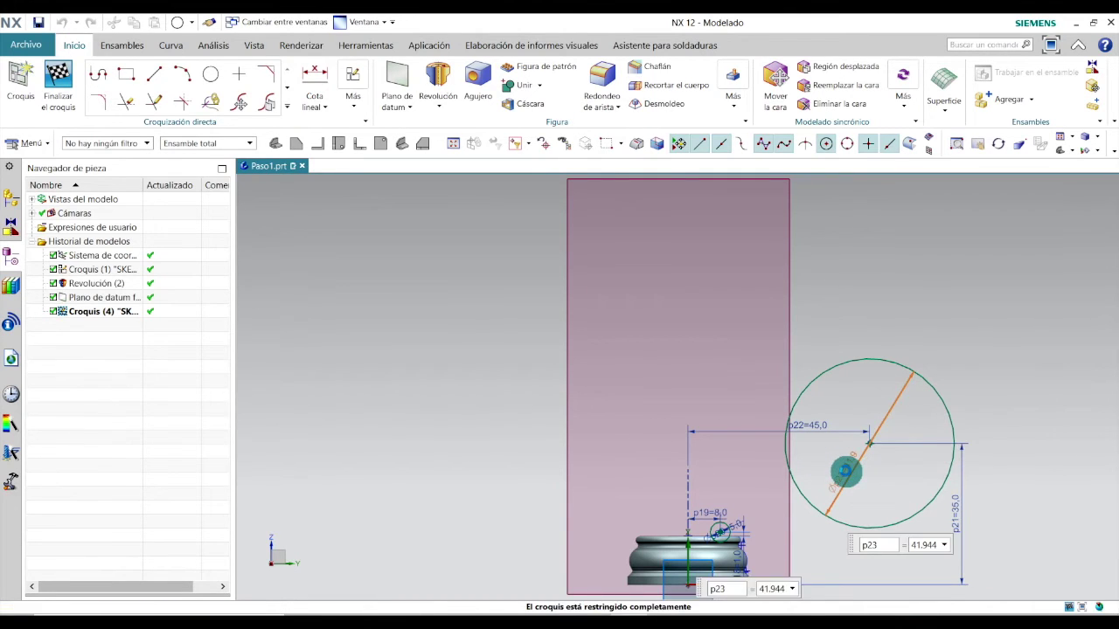
key(Return)
click(201, 501)
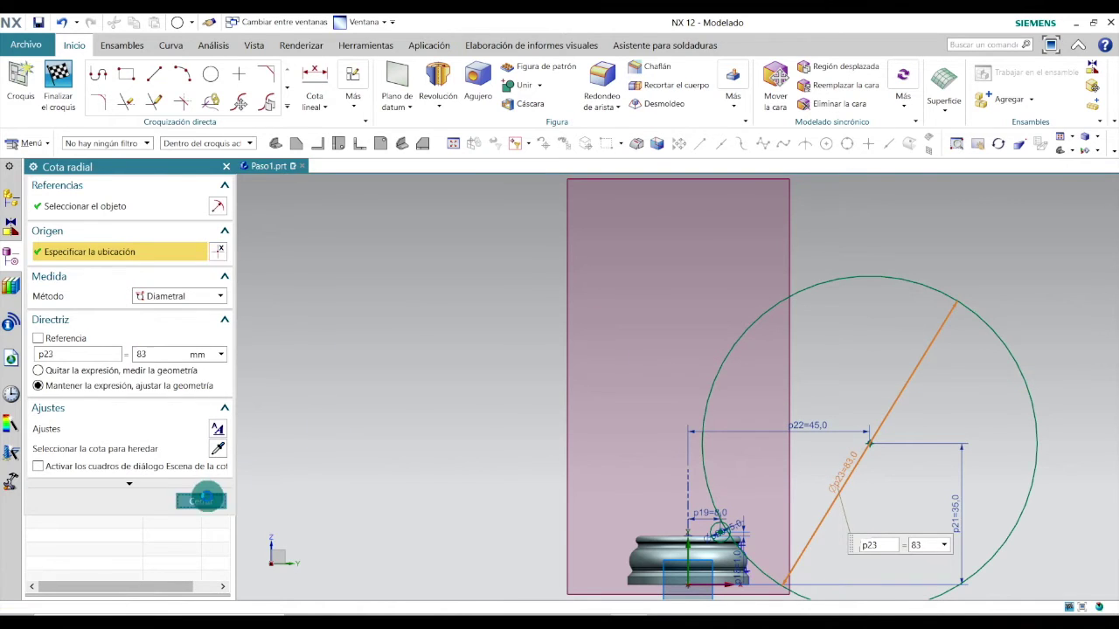
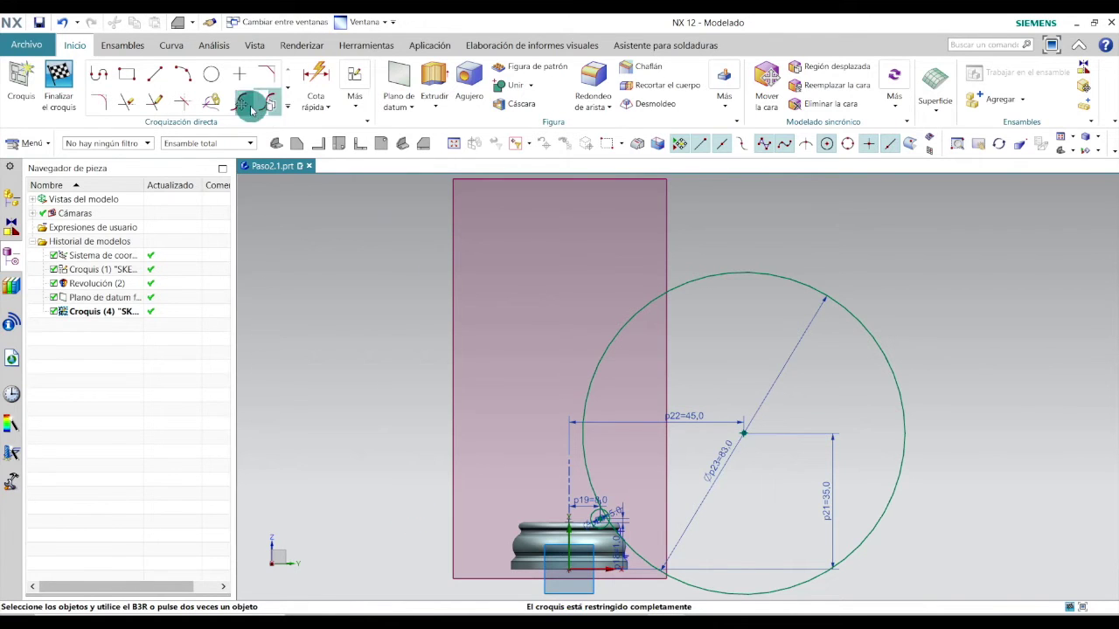
Place a sketch point about 10.2 mm from the vertical axis and dimension its height above the horizontal axis as 53.5 mm
click(238, 81)
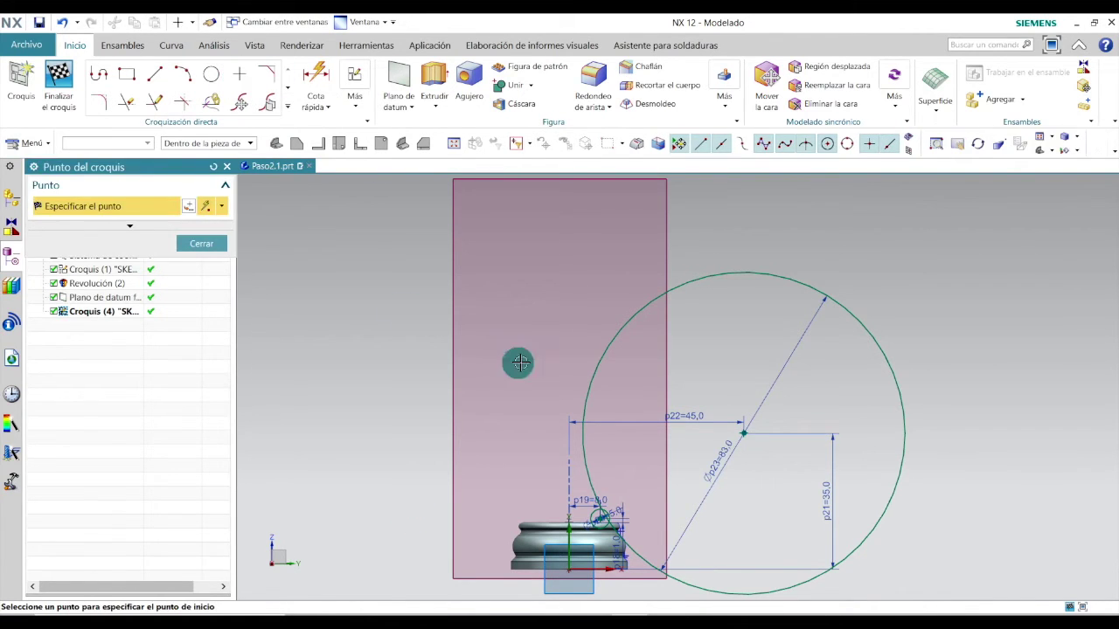
click(608, 303)
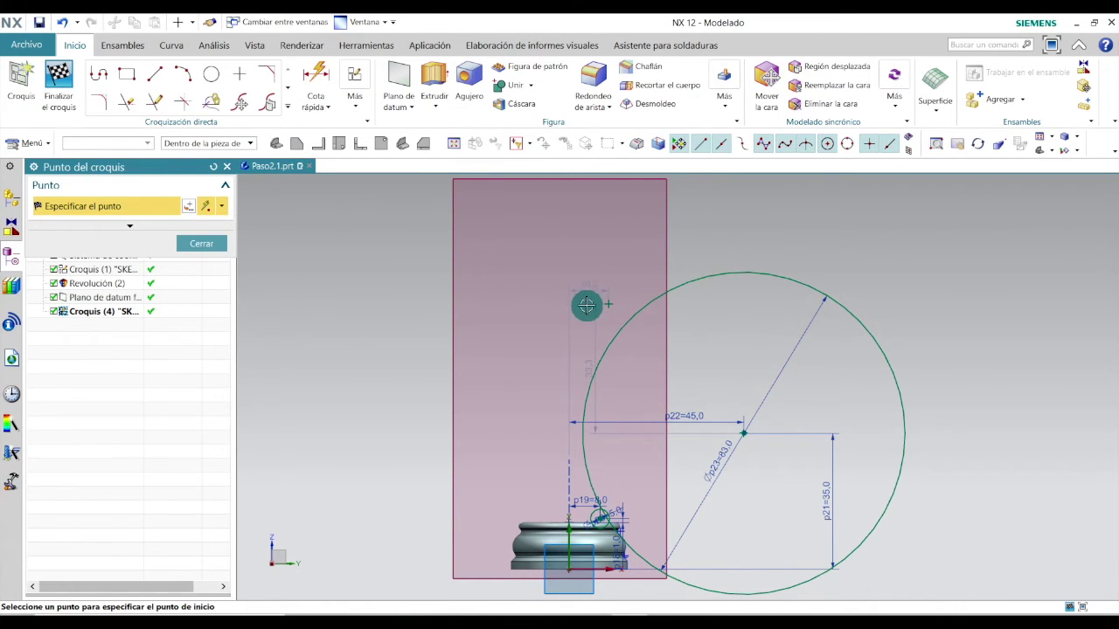
click(323, 106)
click(341, 161)
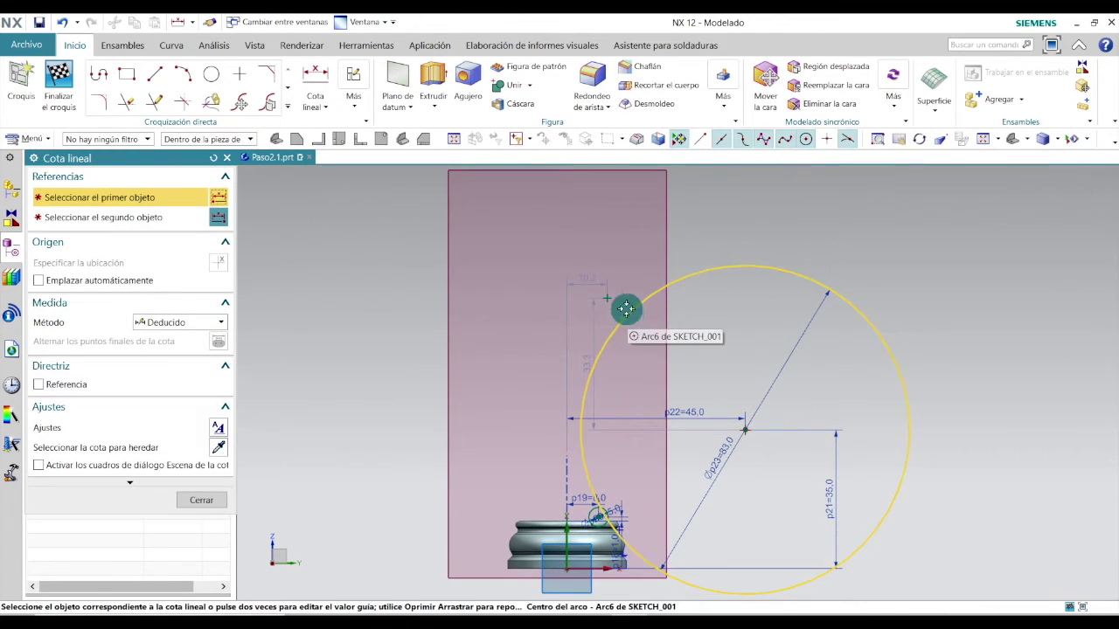
click(607, 299)
click(604, 569)
click(961, 410)
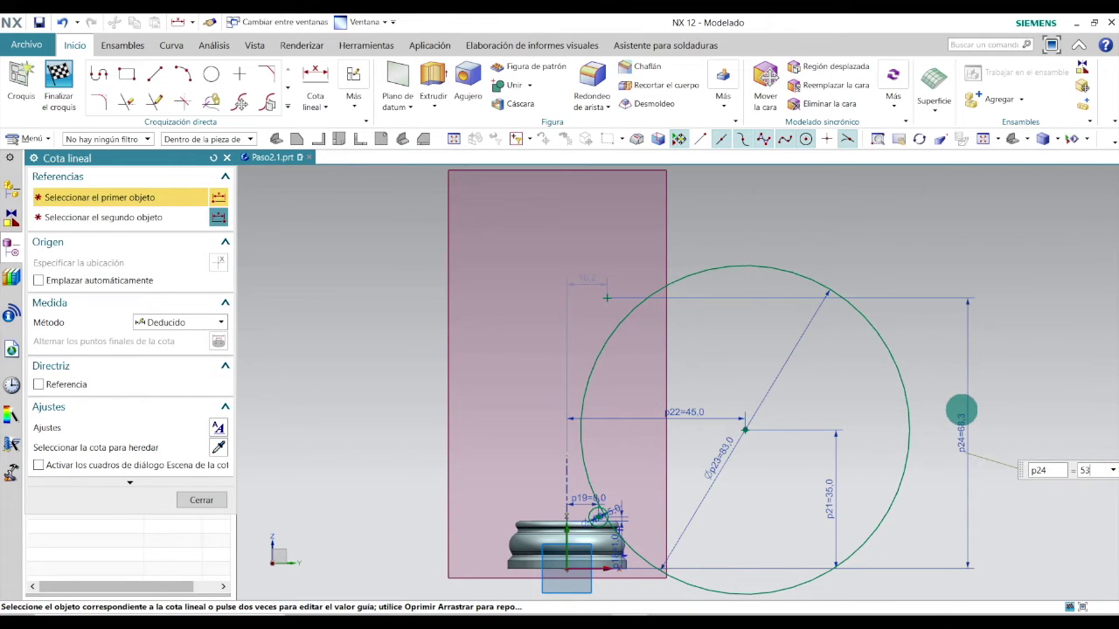
text(53.5)
key(Return)
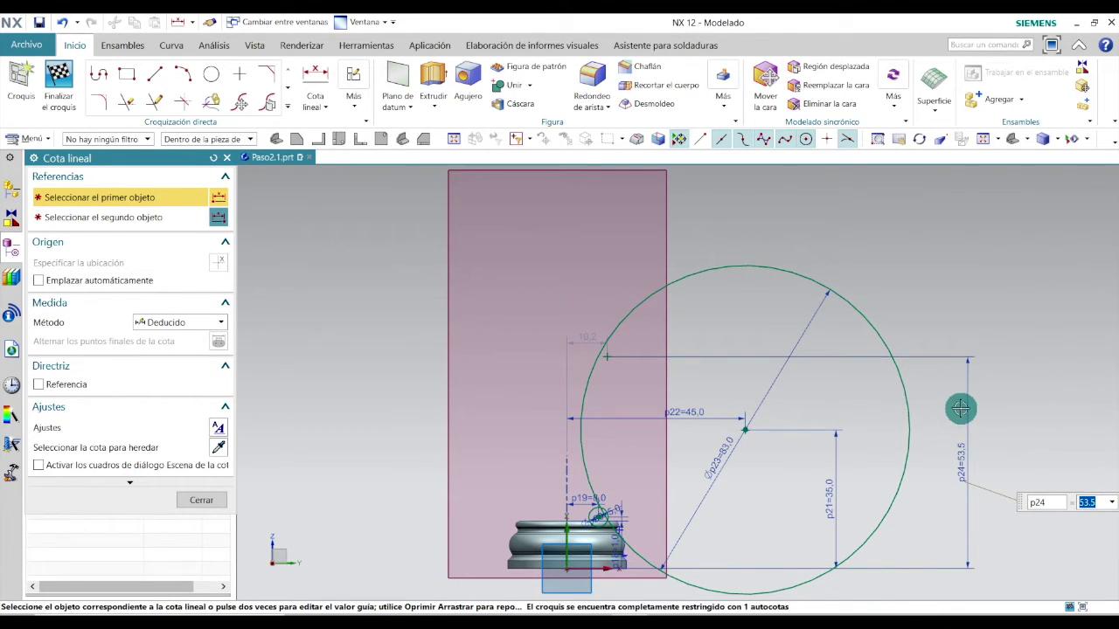
key(Escape)
Set the new point's horizontal distance from the vertical axis to 10.5 mm
scroll(599, 365, up, 3)
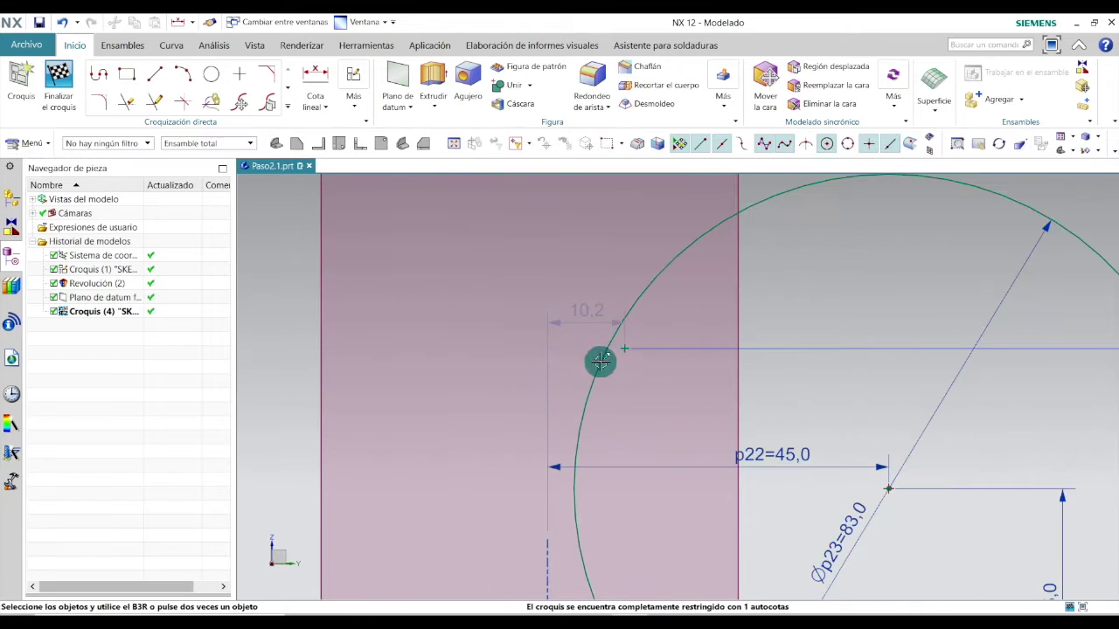
click(594, 308)
click(593, 309)
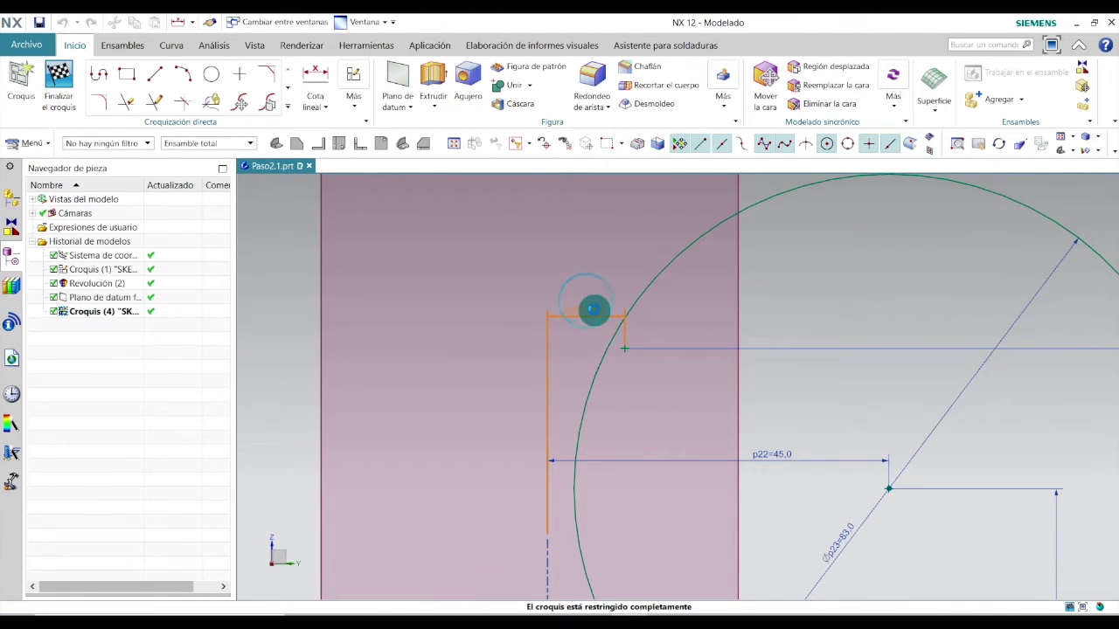
double_click(593, 308)
text(10)
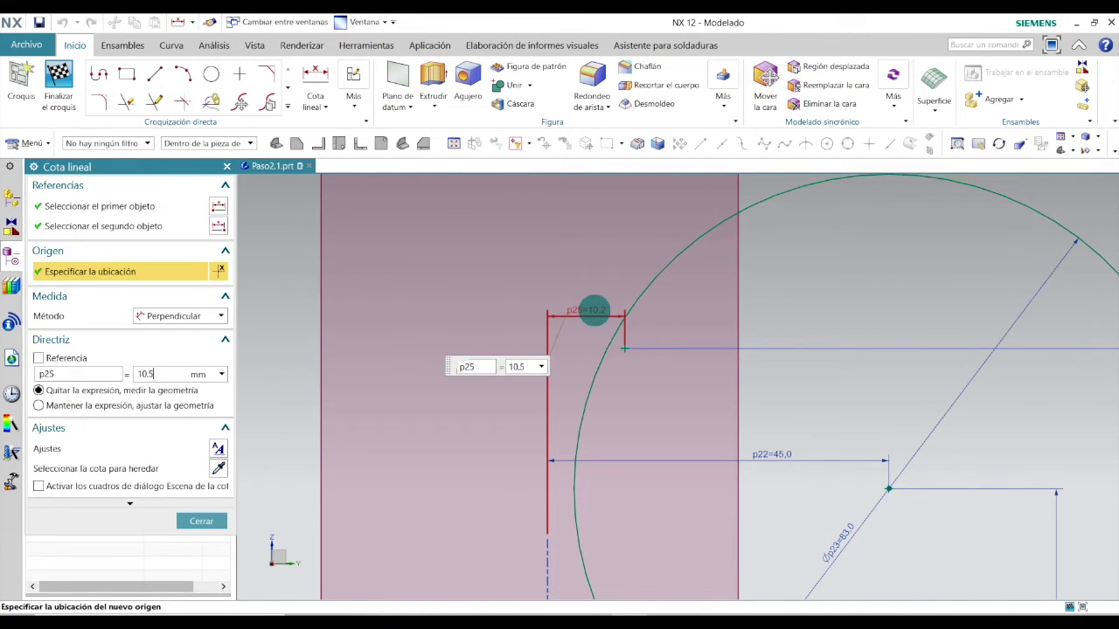
text(.5)
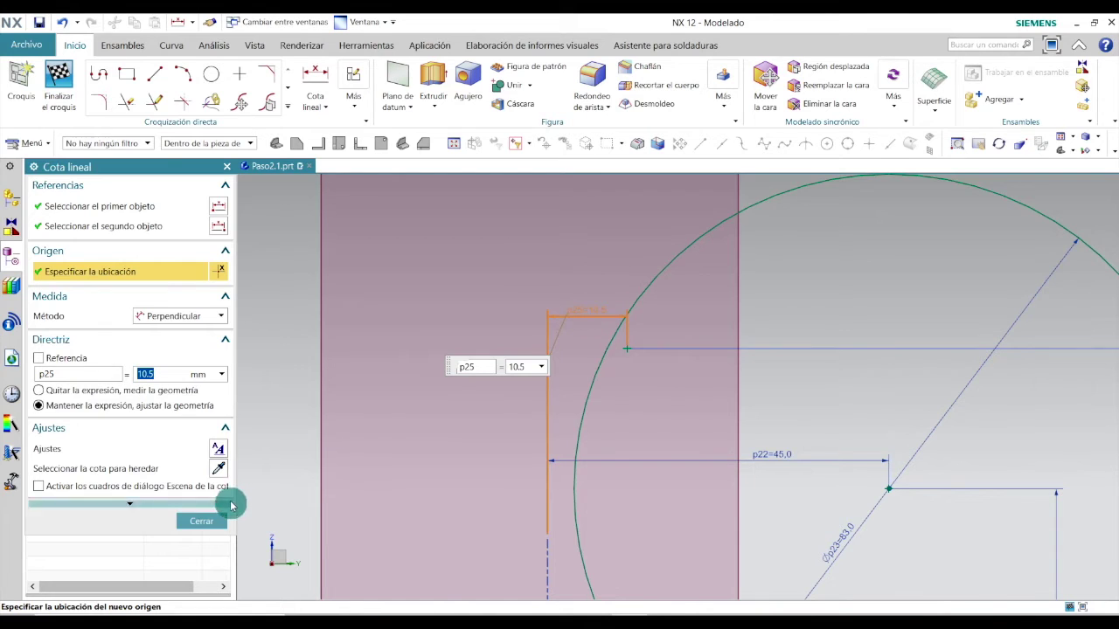
click(210, 521)
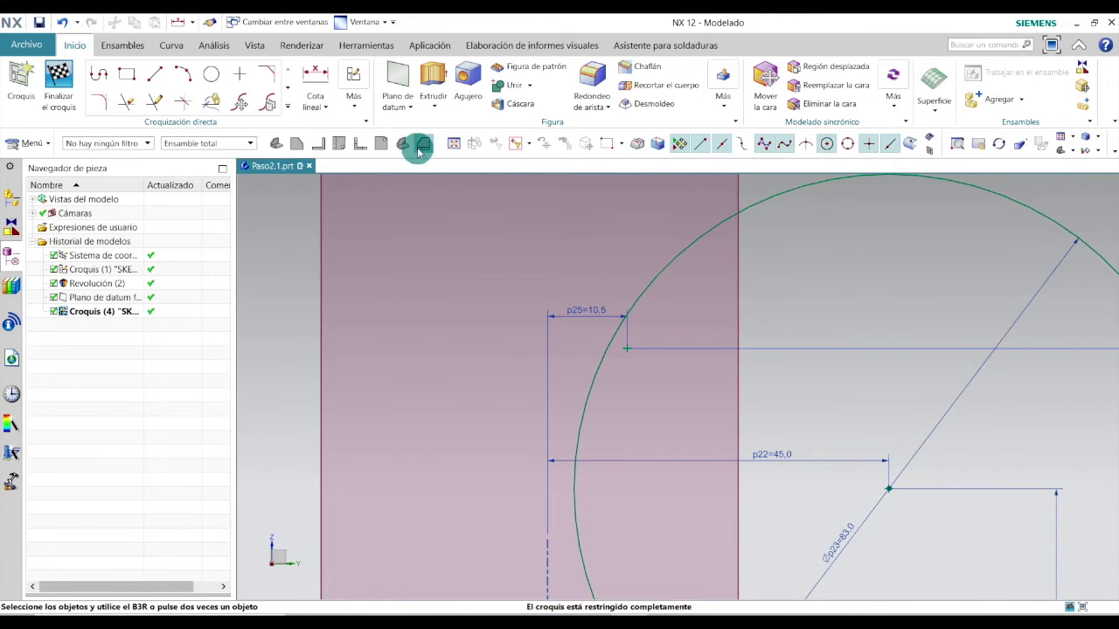
Draw a small circle centred on the point 10.5 mm from the vertical axis, beside the large circle's curve
scroll(492, 299, up, 2)
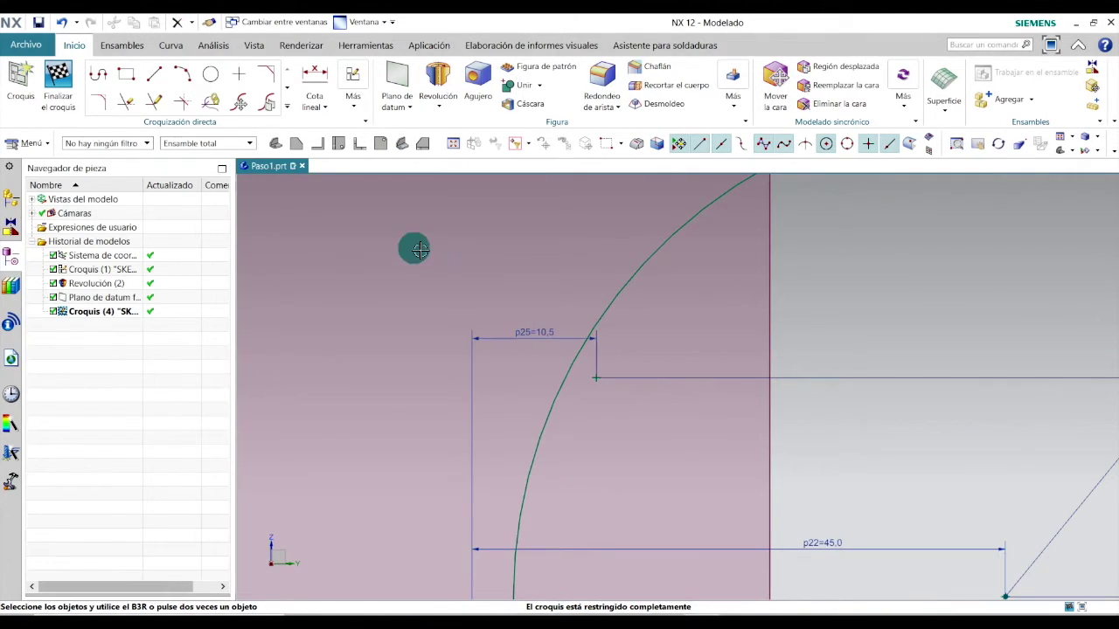
click(213, 75)
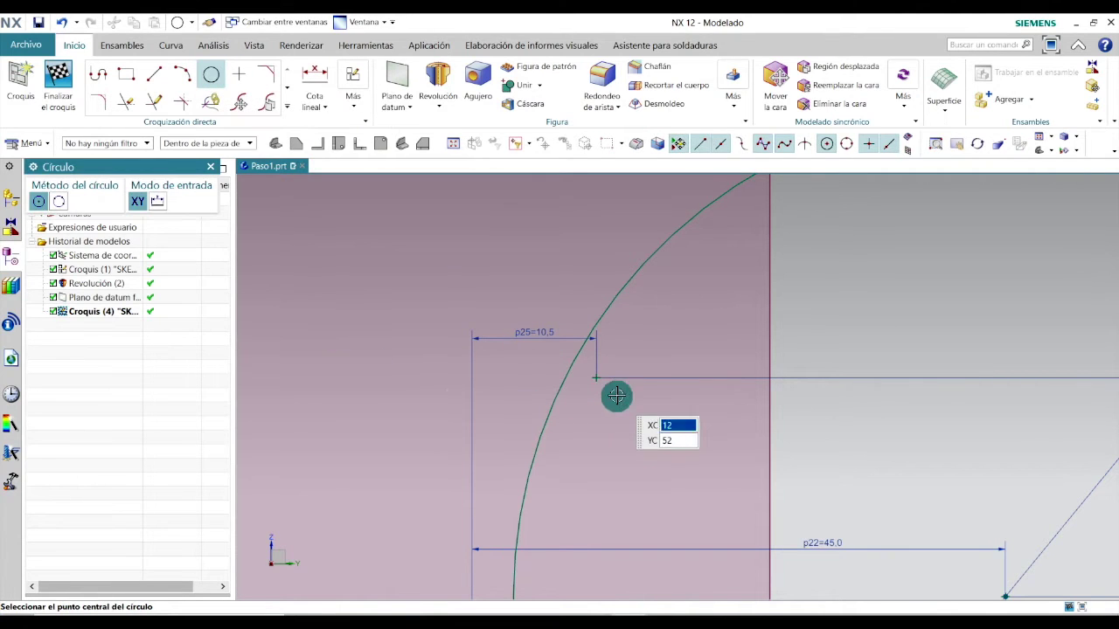
click(596, 378)
scroll(603, 377, up, 2)
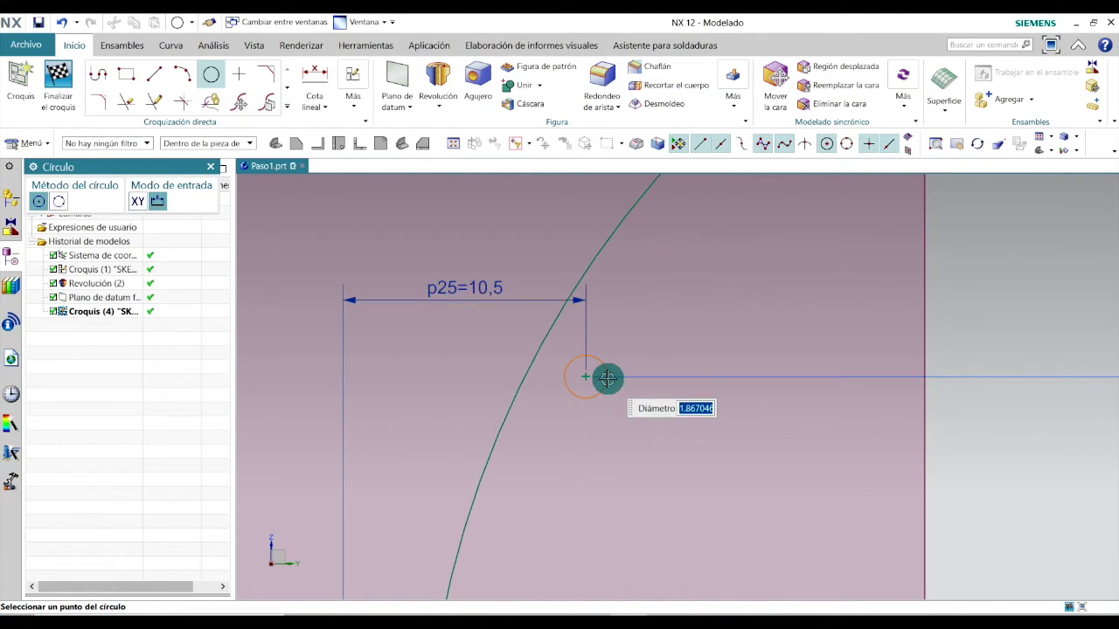
click(613, 383)
key(Escape)
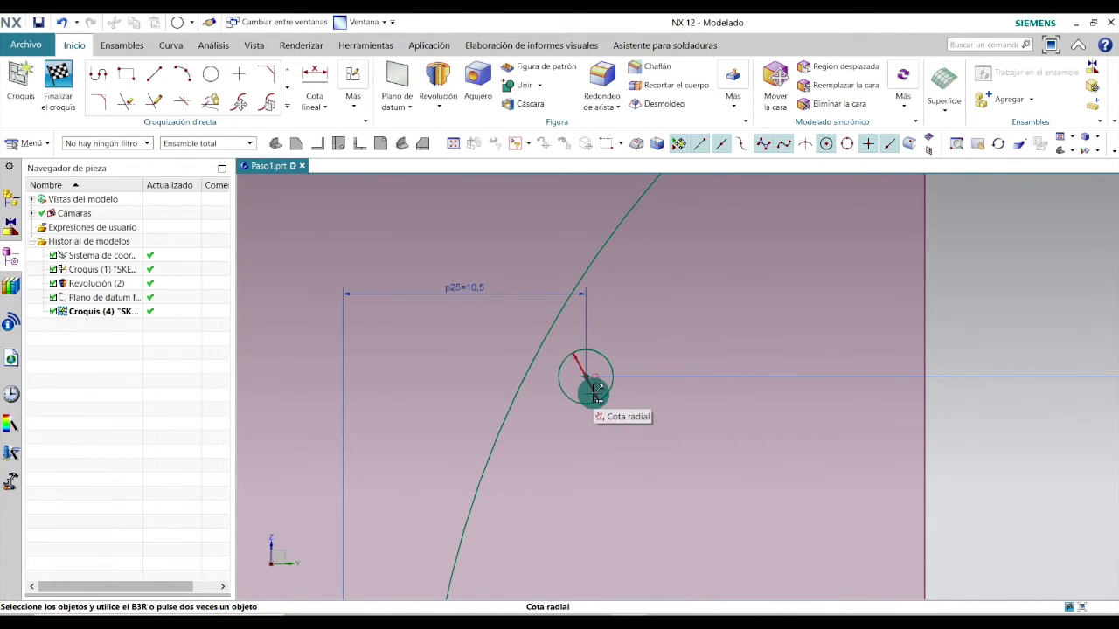
Set the diameter of the small upper circle to 3 mm
double_click(599, 390)
text(3)
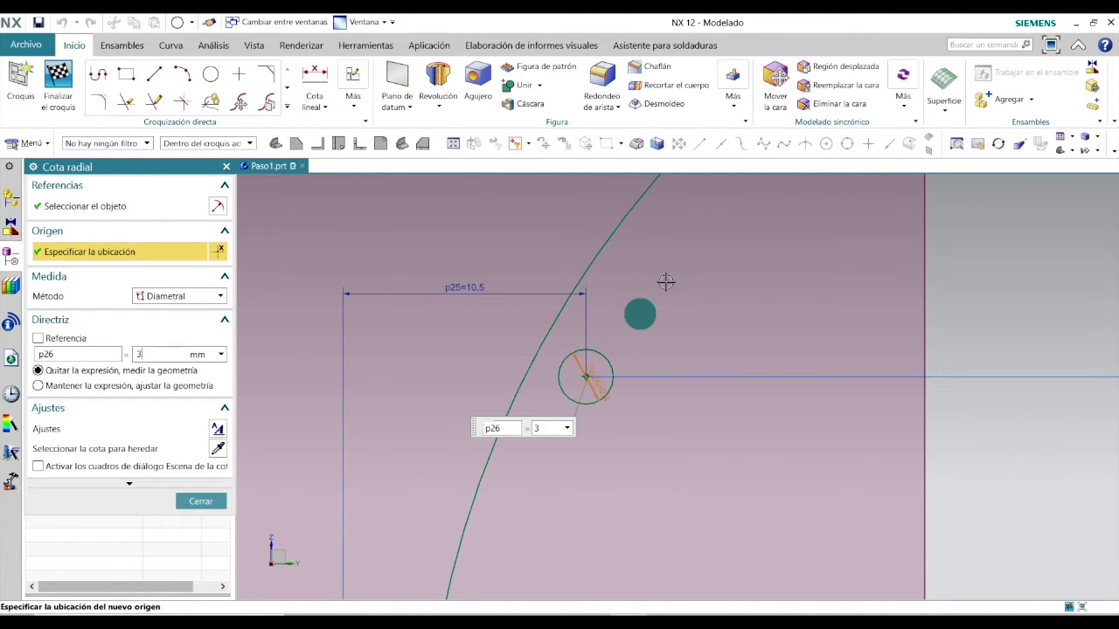
key(Return)
click(210, 499)
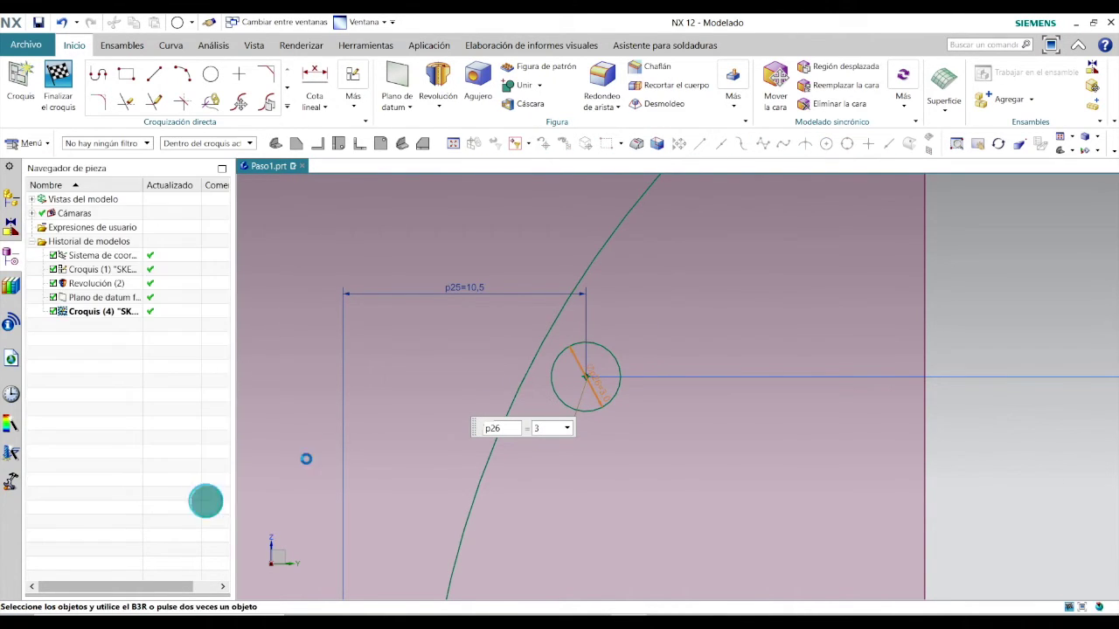
click(425, 143)
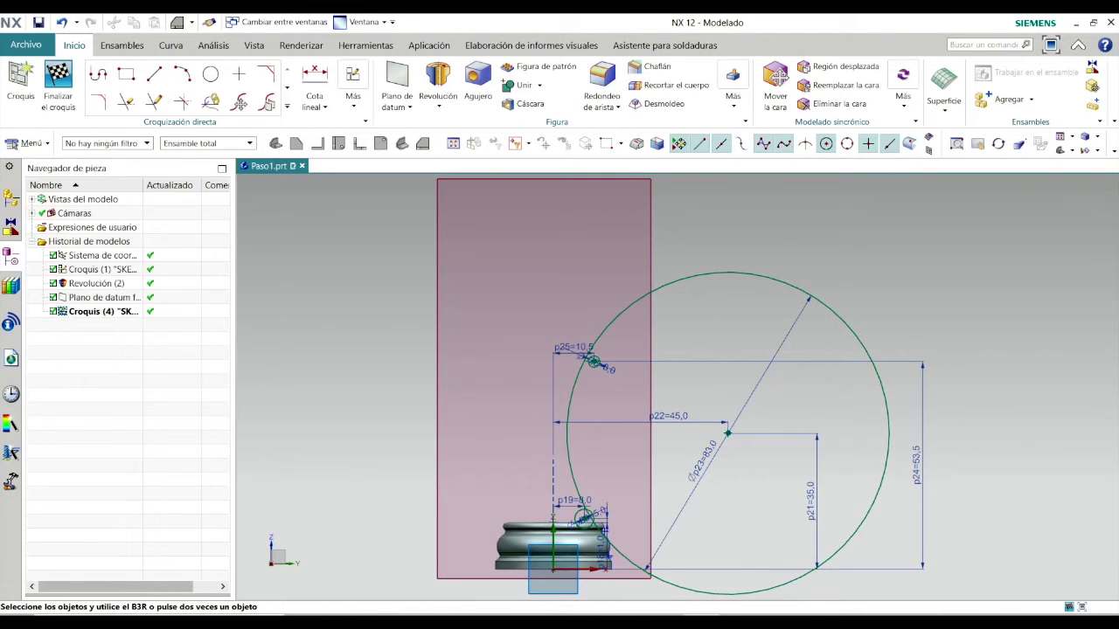
Draw a horizontal line about 23.7 mm long from the 3 mm circle's lowest point across the vertical axis
scroll(588, 369, up, 3)
scroll(589, 368, up, 3)
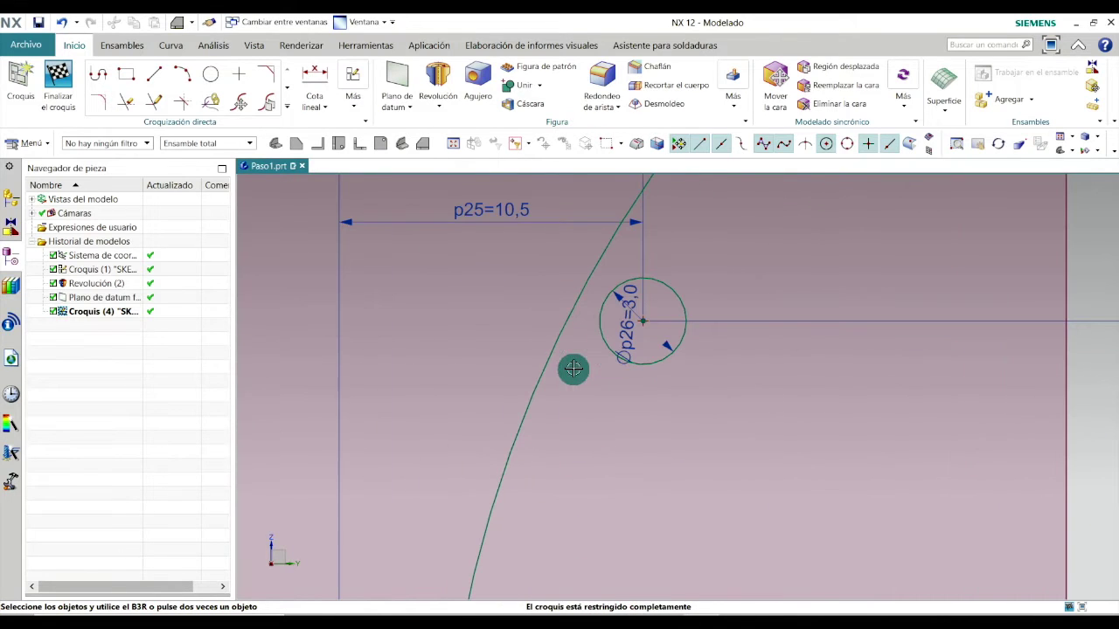
click(155, 77)
scroll(571, 440, down, 2)
scroll(534, 393, up, 2)
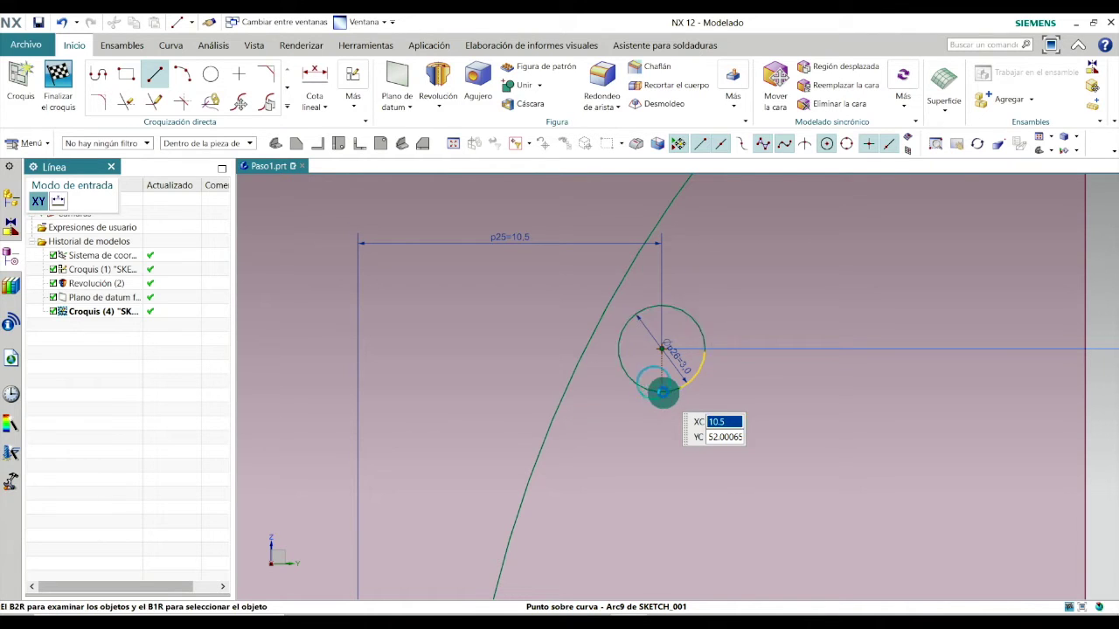
click(663, 394)
scroll(662, 393, down, 4)
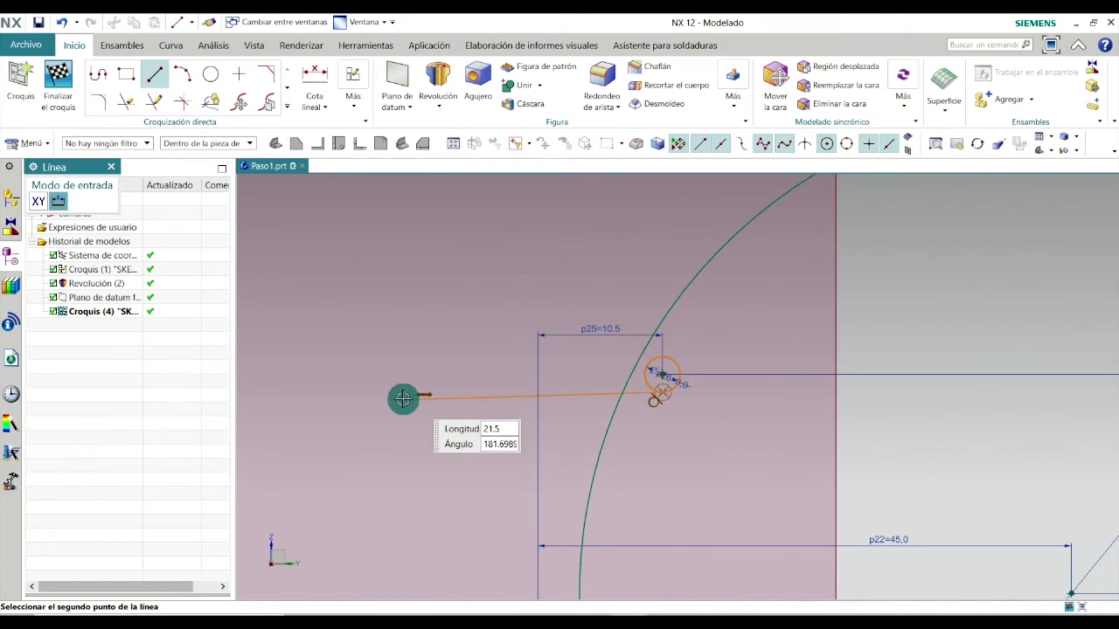
click(382, 382)
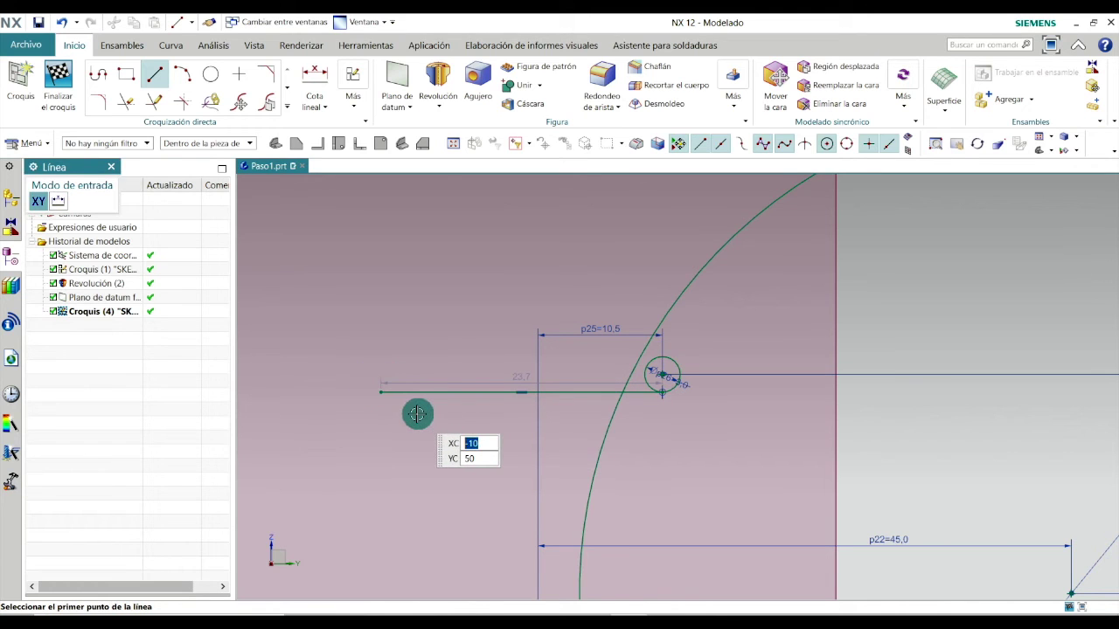
key(Escape)
Draw a second horizontal line about 24.8 mm long from the 3 mm circle's highest point across the vertical axis
scroll(662, 375, up, 3)
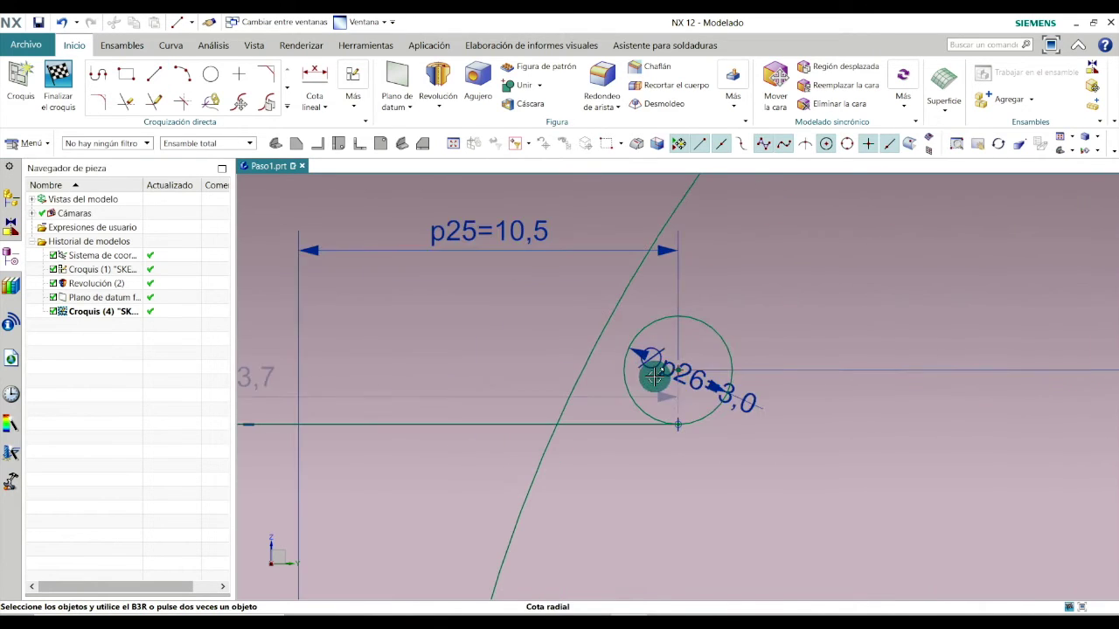
click(153, 73)
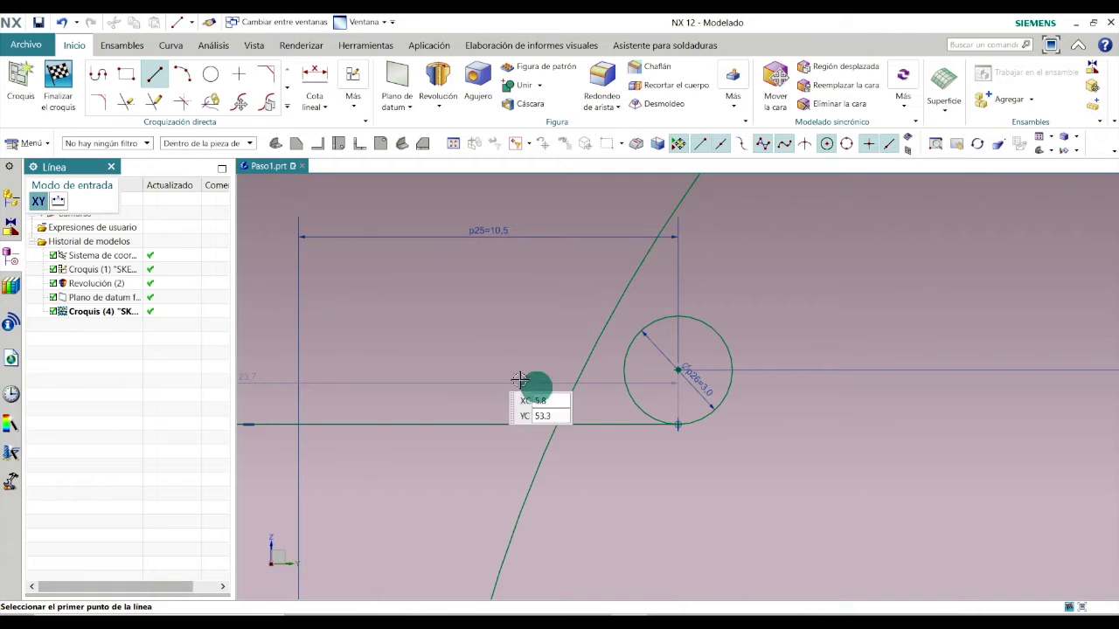
click(676, 315)
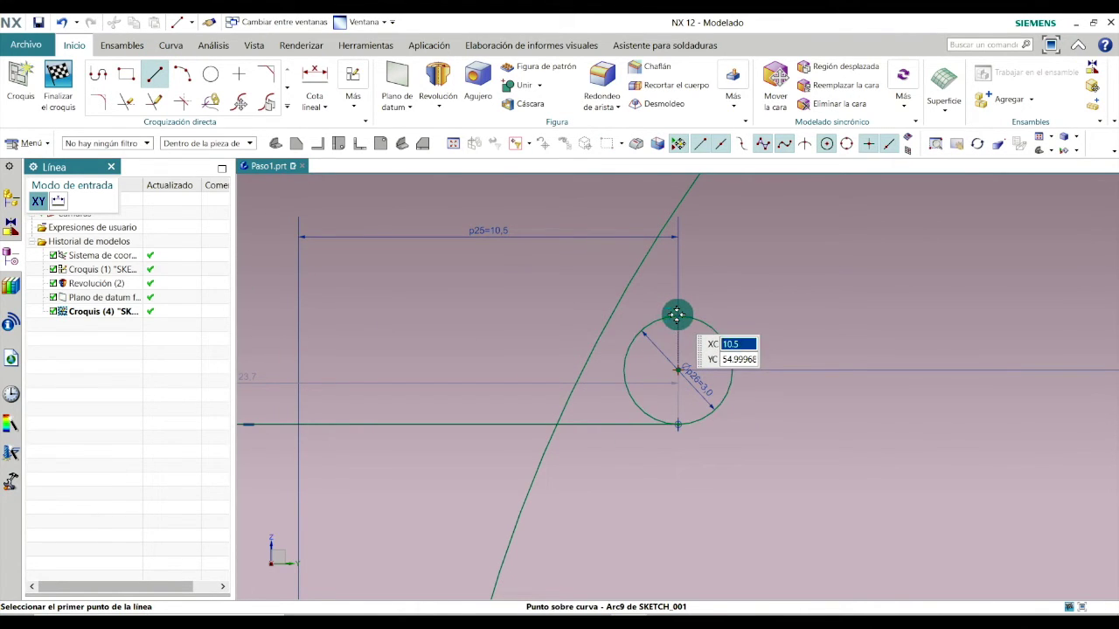
scroll(677, 315, down, 3)
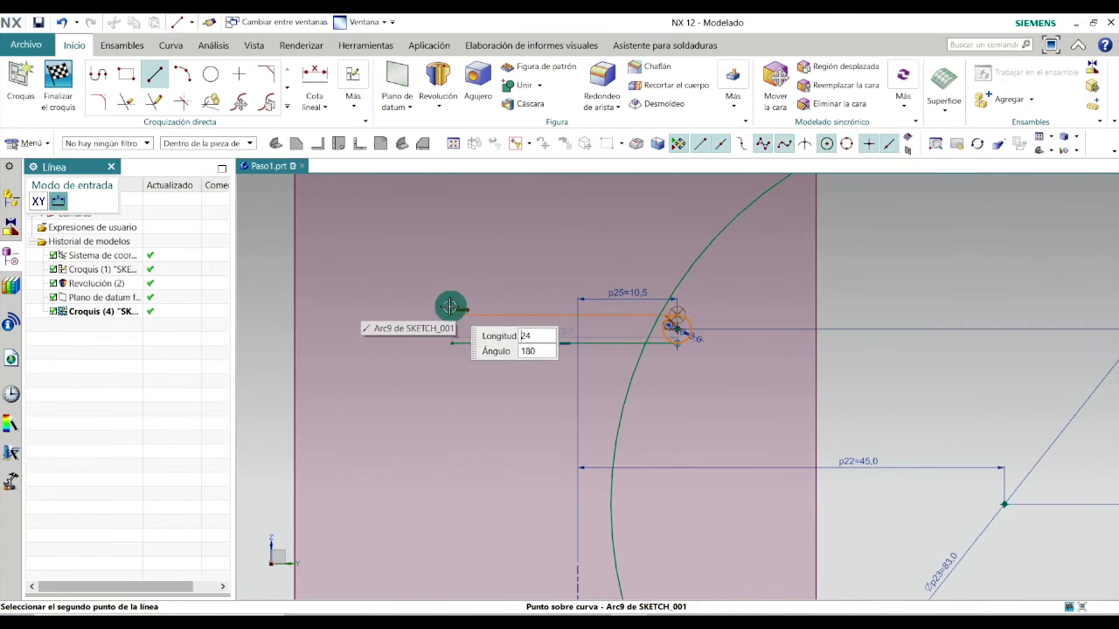
click(441, 312)
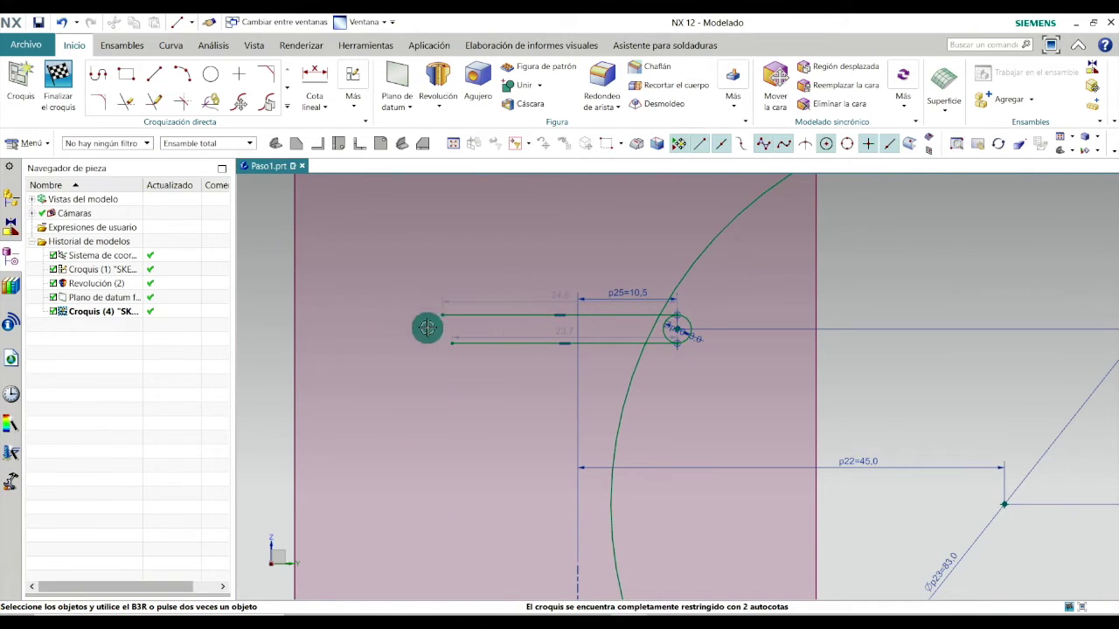
Check the queen drawing and place a sketch point above the two horizontal lines, about 3.4 mm inward from the 3 mm circle's centre
key(alt+Tab)
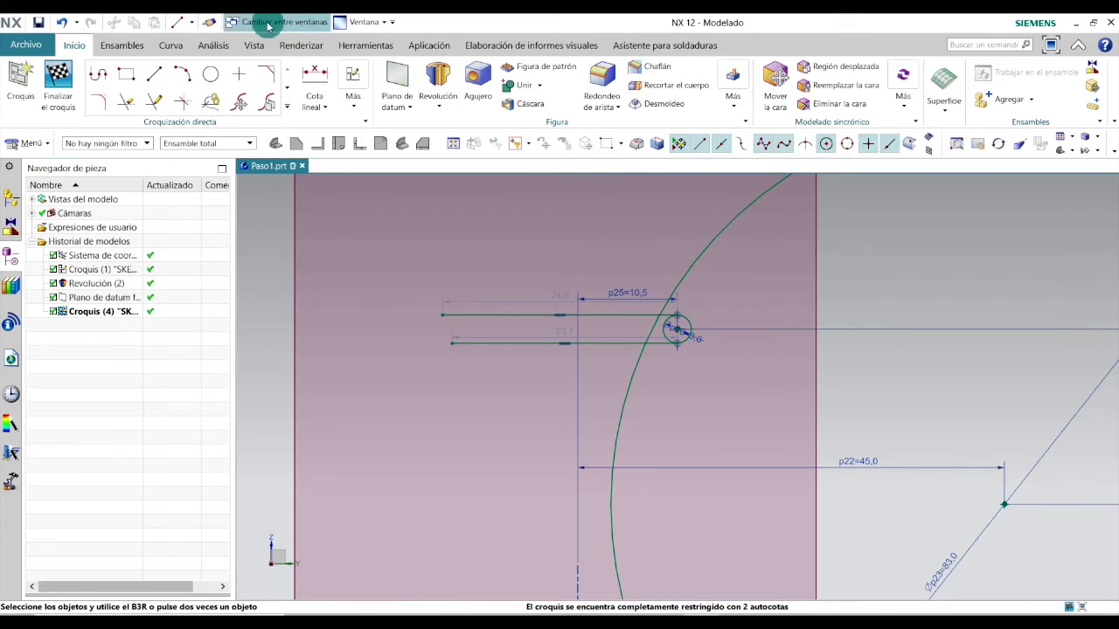
click(238, 75)
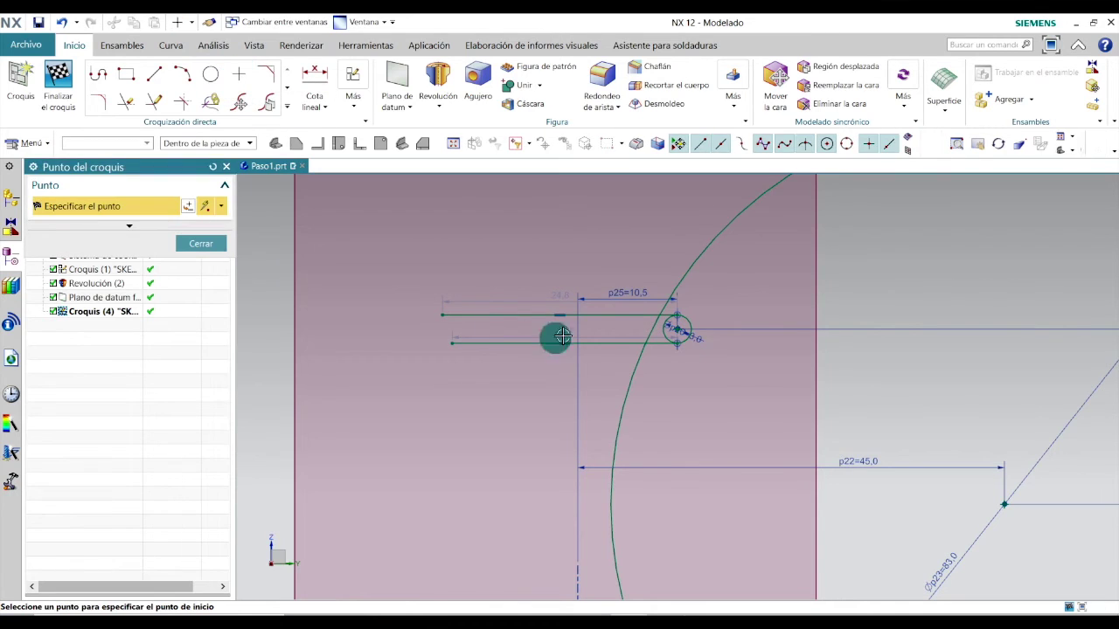
scroll(644, 269, up, 3)
click(645, 270)
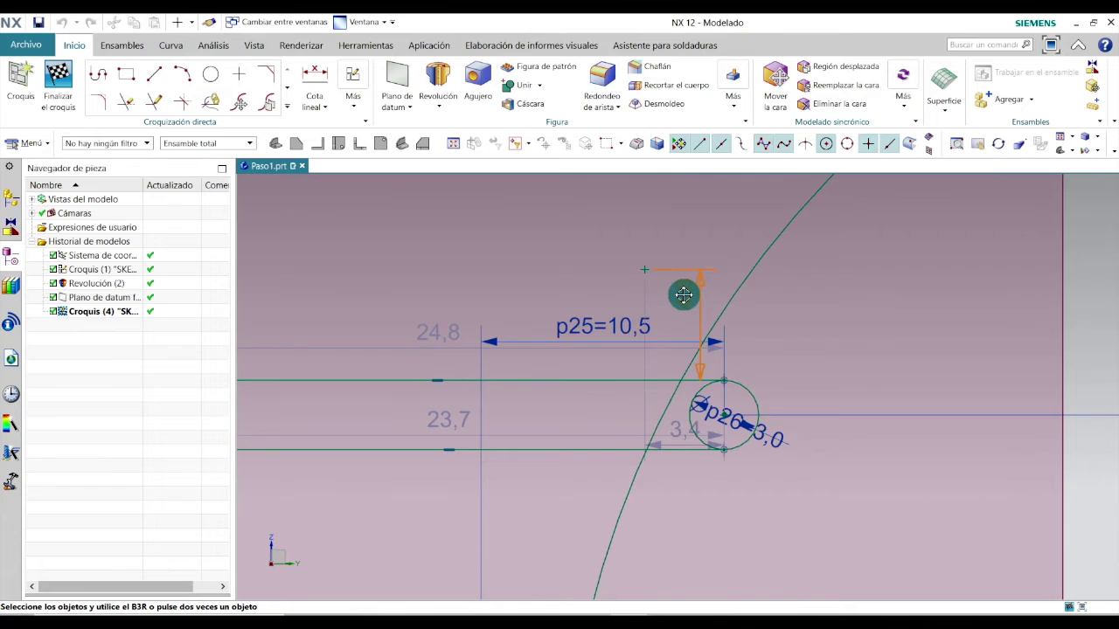
Set the sketch point's vertical distance above the upper horizontal line to 1 mm and reposition the dimension
double_click(689, 289)
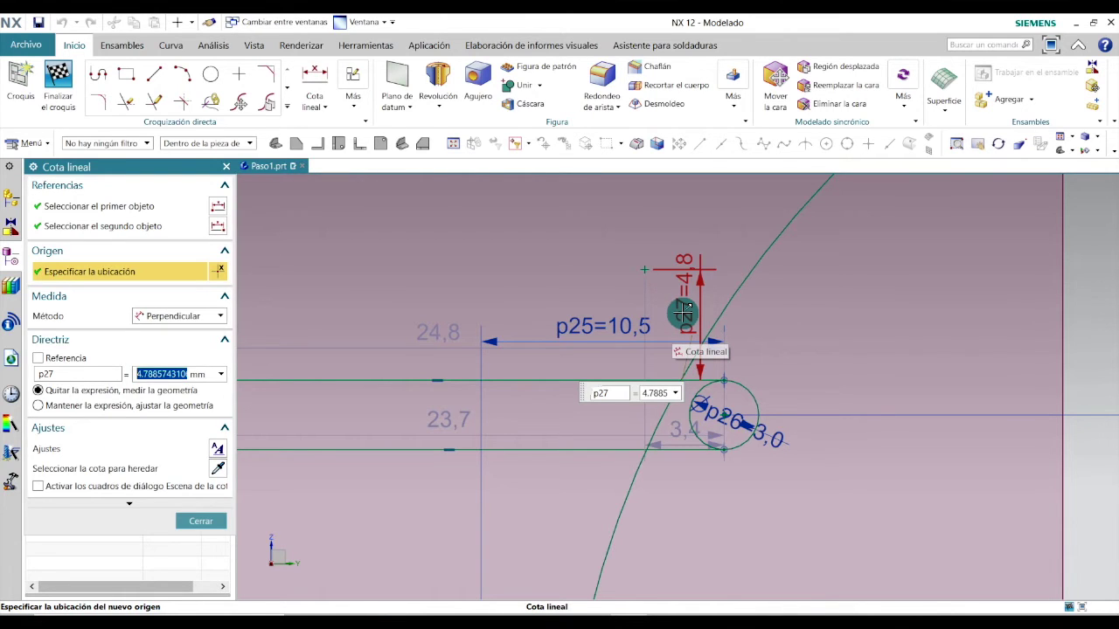
text(1)
key(Return)
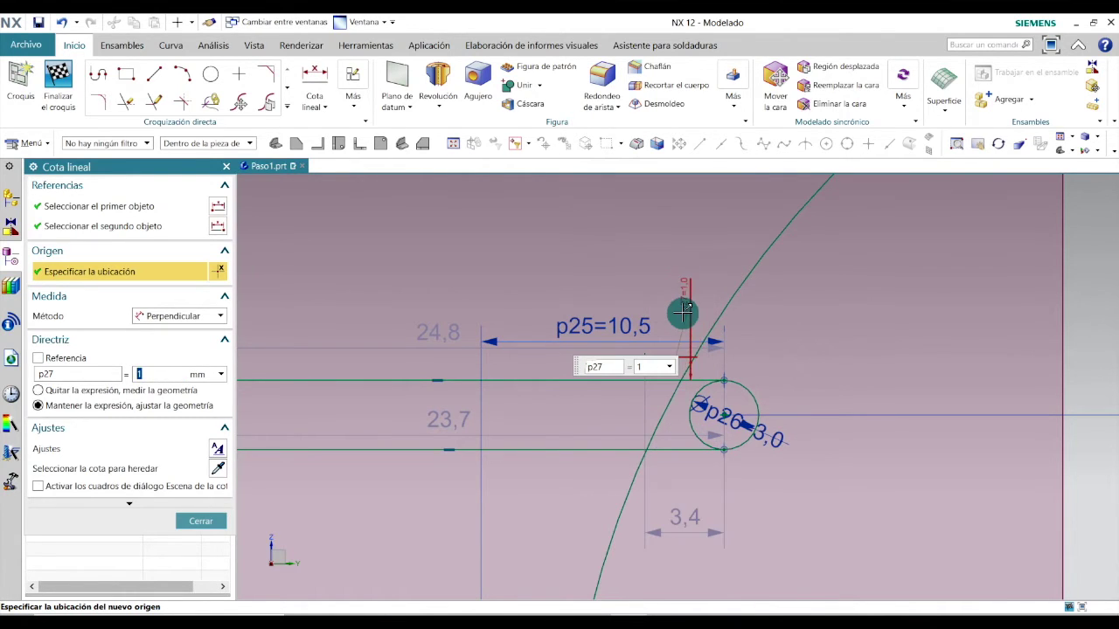
drag(683, 282, 682, 370)
click(201, 523)
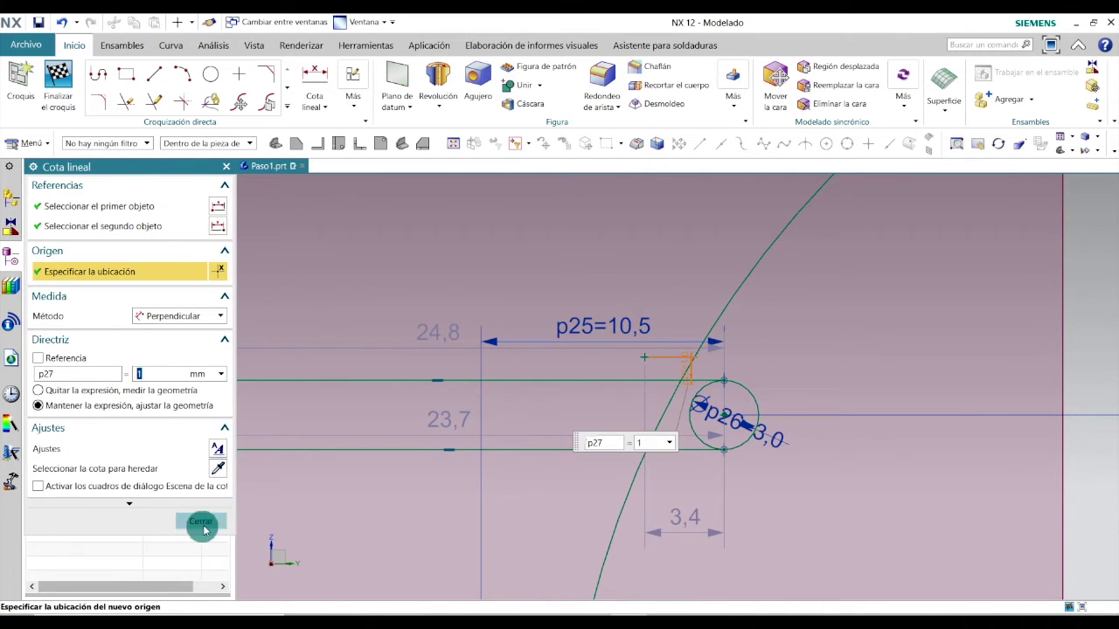
Dimension the sketch point horizontally from the vertical axis and set the distance to 7 mm
click(316, 75)
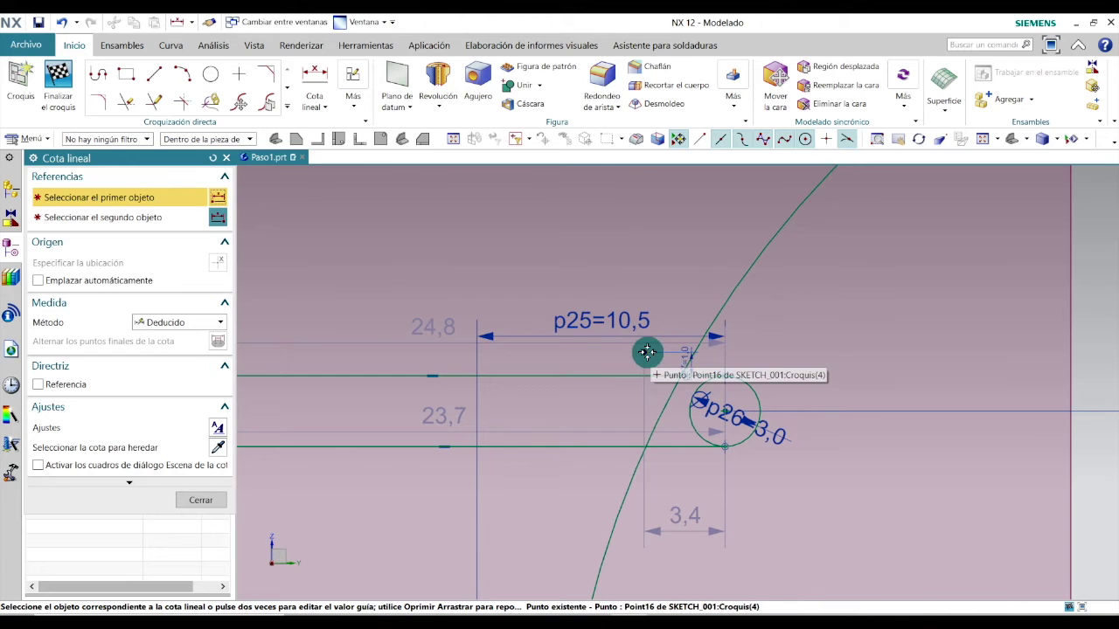
click(644, 351)
scroll(644, 350, down, 5)
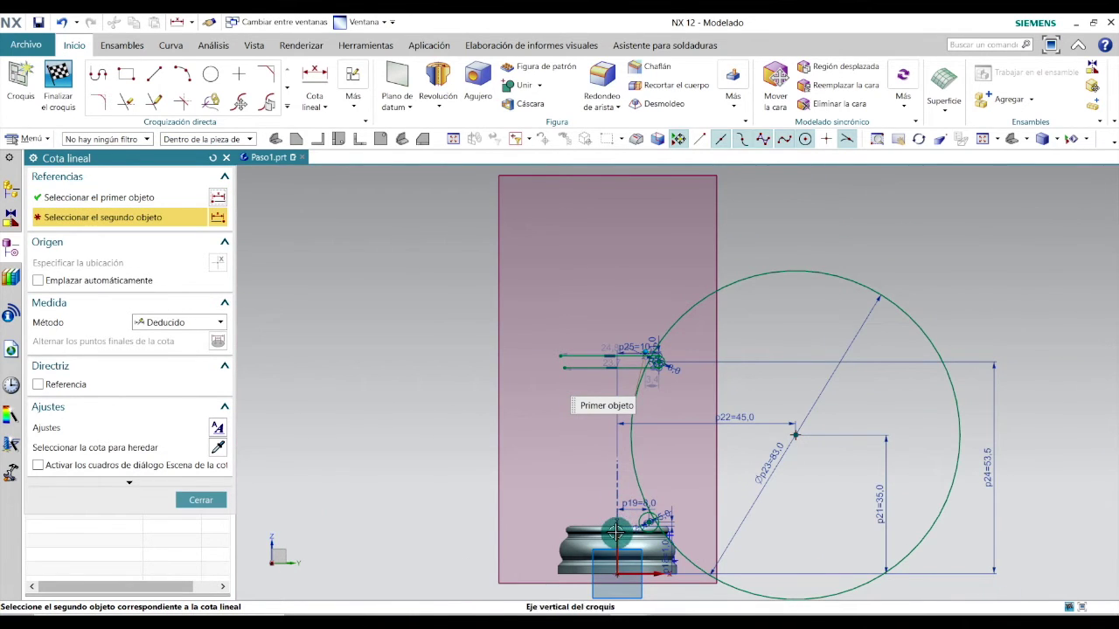
click(627, 325)
scroll(629, 329, up, 5)
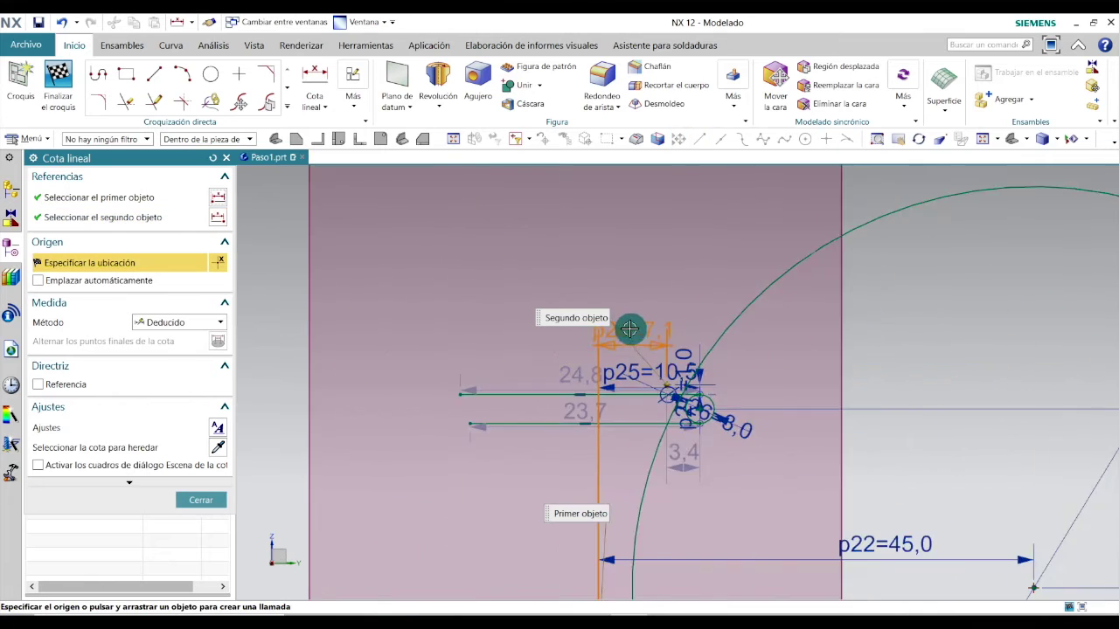
scroll(629, 329, up, 2)
scroll(630, 327, down, 5)
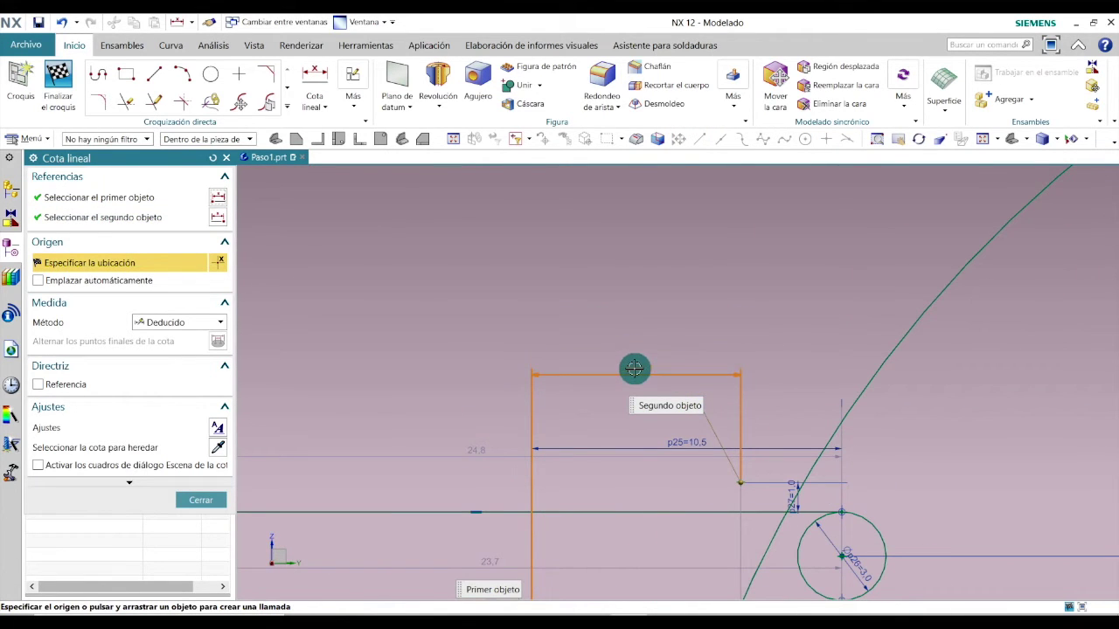
click(634, 369)
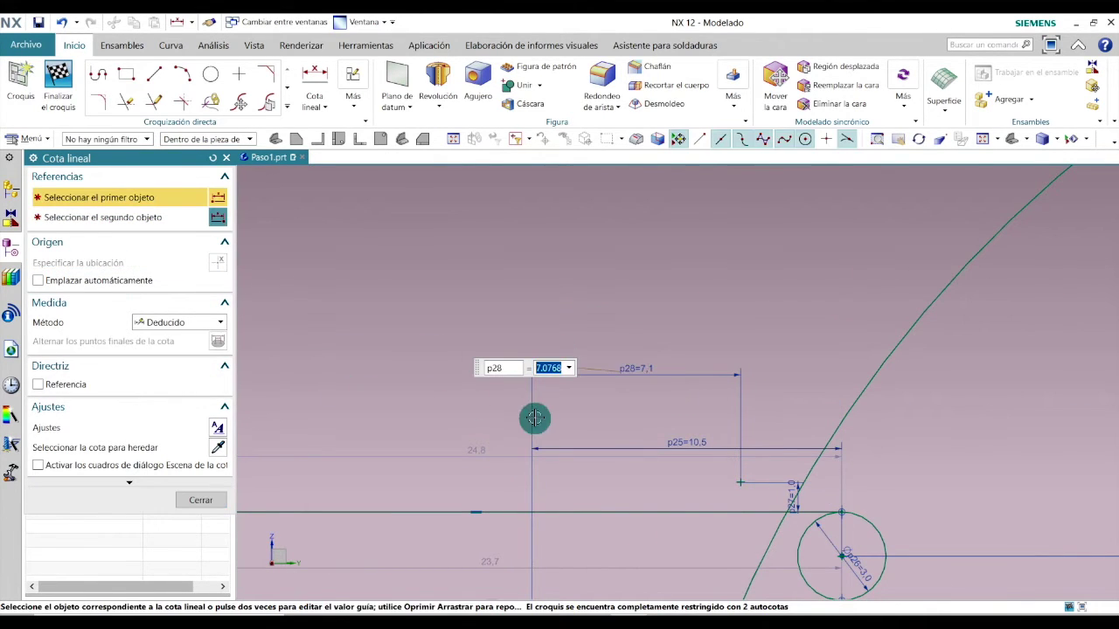
text(7)
key(Return)
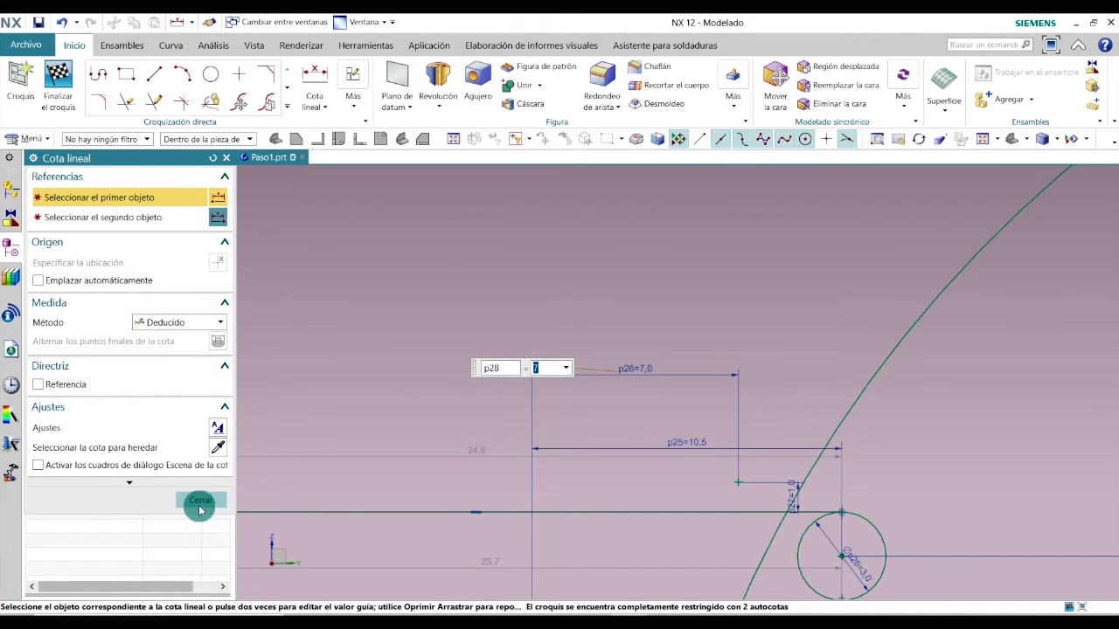
click(199, 506)
Draw a circle centred on the sketch point and set its diameter to 2 mm
scroll(749, 512, up, 4)
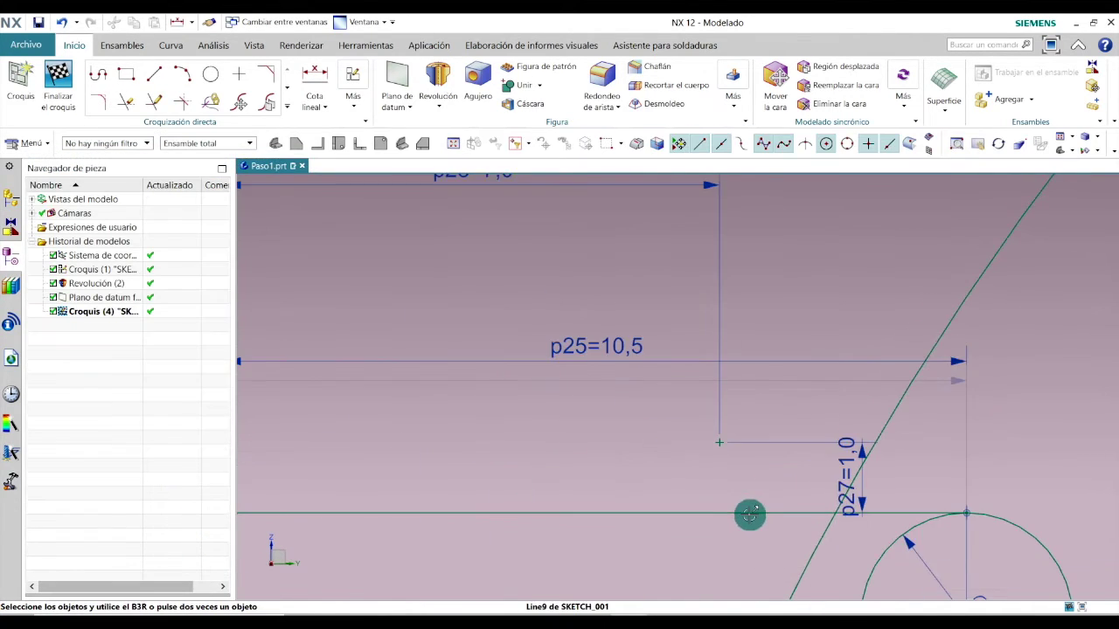
click(212, 74)
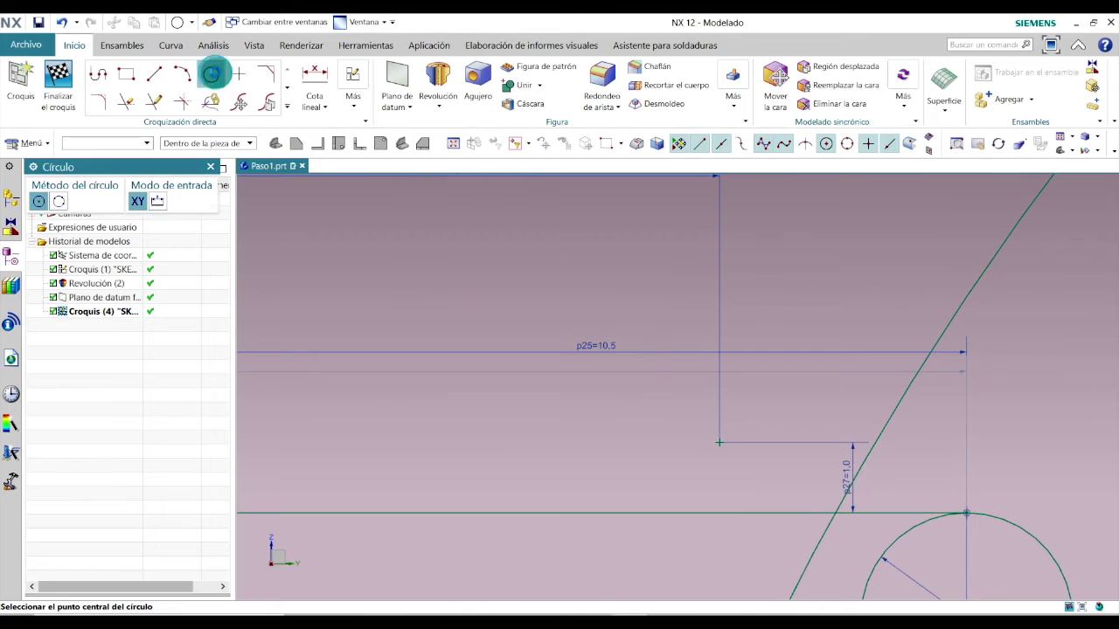
click(721, 442)
click(766, 431)
key(Escape)
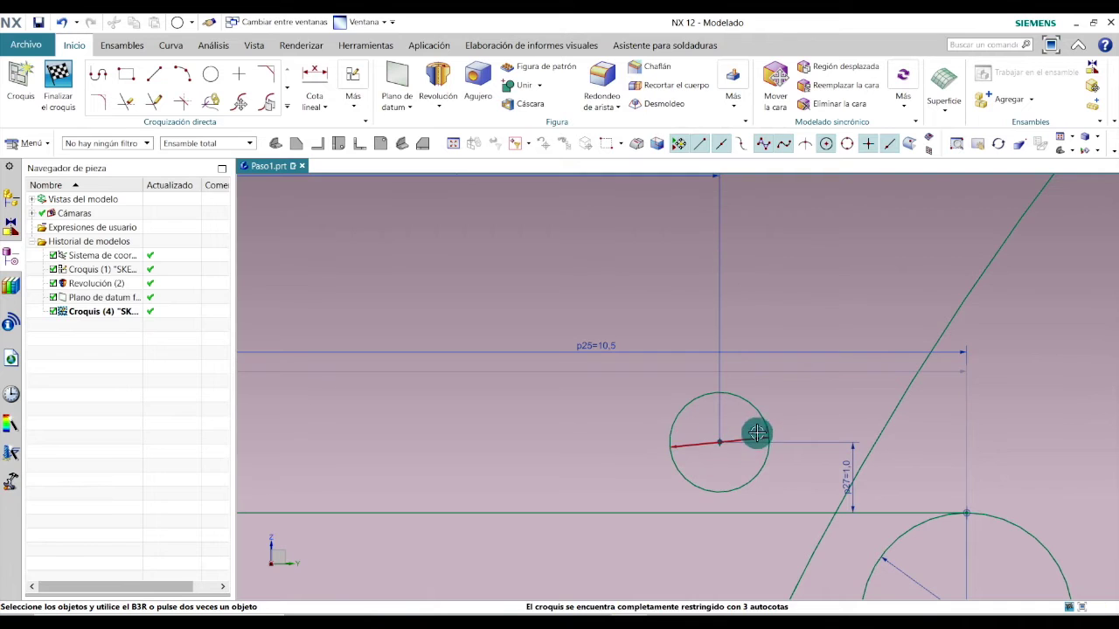
double_click(757, 431)
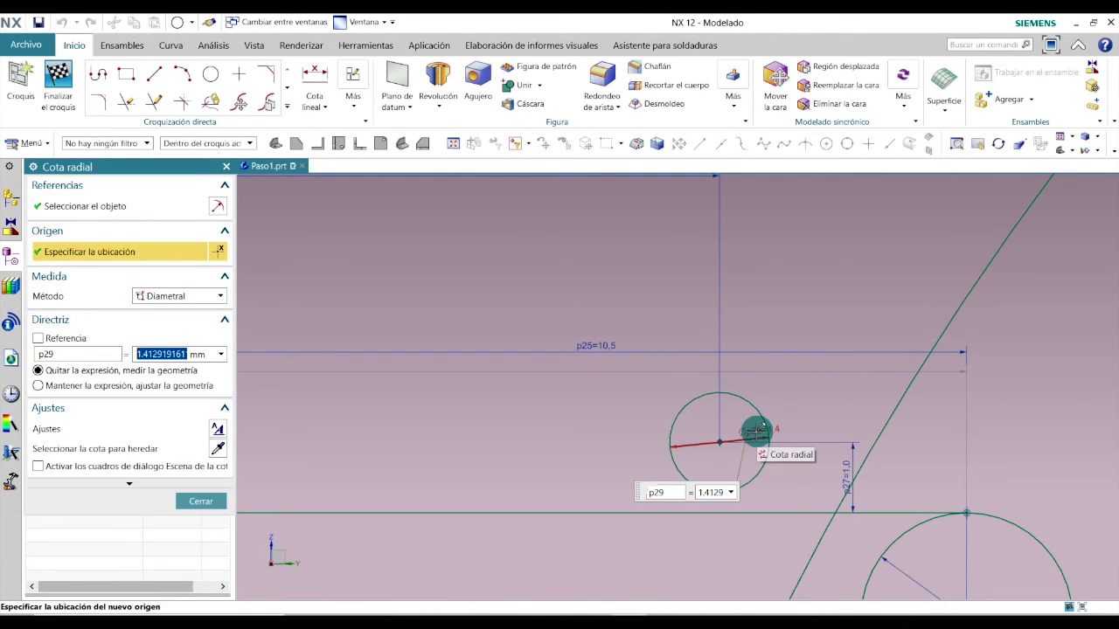
text(2)
key(Return)
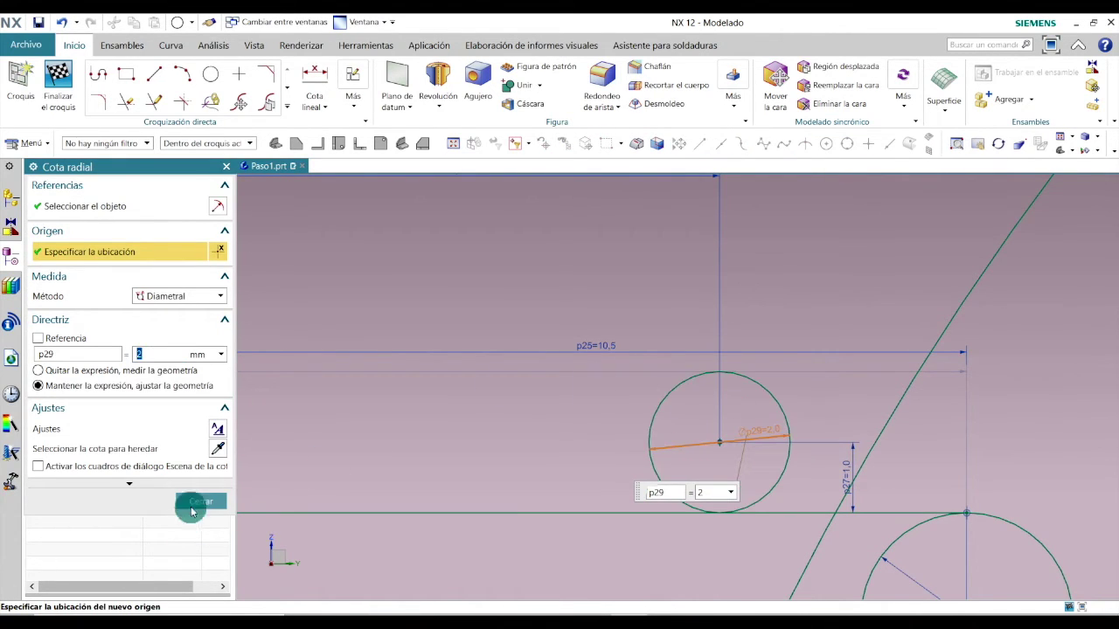
click(201, 500)
Draw a horizontal line about 9.9 mm long from the 2 mm circle's highest point across the vertical axis
scroll(750, 461, down, 3)
scroll(750, 461, down, 2)
scroll(705, 497, up, 3)
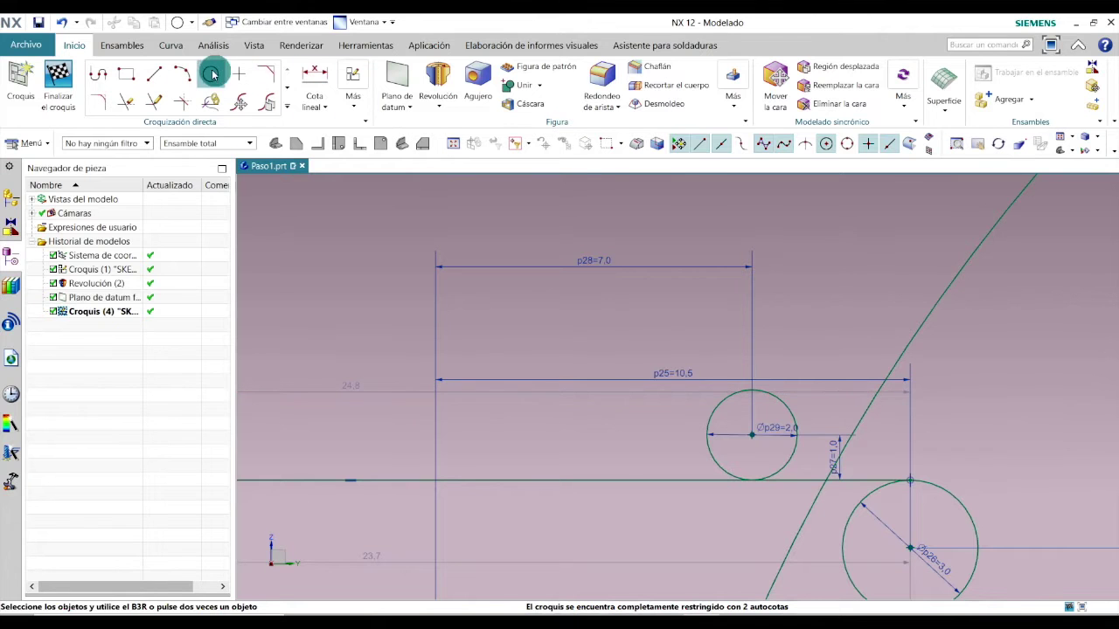
click(154, 75)
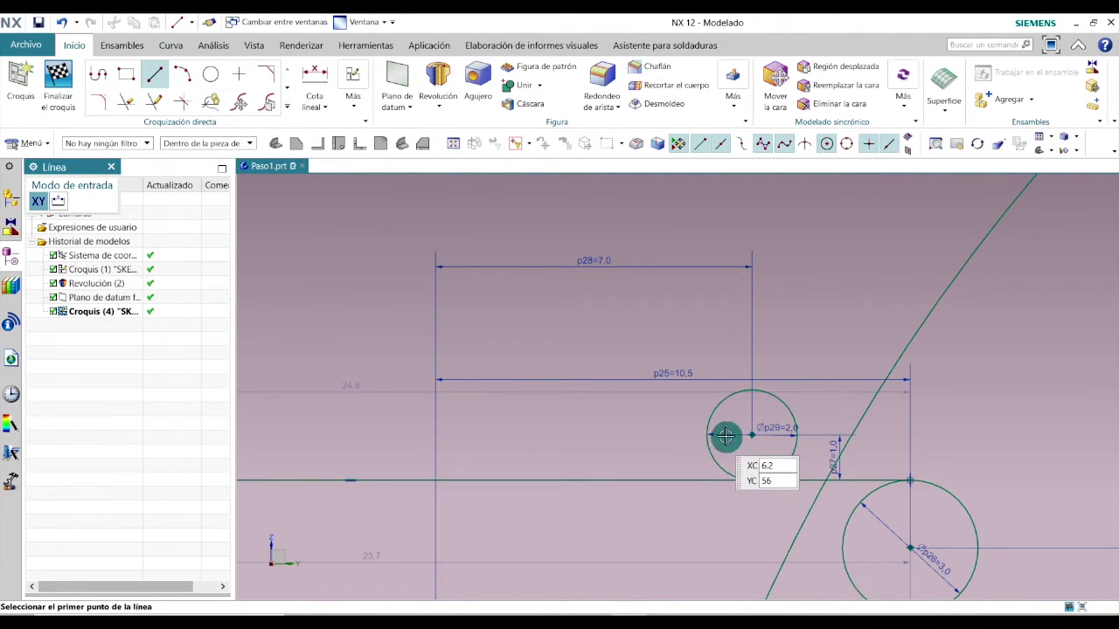
click(751, 389)
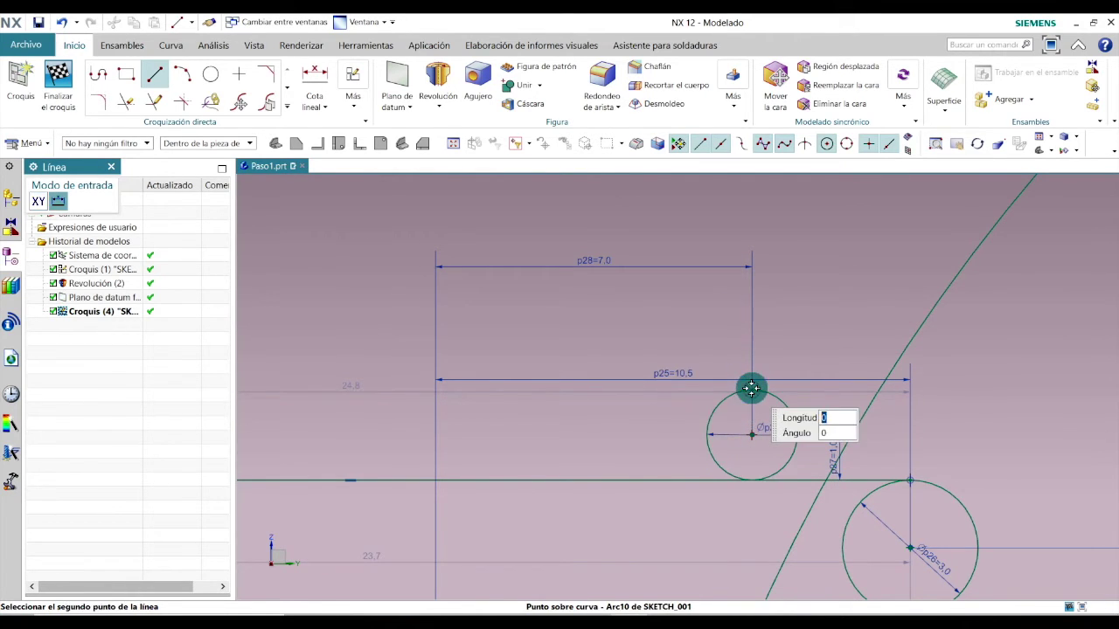
click(306, 389)
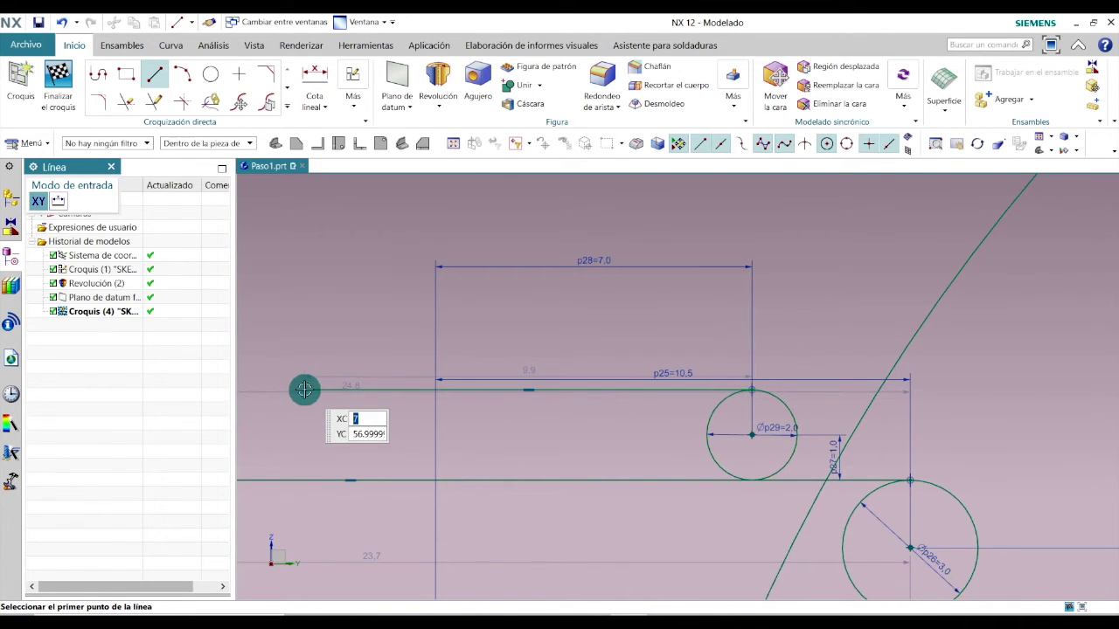
Check the slanted neck line on the queen drawing and draw a vertical line about 93 mm long upward from the sketch origin
key(alt+Tab)
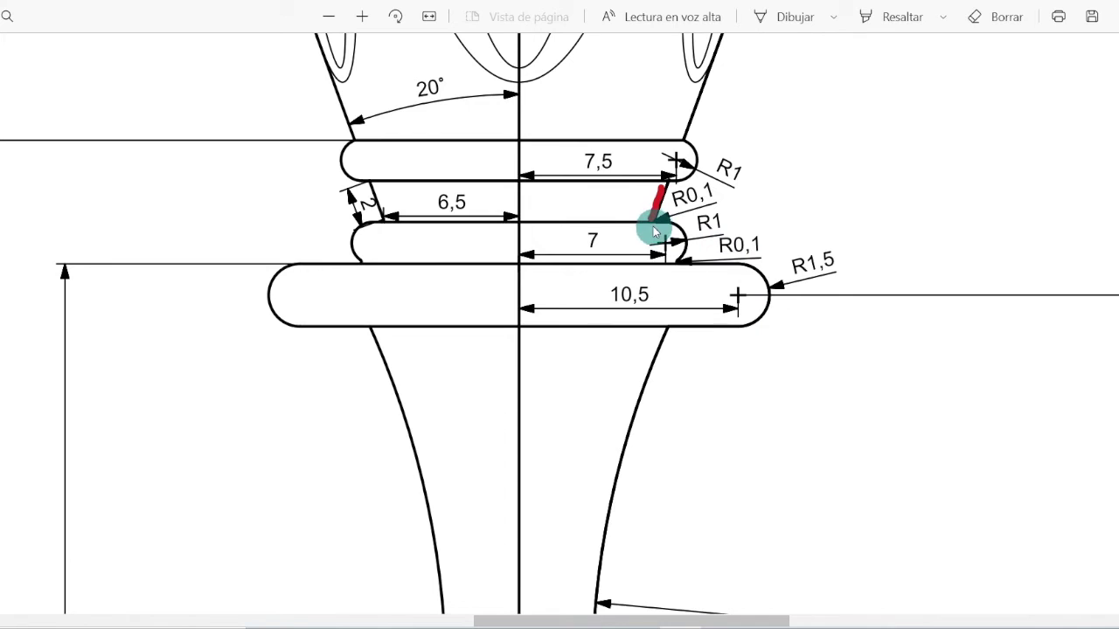
mouse_move(651, 229)
mouse_down()
mouse_move(662, 183)
mouse_move(651, 220)
mouse_up()
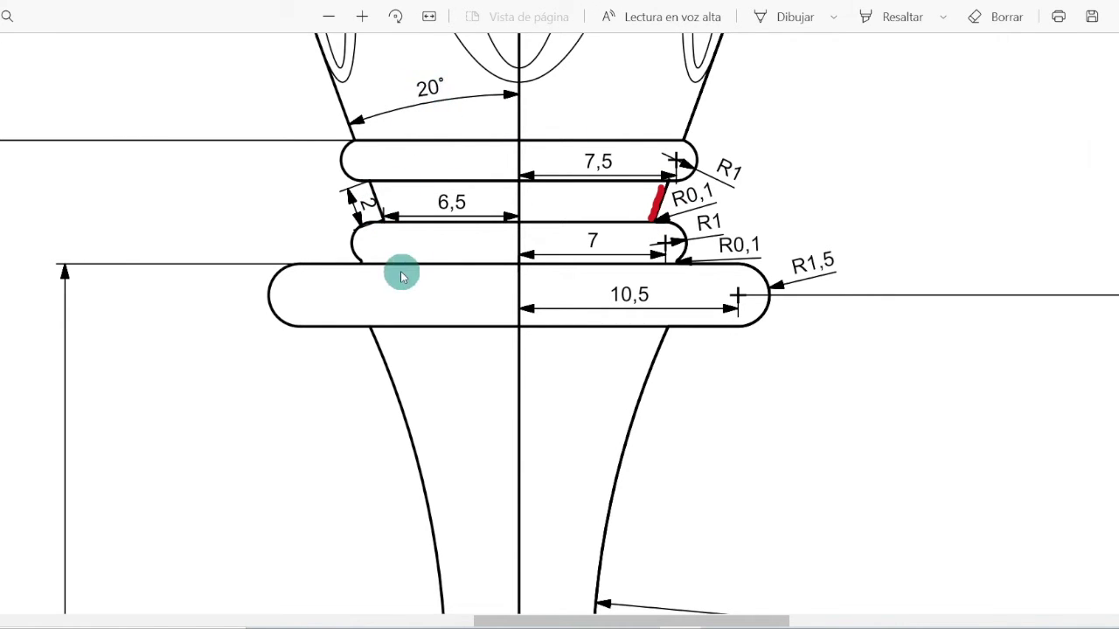
key(alt+Tab)
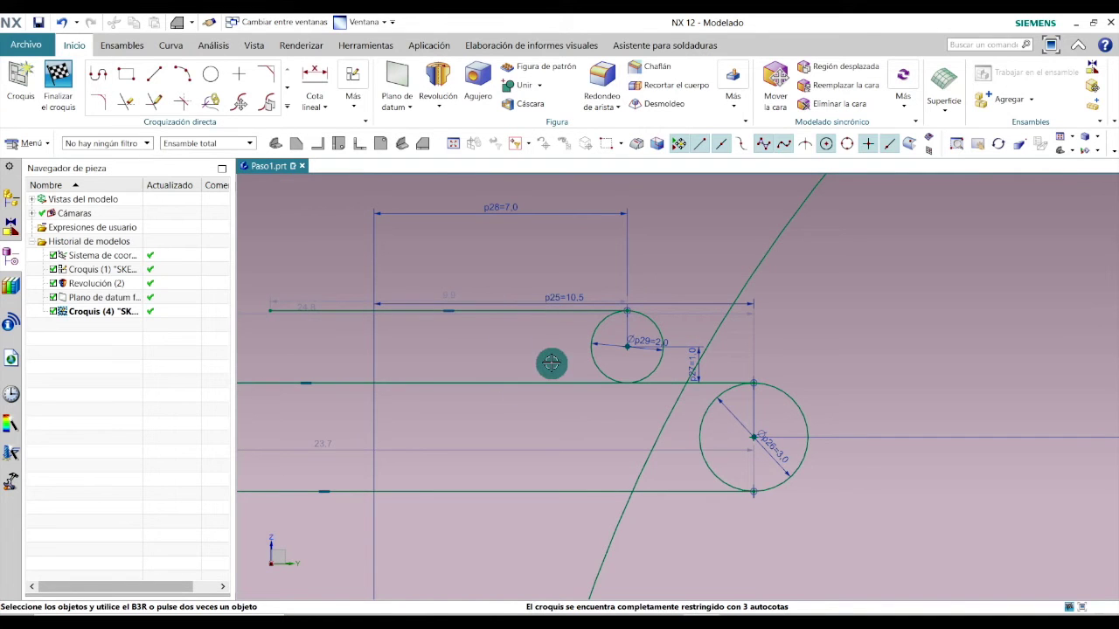
click(423, 146)
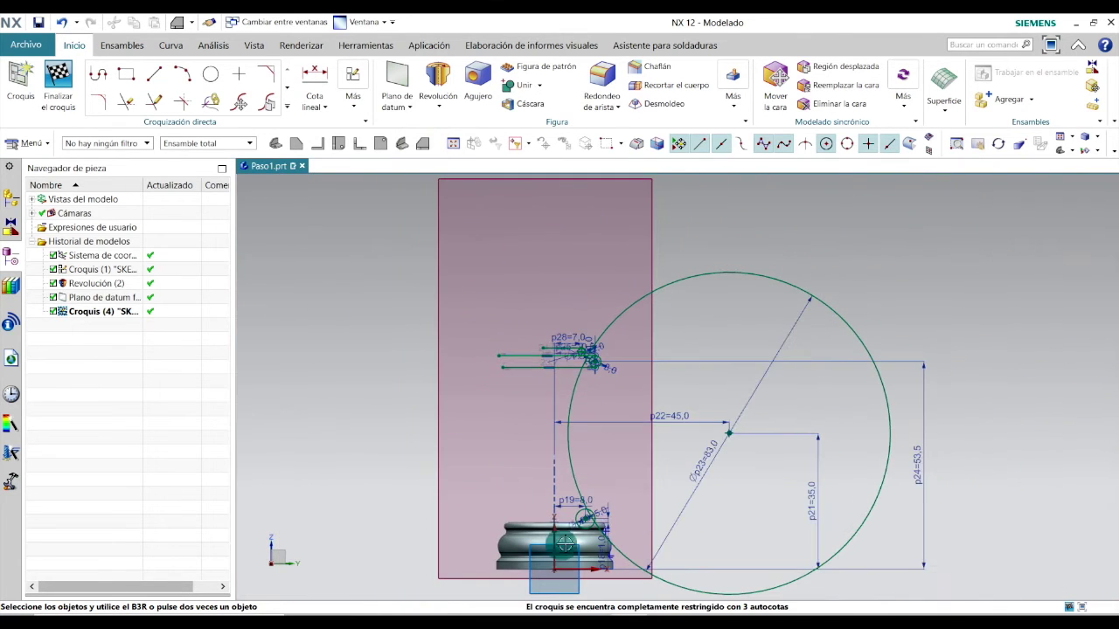
click(154, 74)
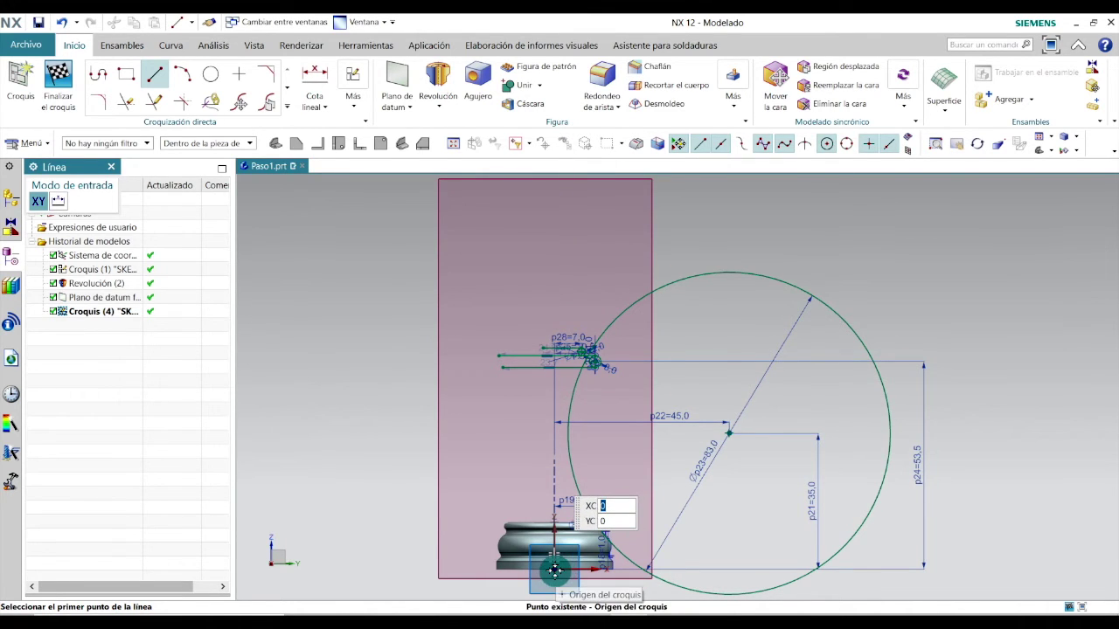
scroll(554, 570, up, 2)
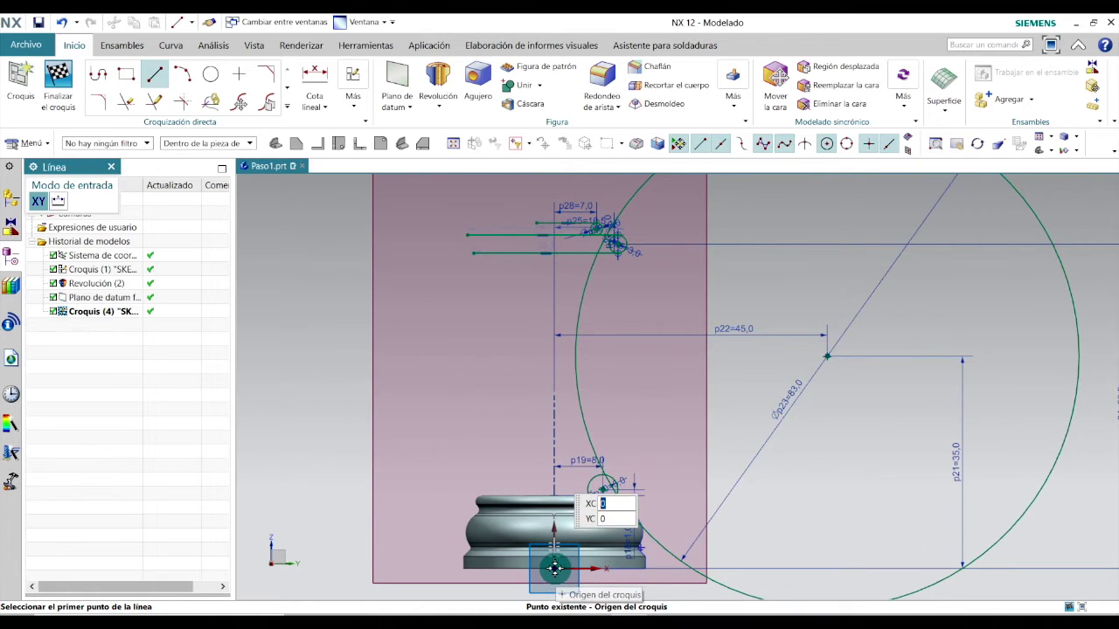
click(554, 570)
scroll(554, 569, down, 2)
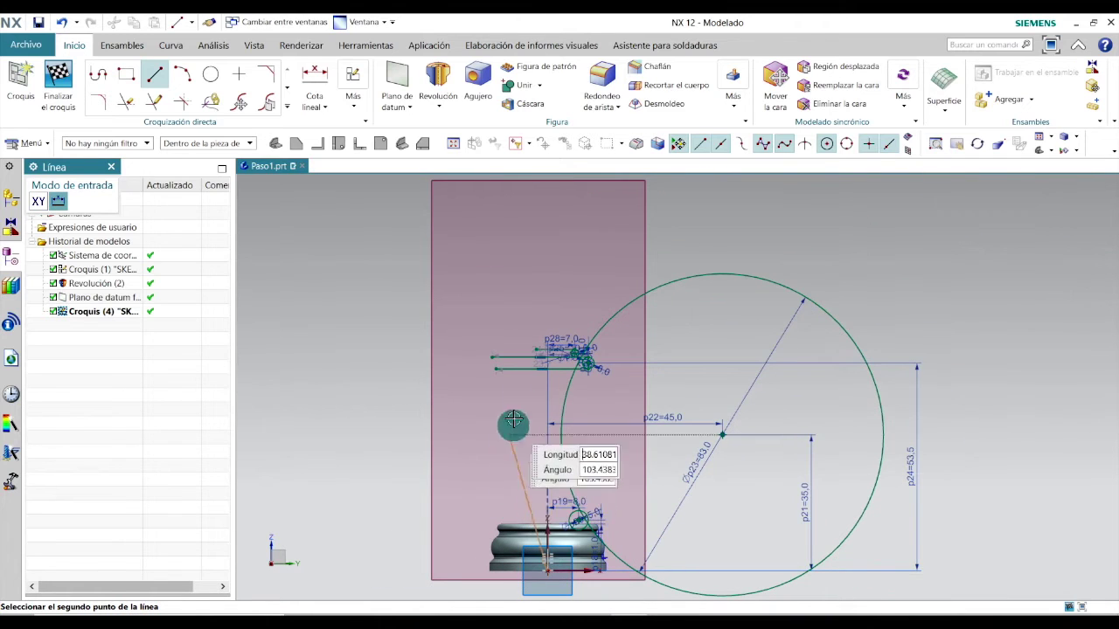
click(558, 212)
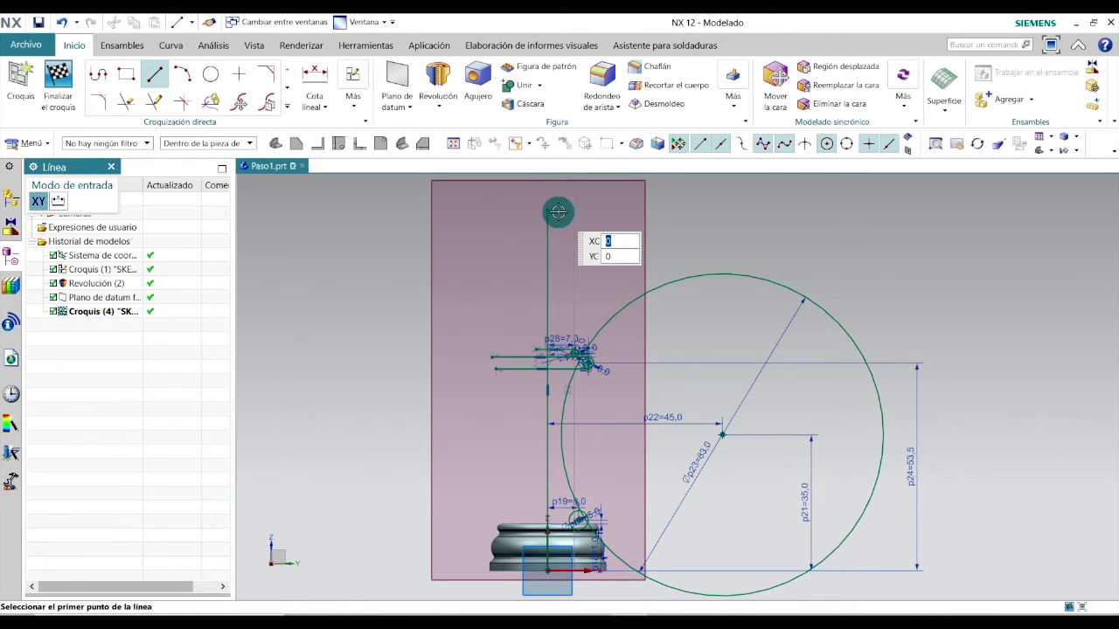
key(Escape)
Trim the ends of the three horizontal collar lines that extend beyond the vertical axis line, away from the circles
scroll(554, 385, up, 4)
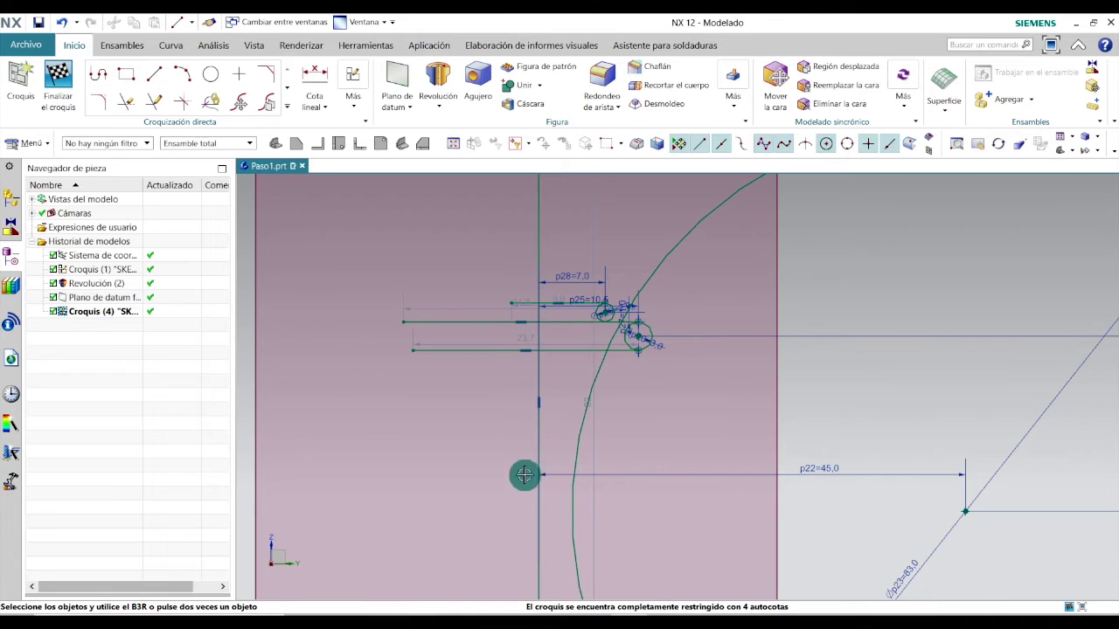
click(128, 103)
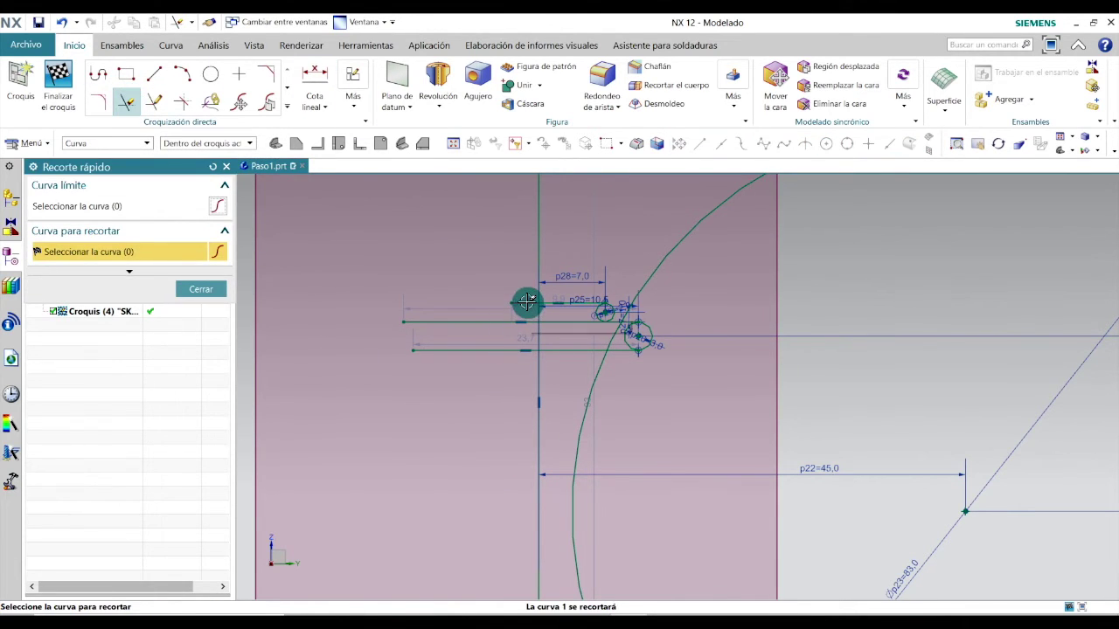
scroll(524, 300, up, 5)
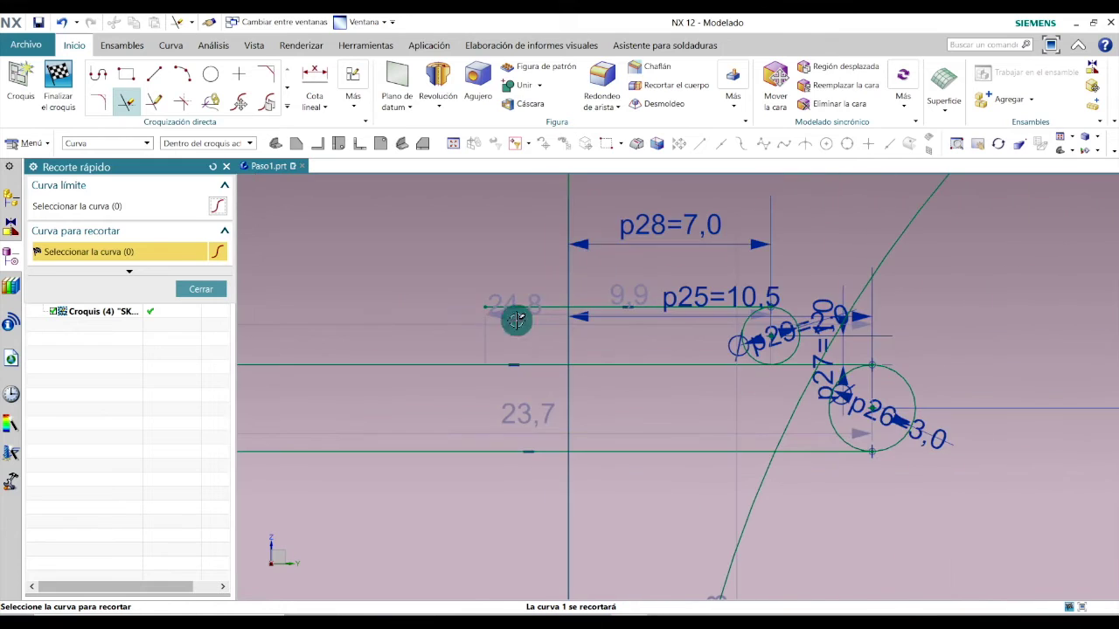
click(450, 363)
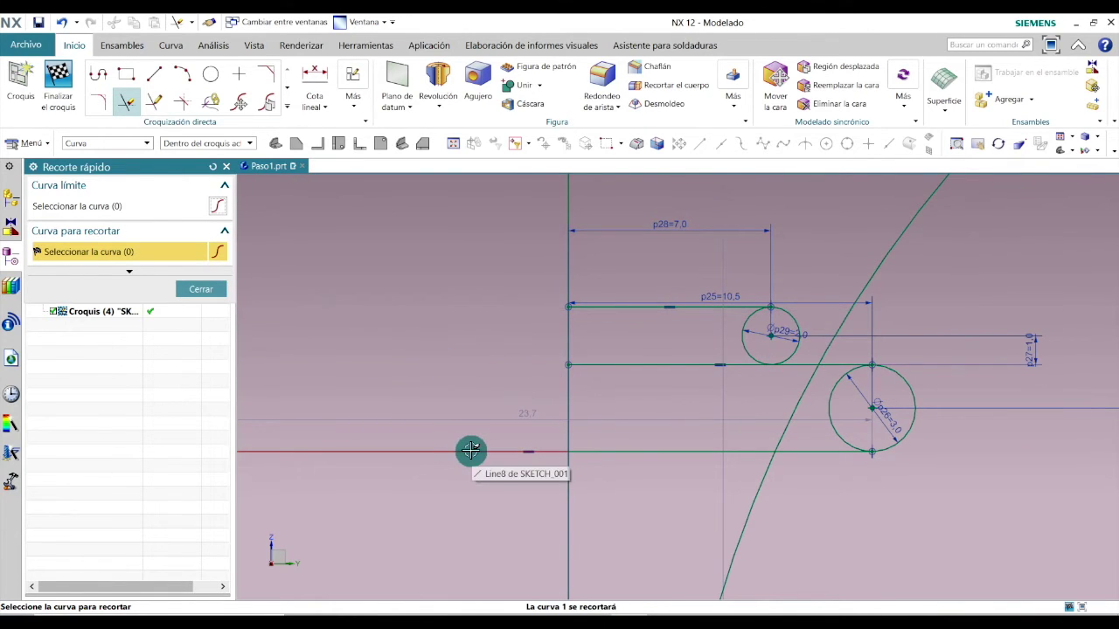
click(471, 450)
scroll(499, 320, down, 5)
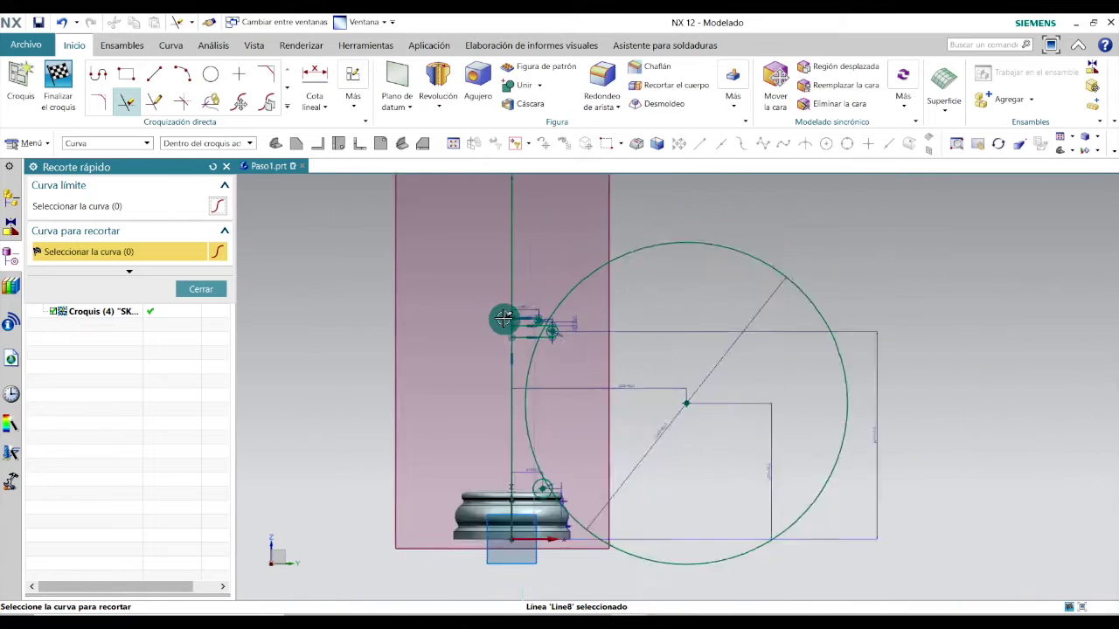
scroll(499, 300, up, 8)
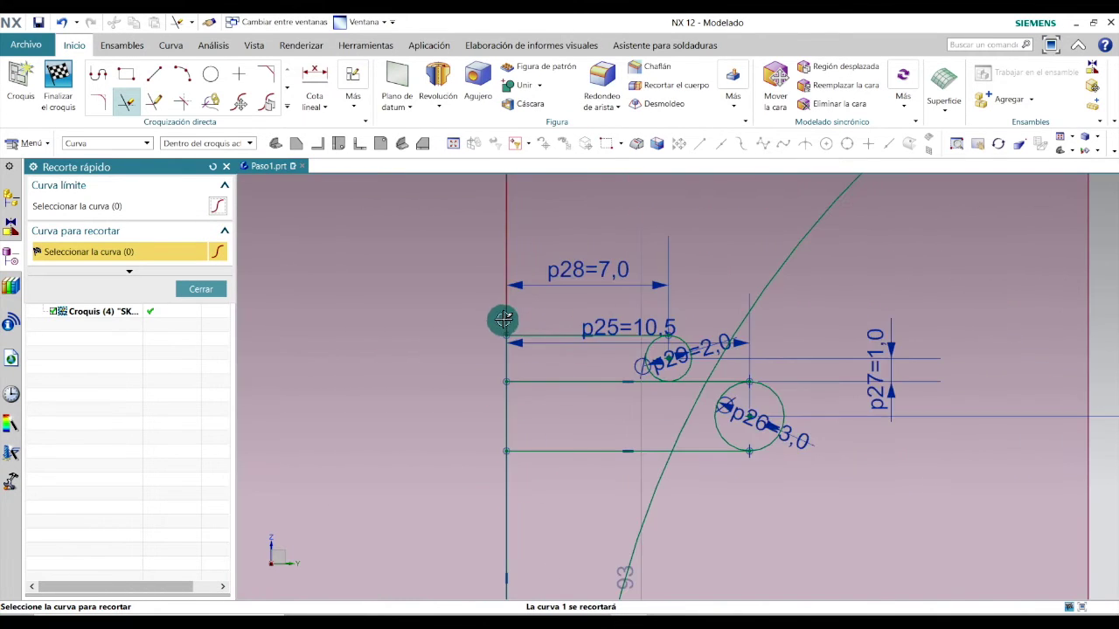
scroll(514, 312, up, 1)
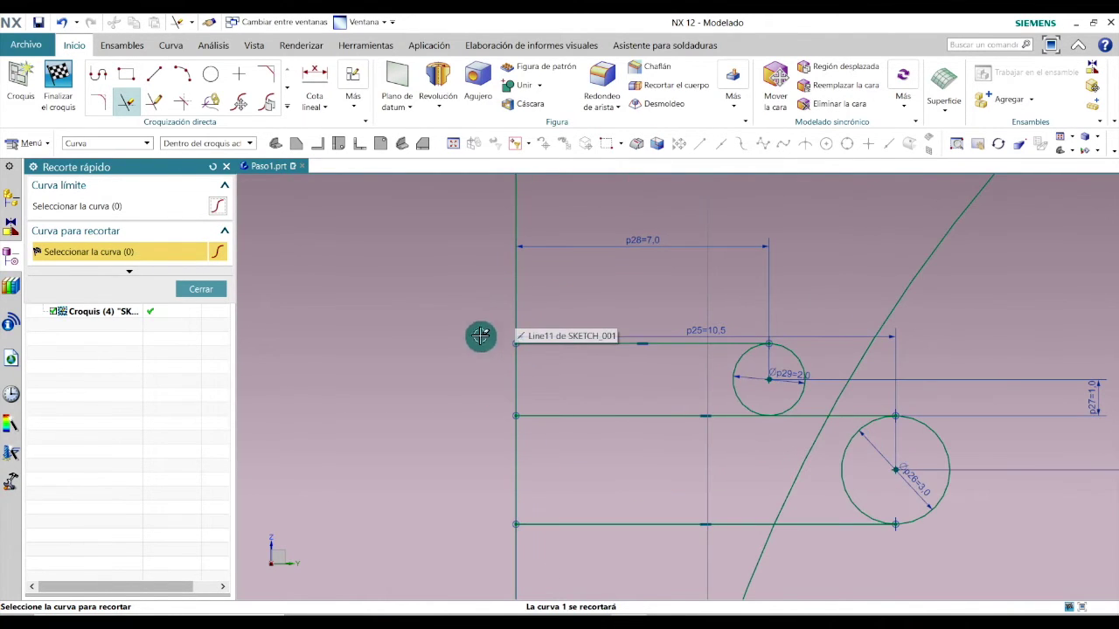
click(201, 290)
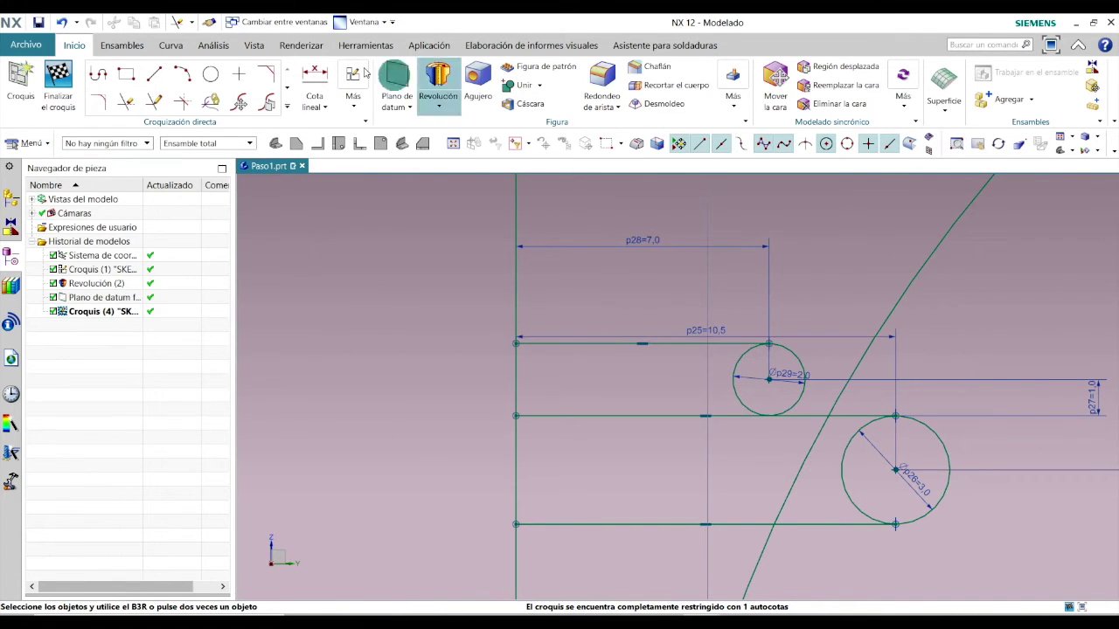
Place a sketch point on the highest horizontal collar line, between the vertical axis and the 2 mm circle
click(242, 75)
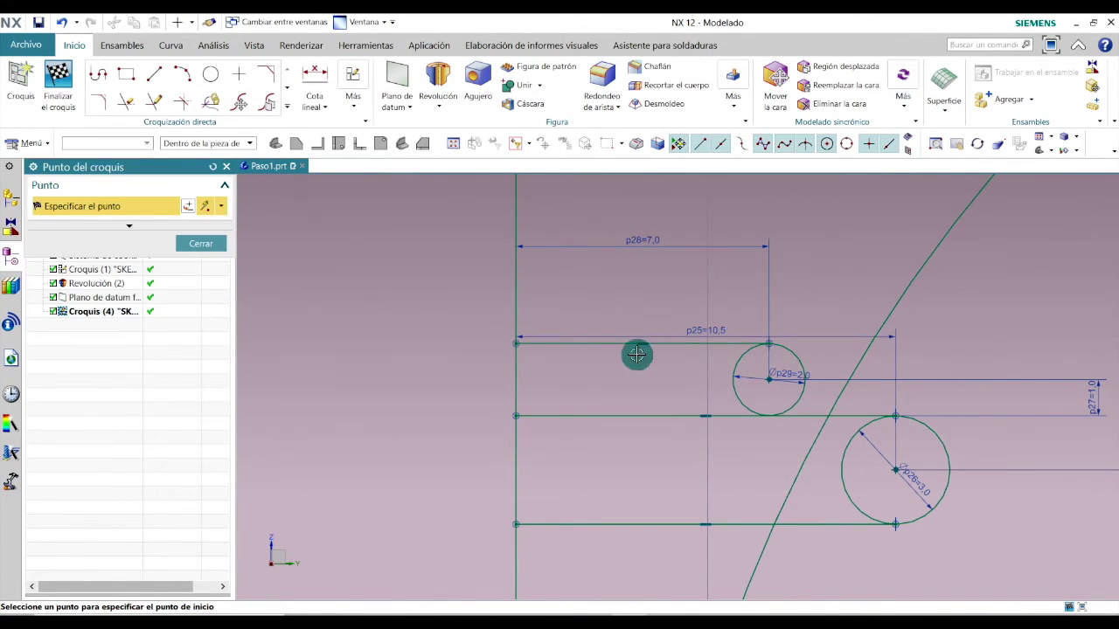
click(690, 344)
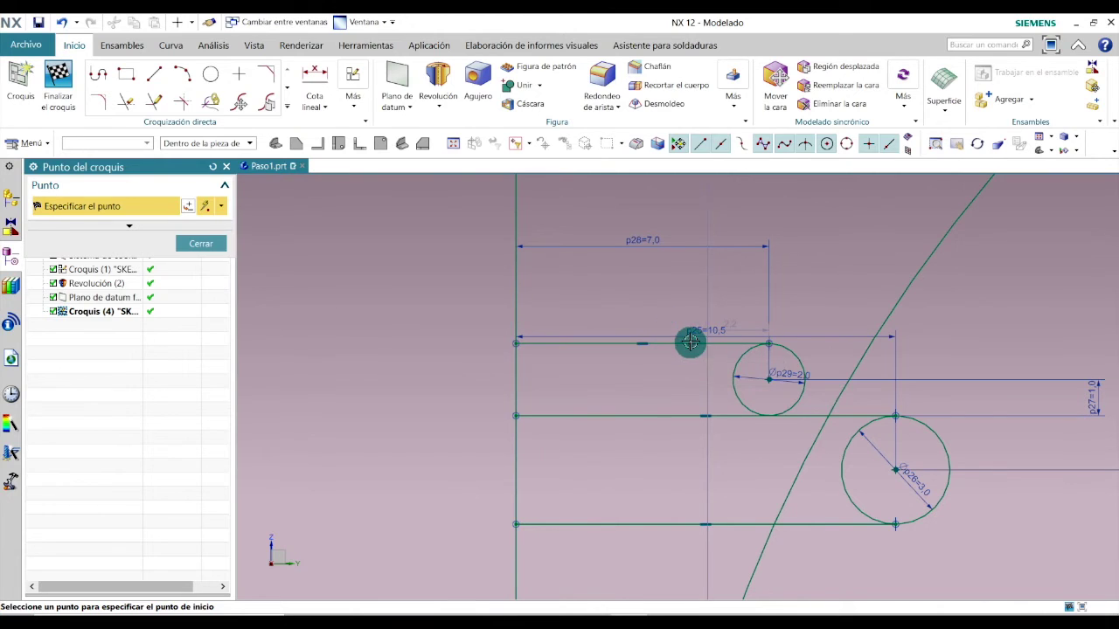
middle_click(626, 367)
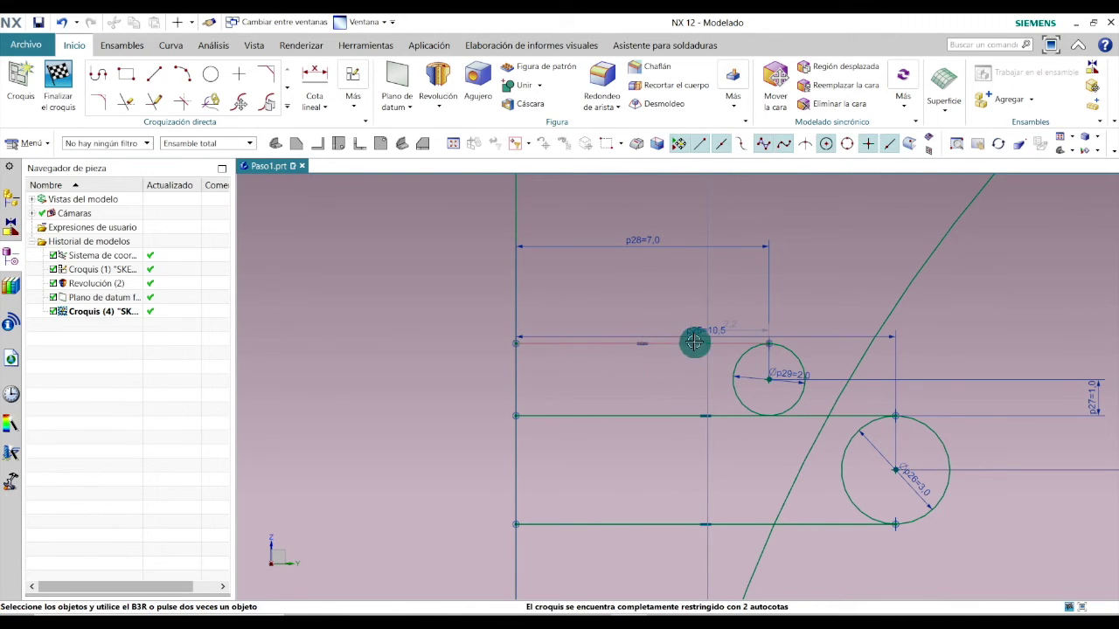
Dimension the sketch point on the highest collar line at 6.5 mm from the vertical axis
click(314, 71)
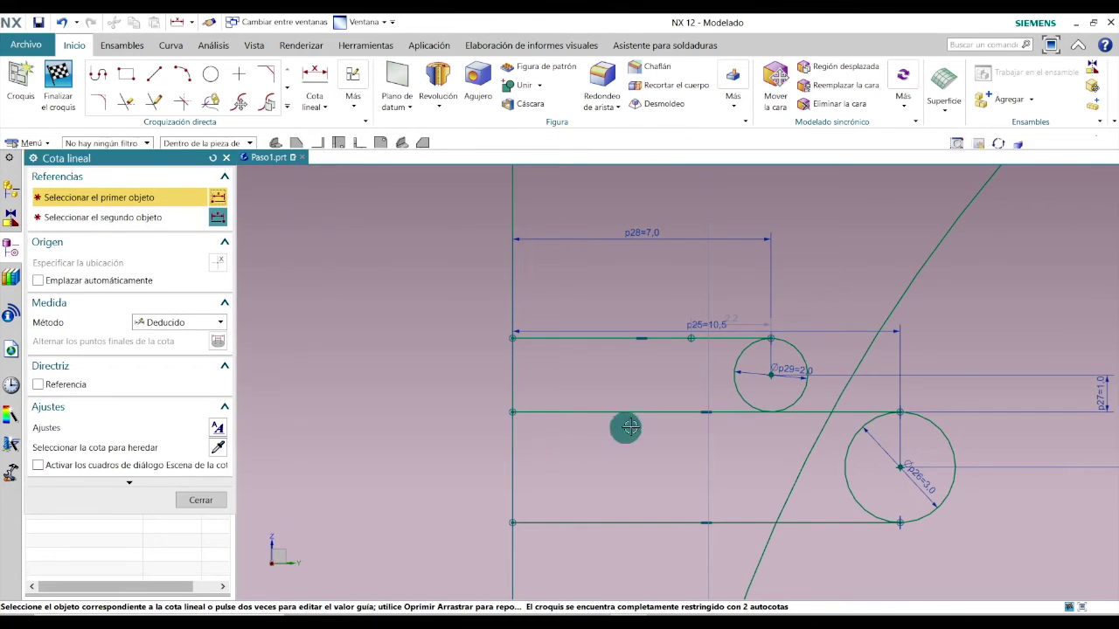
click(692, 338)
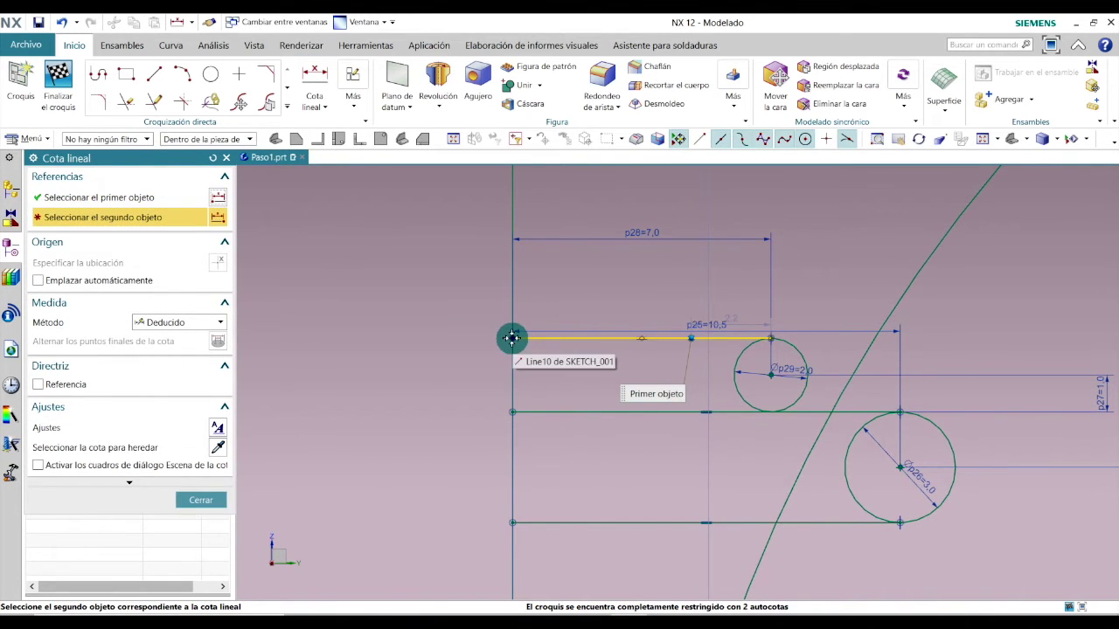
click(512, 338)
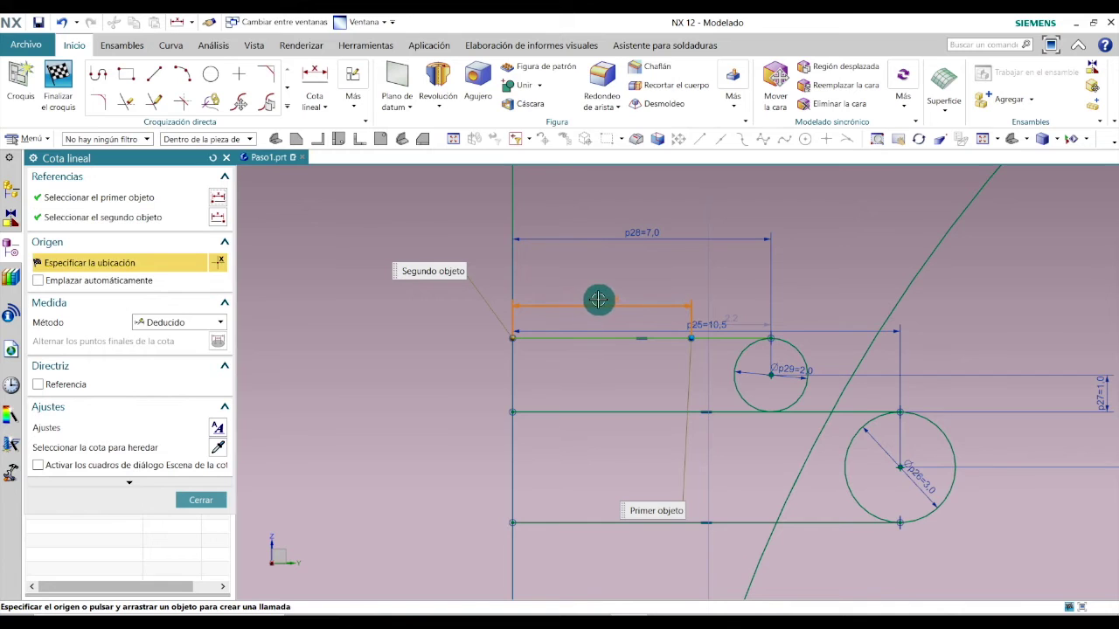
click(598, 300)
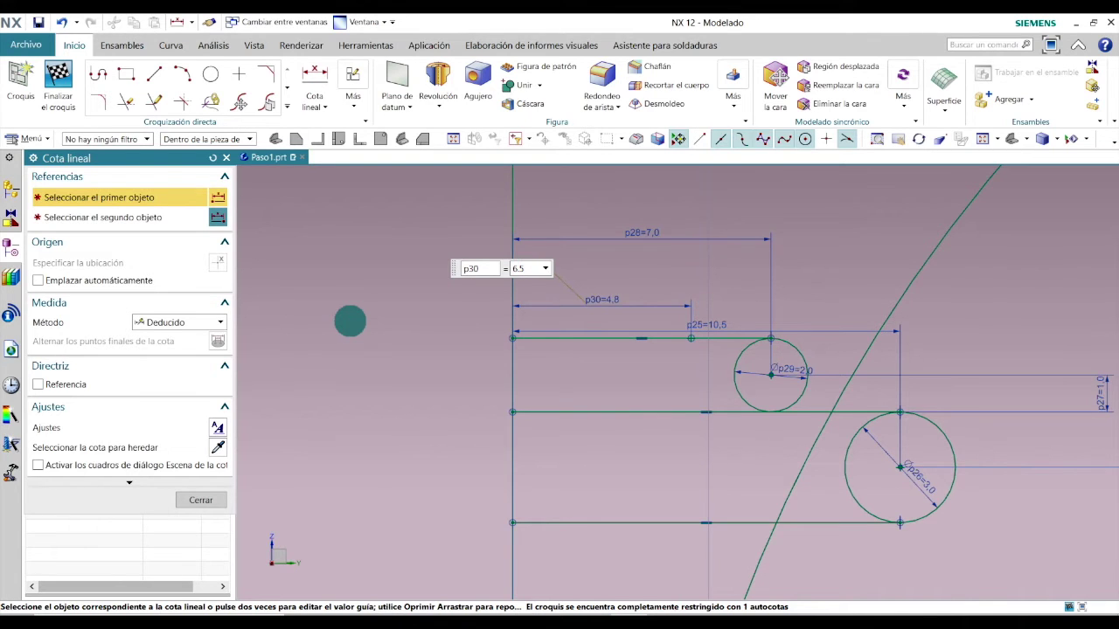
key(Return)
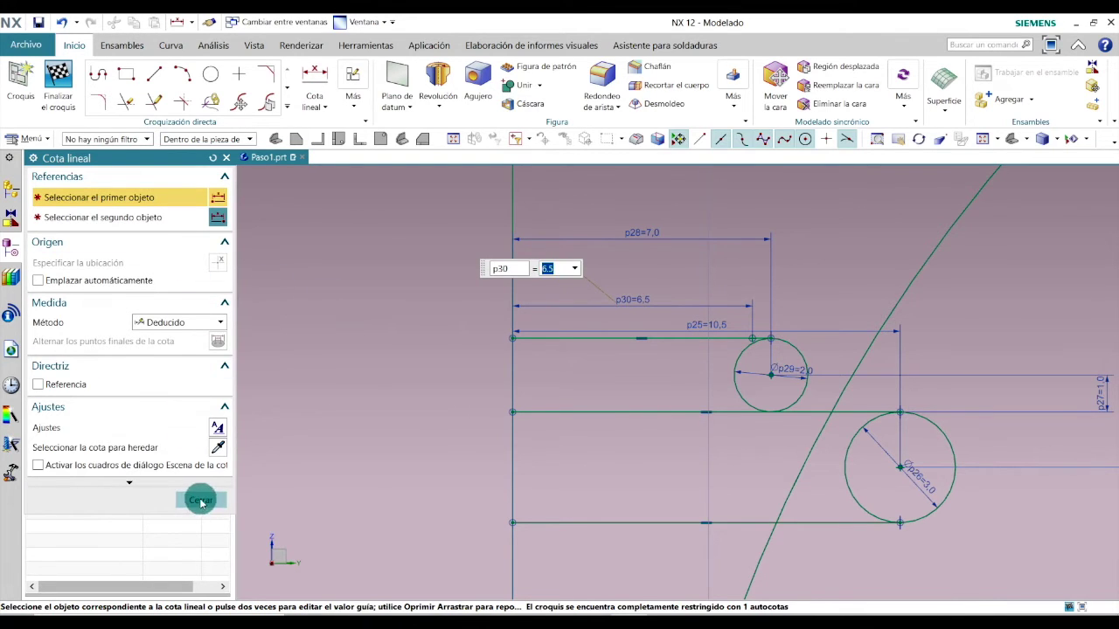
click(200, 500)
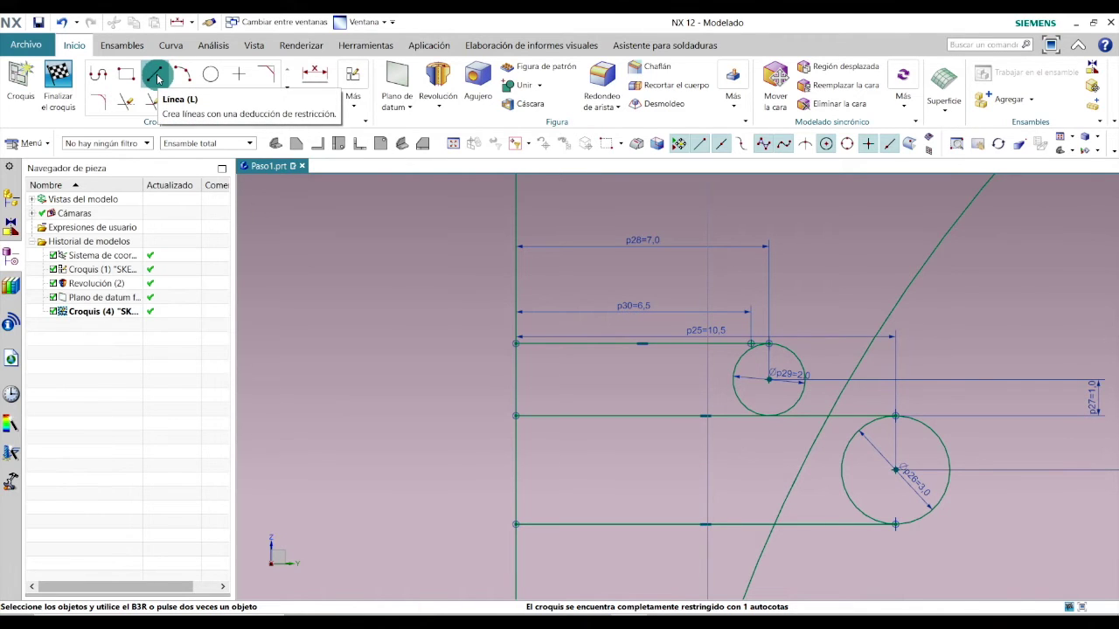
Draw a line slanting upward and outward from the 6.5 mm point and set its length to 2 mm
click(156, 77)
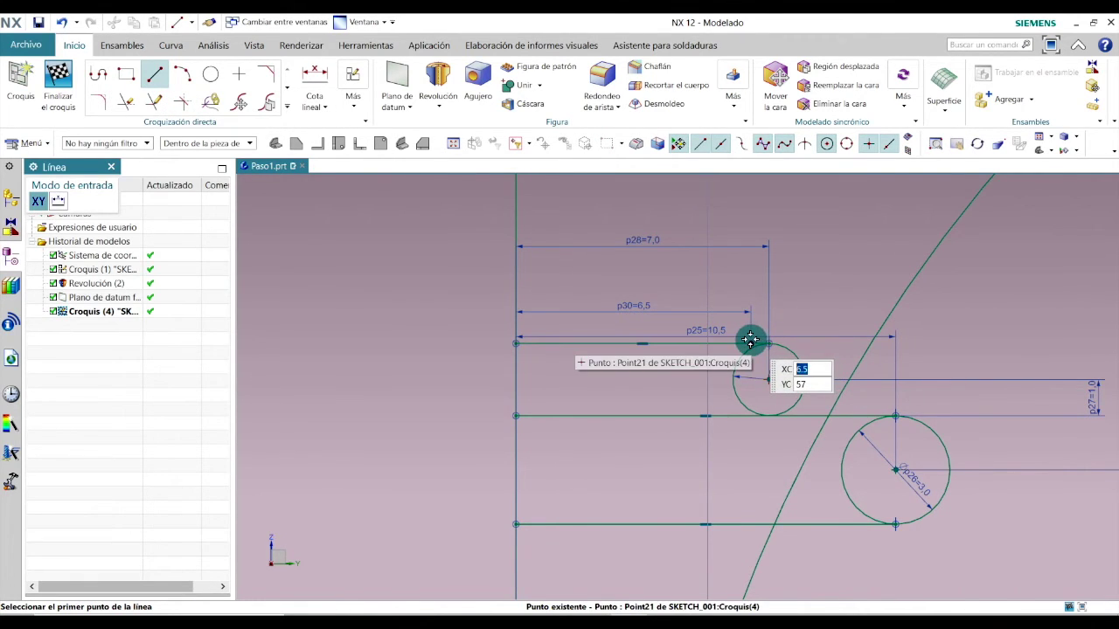
click(751, 341)
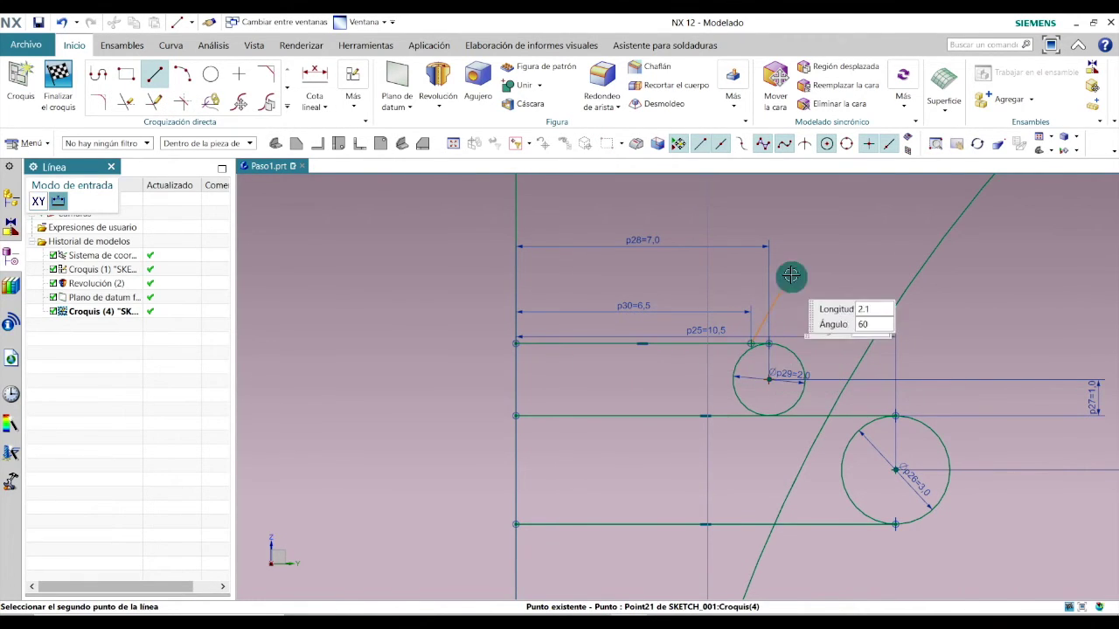
click(815, 215)
scroll(811, 219, up, 2)
key(Escape)
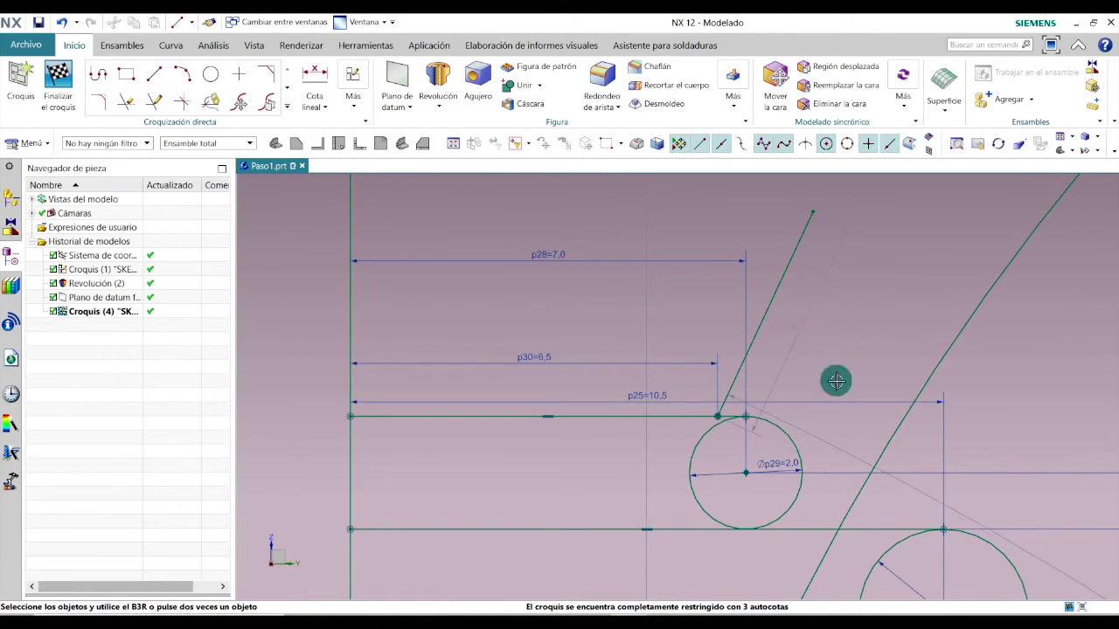
double_click(801, 325)
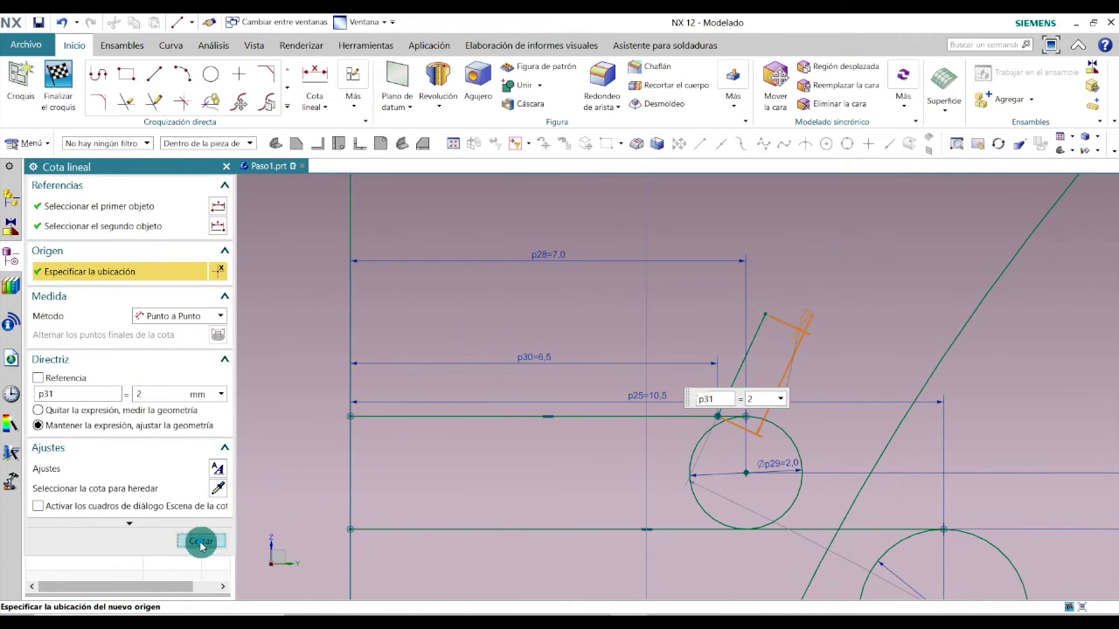
click(201, 542)
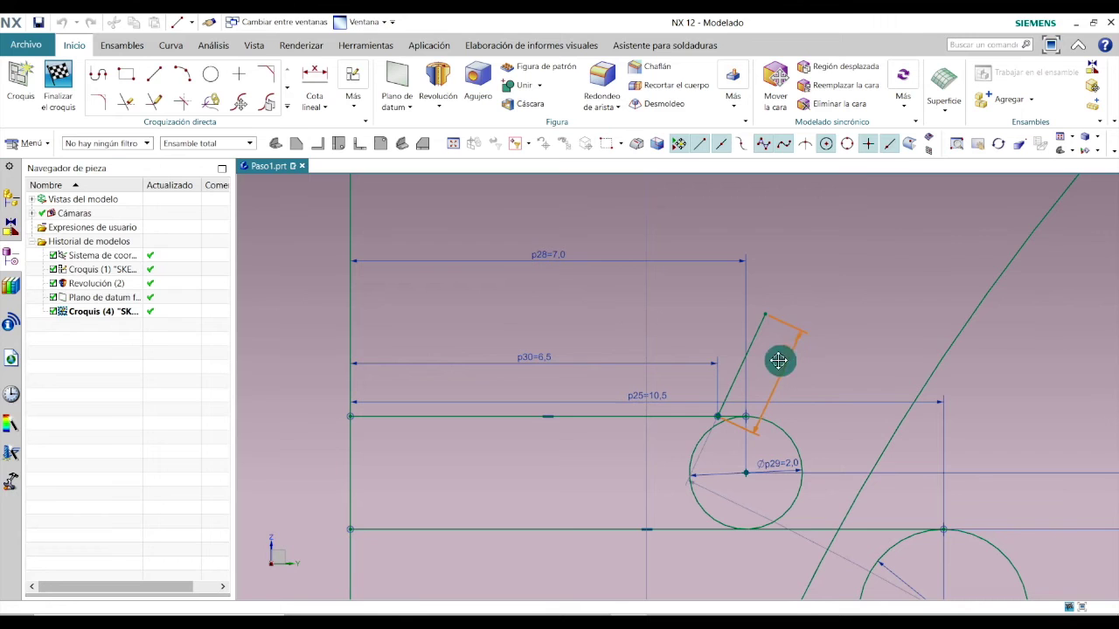
Add an angular dimension of 70° between the highest horizontal collar line and the 2 mm slanted line
scroll(507, 580, up, 1)
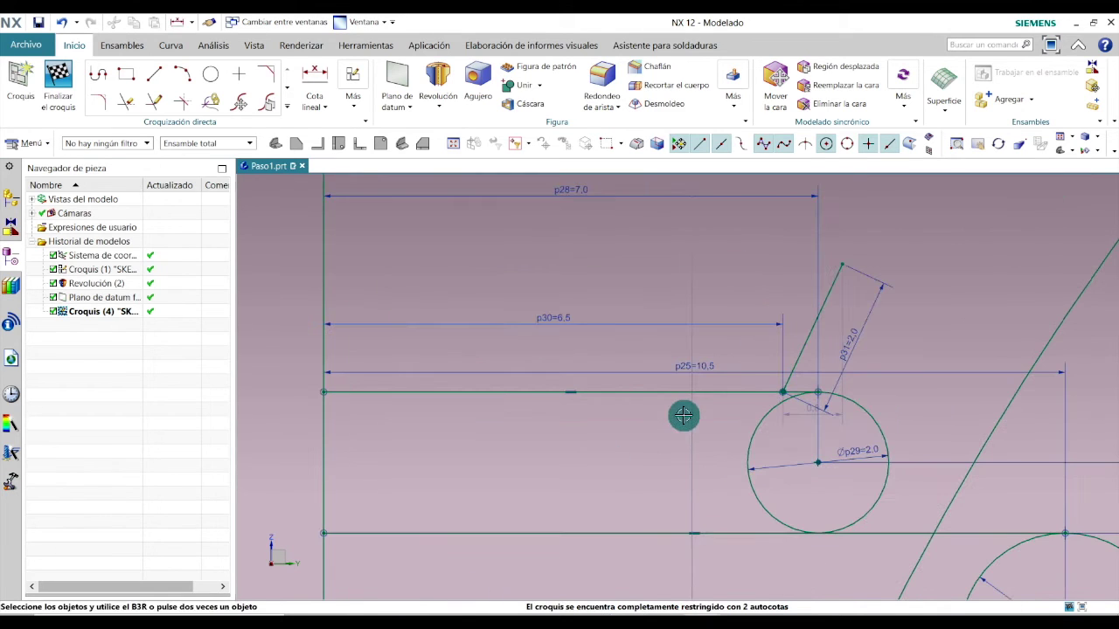
click(324, 109)
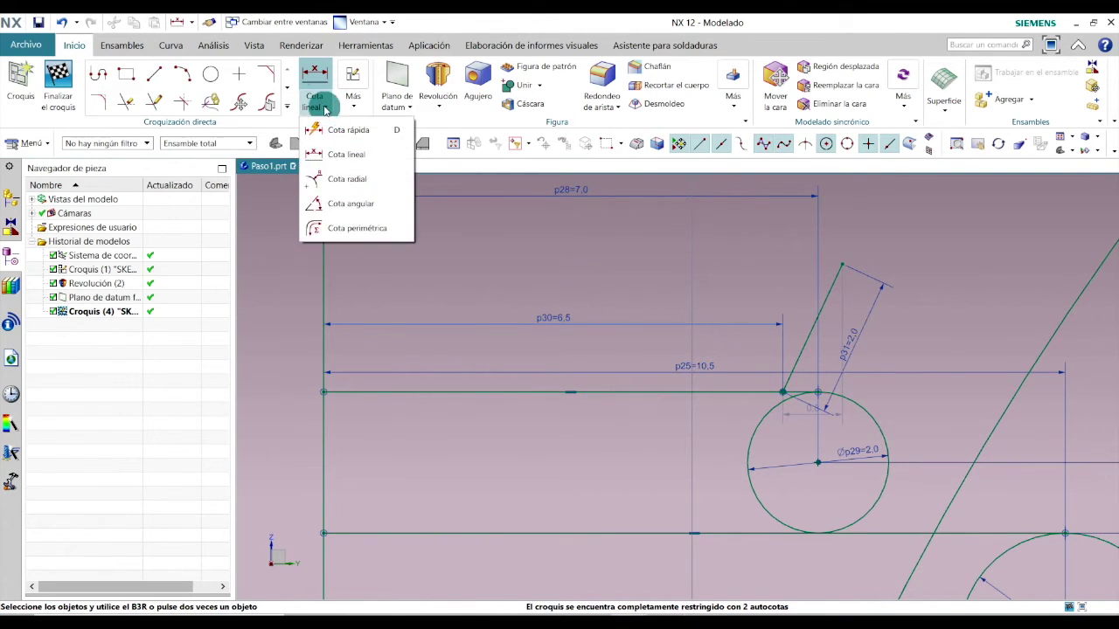
click(349, 206)
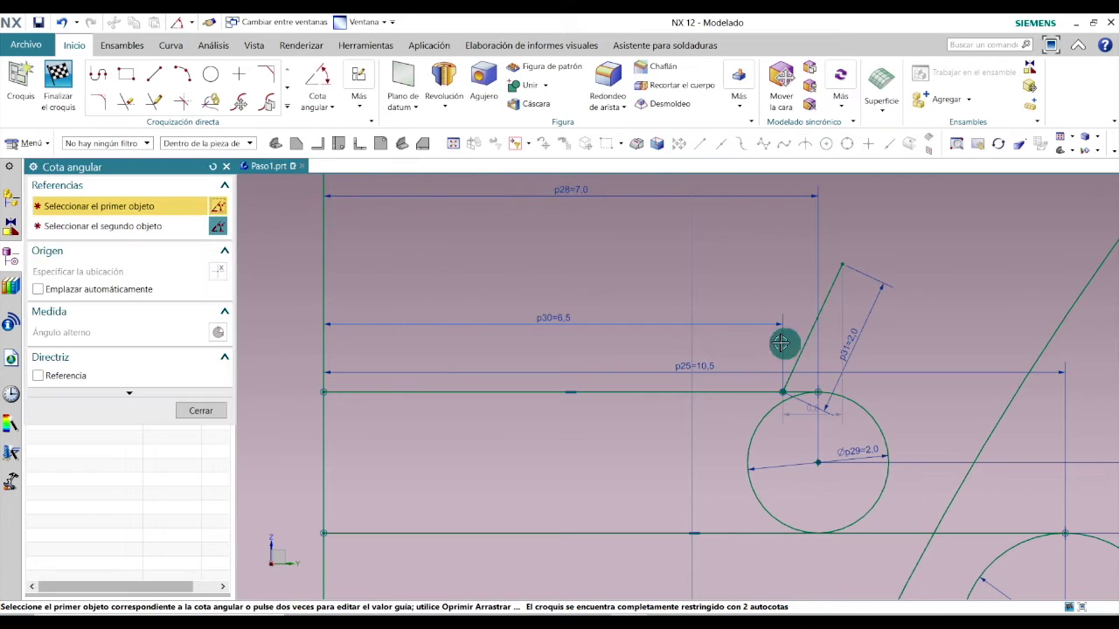
scroll(824, 392, up, 5)
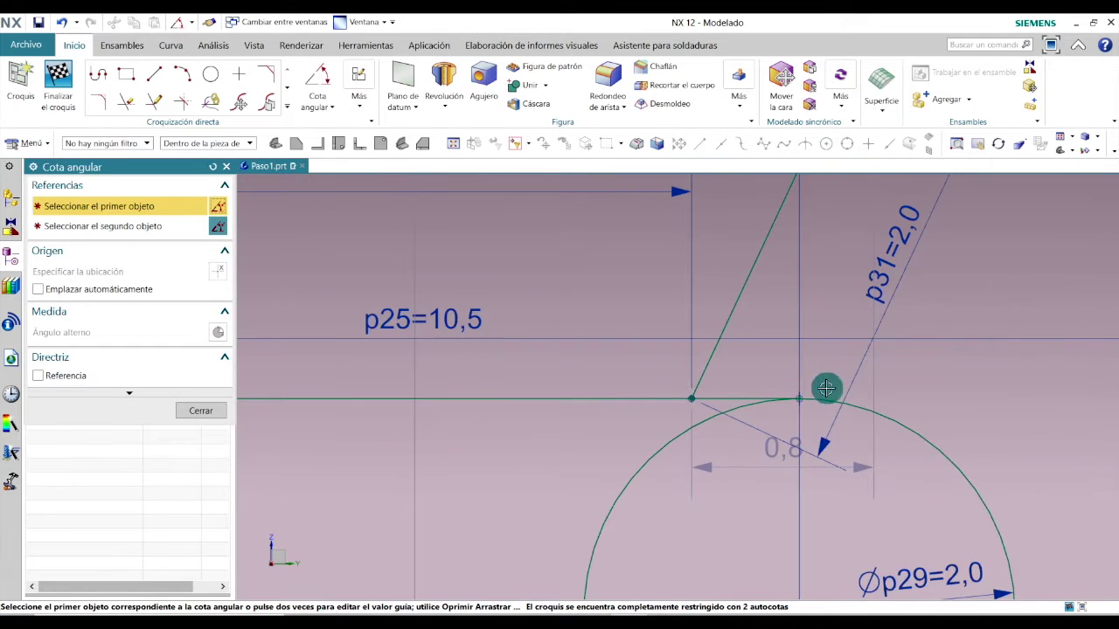
click(745, 398)
click(733, 311)
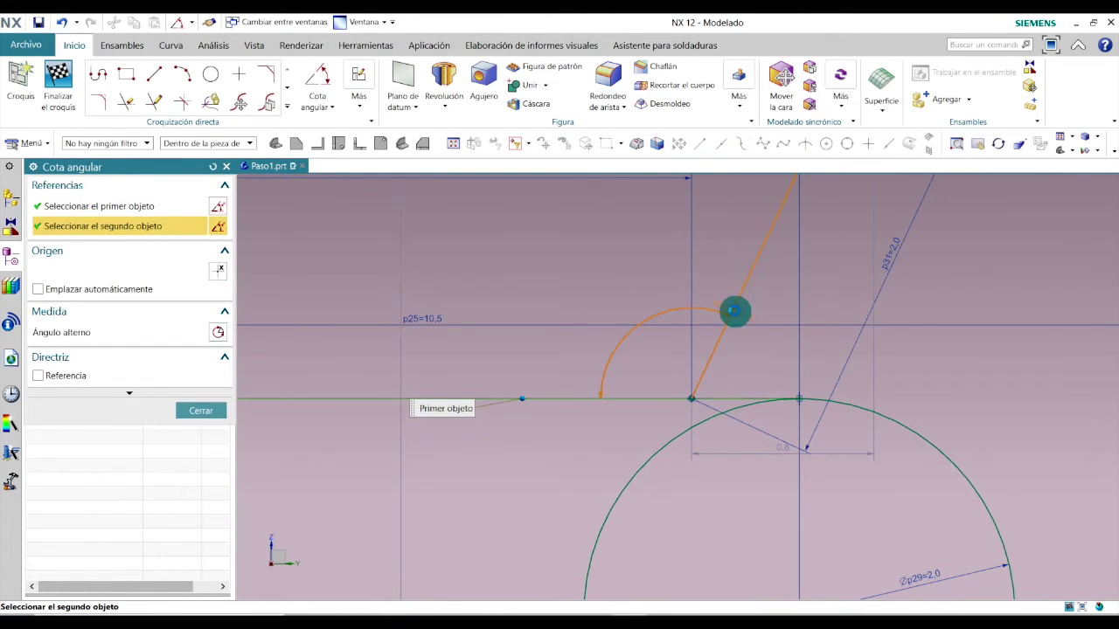
scroll(734, 313, down, 3)
click(883, 291)
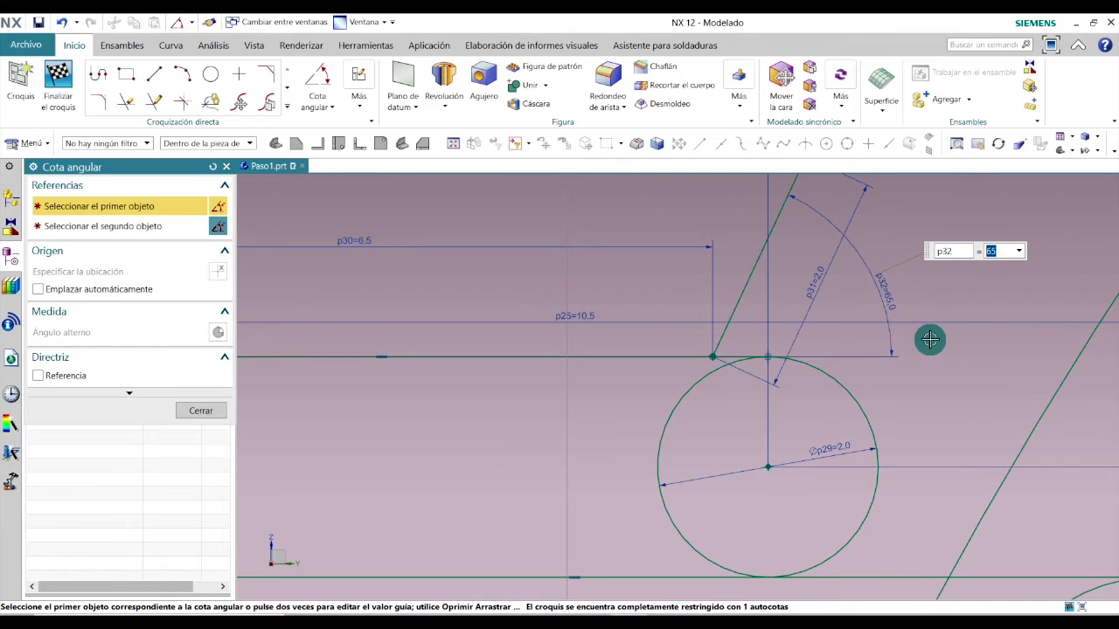
text(70)
key(Return)
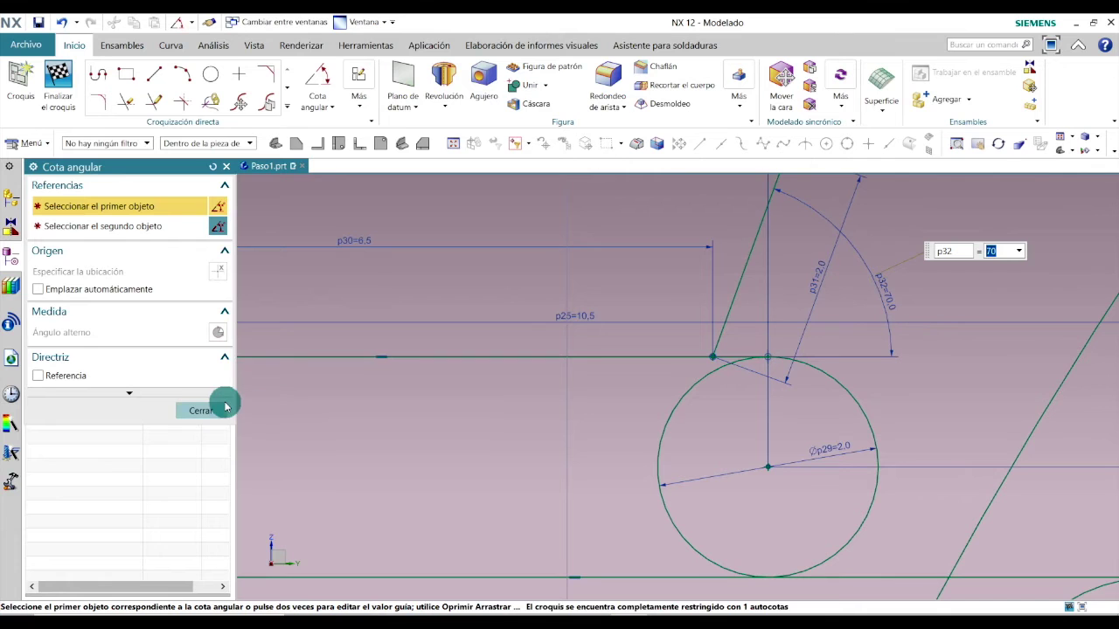
click(219, 411)
Check the next collar edge on the queen drawing and draw a horizontal line about 9.2 mm long from the slanted line's upper end across the axis
scroll(417, 502, down, 3)
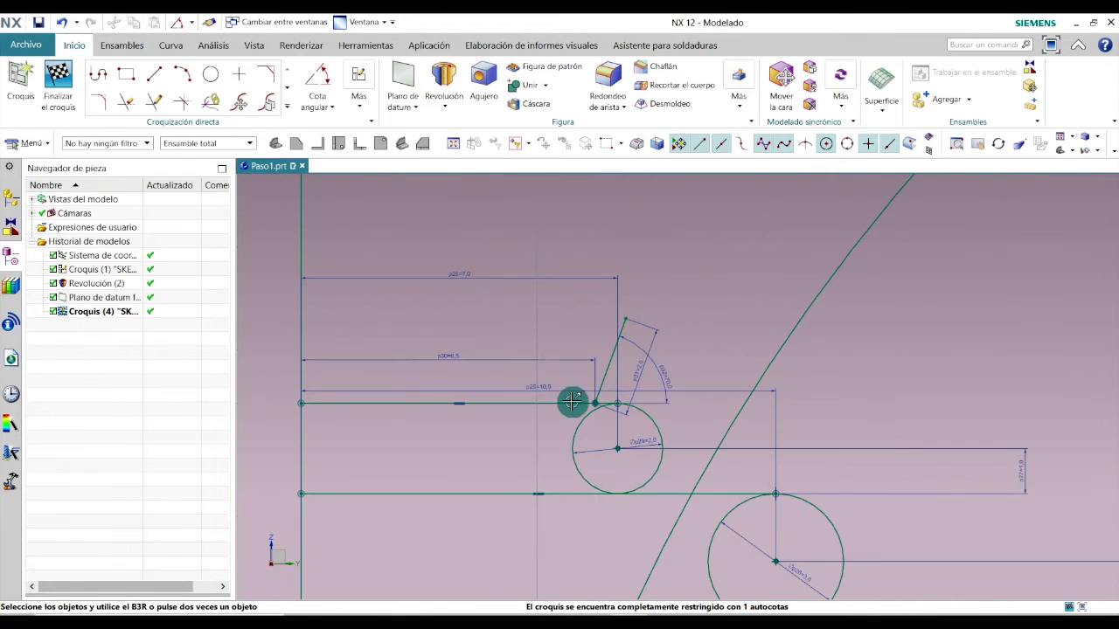
scroll(505, 385, up, 2)
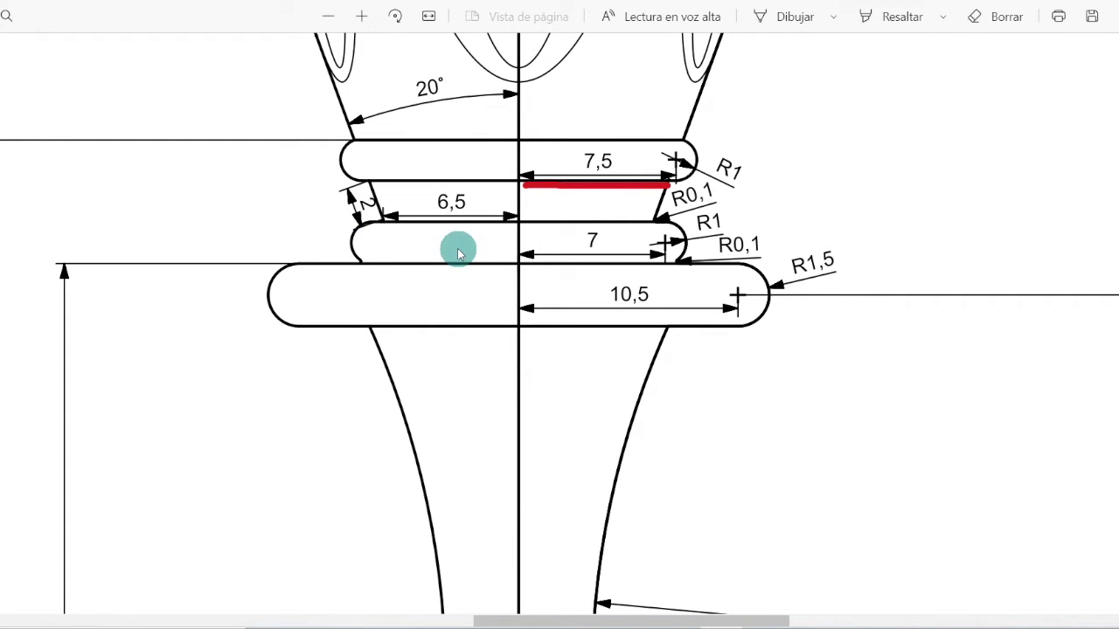
click(549, 624)
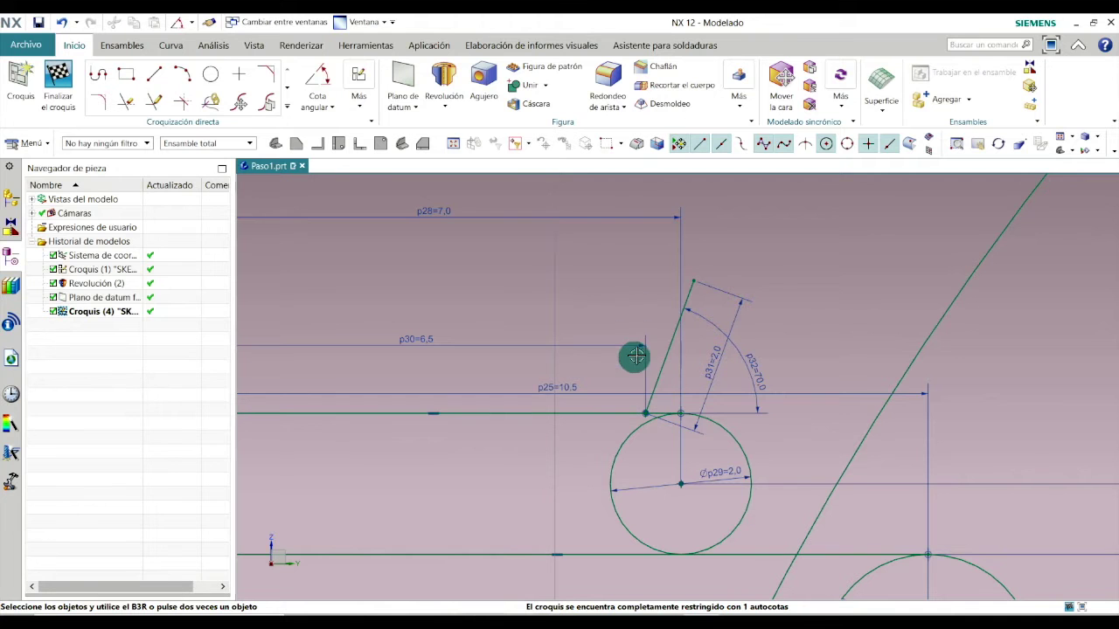
click(154, 74)
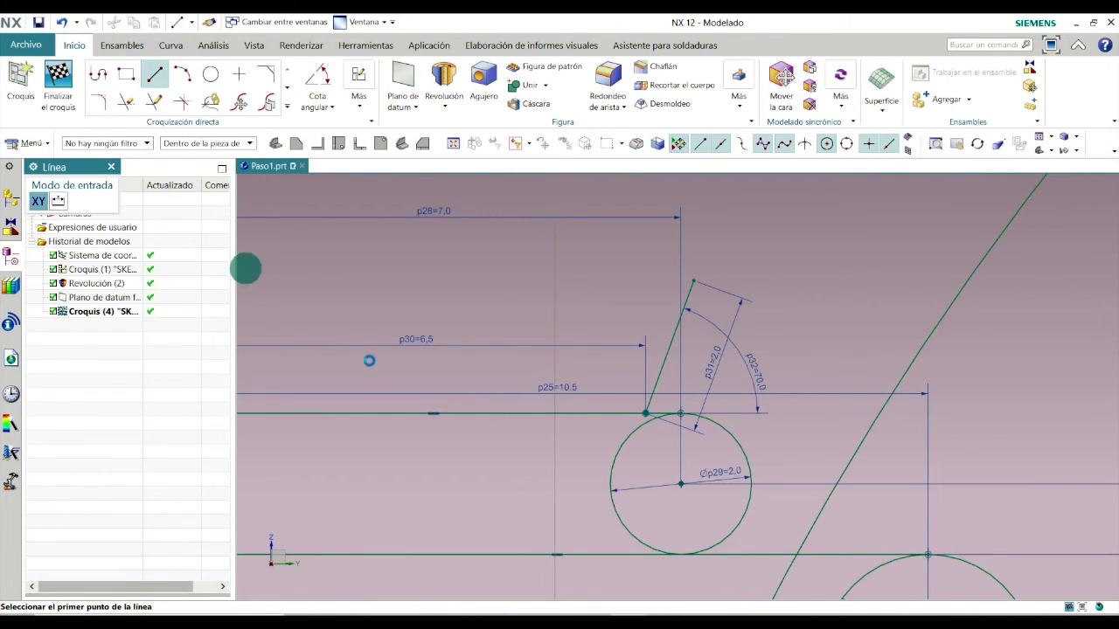
click(696, 282)
scroll(694, 280, down, 4)
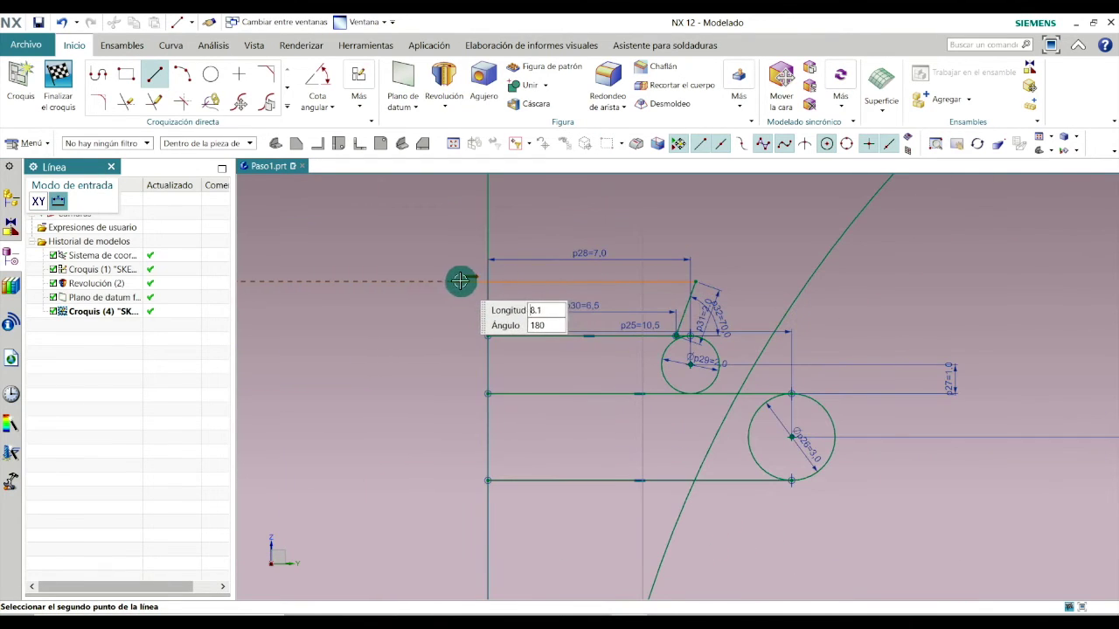
click(429, 280)
scroll(647, 241, up, 2)
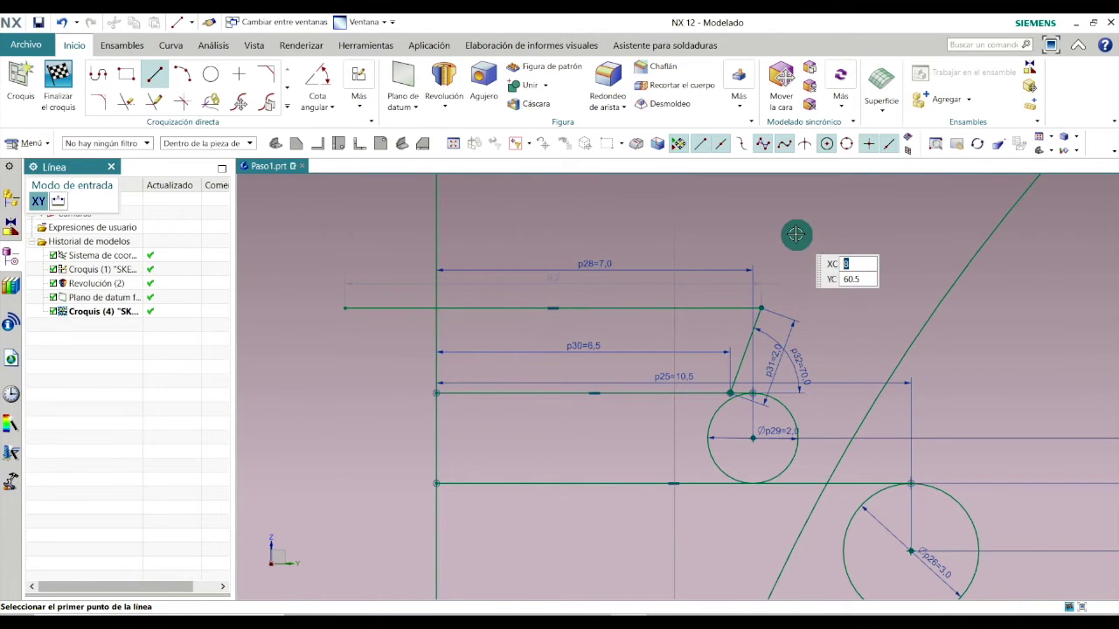
key(Escape)
Check the uppermost collar's centre and radius on the queen drawing and place a sketch point above the new horizontal line
key(alt+Tab)
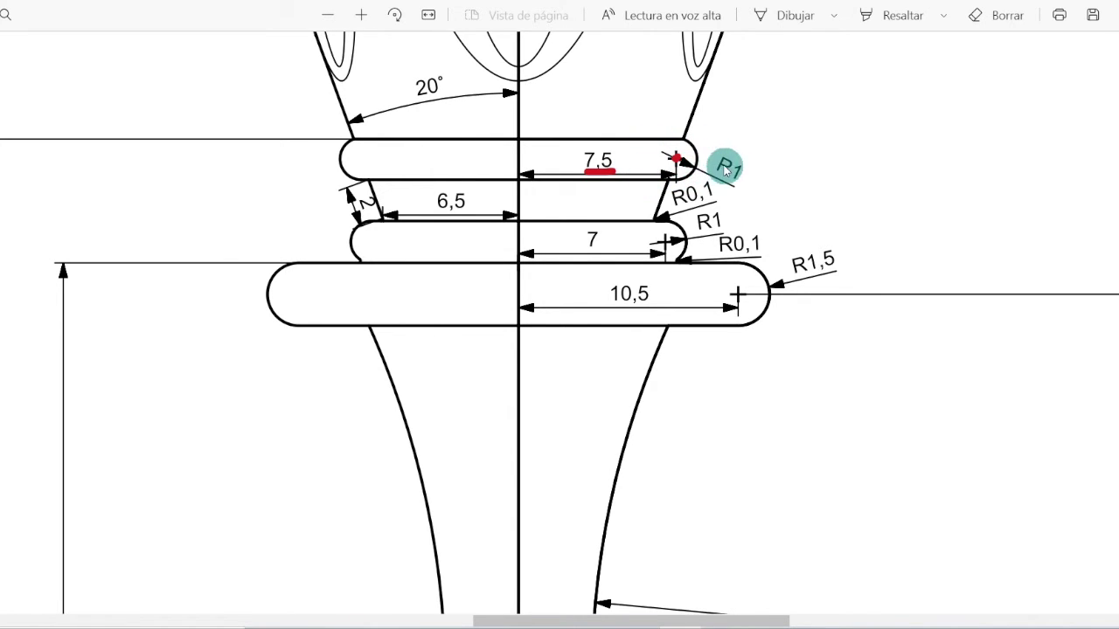
key(alt+Tab)
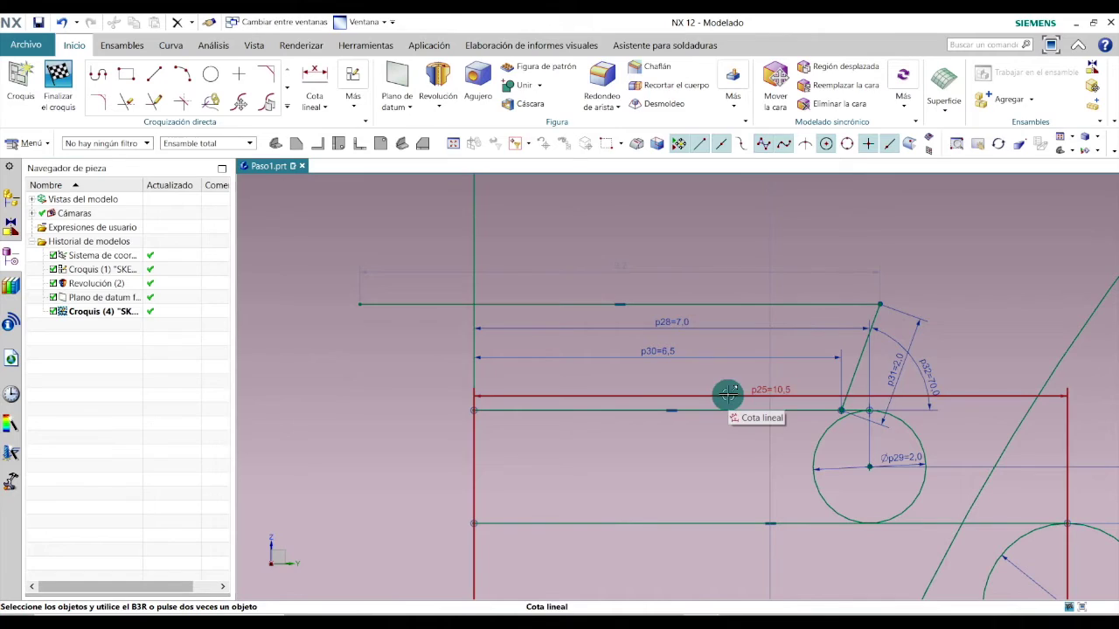
click(236, 76)
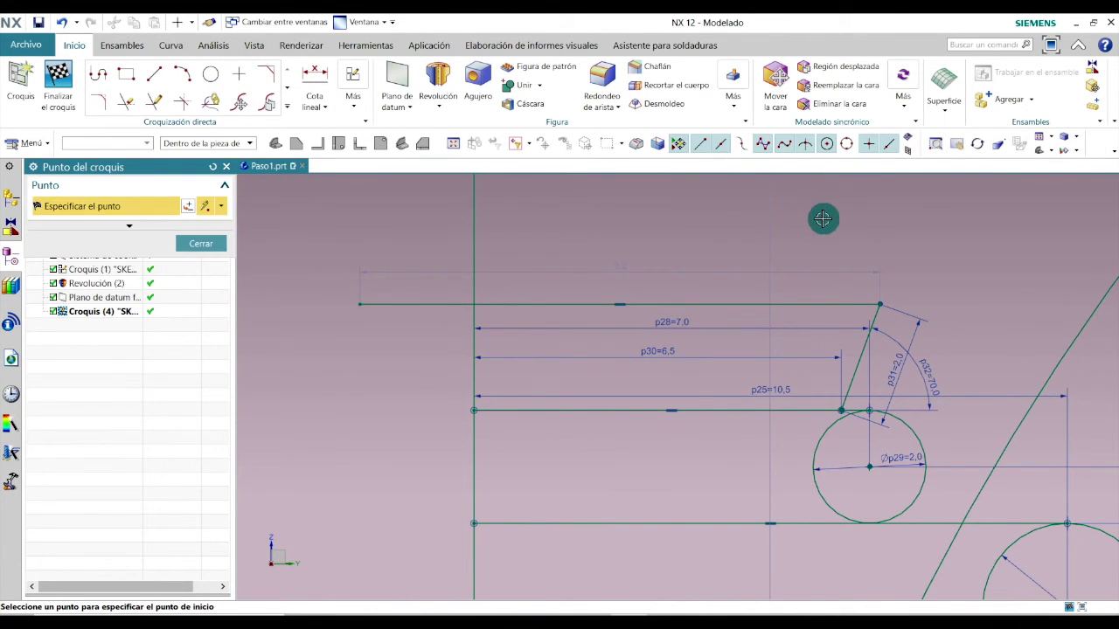
middle_click(654, 335)
Add a linear dimension to position the sketch point above the new horizontal line
click(314, 87)
click(418, 327)
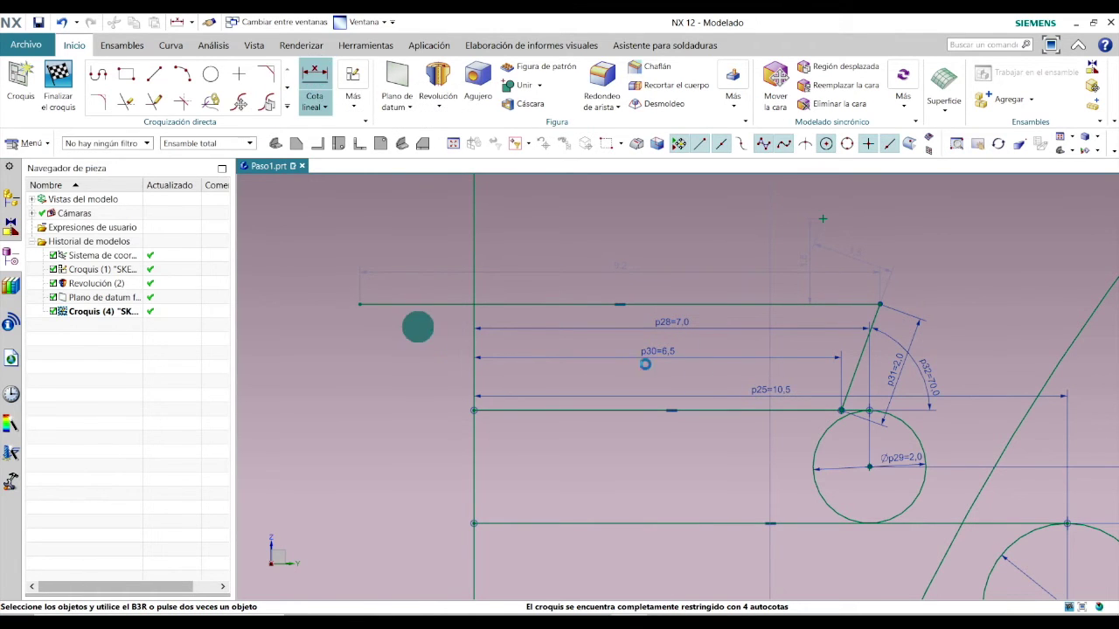
Dimension the uppermost sketch point horizontally from the vertical axis and set the distance to 7.5 mm
click(827, 209)
click(478, 242)
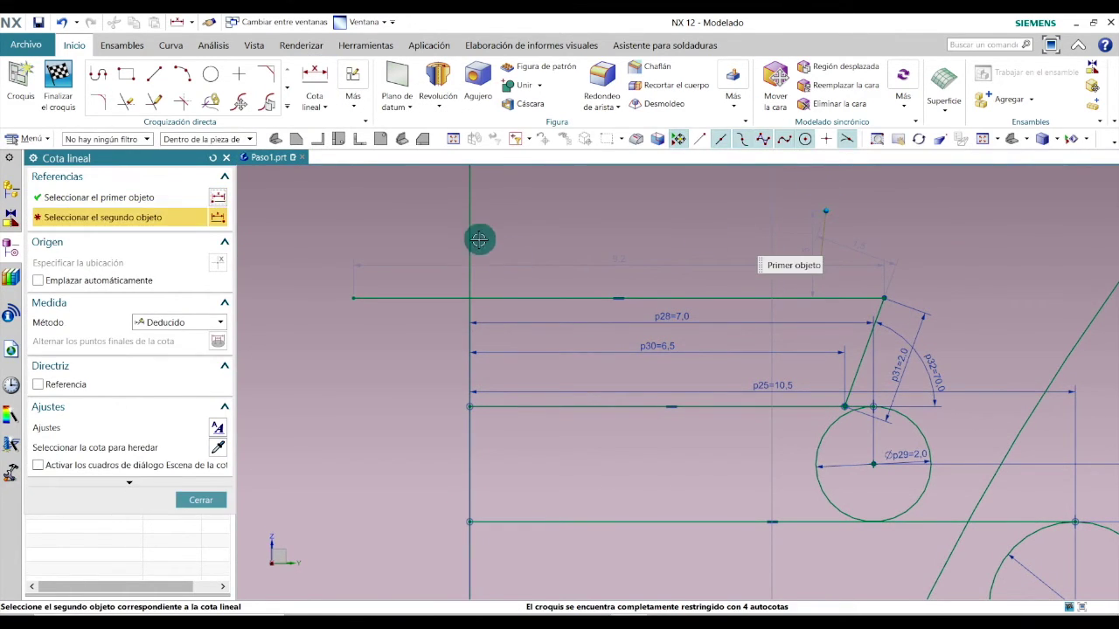
click(473, 224)
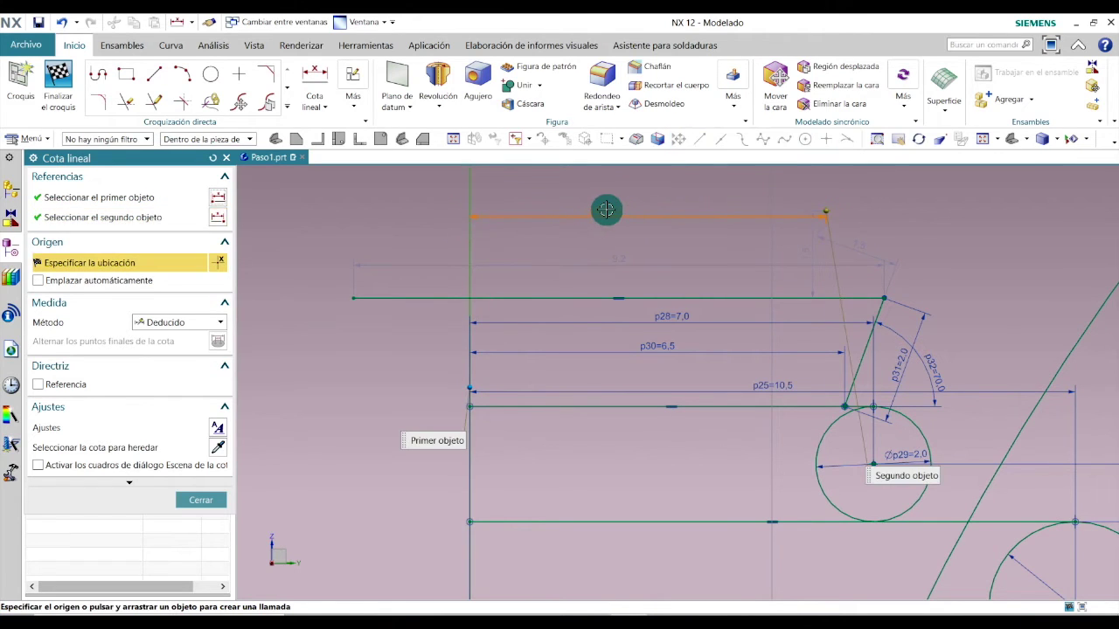
click(606, 209)
text(7.5)
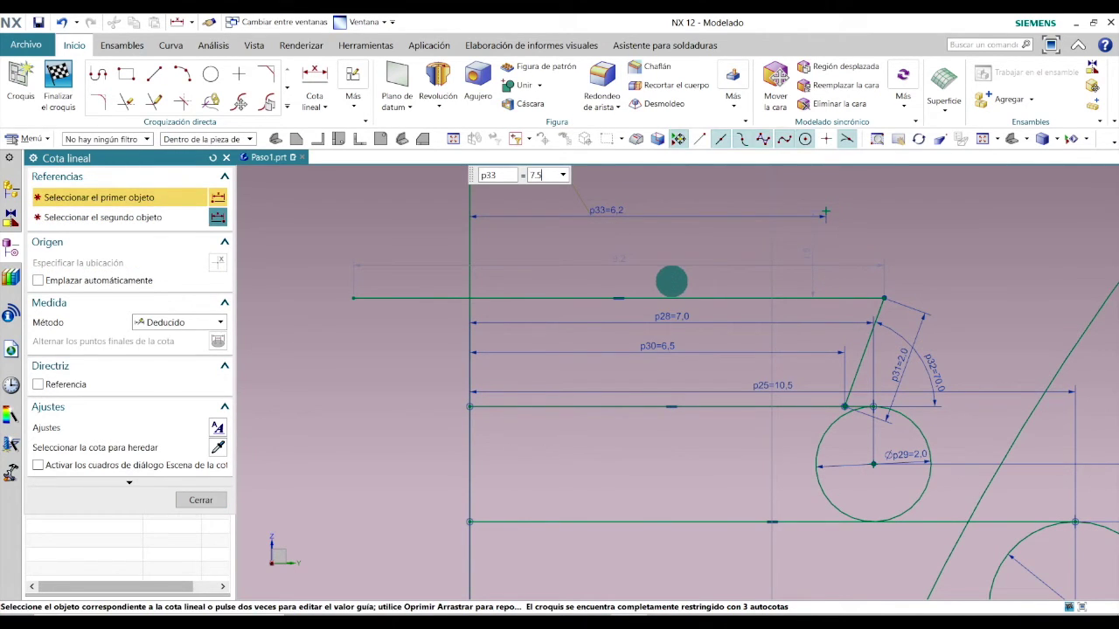
key(Return)
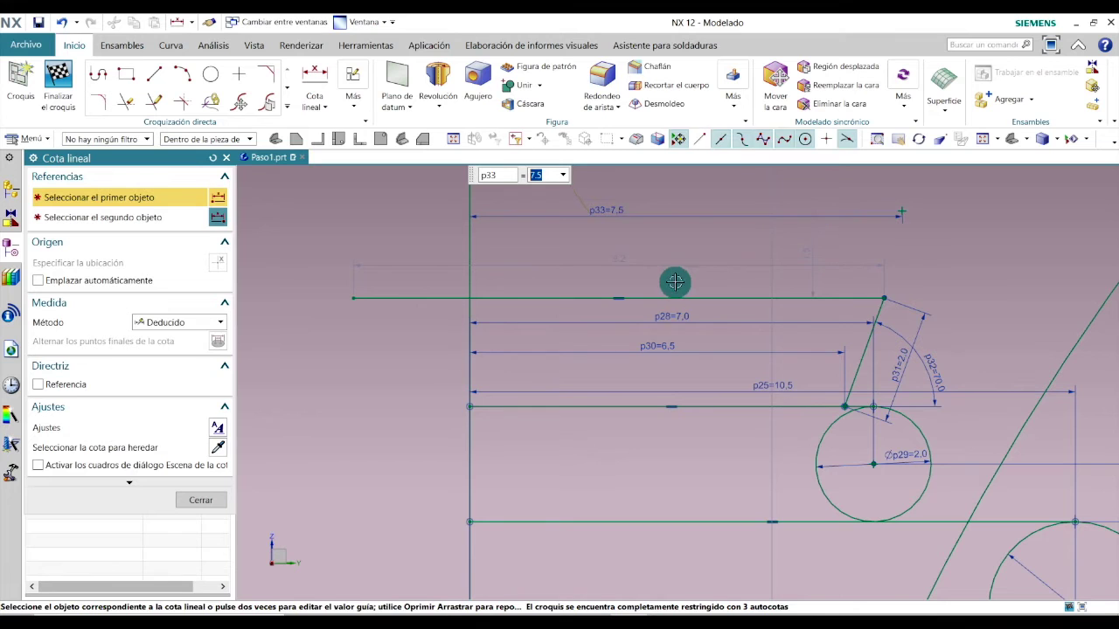
click(202, 500)
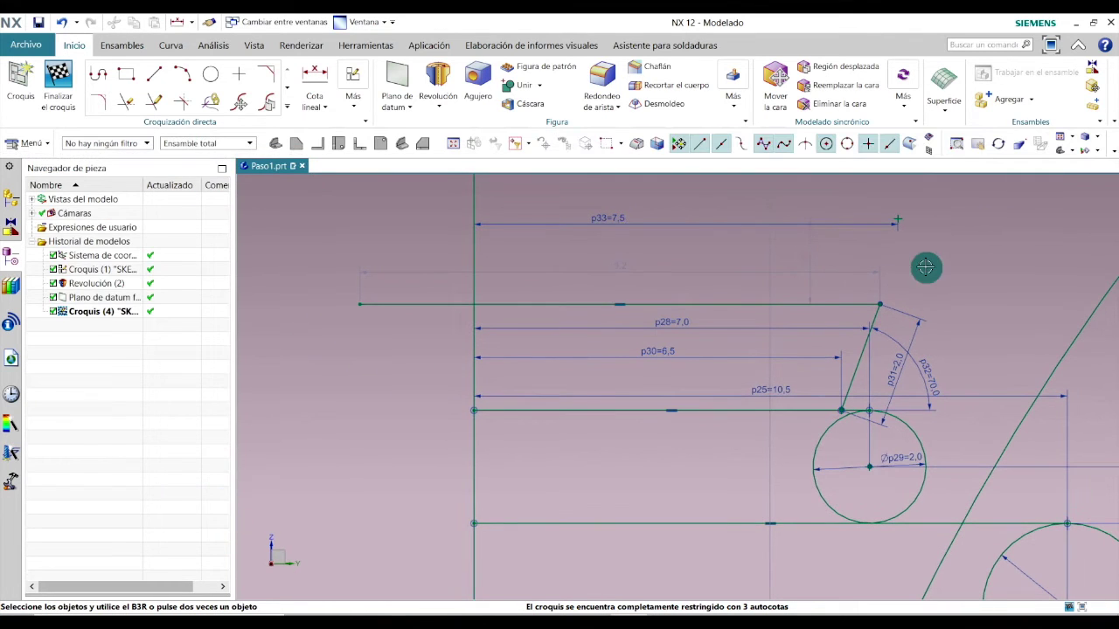
Draw a circle about 1.58 mm in diameter centred on the dimensioned sketch point
click(210, 75)
click(896, 215)
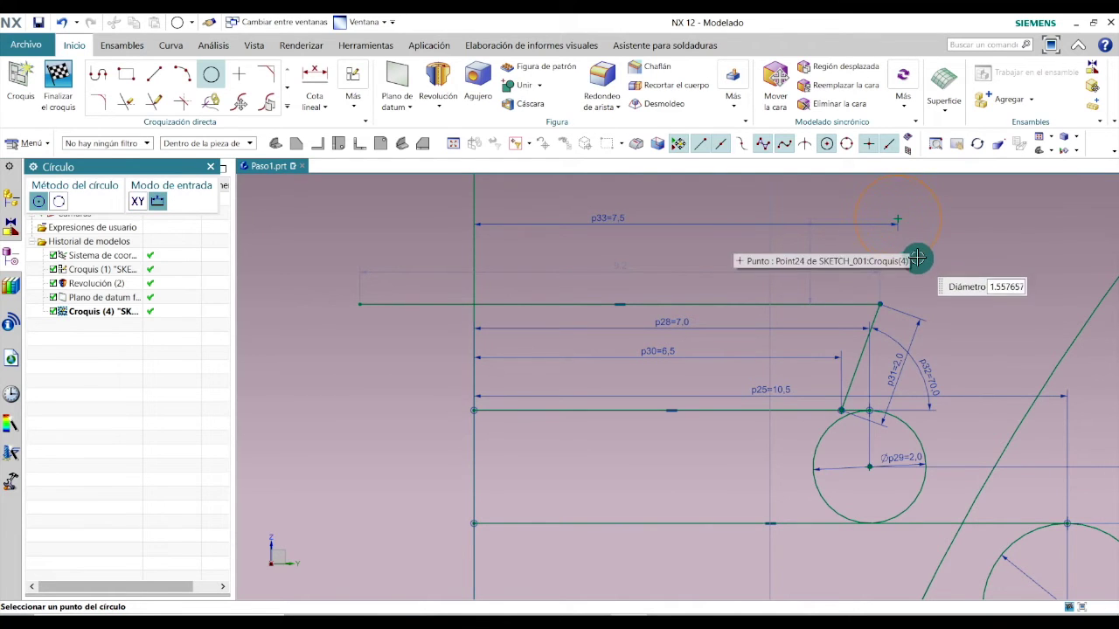
click(917, 253)
scroll(965, 326, down, 2)
scroll(965, 326, up, 2)
key(Escape)
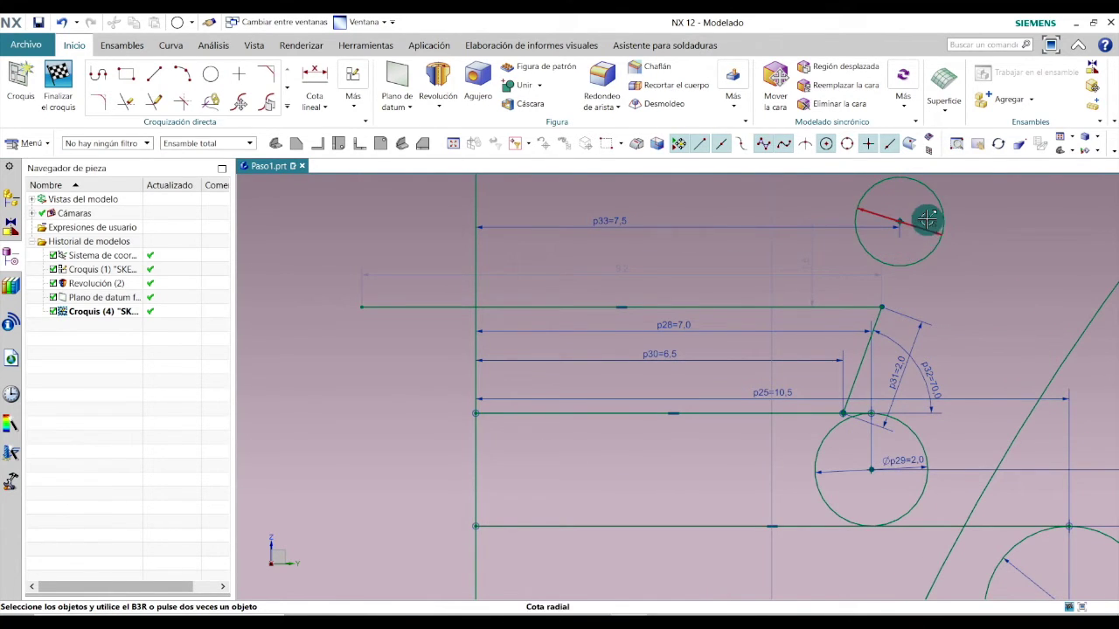
Set the diameter of the new upper circle to 2 mm
double_click(926, 224)
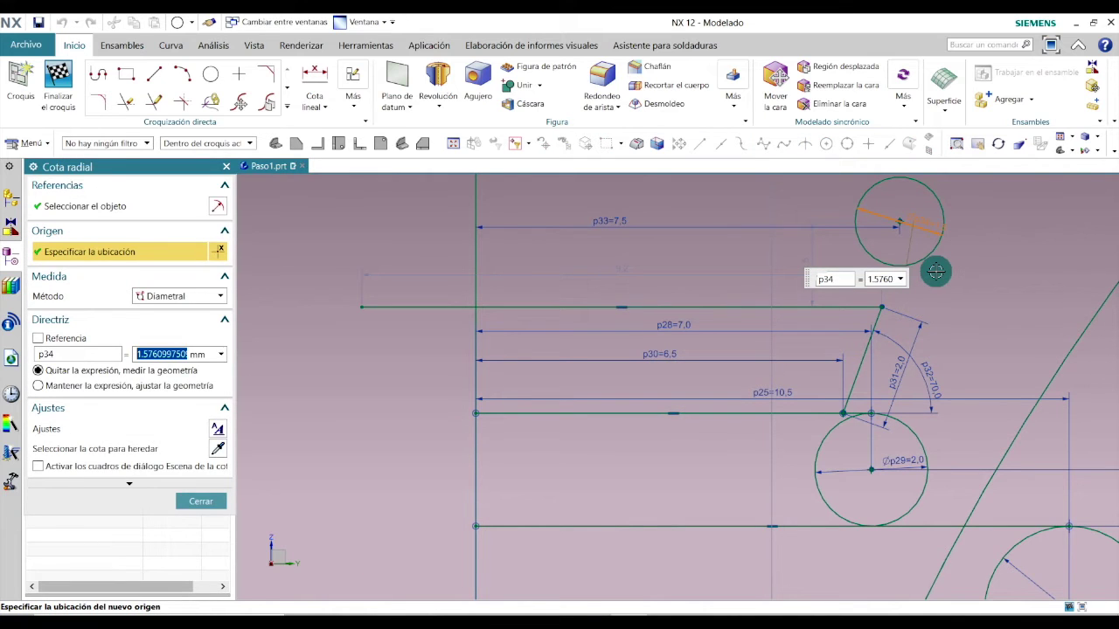
text(2)
key(Return)
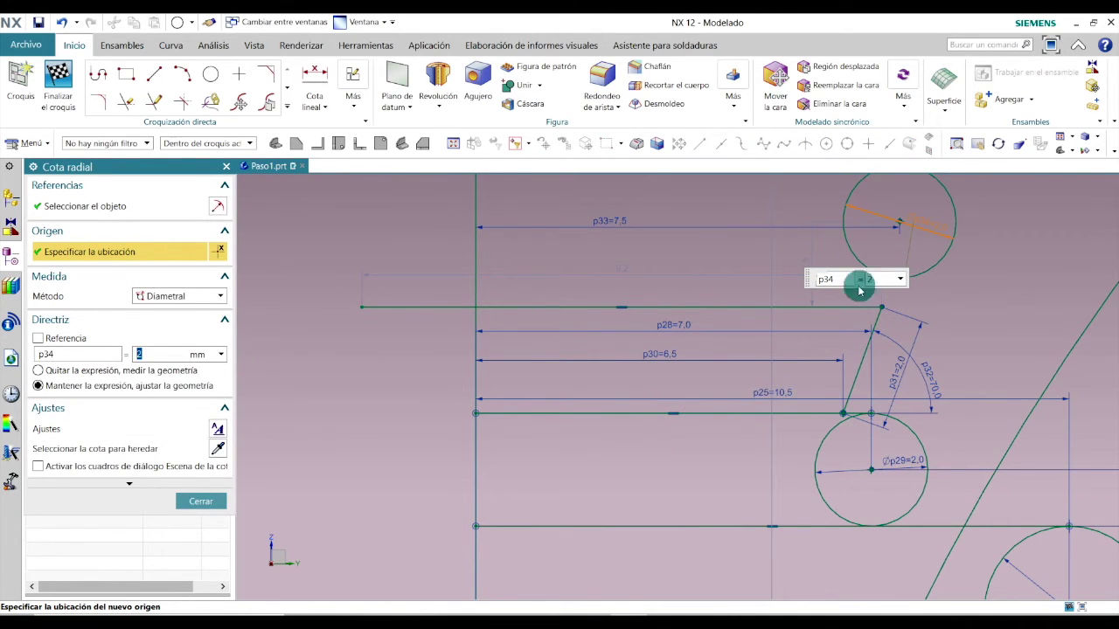
click(200, 501)
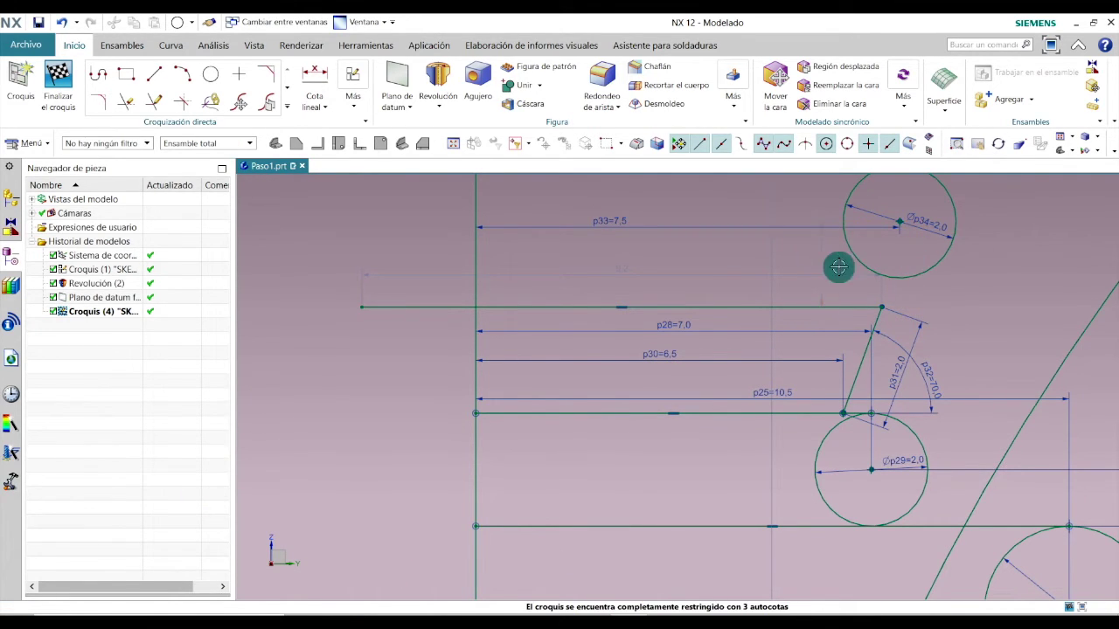
Set the perpendicular distance between the upper circle's centre and the uppermost horizontal line to 1 mm
double_click(815, 264)
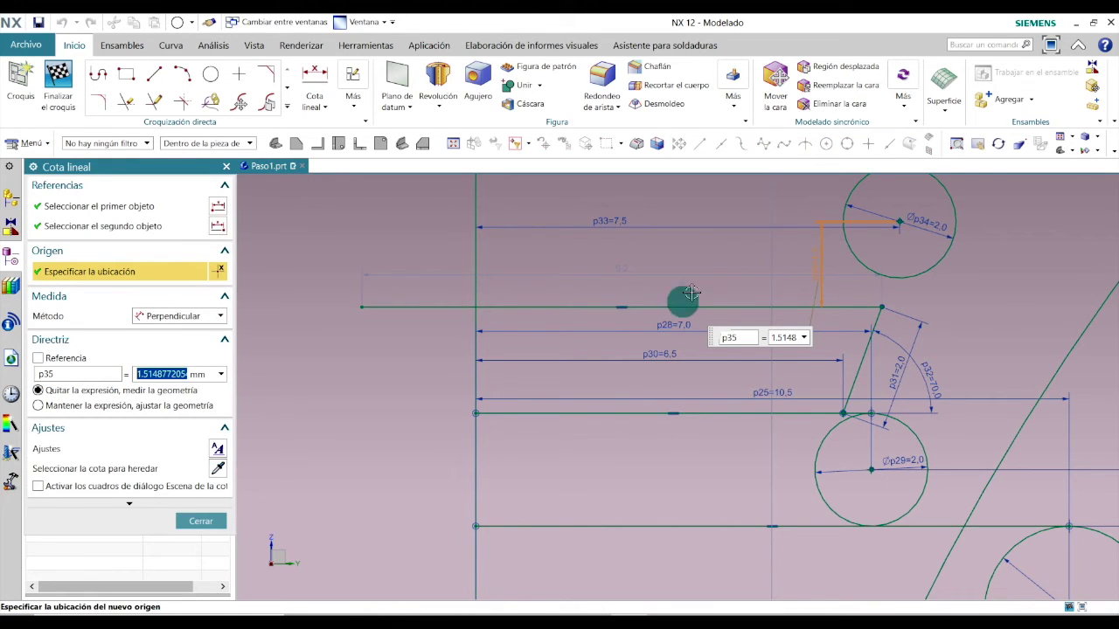
key(Return)
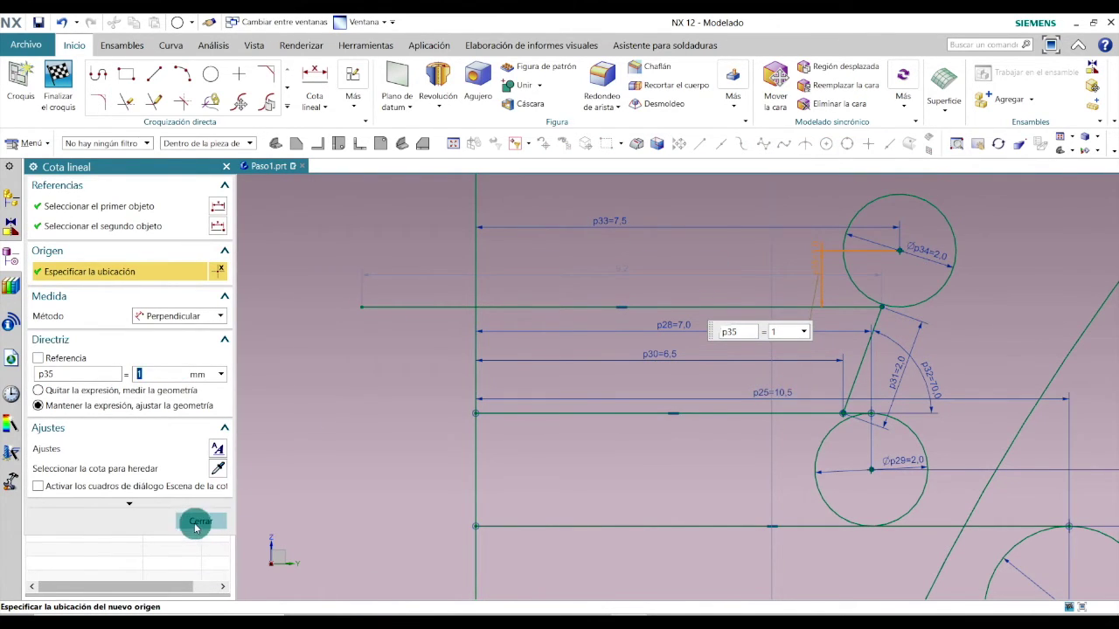
click(196, 523)
Check the crown's side angle in the reference drawing and extend the short slanted line up through the upper circle with Quick Extend
key(alt+Tab)
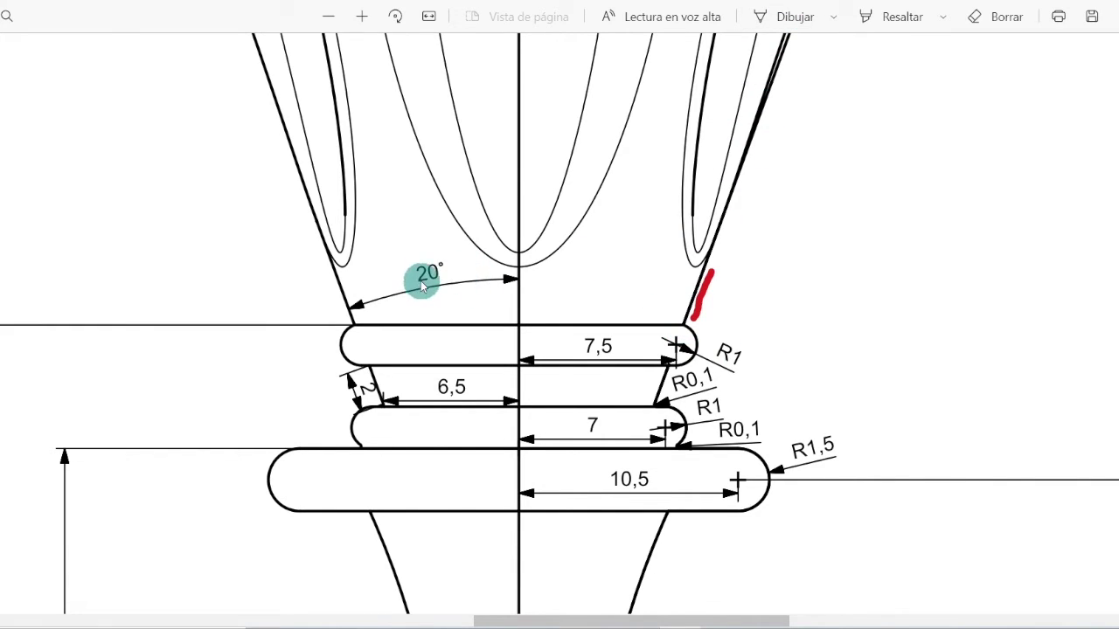
key(alt+Tab)
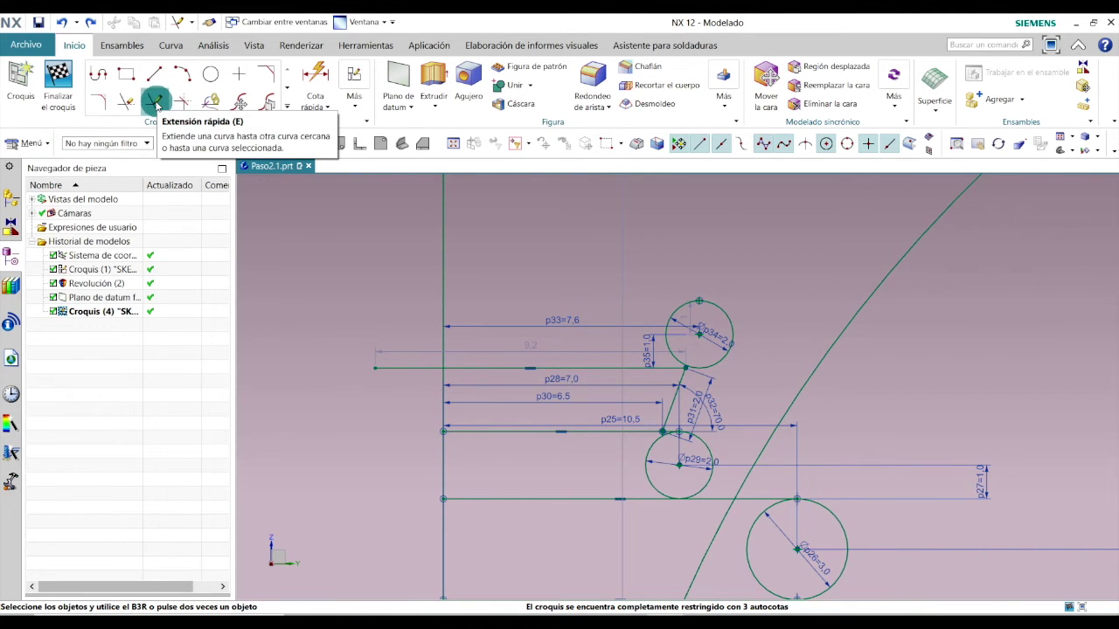
click(154, 101)
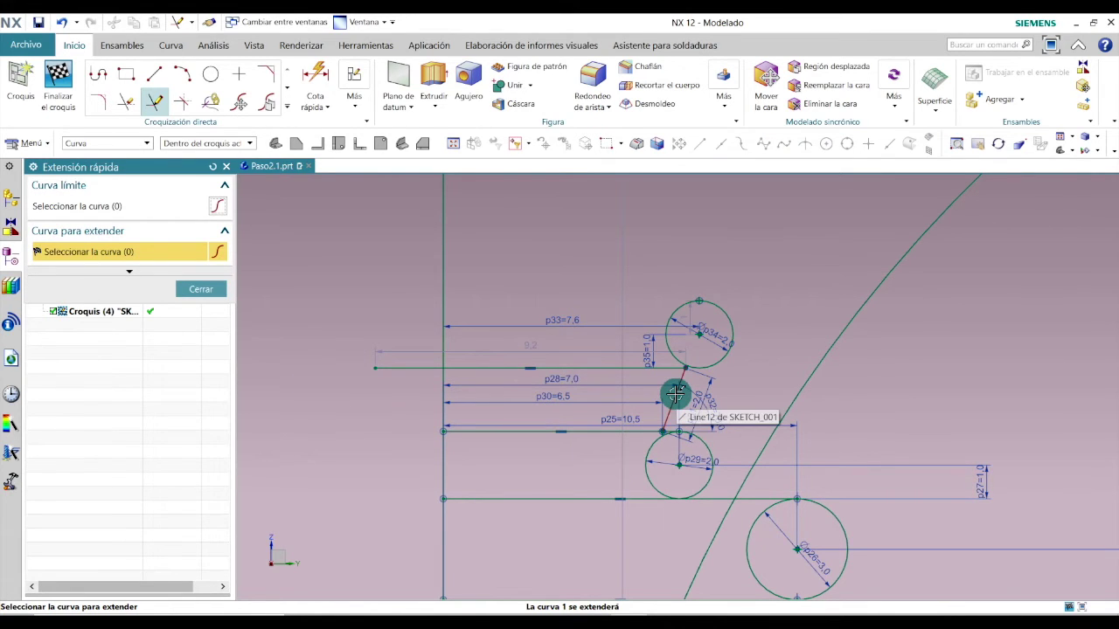
click(676, 395)
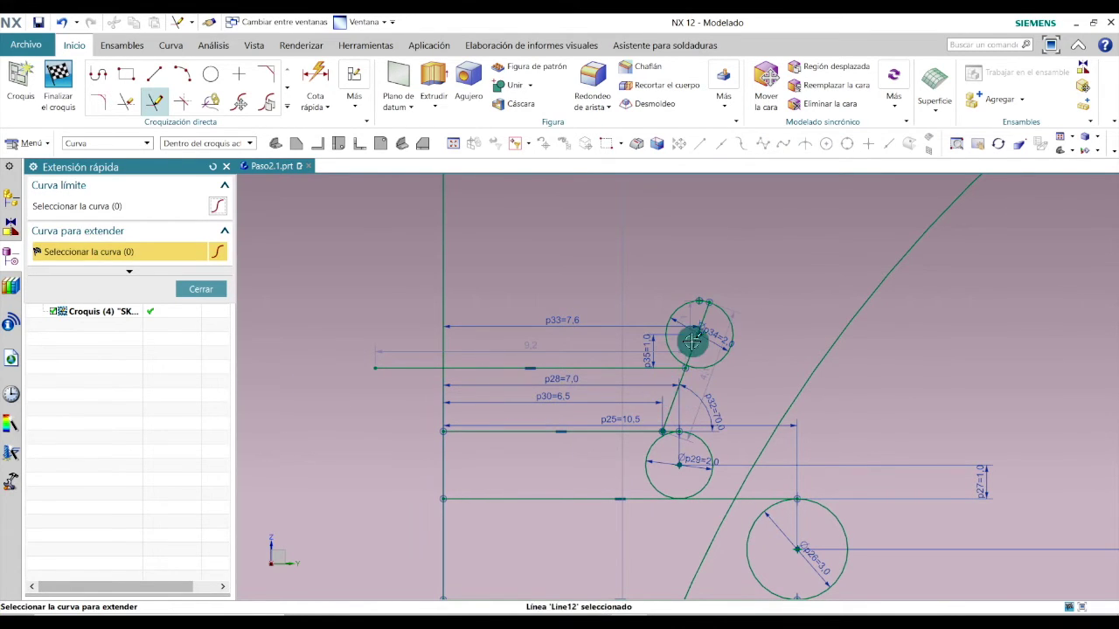
scroll(683, 385, up, 5)
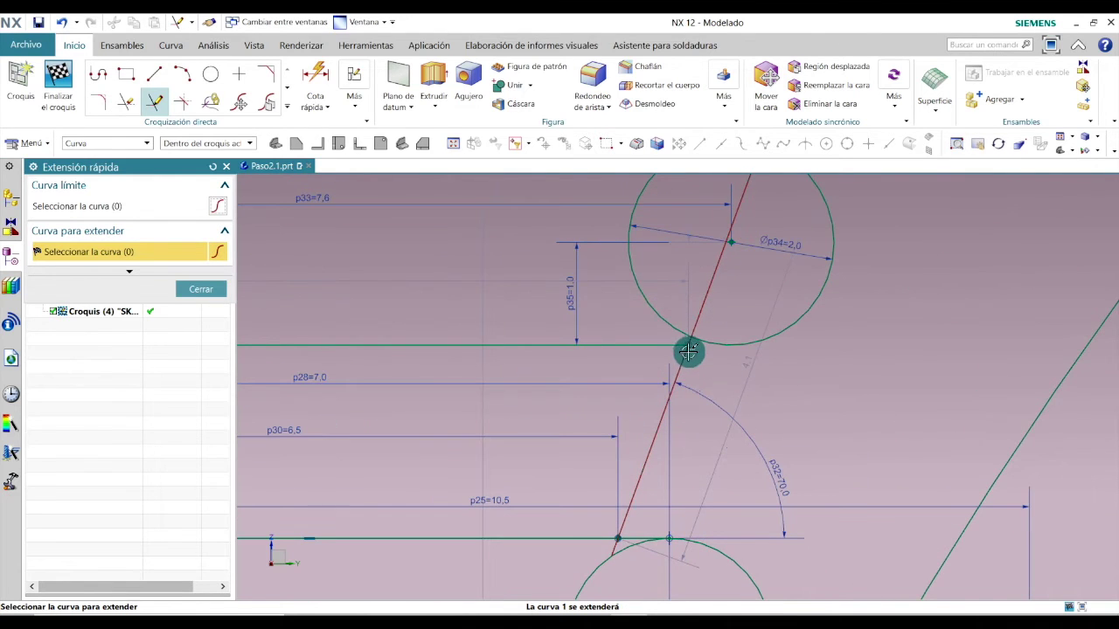
scroll(680, 358, down, 4)
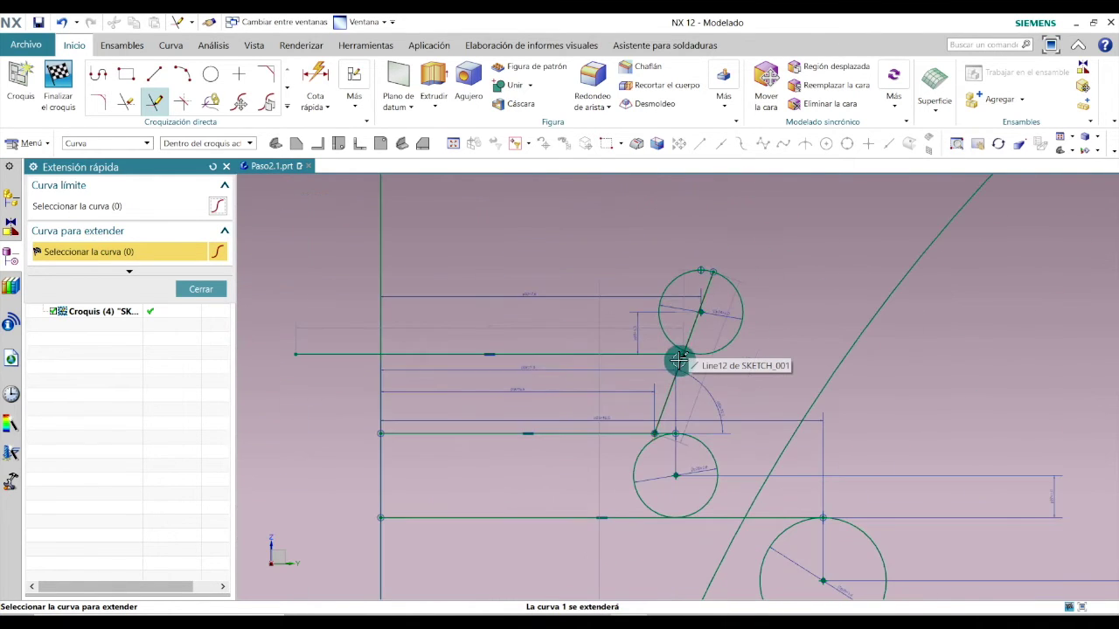
click(678, 358)
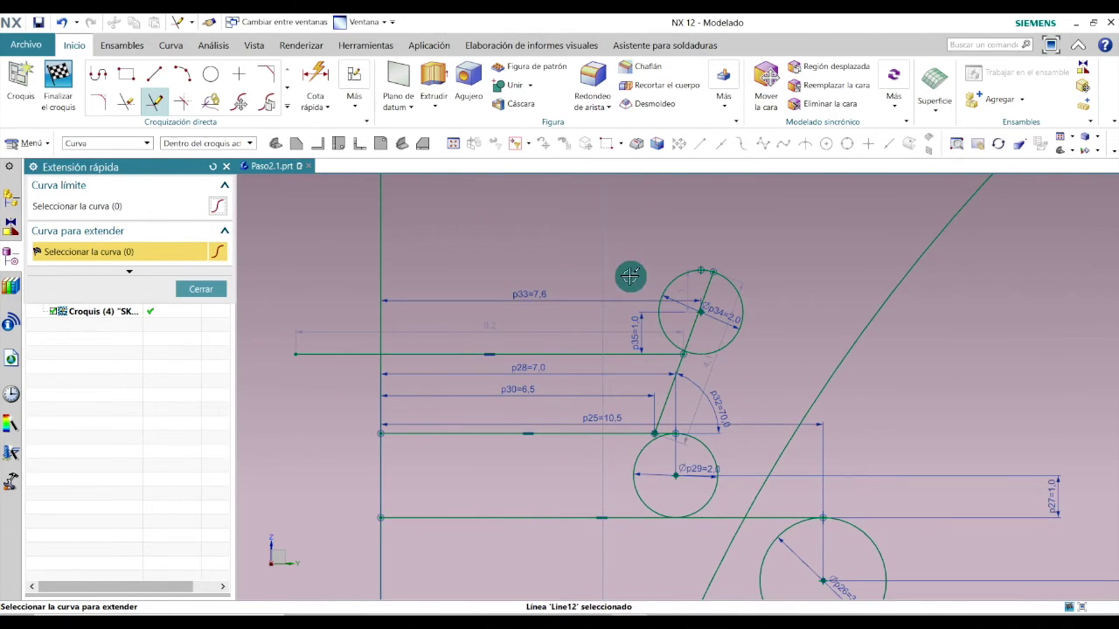
middle_click(631, 276)
Draw a 30 mm line at 70° from the upper end of the extended slanted line
click(153, 75)
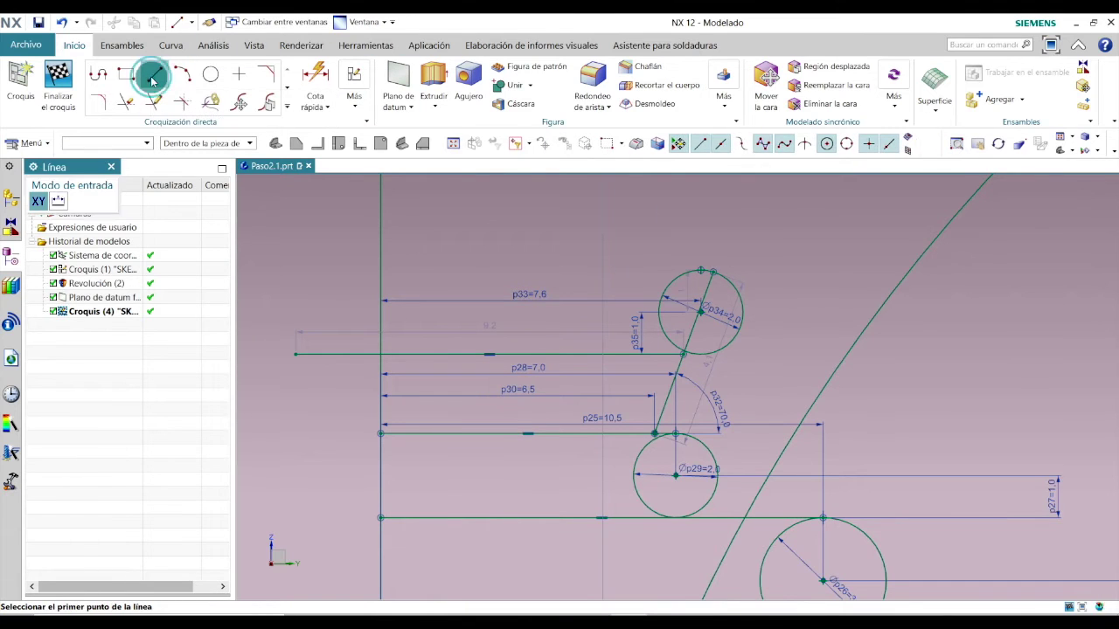
click(713, 271)
scroll(712, 268, down, 3)
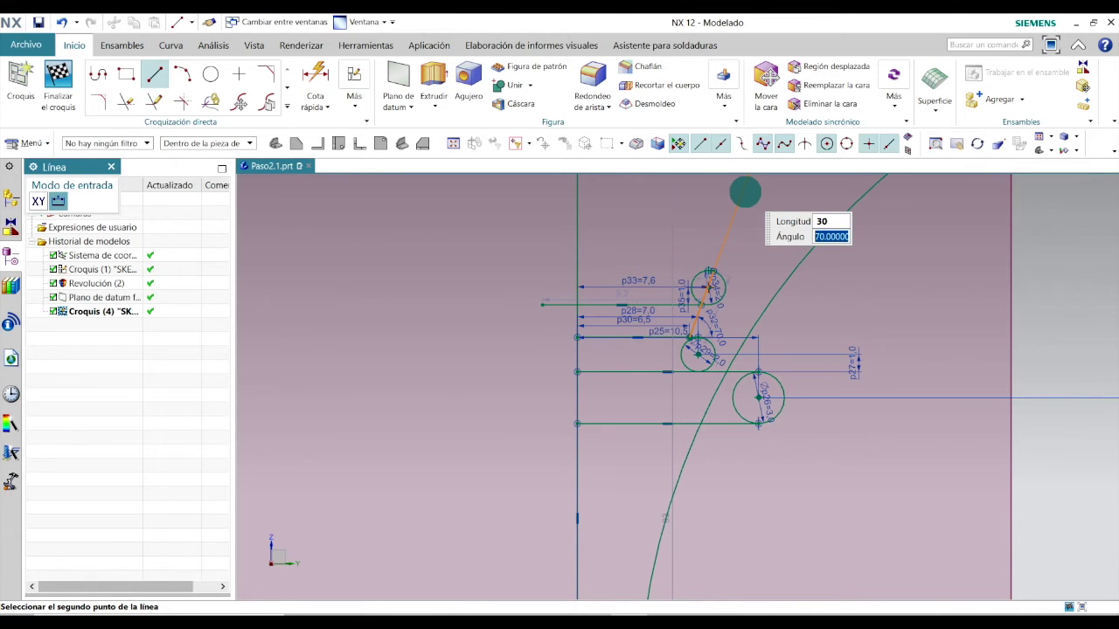
click(745, 192)
scroll(750, 303, down, 3)
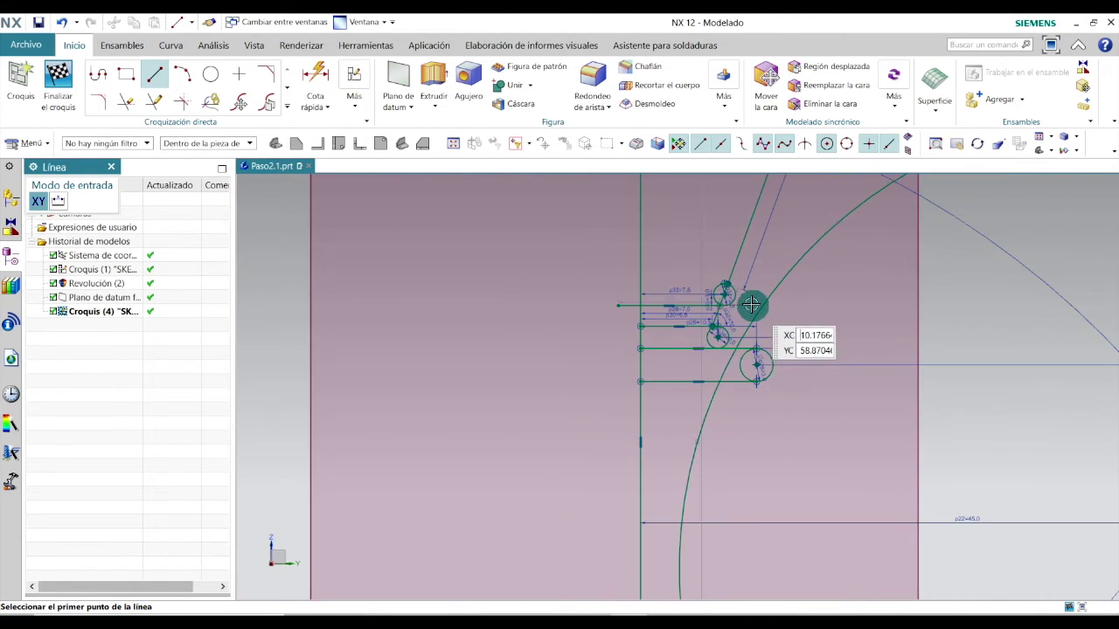
scroll(750, 304, up, 3)
key(Escape)
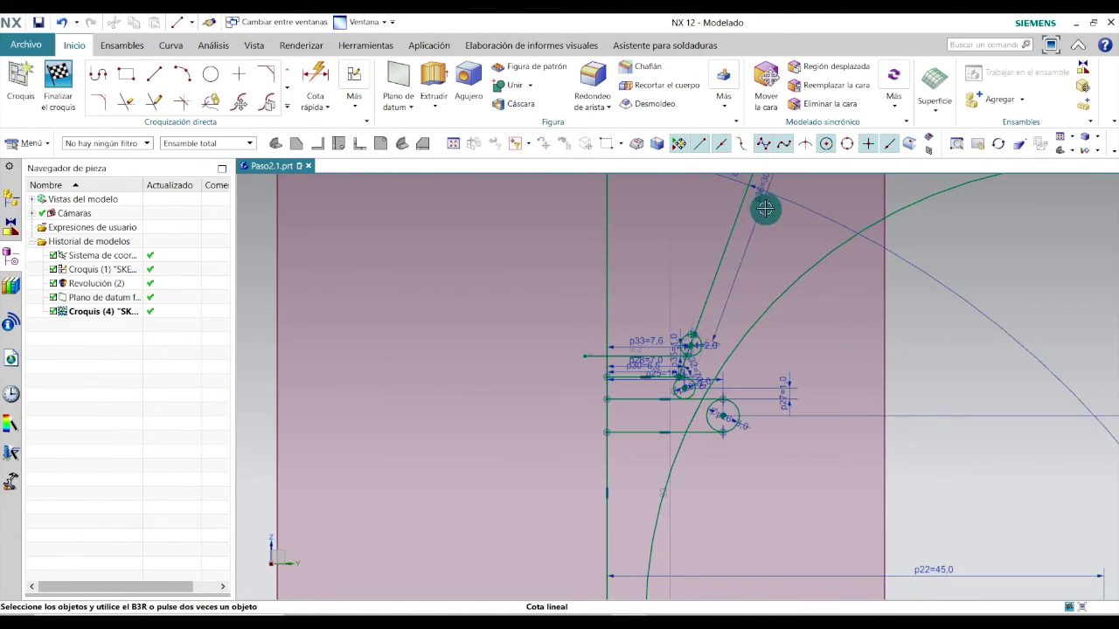
Inspect the slanted lines around the upper circle and examine the crown's dimensions in the PDF reference drawing
scroll(725, 267, up, 6)
scroll(678, 250, down, 6)
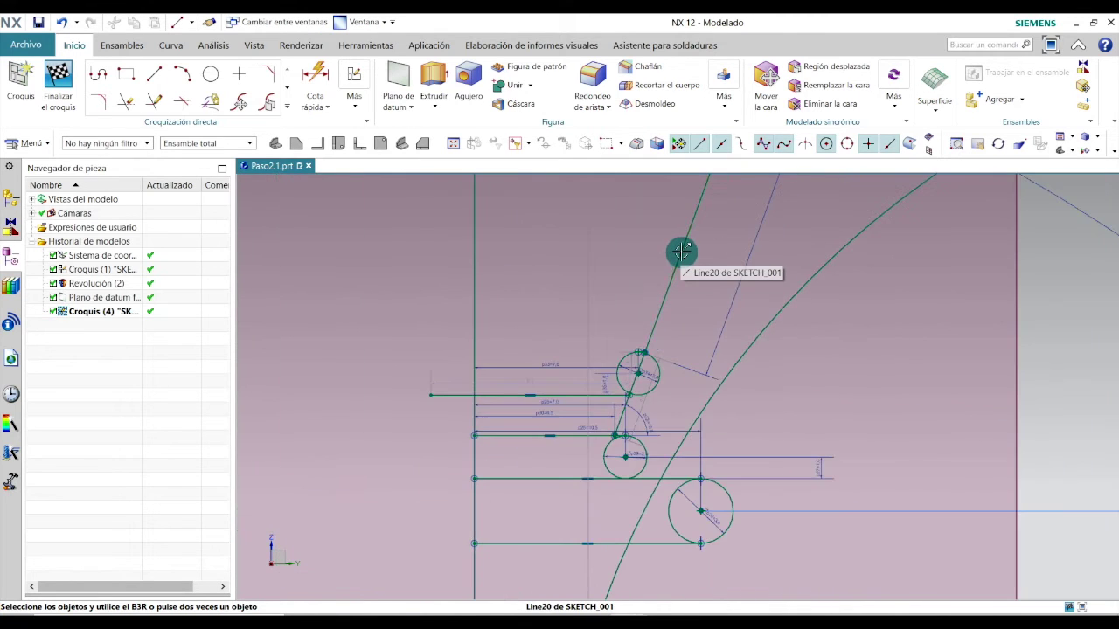
scroll(632, 411, up, 3)
scroll(632, 411, up, 2)
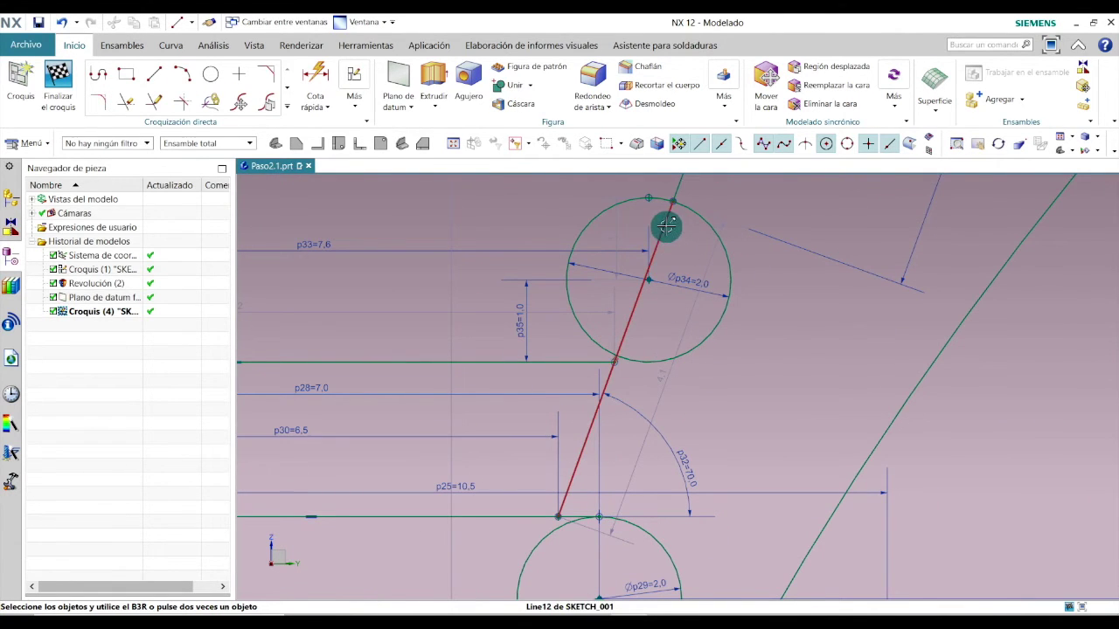
scroll(590, 439, down, 4)
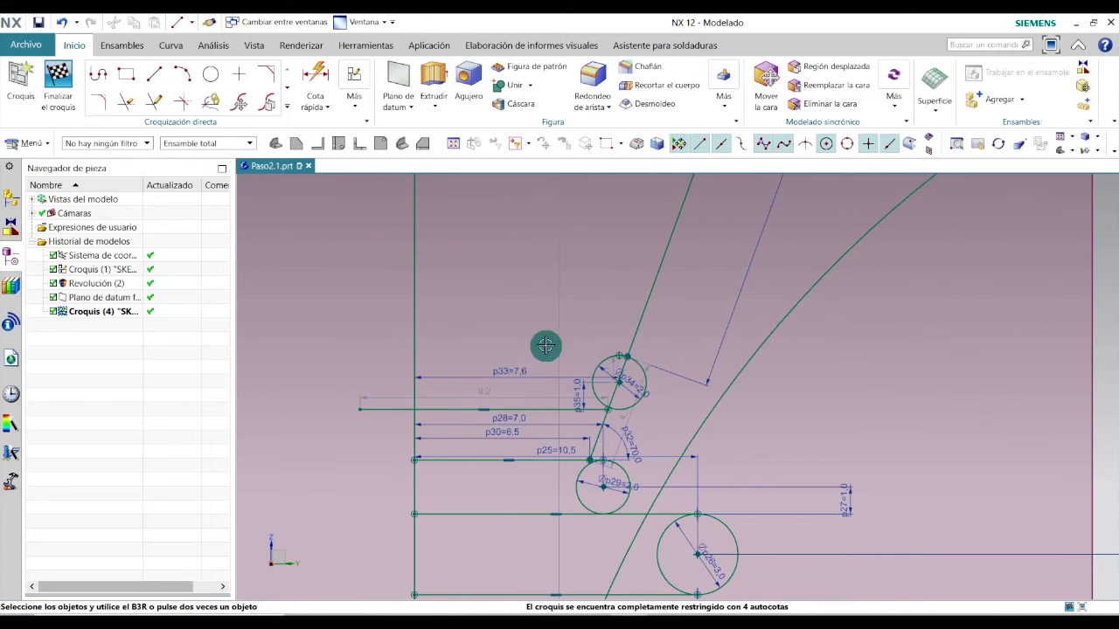
click(461, 619)
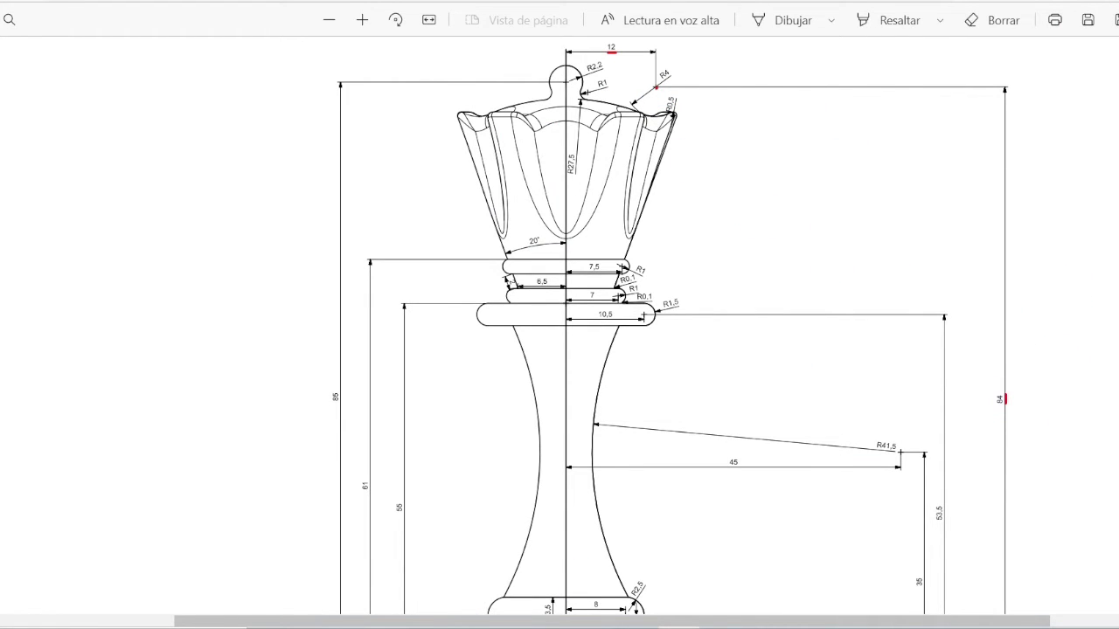
scroll(723, 528, down, 3)
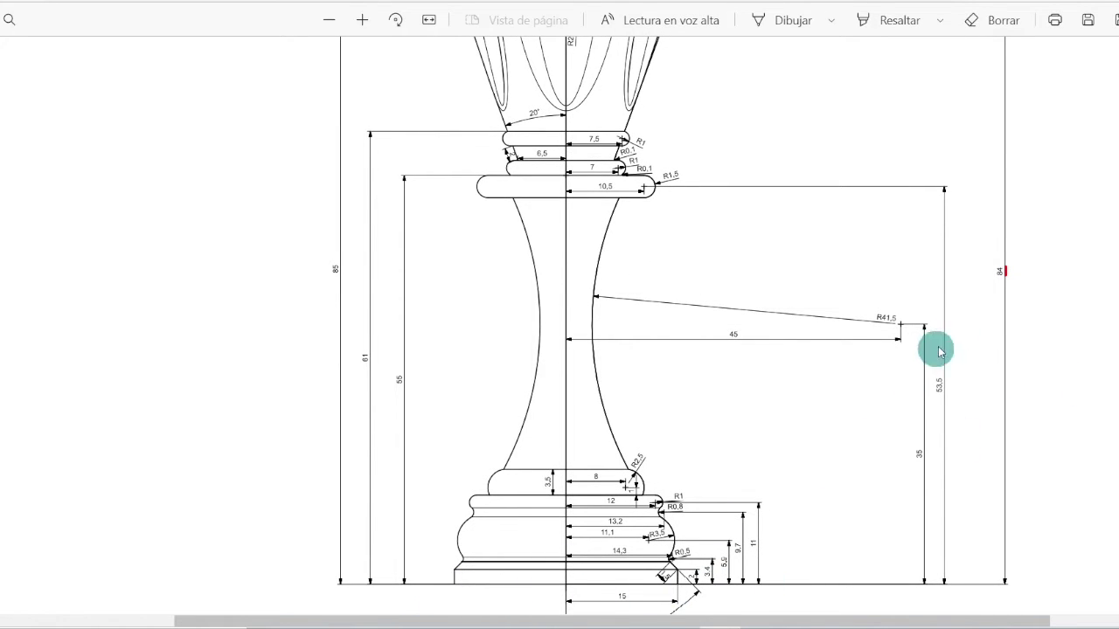
scroll(671, 326, up, 3)
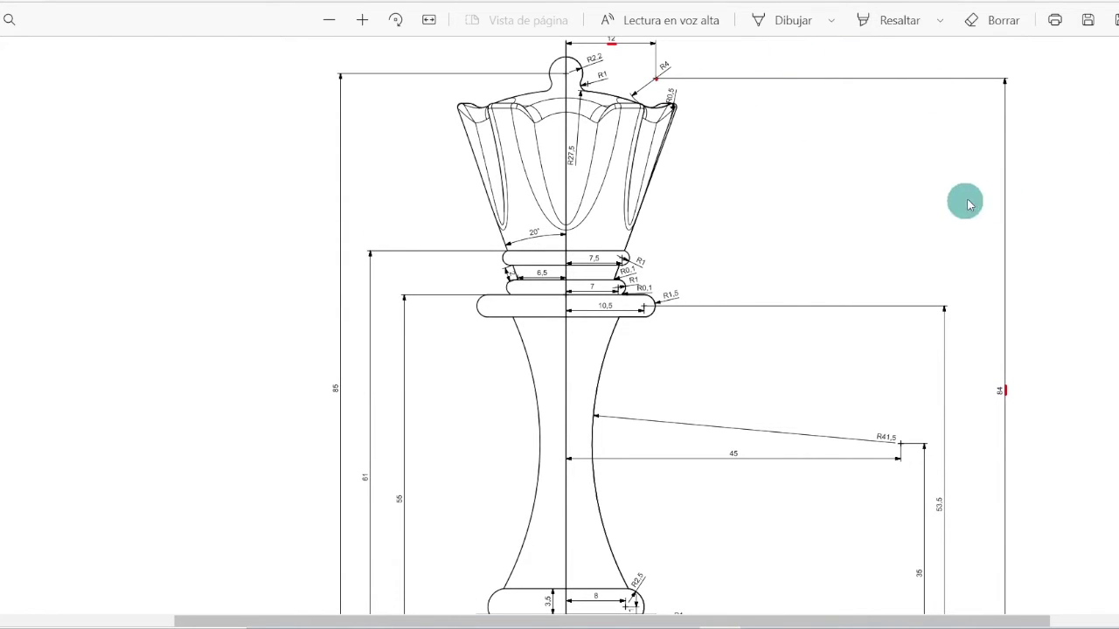
scroll(1075, 162, up, 1)
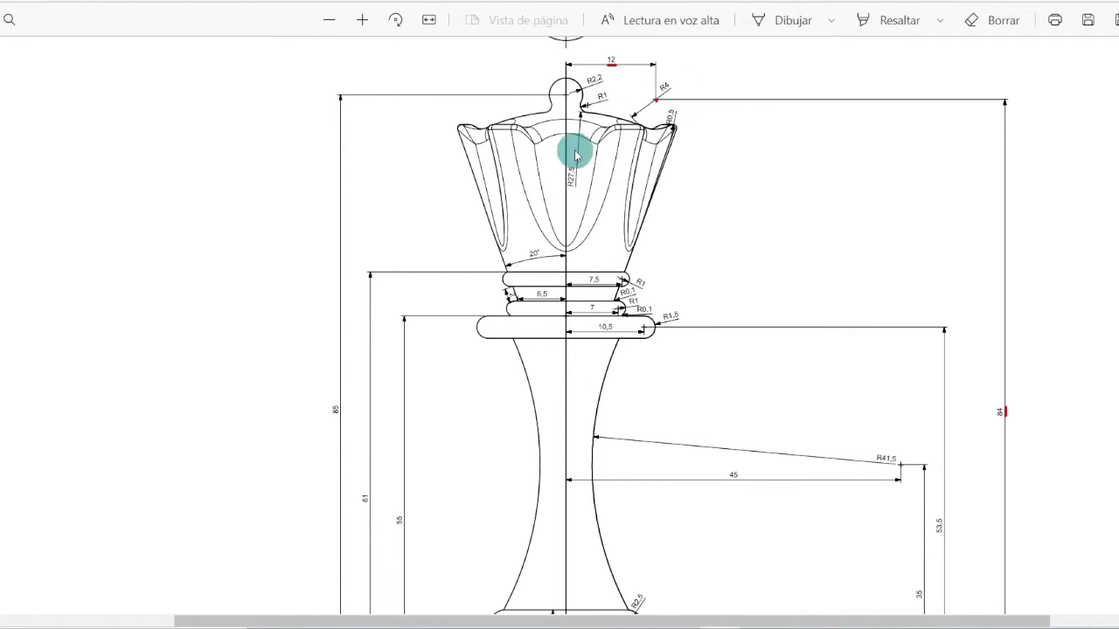
key(alt+Tab)
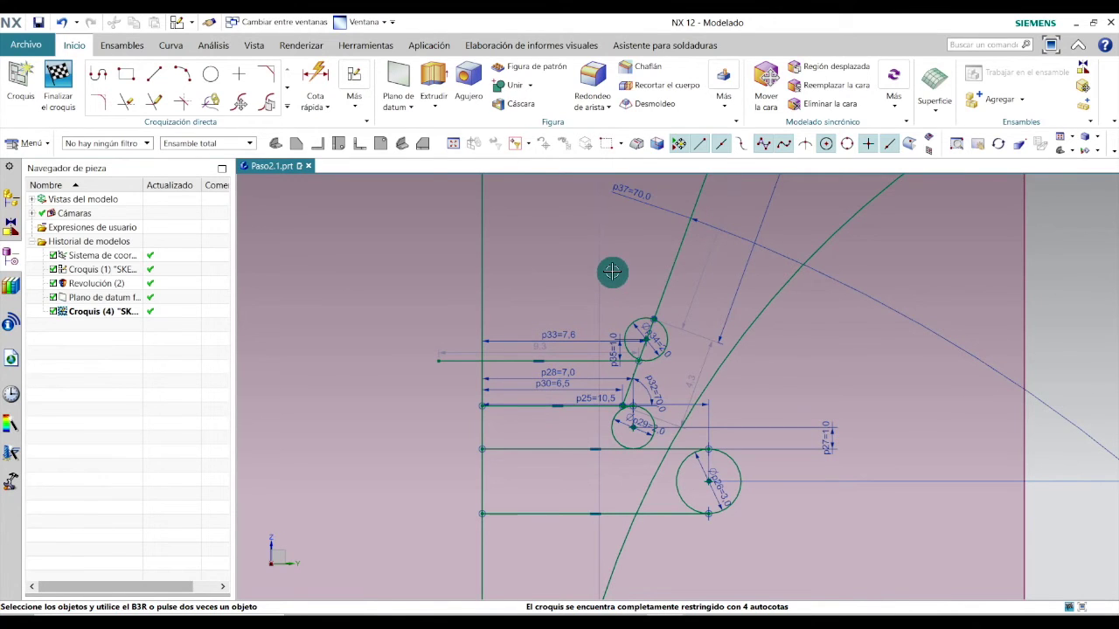
Place a sketch point in the crown area between the vertical axis and the upper slanted line
click(424, 145)
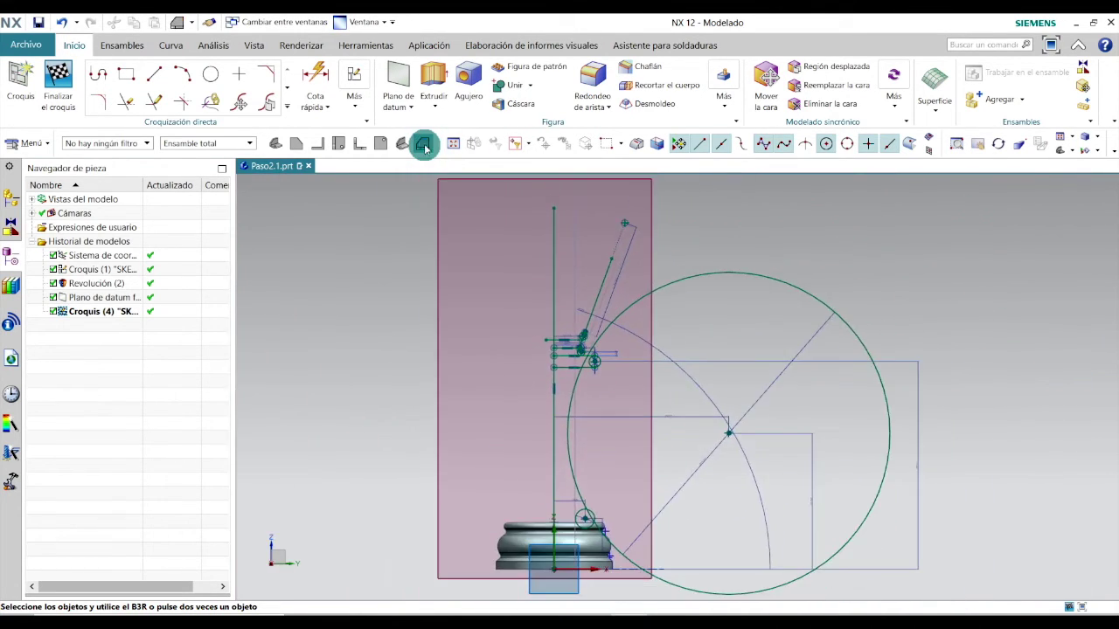
click(234, 77)
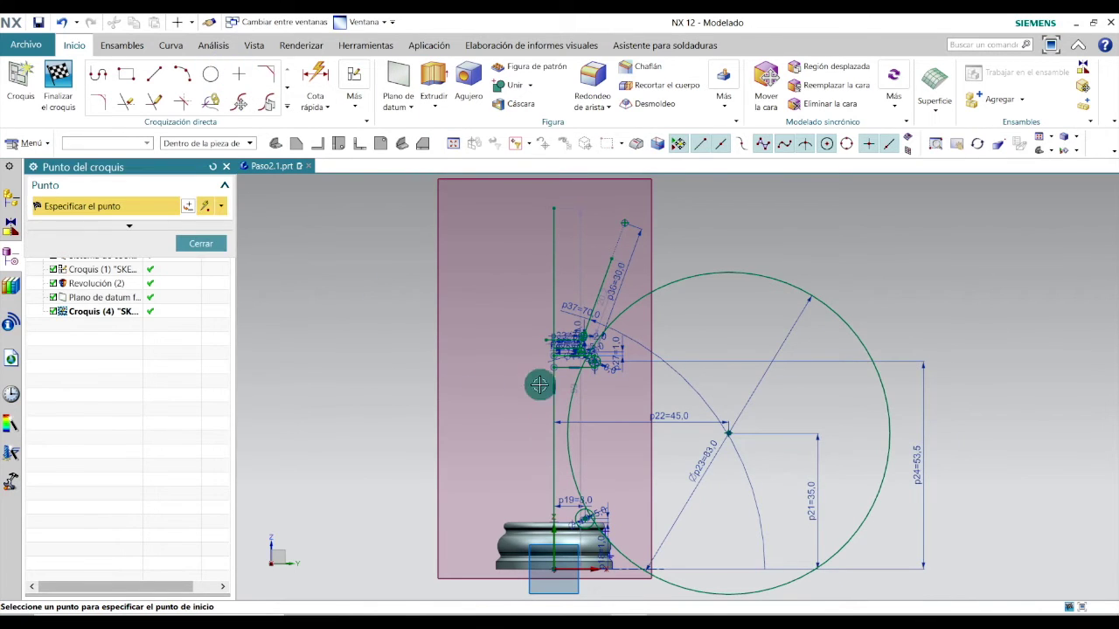
click(585, 251)
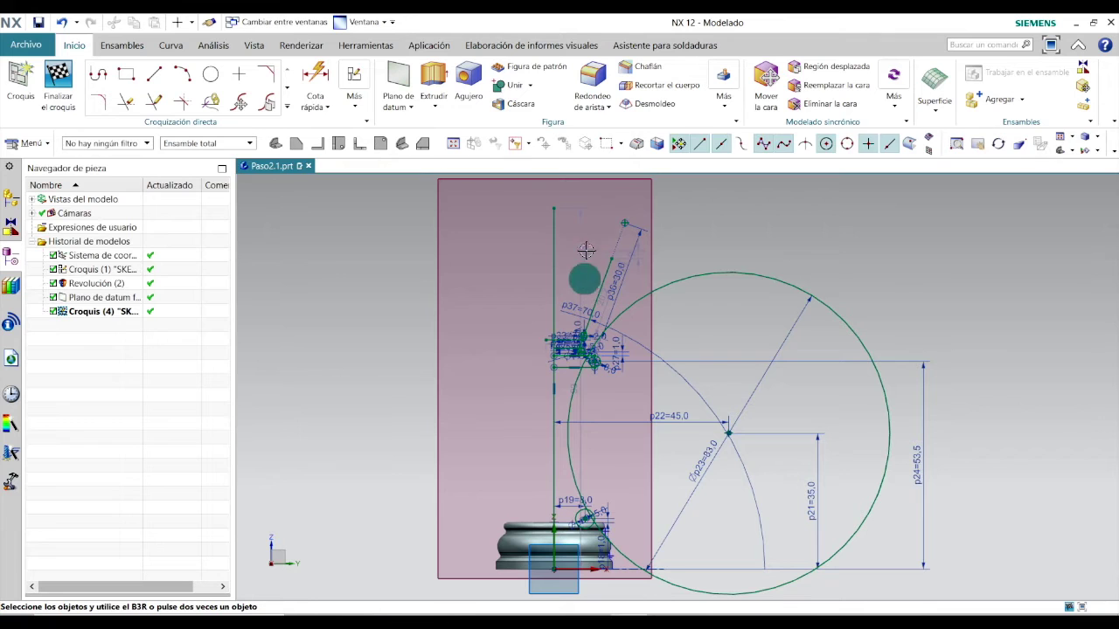
Dimension the crown sketch point's vertical distance from the base origin and set it to 84 mm
click(417, 147)
click(317, 100)
click(334, 155)
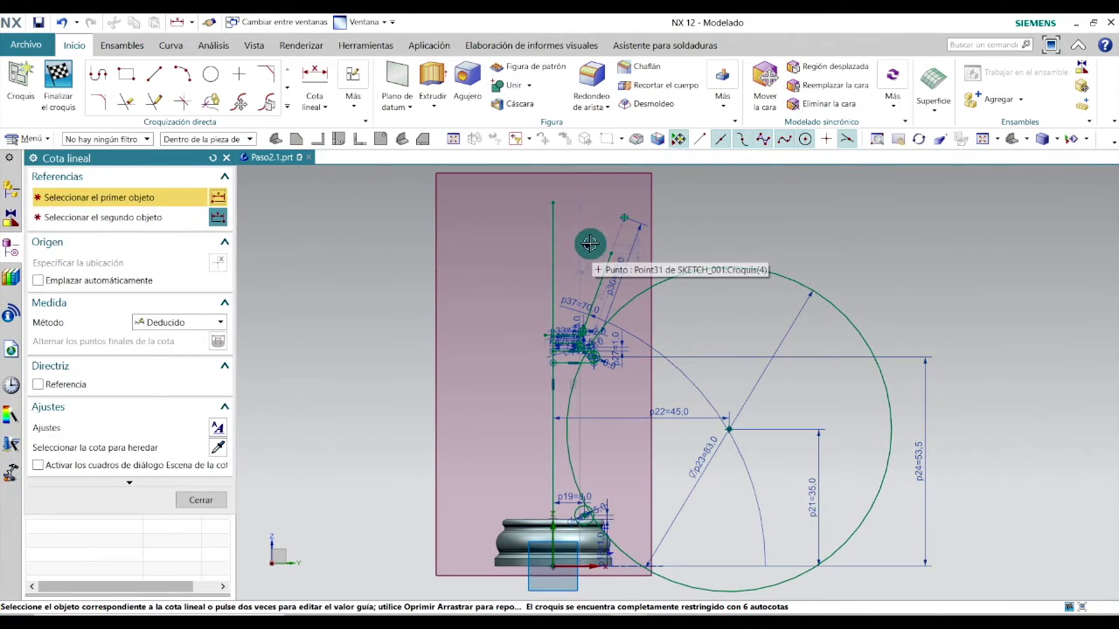
click(585, 246)
click(588, 570)
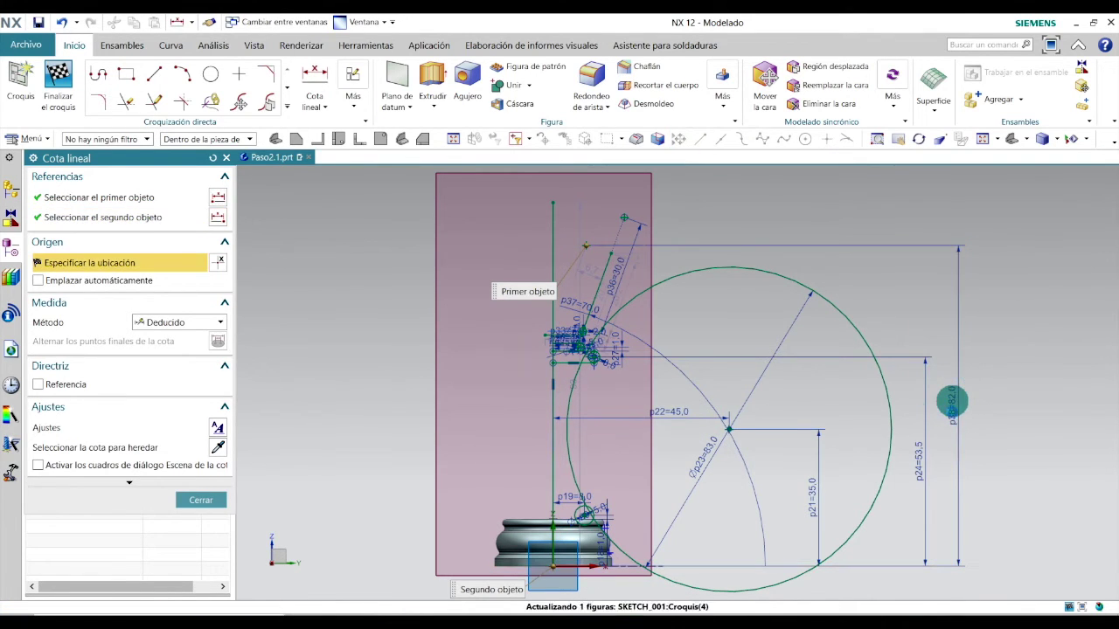
click(952, 402)
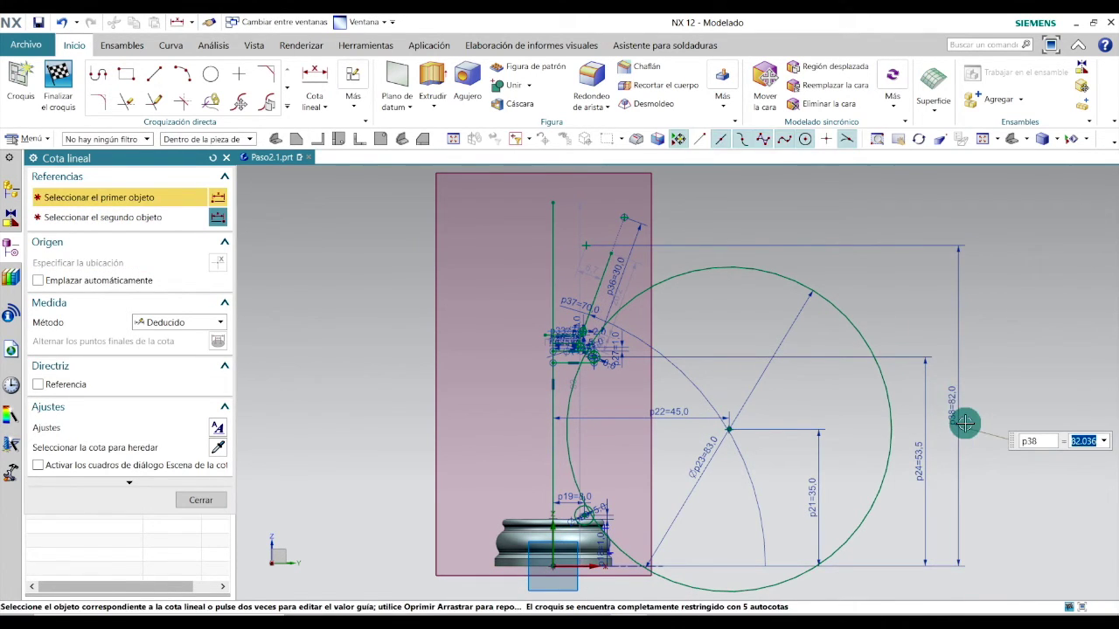
text(84)
key(Return)
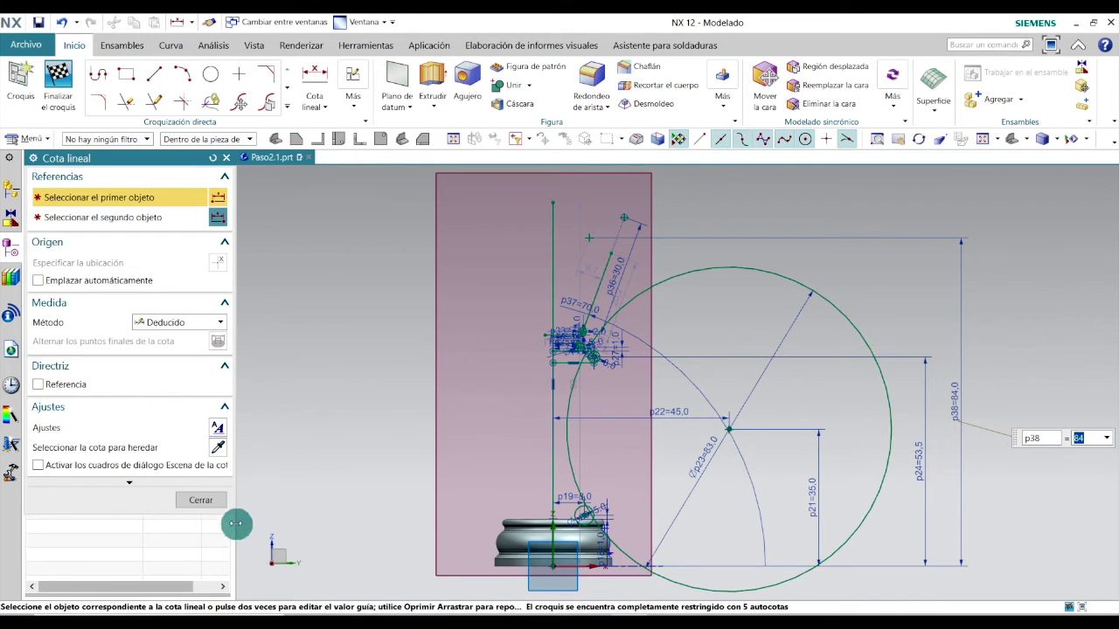
click(201, 500)
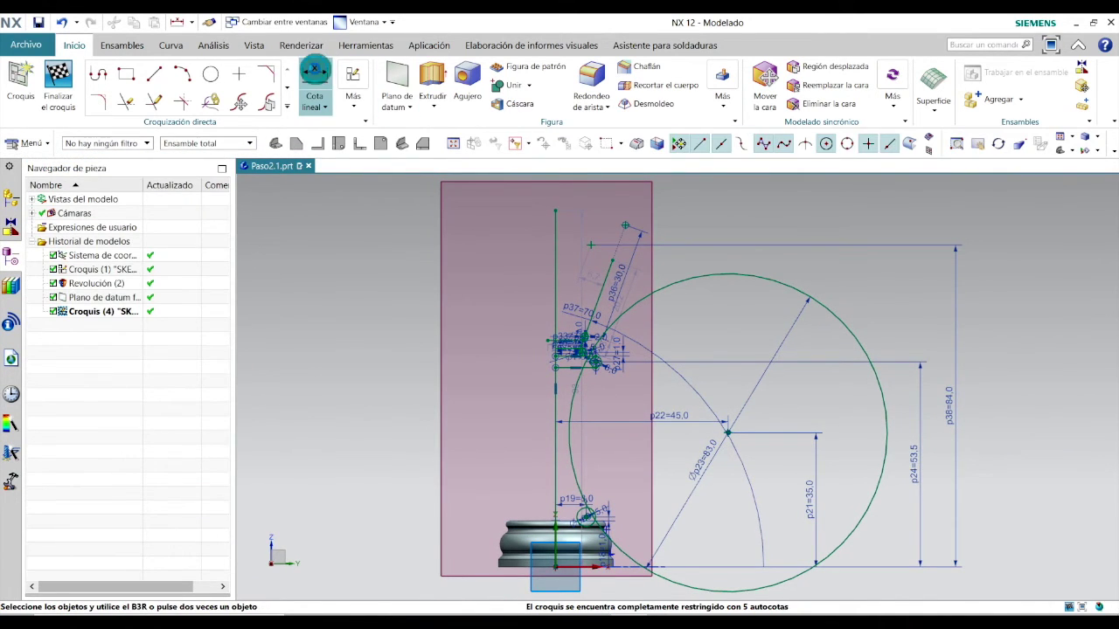
Dimension the crown point's horizontal distance from the vertical axis and set it to 12 mm
click(314, 79)
click(556, 278)
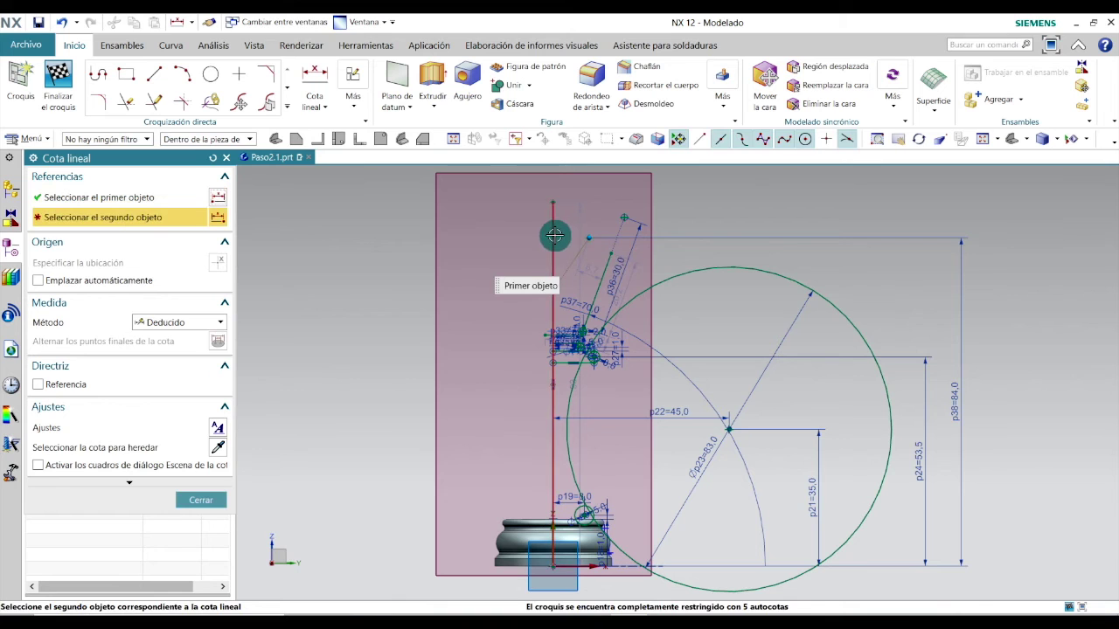
click(570, 217)
scroll(573, 222, up, 3)
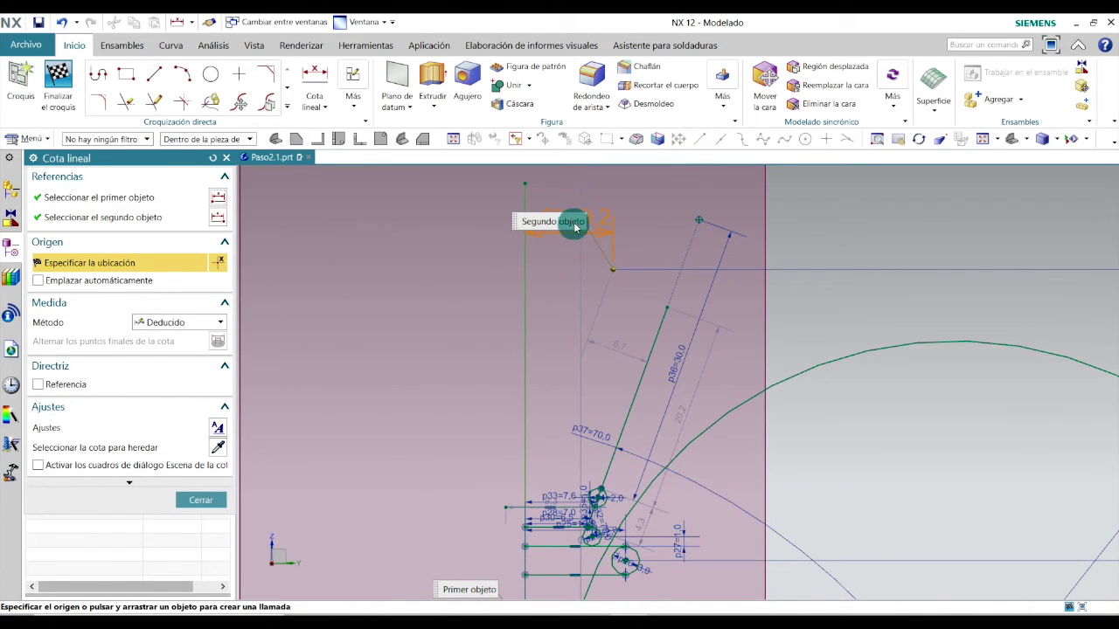
click(581, 236)
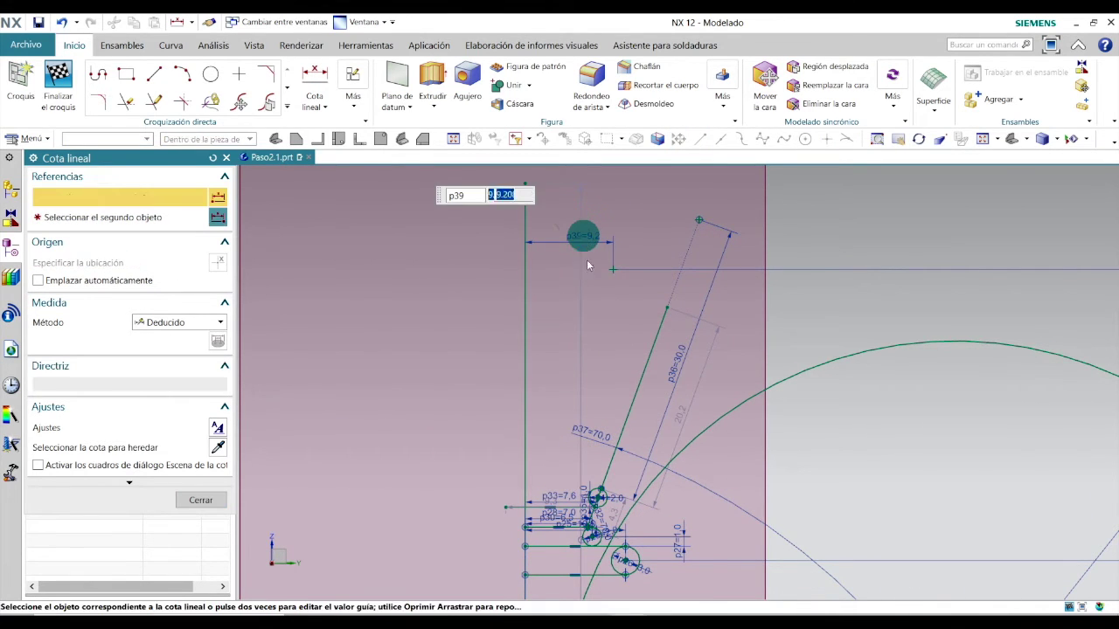
text(12)
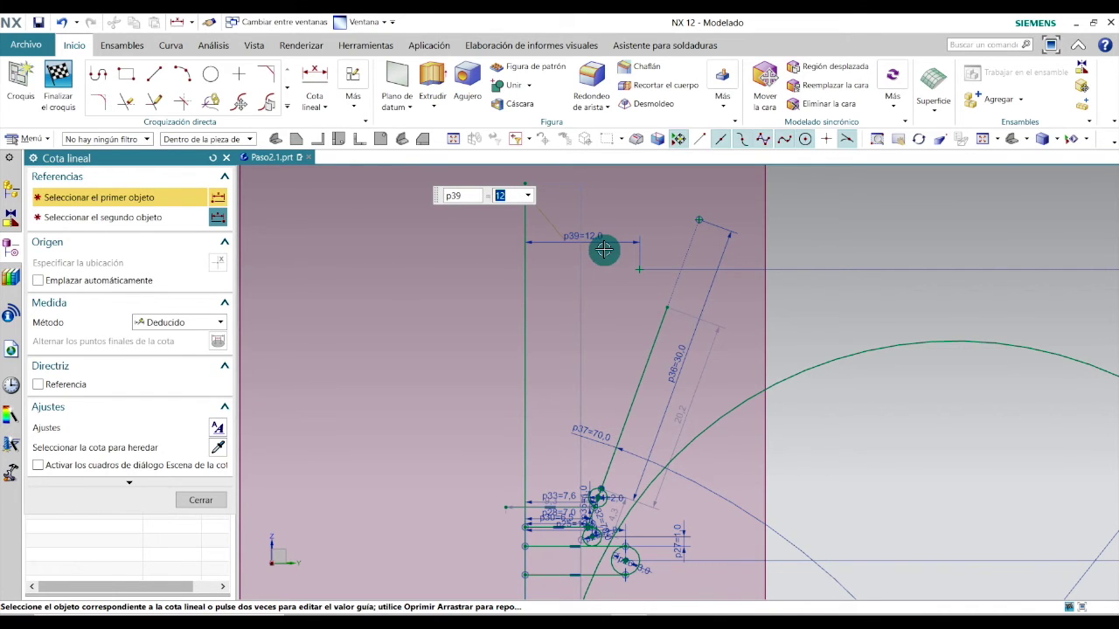
click(213, 498)
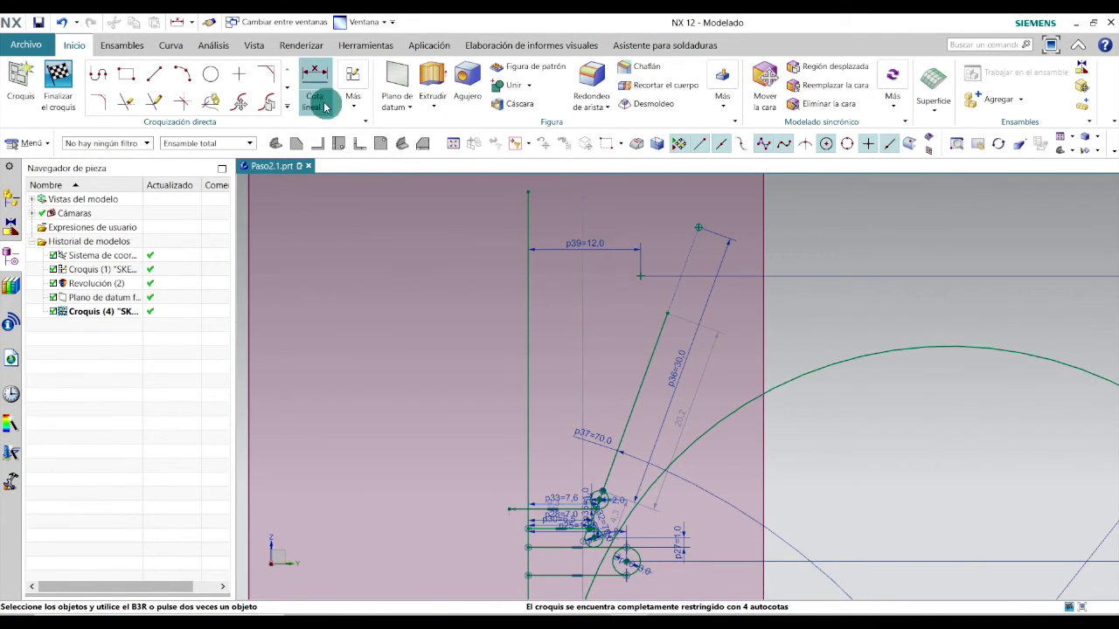
Draw a circle centred on the crown point and set its diameter to 8 mm
click(210, 76)
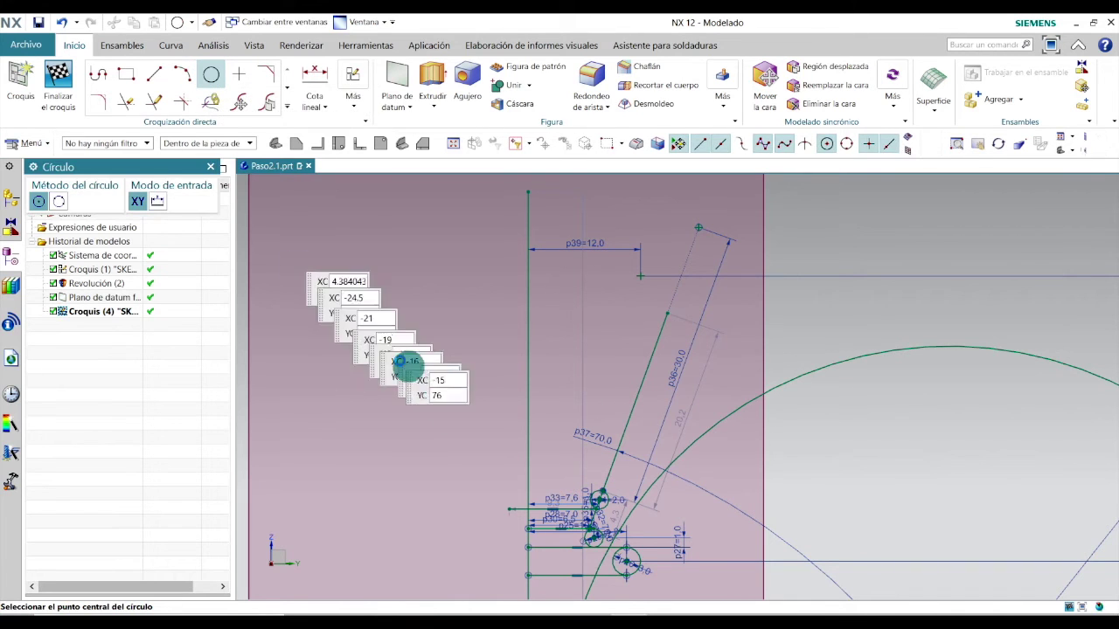
click(639, 276)
click(658, 267)
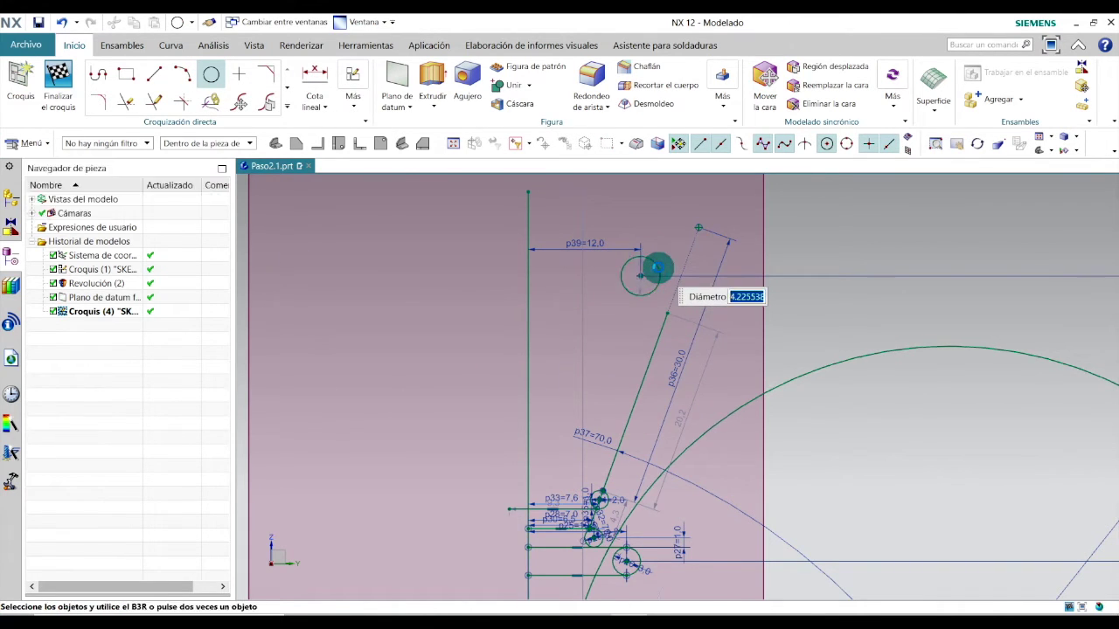
scroll(658, 268, up, 3)
key(Escape)
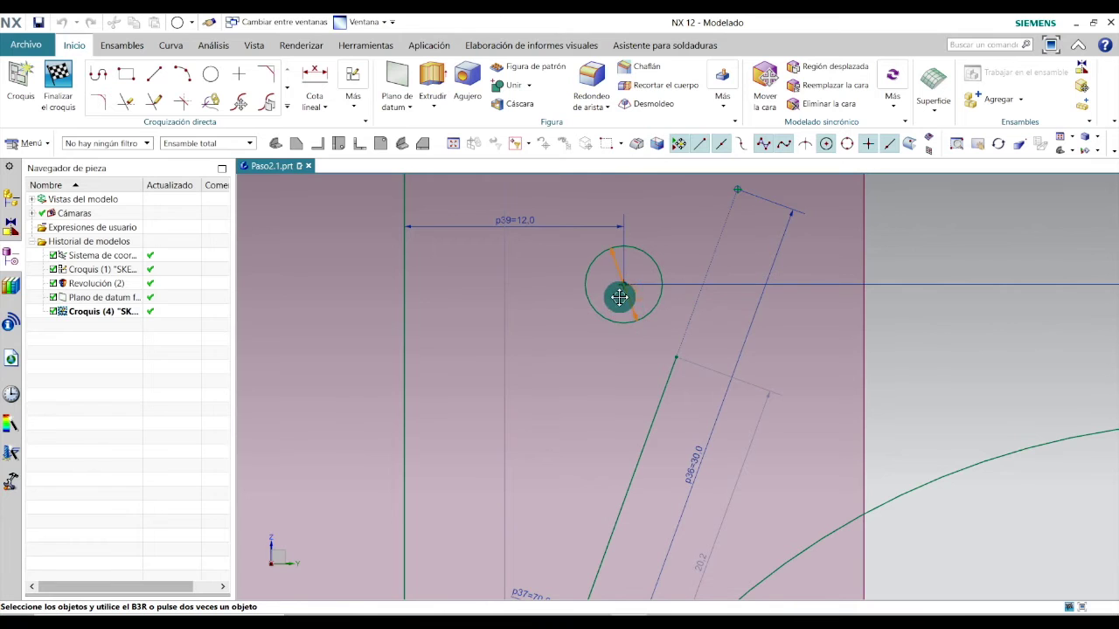
double_click(636, 302)
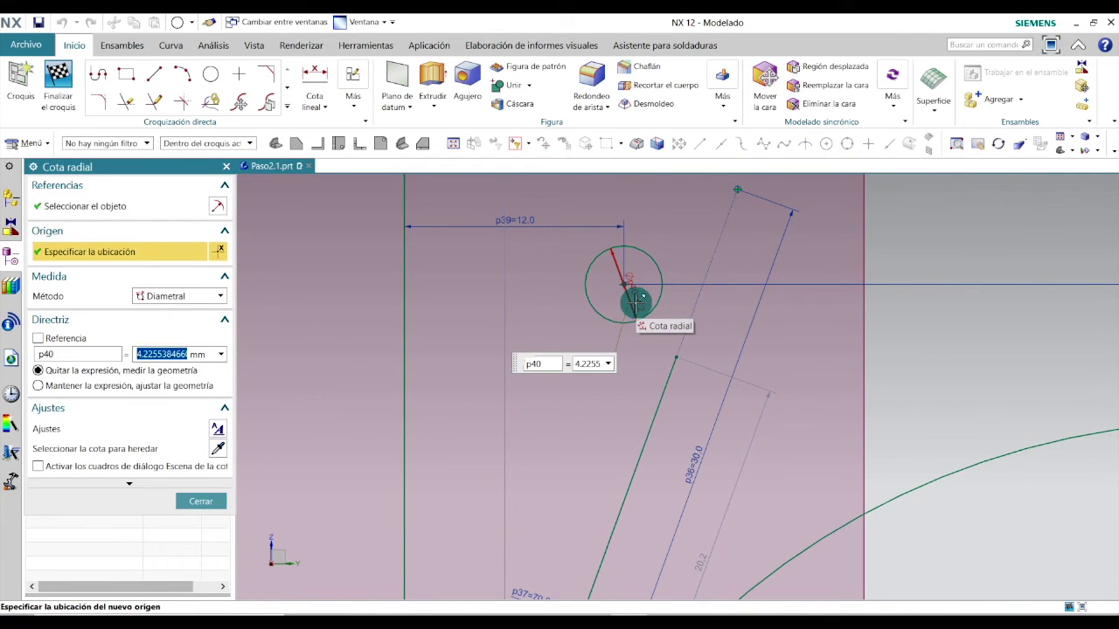
key(Return)
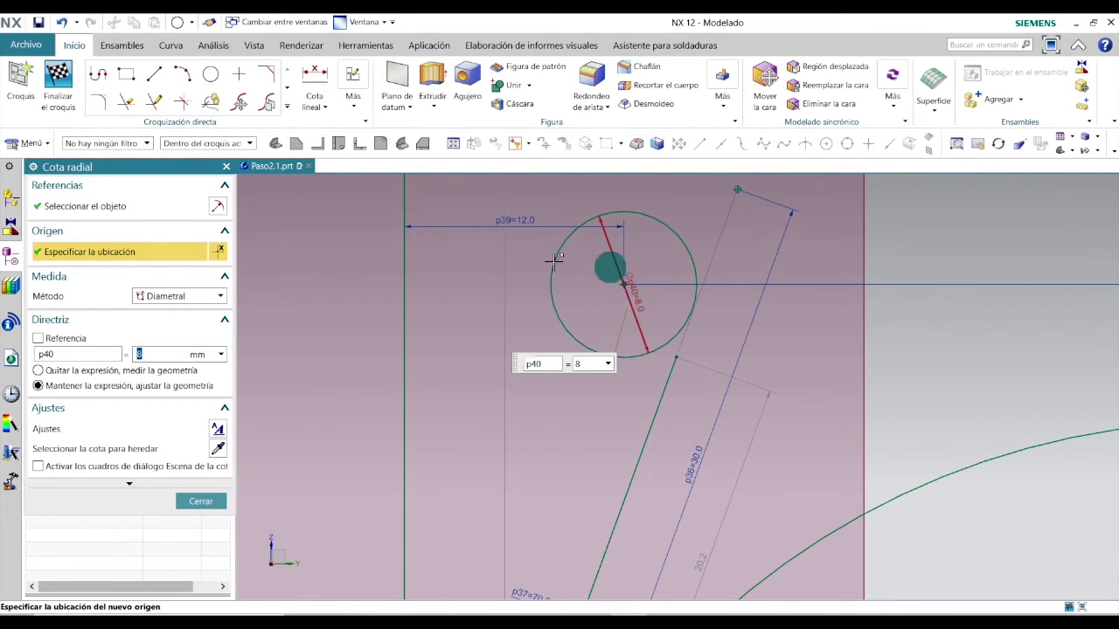
click(207, 509)
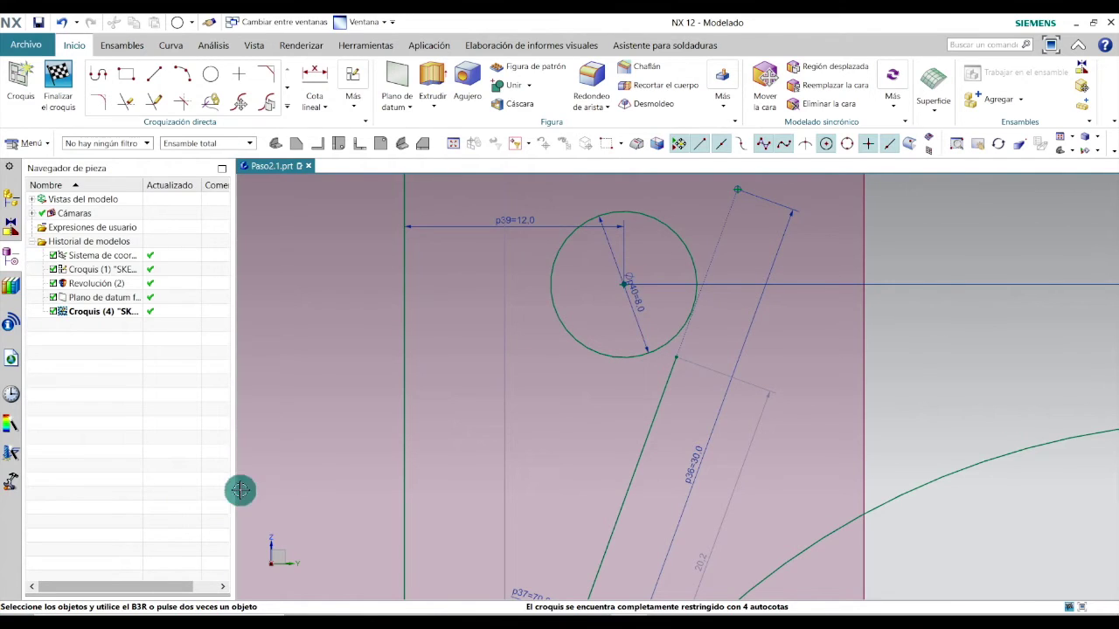
Check the crown tip radius in the PDF drawing and fillet the slanted line with the 8 mm circle at 0.5 mm radius
key(alt+Tab)
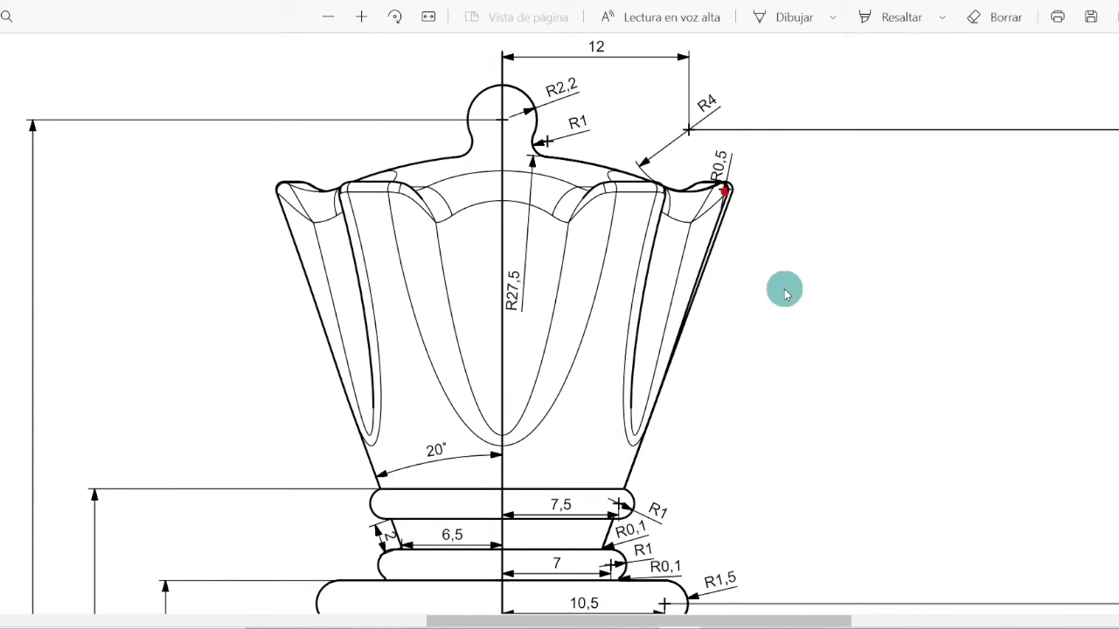
key(alt+Tab)
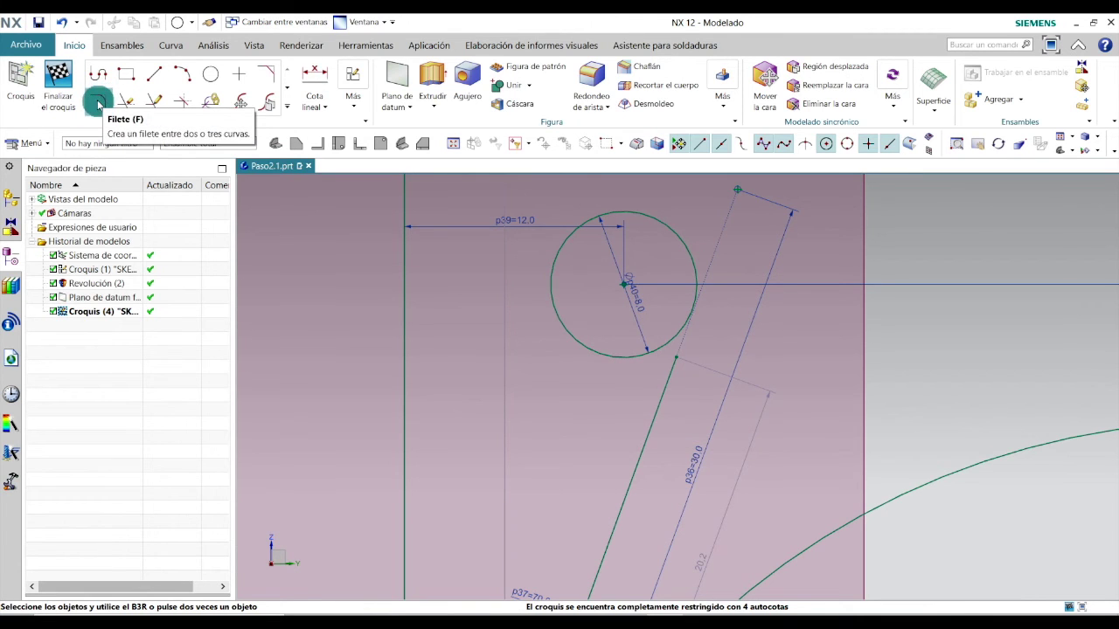
click(98, 103)
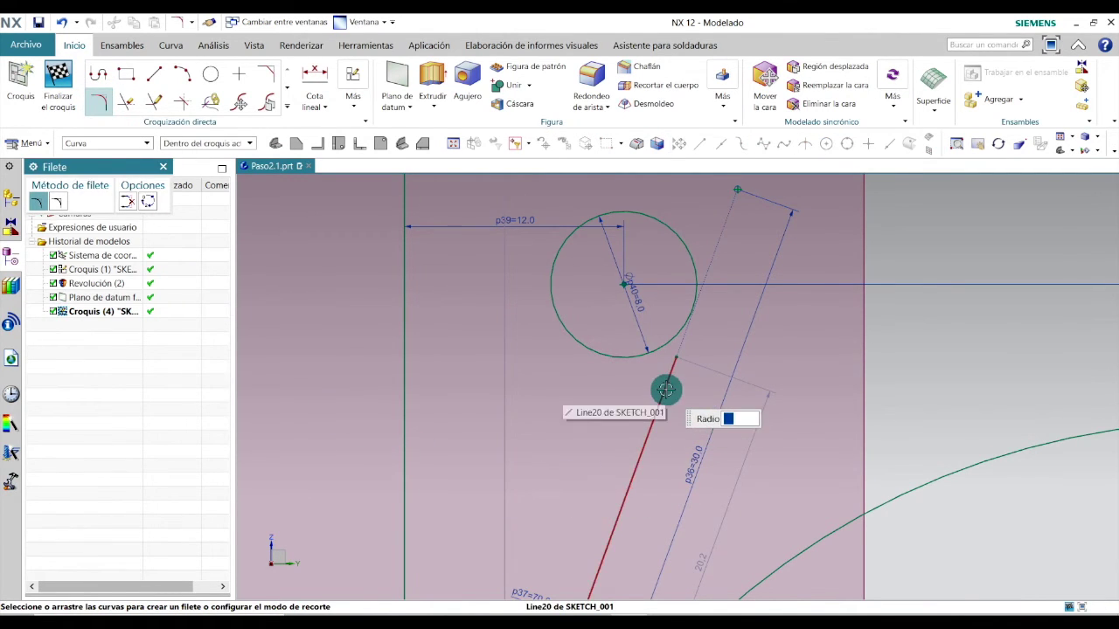
click(632, 352)
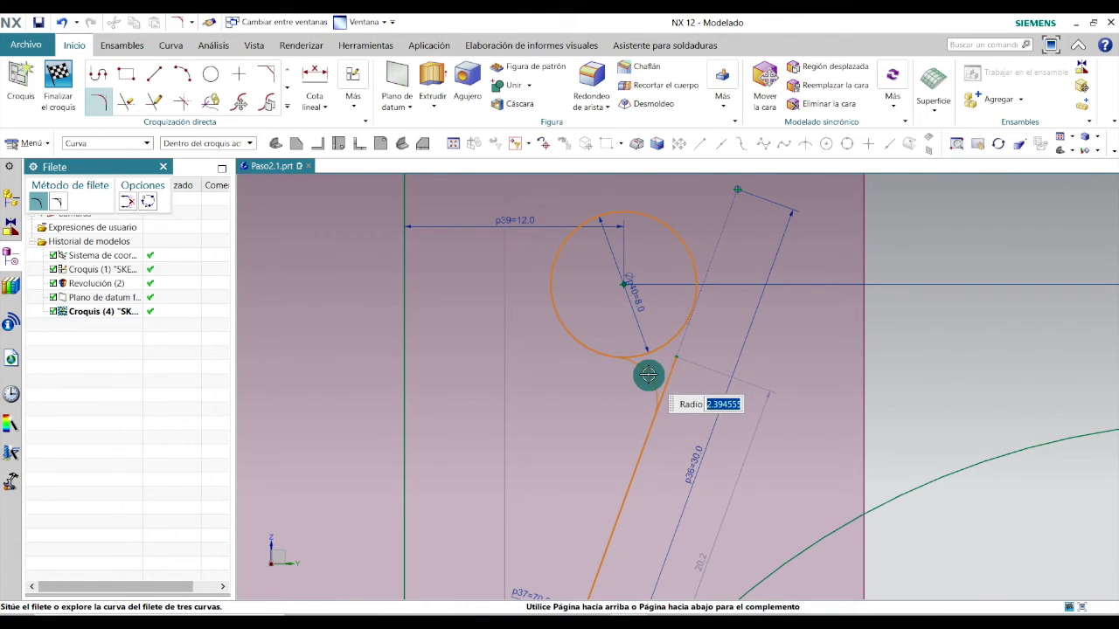
key(Return)
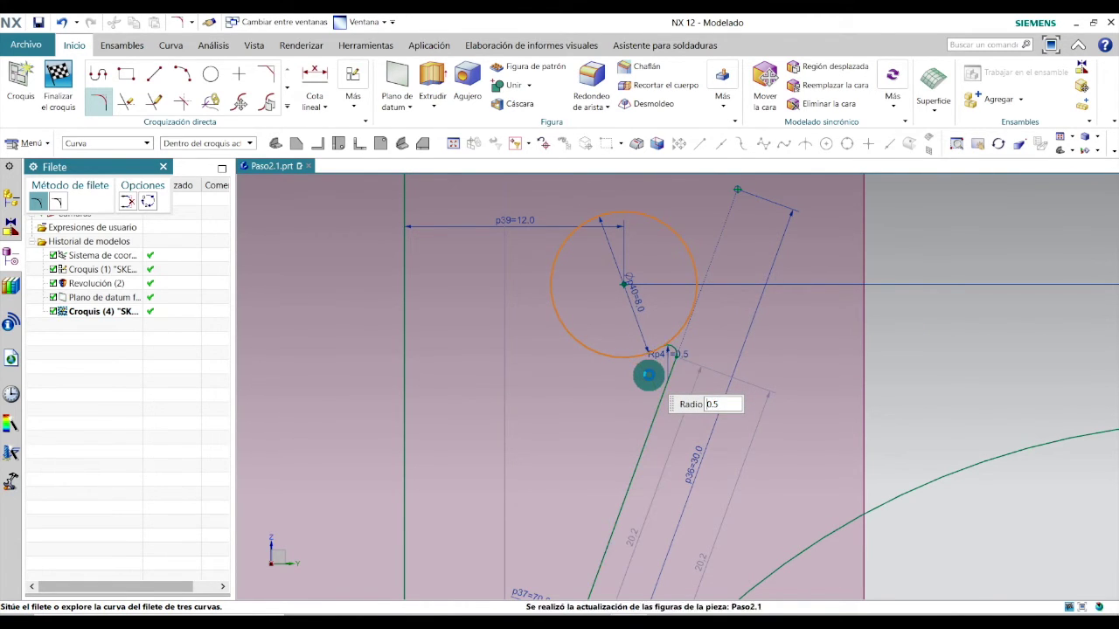
scroll(626, 376, up, 3)
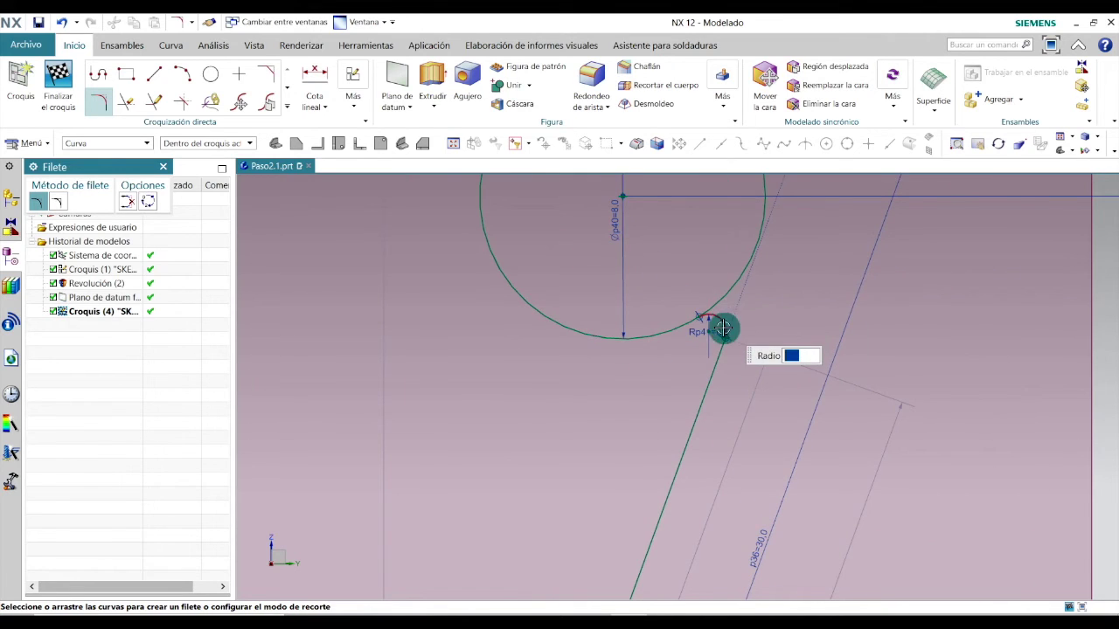
scroll(580, 325, down, 2)
Consult the PDF drawing and sketch a circle about 17 mm in diameter, centred where the collar's middle horizontal line meets the vertical axis
key(alt+Tab)
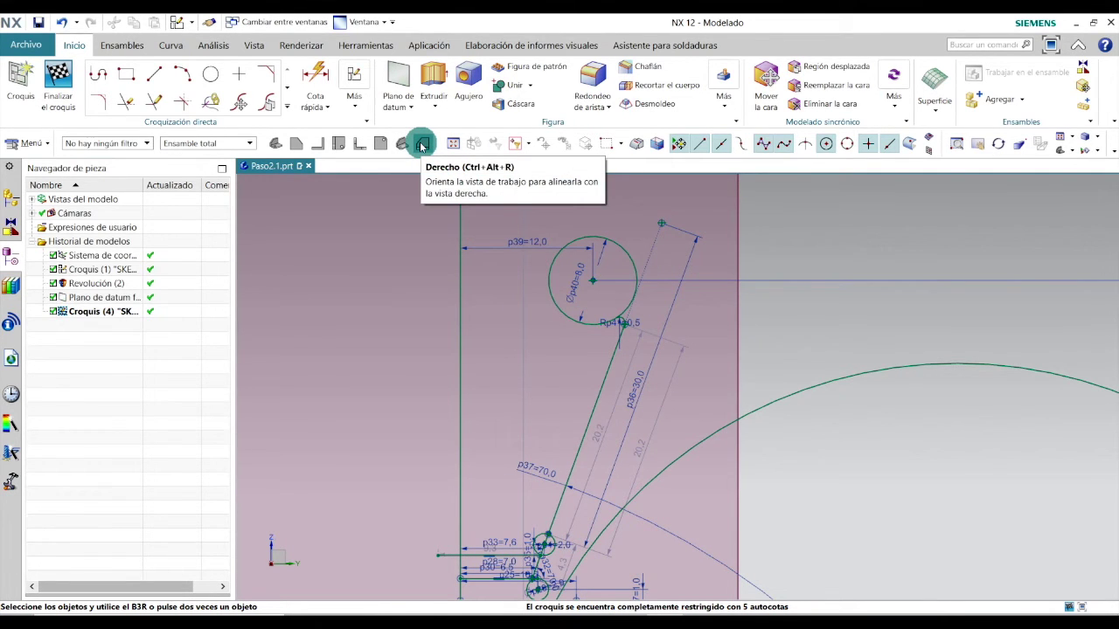
click(423, 146)
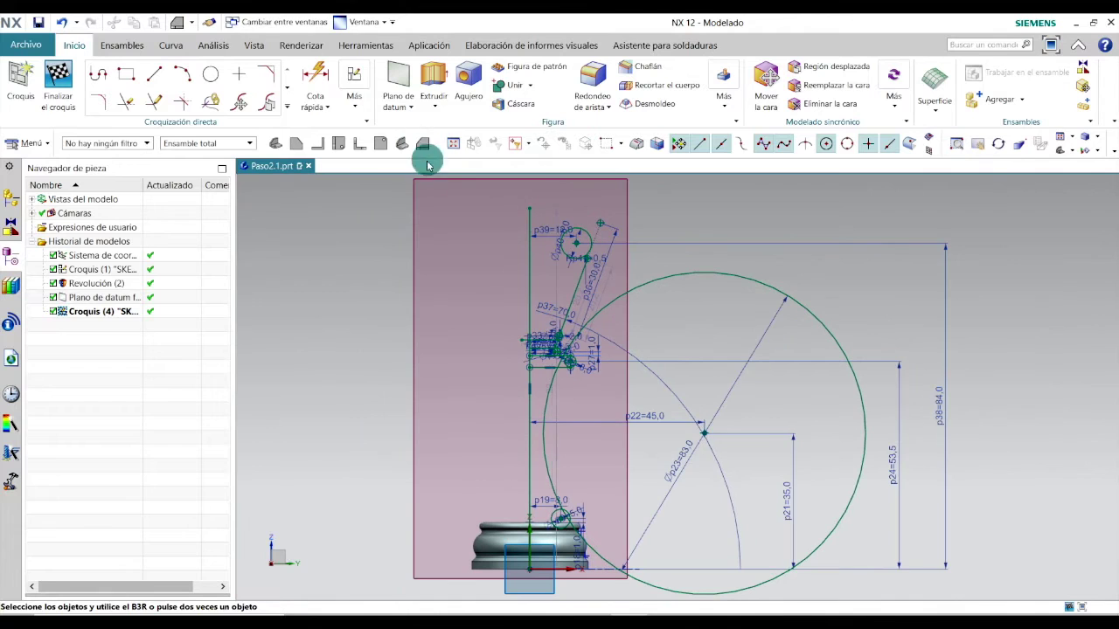
scroll(524, 360, up, 5)
scroll(525, 358, down, 2)
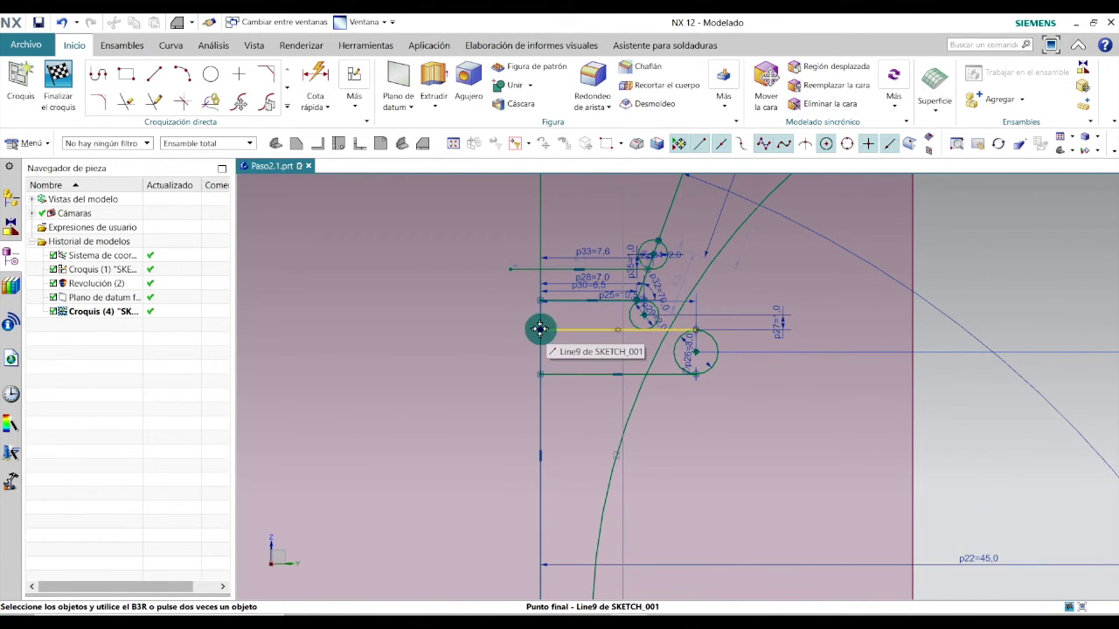
click(211, 74)
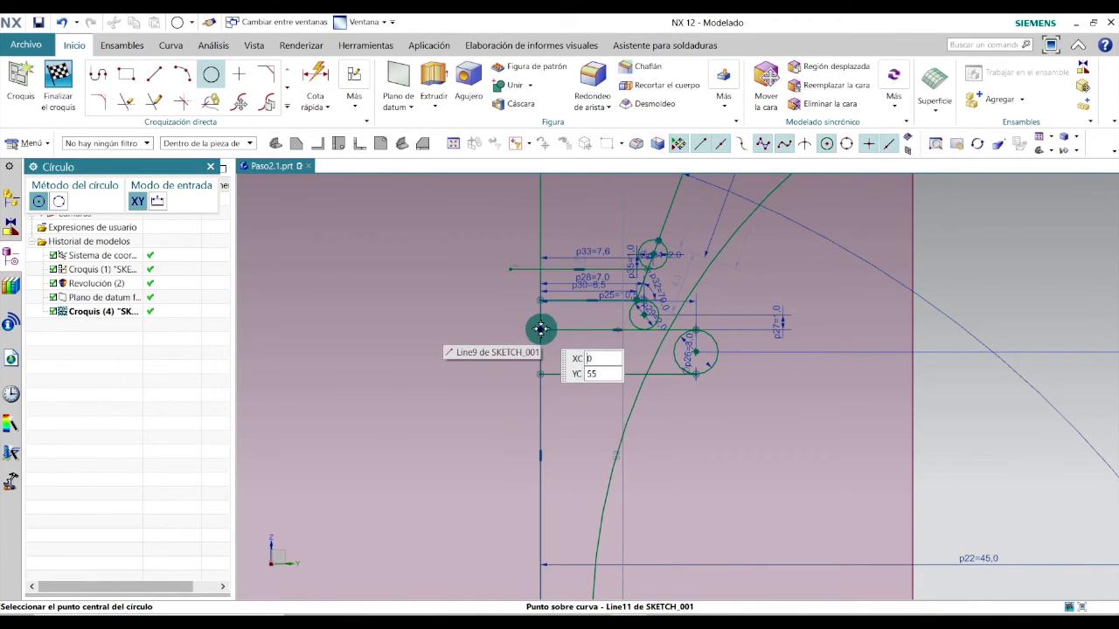
scroll(540, 329, up, 4)
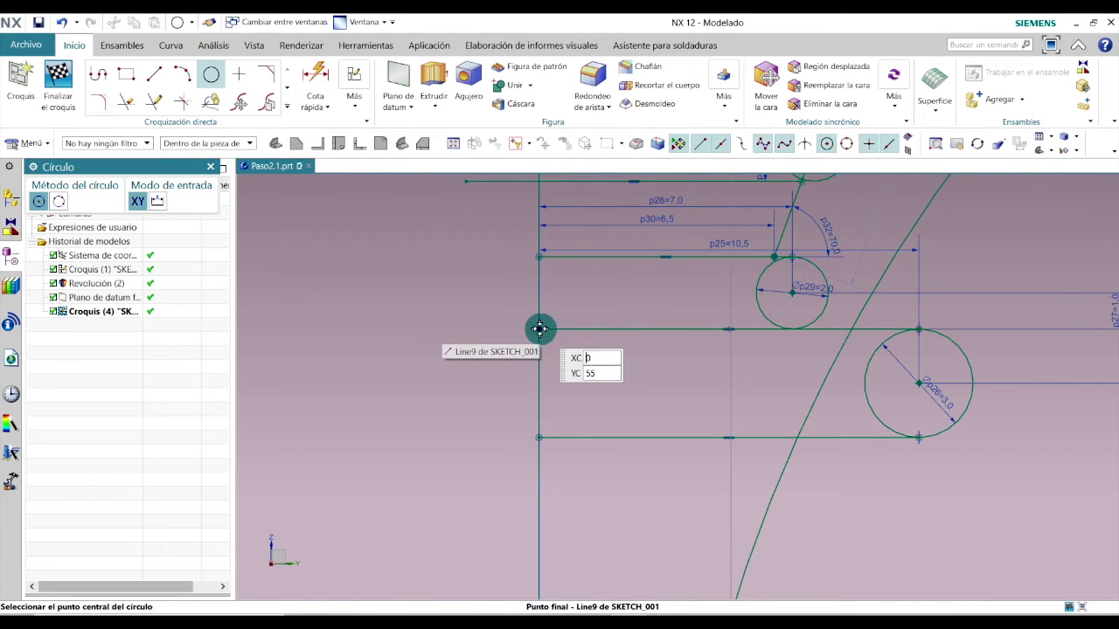
click(540, 328)
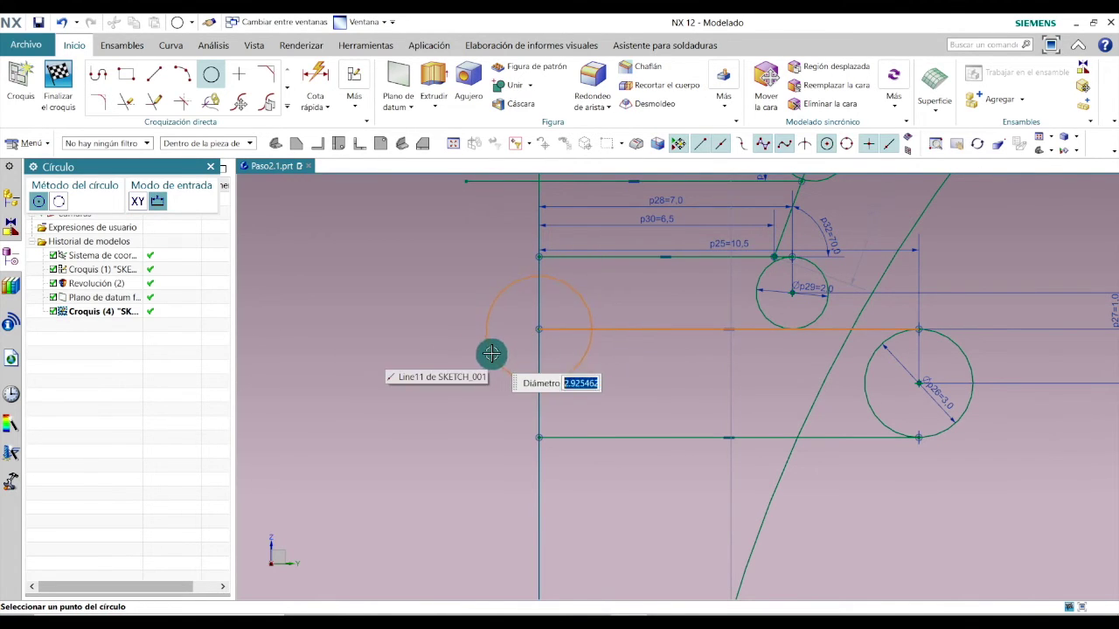
scroll(470, 399, down, 3)
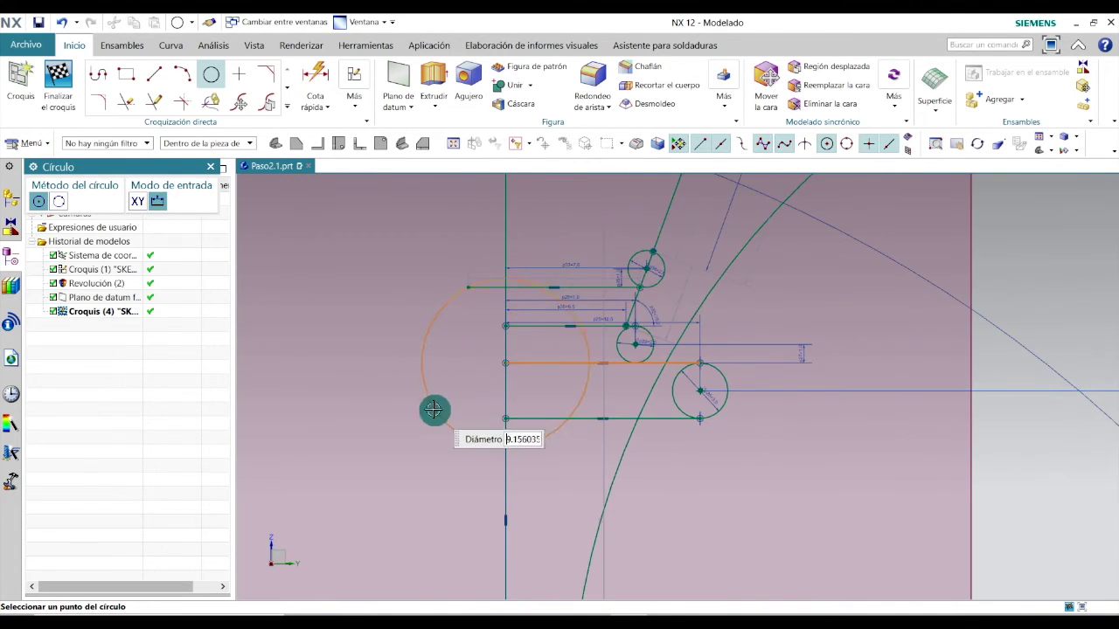
click(352, 410)
key(Escape)
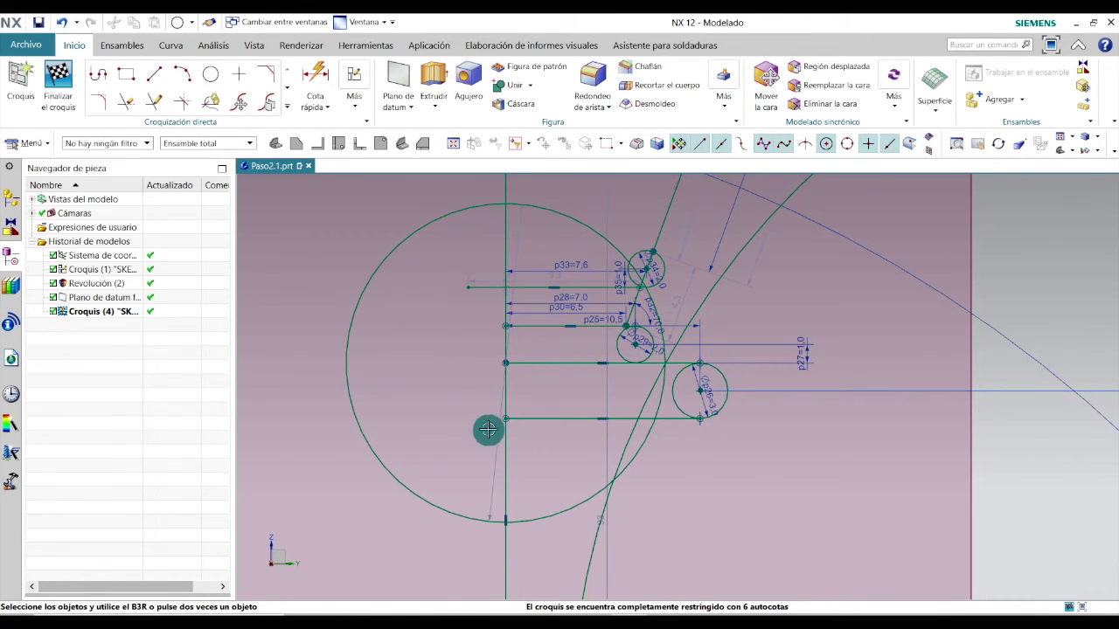
Check the large circle's centre on the vertical axis and set the circle's diameter to 55 mm
drag(491, 440, 487, 376)
scroll(487, 376, up, 8)
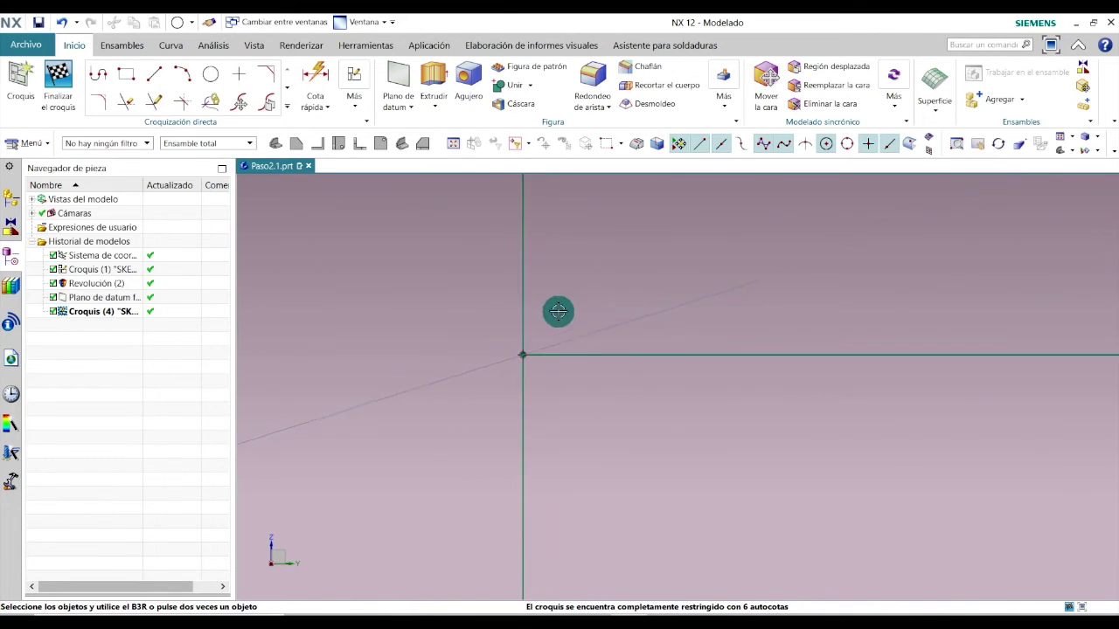
scroll(552, 327, down, 6)
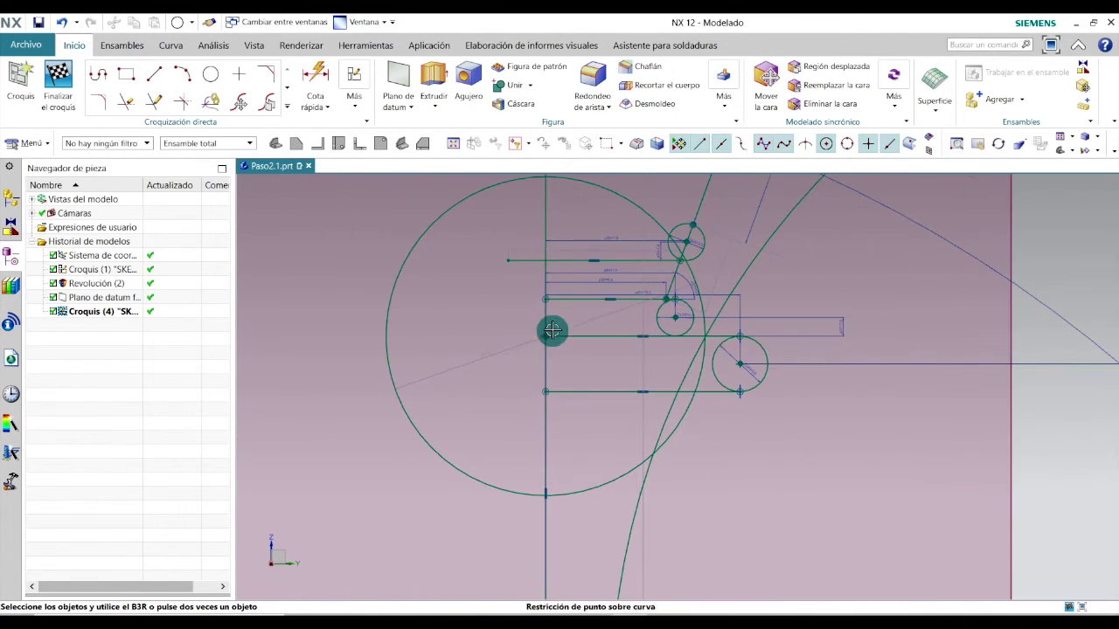
double_click(490, 351)
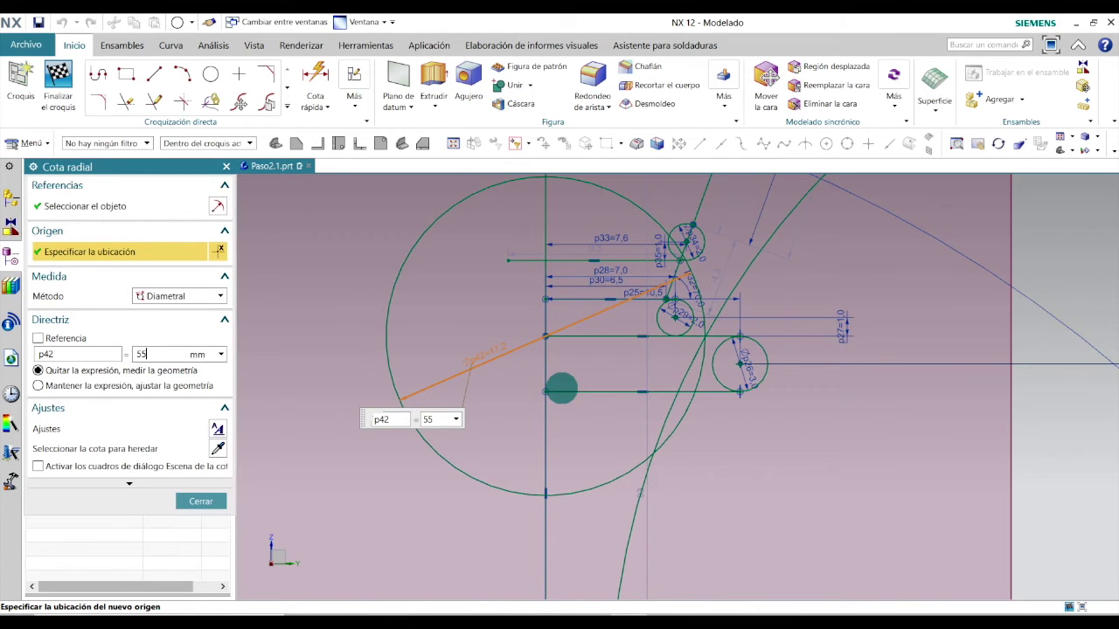
key(Return)
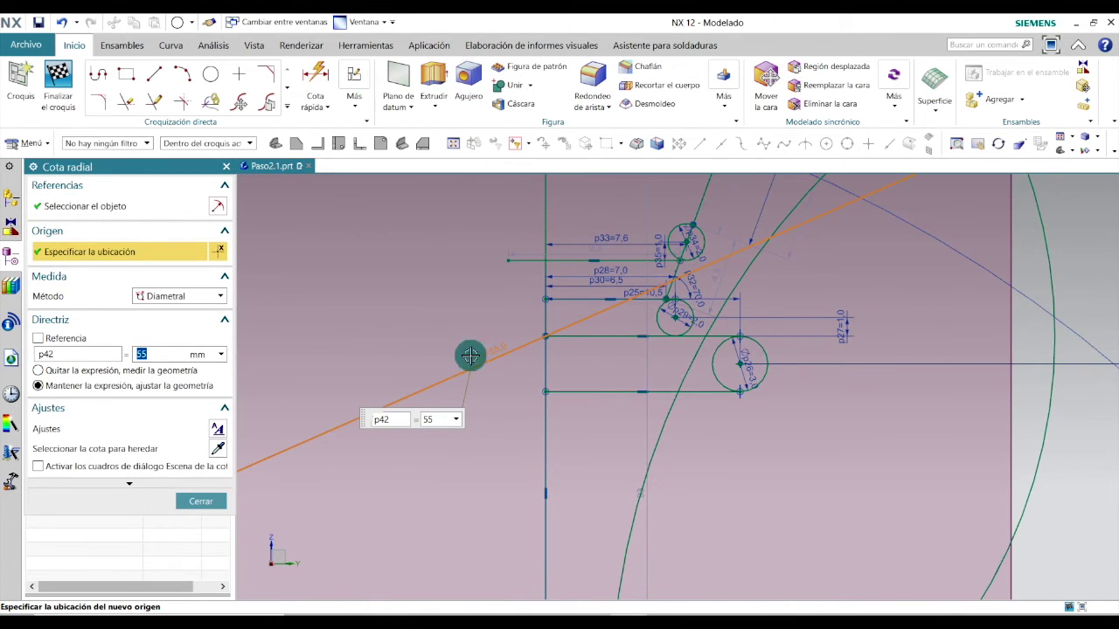
click(202, 500)
scroll(559, 334, down, 4)
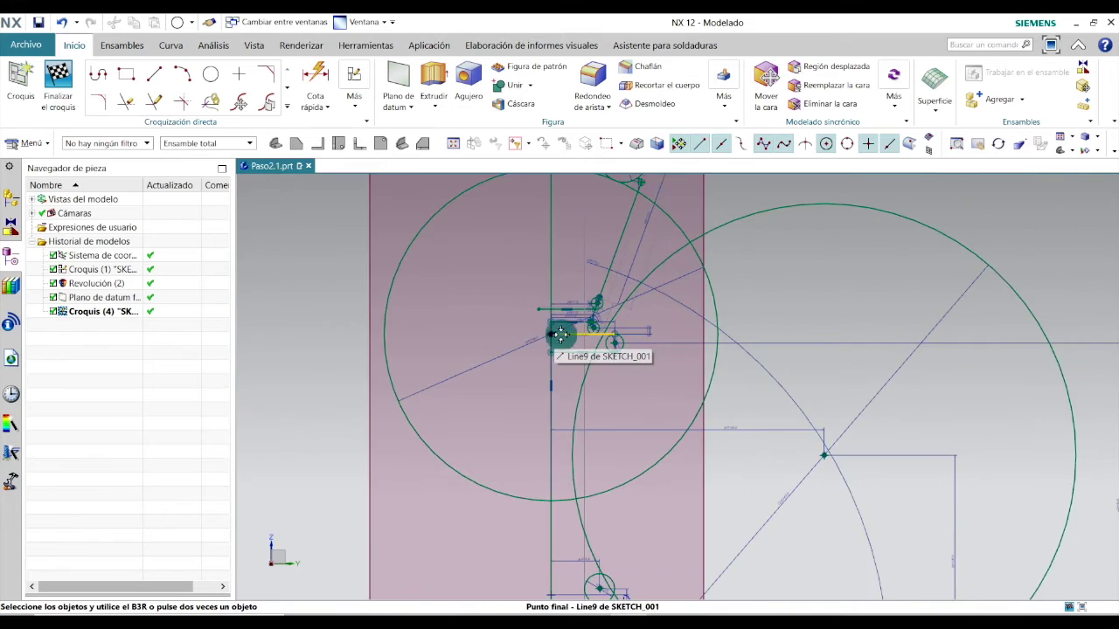
Examine the centre height and radius of the queen's top ball in the PDF drawing
scroll(559, 334, down, 2)
scroll(607, 195, up, 1)
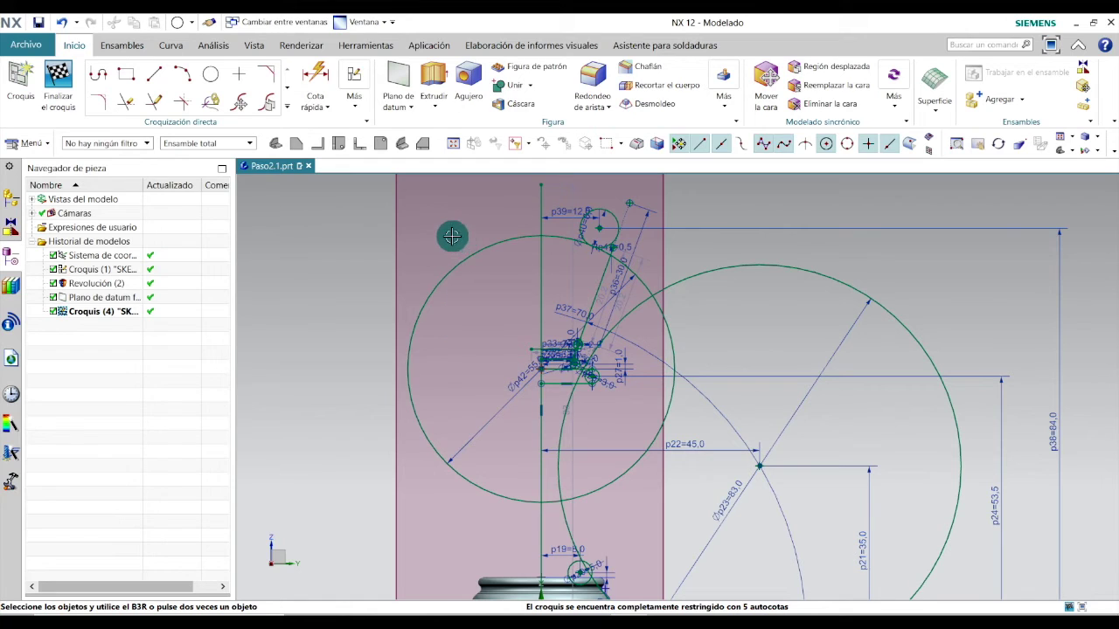
key(alt+Tab)
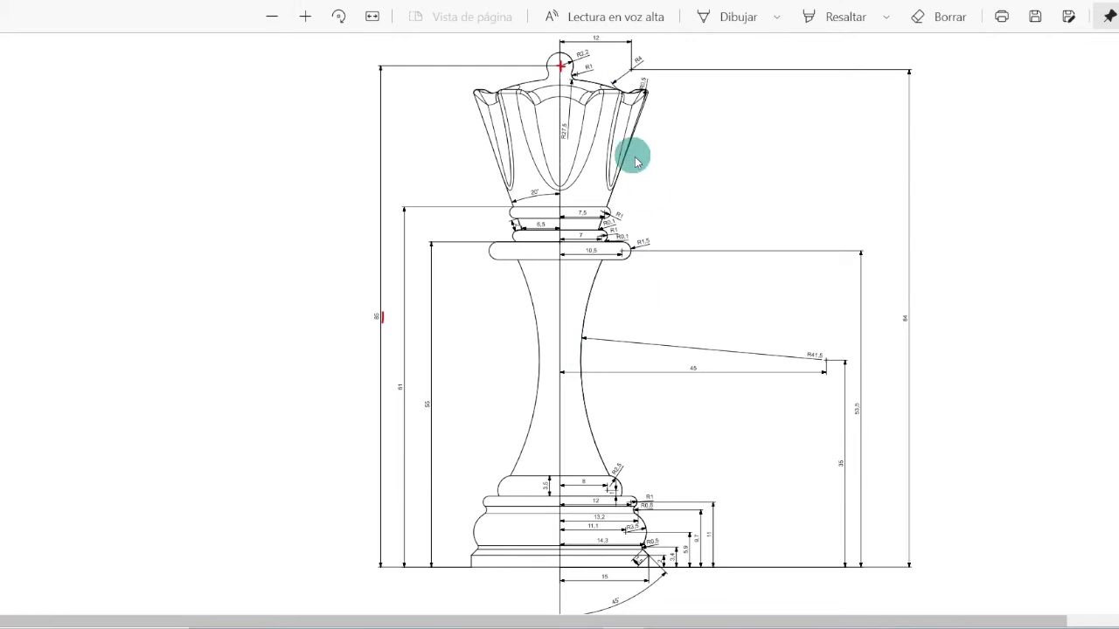
click(561, 64)
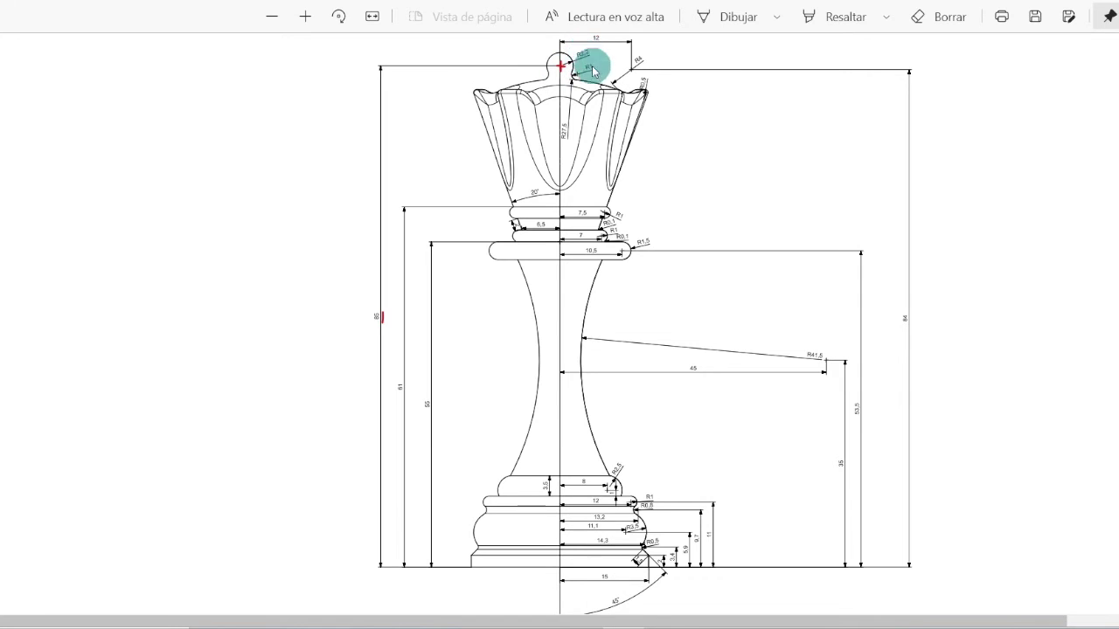
ctrl+scroll(583, 56, up, 5)
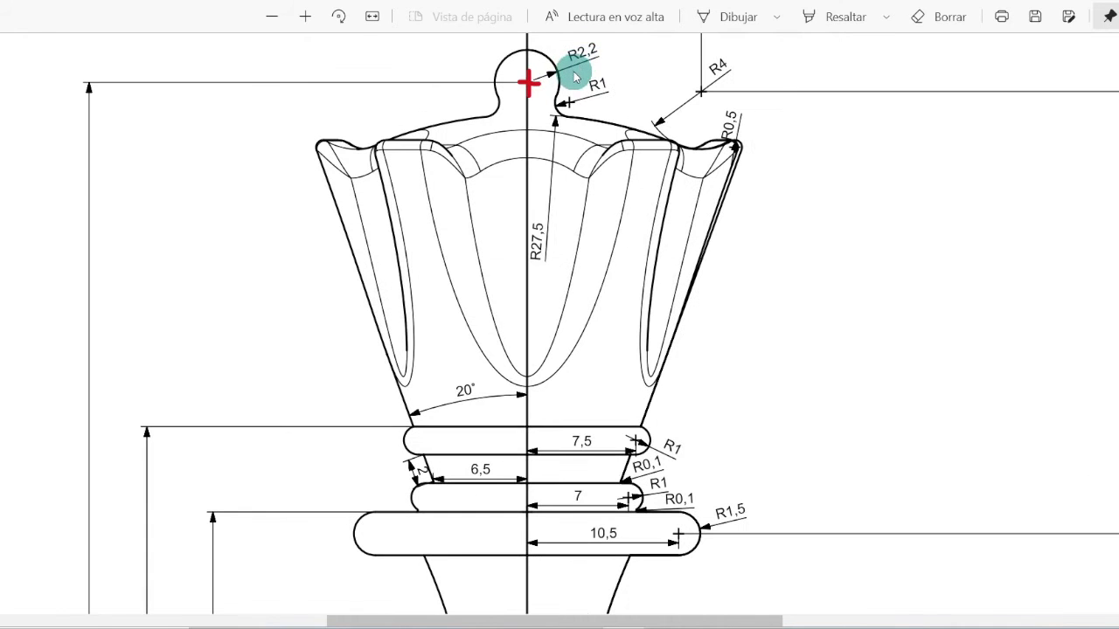
scroll(521, 327, down, 1)
scroll(517, 335, up, 2)
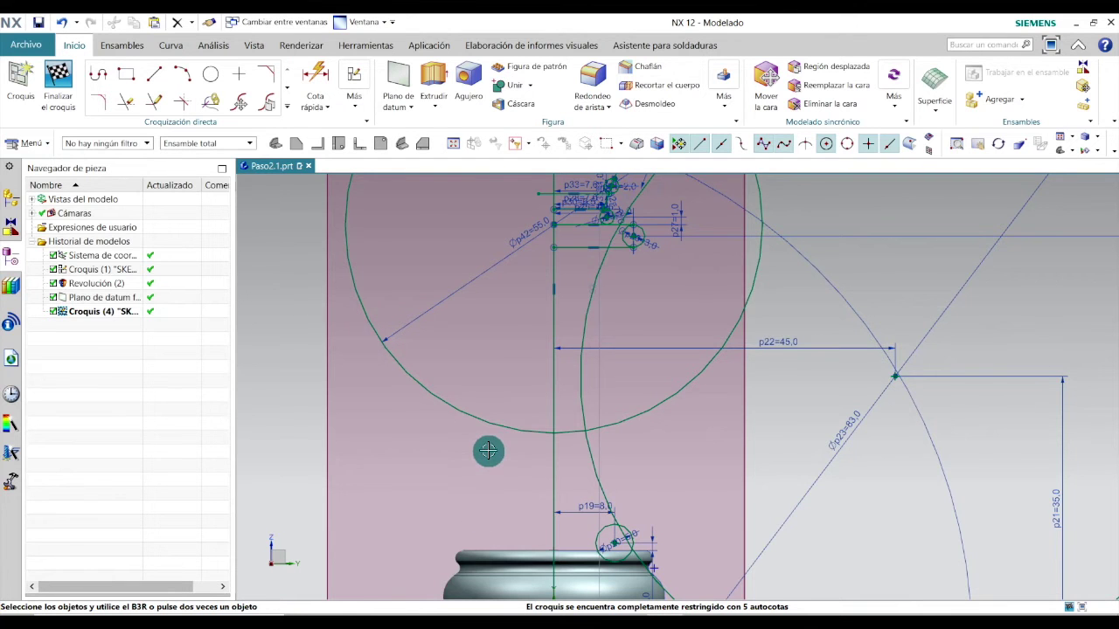
scroll(488, 450, down, 2)
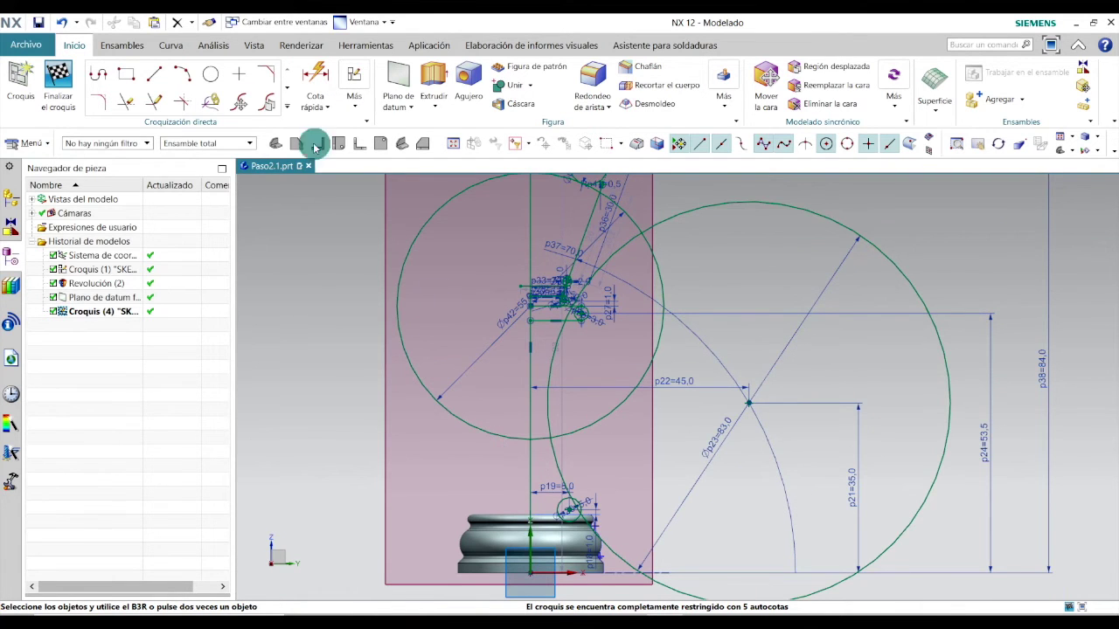
Sketch a 40 mm horizontal line leftward from the origin and a vertical line about 70 mm long upward from its end
click(156, 77)
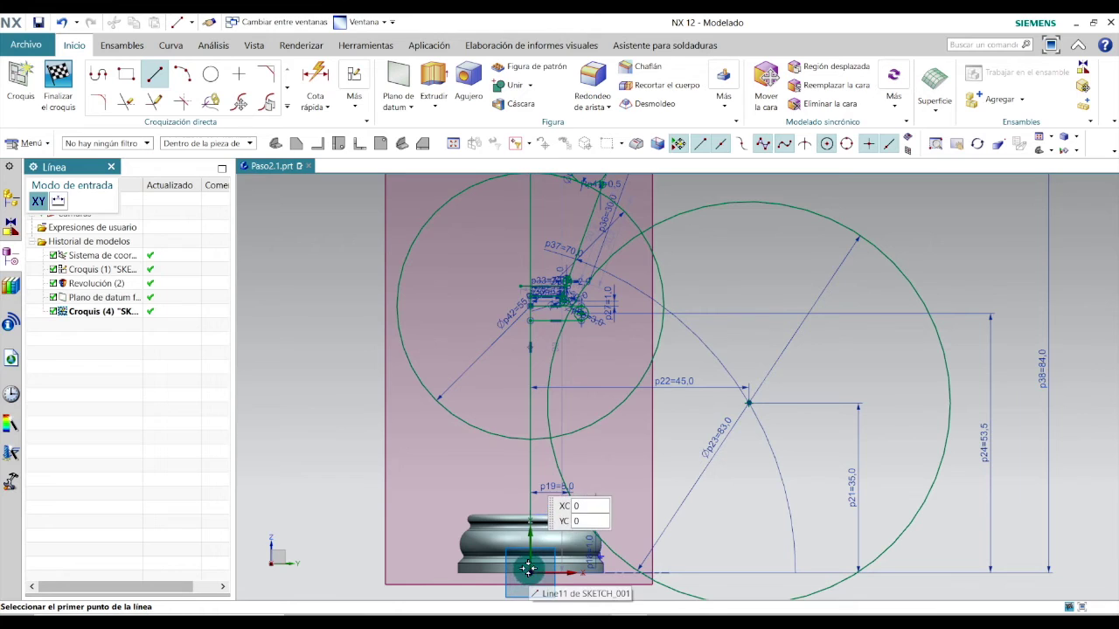
click(529, 573)
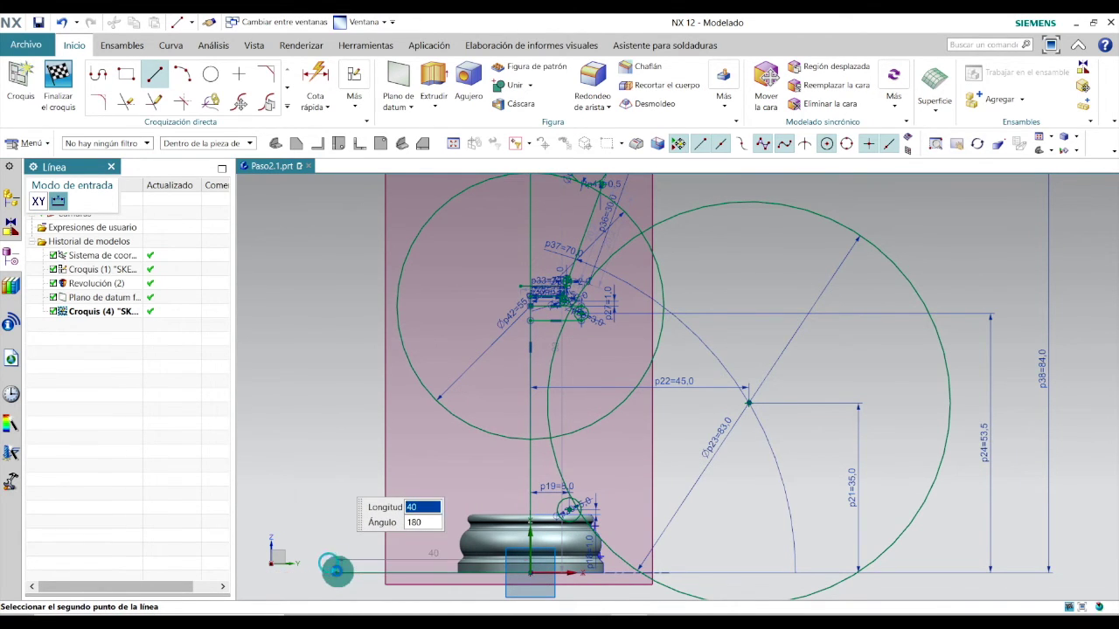
click(337, 572)
click(337, 572)
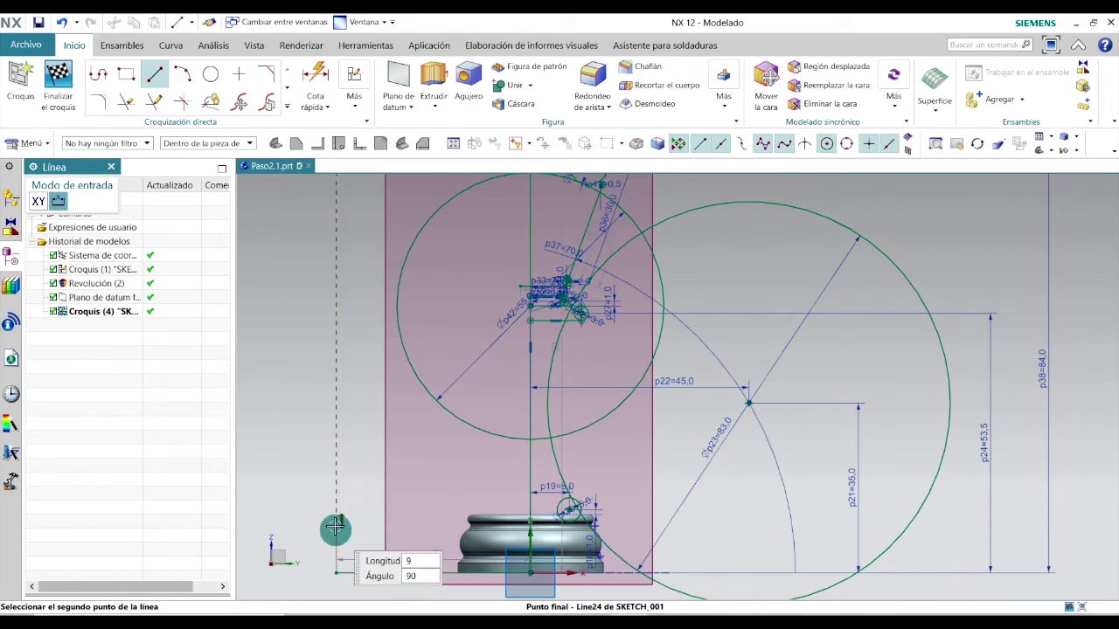
click(329, 233)
key(Escape)
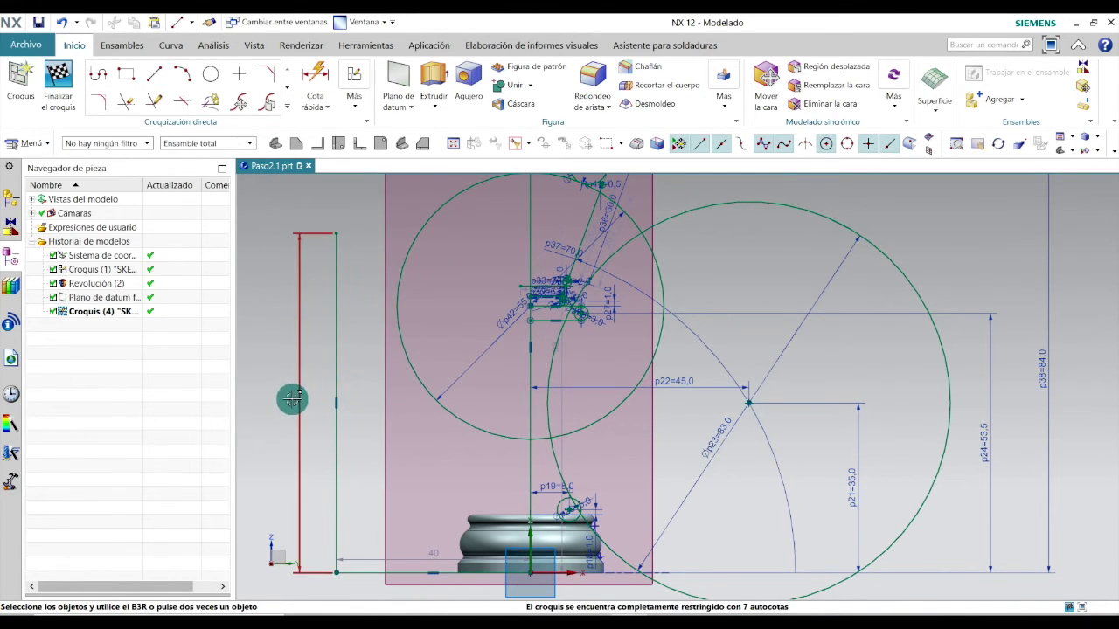
Set the length of the vertical reference line beside the profile to 85 mm
double_click(289, 394)
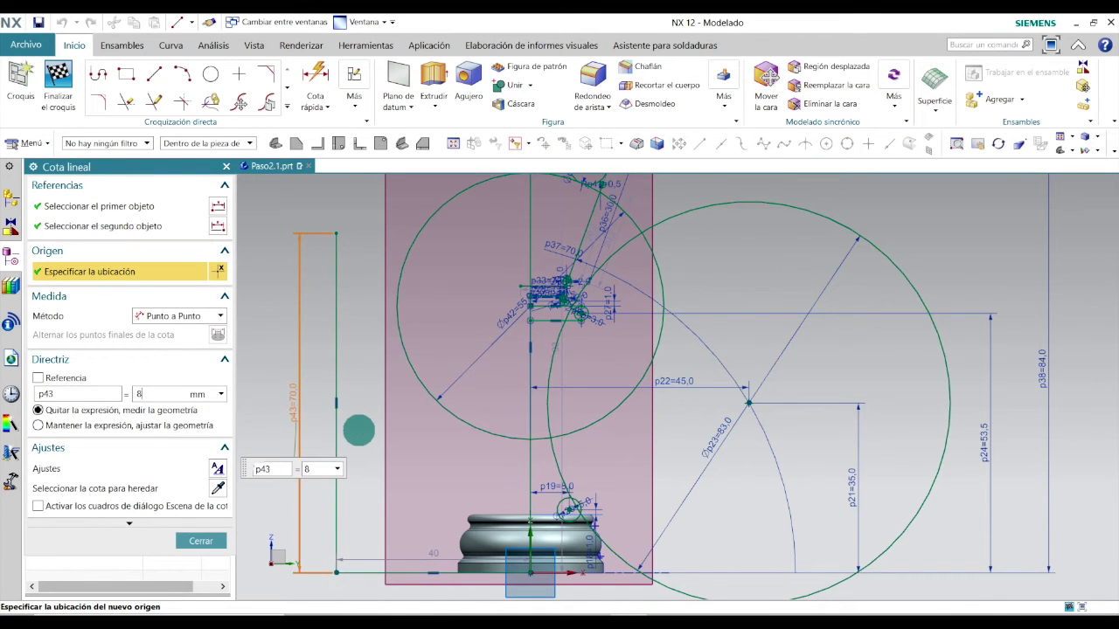
key(Return)
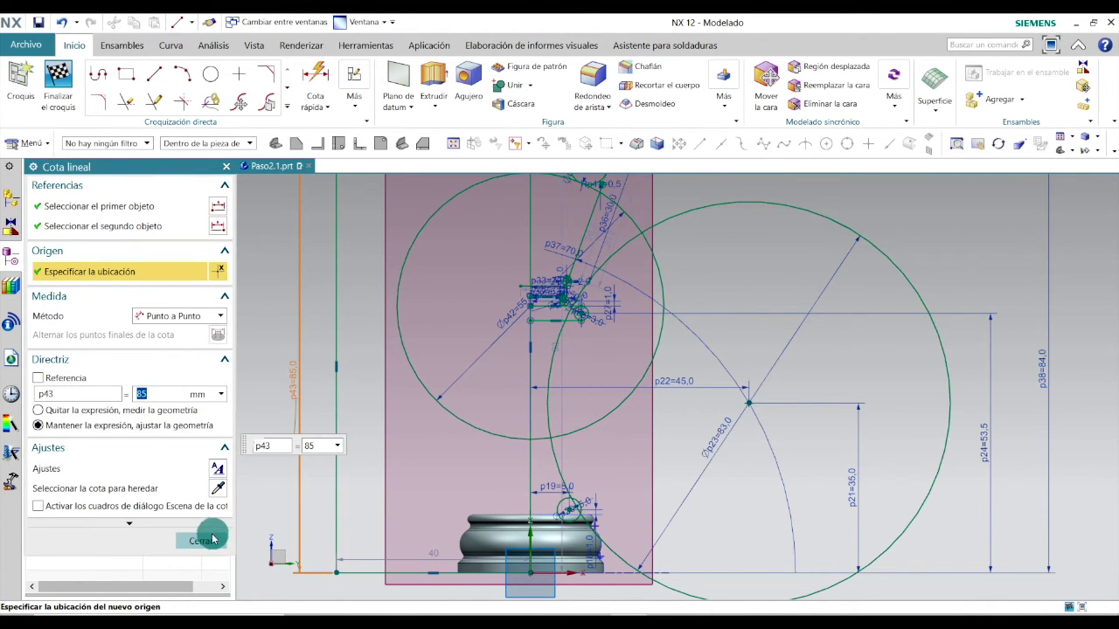
click(210, 541)
Sketch a 42 mm horizontal line from the reference line's upper end across the vertical axis
scroll(503, 454, down, 3)
scroll(533, 276, up, 2)
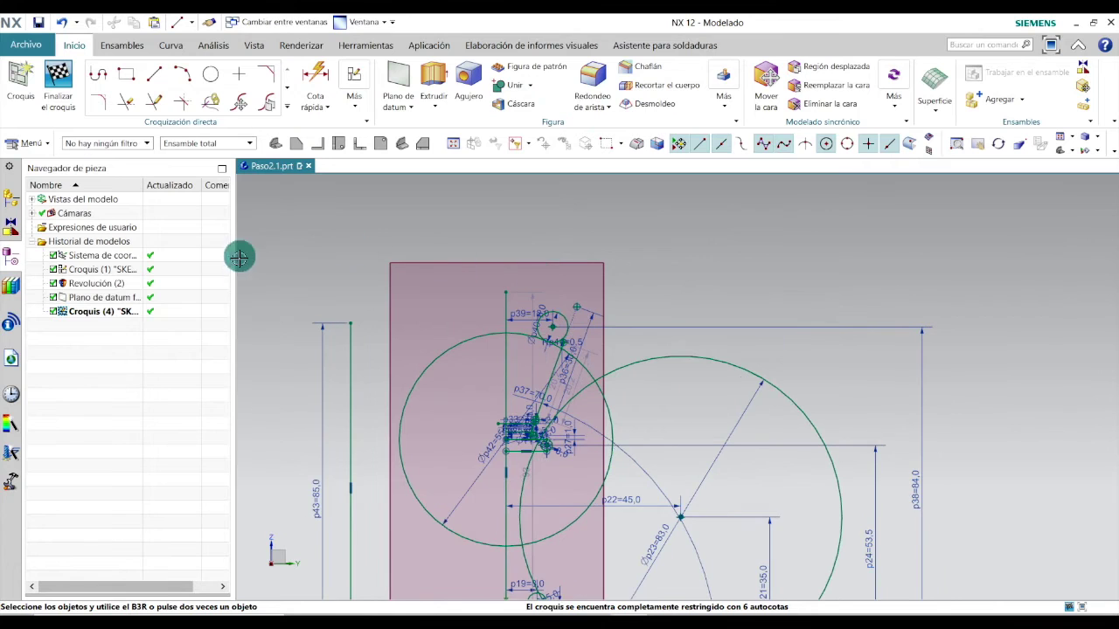
click(161, 83)
click(350, 323)
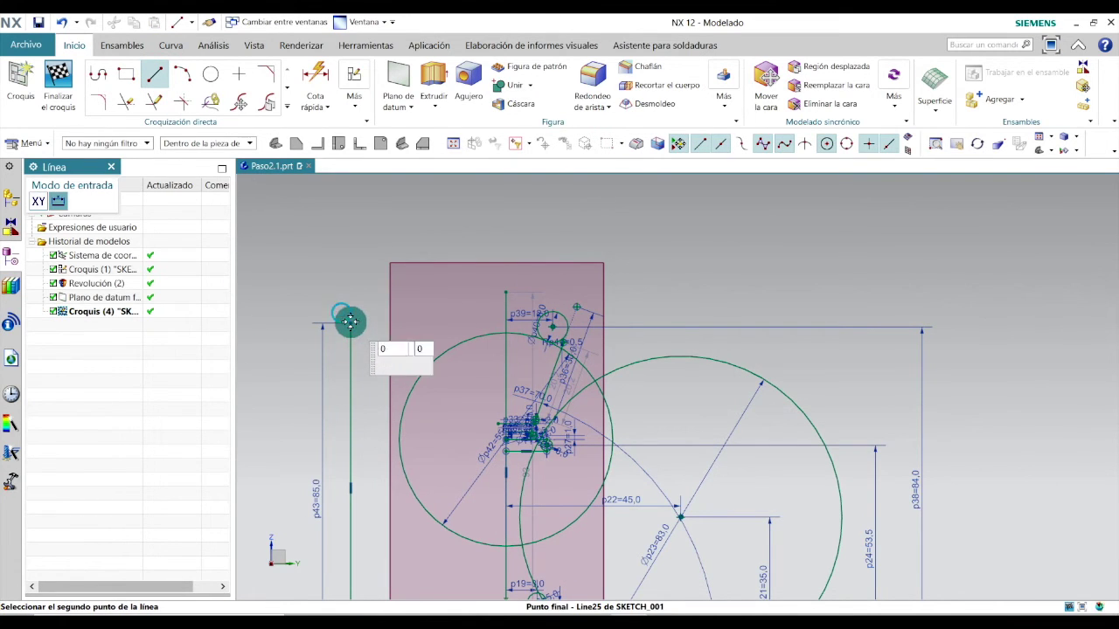
scroll(499, 321, up, 3)
scroll(507, 300, down, 1)
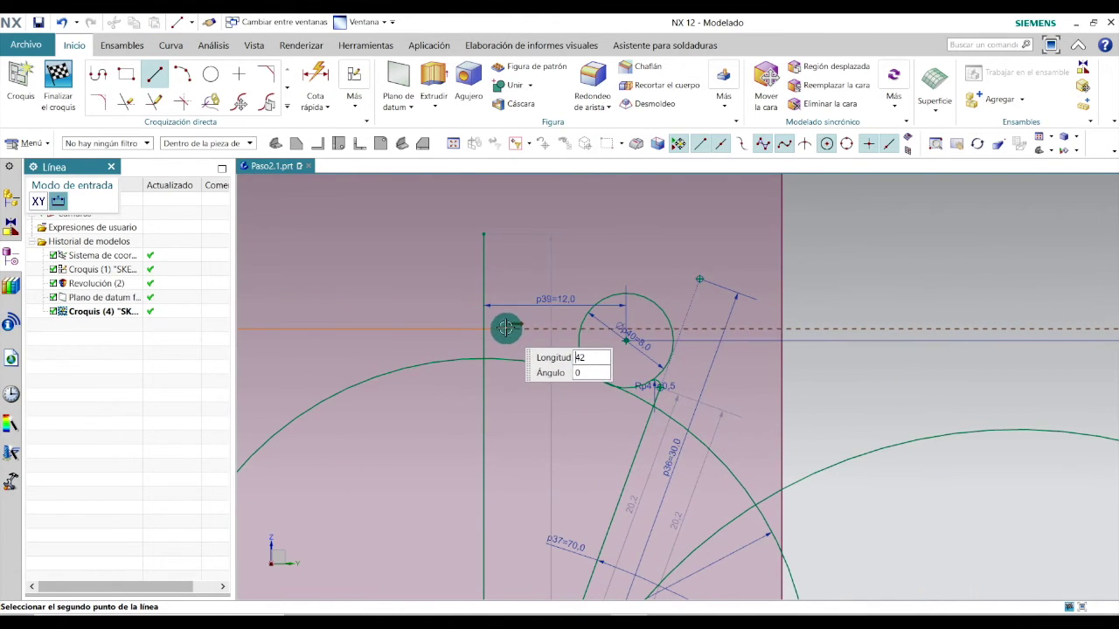
click(509, 329)
key(Escape)
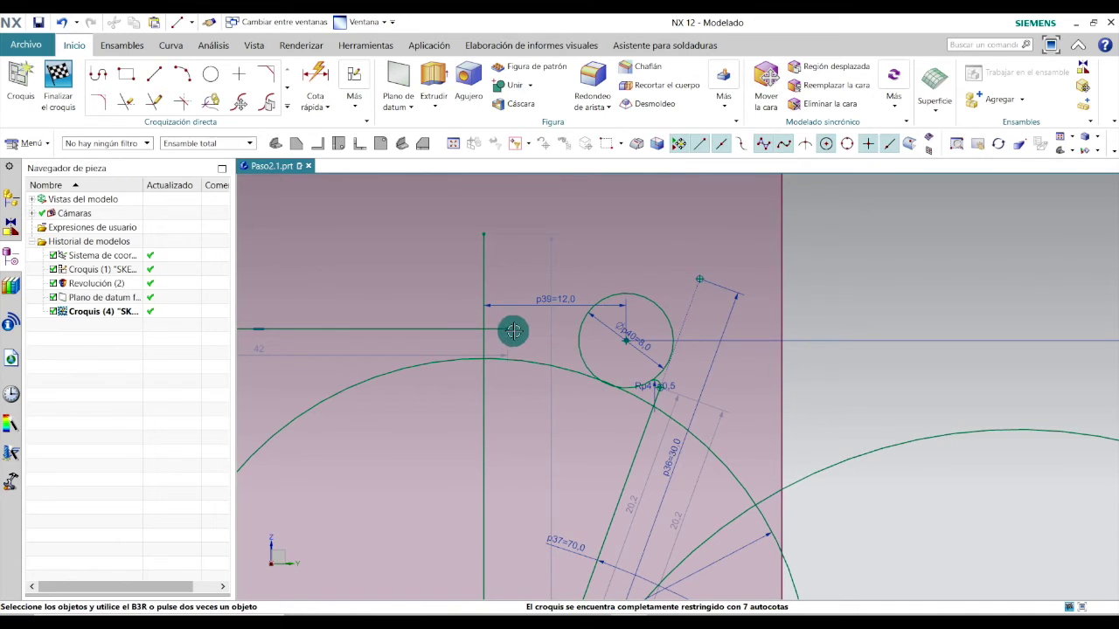
Trim the part of the upper horizontal line that extends past the vertical axis
scroll(463, 315, up, 4)
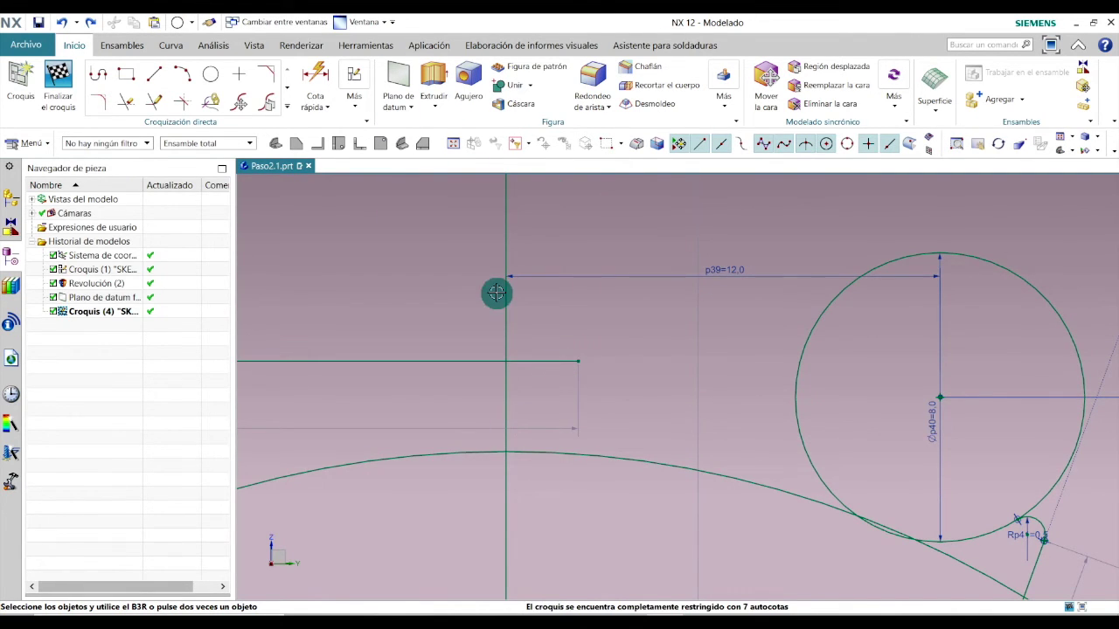
click(131, 103)
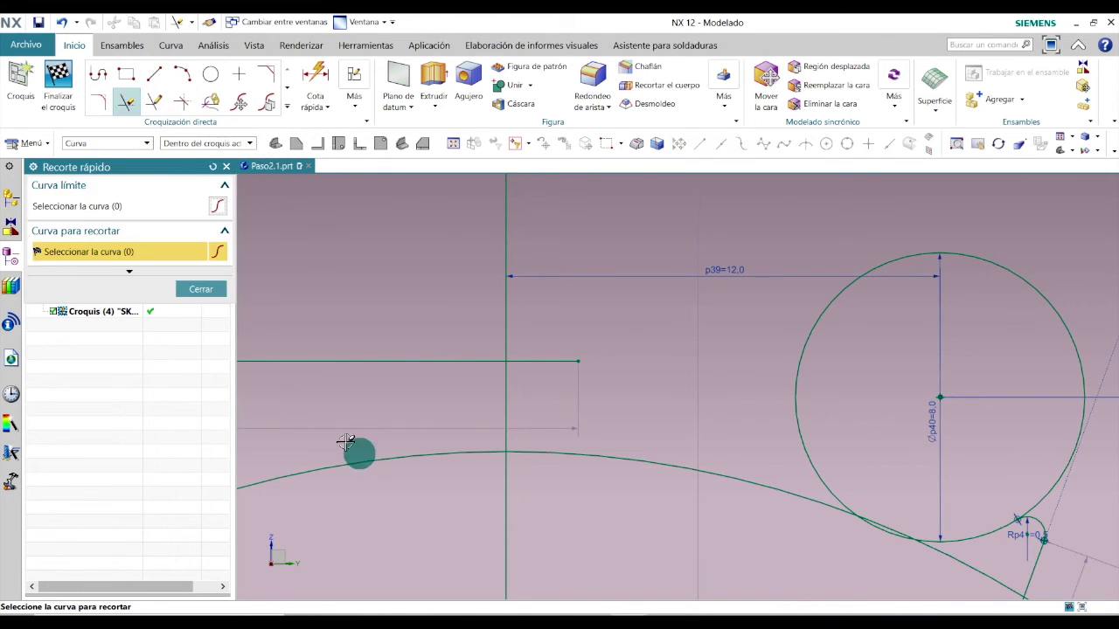
click(550, 361)
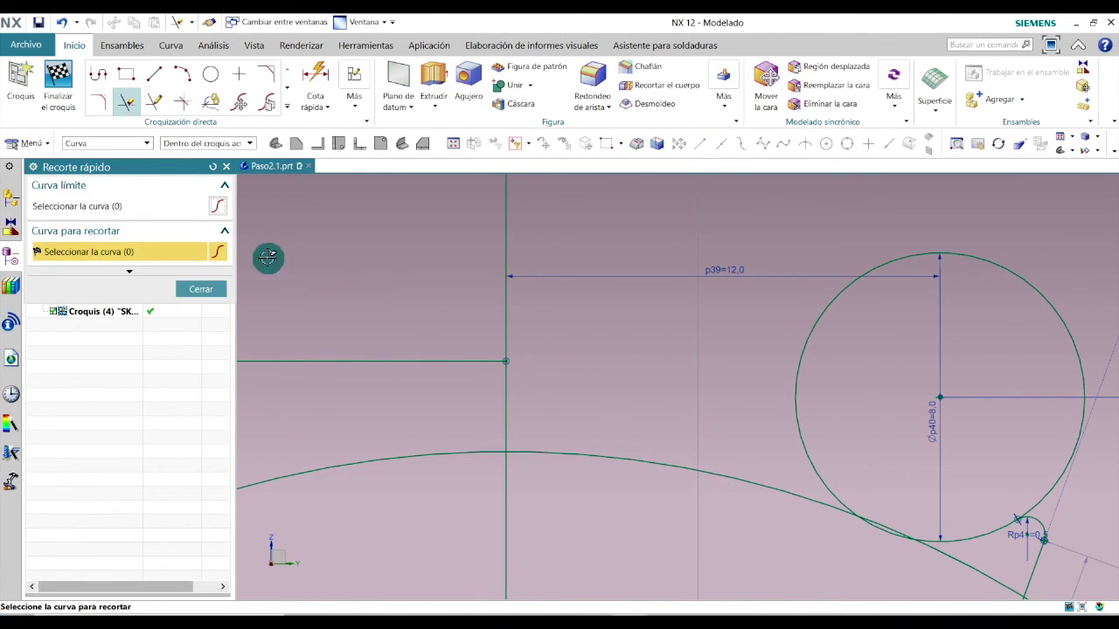
click(201, 289)
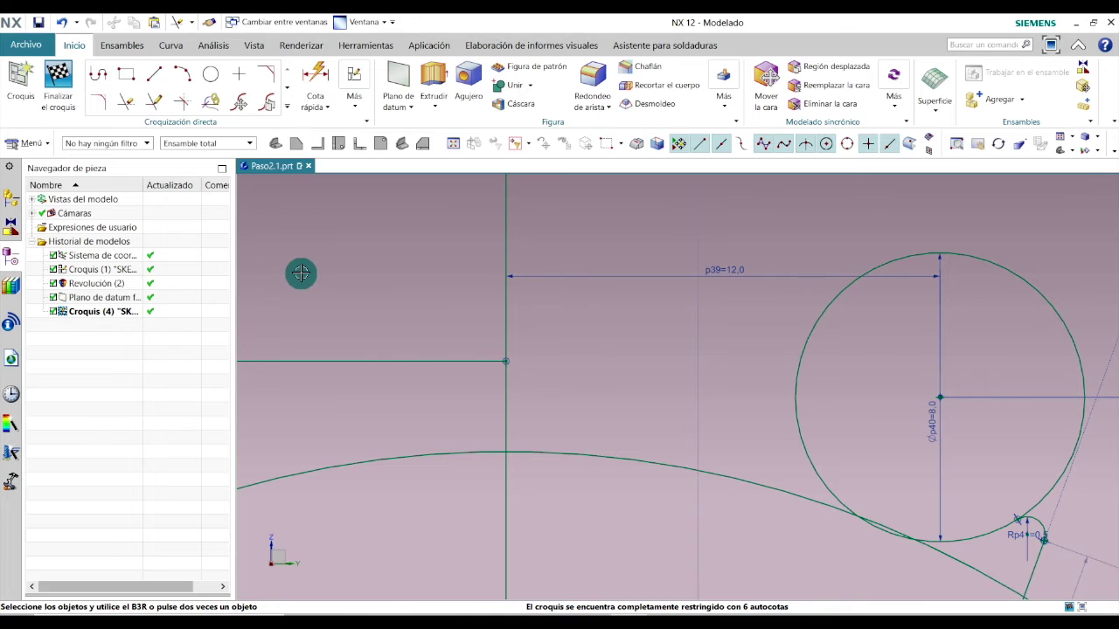
Sketch a circle about 3.6 mm in diameter, centred where the upper horizontal line meets the vertical axis
click(210, 75)
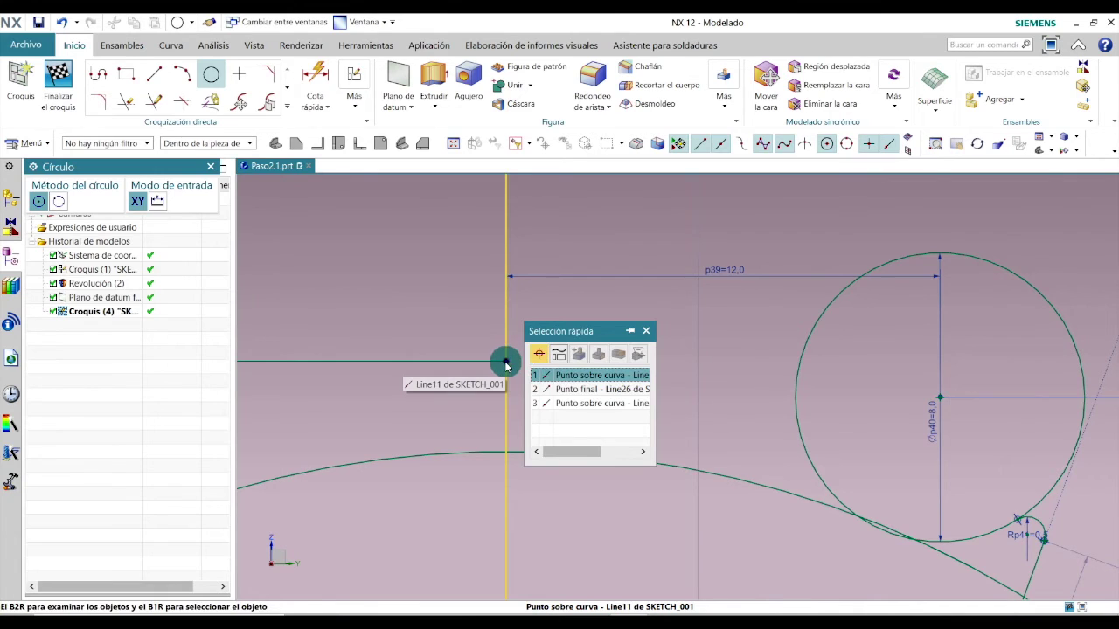
click(505, 361)
click(571, 362)
scroll(517, 310, up, 4)
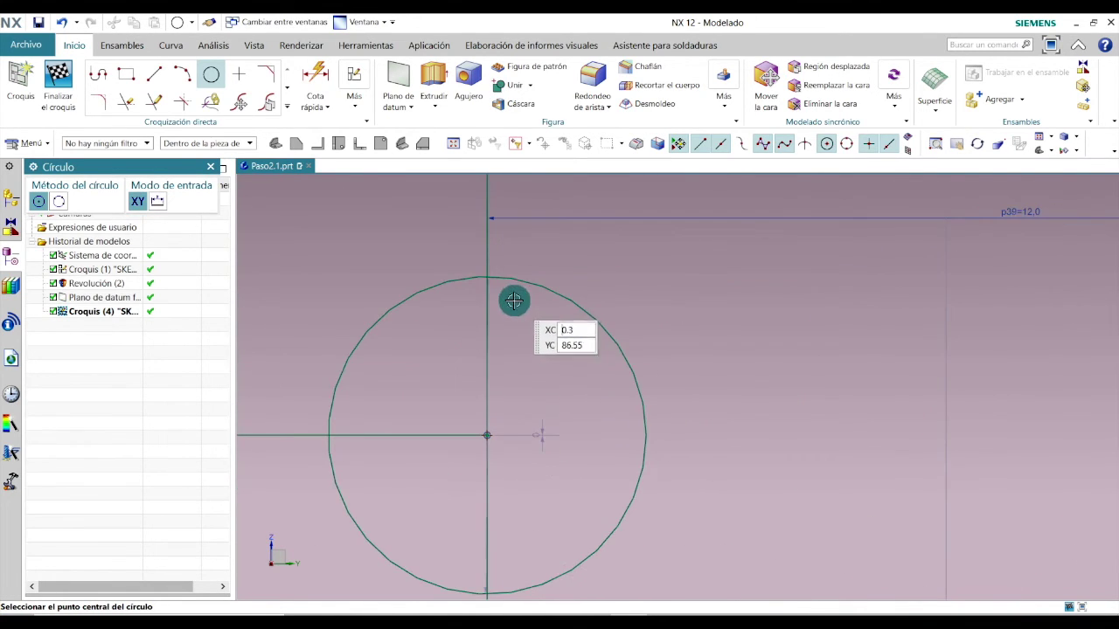
scroll(526, 387, down, 5)
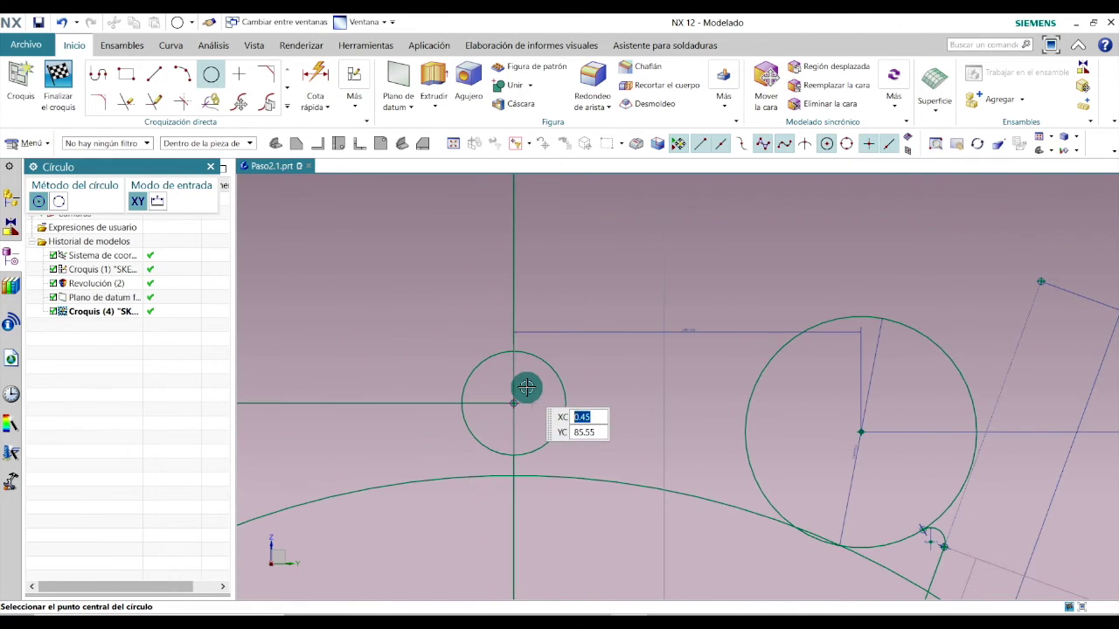
key(Escape)
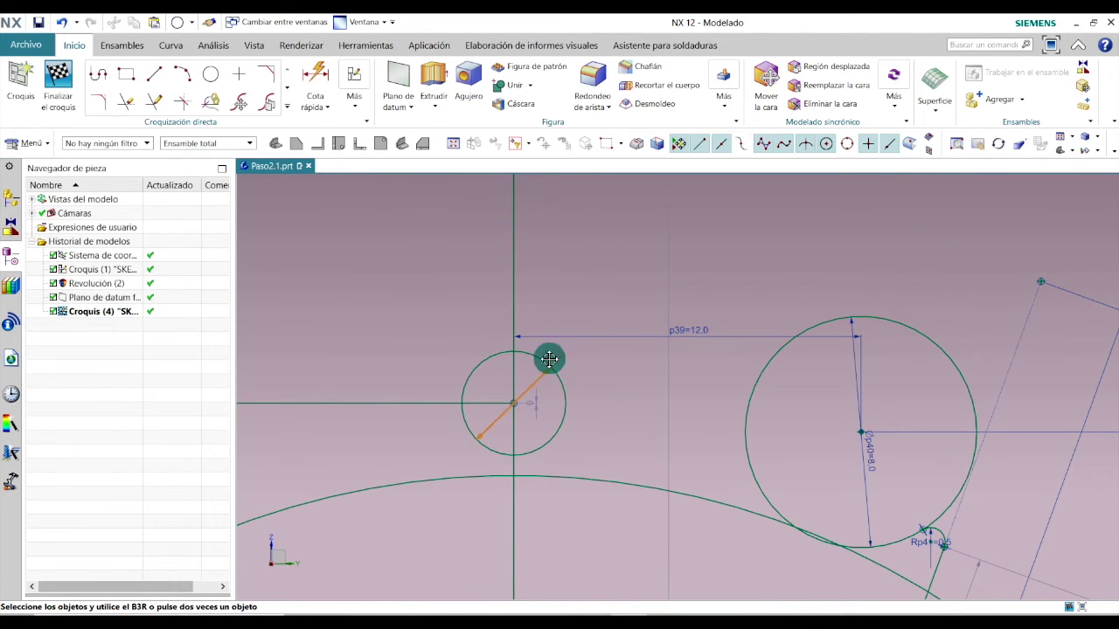
Set the diameter of the top ball circle to 4.4 mm
double_click(537, 378)
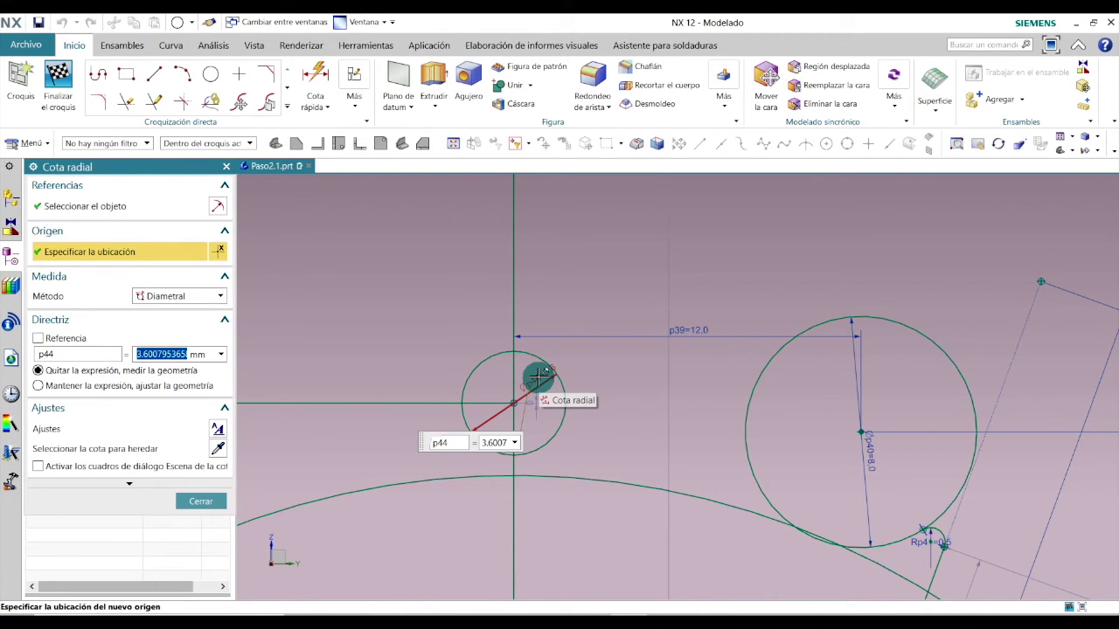
text(4.4)
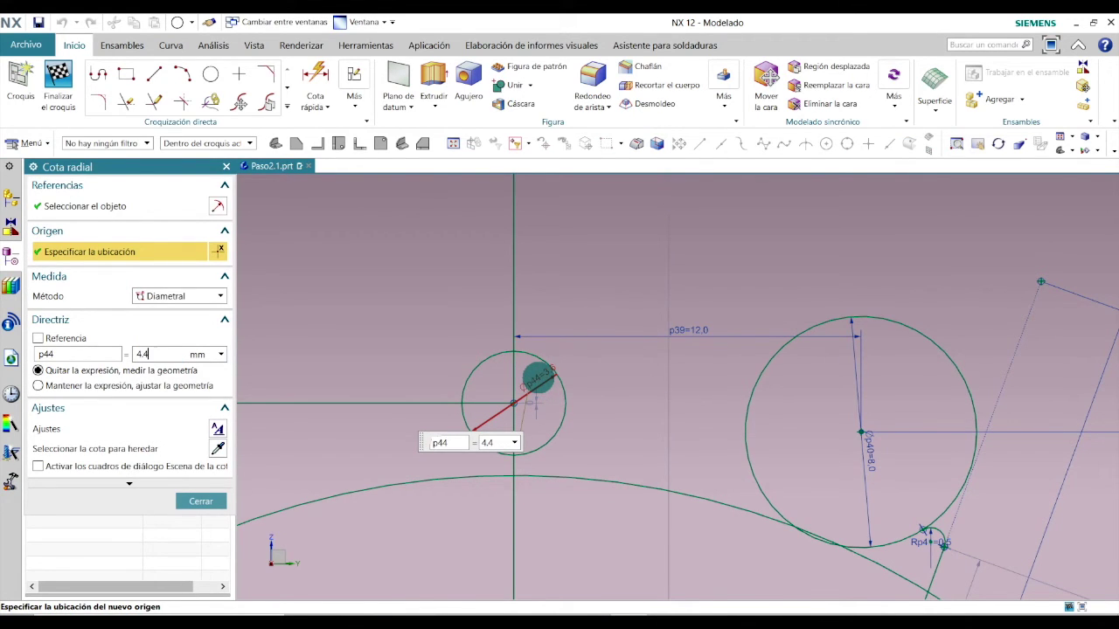
key(Return)
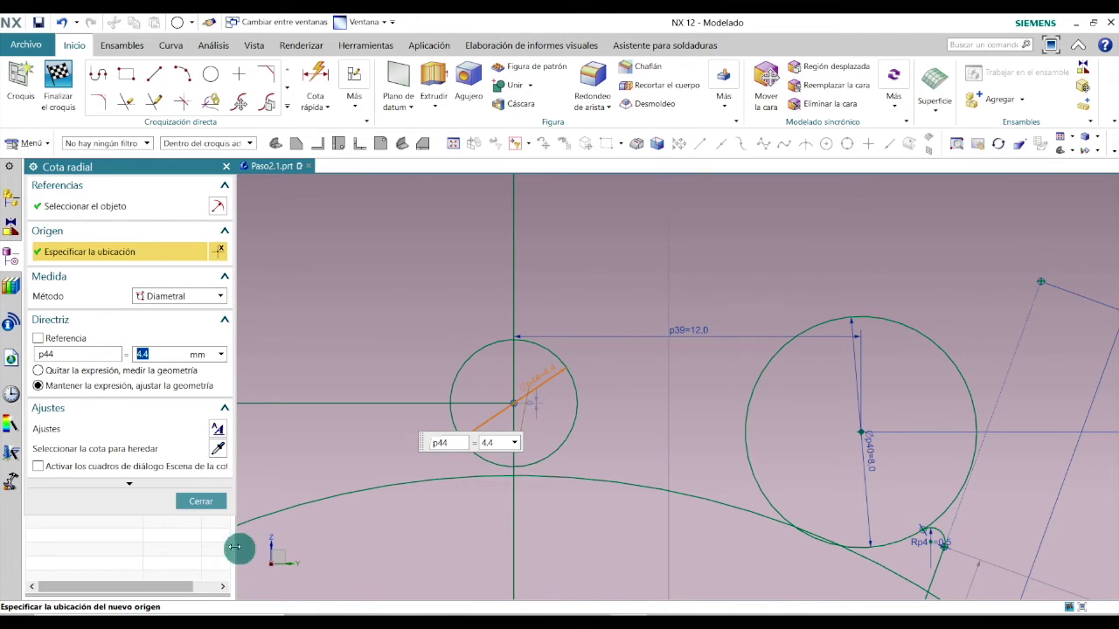
click(201, 501)
Check the ball's neck radius in the PDF drawing and fillet the 4.4 mm circle with the 55 mm circle at 1 mm radius
scroll(394, 403, down, 1)
key(alt+Tab)
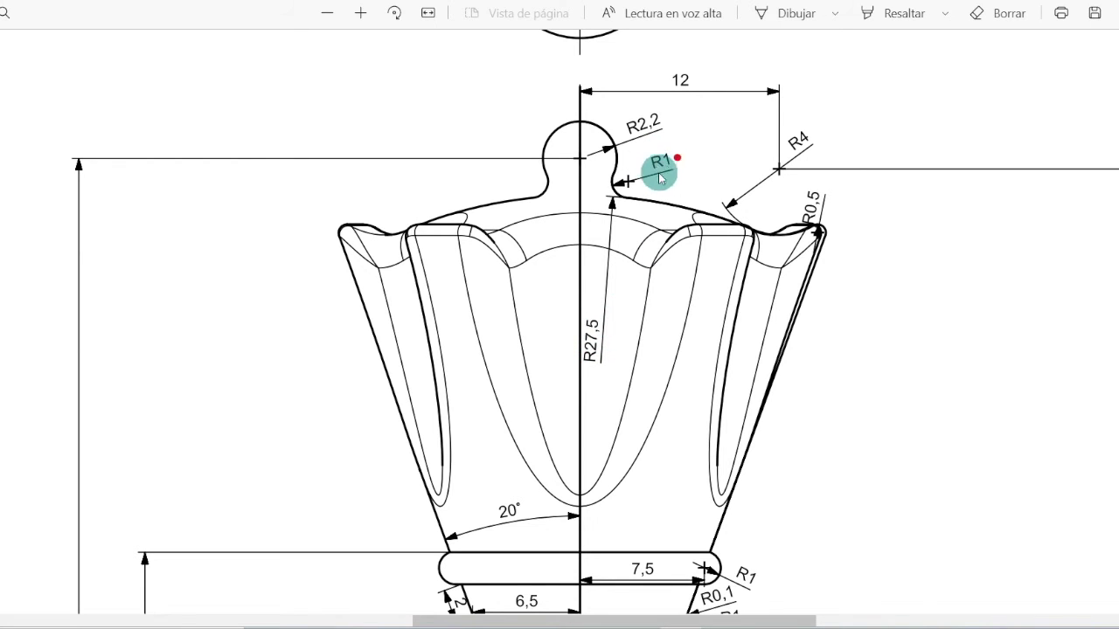
key(alt+Tab)
scroll(525, 420, up, 3)
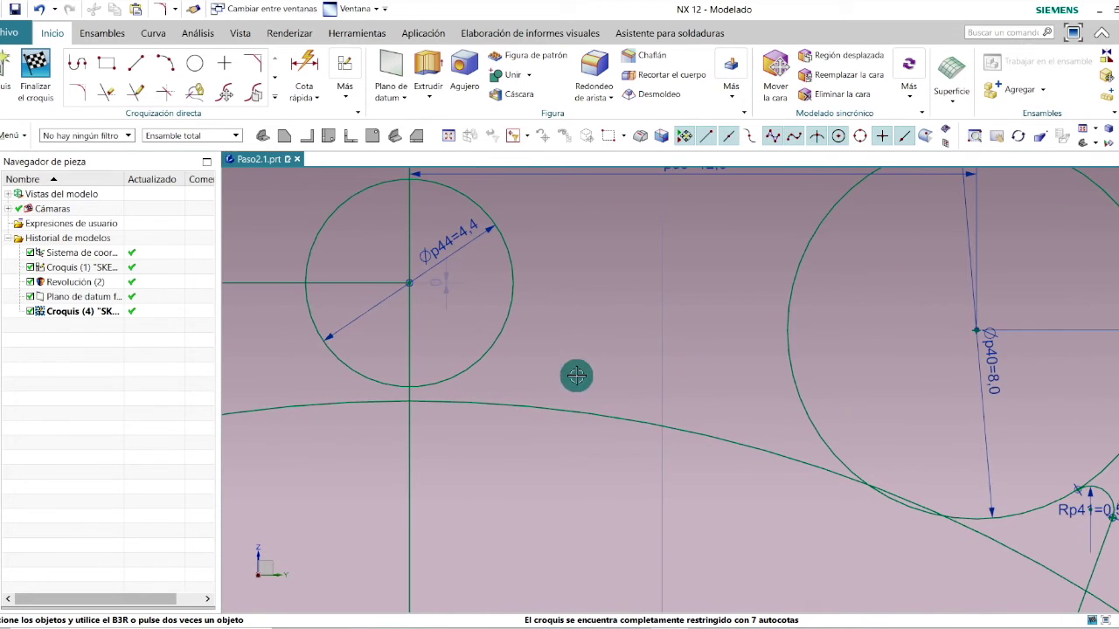
click(77, 91)
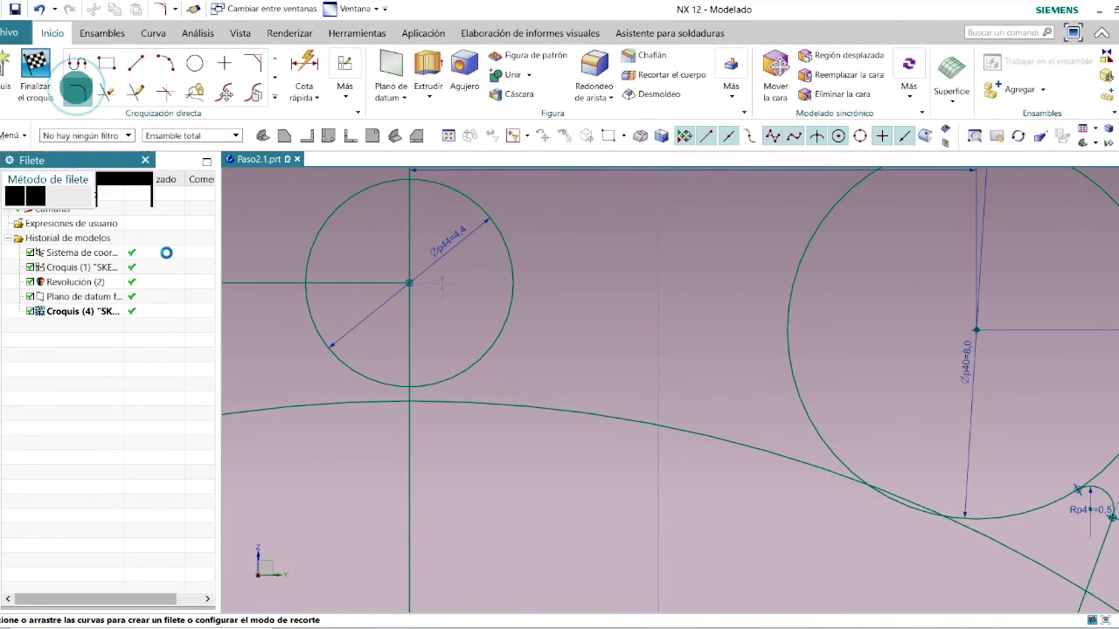
click(475, 368)
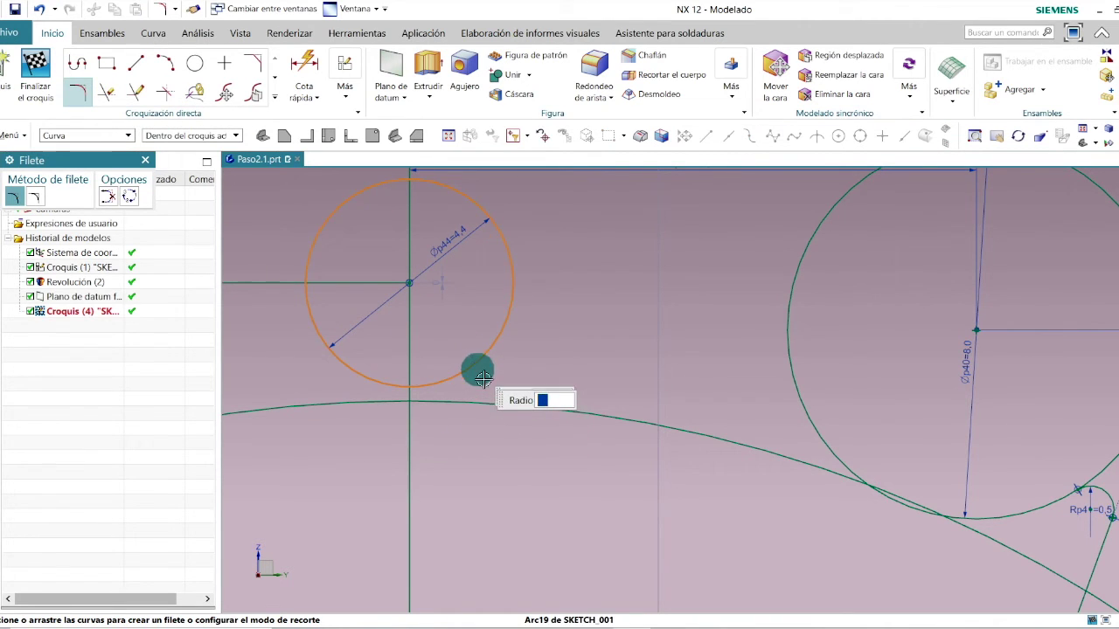
click(527, 408)
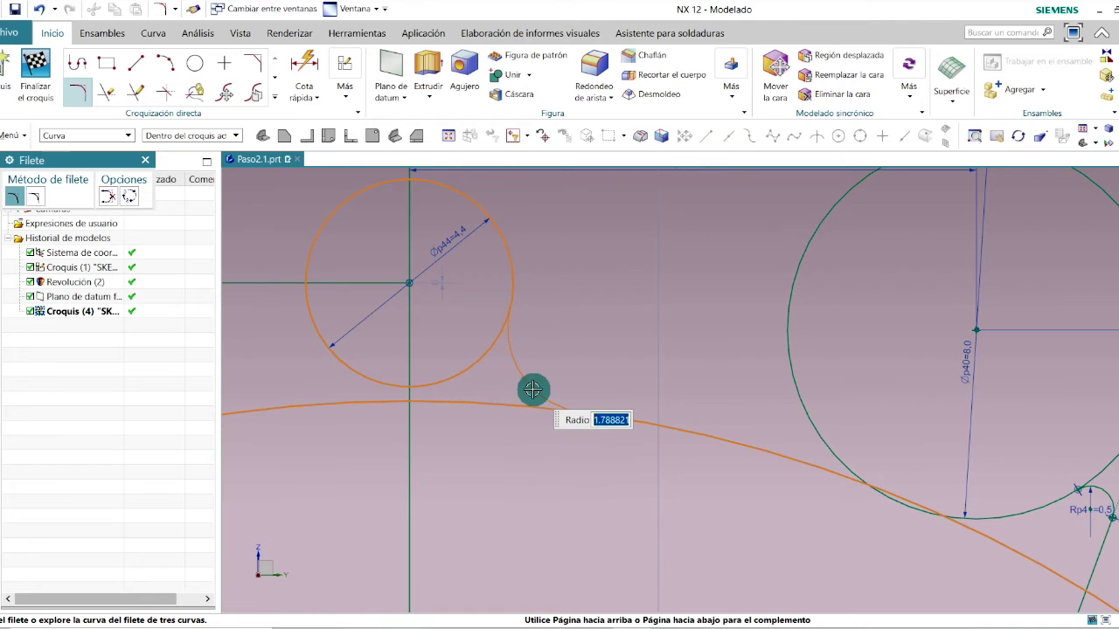
text(1)
key(Return)
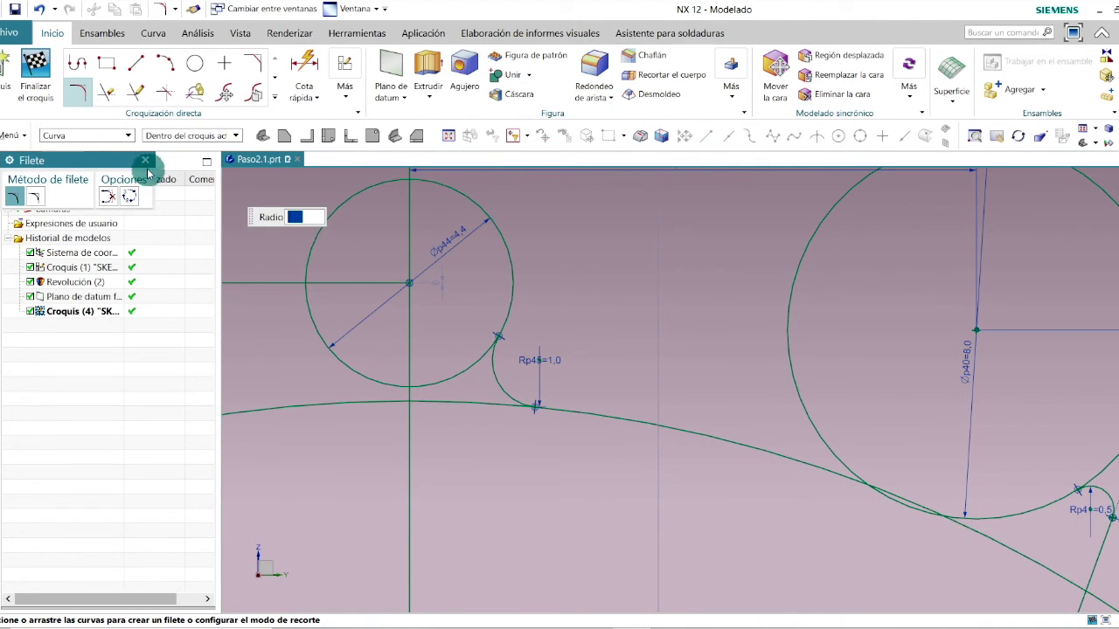
click(145, 161)
scroll(329, 329, down, 1)
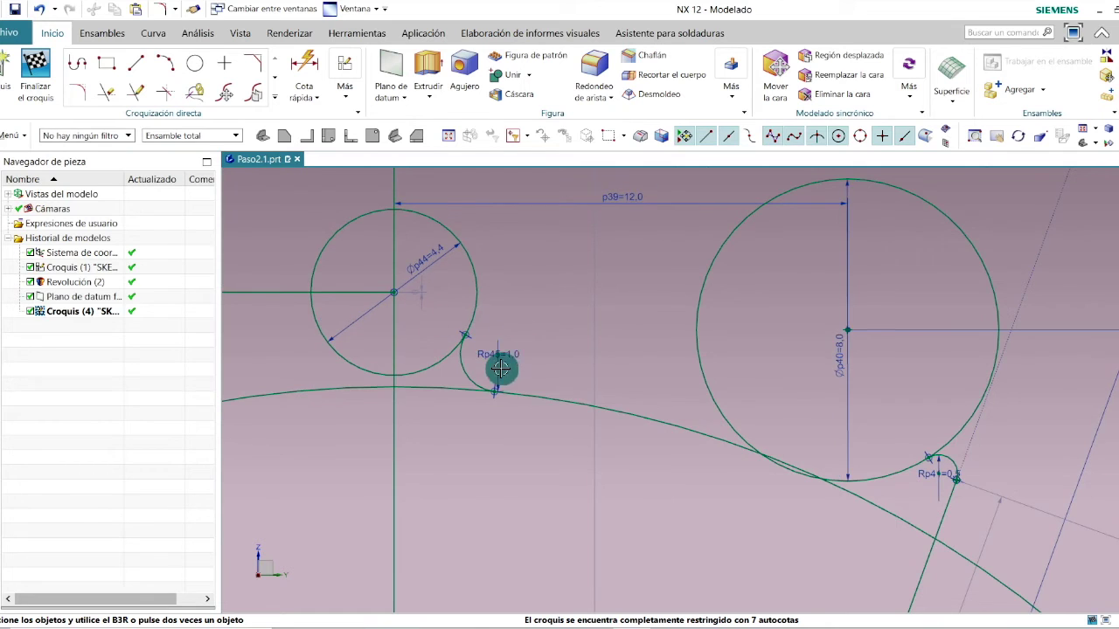
scroll(503, 365, up, 3)
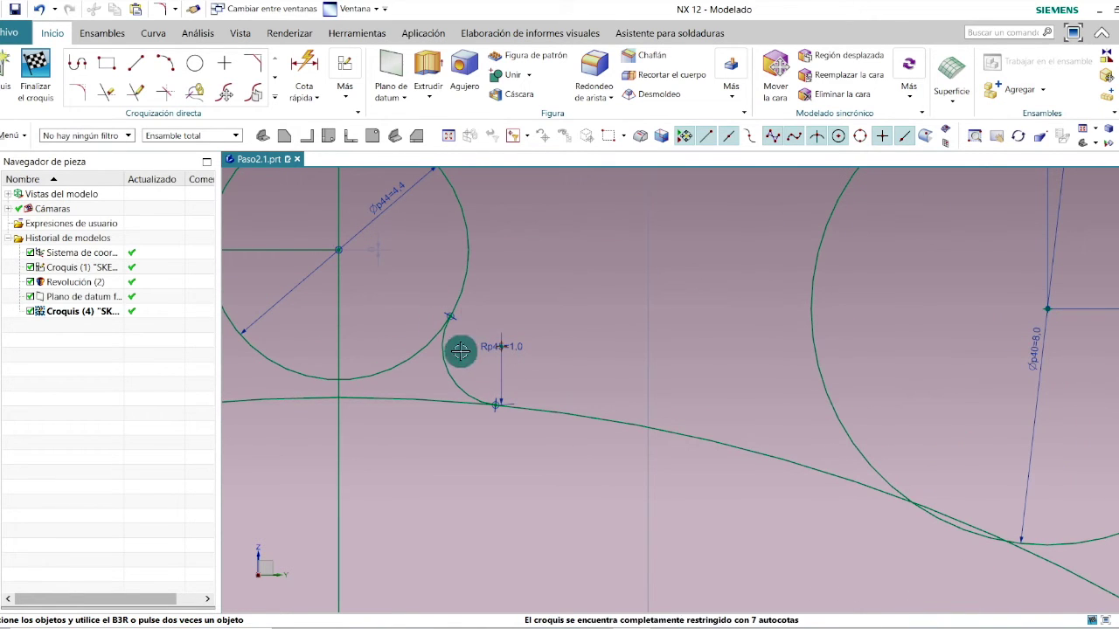
Fillet the corner between the 70° inclined line and the short horizontal line on top of the lower 2 mm collar circle at 0.1 mm radius
scroll(669, 435, down, 3)
key(alt+Tab)
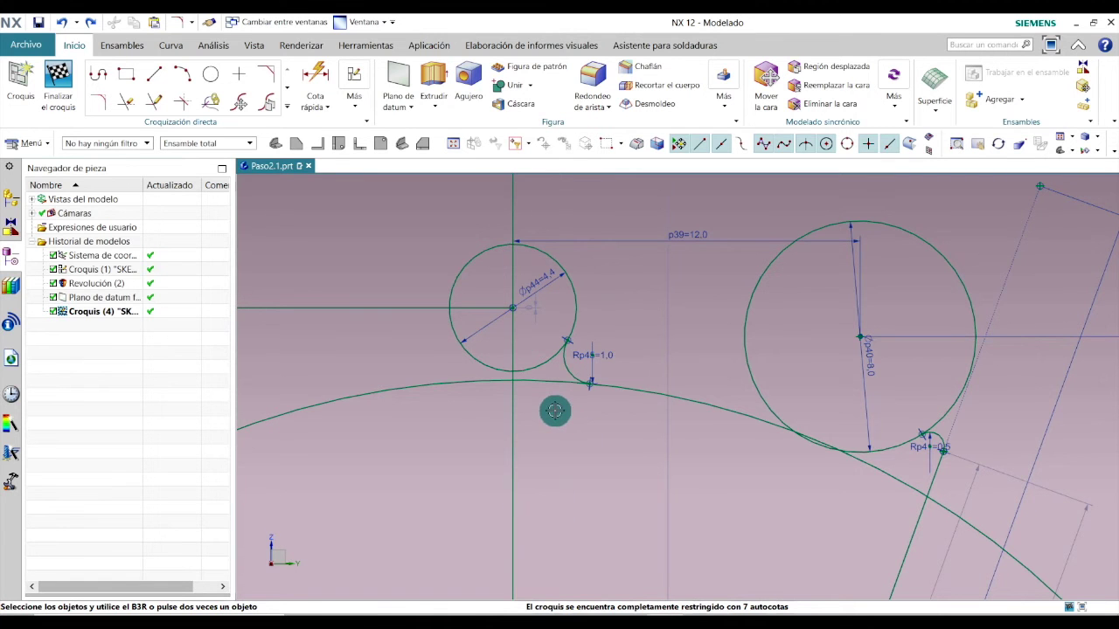
scroll(554, 399, down, 3)
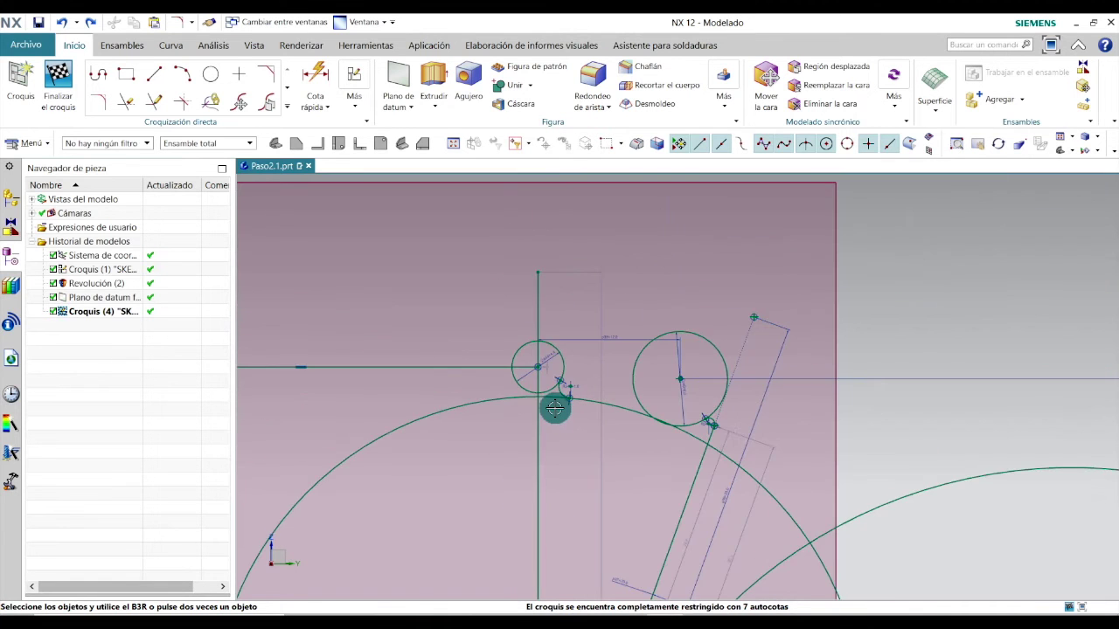
scroll(556, 398, down, 2)
scroll(594, 516, up, 5)
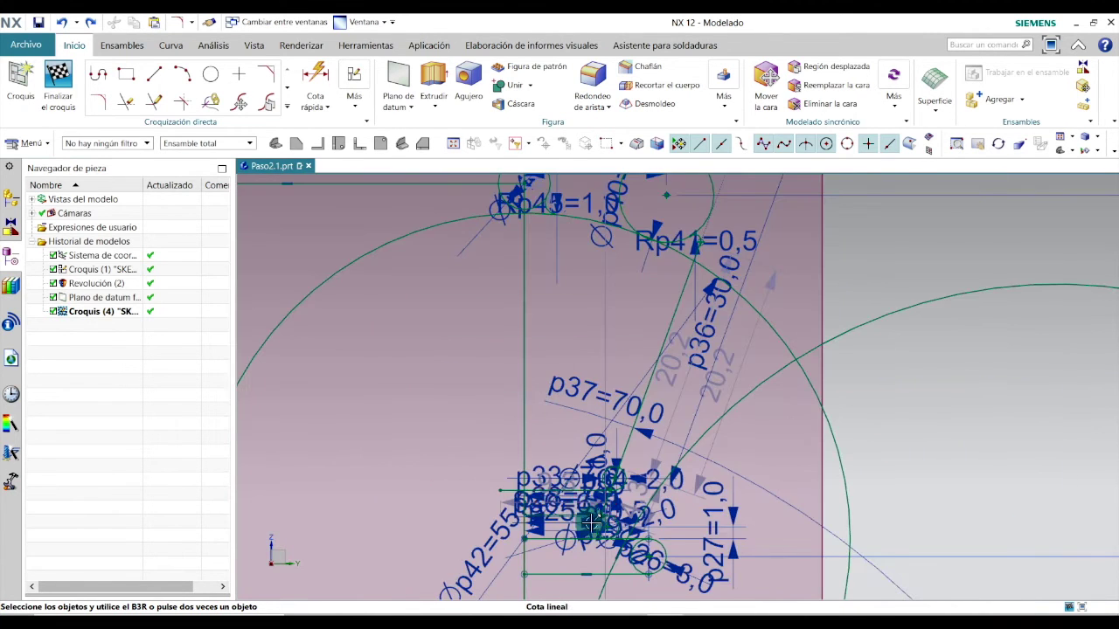
scroll(602, 525, up, 5)
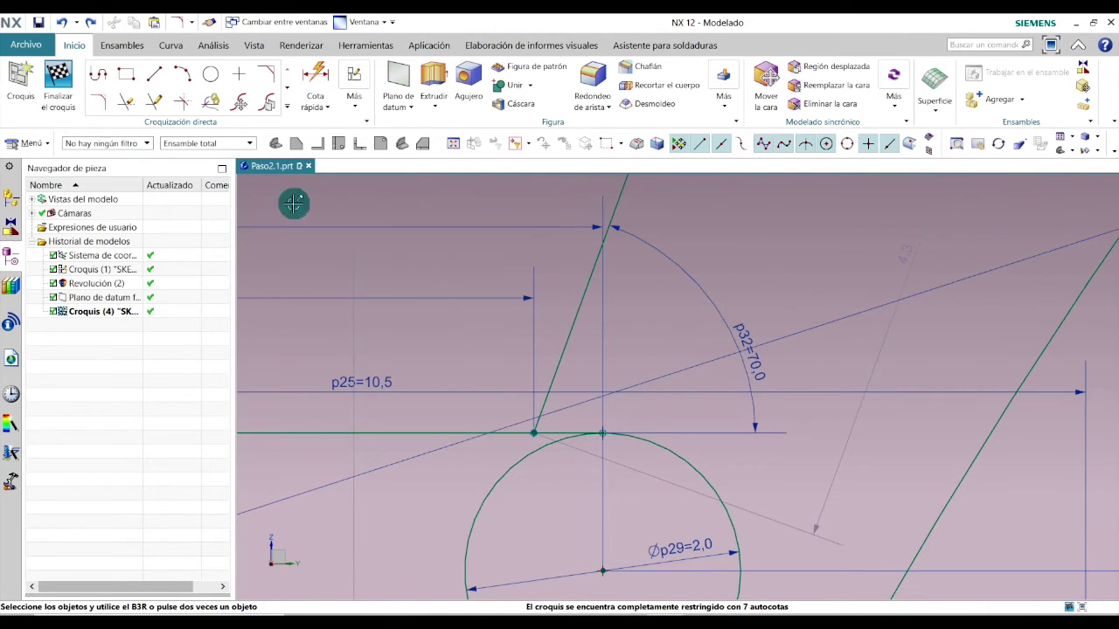
click(99, 101)
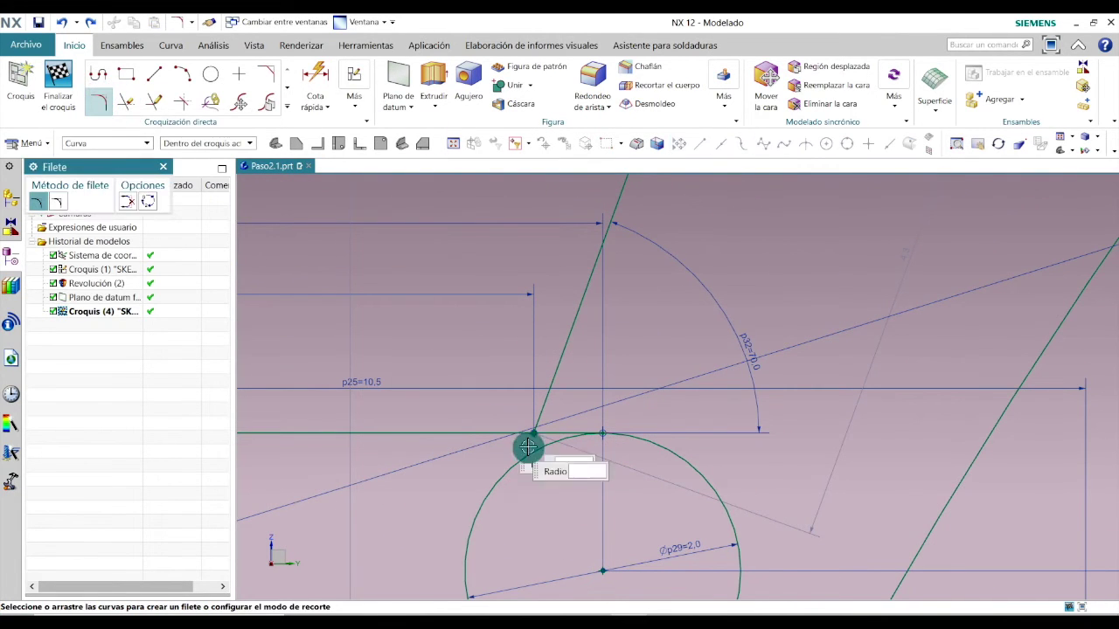
scroll(542, 448, up, 2)
click(544, 447)
click(570, 412)
click(535, 373)
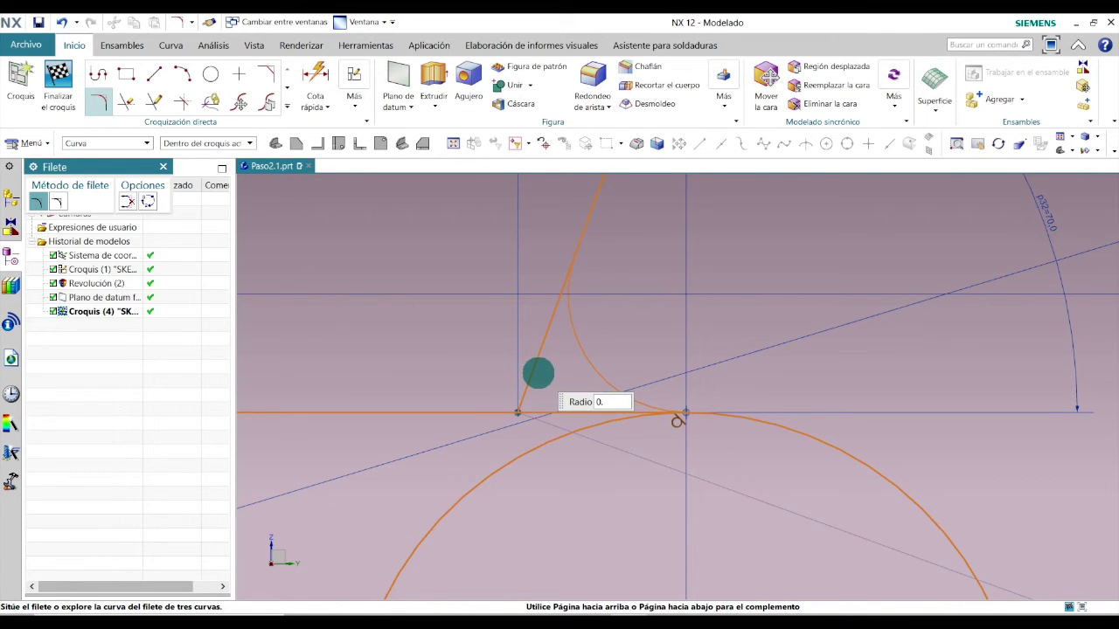
text(0.1)
key(Return)
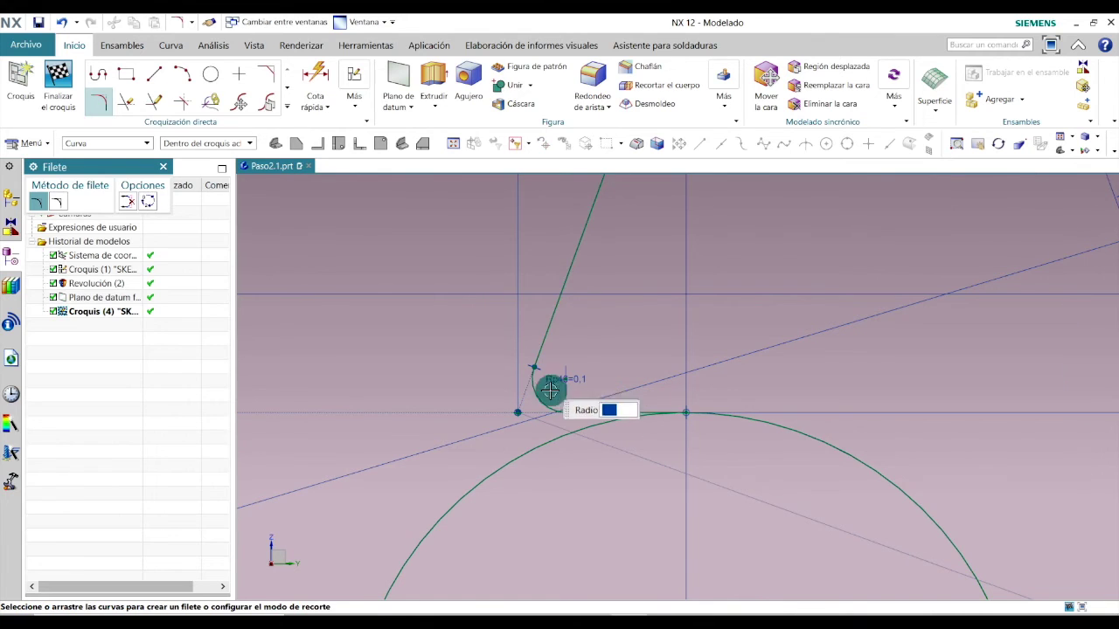
middle_click(560, 398)
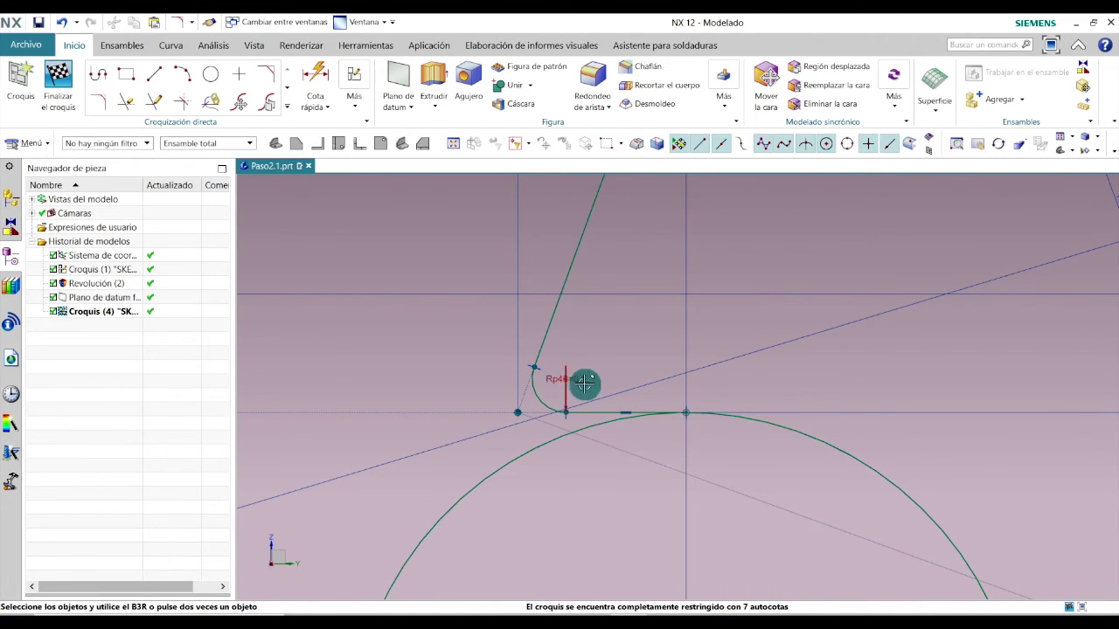
Fillet the lower 2 mm collar circle with the horizontal line beneath it at 0.1 mm radius
scroll(595, 371, down, 4)
scroll(606, 358, up, 2)
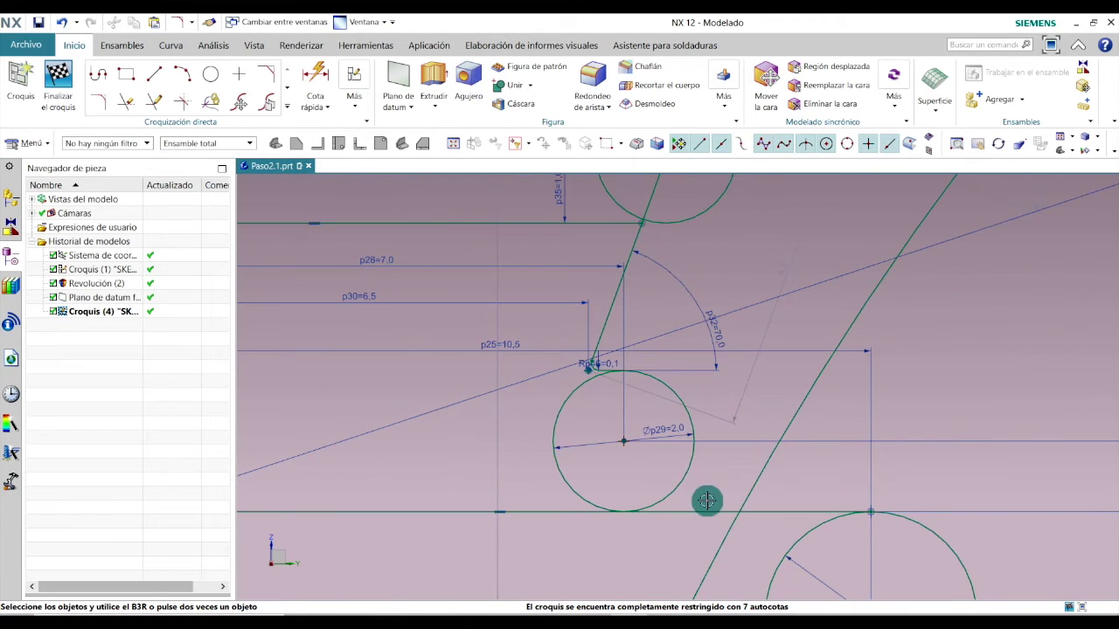
scroll(687, 512, down, 1)
scroll(685, 515, up, 4)
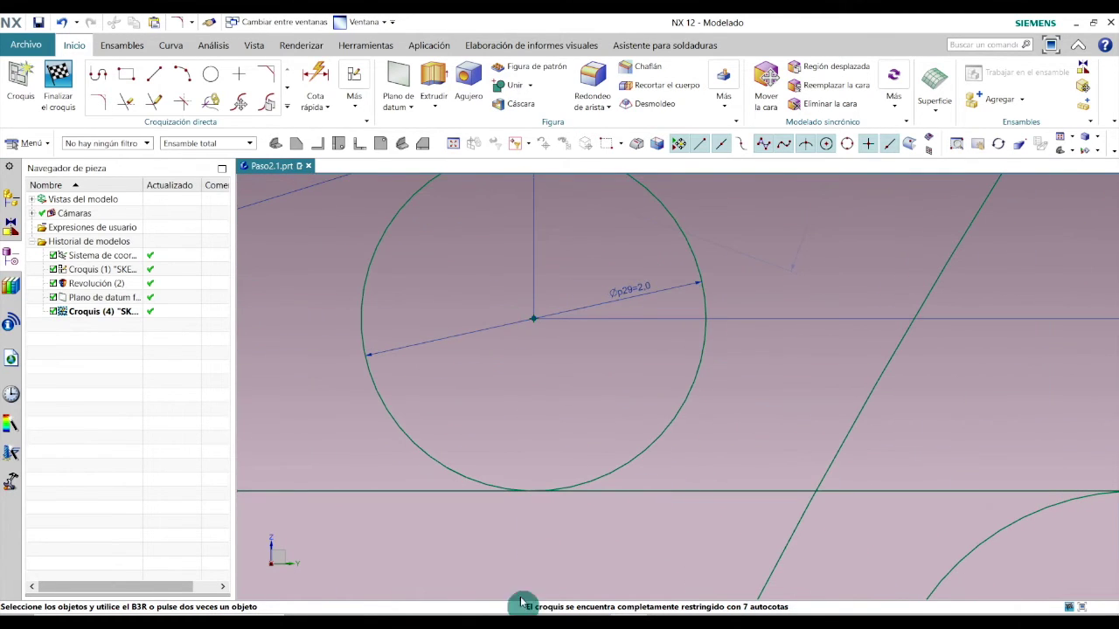
click(97, 106)
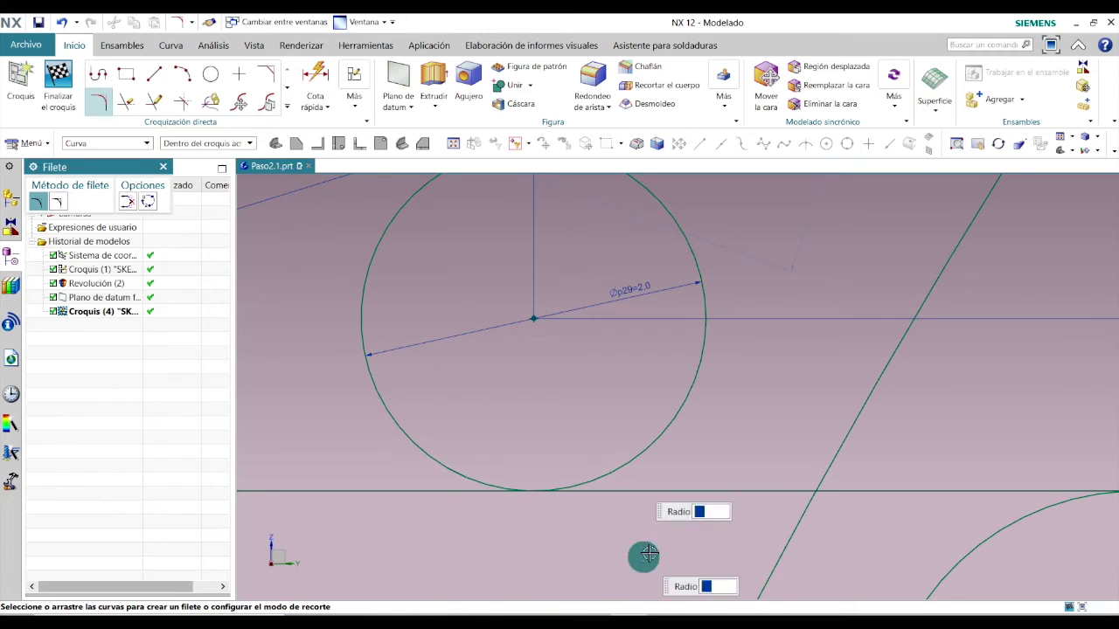
click(657, 441)
text(0.1)
key(Return)
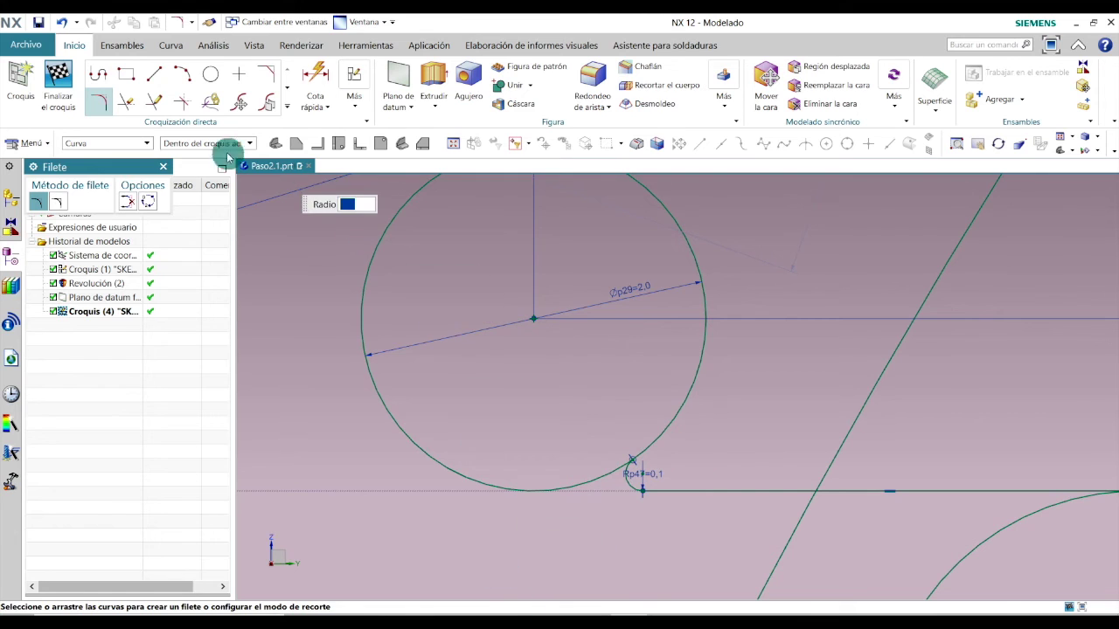
click(163, 166)
scroll(464, 289, down, 1)
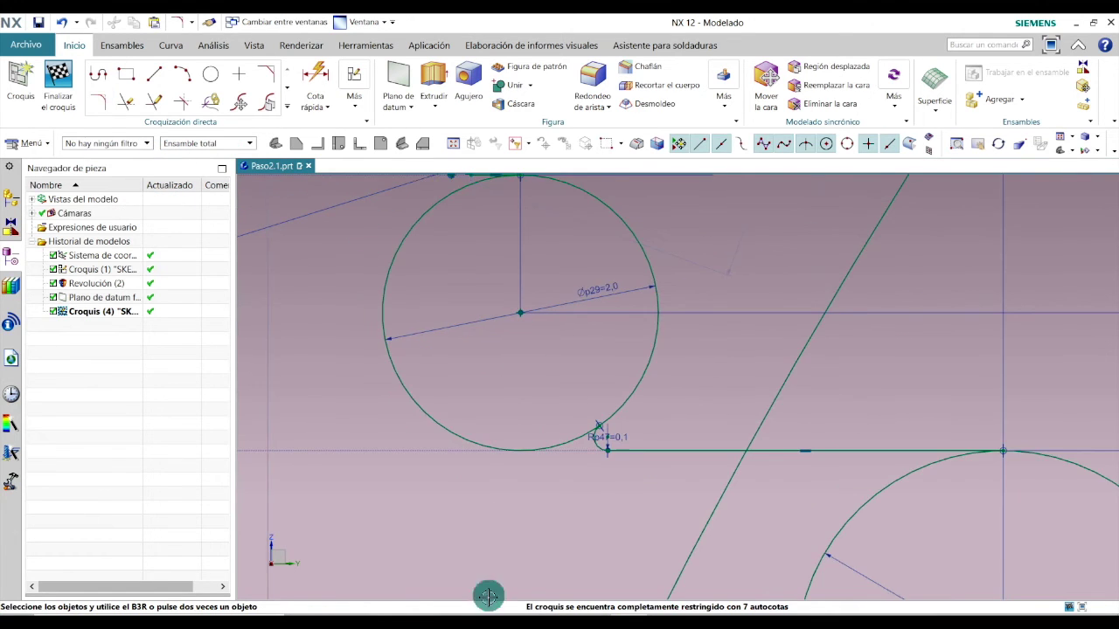
shift+middle_drag(488, 597, 527, 585)
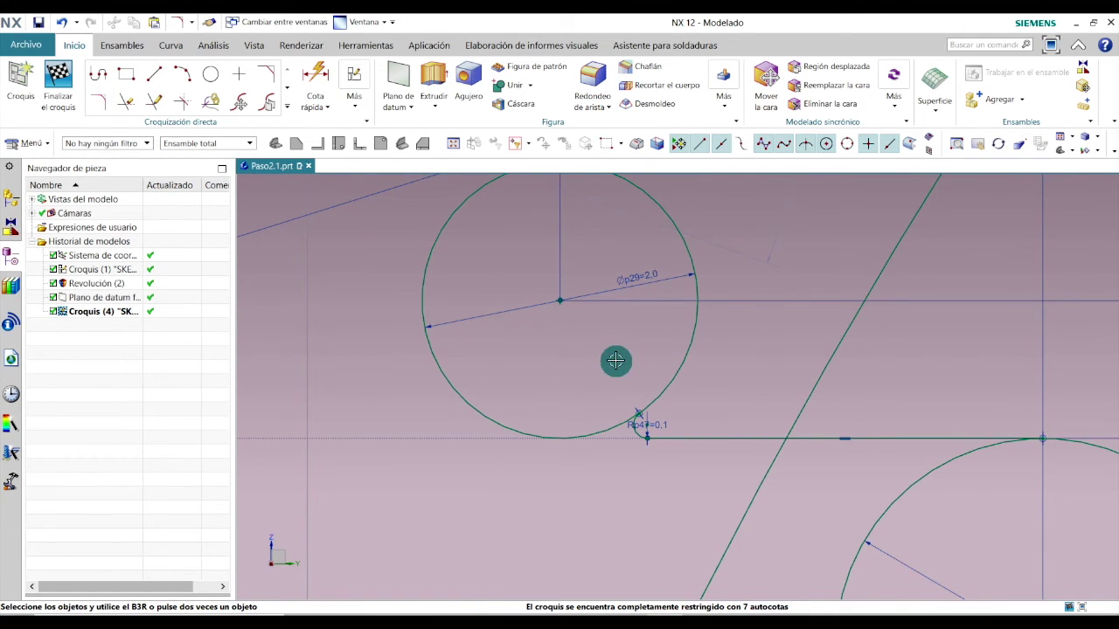
Sketch a line along the base's top face, from the end of the base's top edge arc to just past the vertical axis
click(425, 144)
key(l)
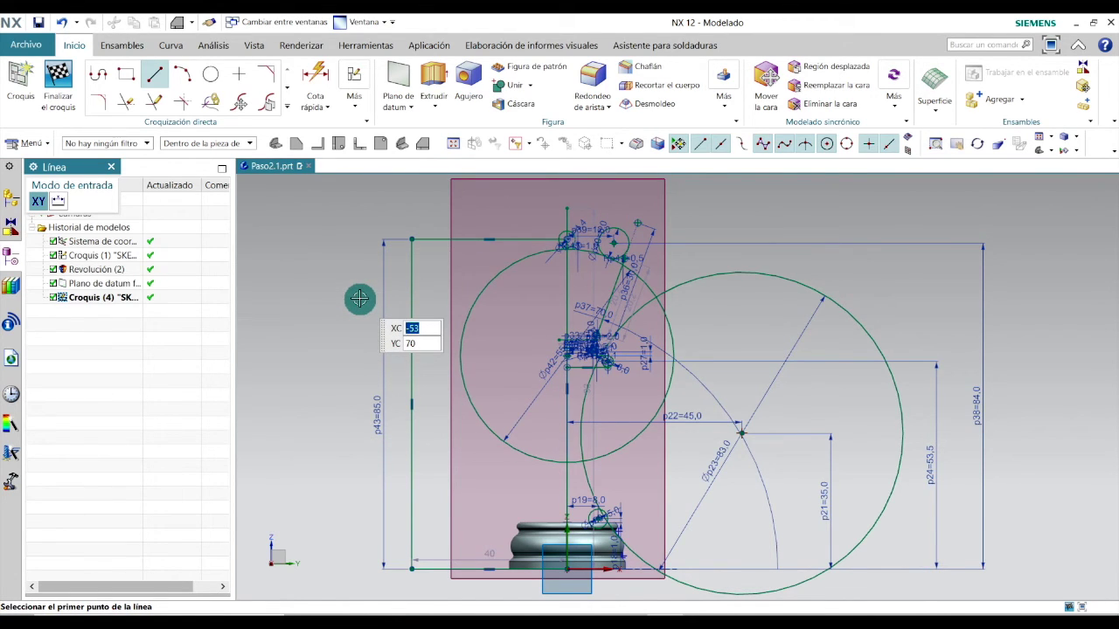
key(Escape)
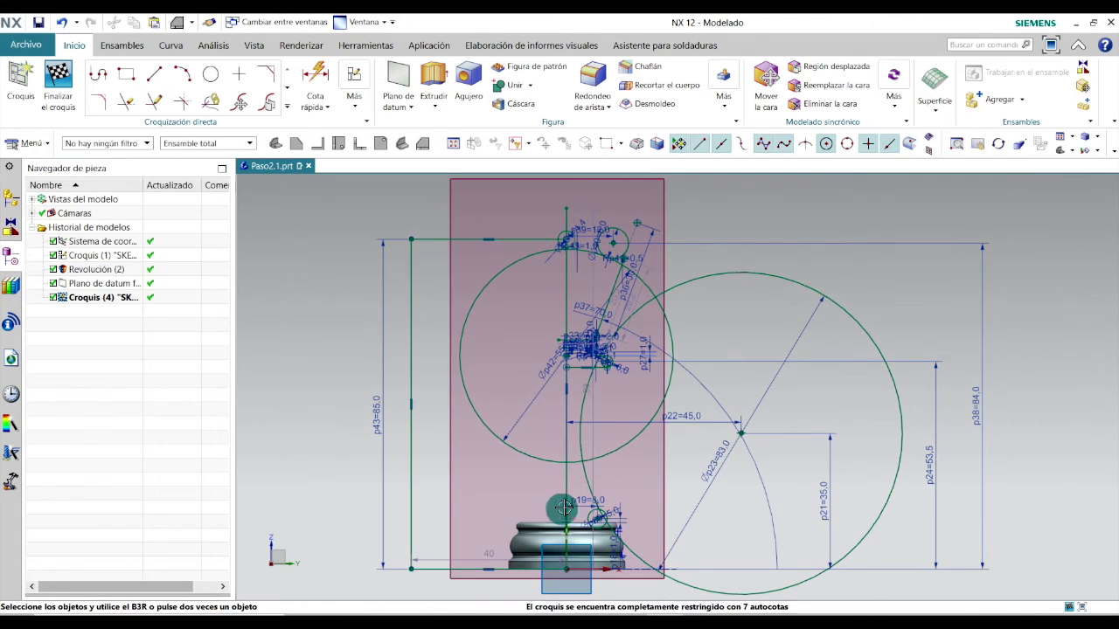
click(411, 145)
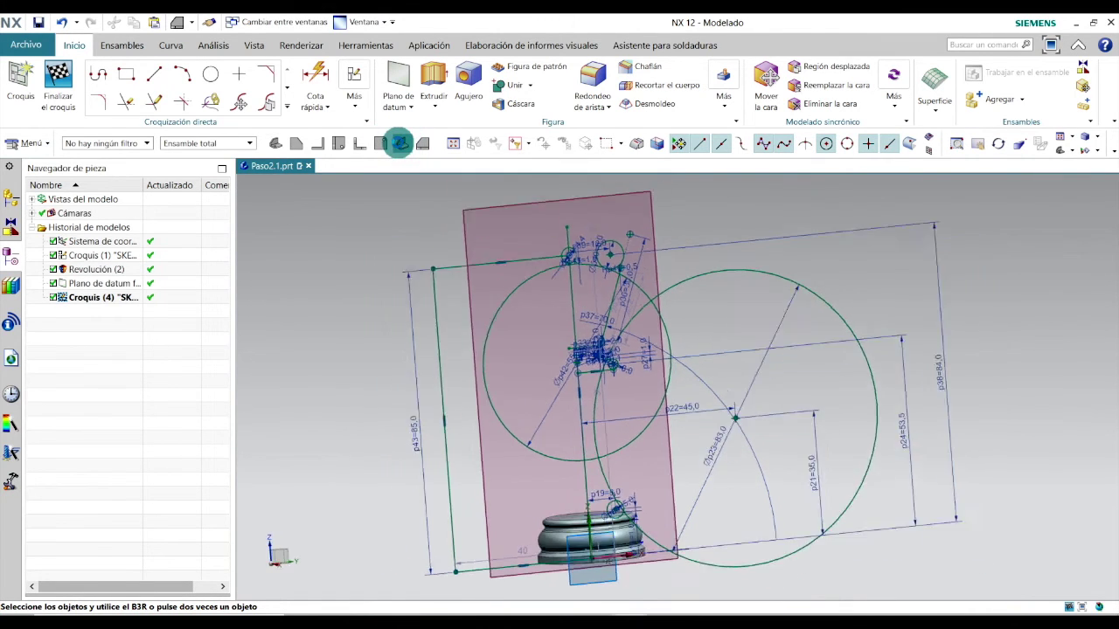
scroll(628, 496, up, 5)
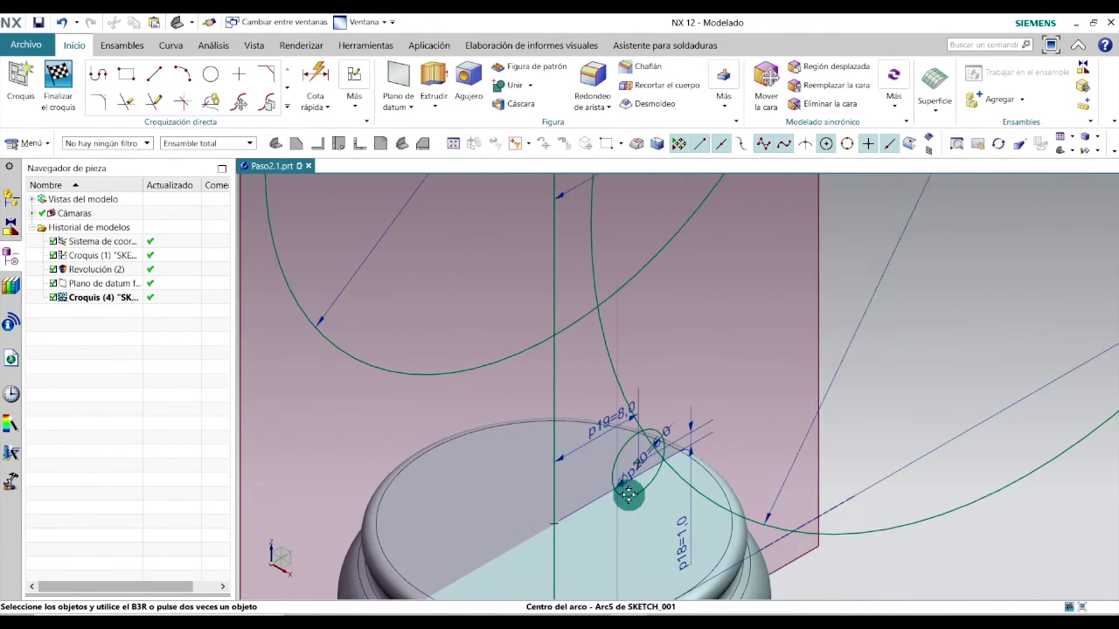
click(158, 75)
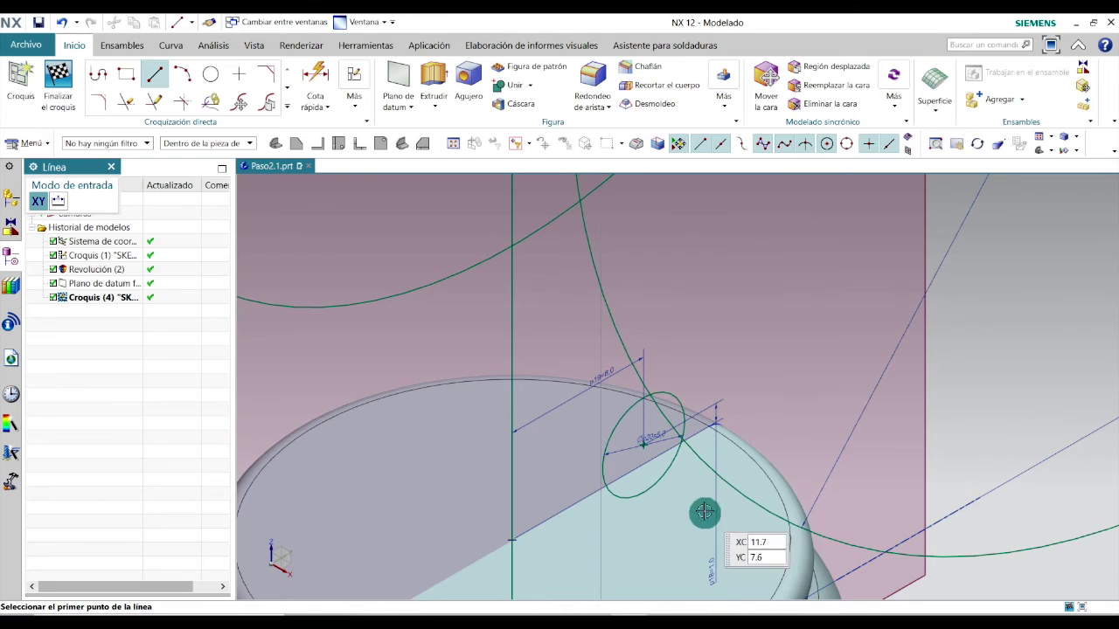
scroll(710, 437, up, 2)
scroll(711, 437, up, 2)
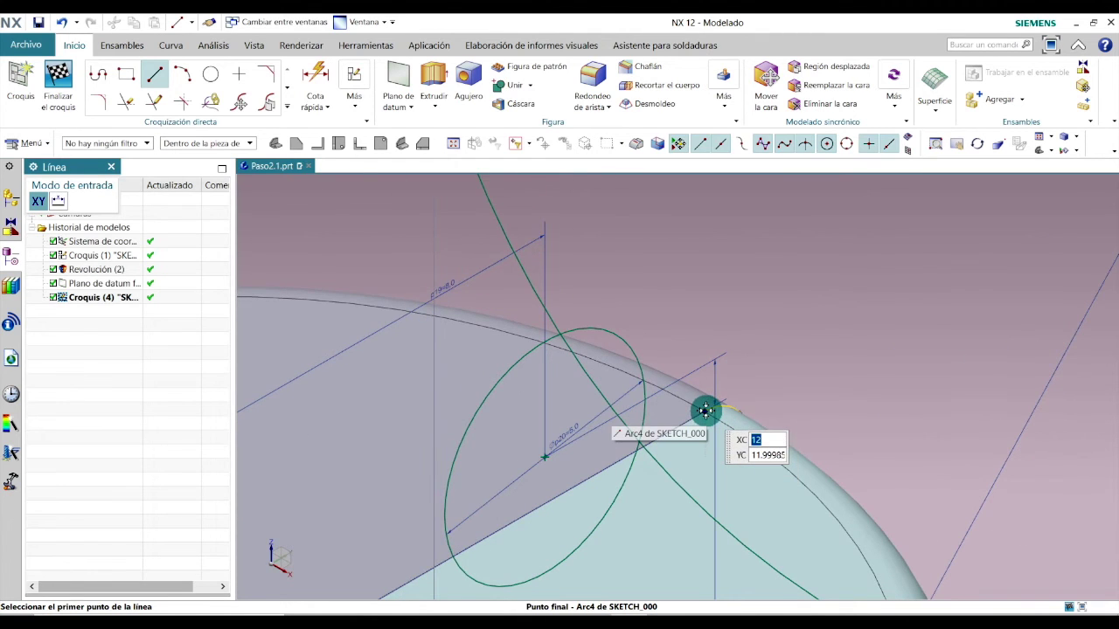
click(706, 411)
scroll(704, 409, down, 4)
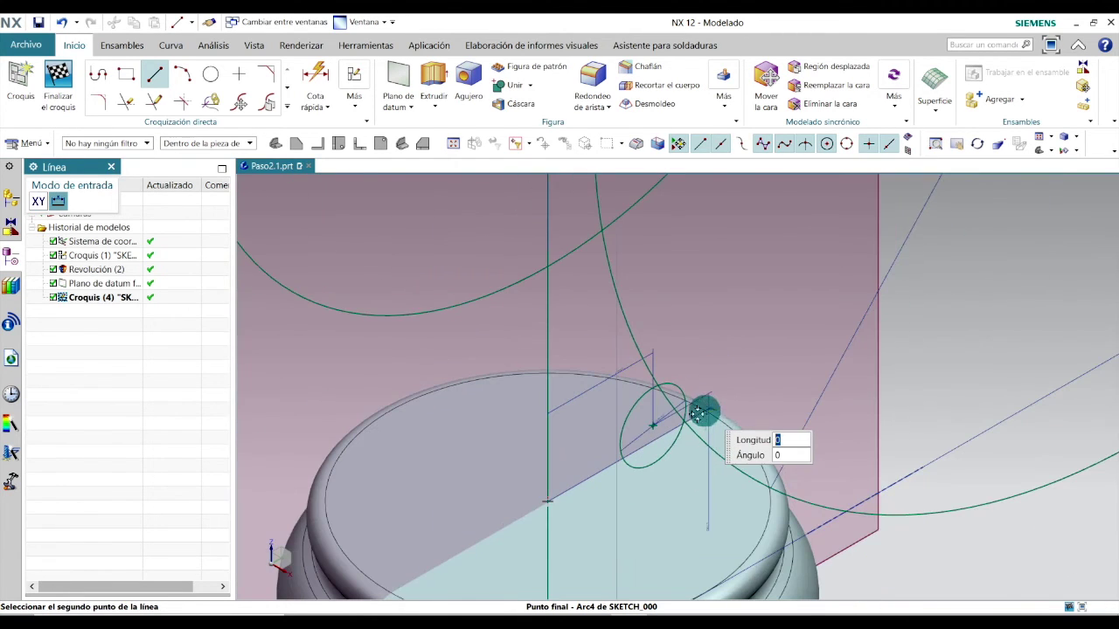
click(511, 528)
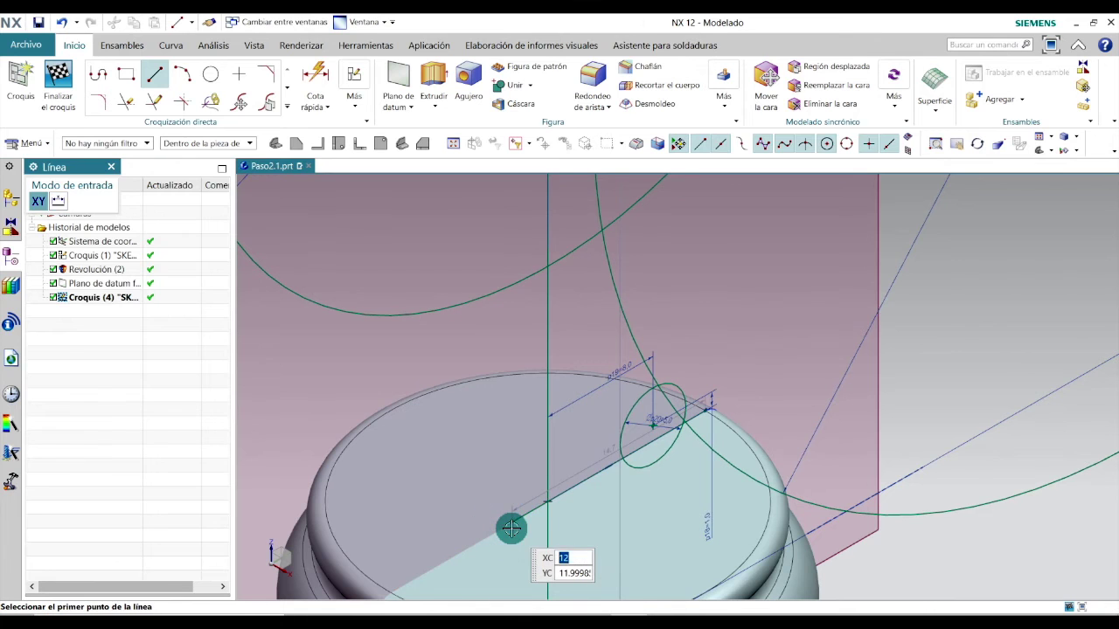
key(Escape)
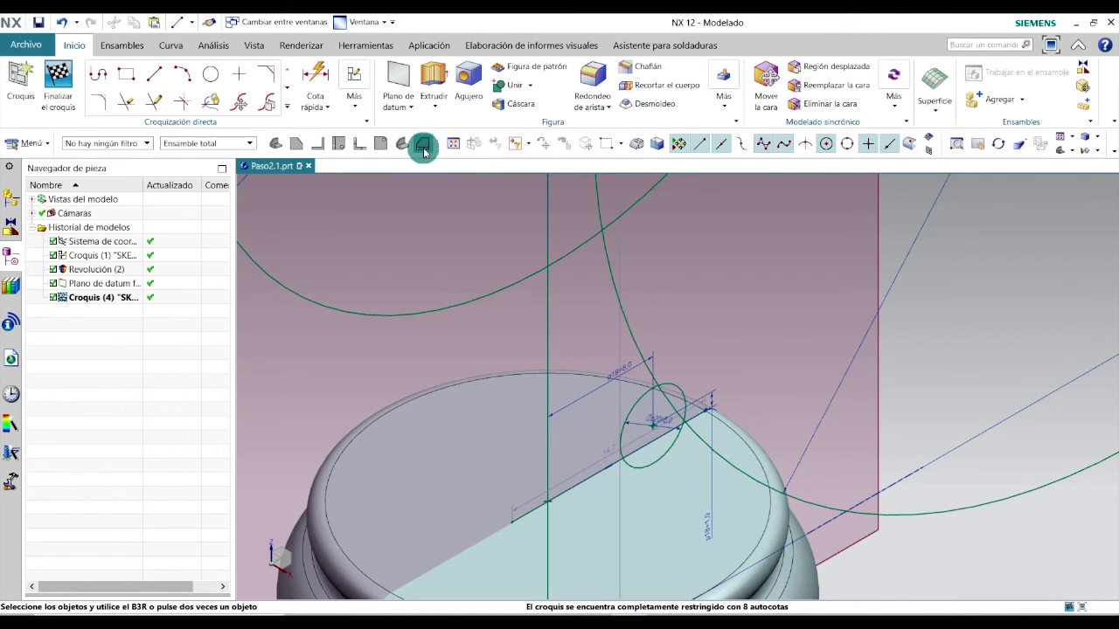
Delete the long inclined line below the crown and the short inclined line through the upper 2 mm collar circle
click(422, 145)
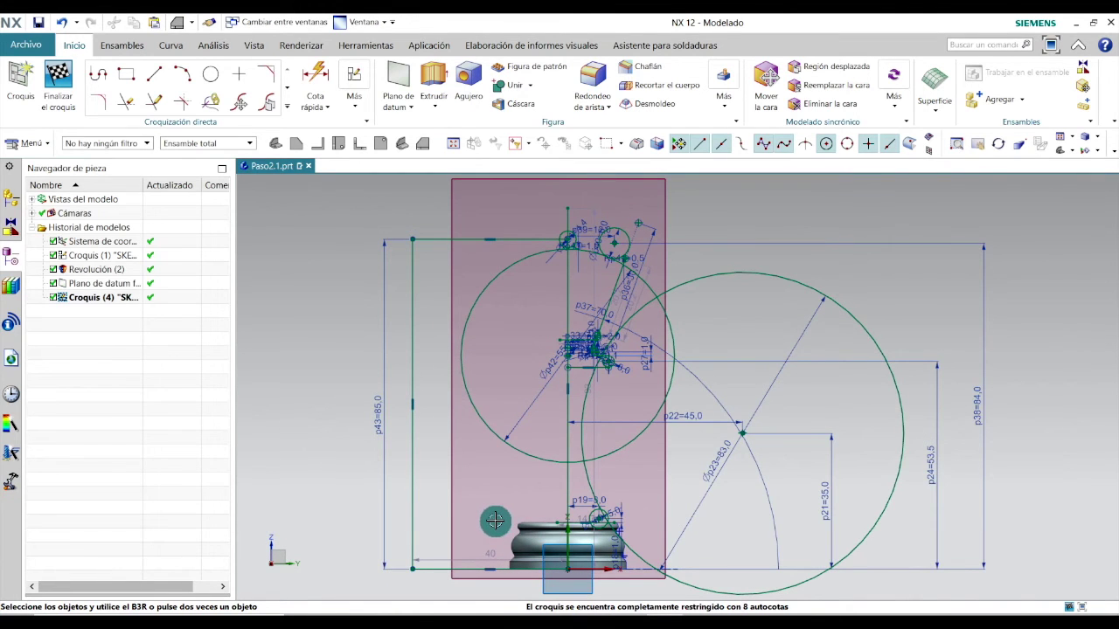
scroll(628, 278, up, 8)
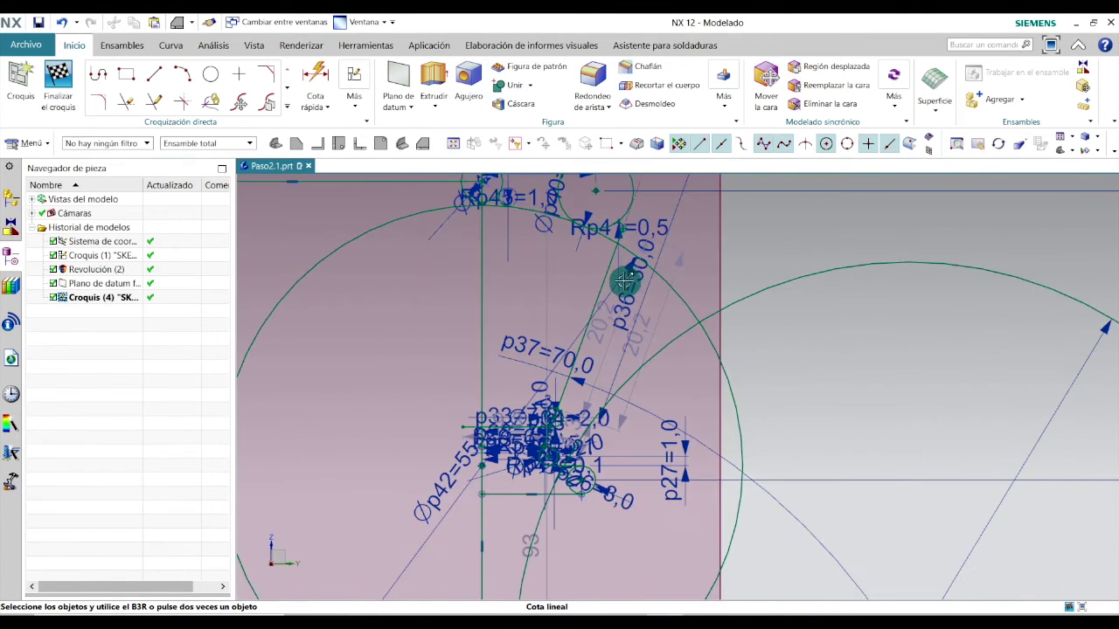
scroll(588, 258, down, 4)
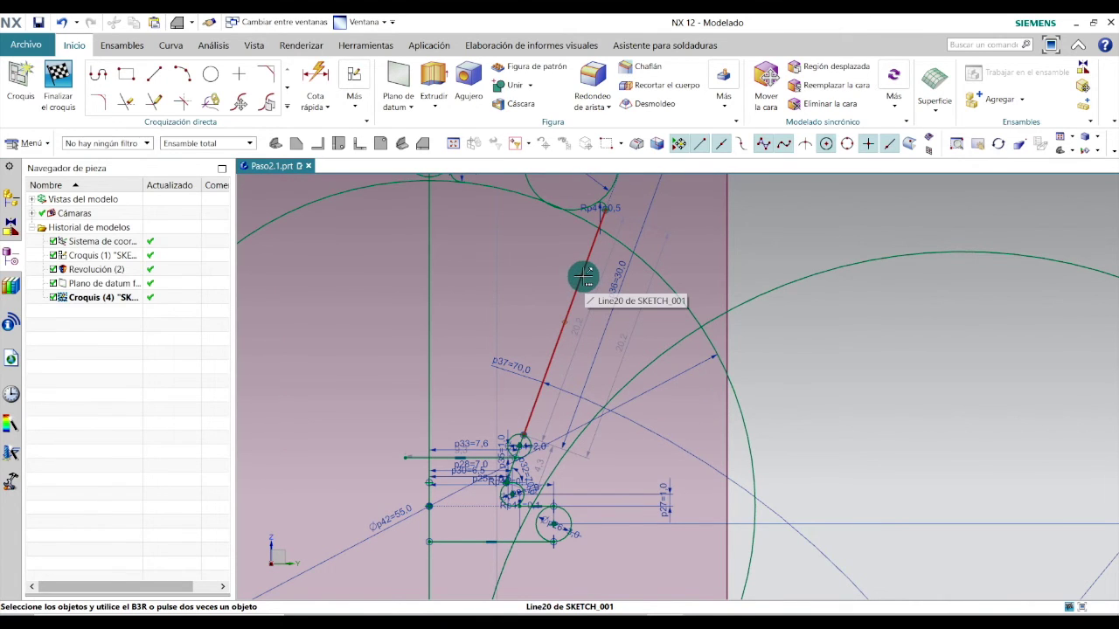
click(582, 274)
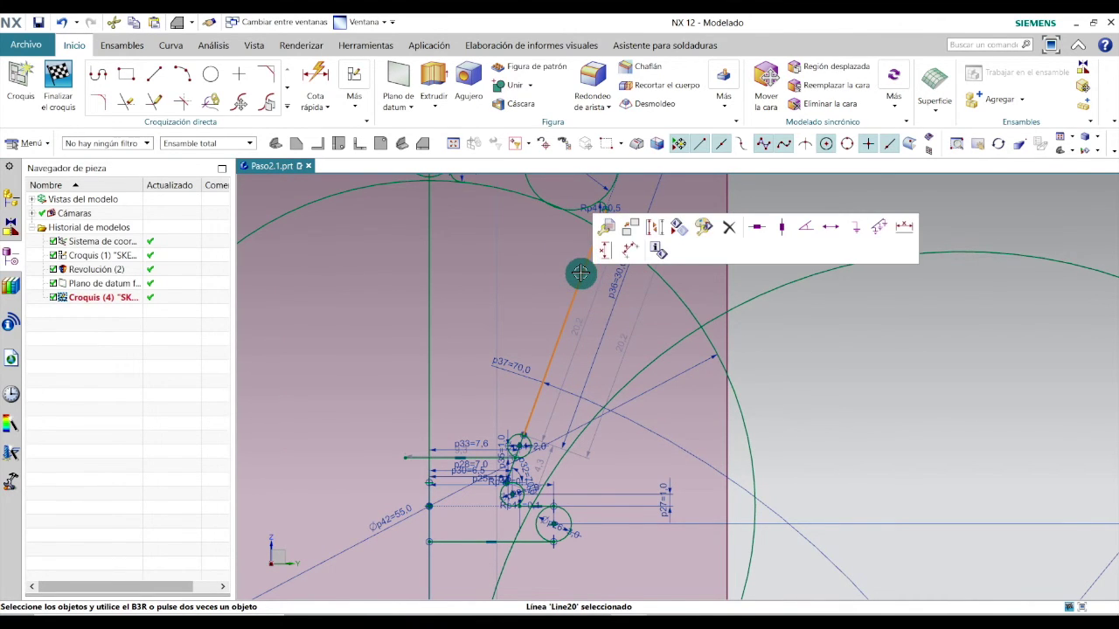
key(Delete)
scroll(514, 469, up, 6)
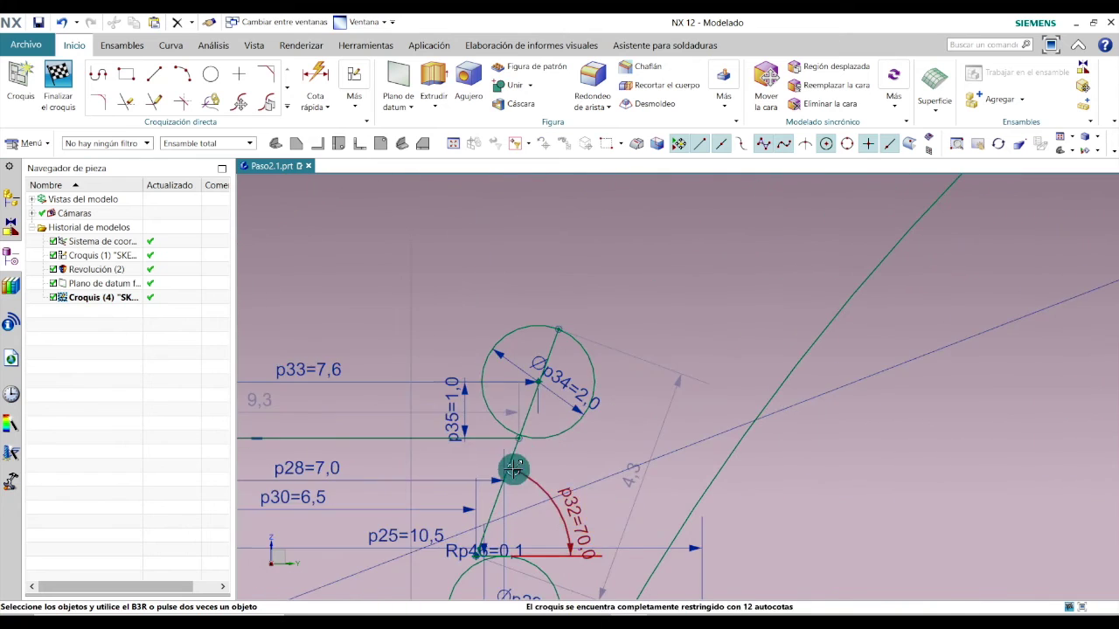
click(513, 455)
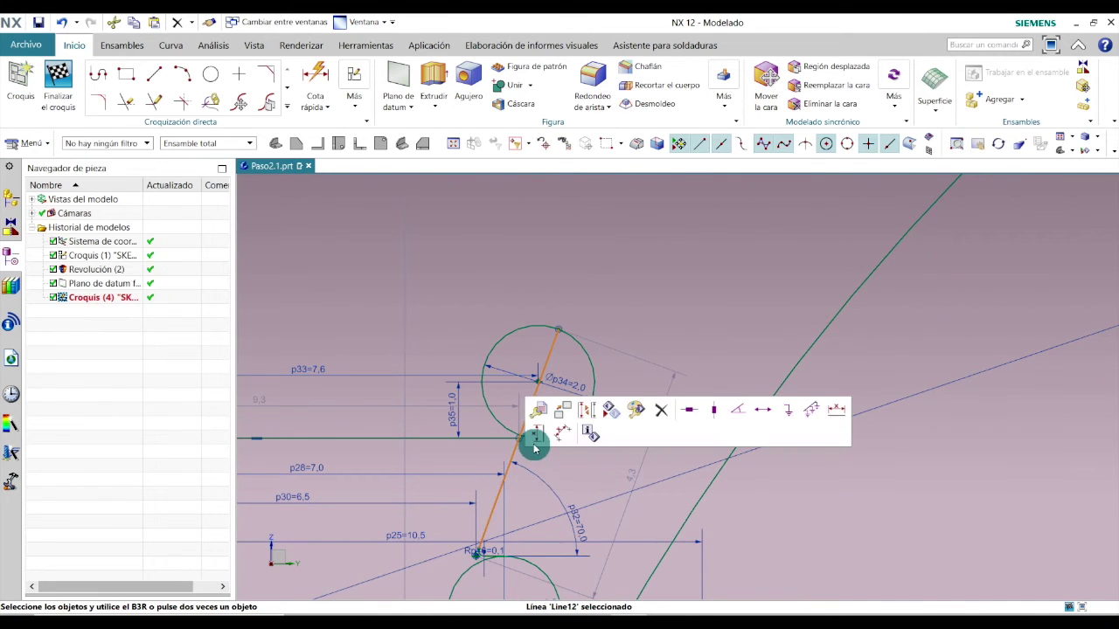
key(Delete)
Sketch a 70° inclined line about 24.4 mm long from the 0.1 mm fillet above the lower 2 mm collar circle to the crown's 0.5 mm fillet
click(149, 80)
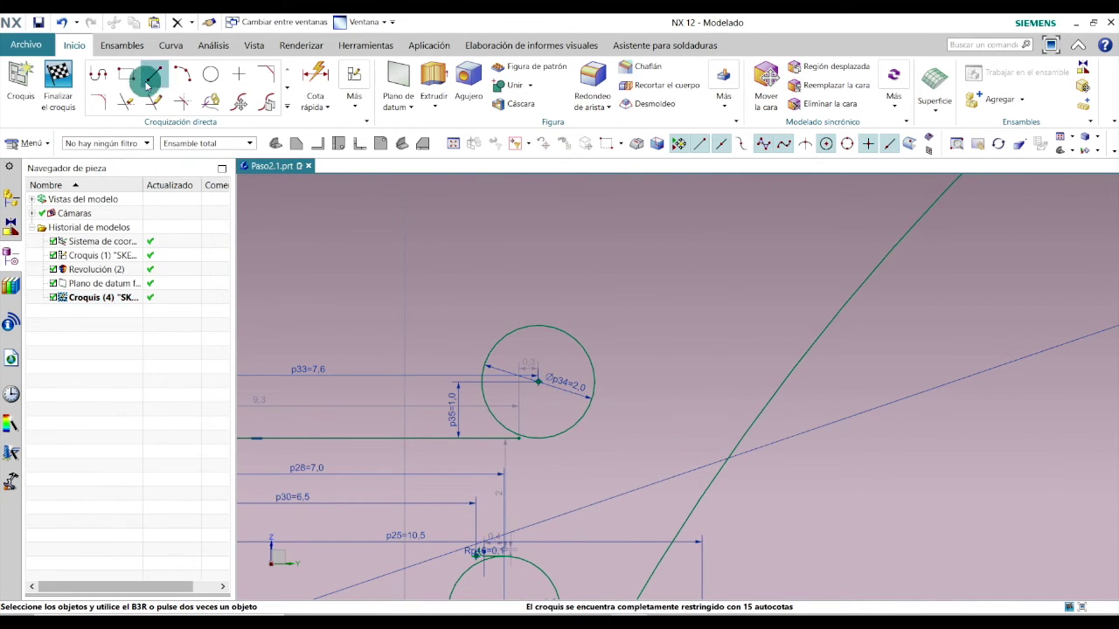
scroll(490, 542, up, 6)
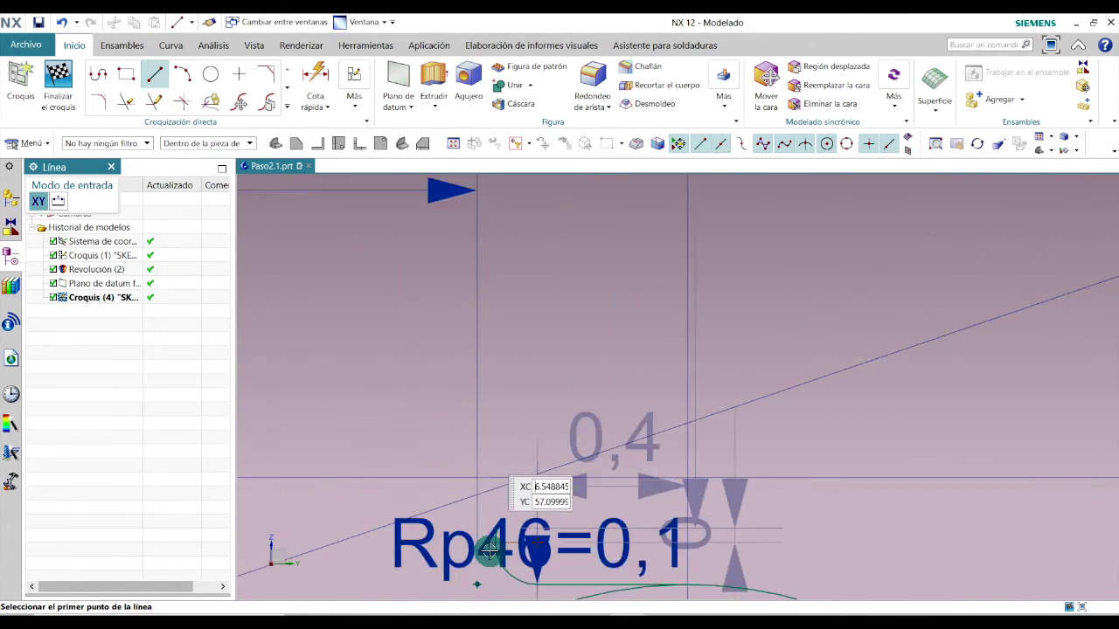
scroll(513, 473, up, 3)
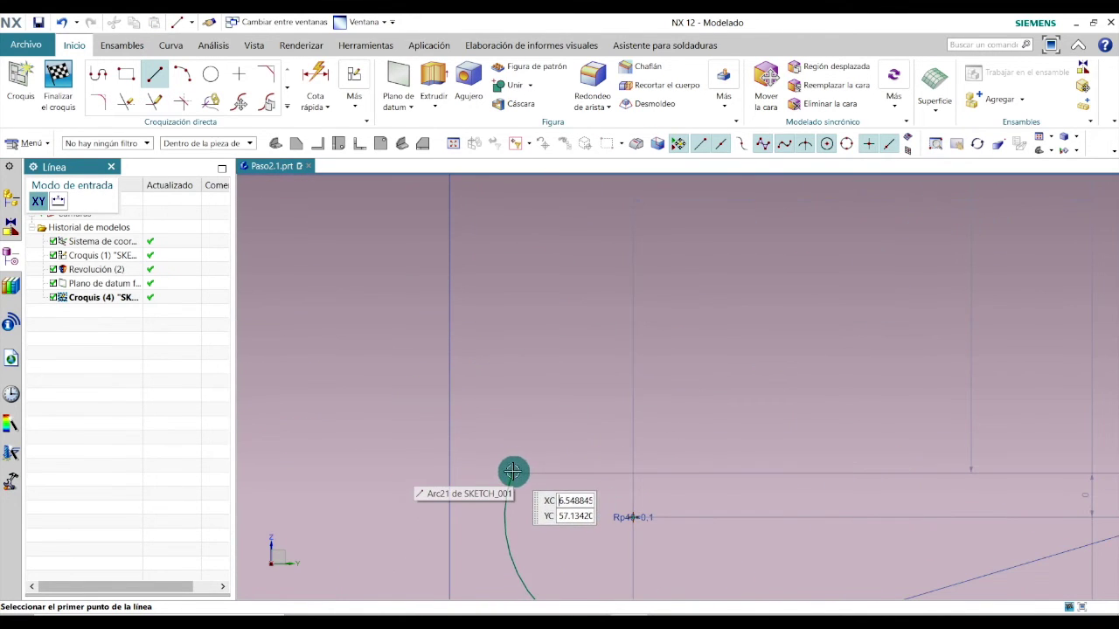
click(513, 473)
scroll(512, 472, down, 6)
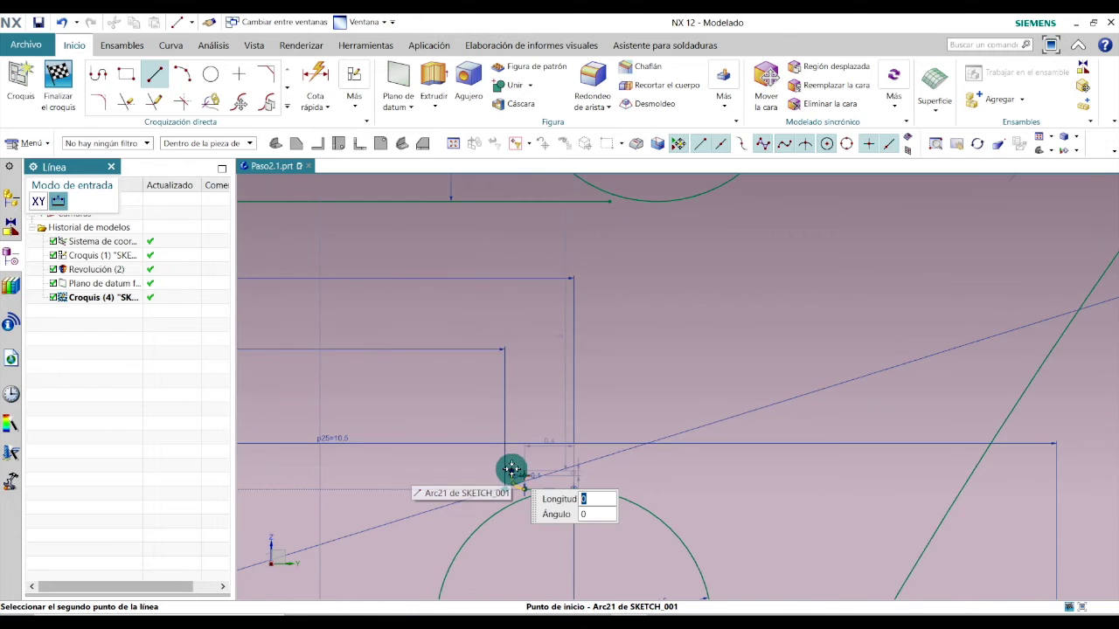
scroll(513, 469, down, 3)
scroll(568, 298, up, 5)
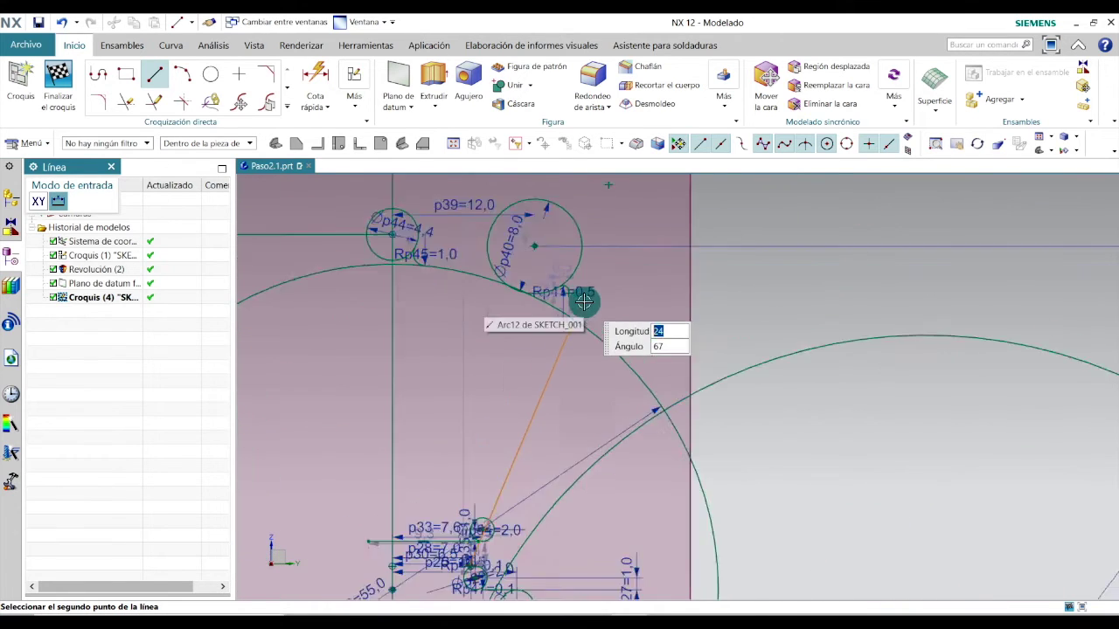
scroll(554, 295, up, 6)
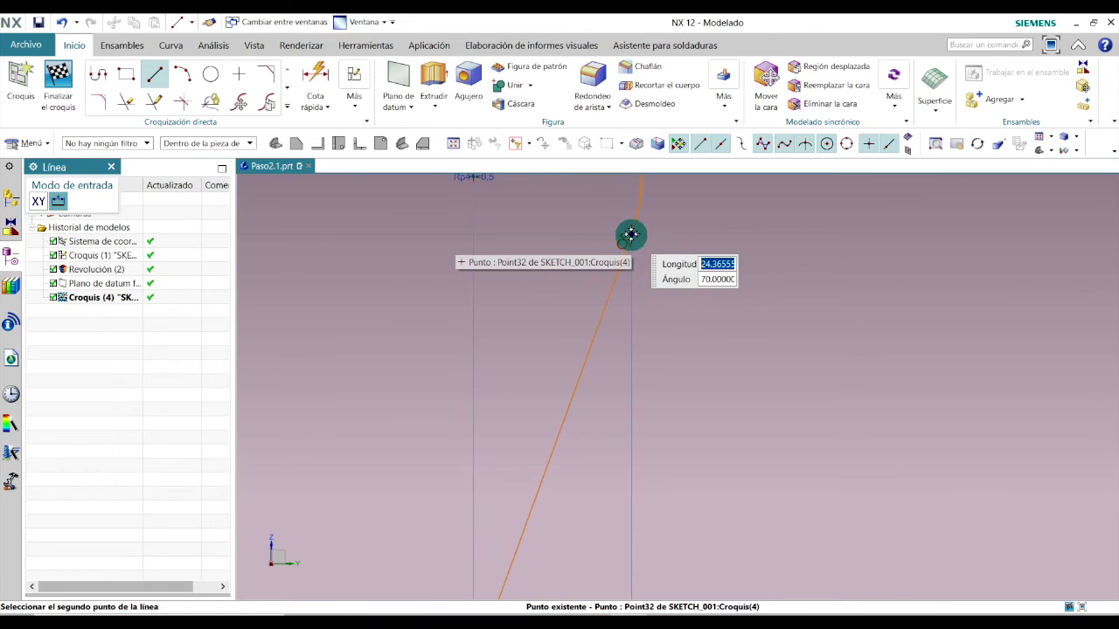
click(630, 235)
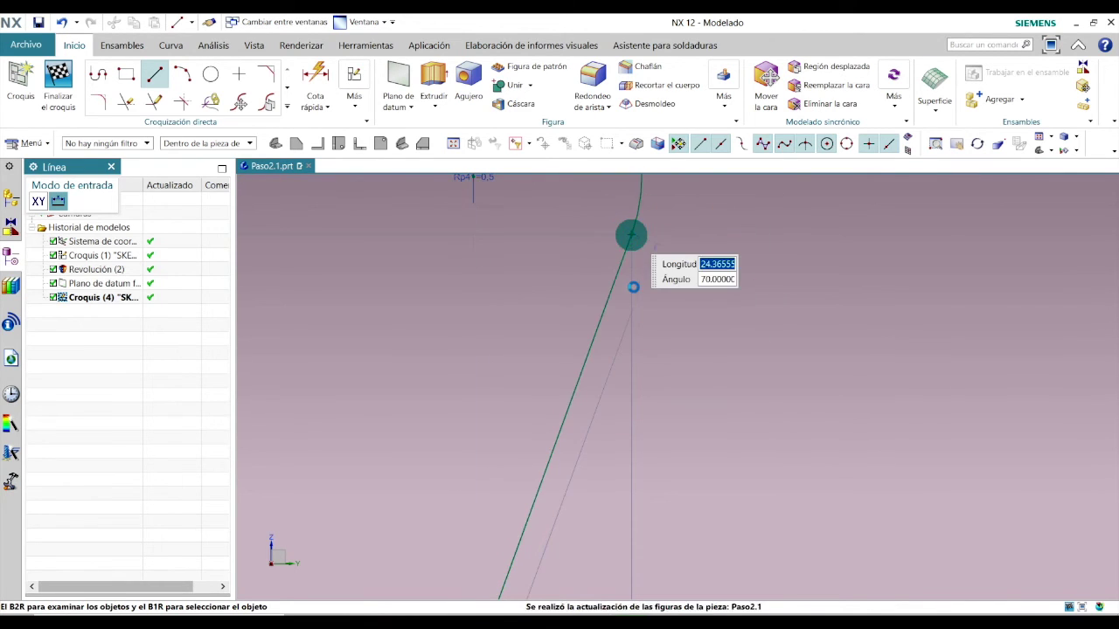
scroll(623, 314, down, 5)
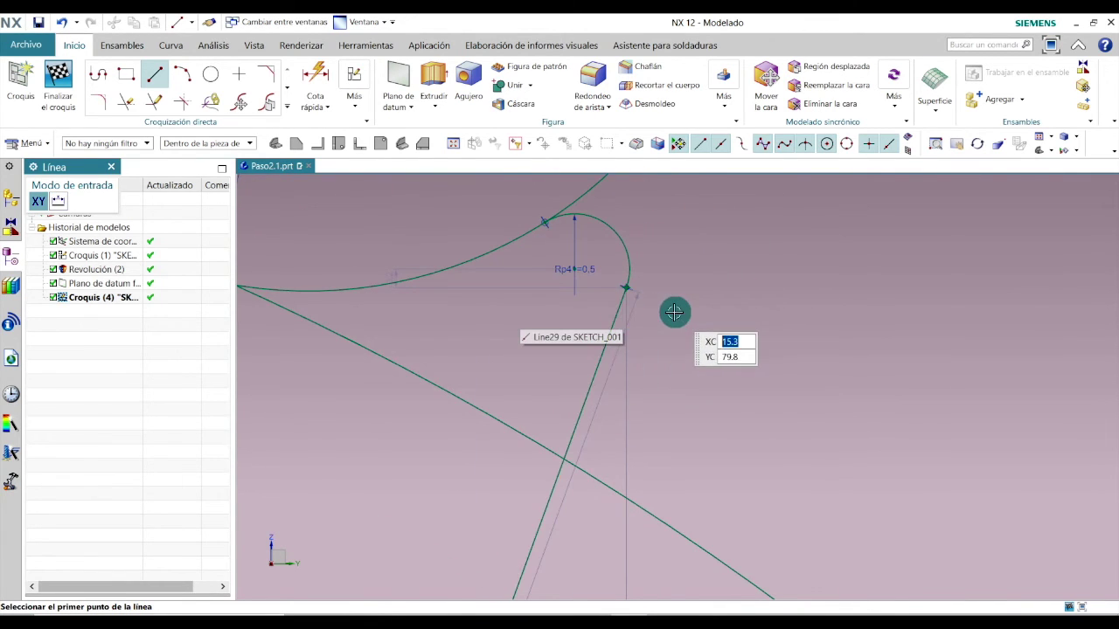
key(Escape)
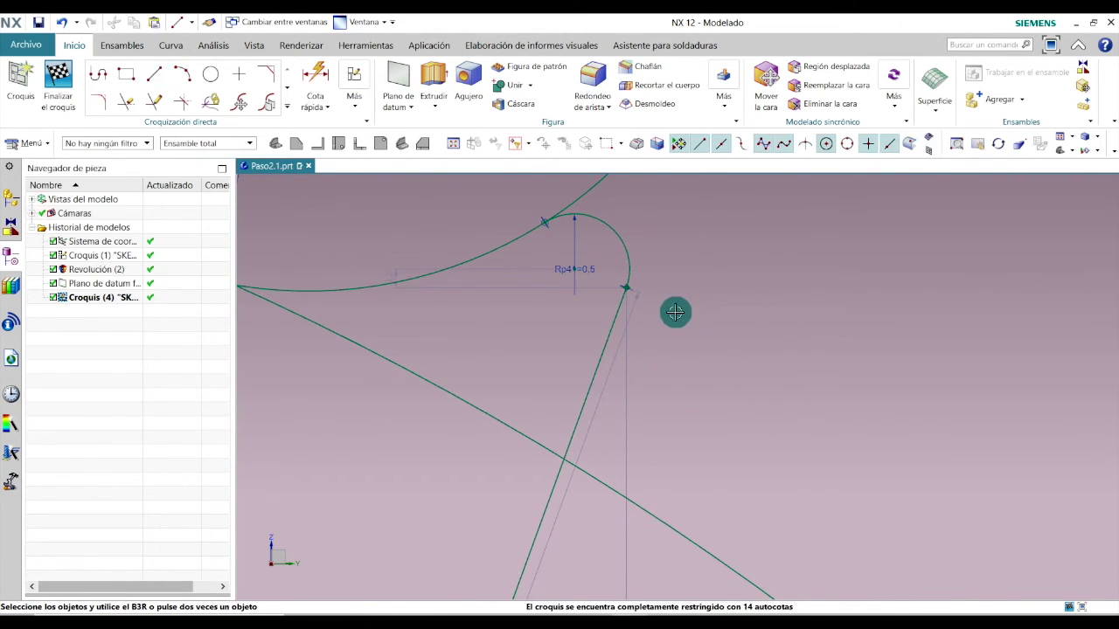
Trim the excess of the 4.4 mm ball circle, the vertical axis above and inside it, and the 55 mm circle between axis and 1 mm fillet
click(424, 143)
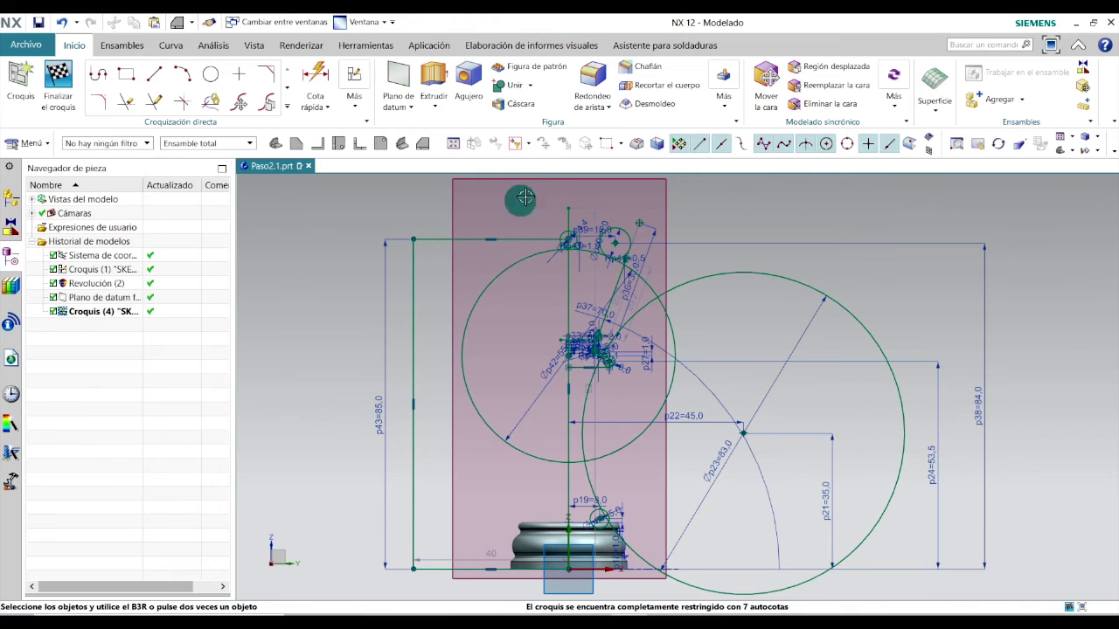
click(124, 102)
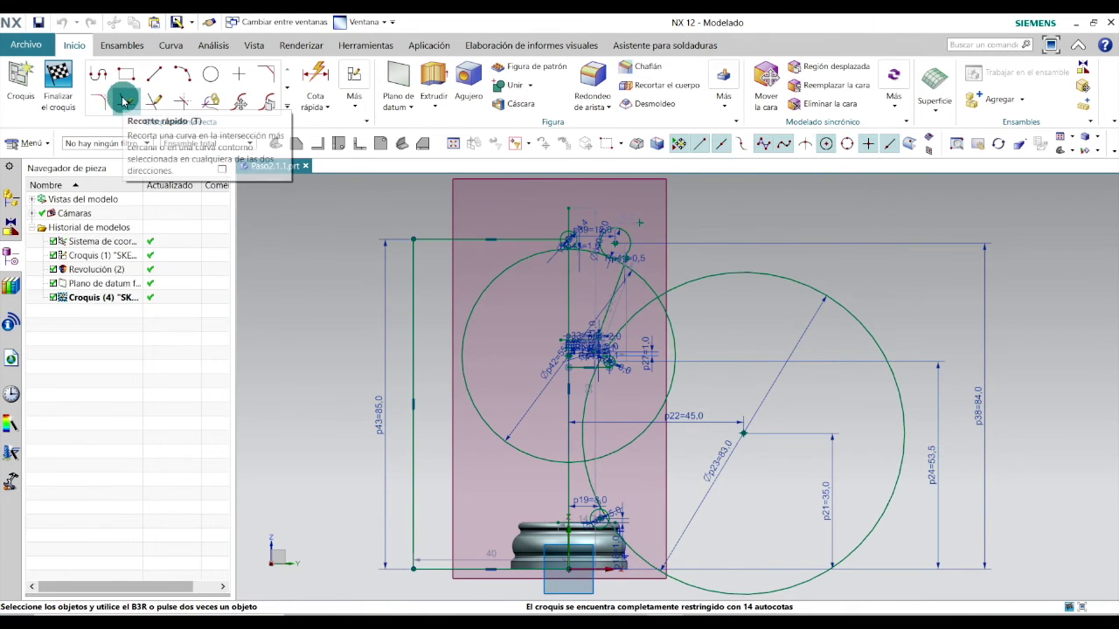
click(124, 101)
scroll(593, 222, up, 3)
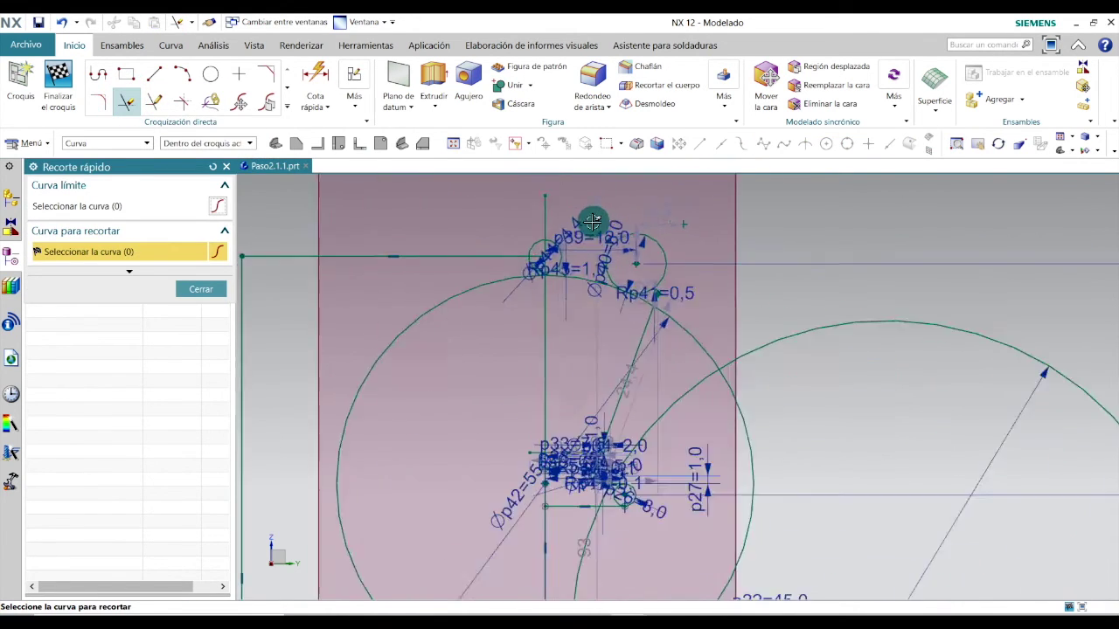
scroll(593, 222, up, 4)
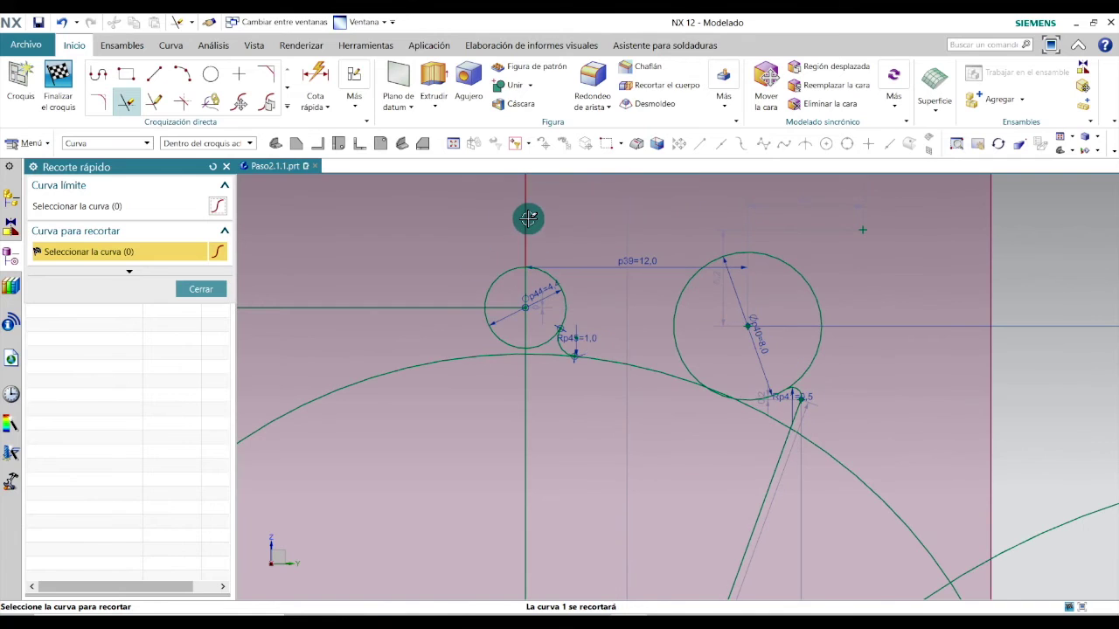
click(528, 219)
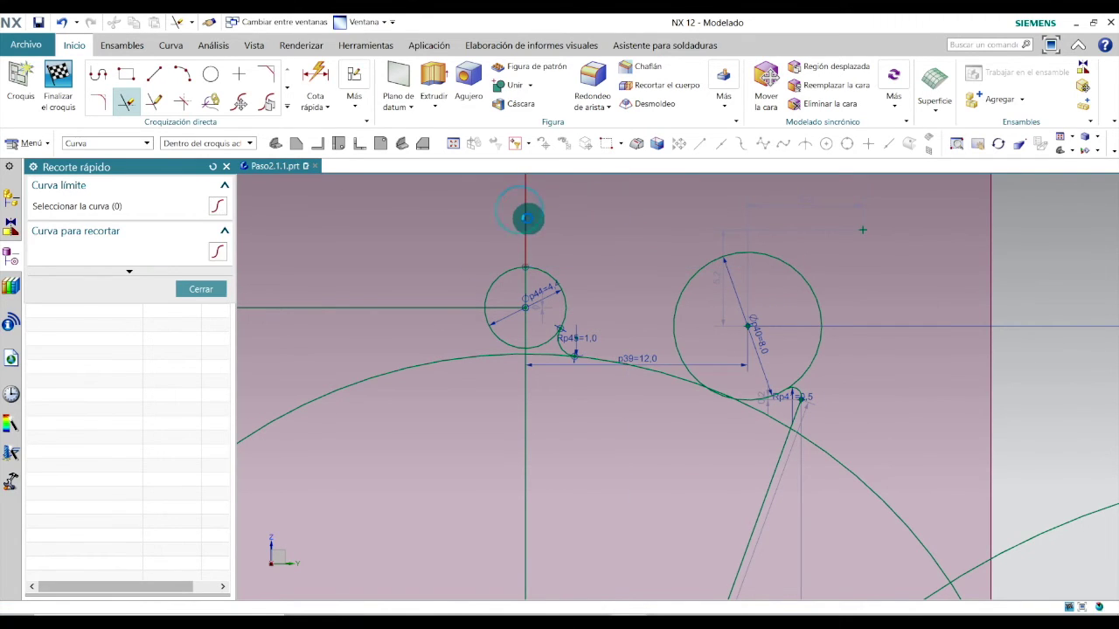
click(495, 276)
click(523, 279)
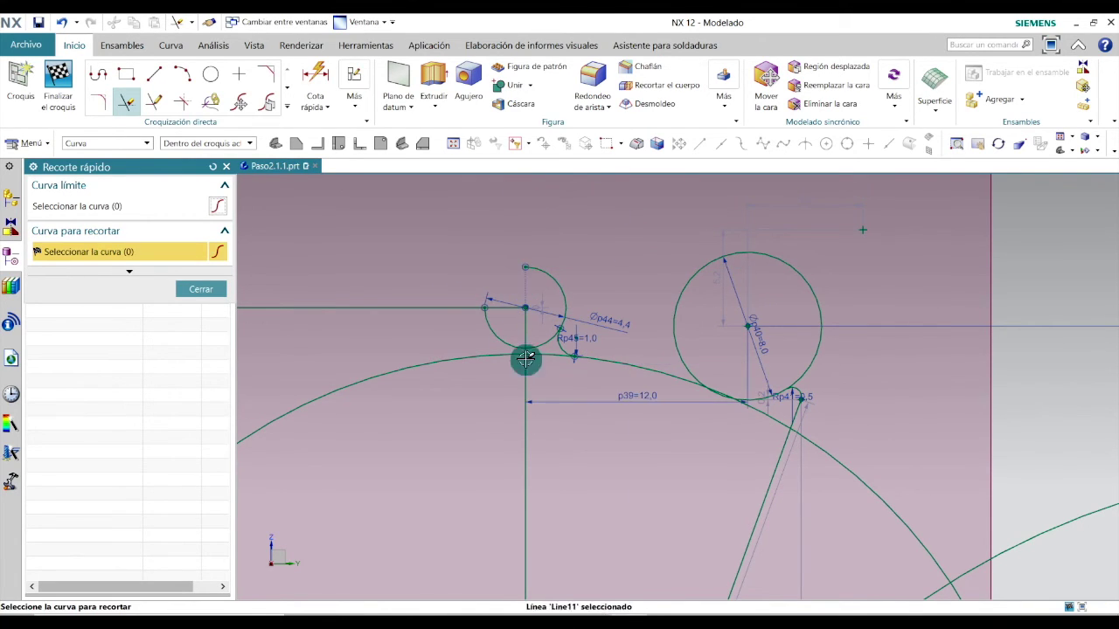
click(540, 344)
click(526, 330)
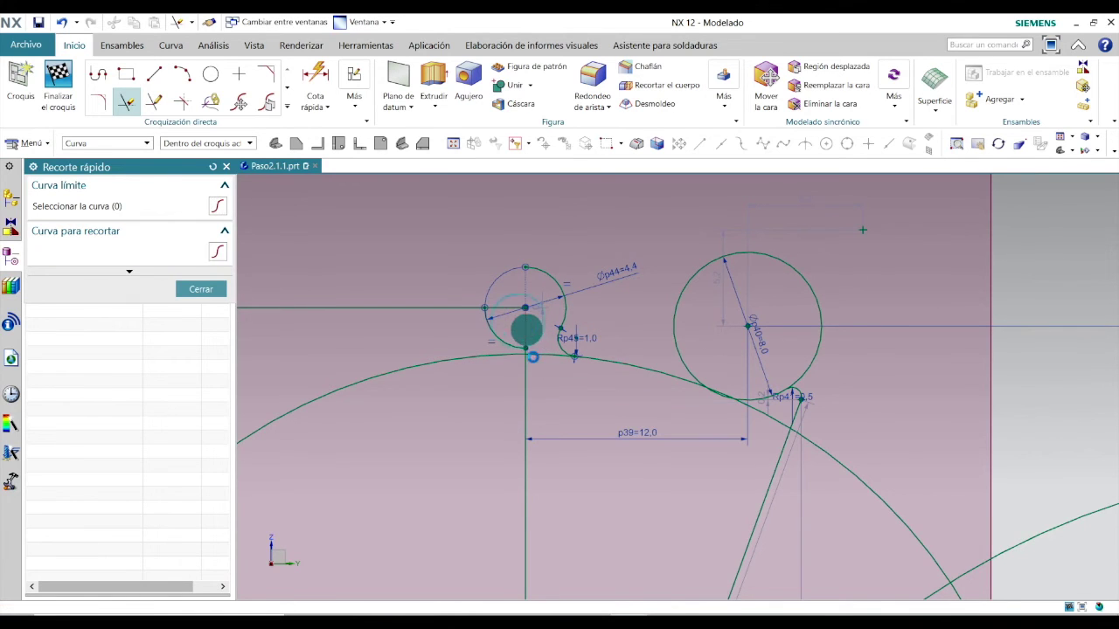
click(542, 355)
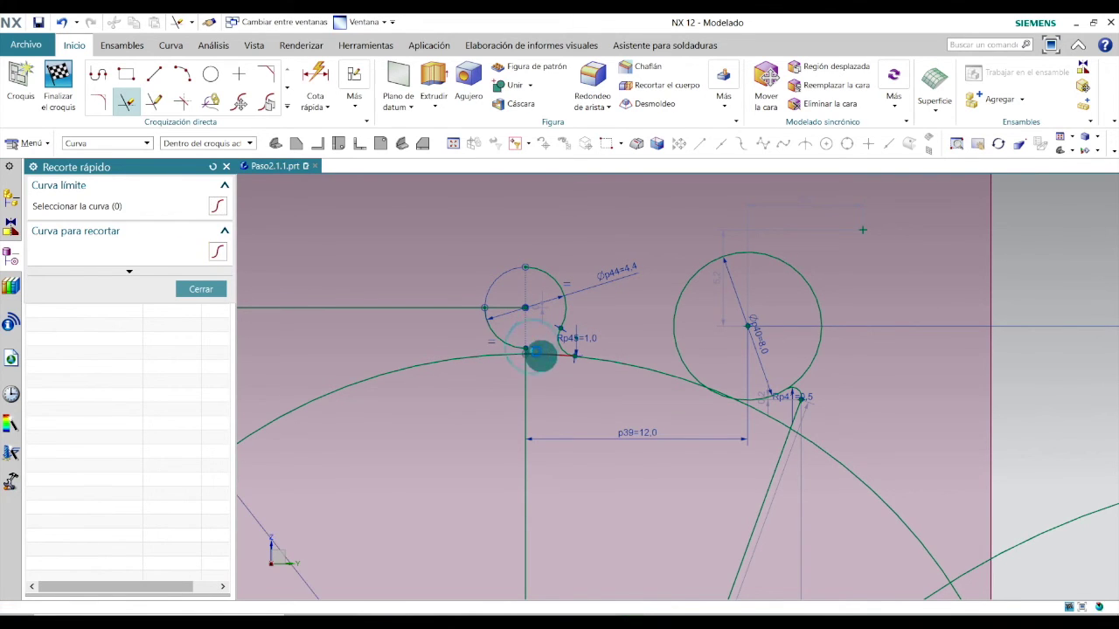
Trim the crown's 8 mm circle to its lower hollow and remove the 55 mm circle segments beneath it and just beyond the inclined line
click(674, 333)
scroll(761, 420, up, 5)
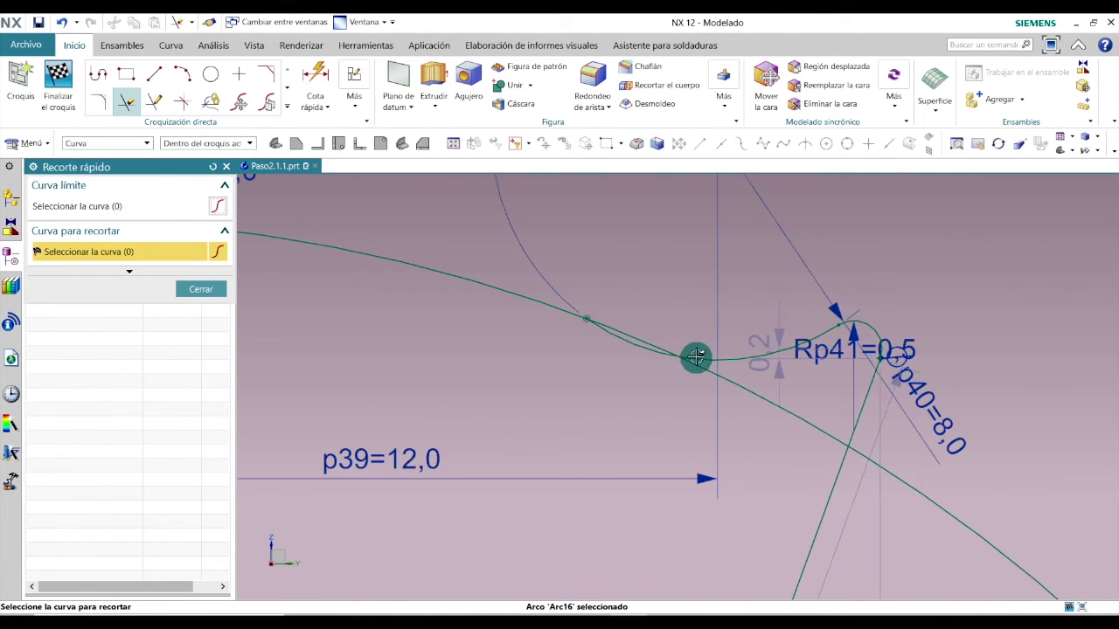
click(643, 347)
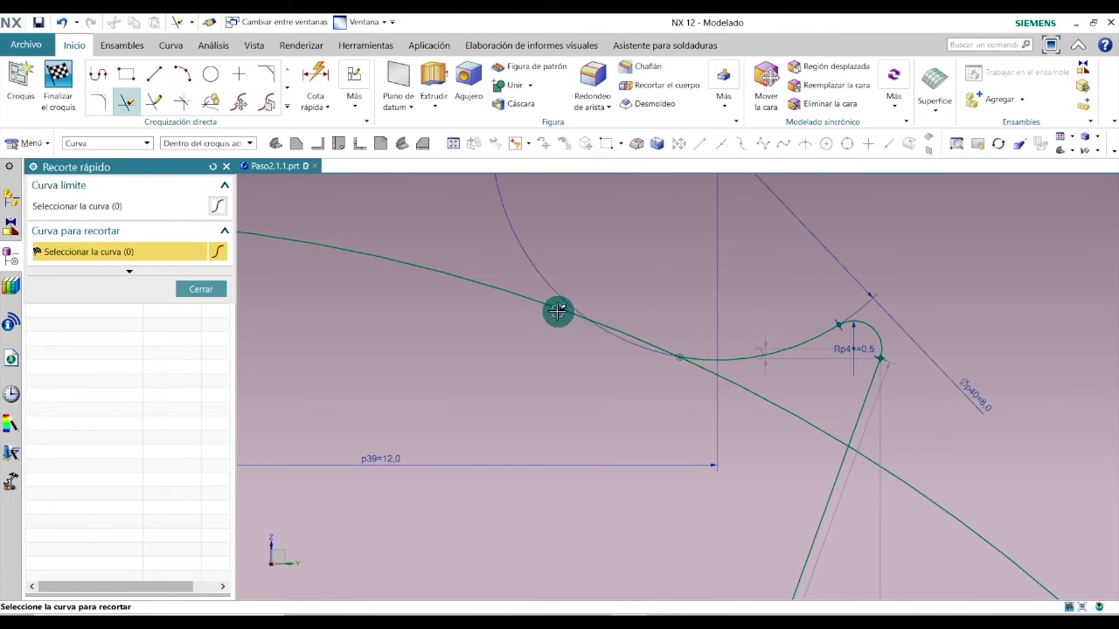
click(744, 388)
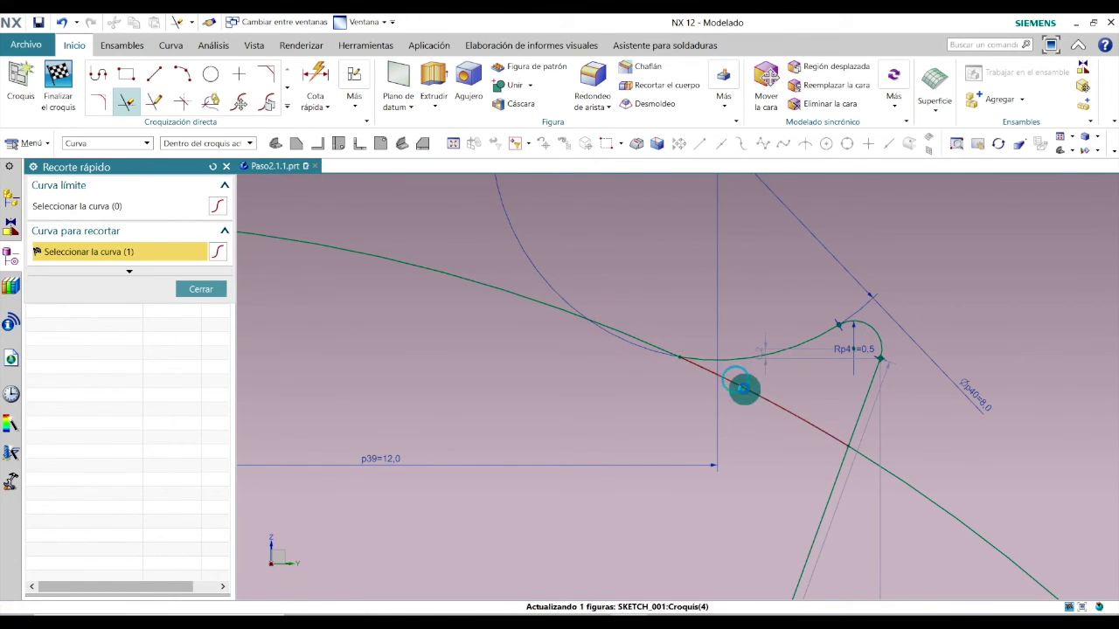
click(928, 492)
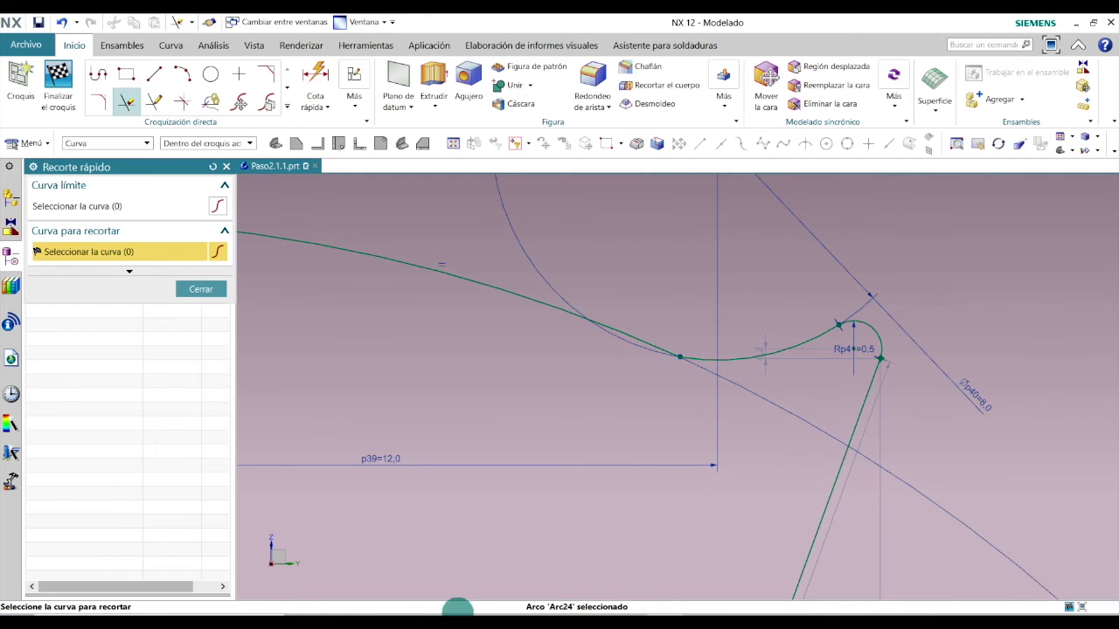
Trim the inclined line inside the upper 2 mm collar circle, the circle's inner arc, and the horizontal line between the axis and the collar
scroll(892, 337, down, 5)
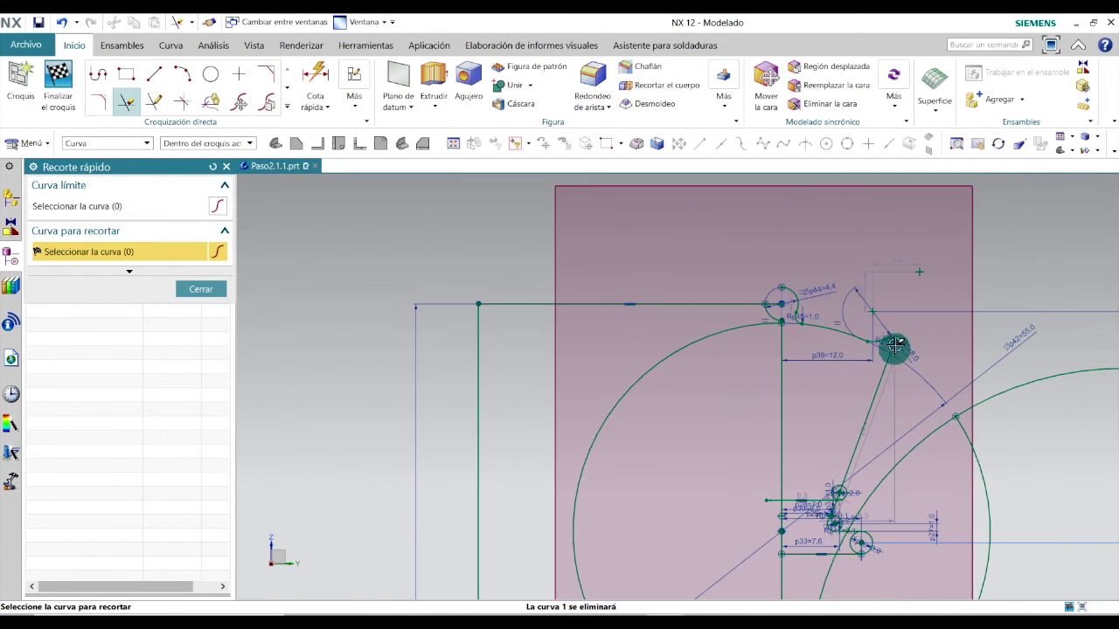
scroll(852, 514, up, 5)
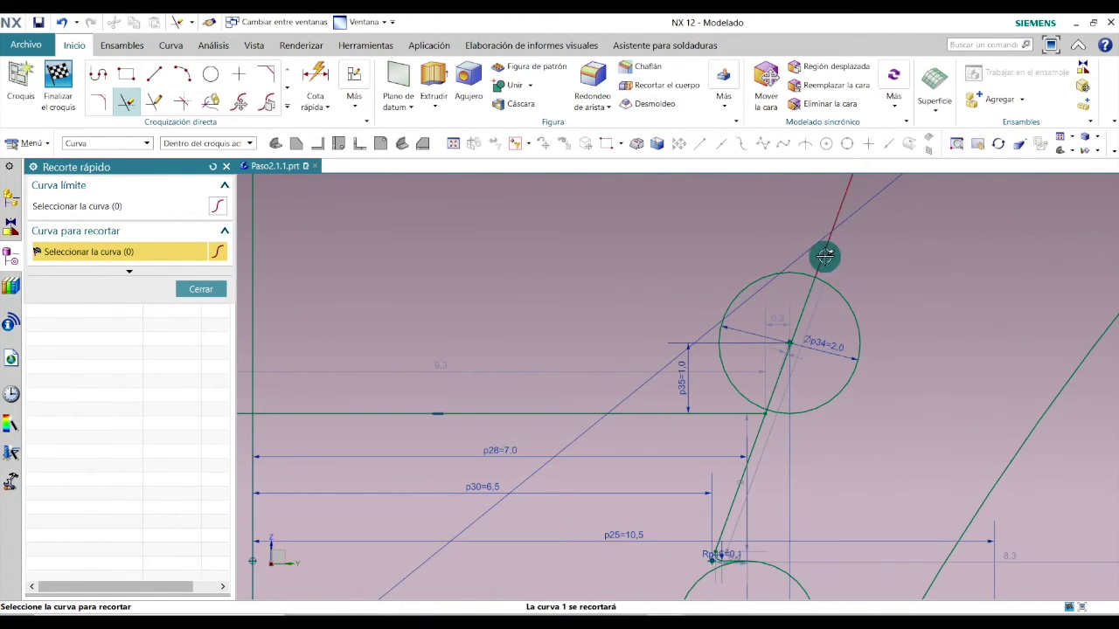
click(800, 273)
click(803, 307)
click(727, 411)
scroll(732, 385, down, 4)
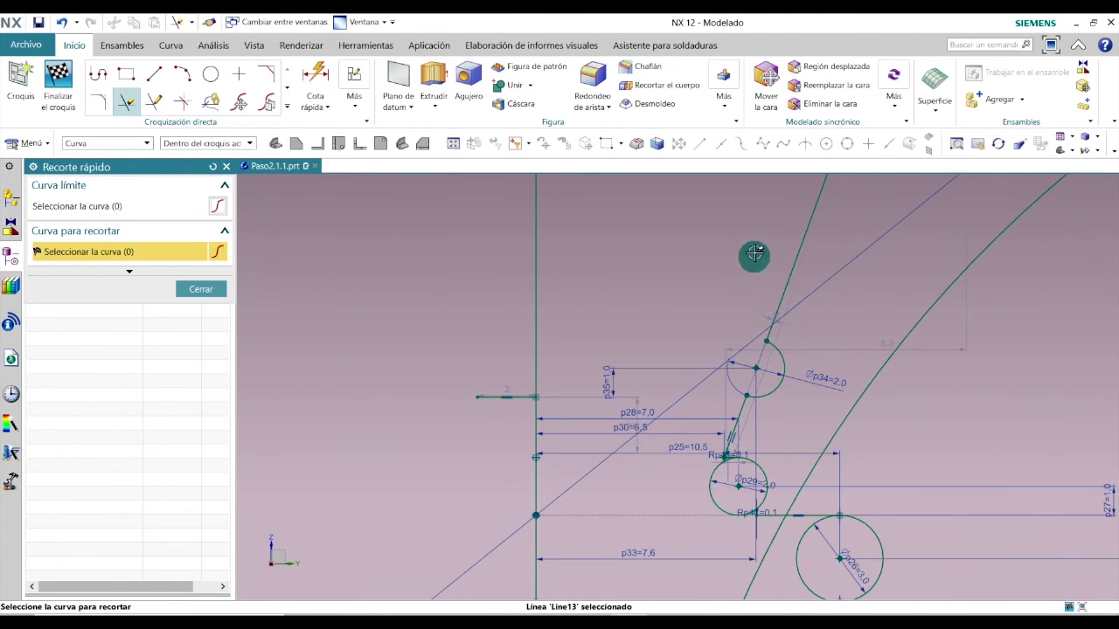
Trim away the inner arc of the lower 2 mm collar circle between its two 0.1 mm fillets
scroll(728, 473, up, 5)
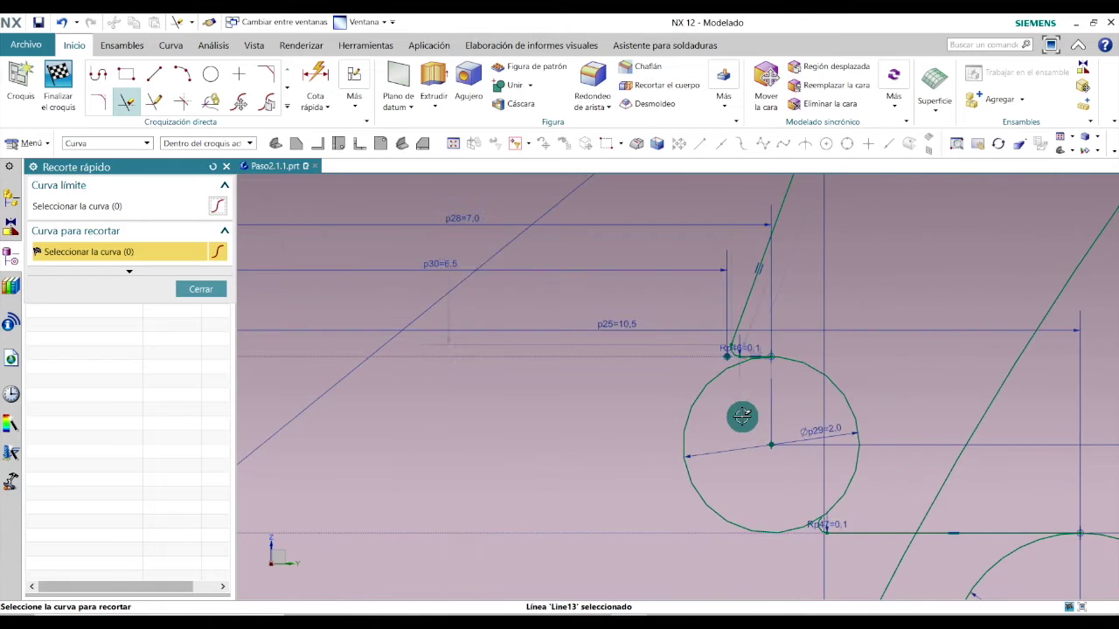
click(716, 339)
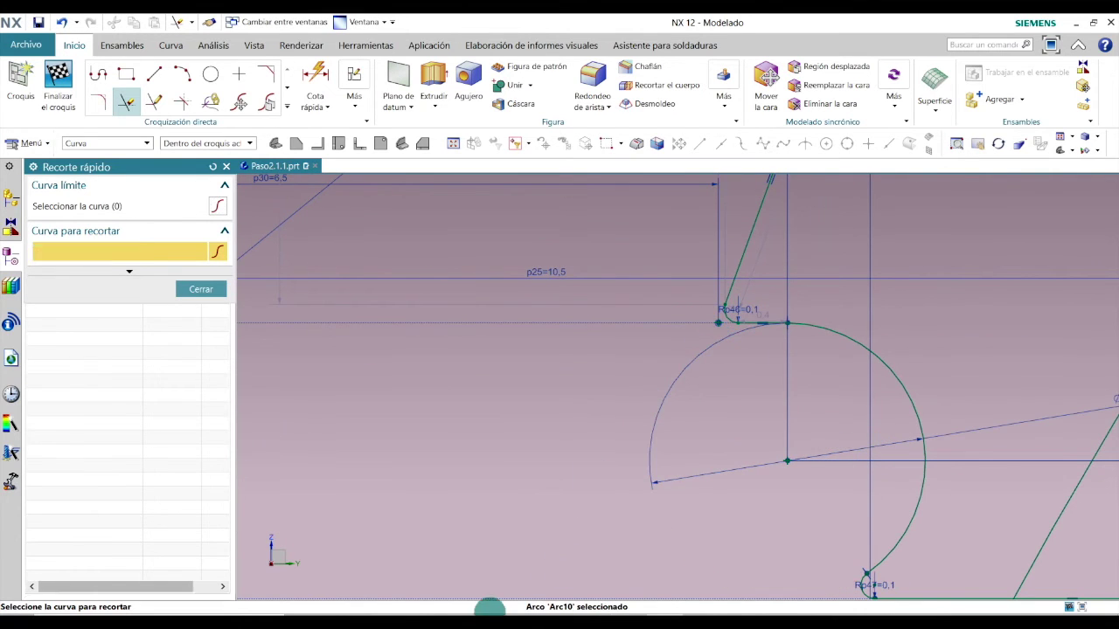
scroll(717, 394, down, 4)
scroll(804, 475, up, 3)
Trim the inner half of the 3 mm collar circle, the 83 mm circle above the collar's underside, and the underside line inside the neck
click(871, 441)
click(836, 499)
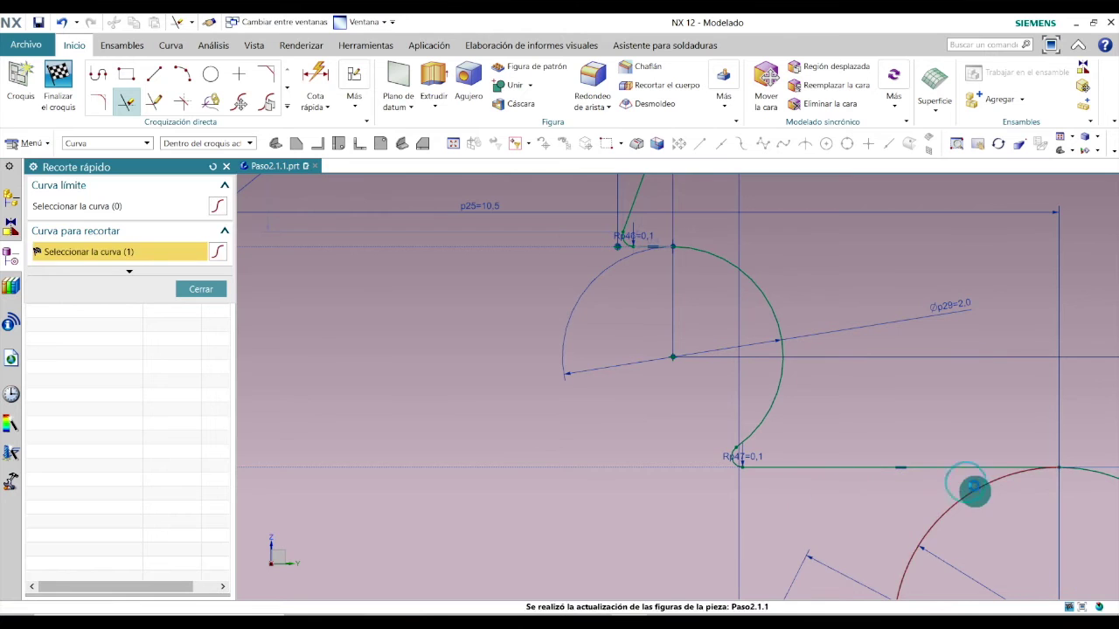
scroll(743, 411, down, 5)
scroll(774, 464, up, 2)
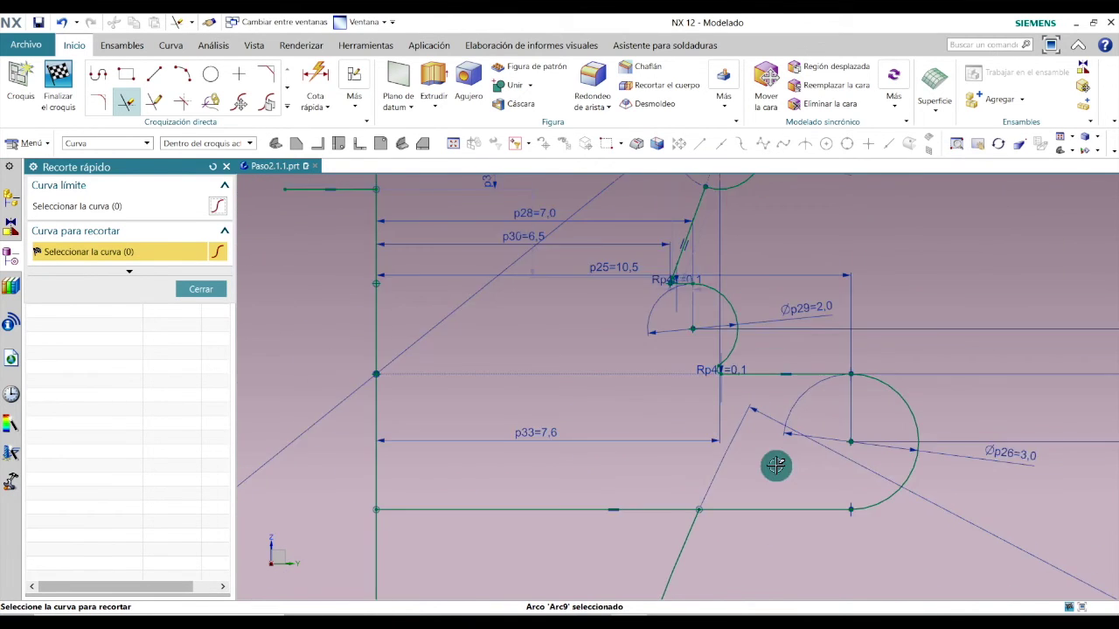
click(697, 500)
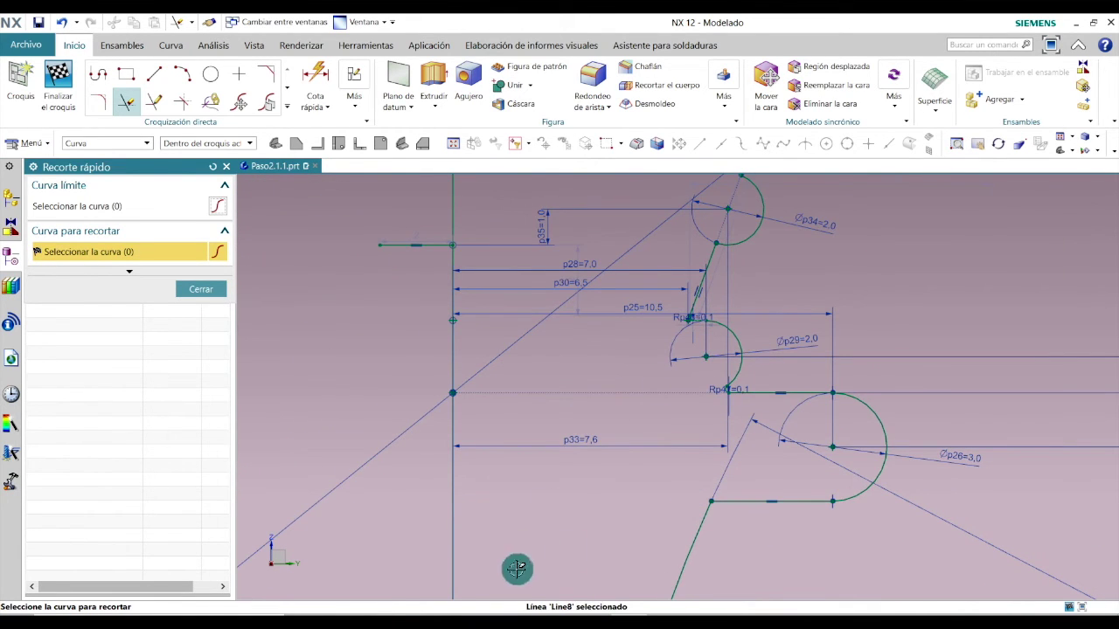
Trim away the lower part of the 55 mm circle that extends beyond the vertical axis across the body's side curve
scroll(809, 392, up, 6)
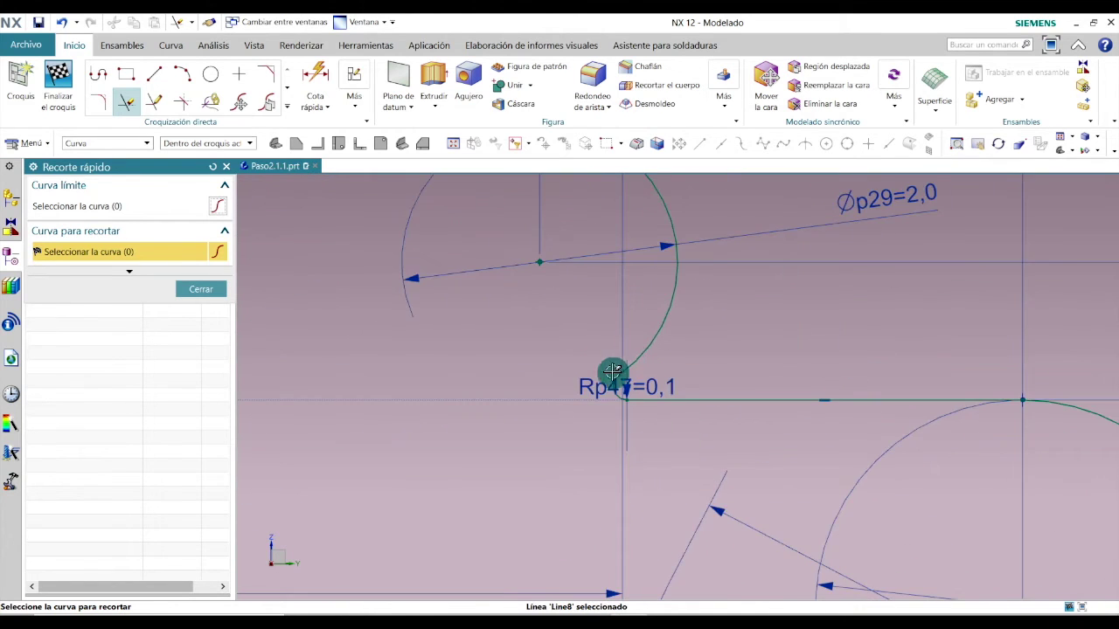
scroll(612, 524, down, 4)
scroll(750, 409, up, 4)
scroll(751, 409, up, 6)
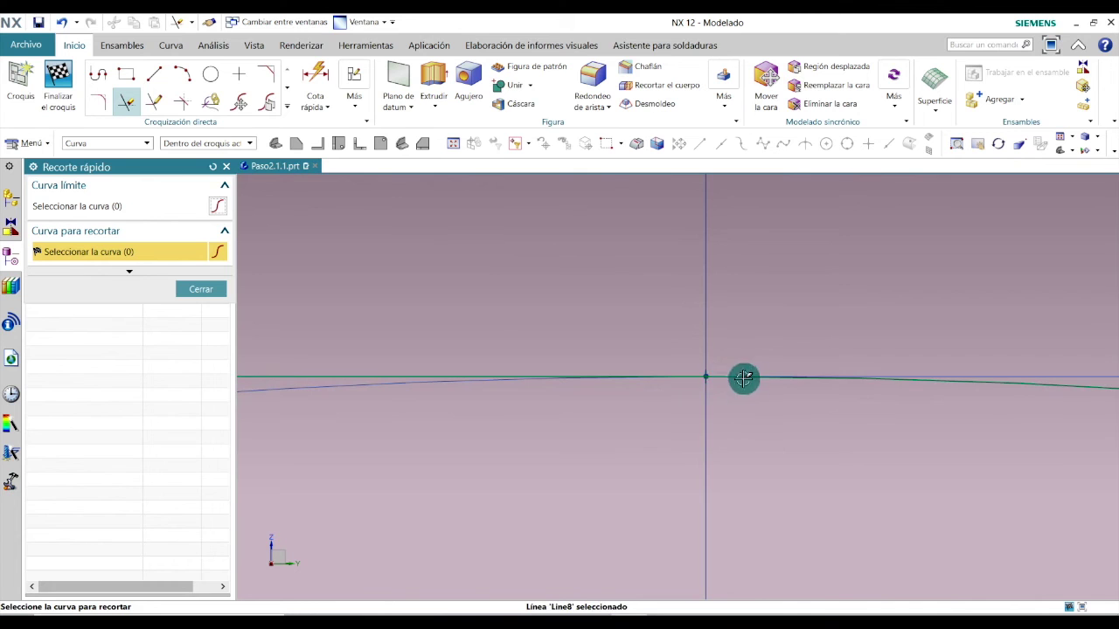
scroll(719, 371, down, 5)
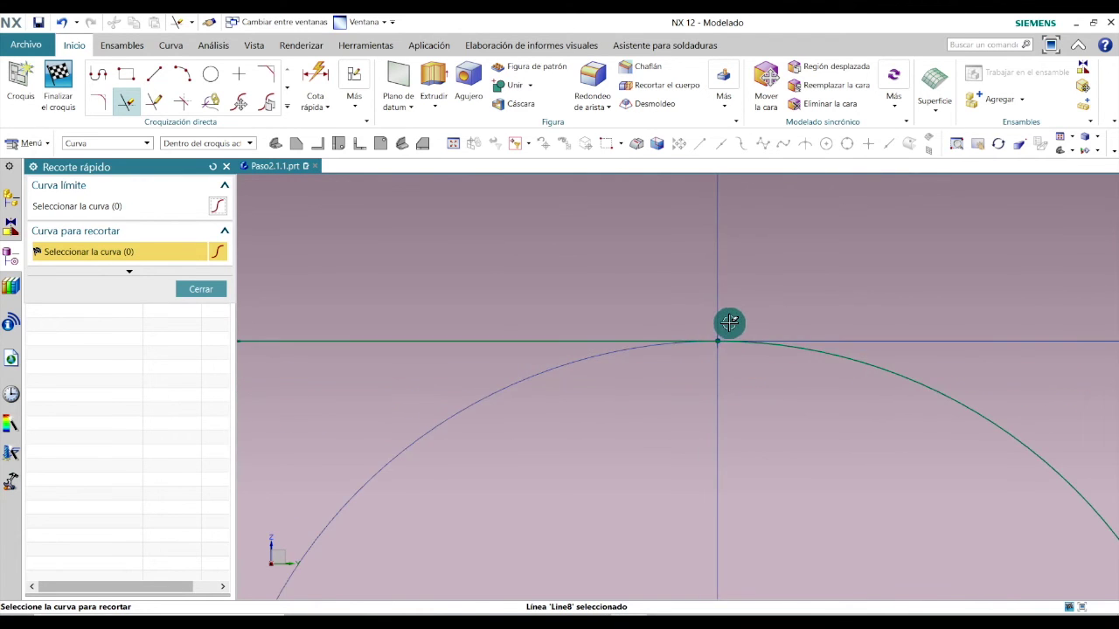
scroll(730, 320, down, 5)
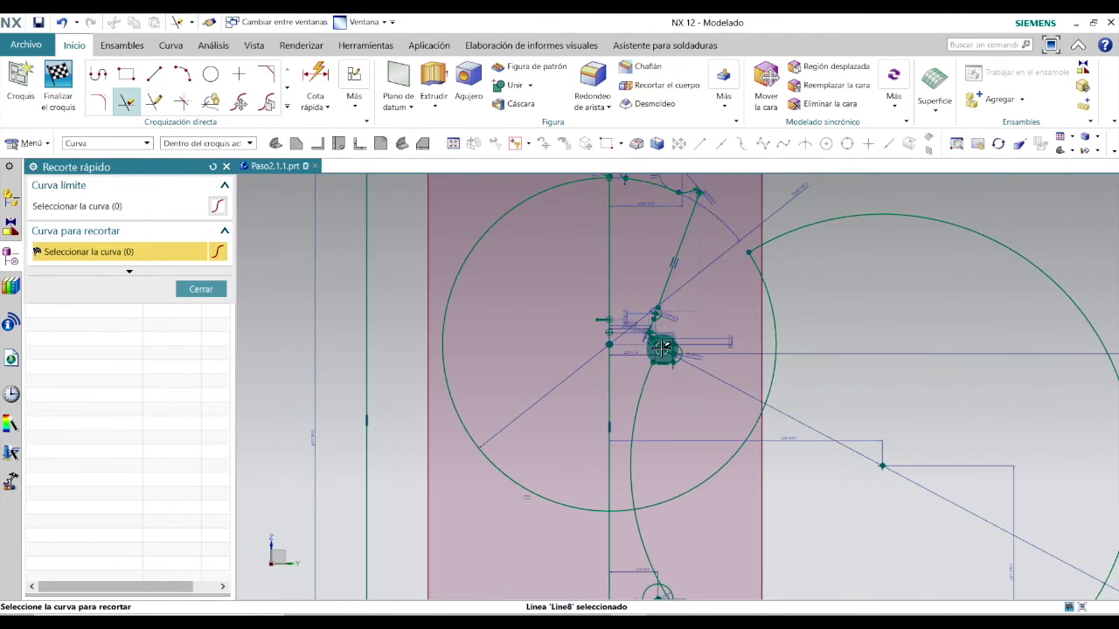
scroll(655, 503, up, 5)
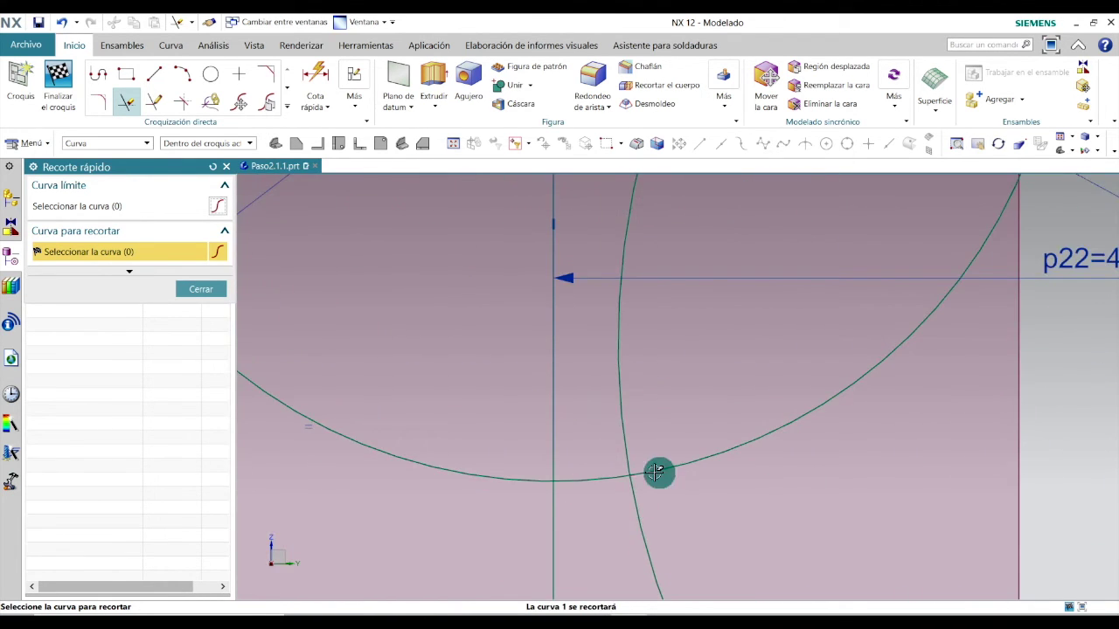
click(609, 474)
scroll(647, 408, down, 5)
scroll(669, 457, up, 3)
scroll(661, 479, down, 5)
scroll(661, 474, up, 5)
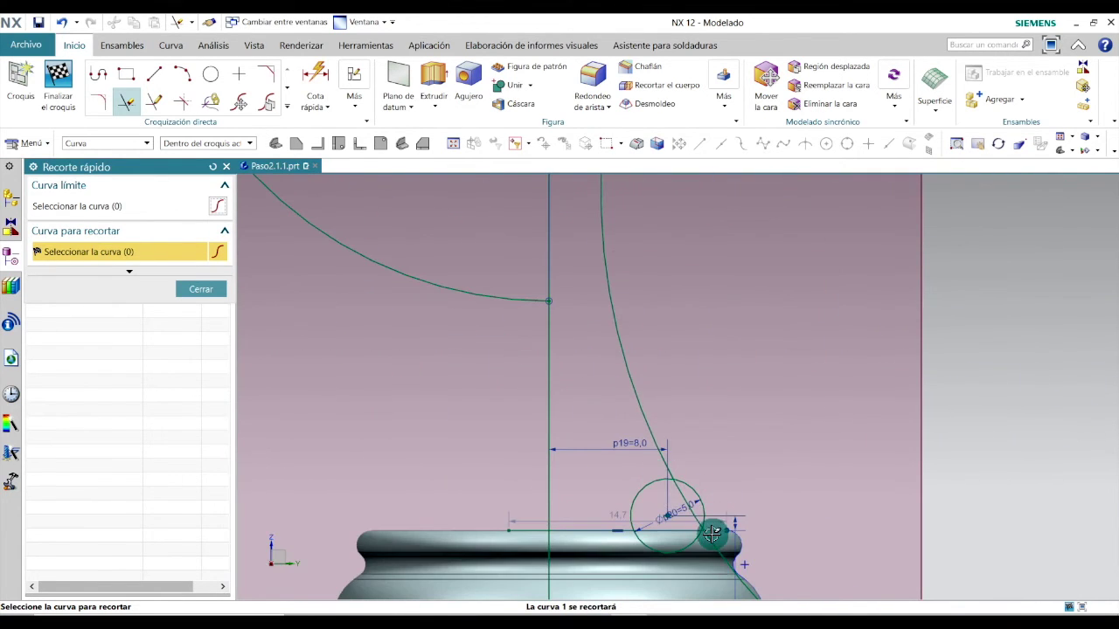
Trim the 5 mm circle's inner and lower arcs, the base line outside the circle, and the side curve running below its rim
scroll(691, 489, up, 3)
scroll(669, 451, down, 2)
click(639, 411)
click(597, 398)
click(563, 516)
scroll(706, 499, up, 5)
click(664, 478)
click(632, 473)
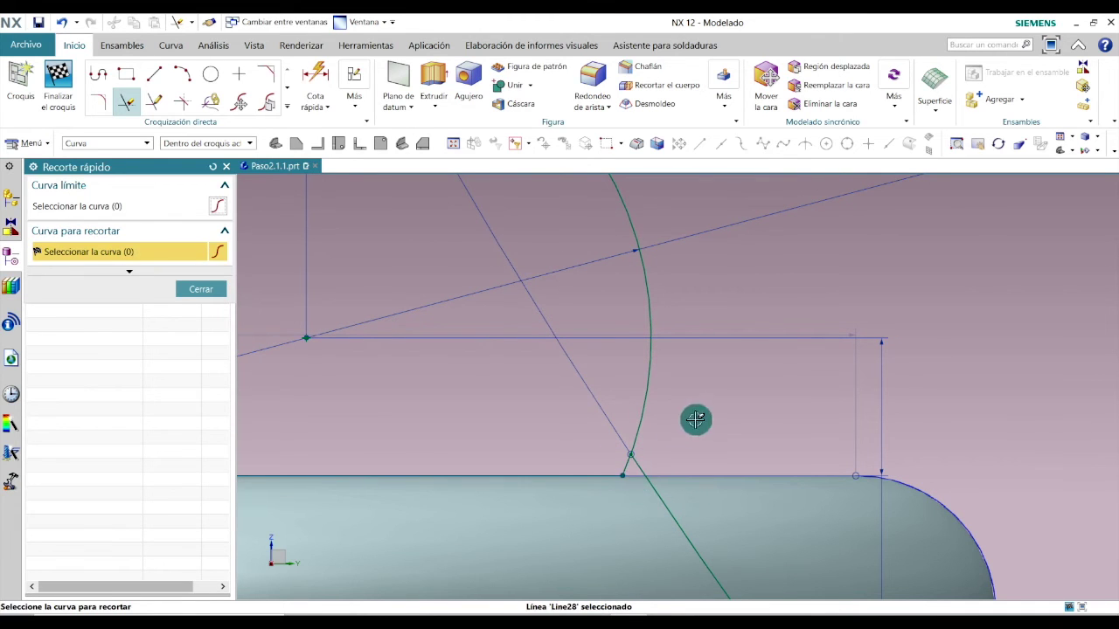
click(641, 469)
scroll(866, 402, down, 5)
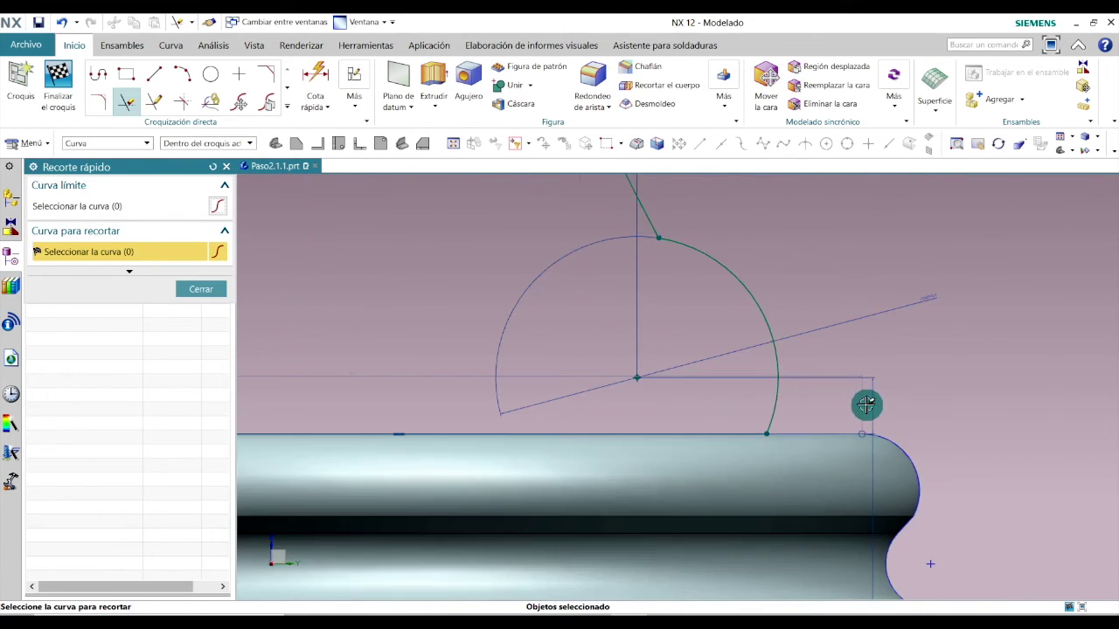
Trim the base line beyond the axis, the lower vertical axis line, and the 55 mm circle's arc on the axis's far side
click(550, 416)
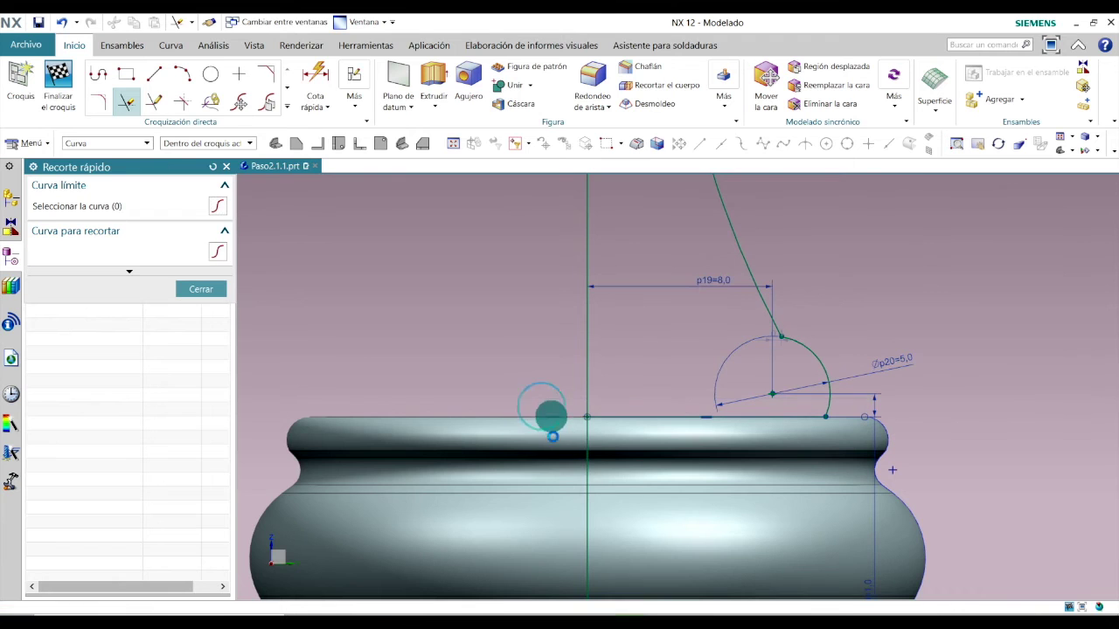
click(587, 440)
scroll(525, 480, down, 5)
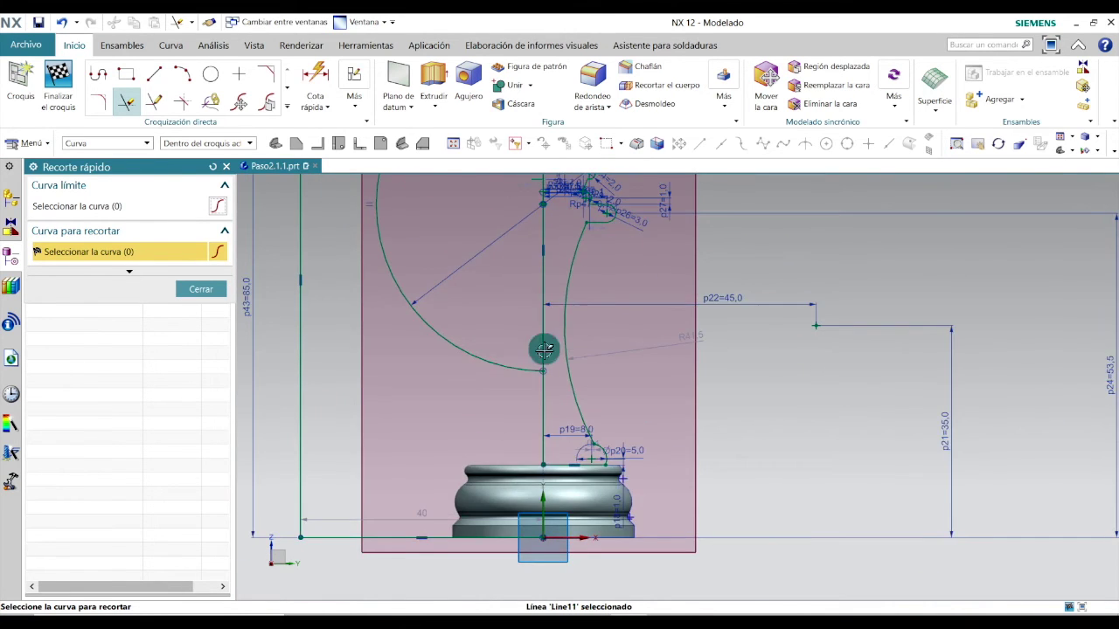
scroll(544, 355, down, 3)
scroll(559, 224, up, 2)
click(424, 146)
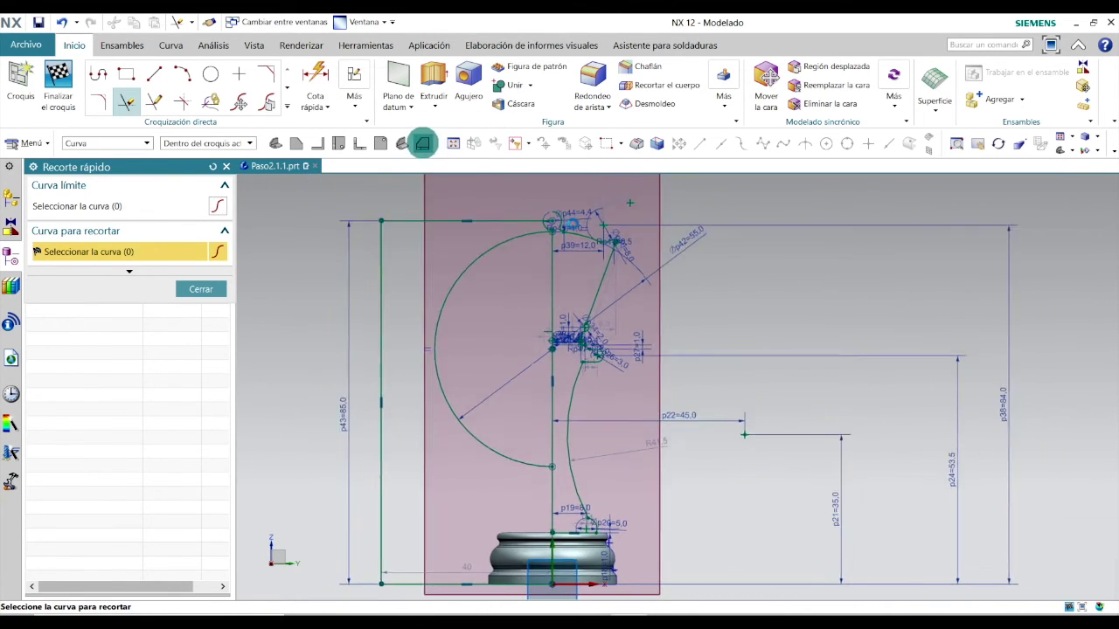
scroll(554, 536, up, 2)
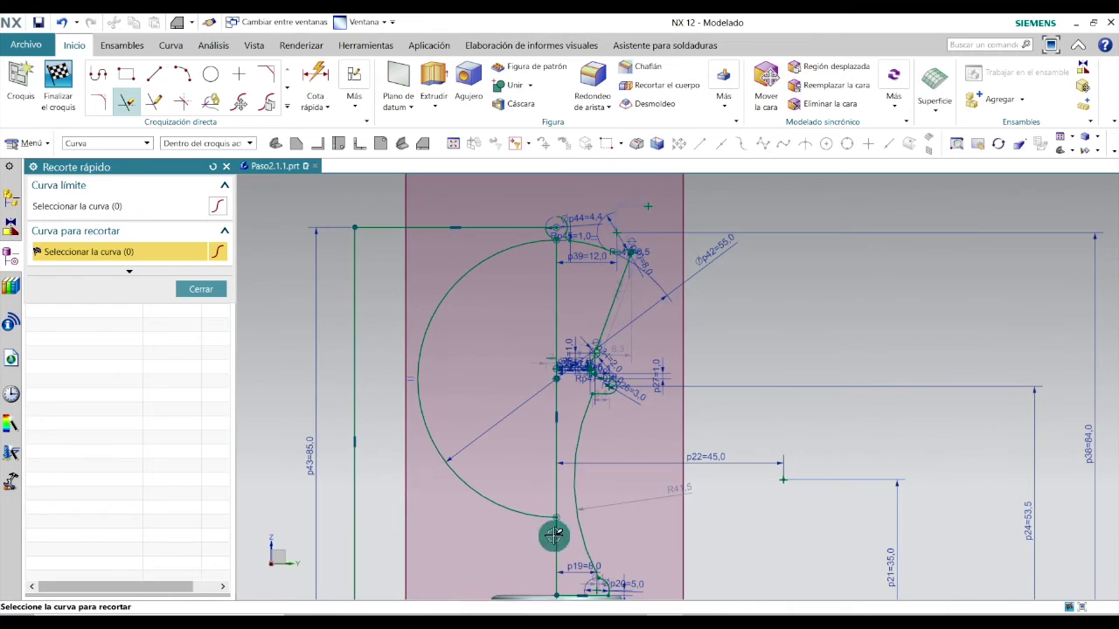
click(557, 427)
click(556, 538)
click(517, 512)
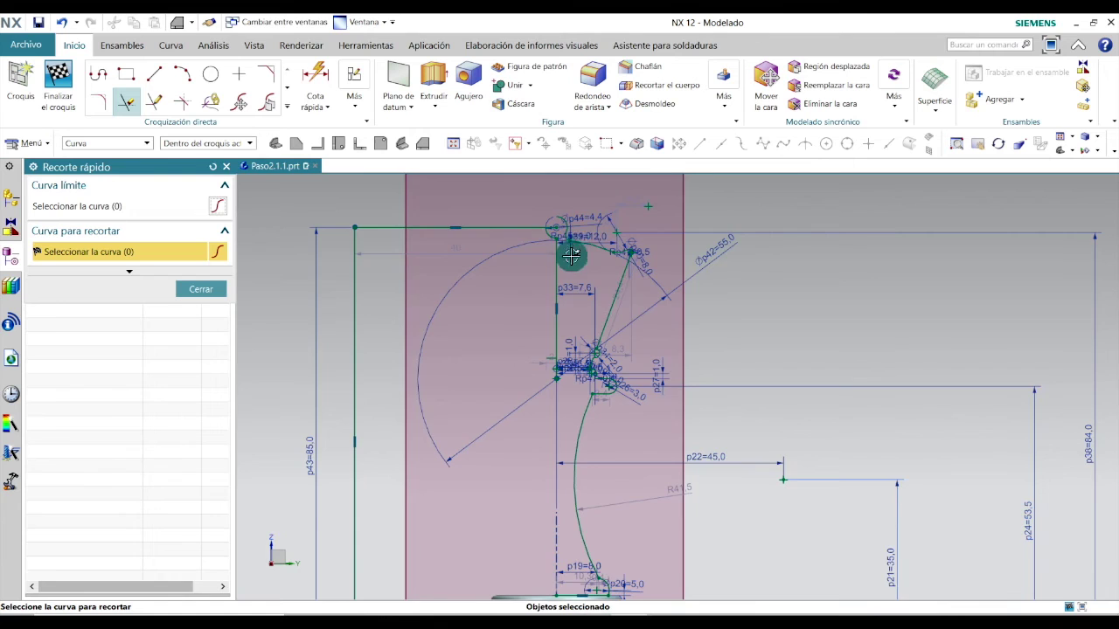
Trim the 4.4 mm top ball's half beyond the axis and remove the auxiliary 85 mm vertical and 40 mm horizontal lines
scroll(570, 253, up, 4)
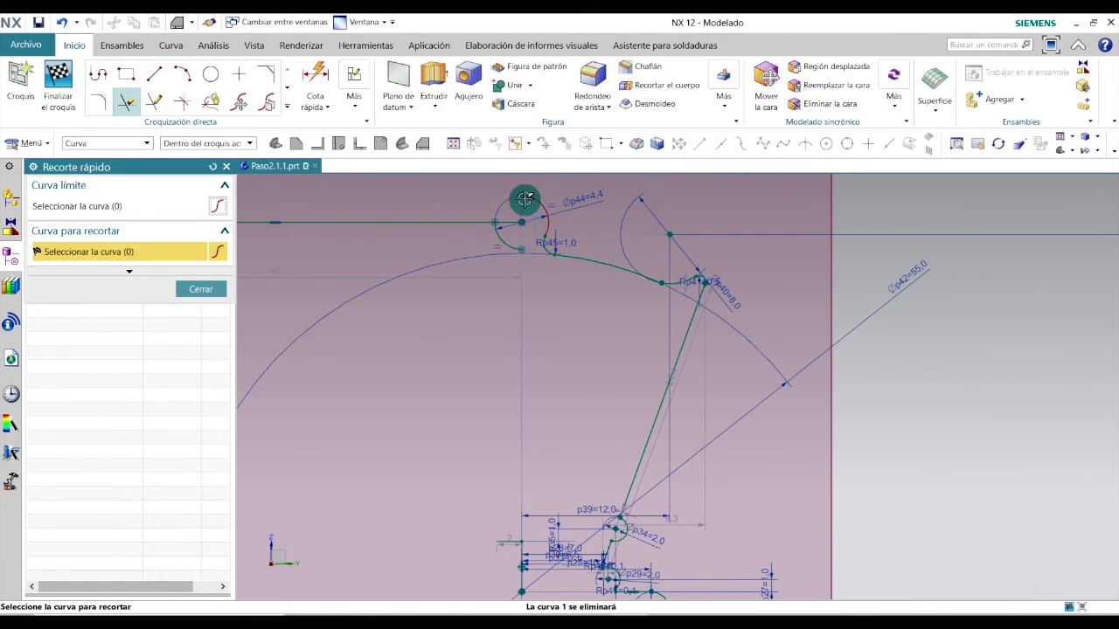
click(494, 225)
click(478, 219)
scroll(564, 252, down, 5)
click(416, 288)
click(482, 524)
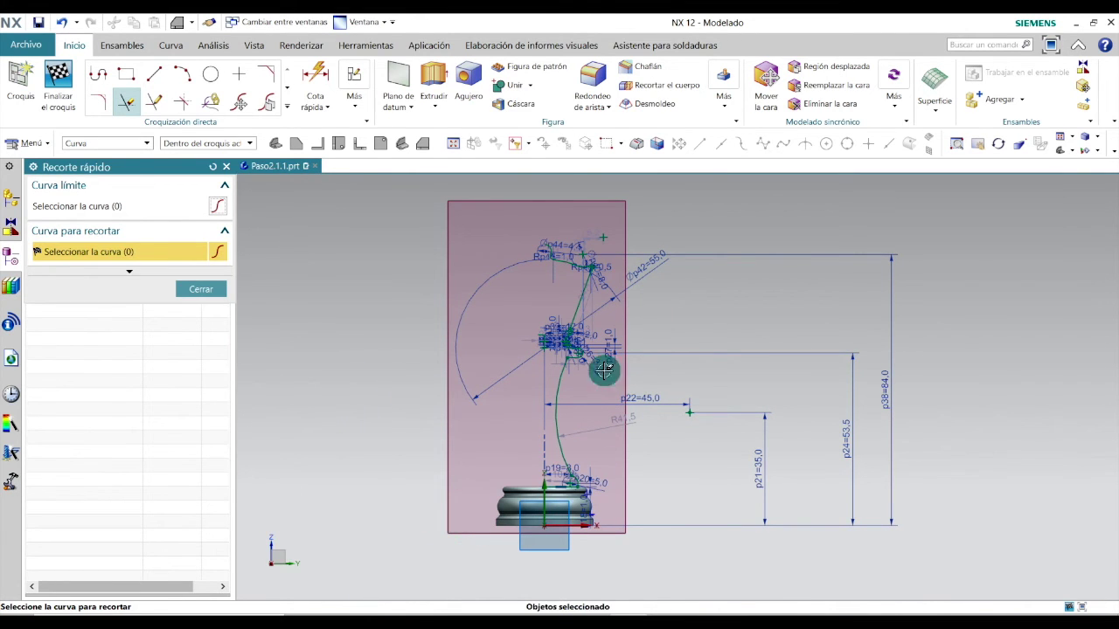
Trim away the short 2 mm horizontal line and the leftover axis segments level with the collar
scroll(607, 229, up, 5)
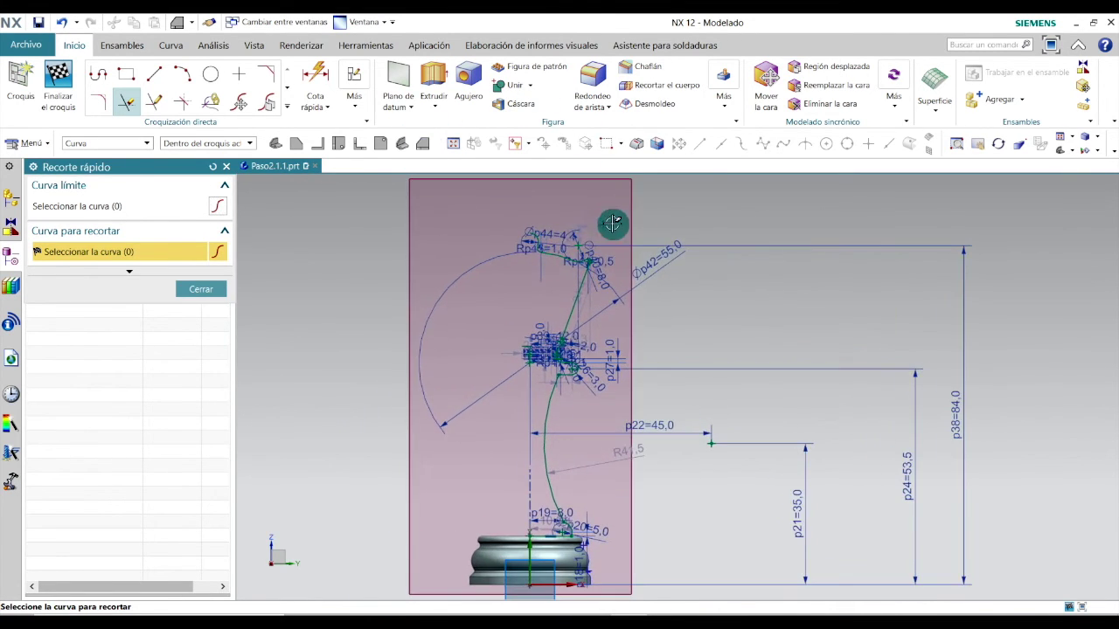
scroll(577, 229, down, 5)
scroll(550, 257, up, 4)
scroll(545, 187, down, 2)
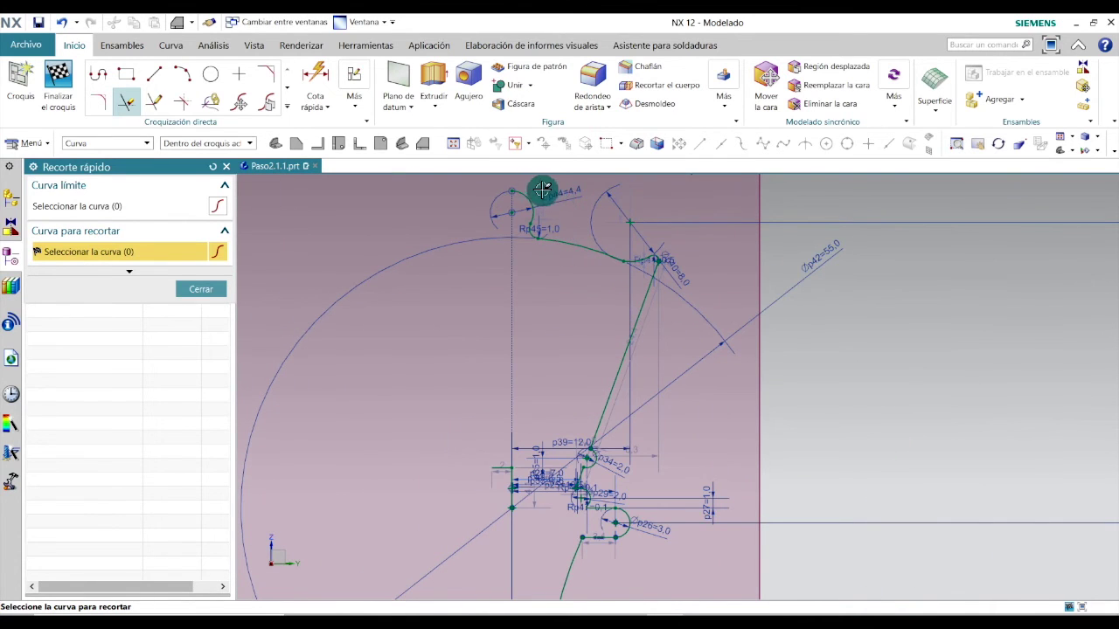
scroll(635, 181, up, 3)
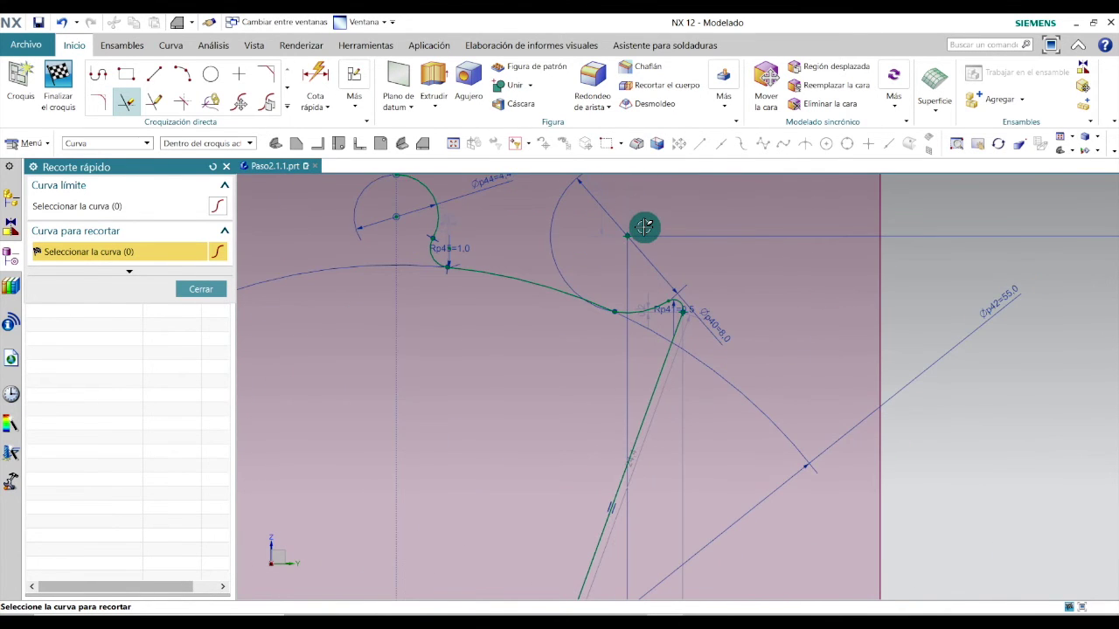
scroll(645, 226, down, 3)
scroll(550, 402, up, 4)
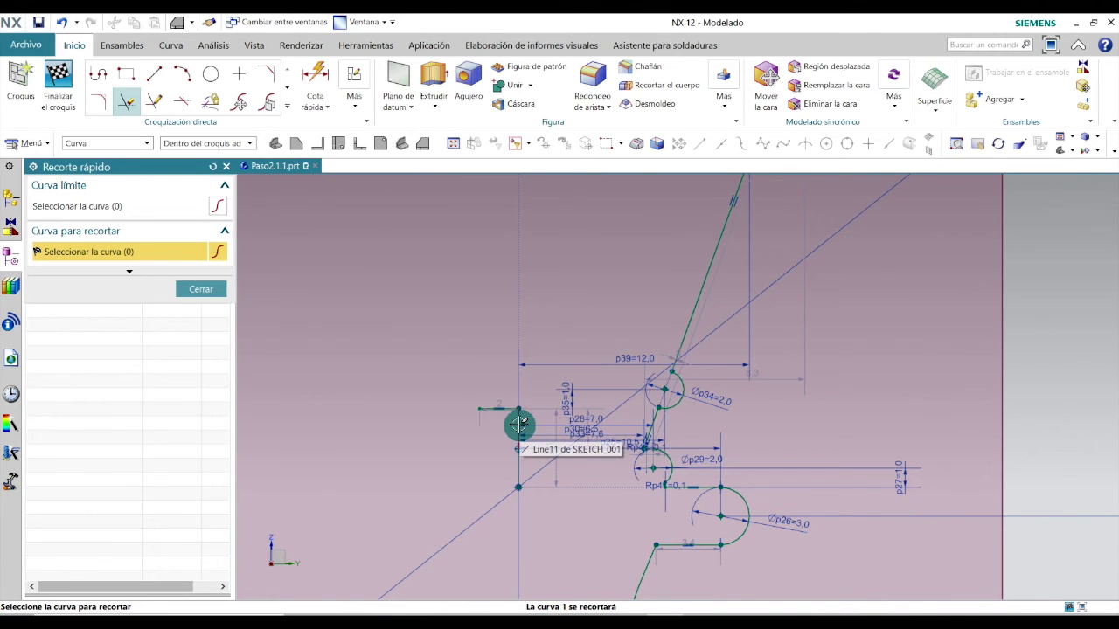
click(507, 407)
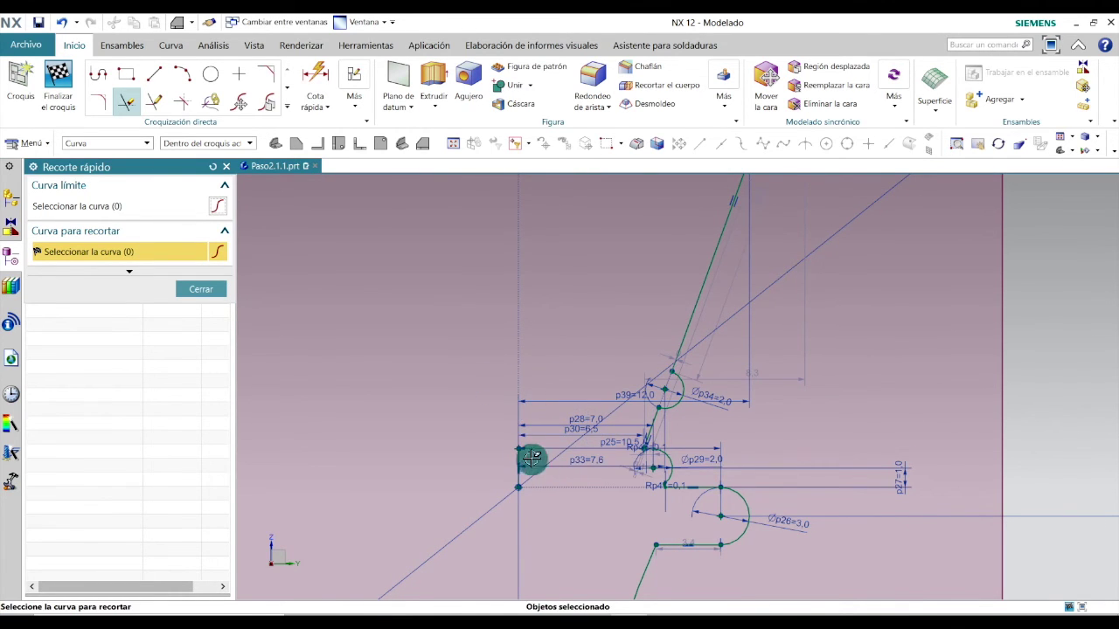
scroll(532, 458, up, 5)
scroll(585, 288, down, 3)
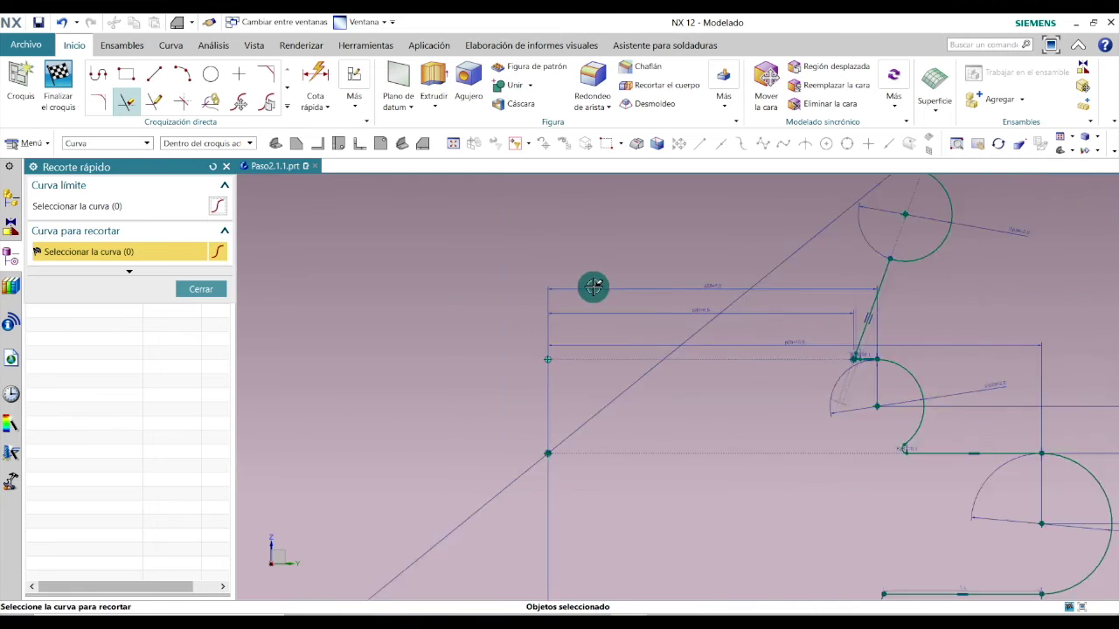
scroll(593, 287, down, 2)
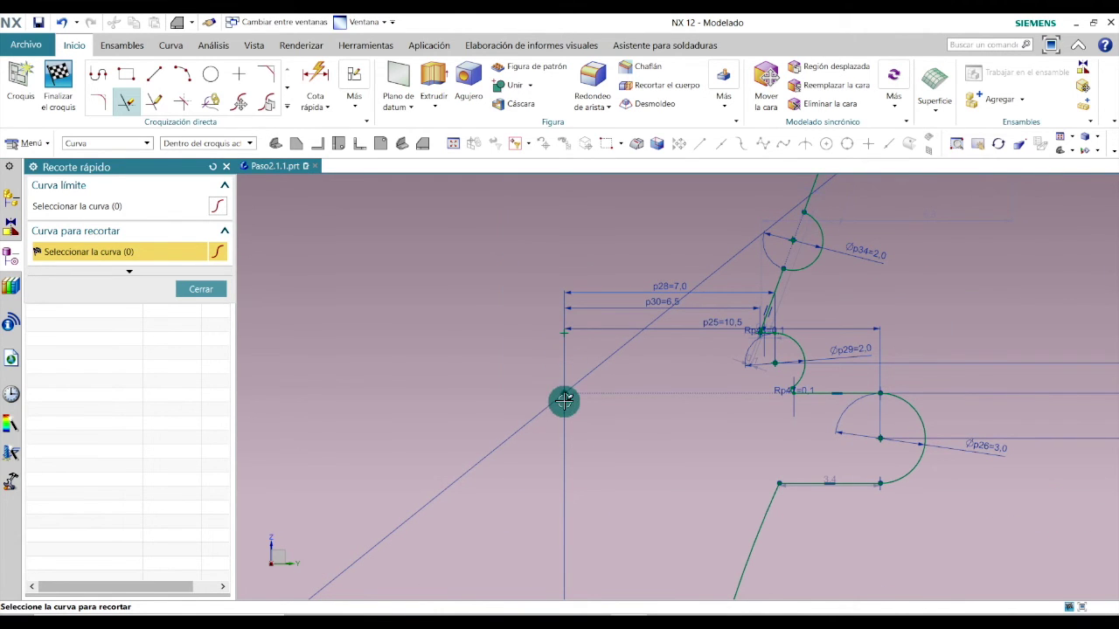
Check the whole trimmed profile from base to top ball, close Quick Trim and finish the sketch
scroll(521, 303, down, 4)
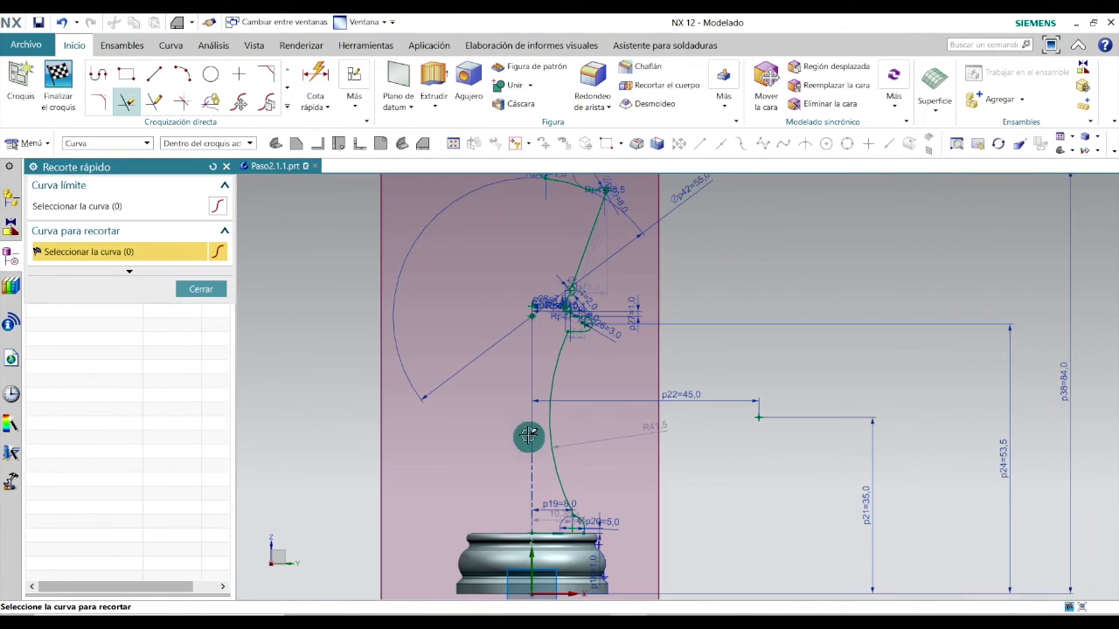
scroll(552, 388, down, 3)
scroll(564, 254, up, 4)
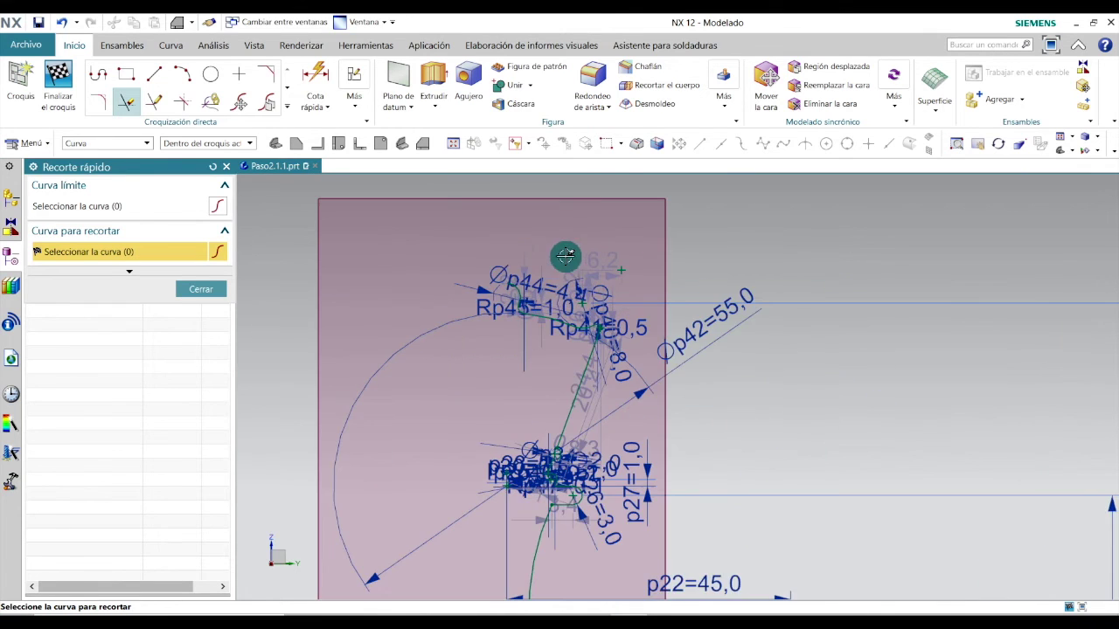
scroll(609, 263, down, 2)
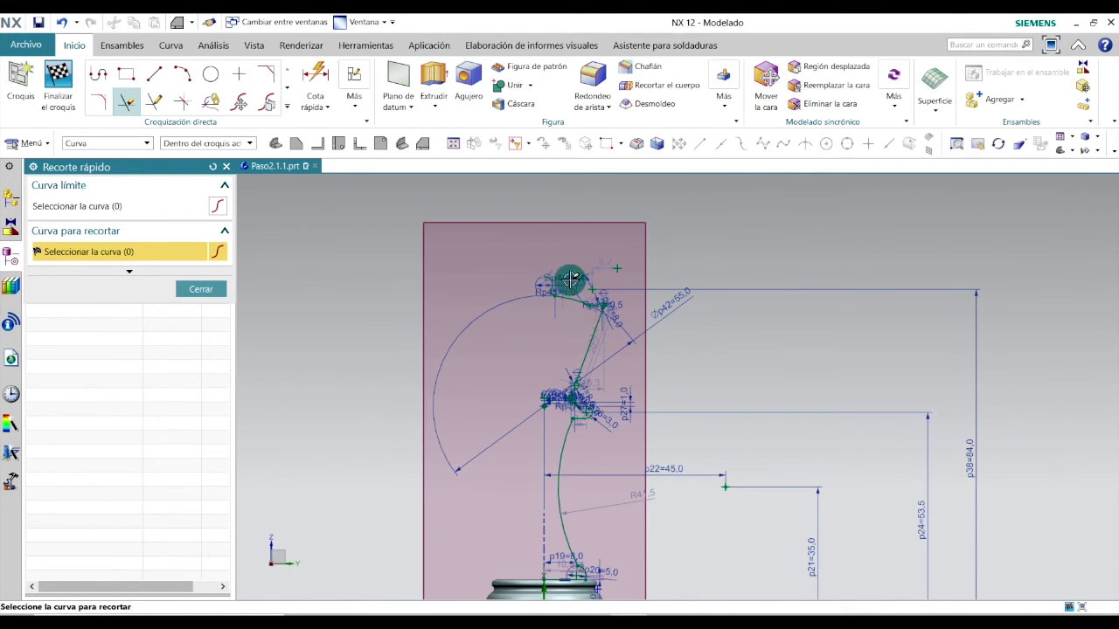
click(208, 289)
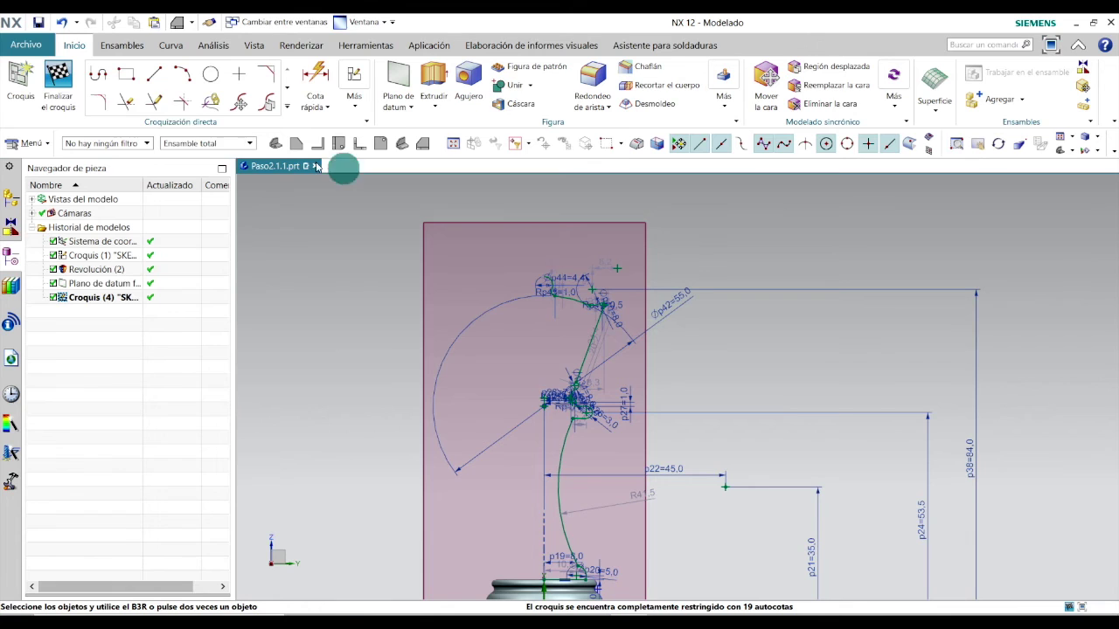
click(57, 81)
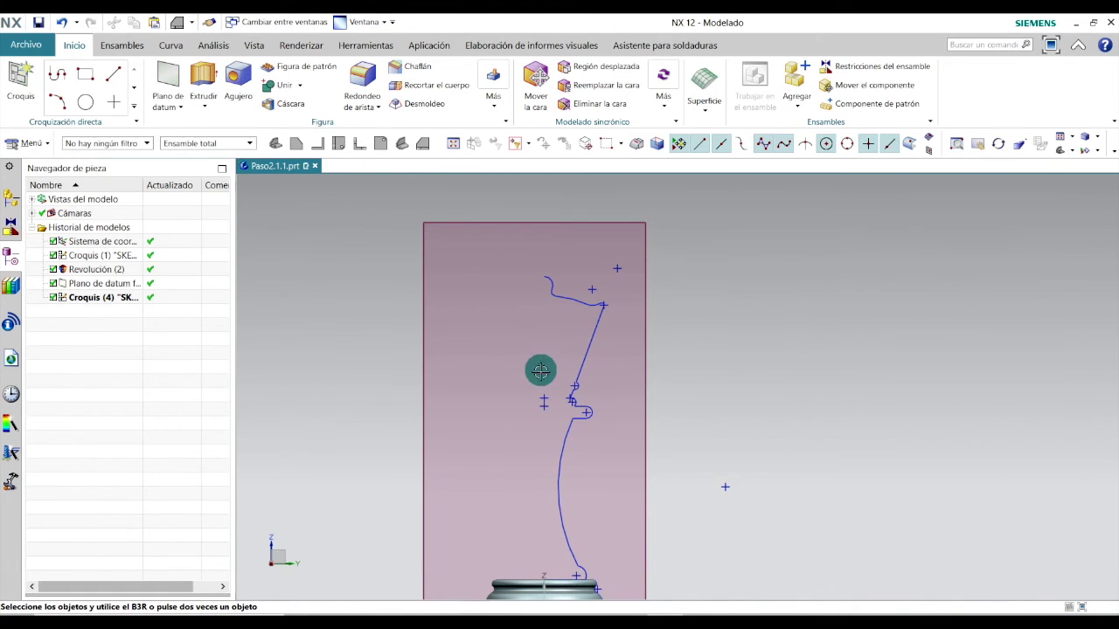
Start a Revolve in isometric view with its axis along Z through the inner endpoint of the profile's base line
click(403, 145)
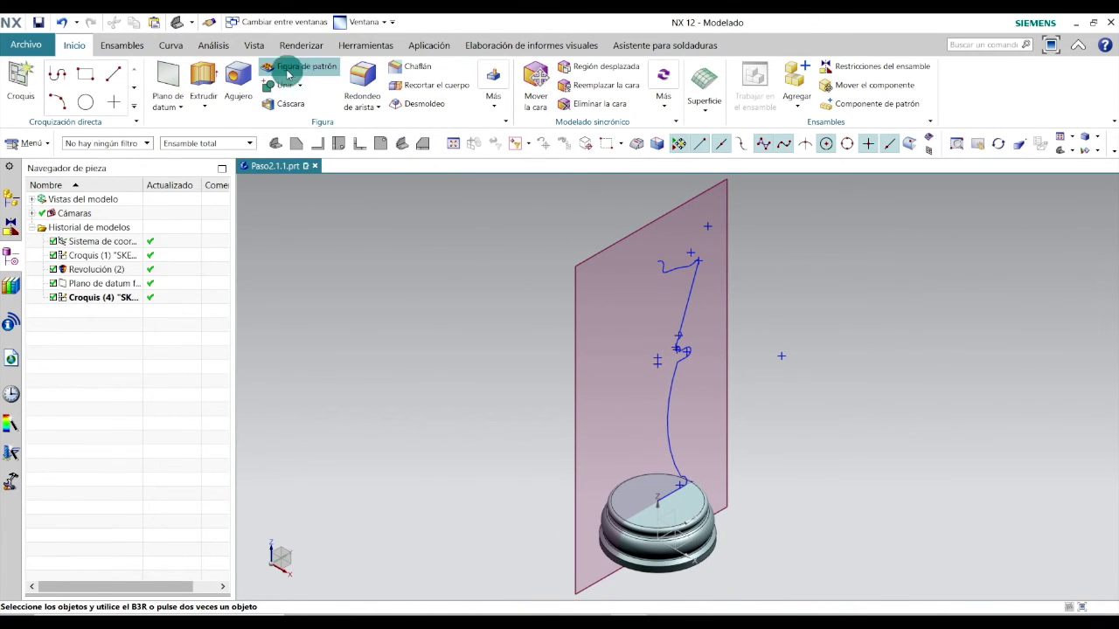
click(204, 107)
click(208, 153)
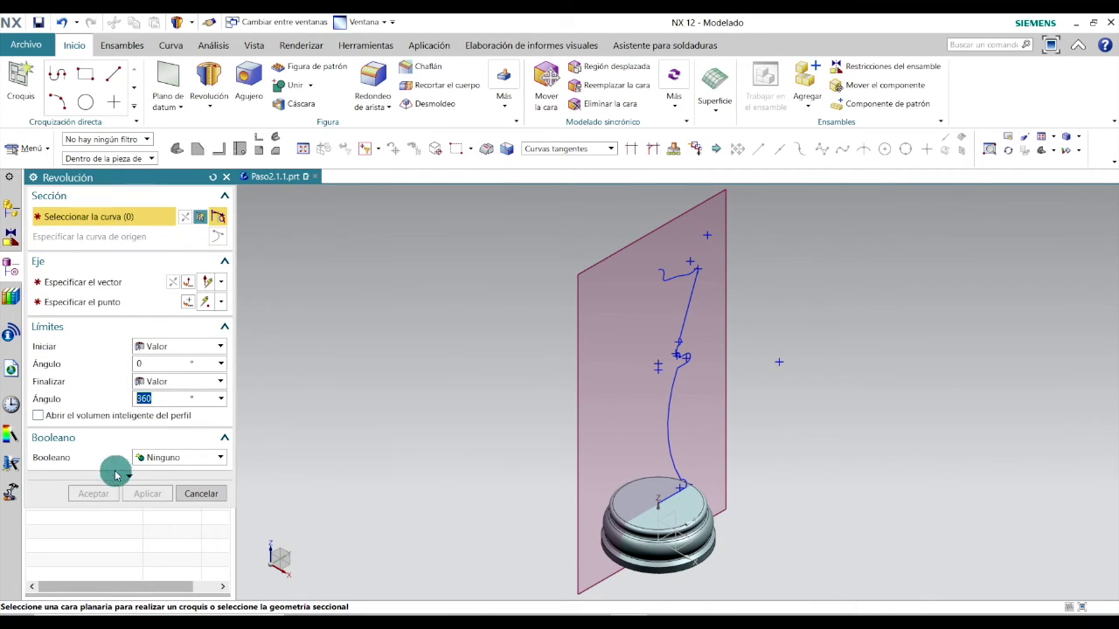
click(87, 285)
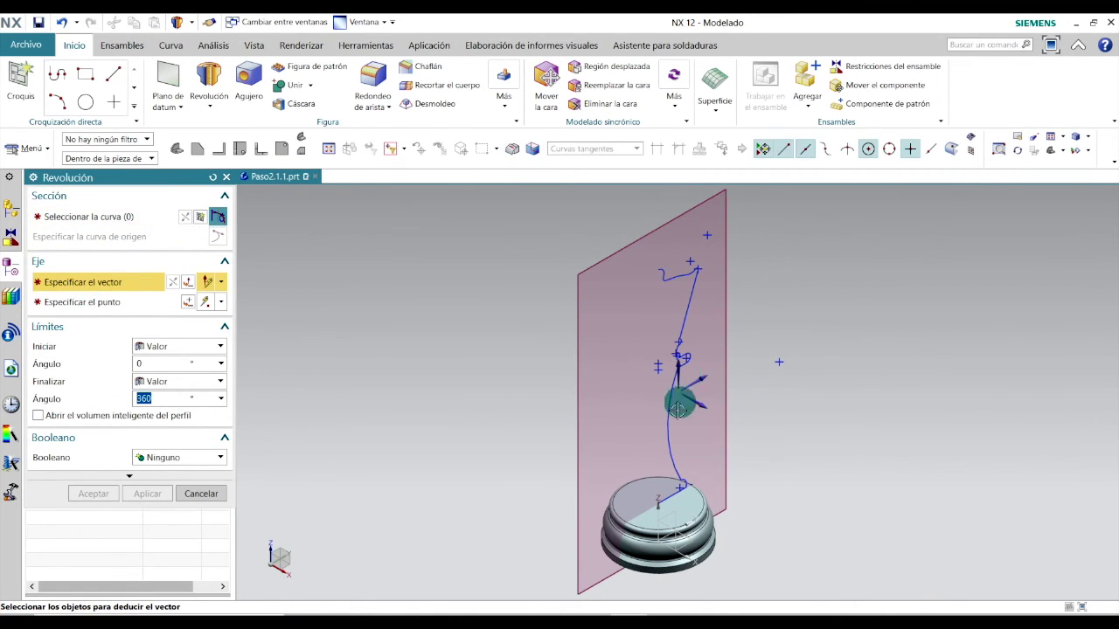
click(680, 368)
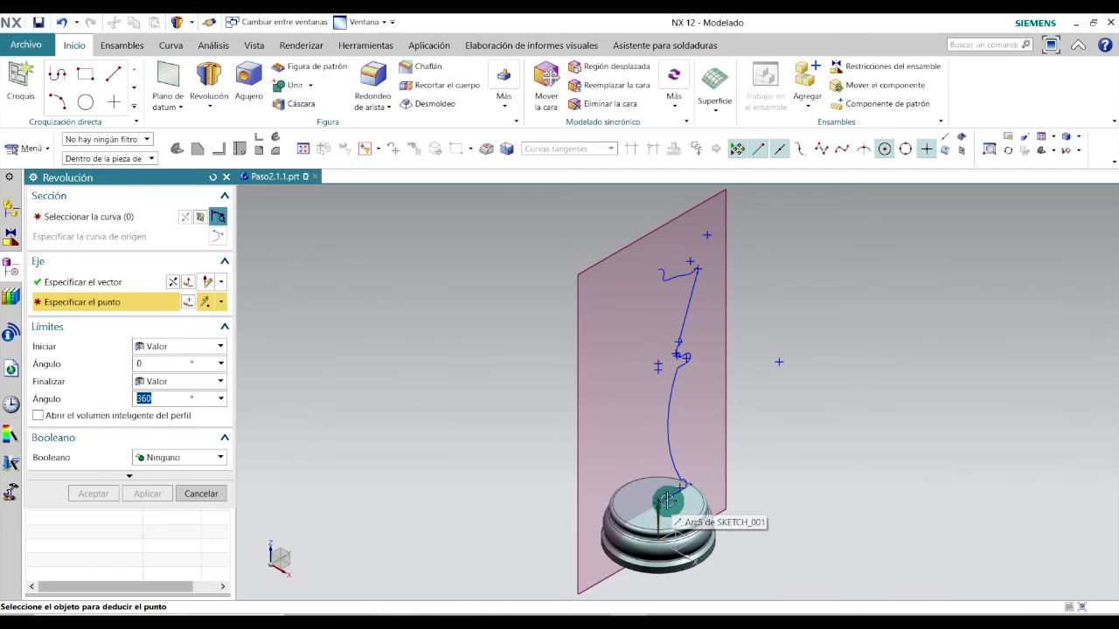
scroll(664, 512, up, 5)
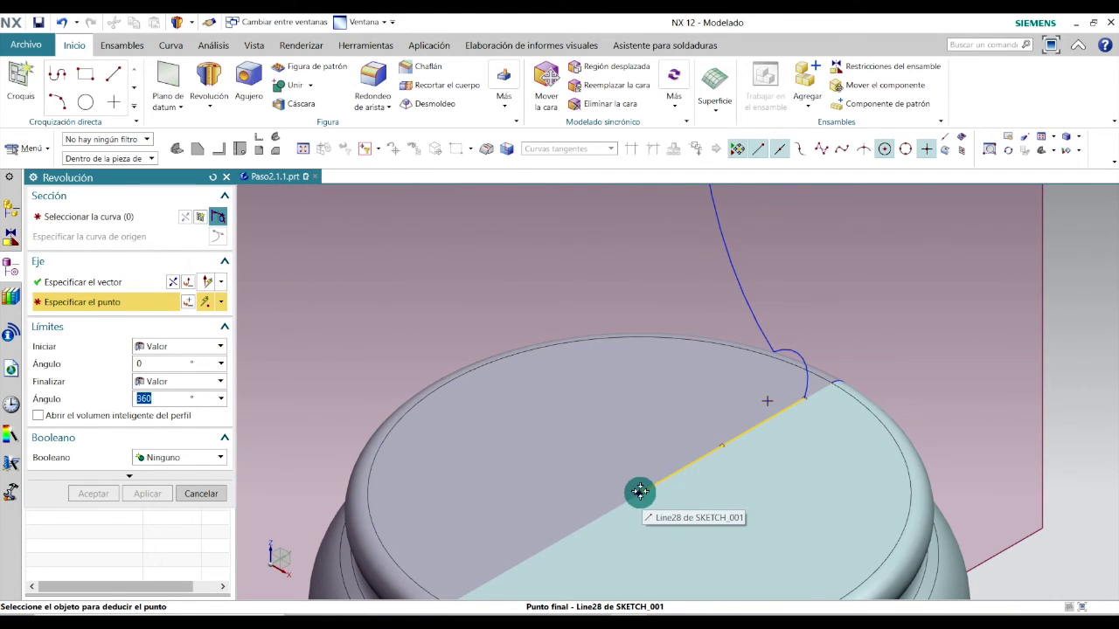
click(638, 493)
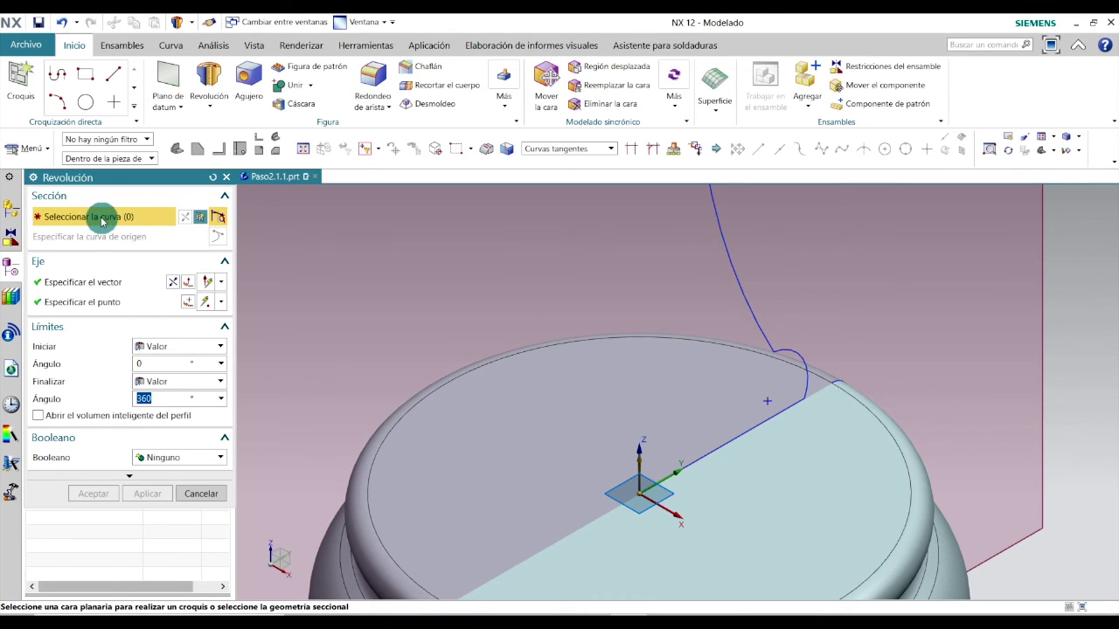
Using the tangent curves rule, select the base line, the 5 mm arc and the body's side curve as the revolve section
click(610, 149)
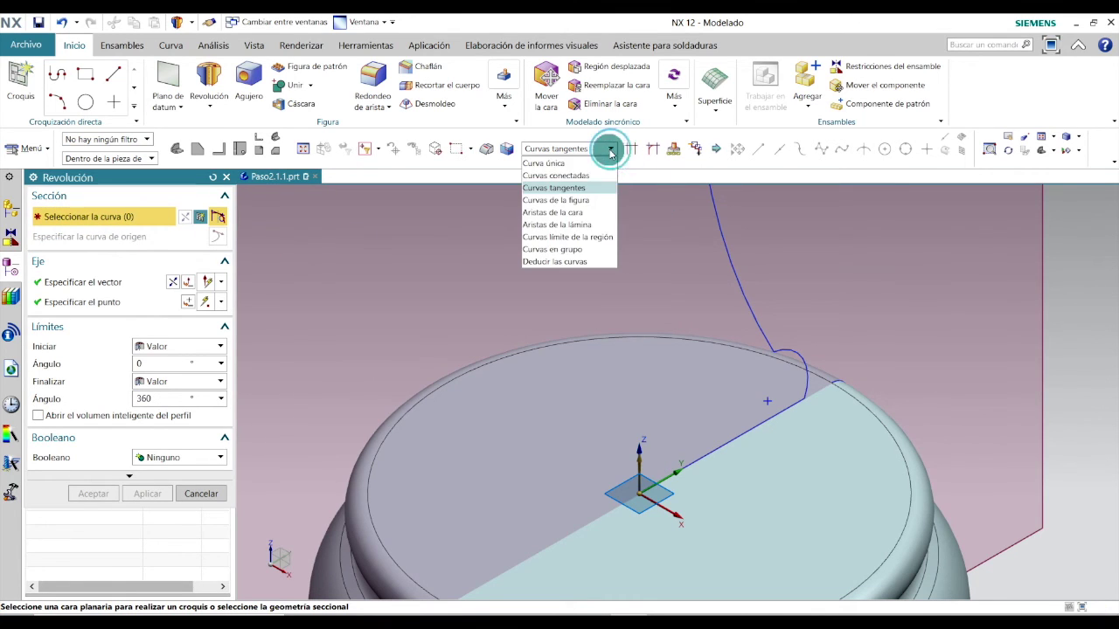
click(559, 189)
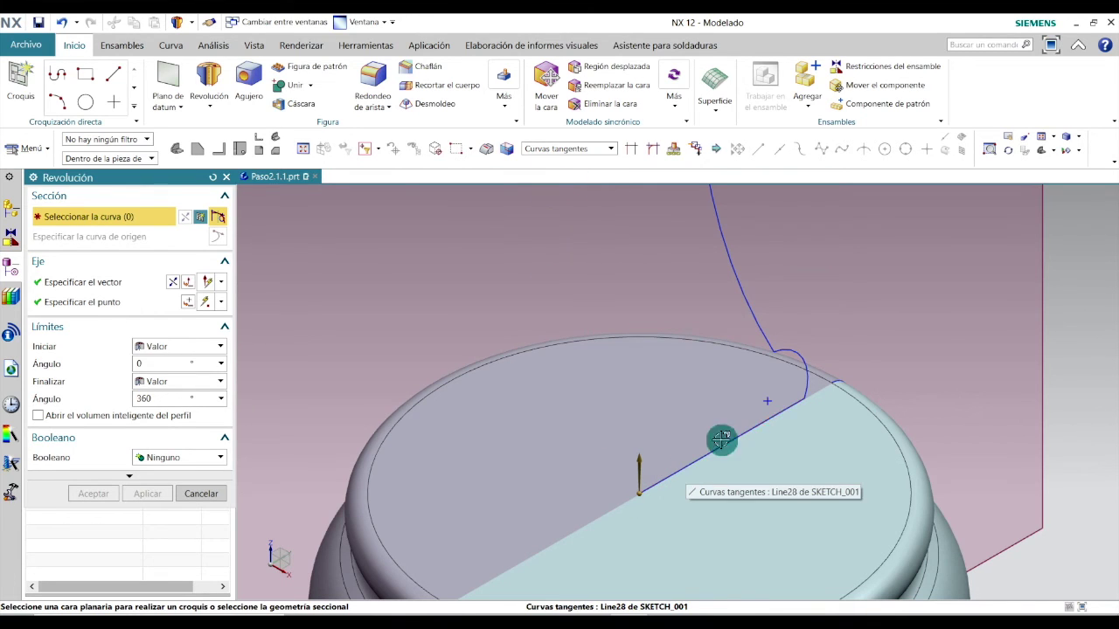
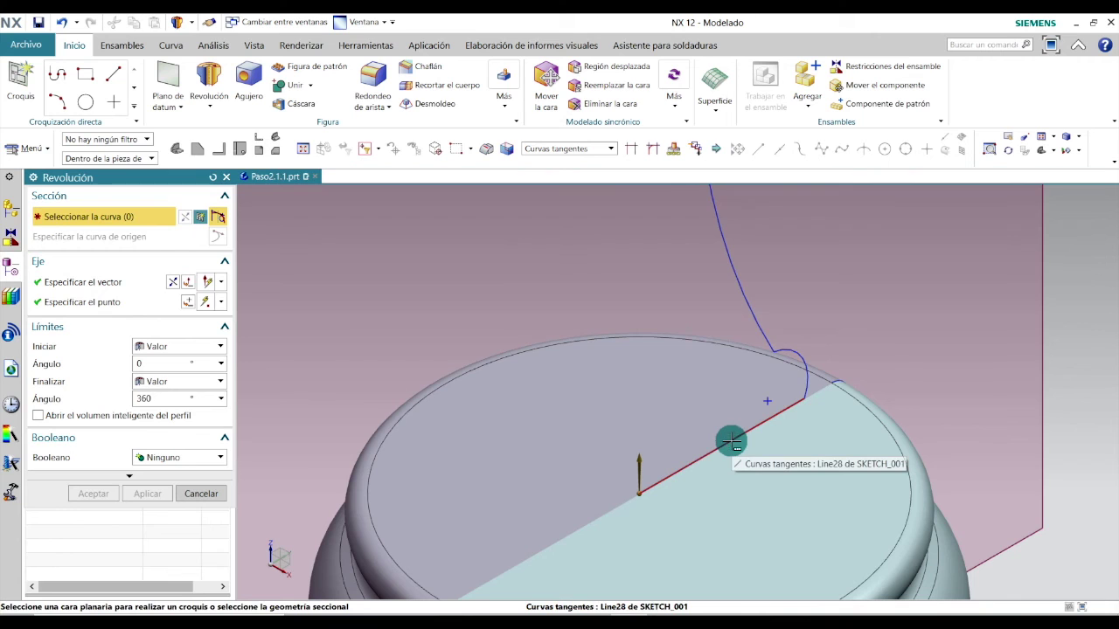
click(732, 443)
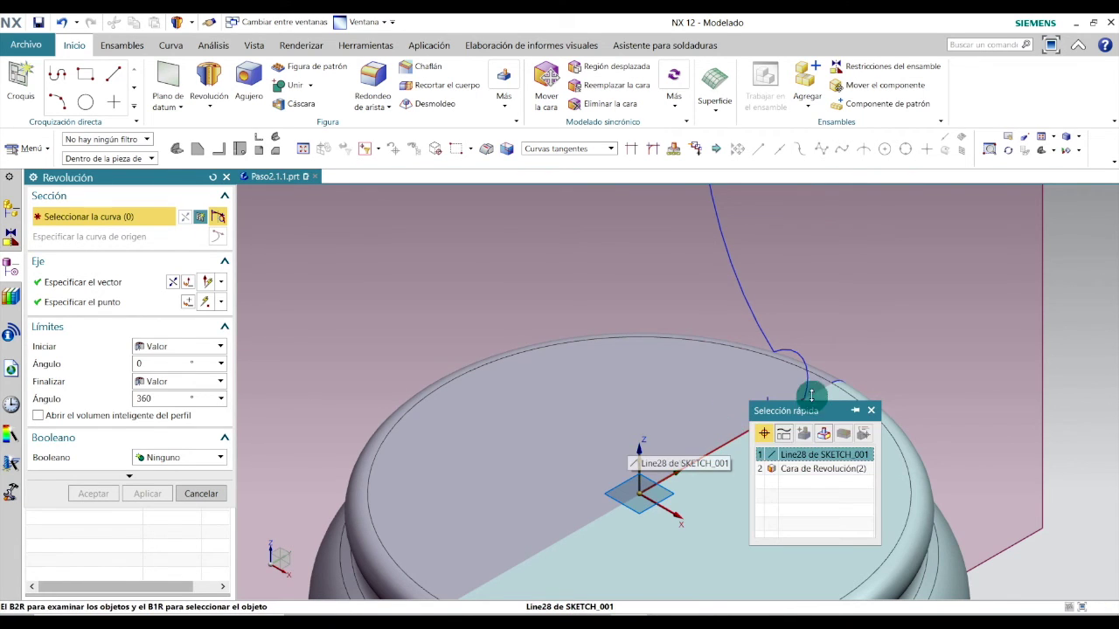
click(724, 440)
click(744, 282)
click(738, 288)
Add the collar's tangent curves and the short slanted line above them to the revolve section
scroll(662, 405, down, 3)
scroll(716, 235, down, 3)
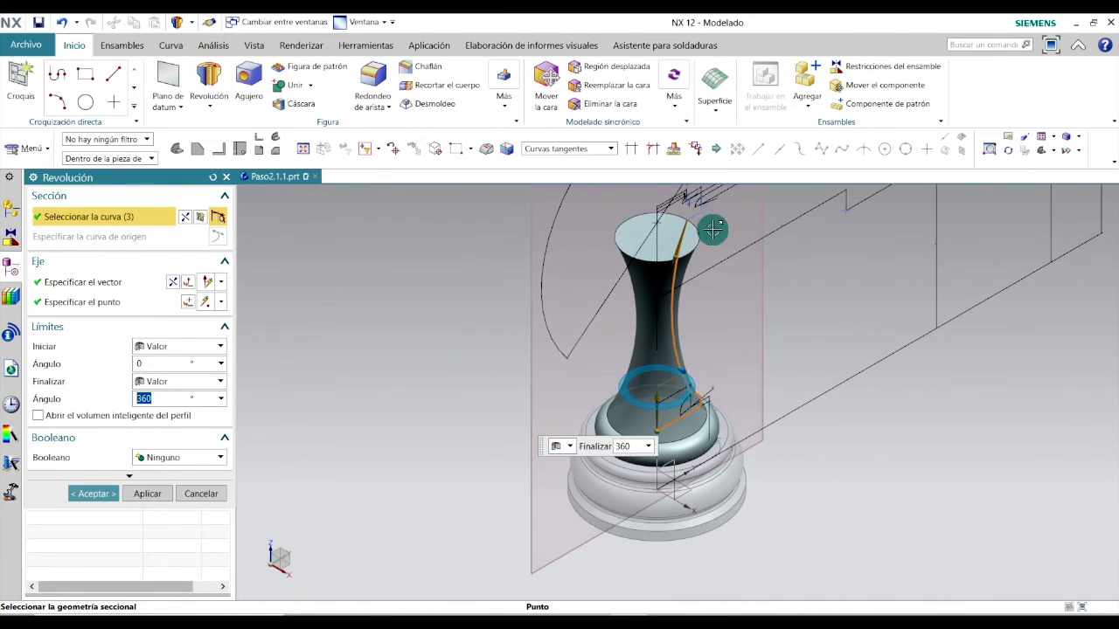
scroll(664, 252, up, 6)
scroll(662, 258, up, 3)
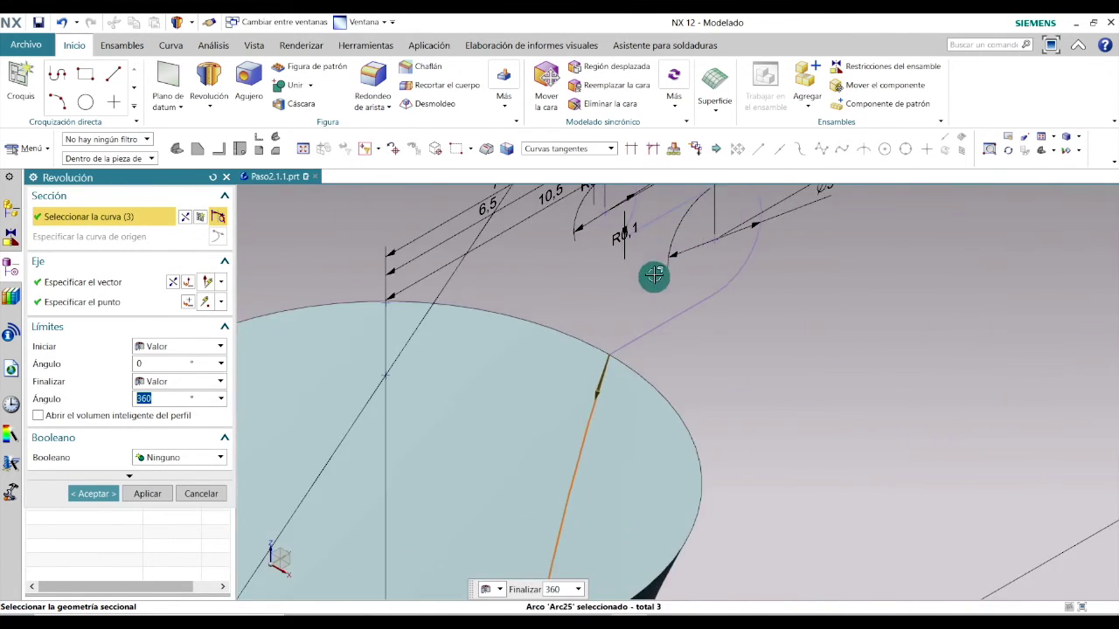
click(644, 329)
scroll(756, 216, down, 3)
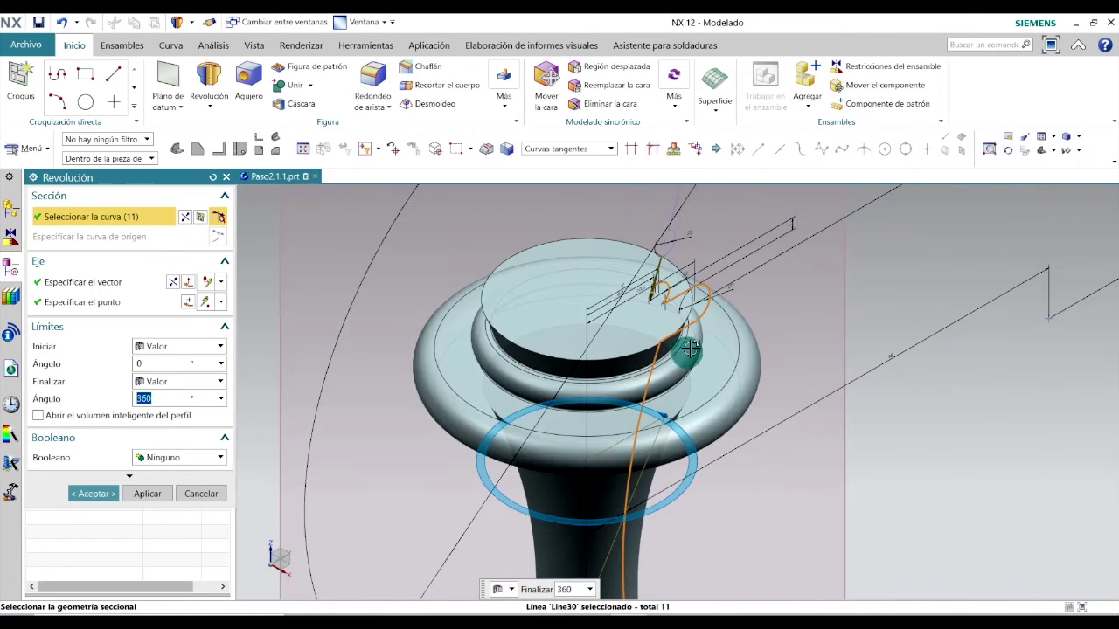
scroll(691, 262, up, 5)
scroll(607, 234, down, 2)
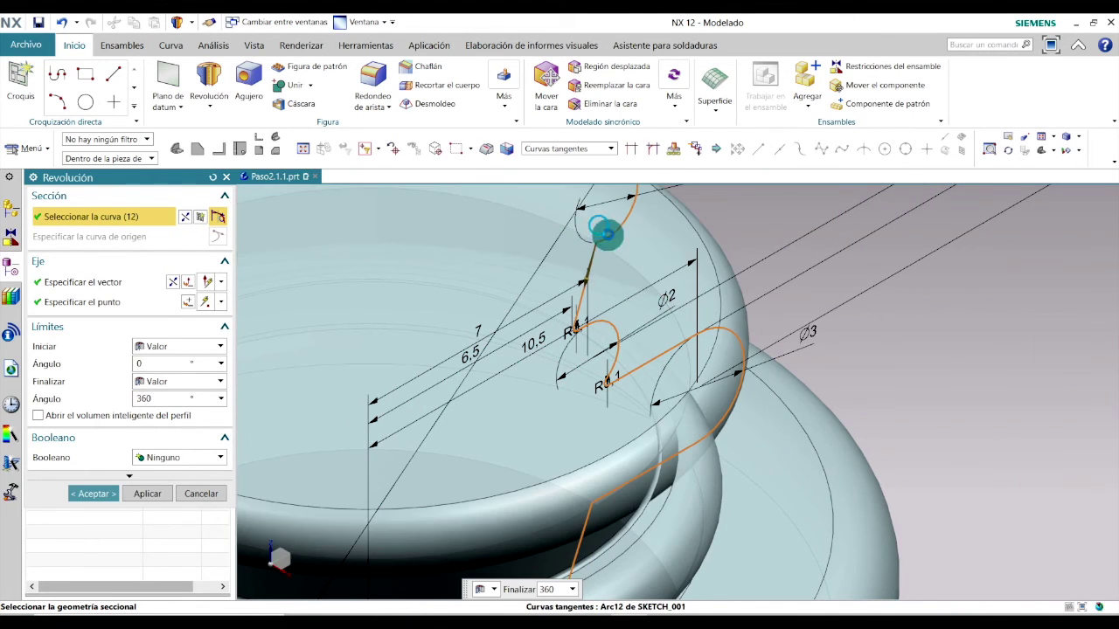
Add the ring arc below the crown and the crown's slanted side with its rounded rim to the section
click(601, 233)
scroll(604, 320, down, 3)
scroll(610, 269, up, 5)
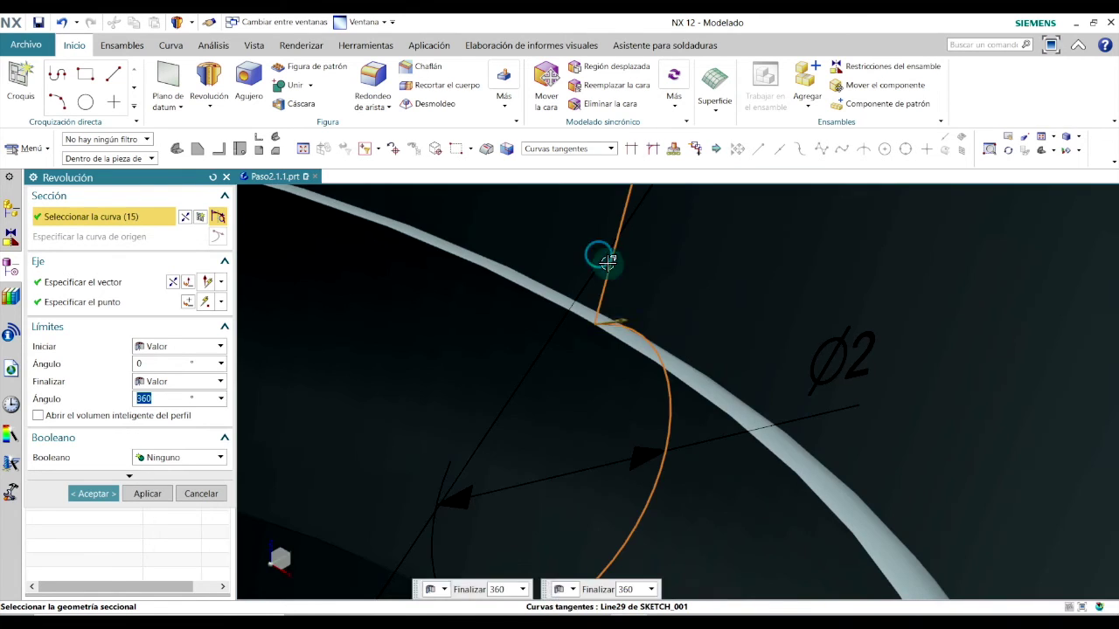
click(583, 380)
scroll(583, 381, down, 3)
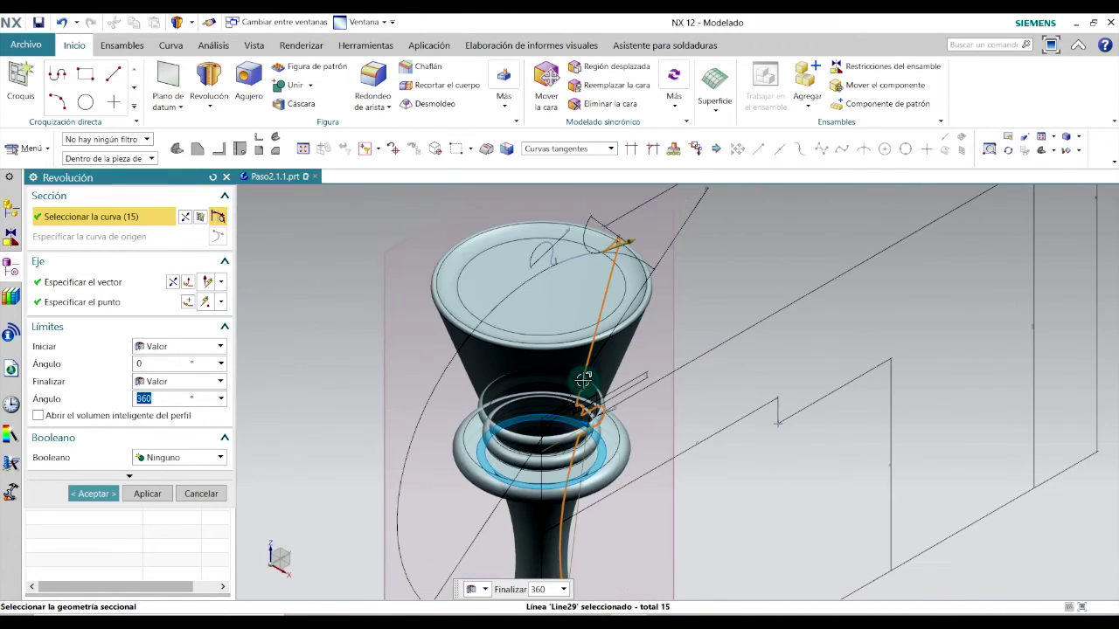
Add the crown's domed top curve and the ball profile to the section, then complete the 360° revolve
scroll(603, 250, up, 5)
click(497, 374)
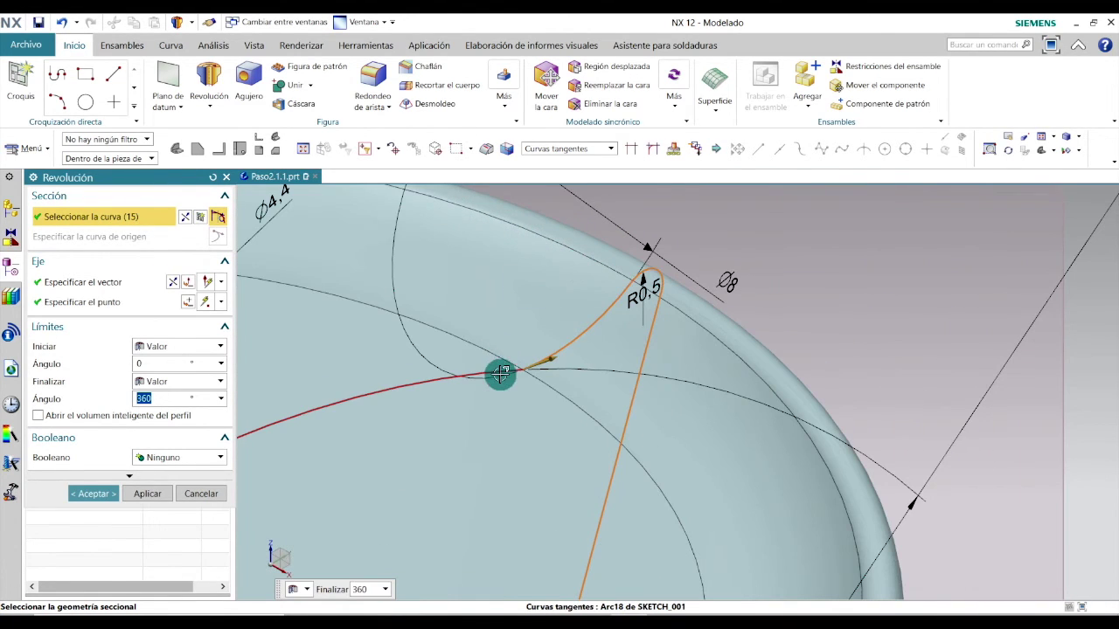
scroll(498, 371, down, 4)
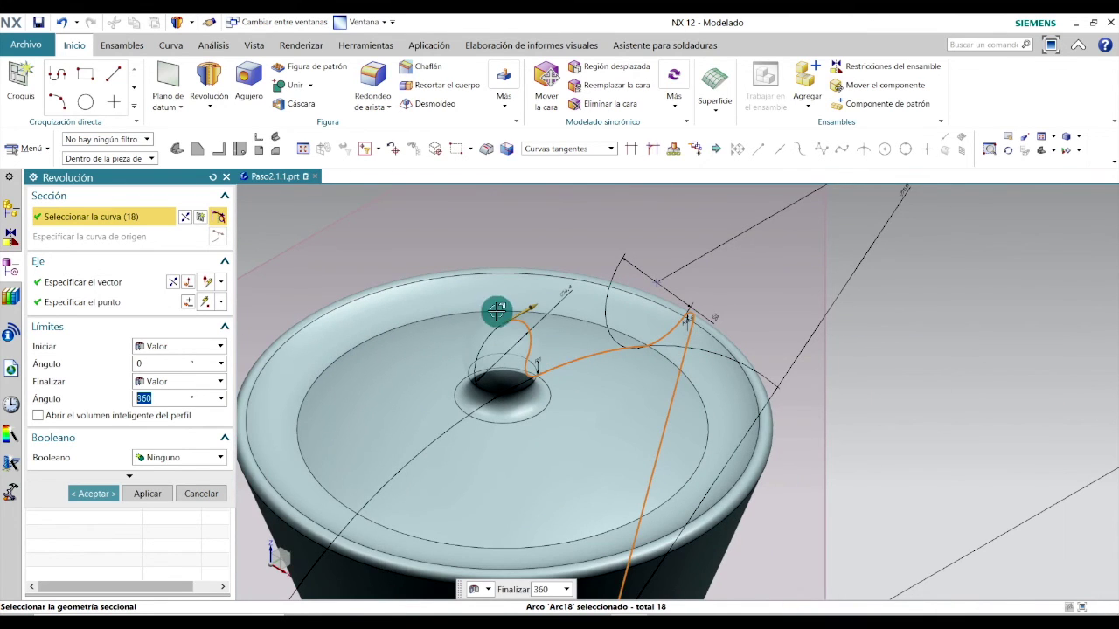
scroll(517, 297, down, 4)
scroll(524, 307, up, 5)
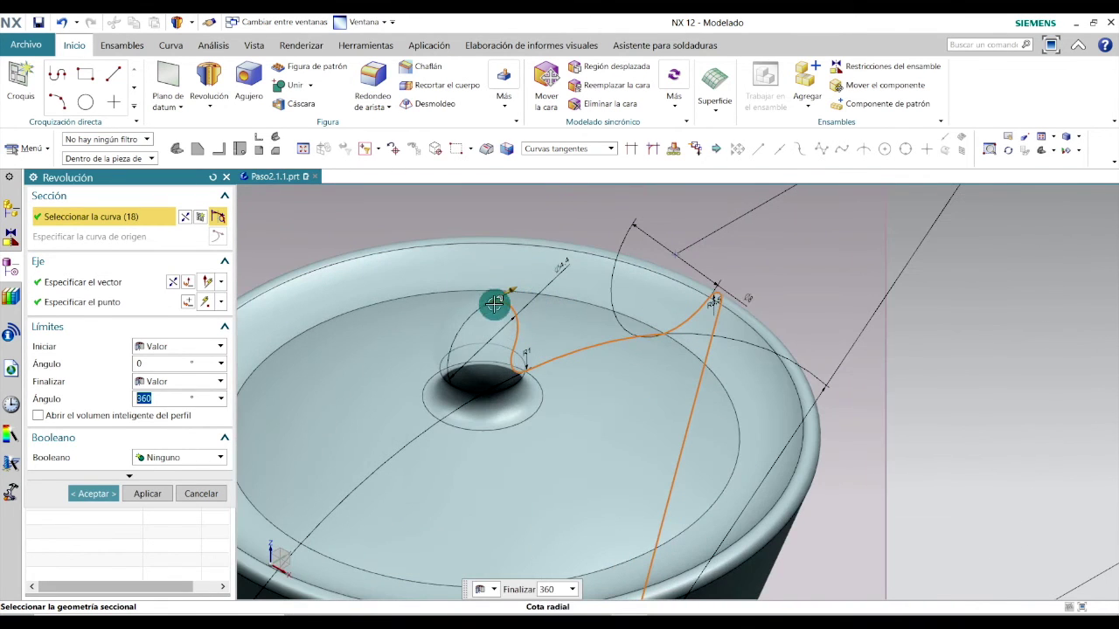
click(93, 494)
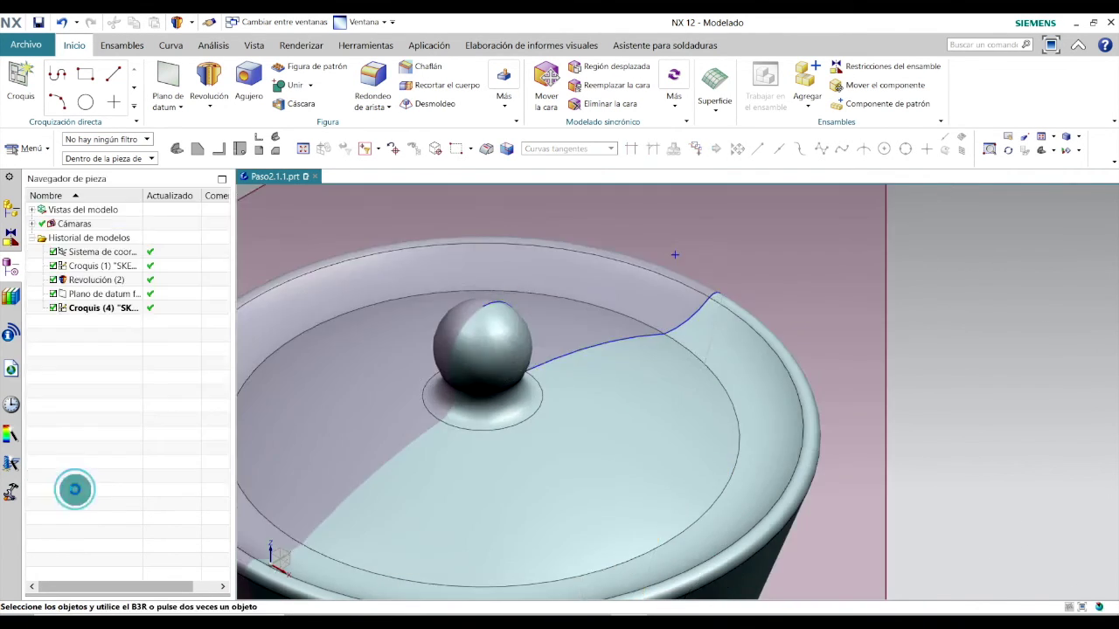
Switch to the PDF drawing to read the crown's top view with its five cutout circles, then return to the NX model
click(403, 144)
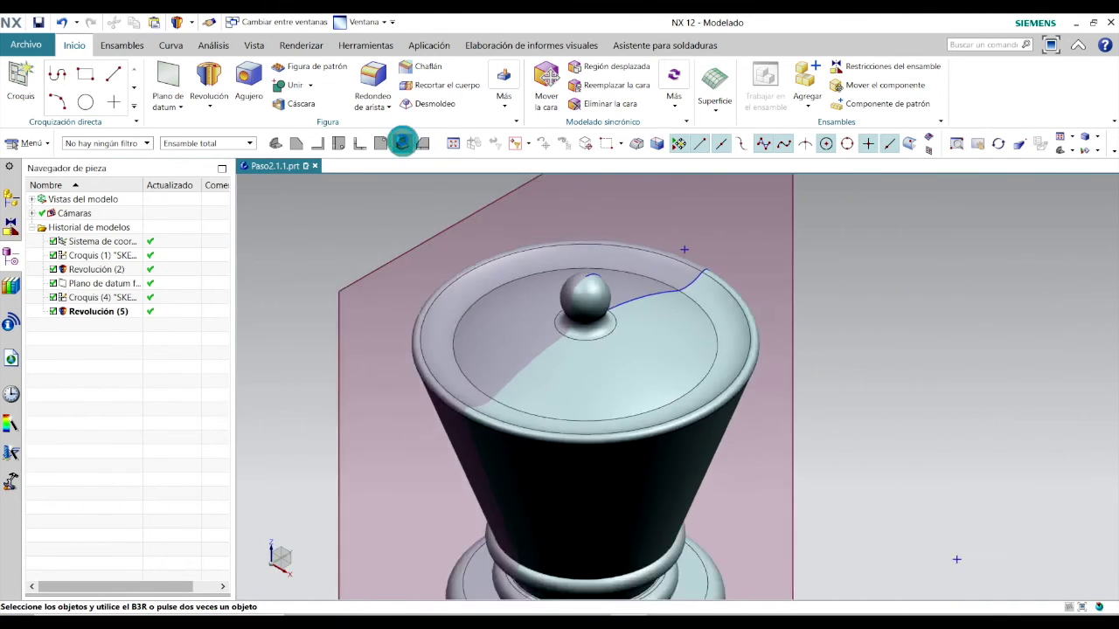
click(706, 264)
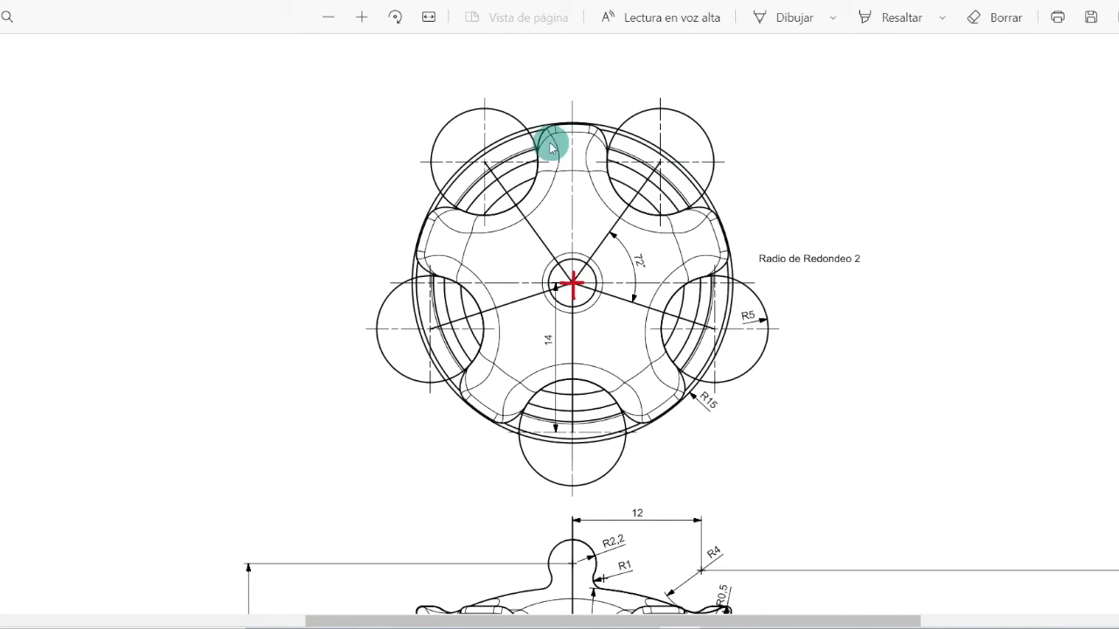
key(alt+Tab)
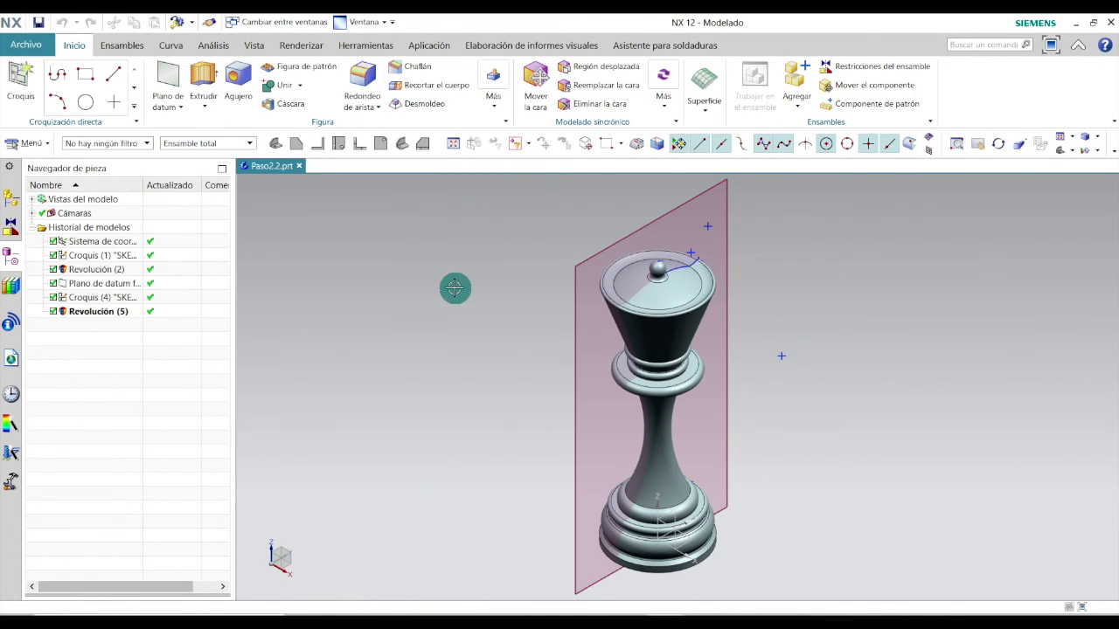
Hide both profile sketches and the fixed datum plane so that only the queen's solid bodies are displayed
click(93, 257)
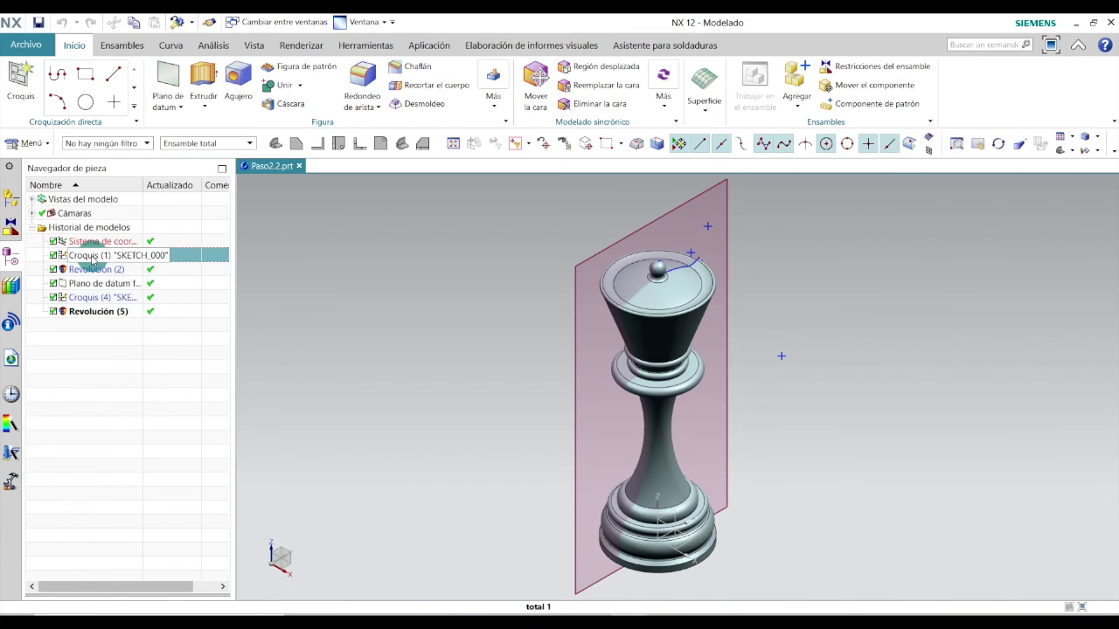
right_click(92, 257)
click(168, 25)
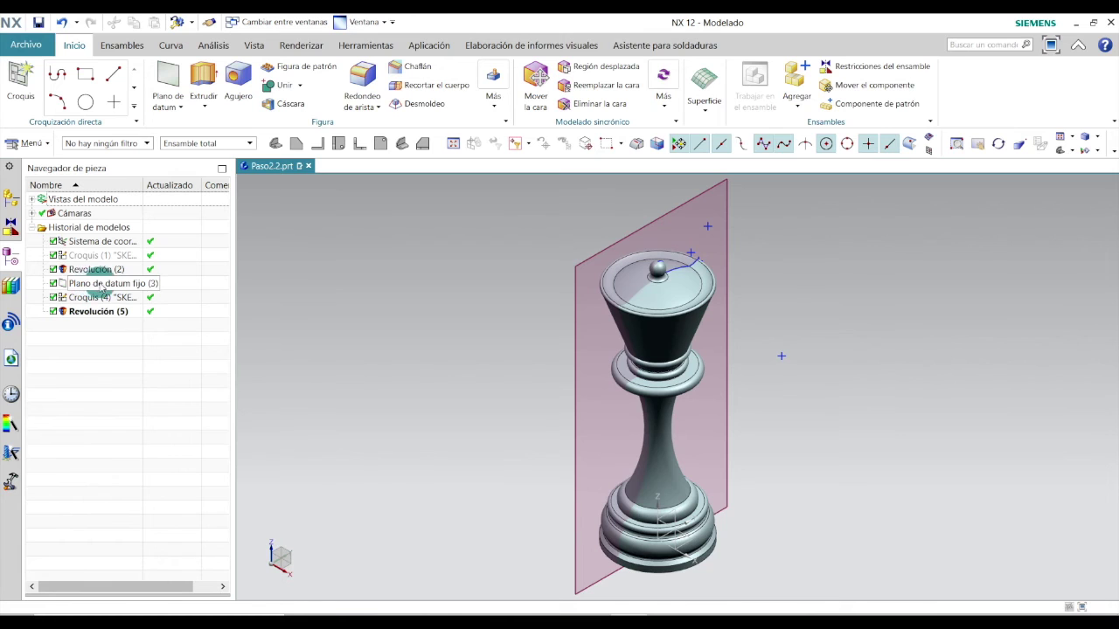
click(115, 285)
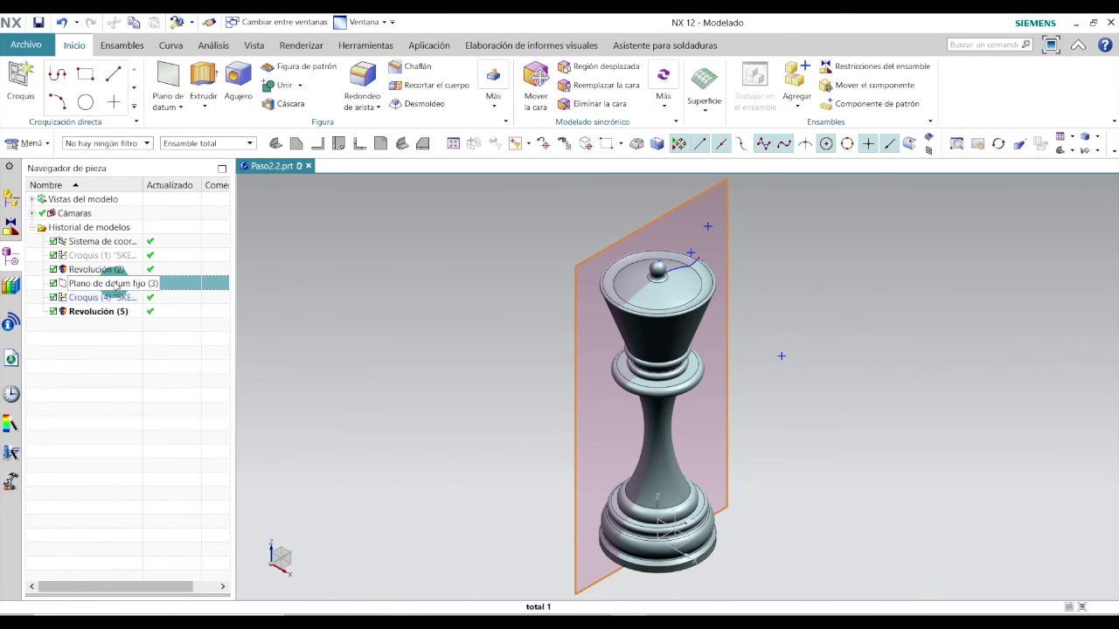
right_click(115, 285)
click(153, 25)
click(415, 452)
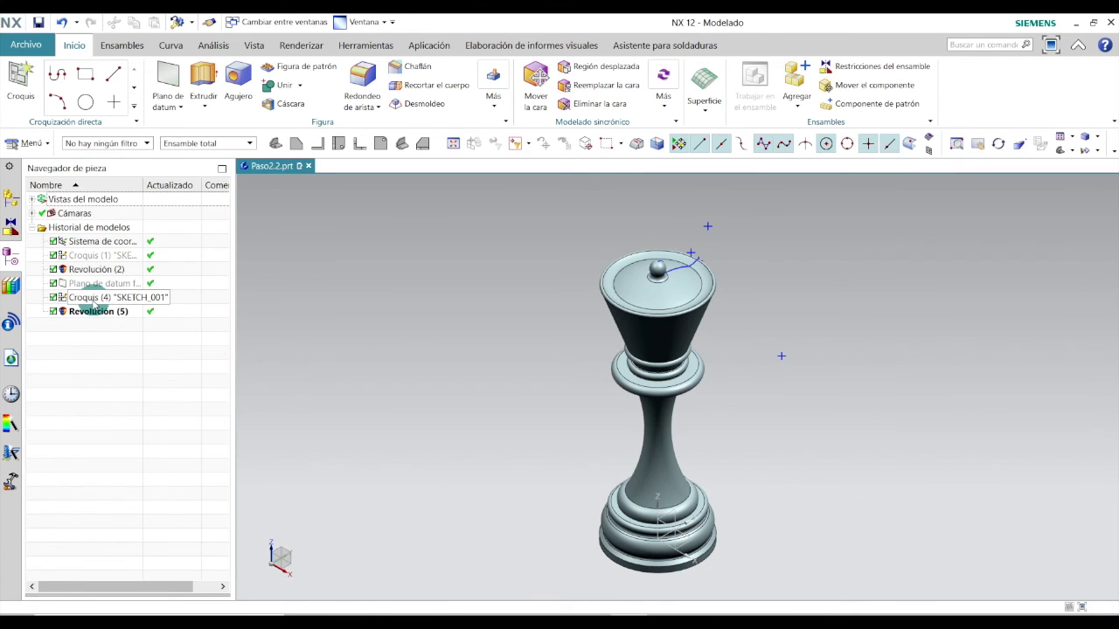
click(92, 299)
right_click(92, 299)
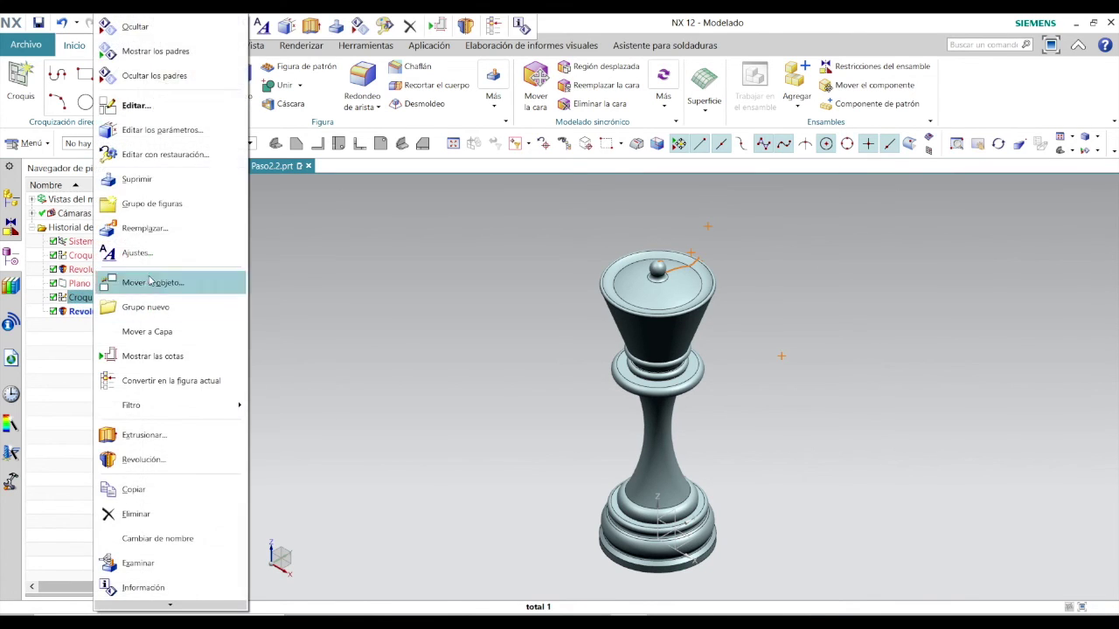
click(162, 24)
click(735, 399)
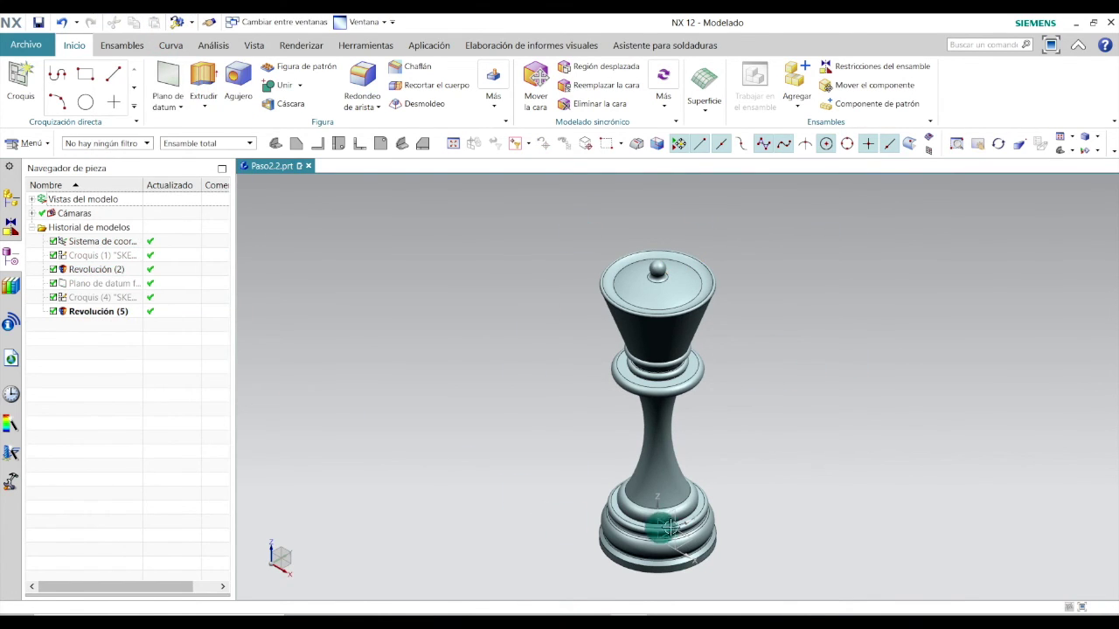
Define a new datum plane parallel to XC-YC at a distance of 85 mm
scroll(487, 487, up, 1)
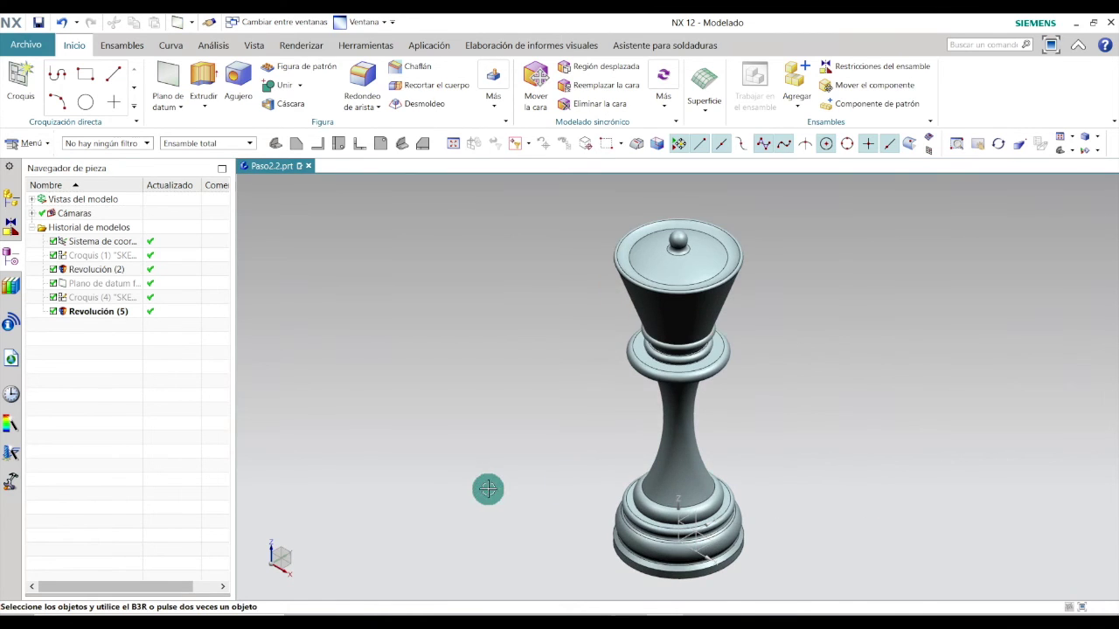
click(173, 93)
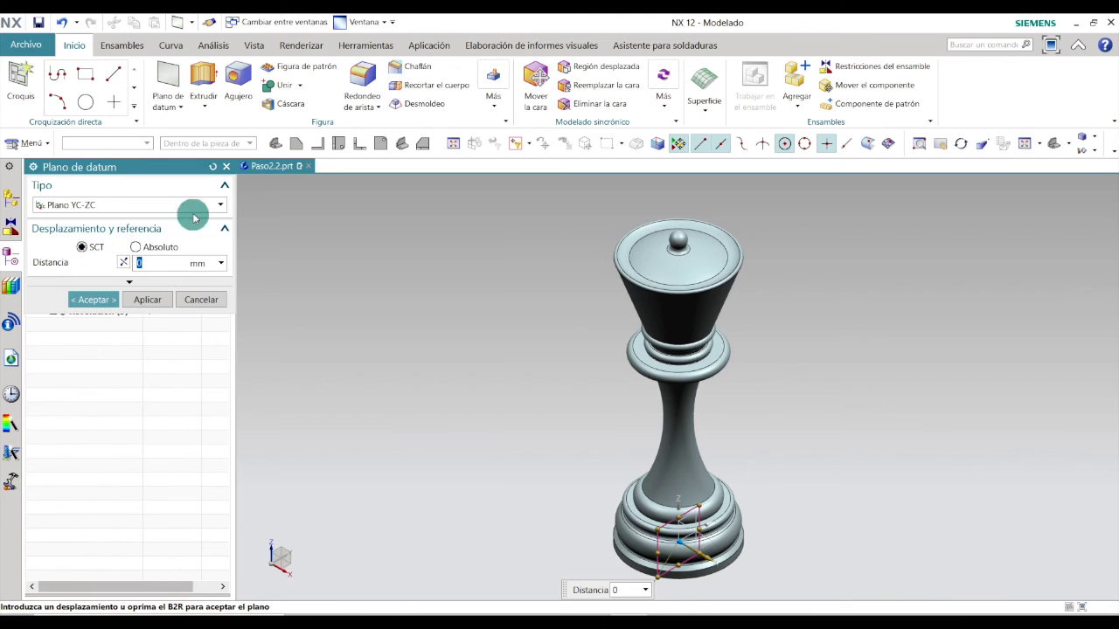
click(220, 205)
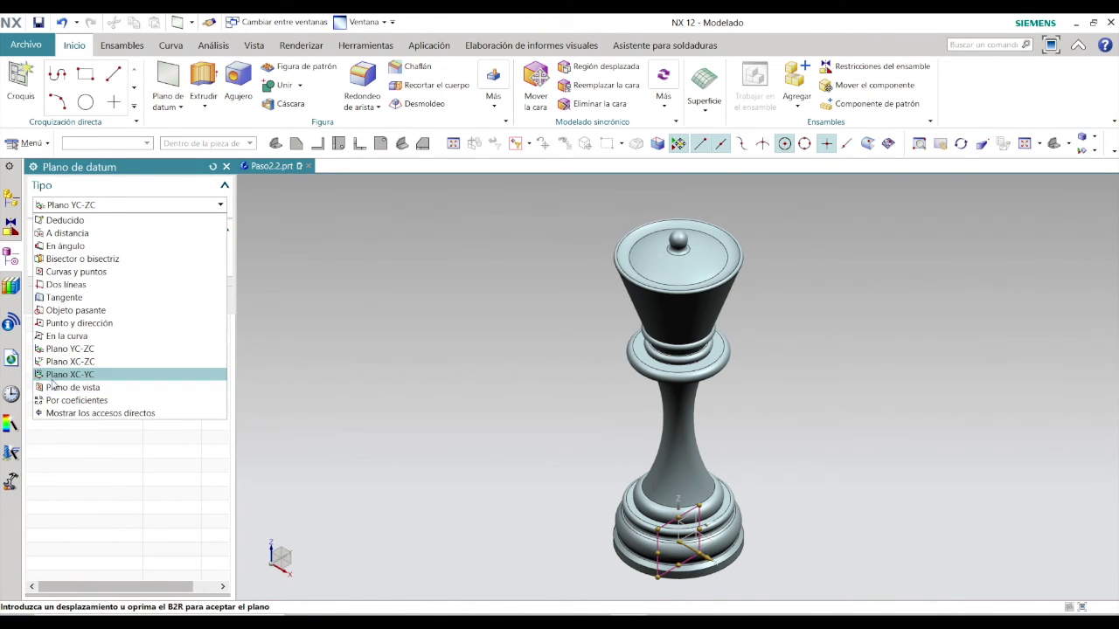
click(75, 376)
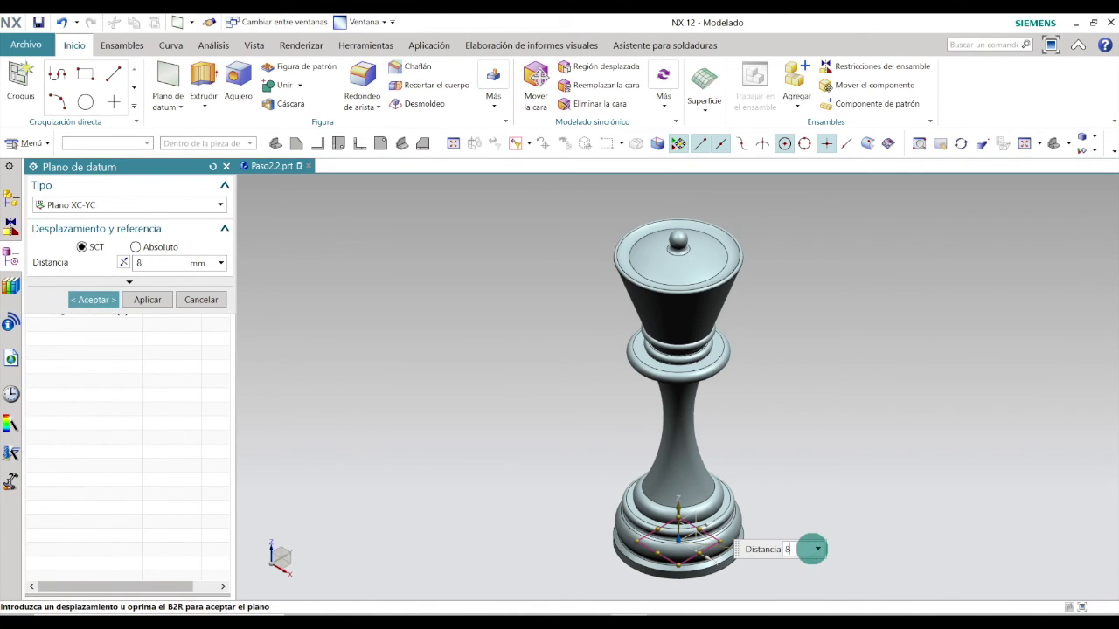
key(Return)
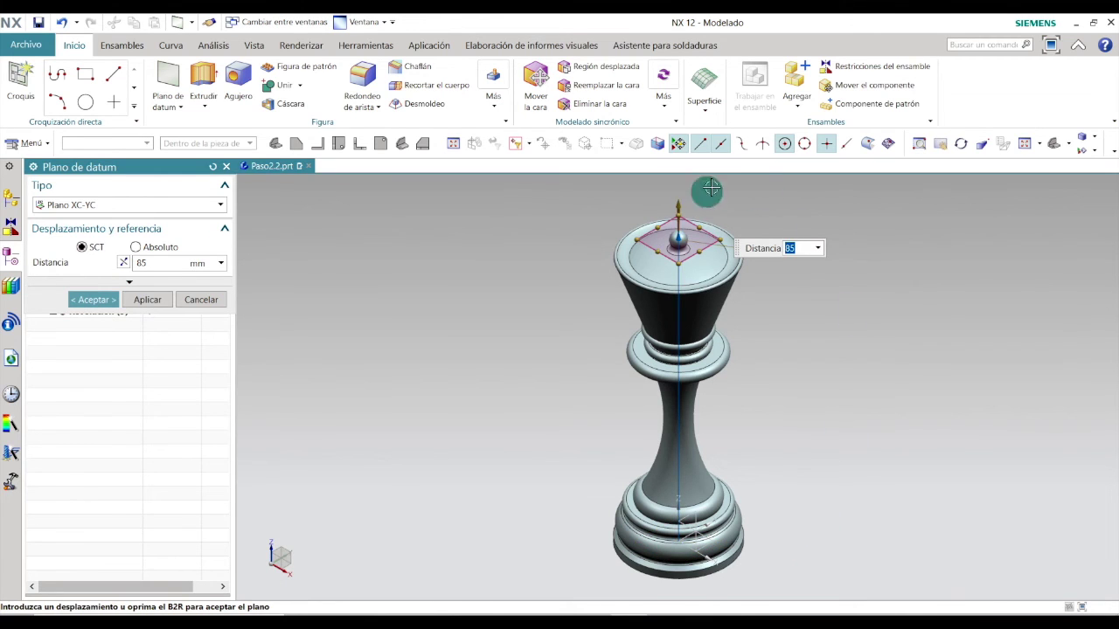
Enlarge the datum plane around the crown to about 62 by 61 mm and create it
click(630, 238)
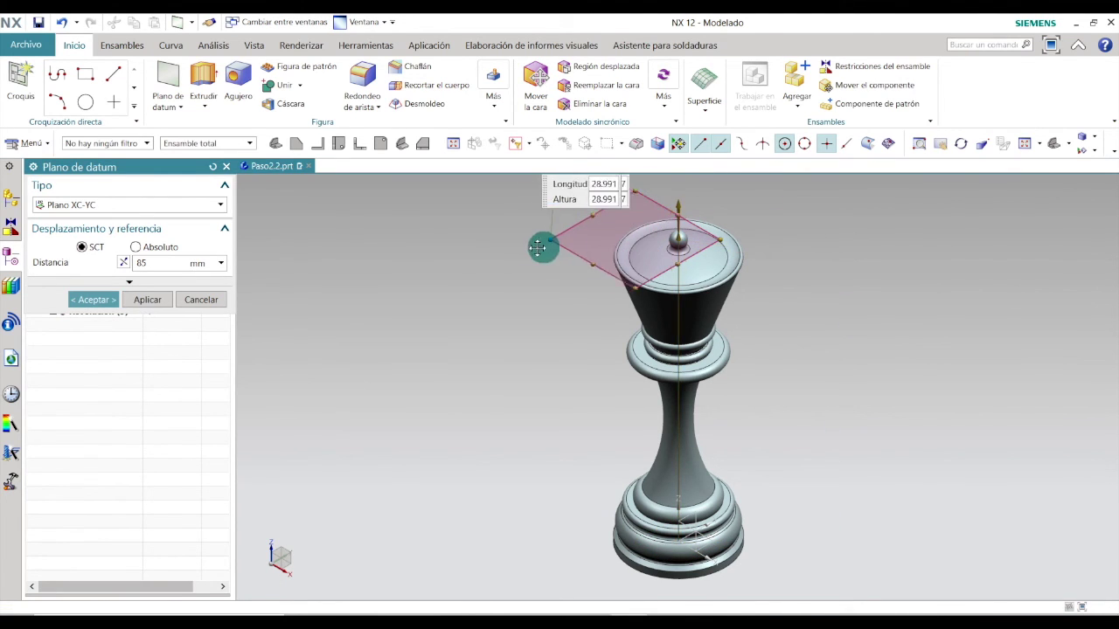
drag(722, 238, 833, 242)
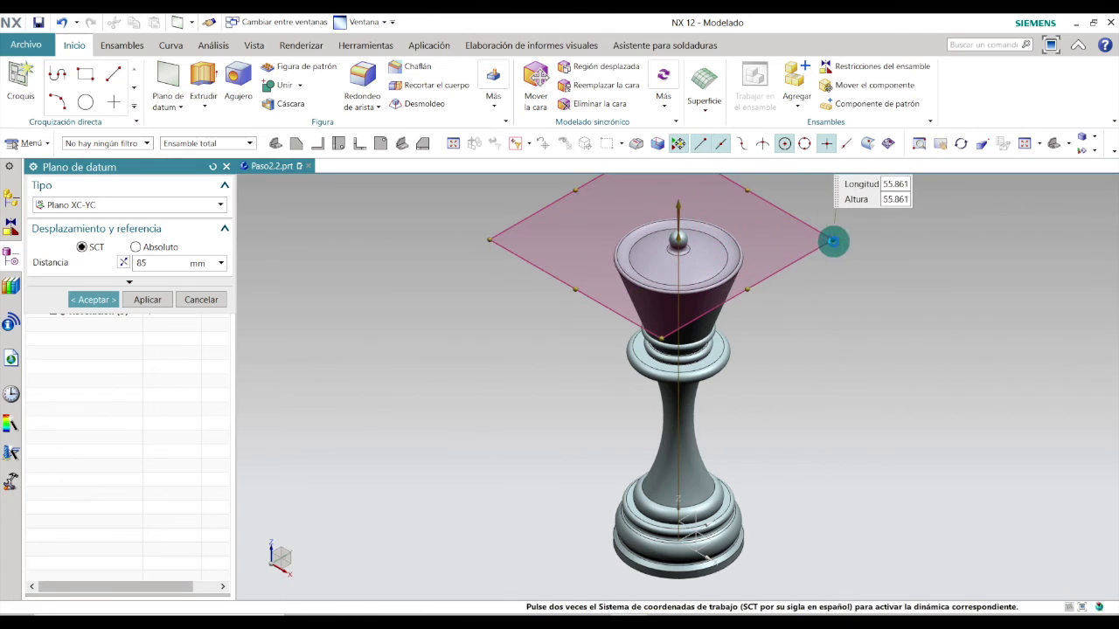
drag(746, 288, 699, 306)
drag(593, 295, 571, 302)
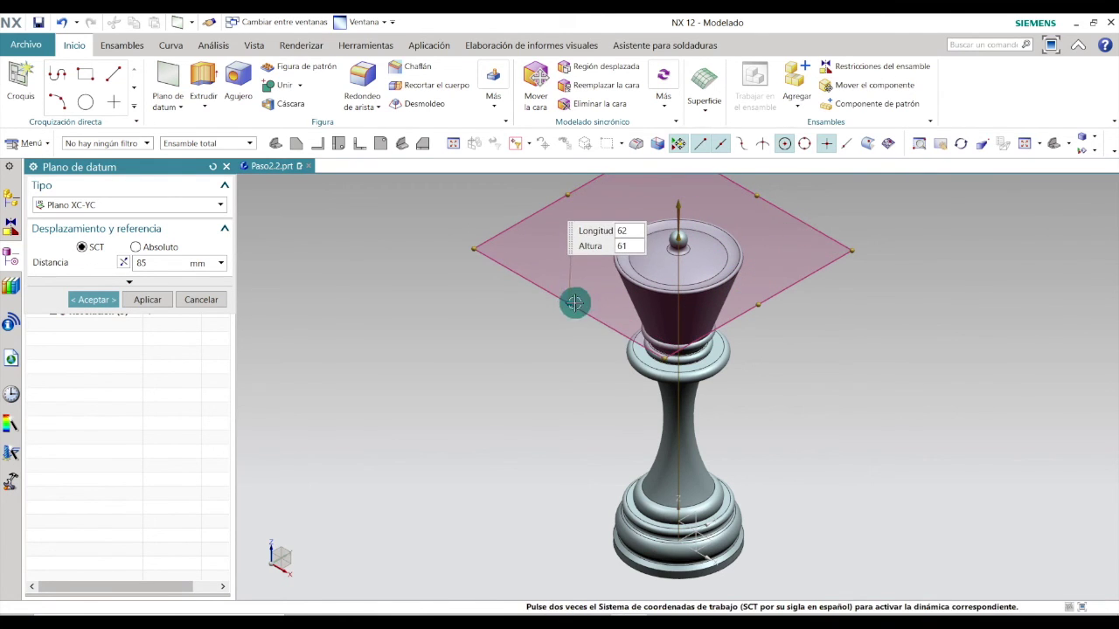
click(92, 300)
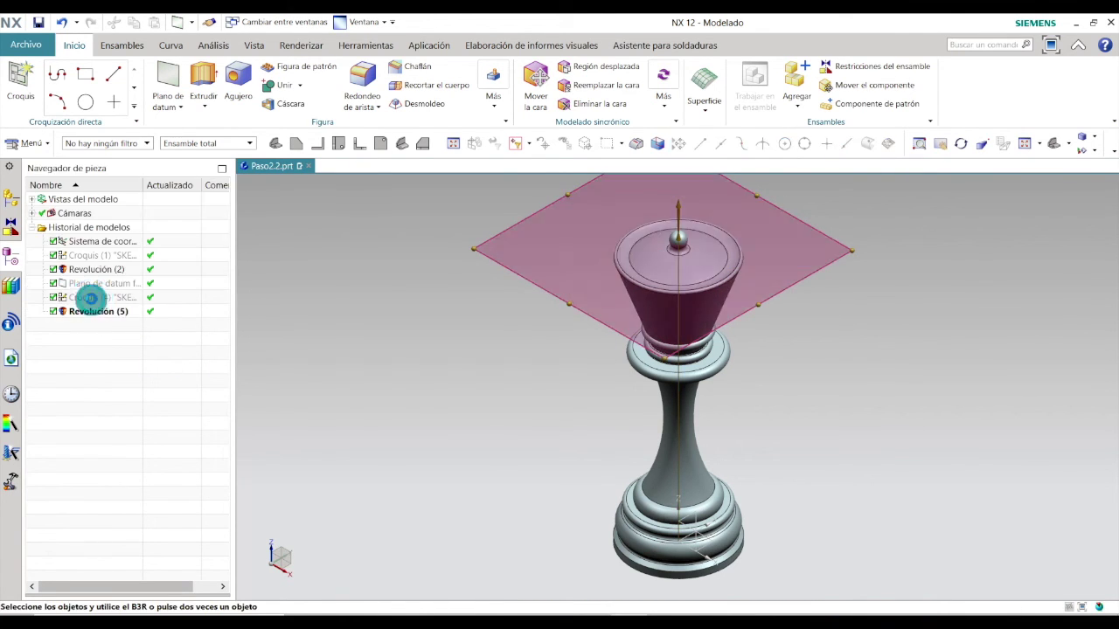
Start a new sketch on the datum plane 85 mm above the base
click(20, 75)
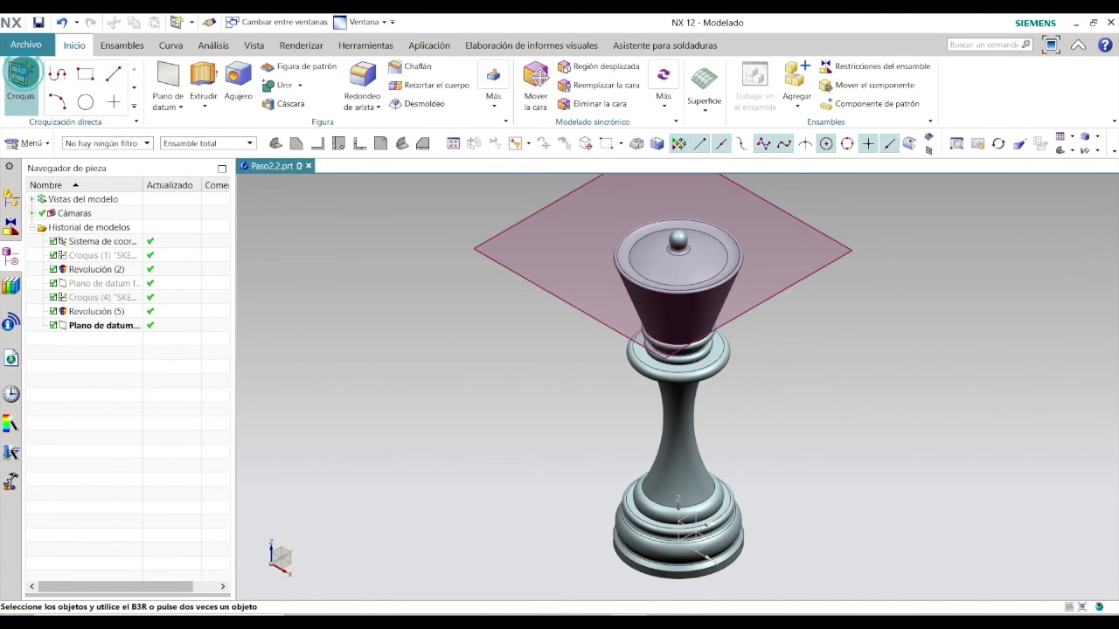
click(504, 230)
click(154, 331)
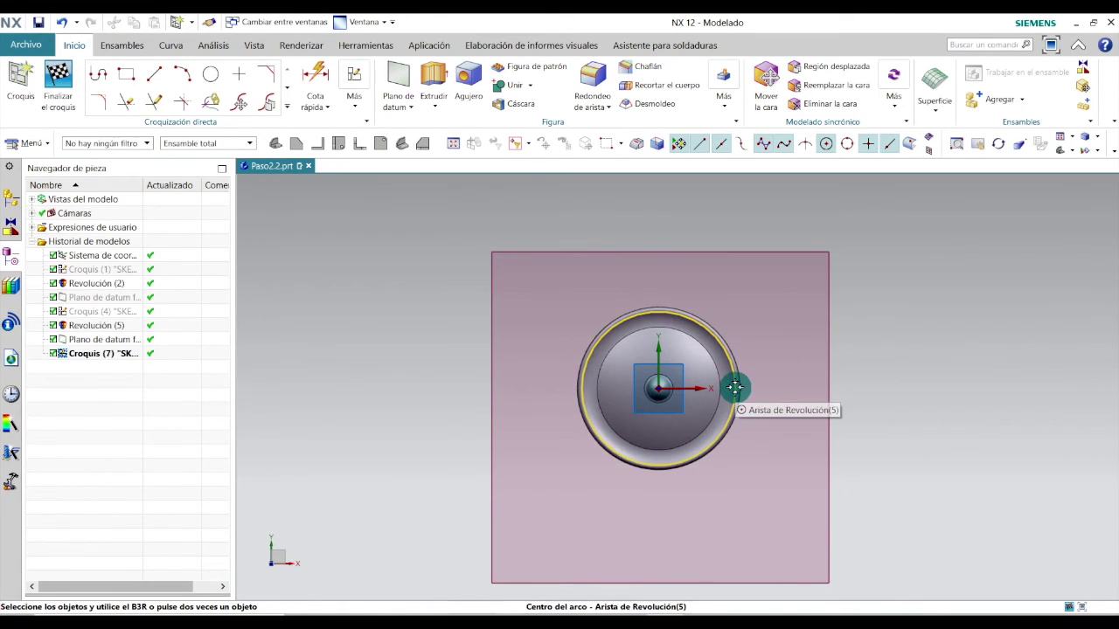
Sketch a horizontal line about 19.7 mm long along X from the crown's center past its rim
click(154, 75)
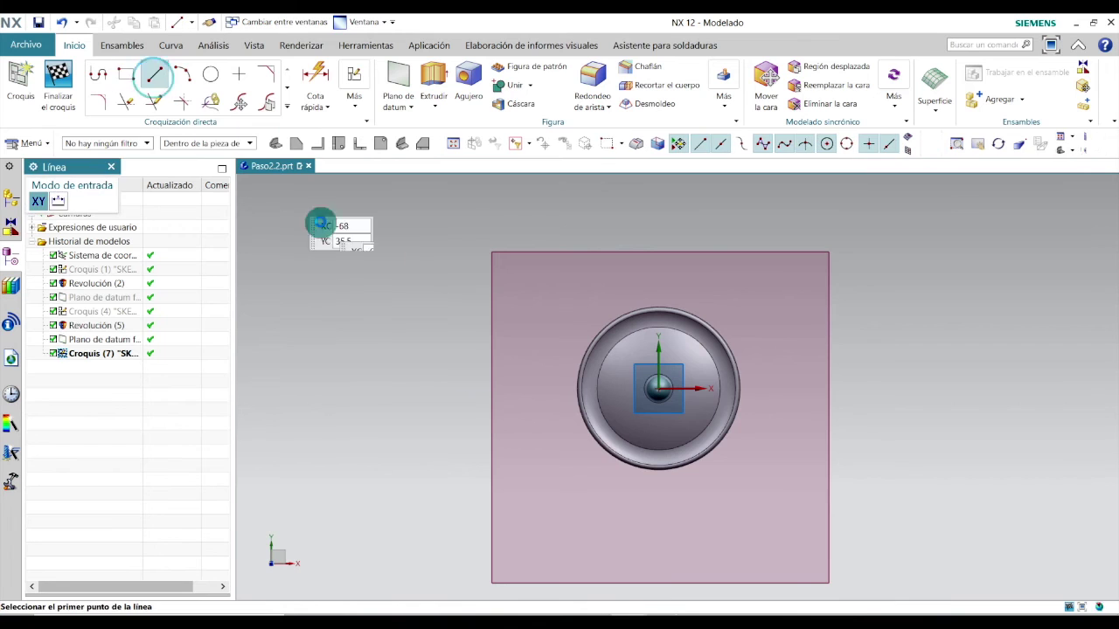
click(658, 388)
scroll(787, 383, up, 5)
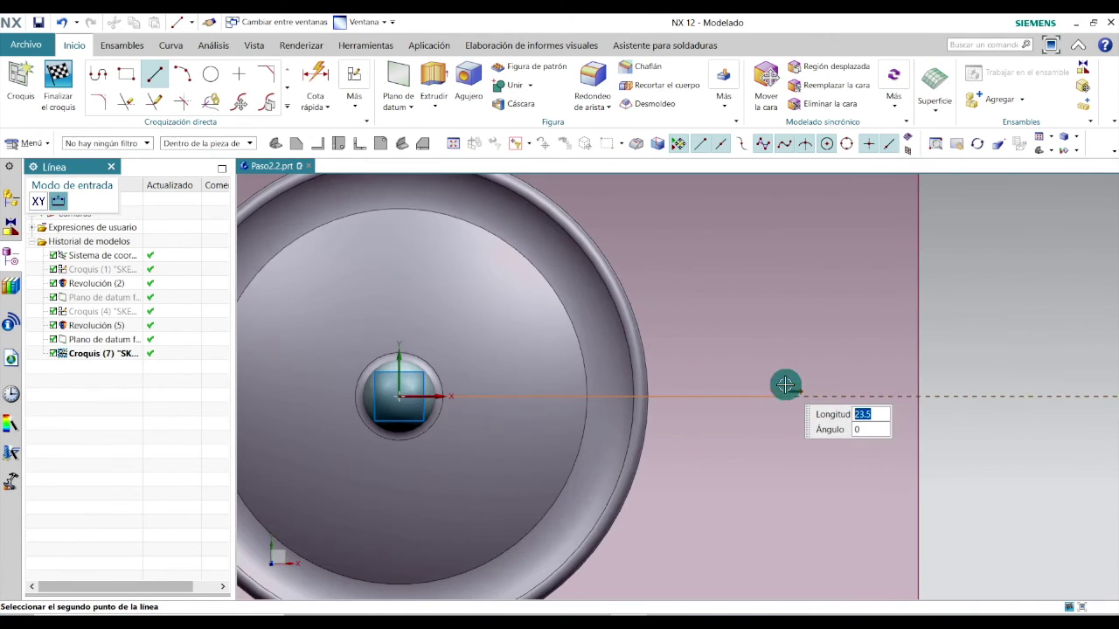
click(726, 397)
scroll(726, 398, down, 1)
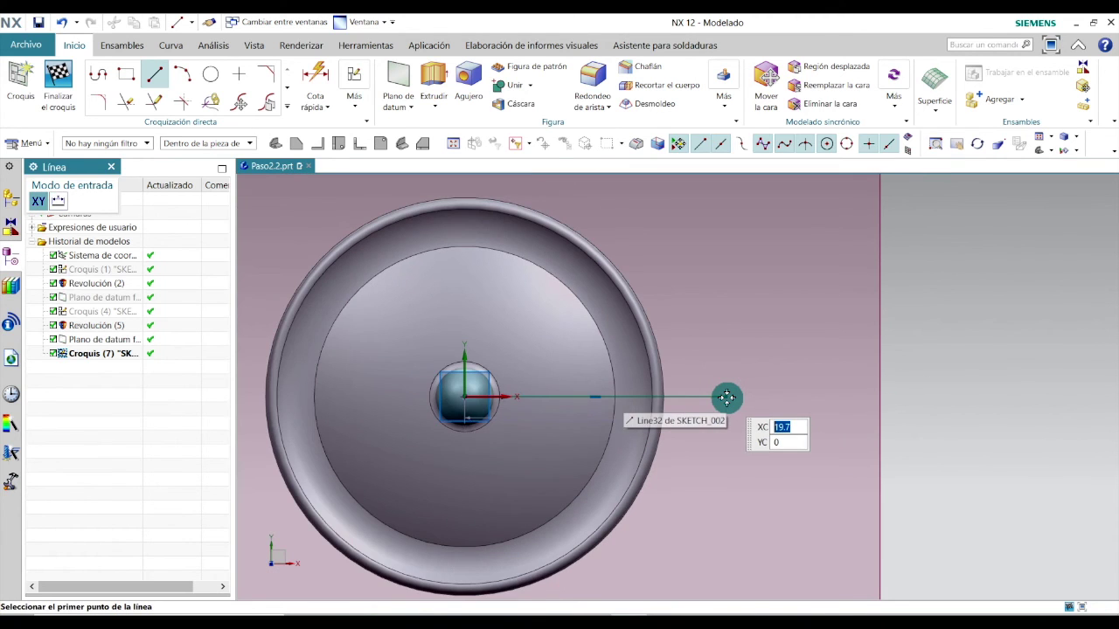
key(Escape)
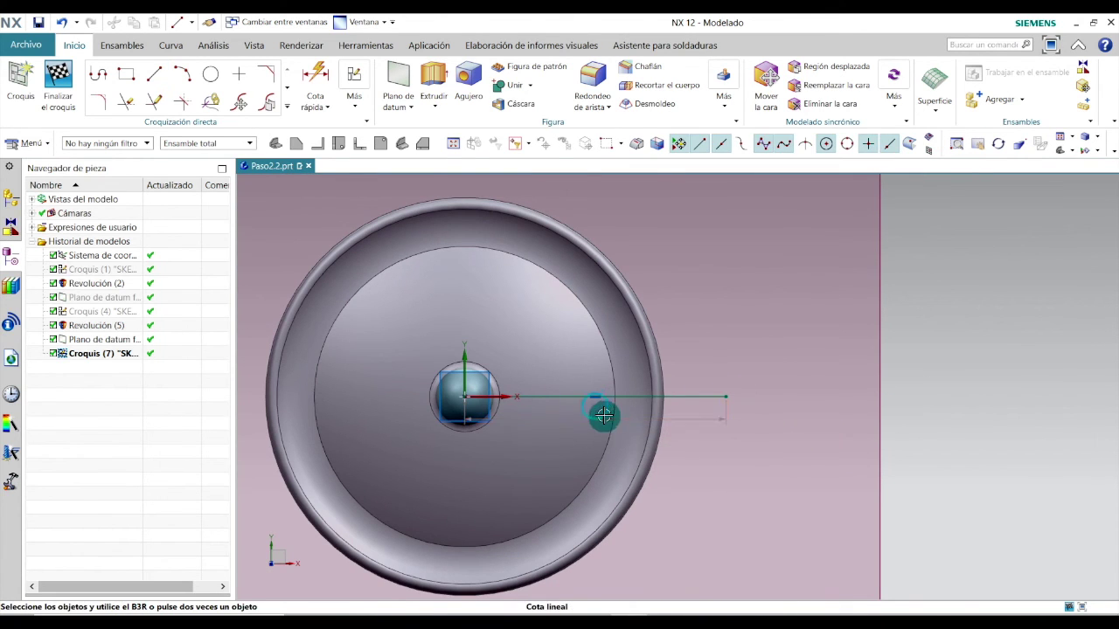
Set the length of the horizontal line from the crown's center to 14 mm
drag(597, 434, 596, 430)
double_click(595, 426)
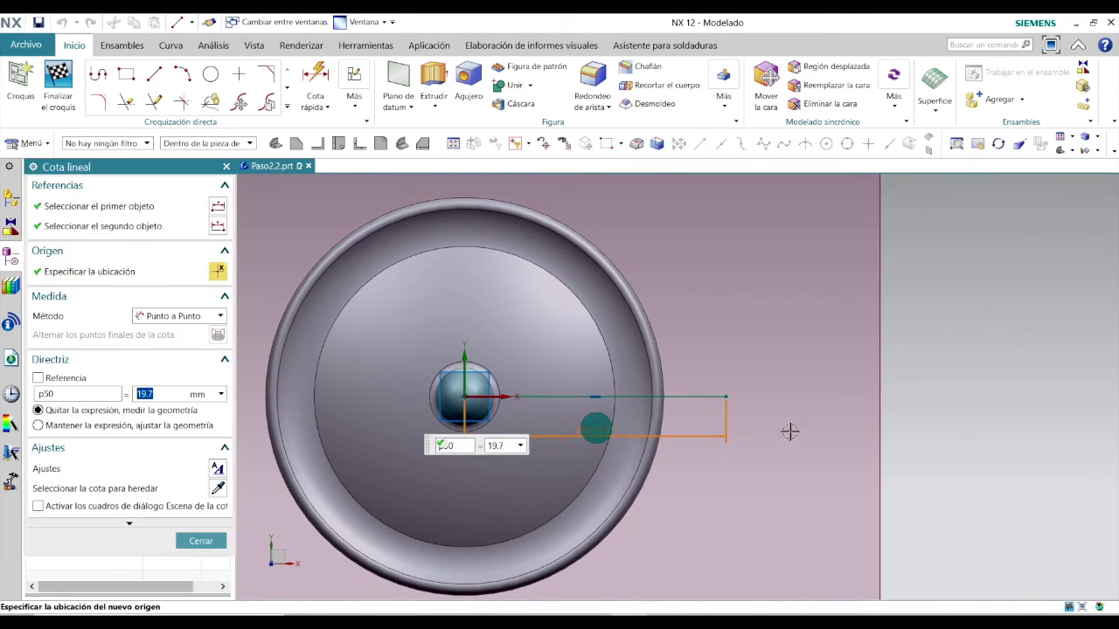
text(14)
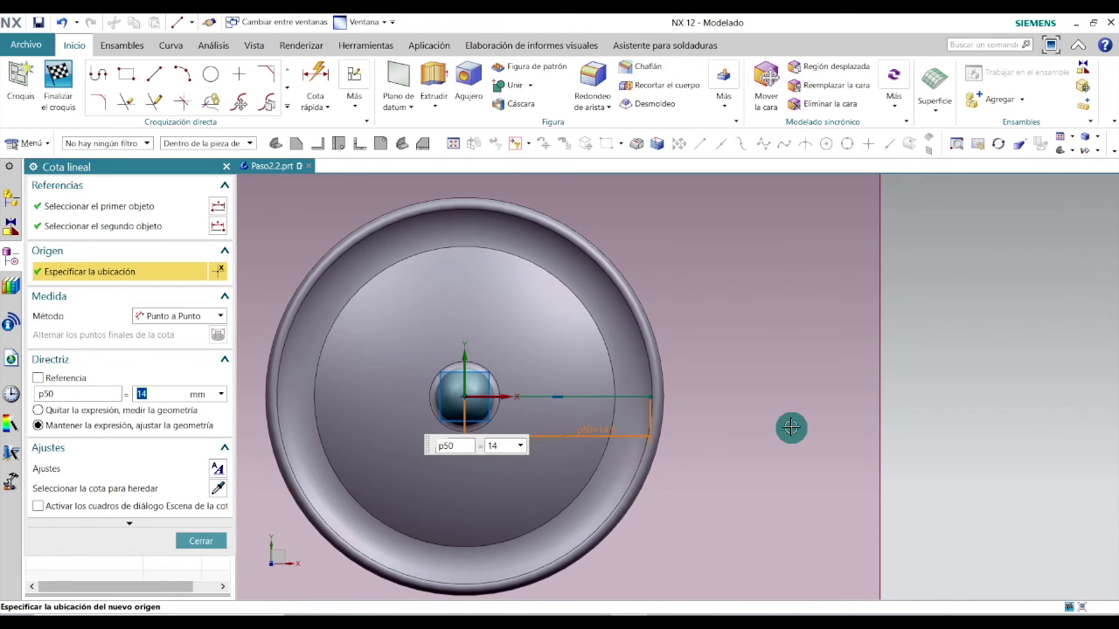
click(200, 541)
Sketch a line about 16.7 mm long at about 46° from the crown's center past the upper-right rim
scroll(464, 298, down, 3)
click(154, 77)
scroll(463, 364, up, 2)
click(464, 363)
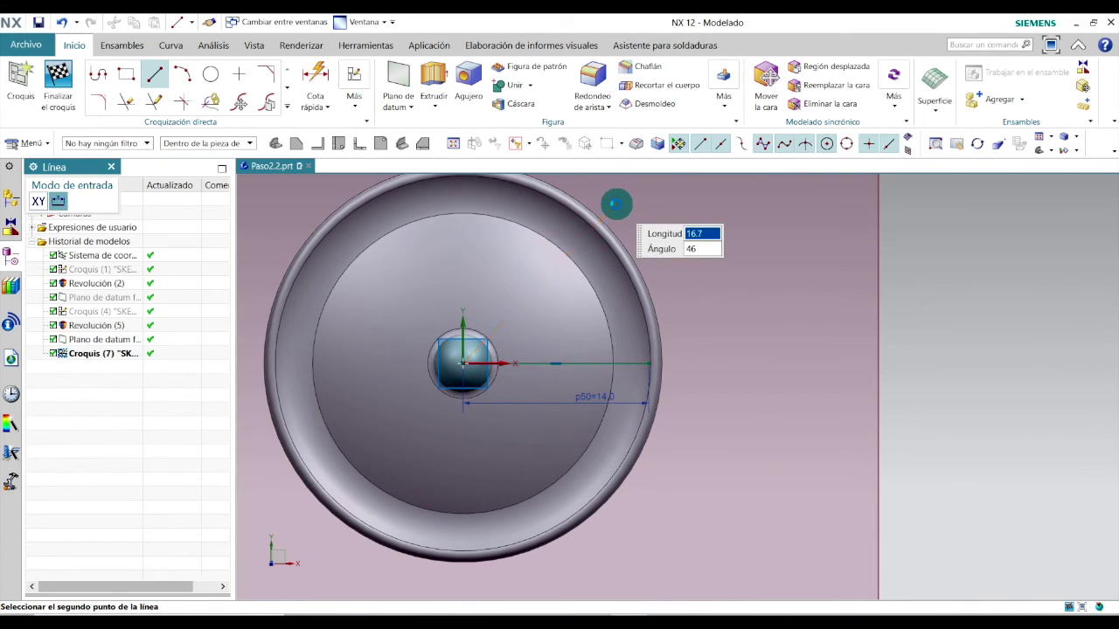
click(617, 206)
middle_click(616, 205)
Sketch two lines, each about 18 mm long, from the crown's center past the upper-left and lower-left rim
click(153, 77)
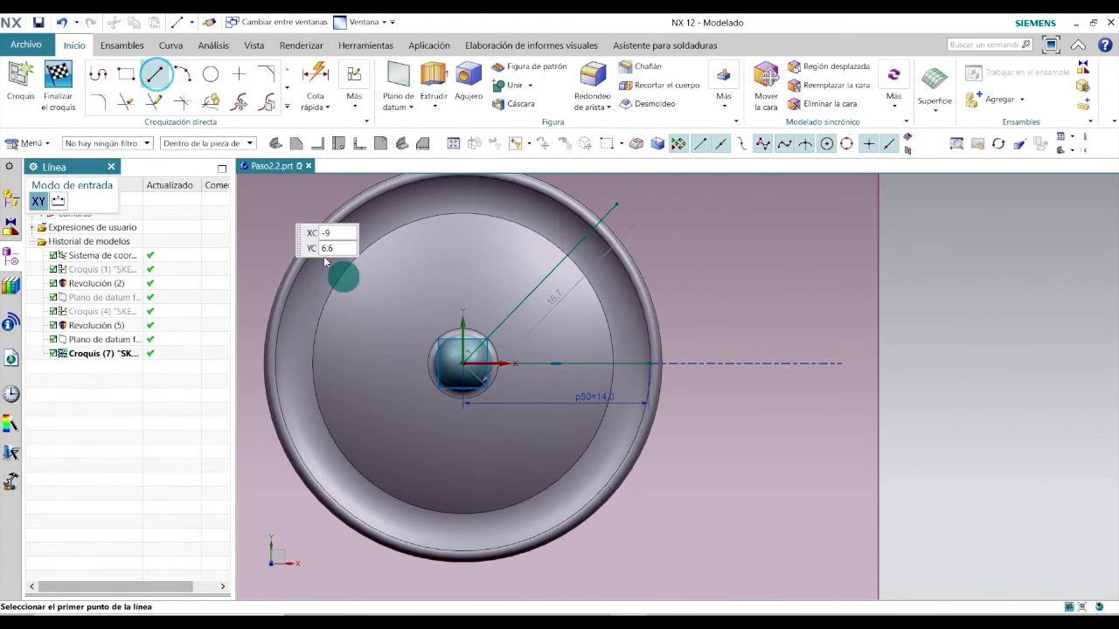
click(463, 364)
key(Escape)
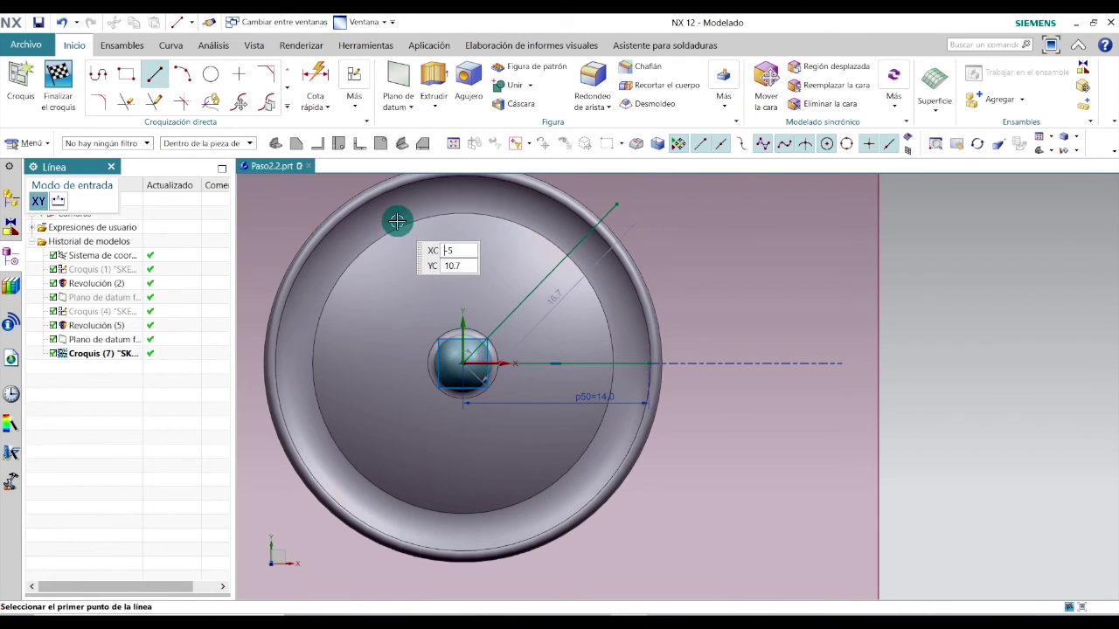
scroll(464, 342, down, 1)
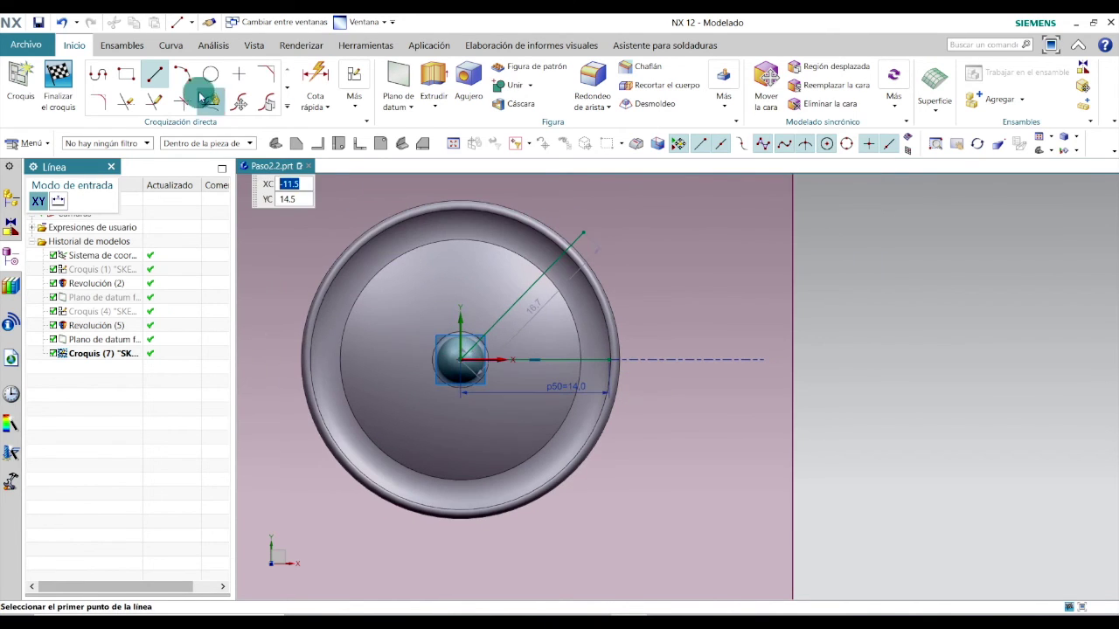
click(461, 359)
click(350, 205)
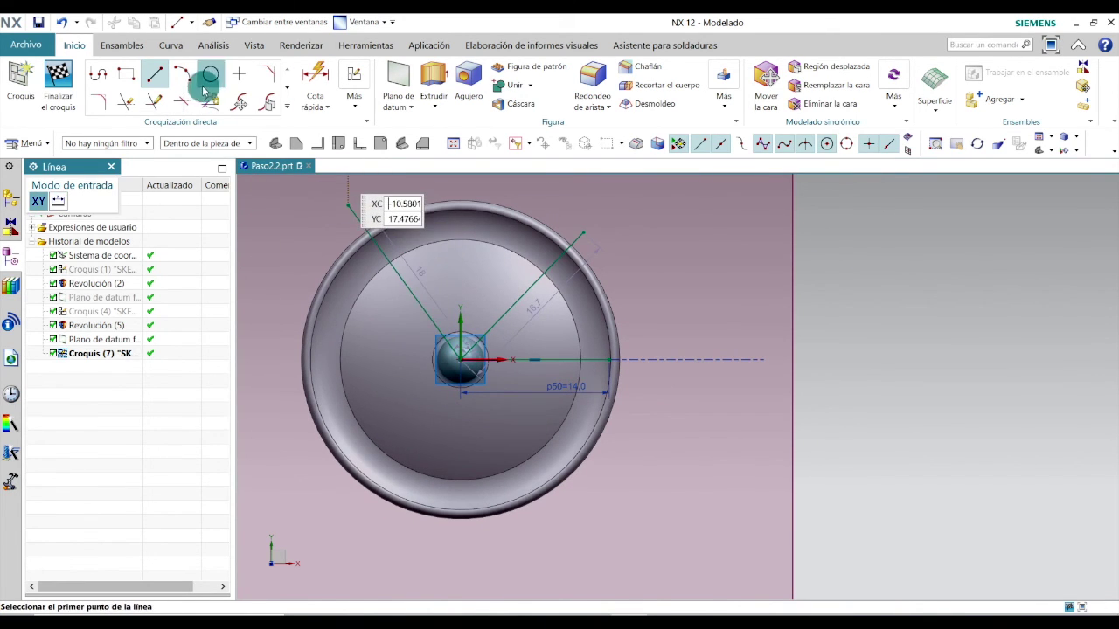
click(461, 359)
click(291, 448)
key(Escape)
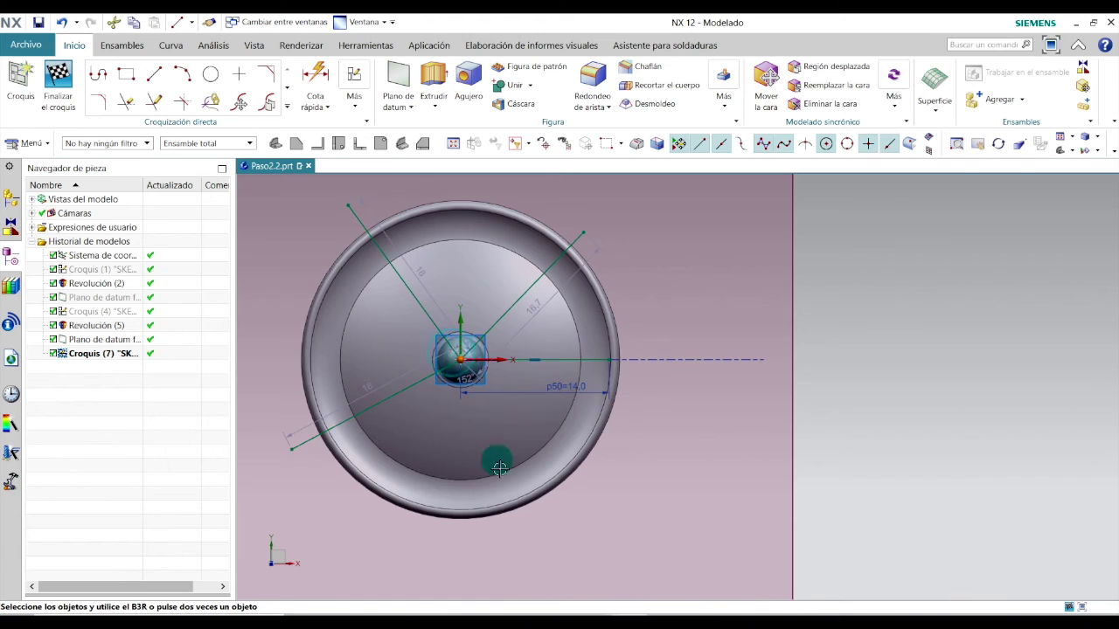
Sketch a line about 18.1 mm long from the crown's center past the lower-right rim
click(163, 81)
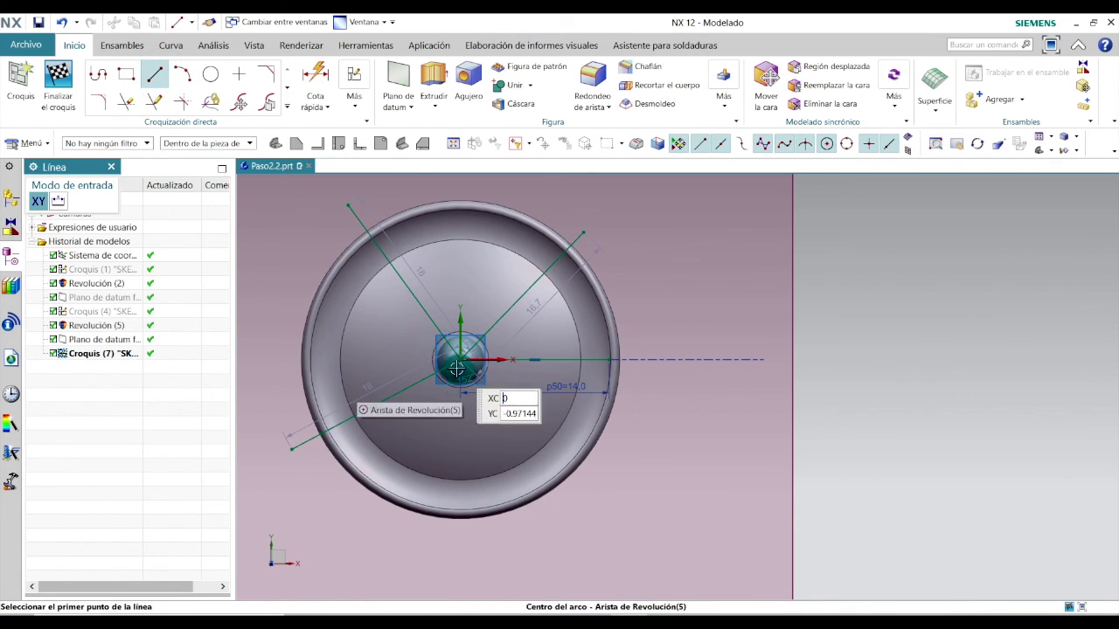
click(460, 359)
click(527, 537)
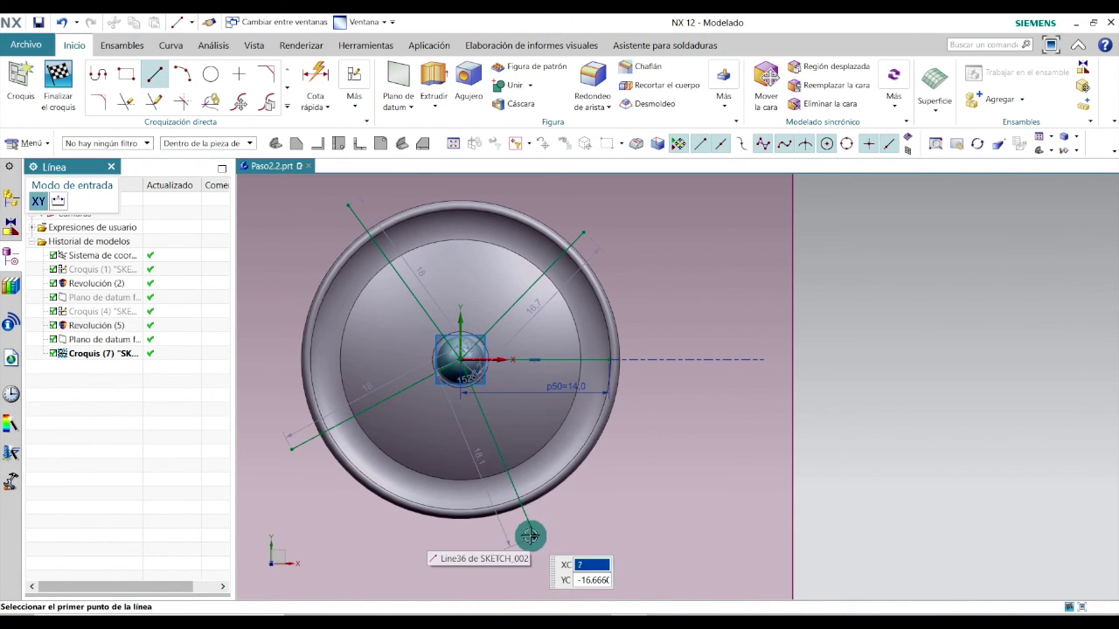
key(Escape)
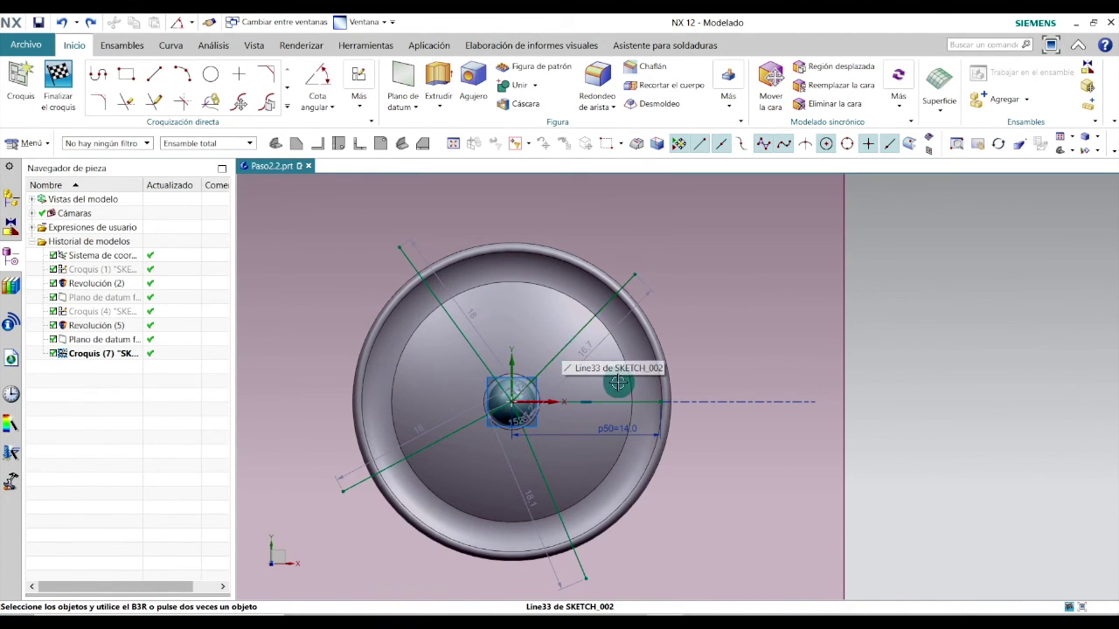
Set the upper-right radial line's length to 14 mm
double_click(585, 348)
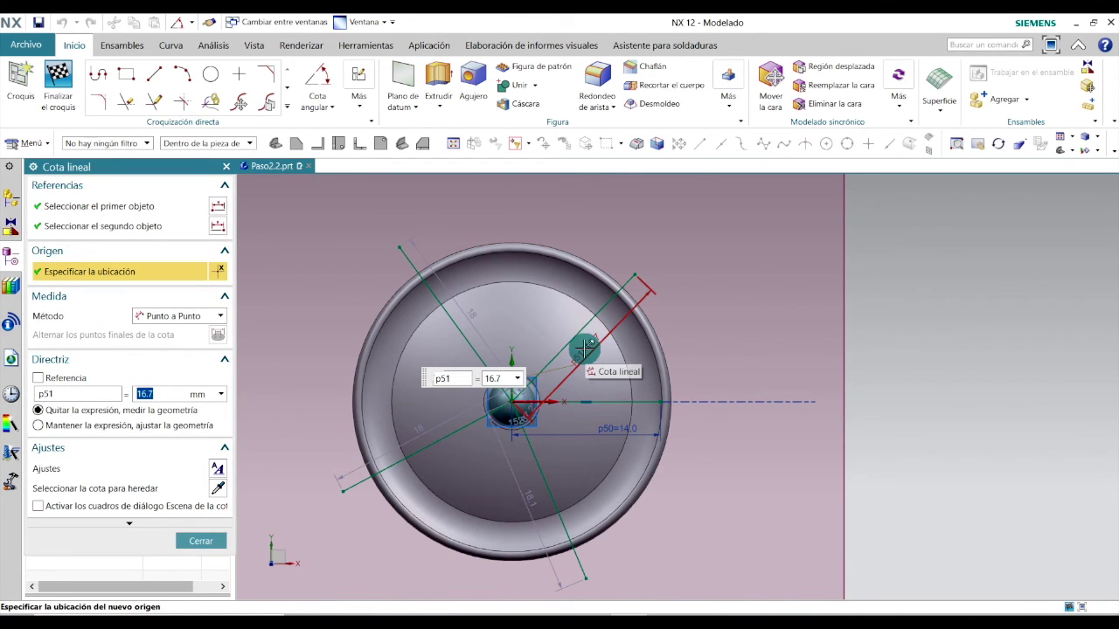
text(14)
key(Return)
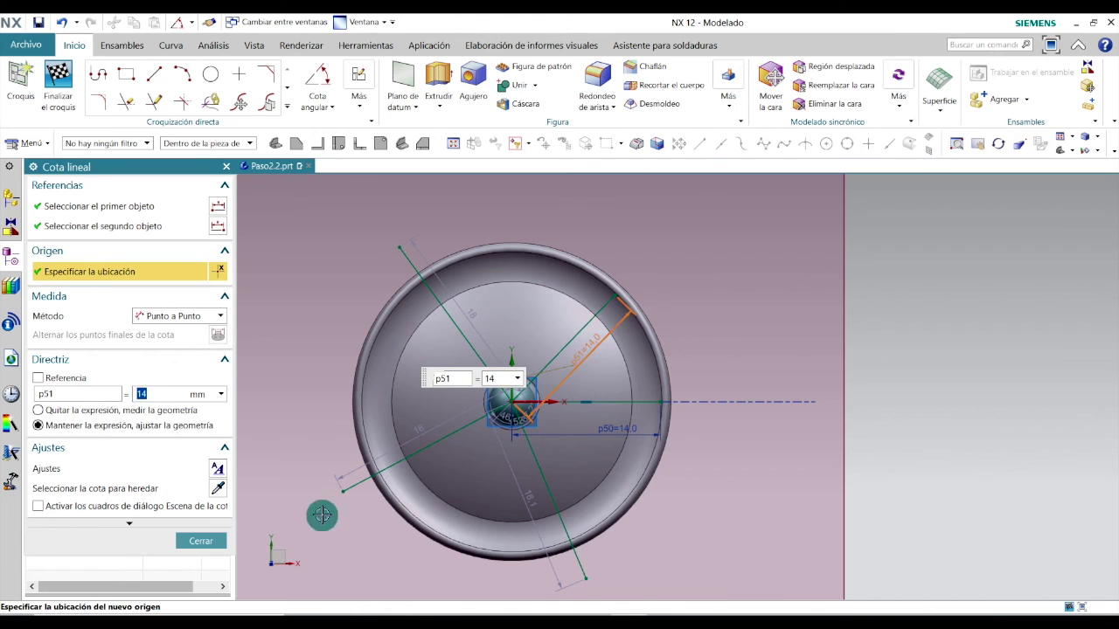
click(198, 542)
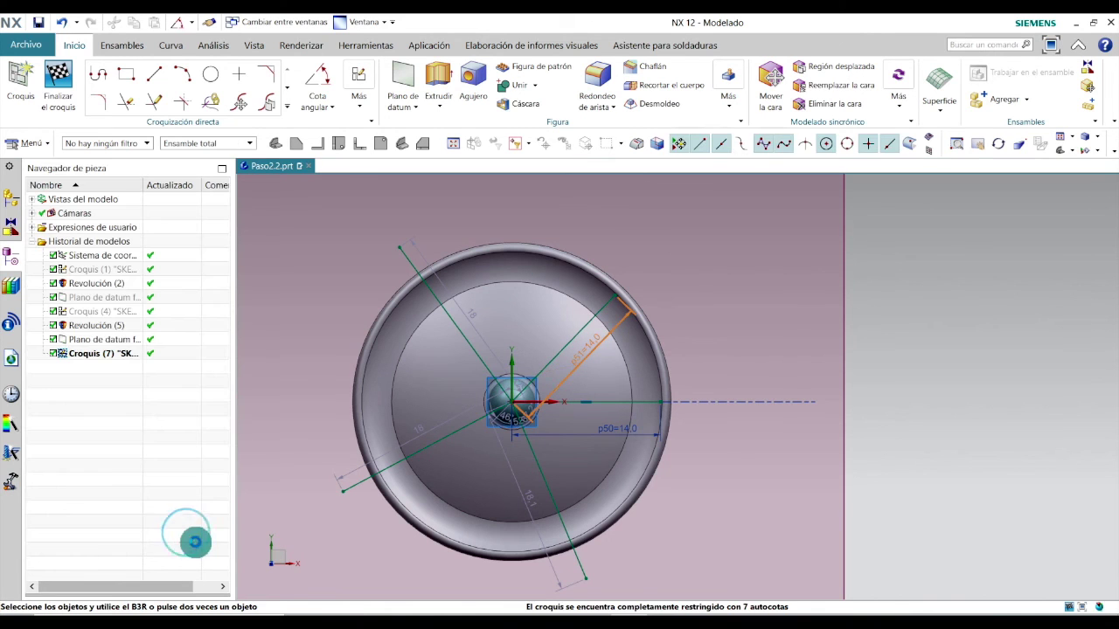
Add a 72° angular dimension between the upper-right radial line and the horizontal line
click(315, 77)
click(593, 324)
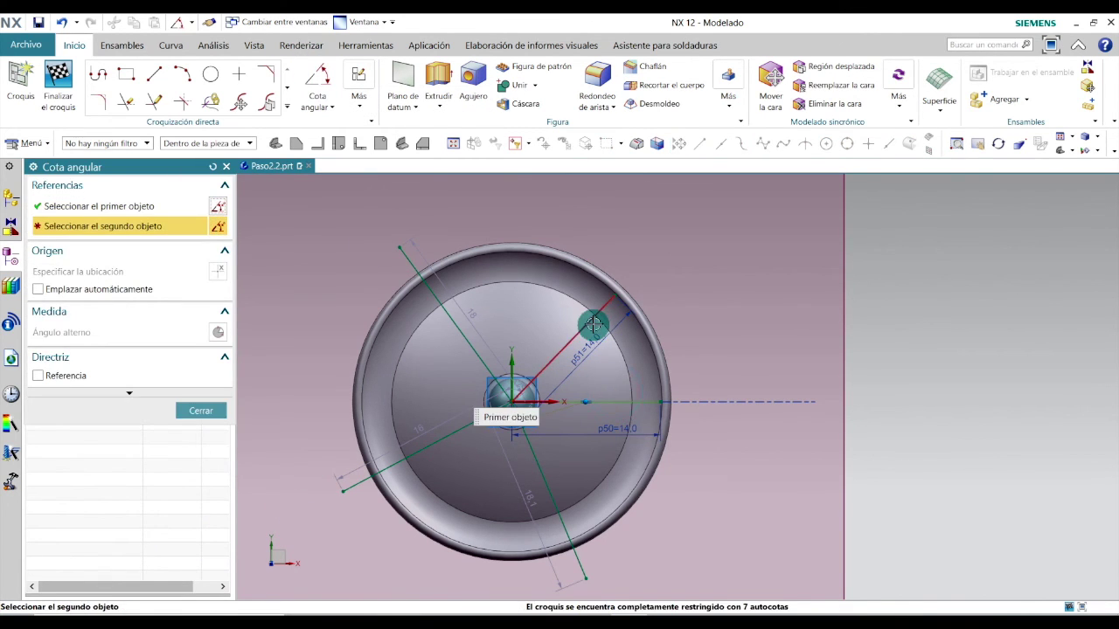
click(584, 402)
click(613, 360)
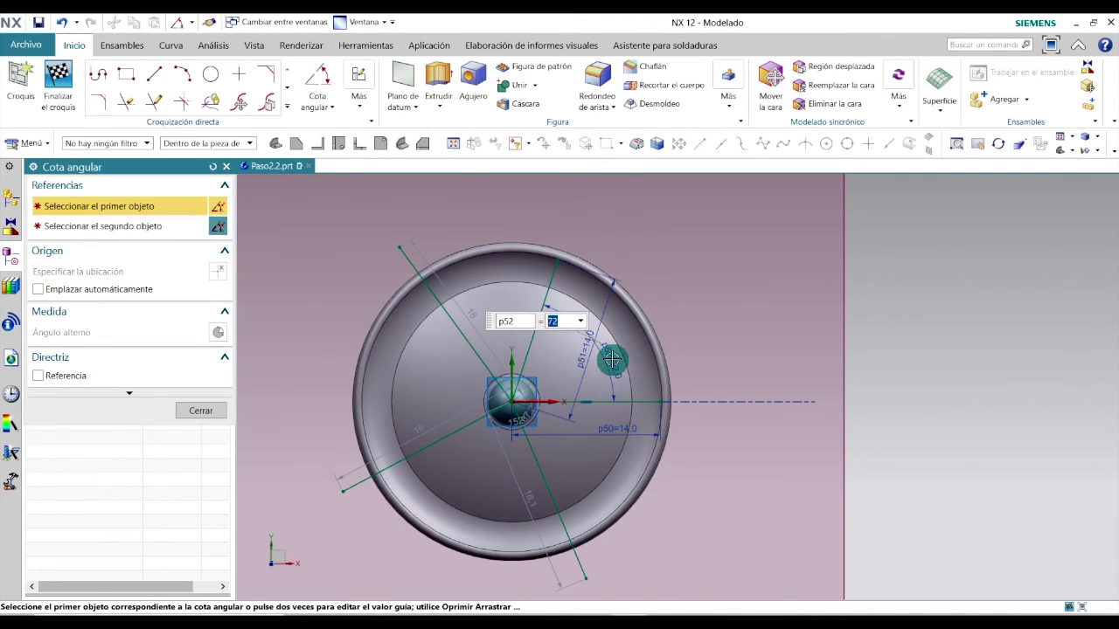
key(Return)
click(201, 410)
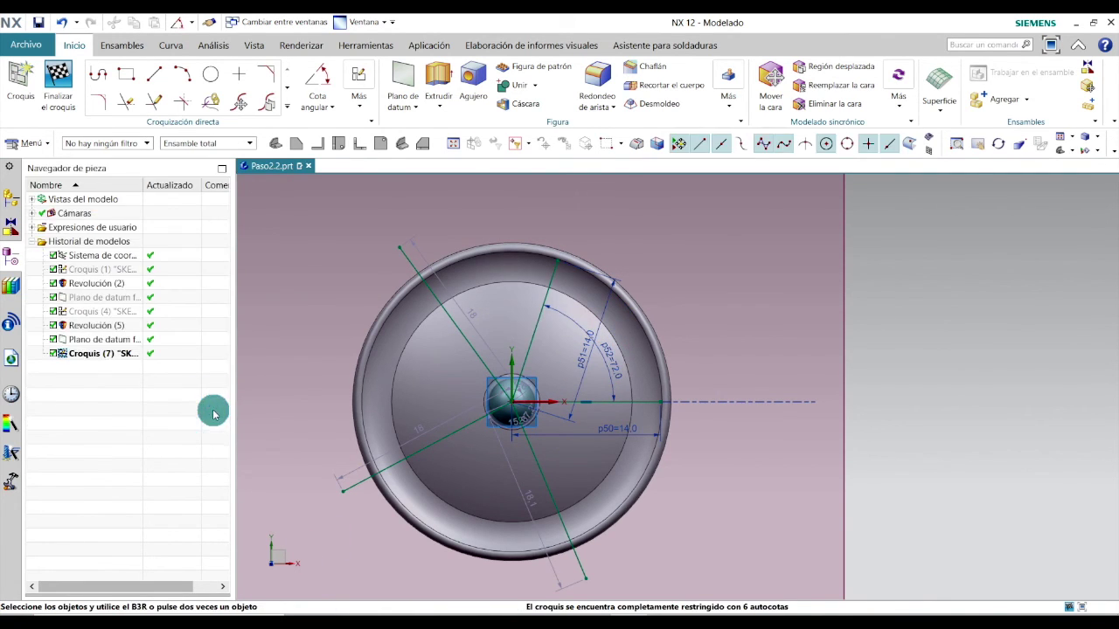
Set the upper-left radial line's length to 14 mm and dimension its angle to the neighboring upper-right line as 72°
double_click(467, 312)
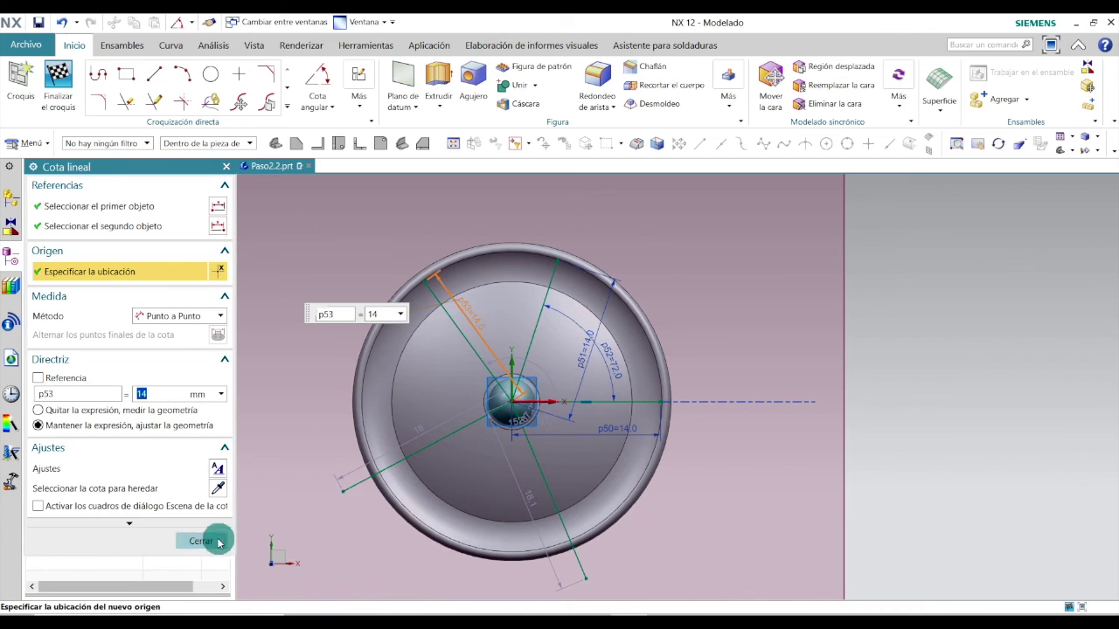
click(217, 542)
click(317, 87)
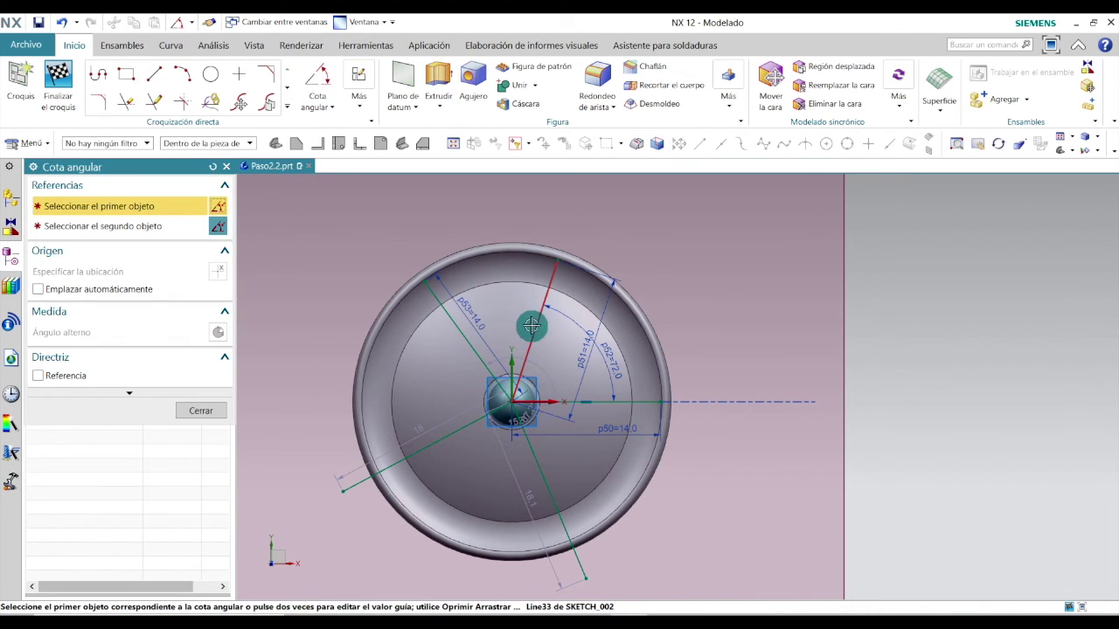
click(530, 327)
click(474, 348)
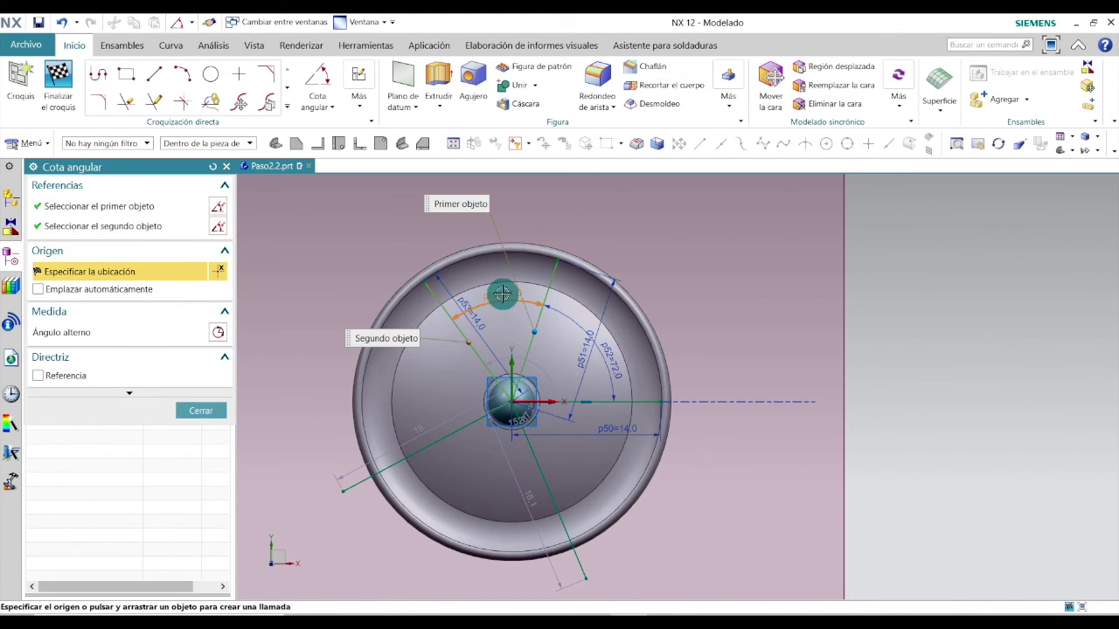
click(502, 294)
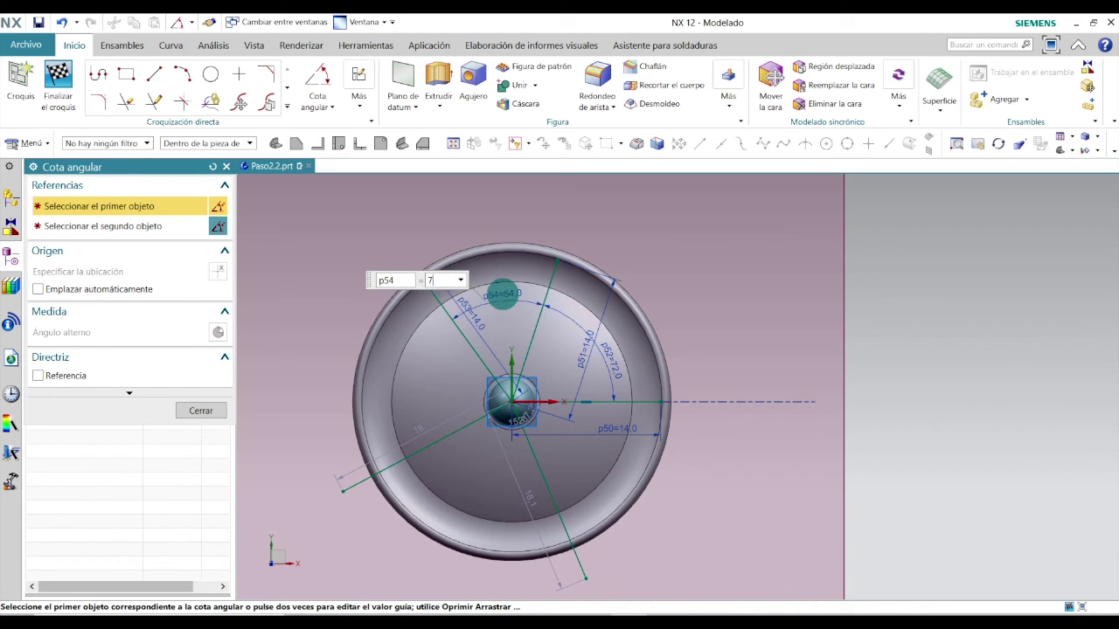
key(Return)
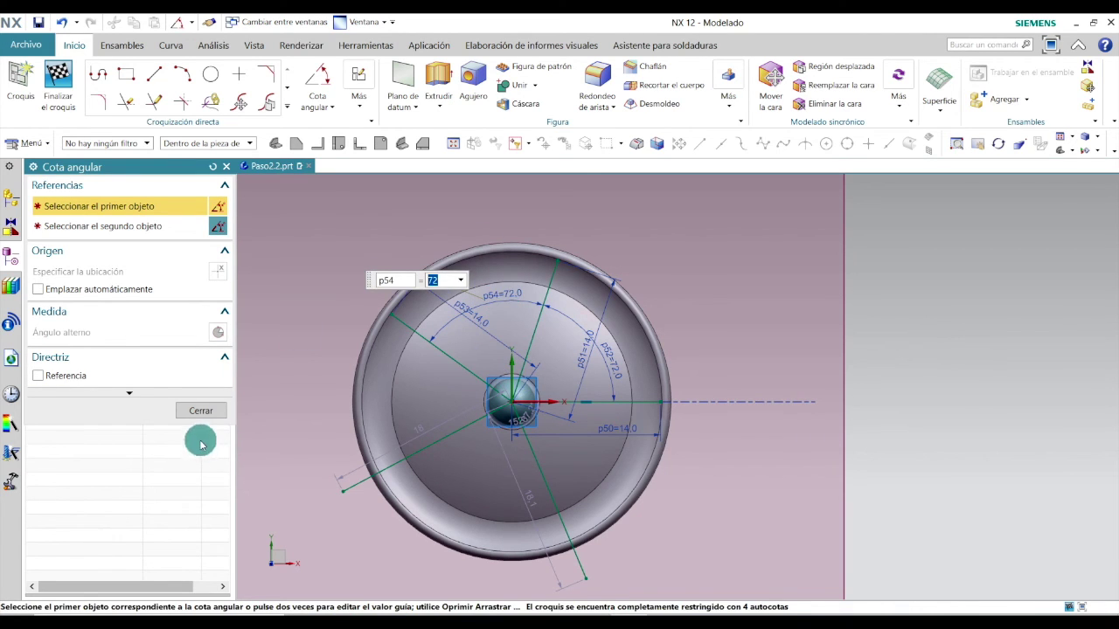
click(202, 410)
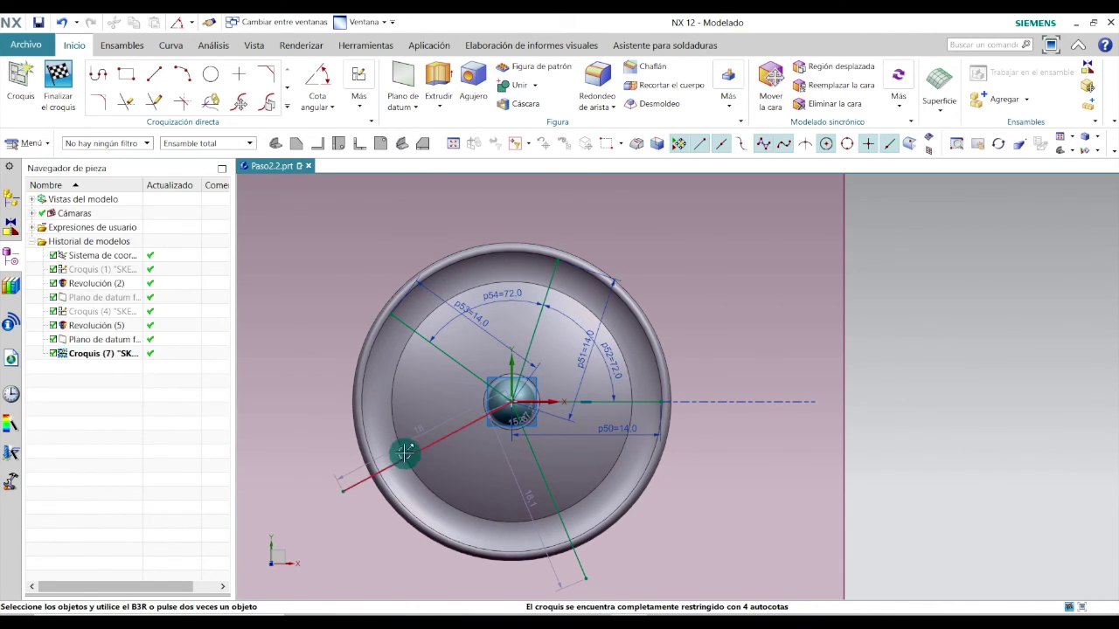
Set the lower-left radial line's length to 14 mm and dimension its angle to the upper-left line as 72°
double_click(416, 428)
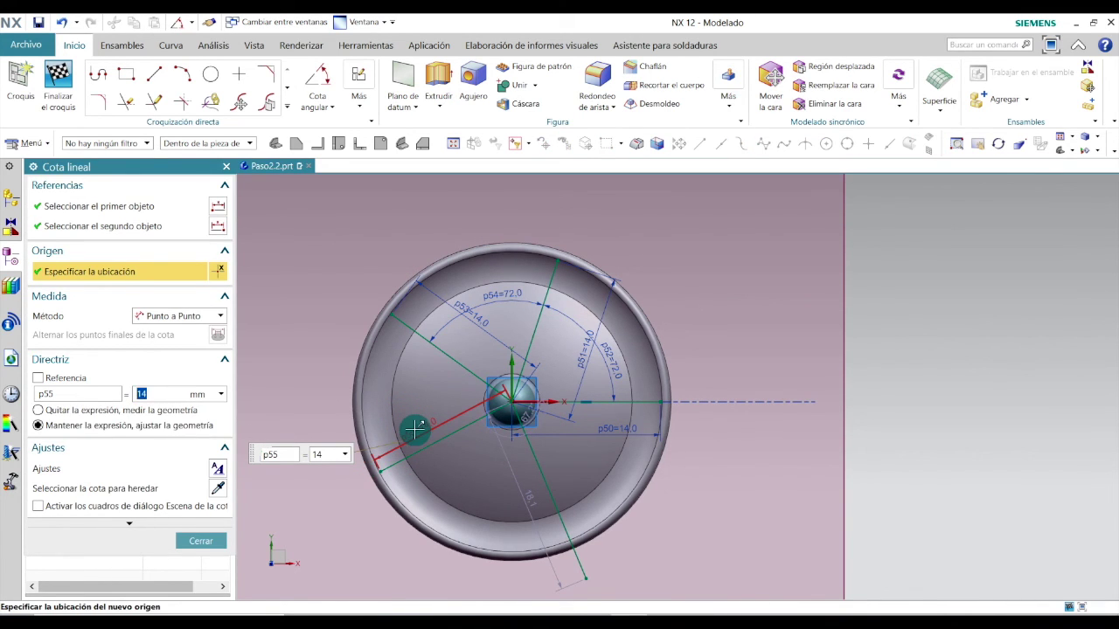
click(201, 541)
click(318, 83)
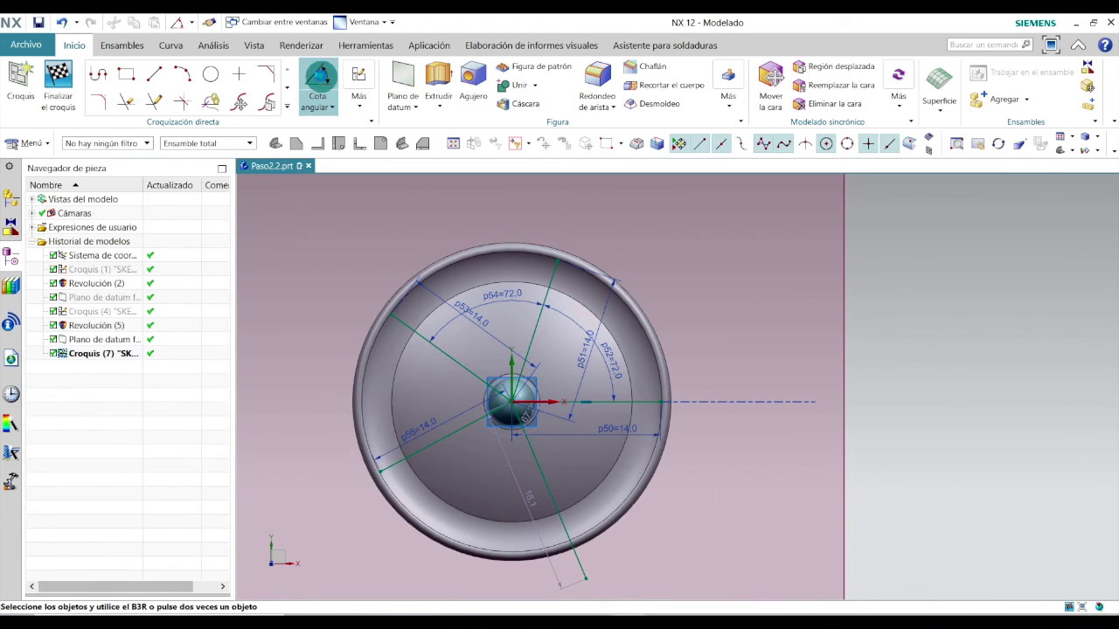
click(447, 354)
click(456, 428)
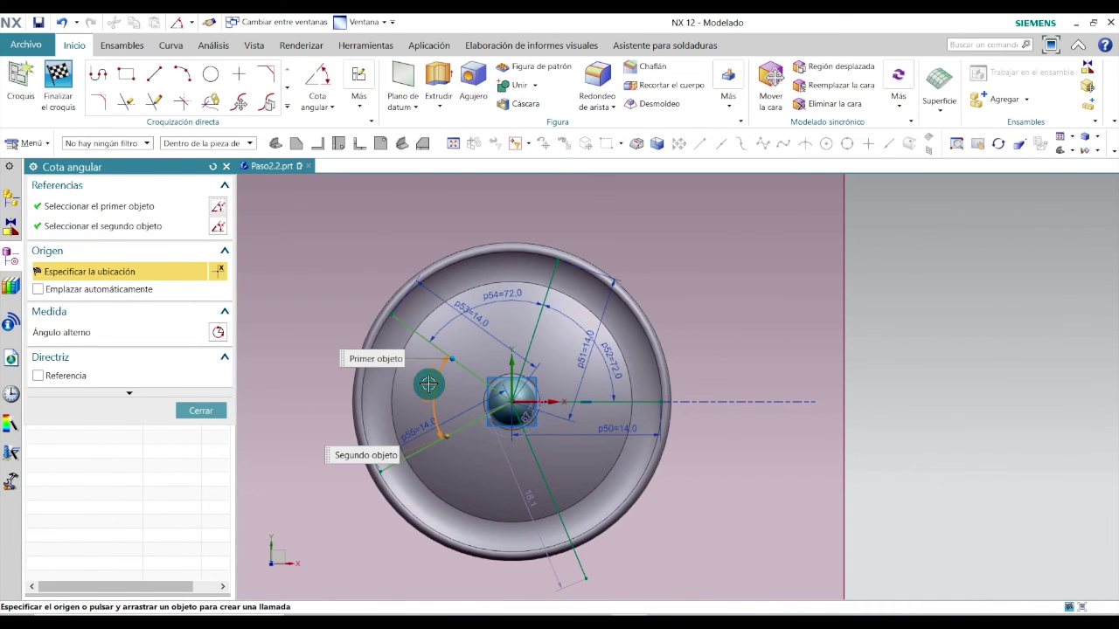
click(428, 385)
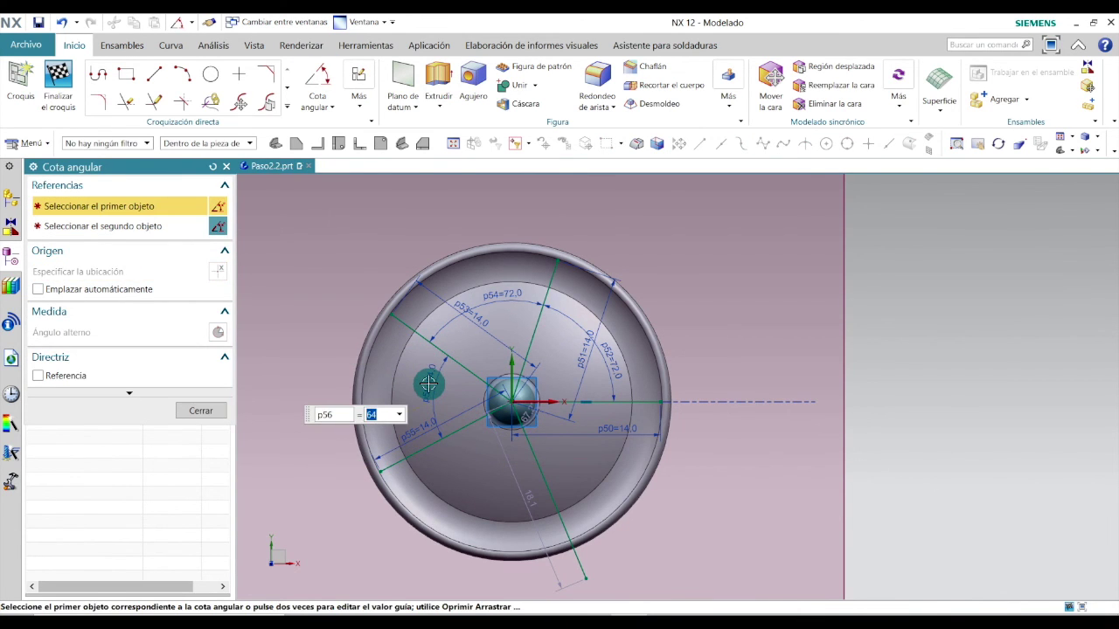
click(363, 413)
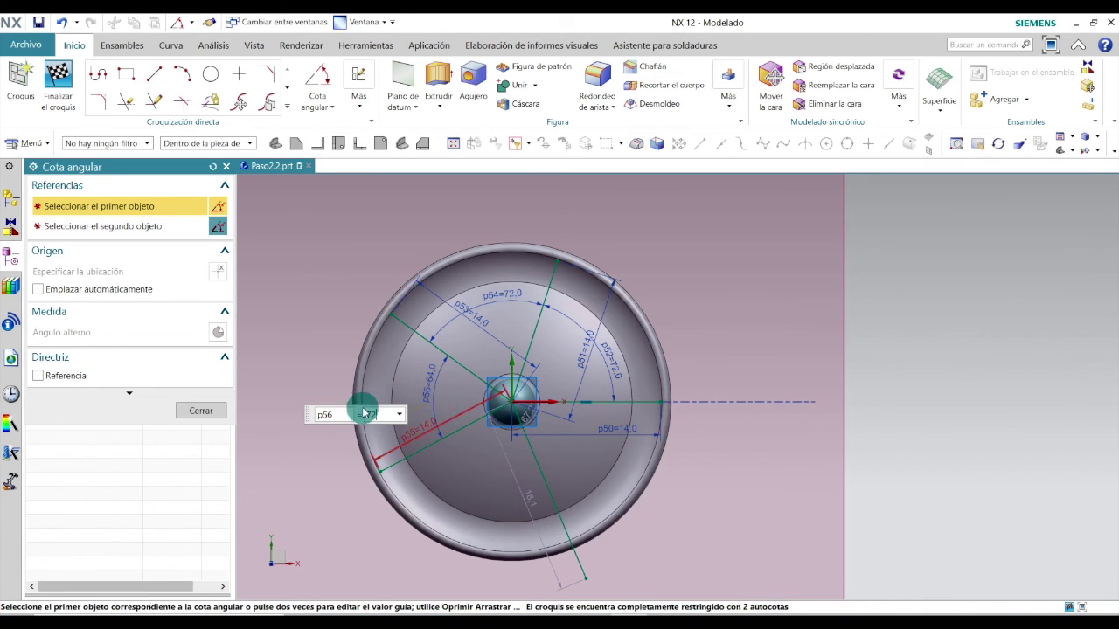
text(72)
click(201, 411)
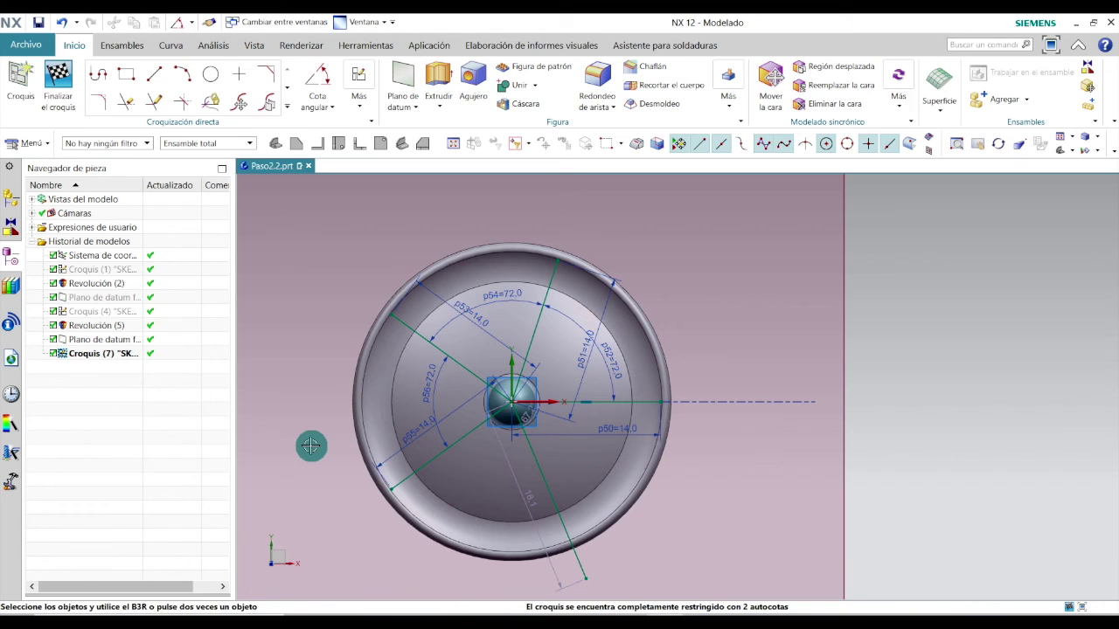
Set the lower-right radial line's length to 14 mm
click(532, 497)
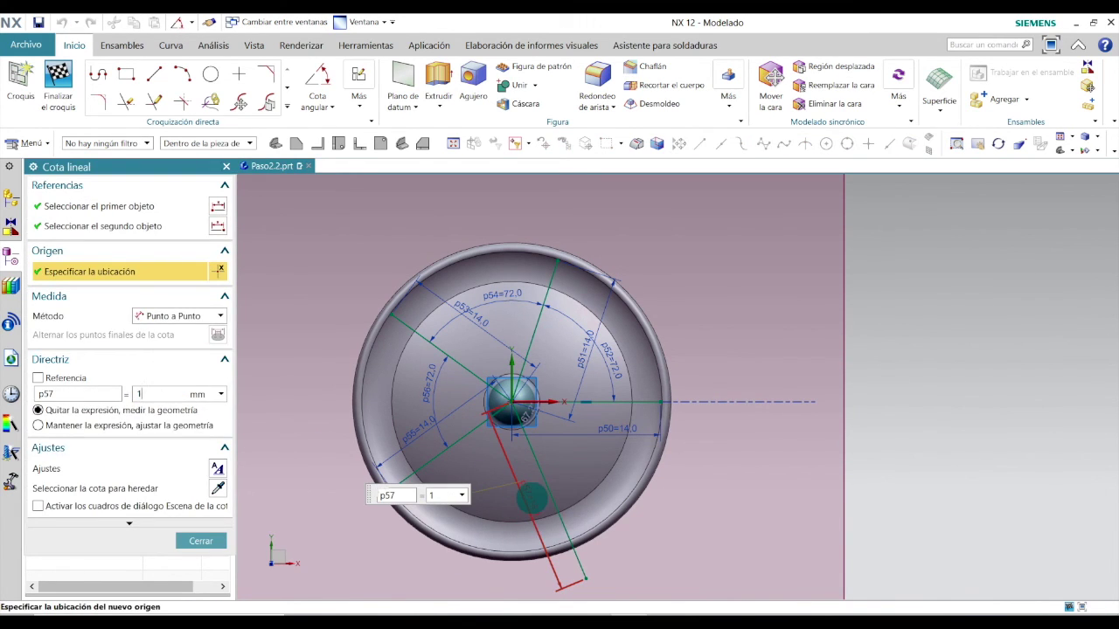
text(14)
key(Return)
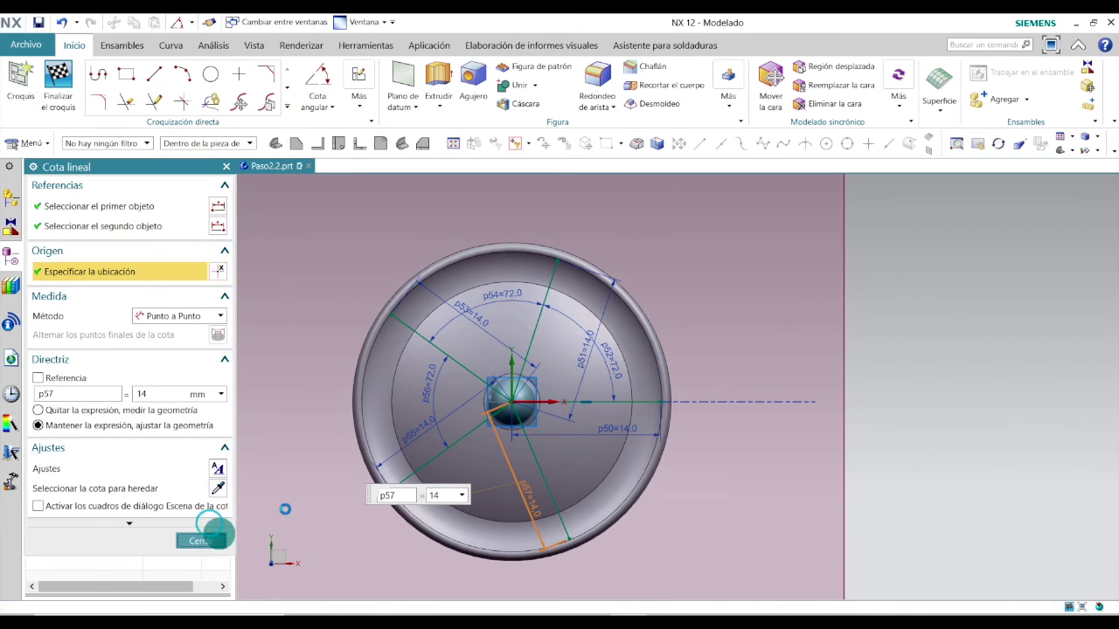
click(203, 542)
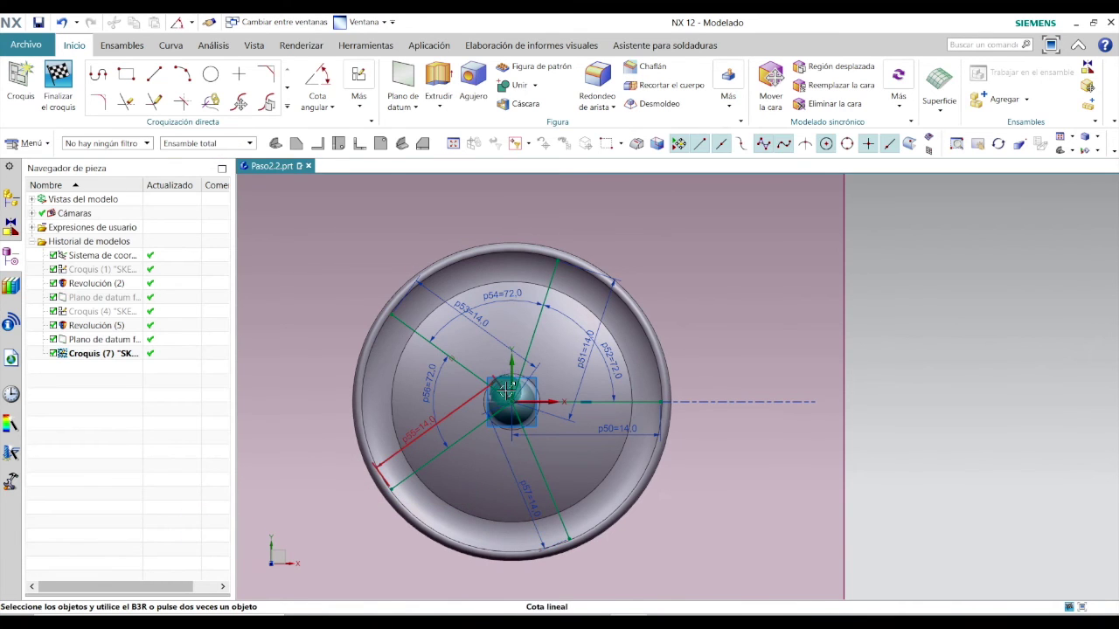
Add a 72° angular dimension between the lower-left and lower-right radial lines
click(317, 80)
click(456, 440)
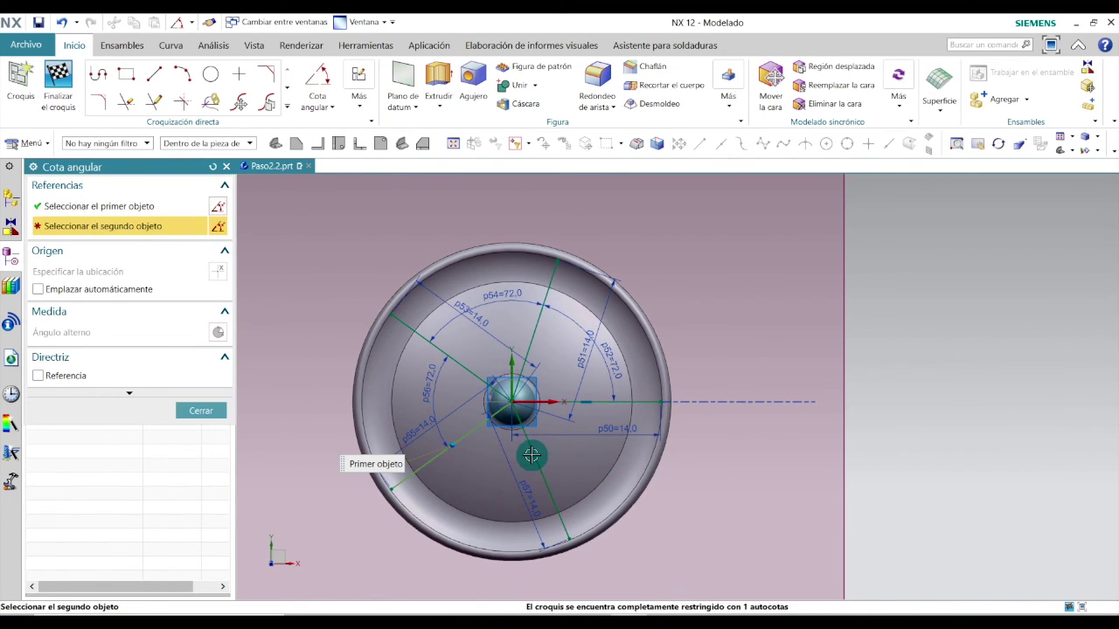
click(532, 456)
click(479, 483)
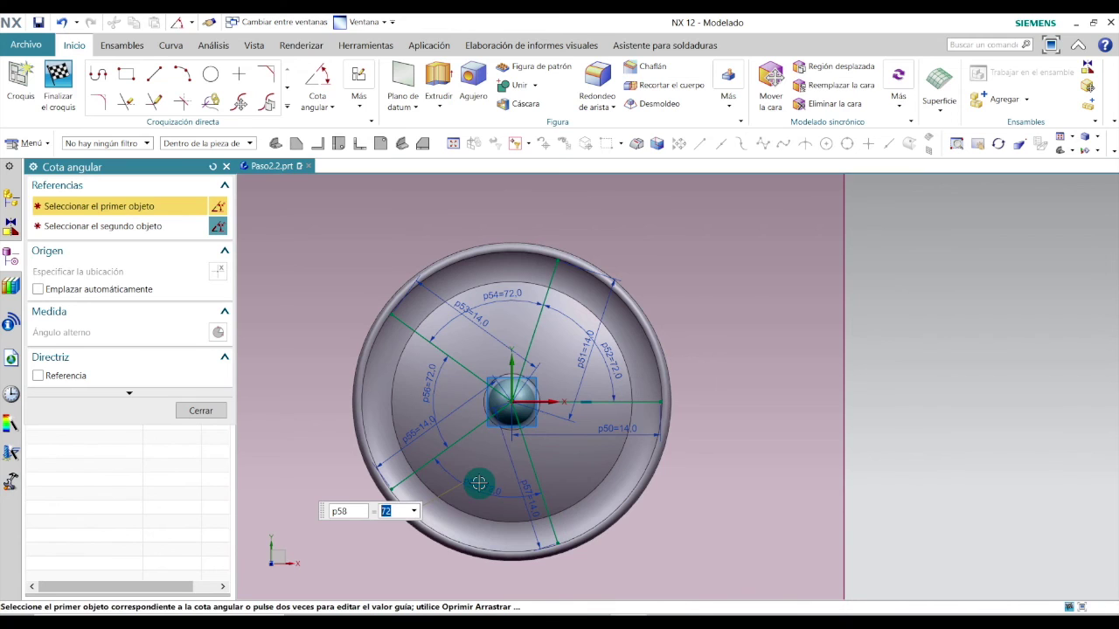
click(220, 411)
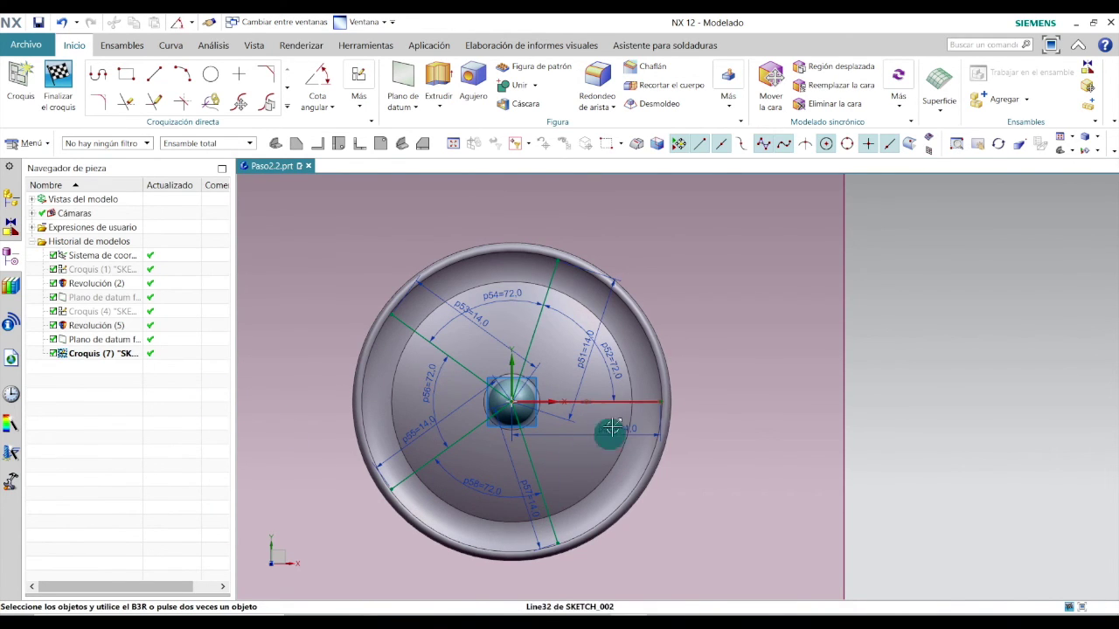
Draw a circle about 7.3 mm in diameter centered on the outer end of the horizontal radial line
click(617, 377)
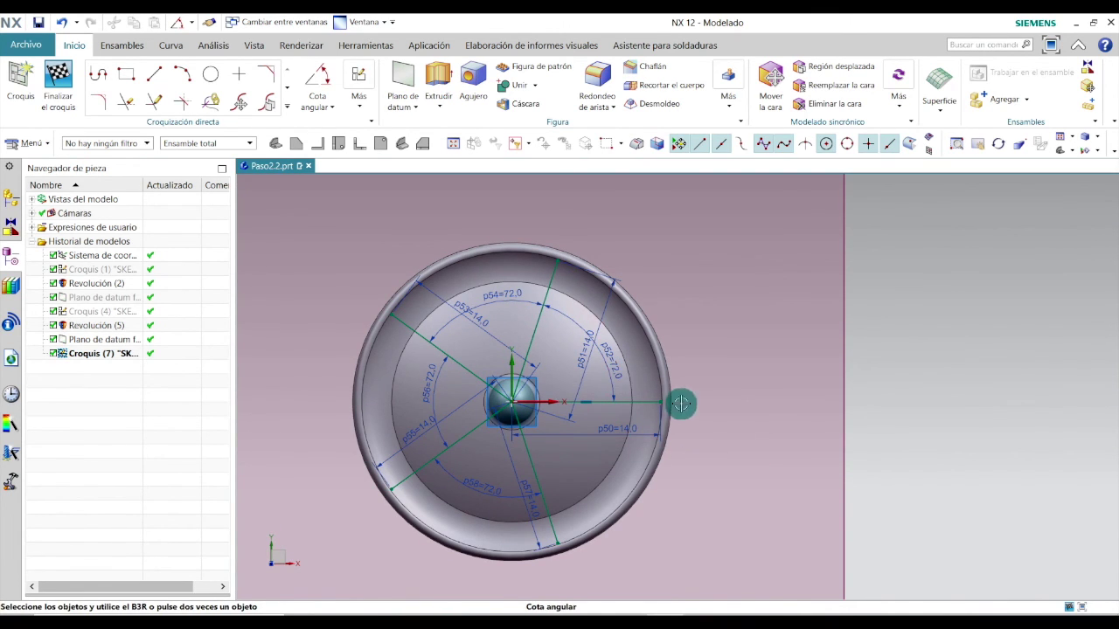
scroll(524, 498, up, 1)
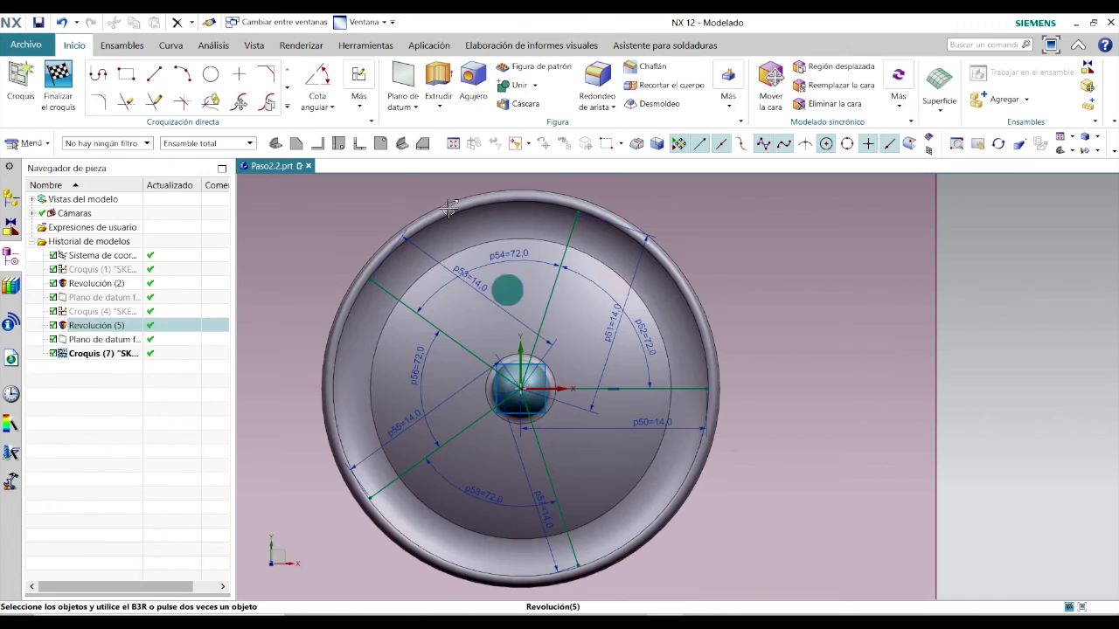
click(211, 74)
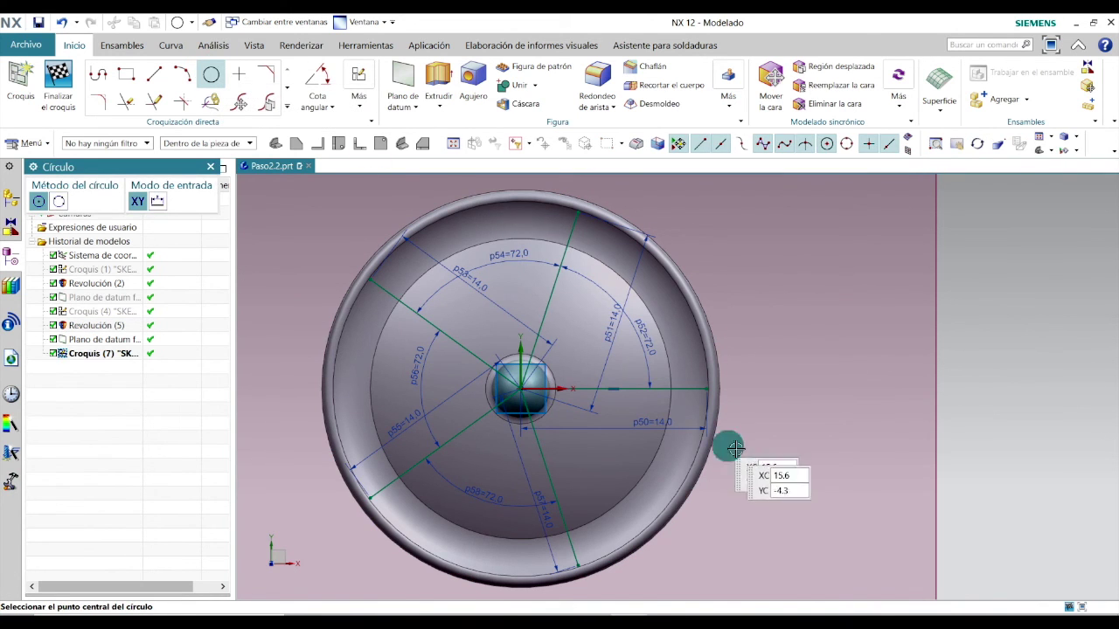
scroll(711, 399, up, 3)
scroll(699, 393, up, 4)
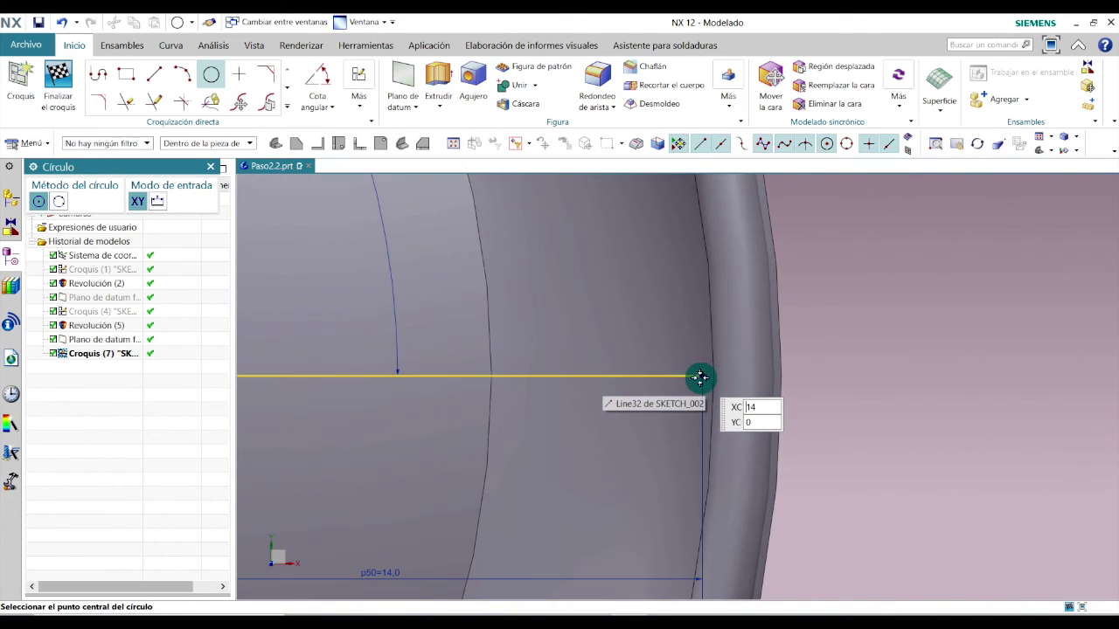
click(702, 376)
scroll(702, 374, down, 3)
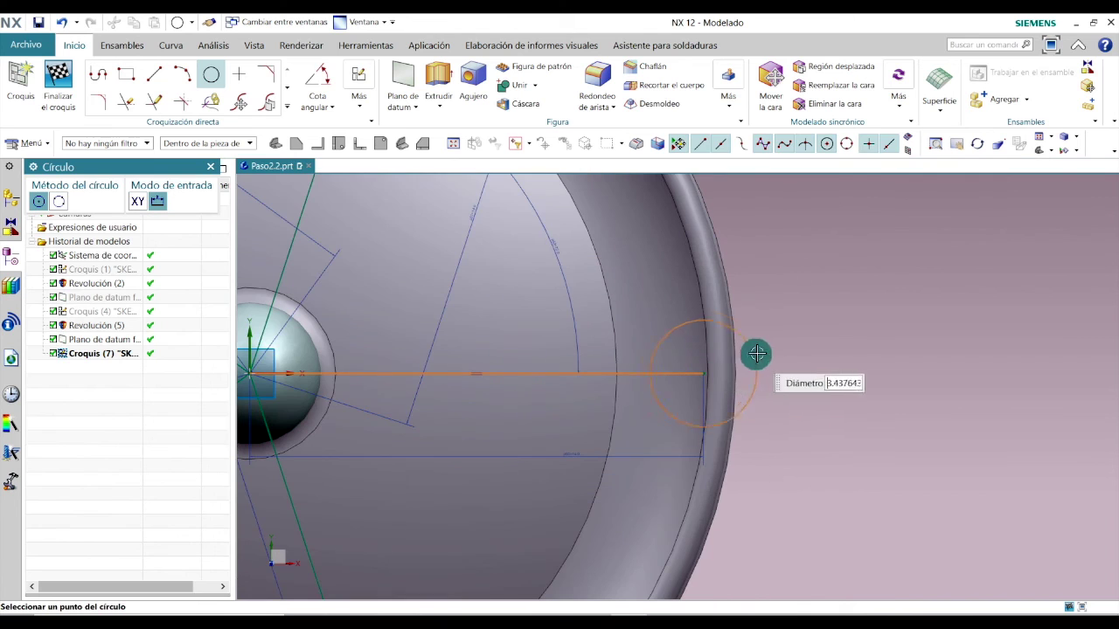
click(821, 371)
key(Escape)
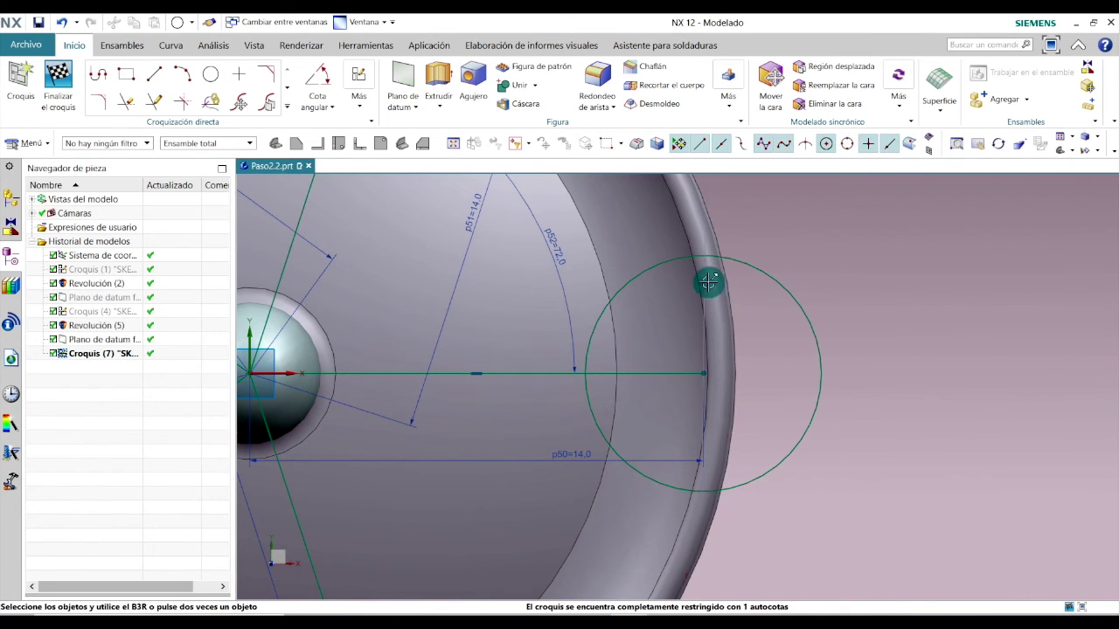
Set the diameter of the circle on the horizontal radial line to 10 mm
double_click(763, 317)
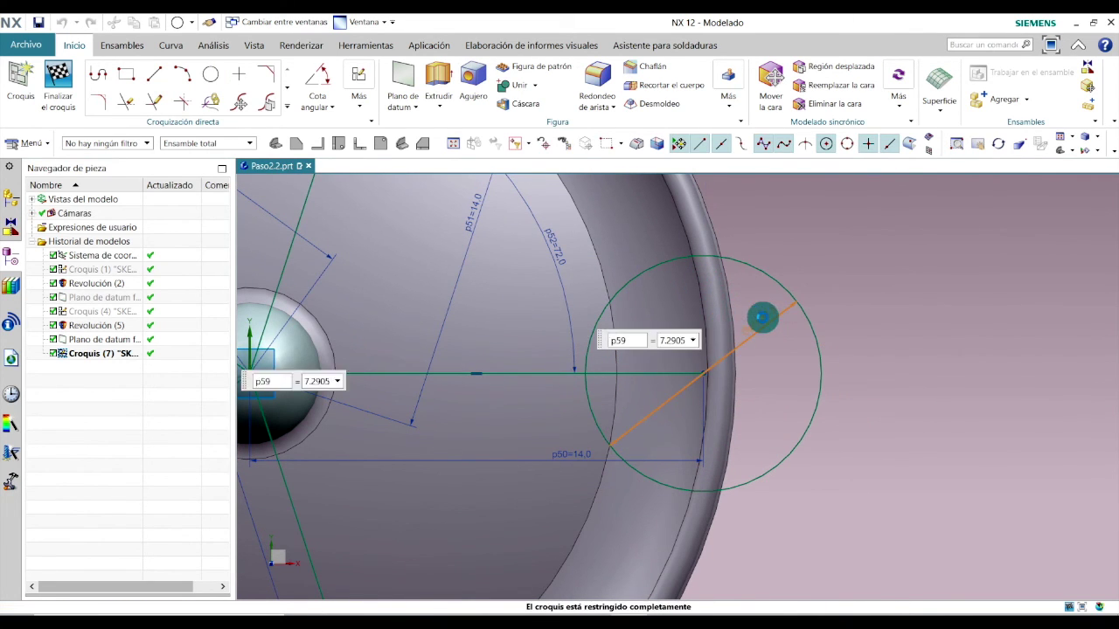
text(10)
key(Return)
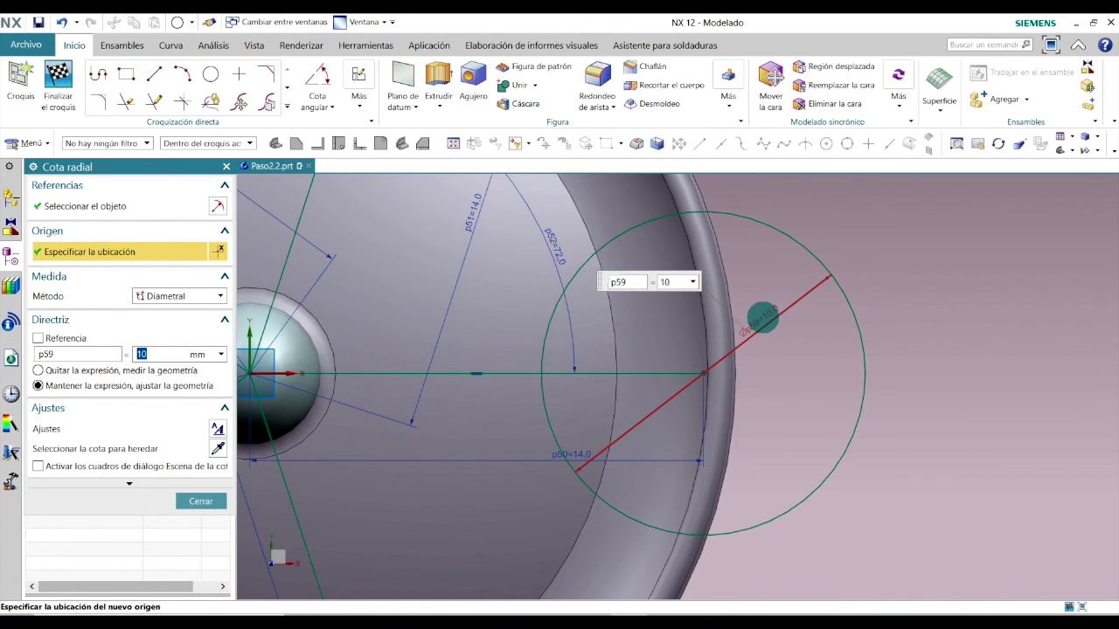
click(201, 501)
Draw a circle centered on the upper-right radial line's outer end and set its diameter to 10 mm
scroll(452, 460, down, 5)
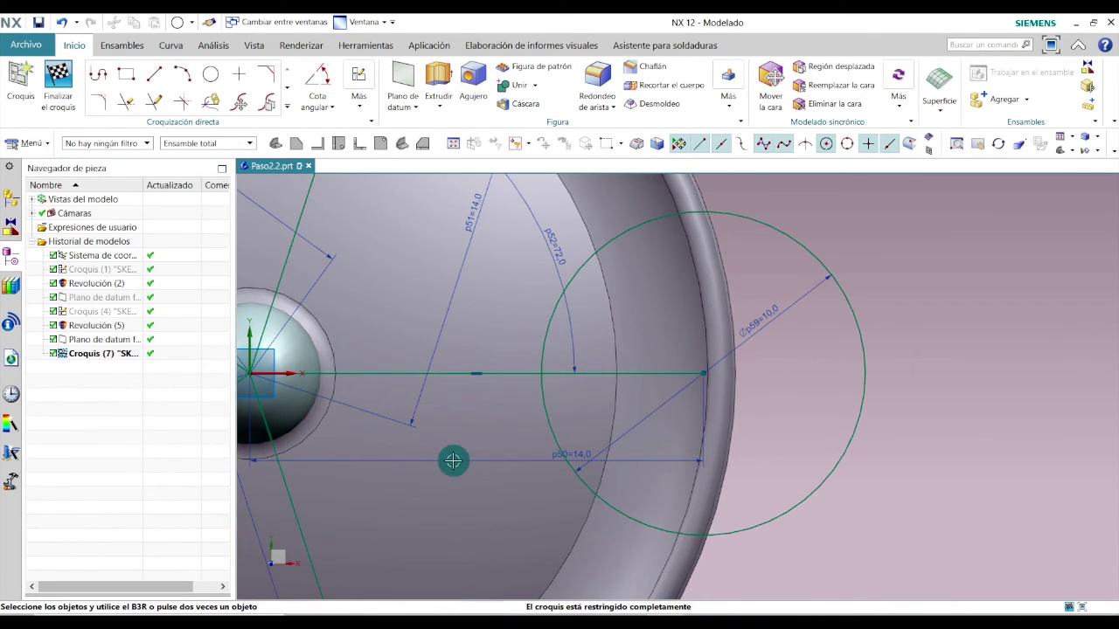
scroll(440, 356, up, 2)
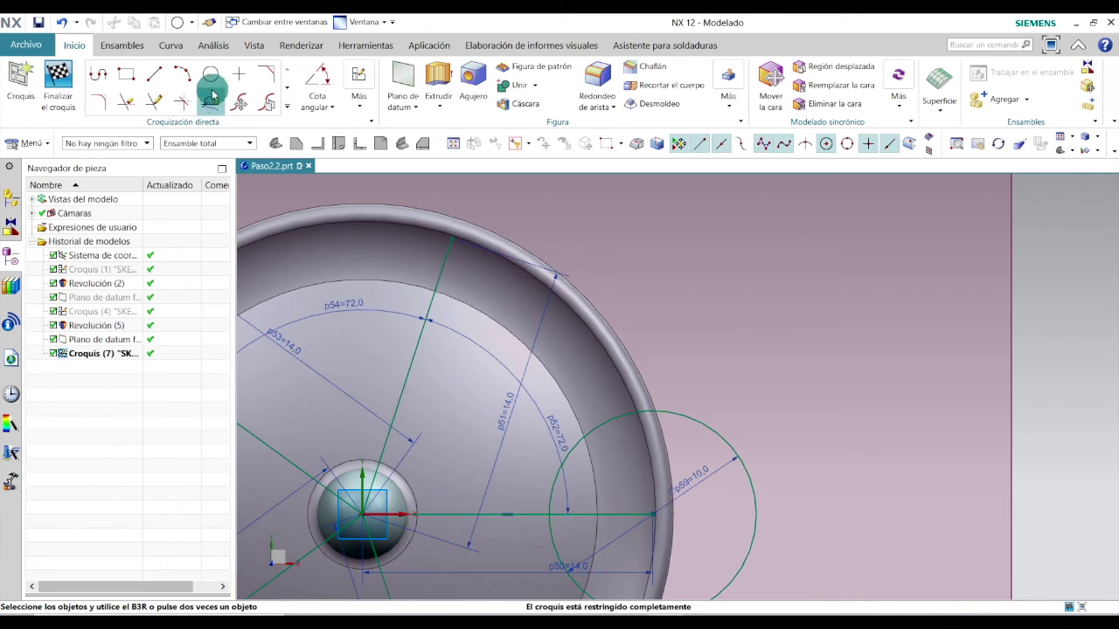
click(210, 75)
scroll(452, 279, up, 2)
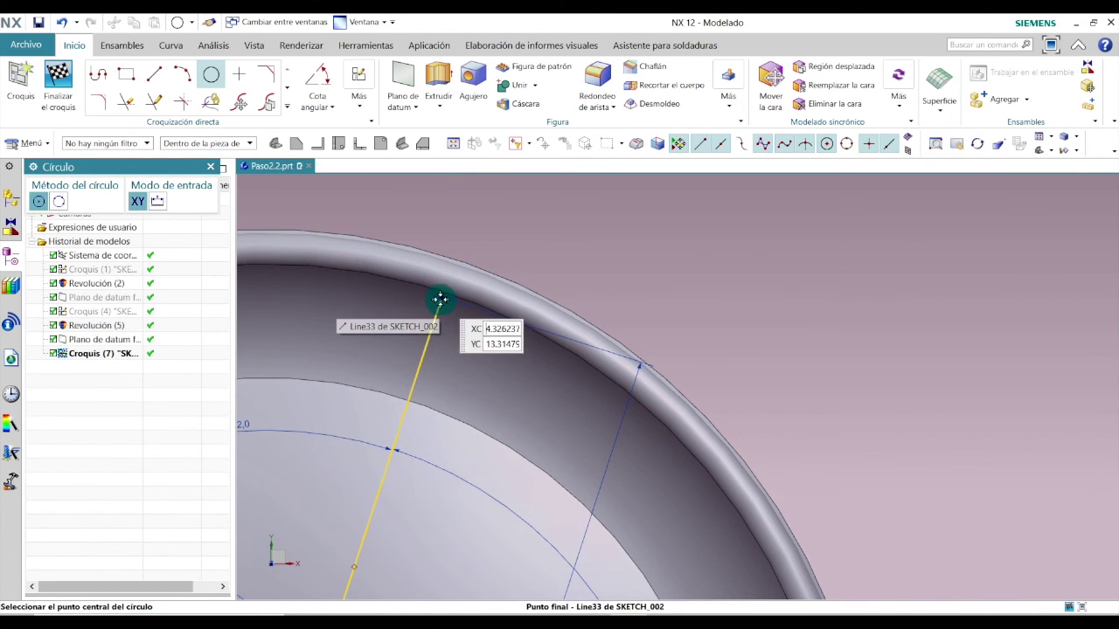
click(441, 300)
click(566, 247)
key(Escape)
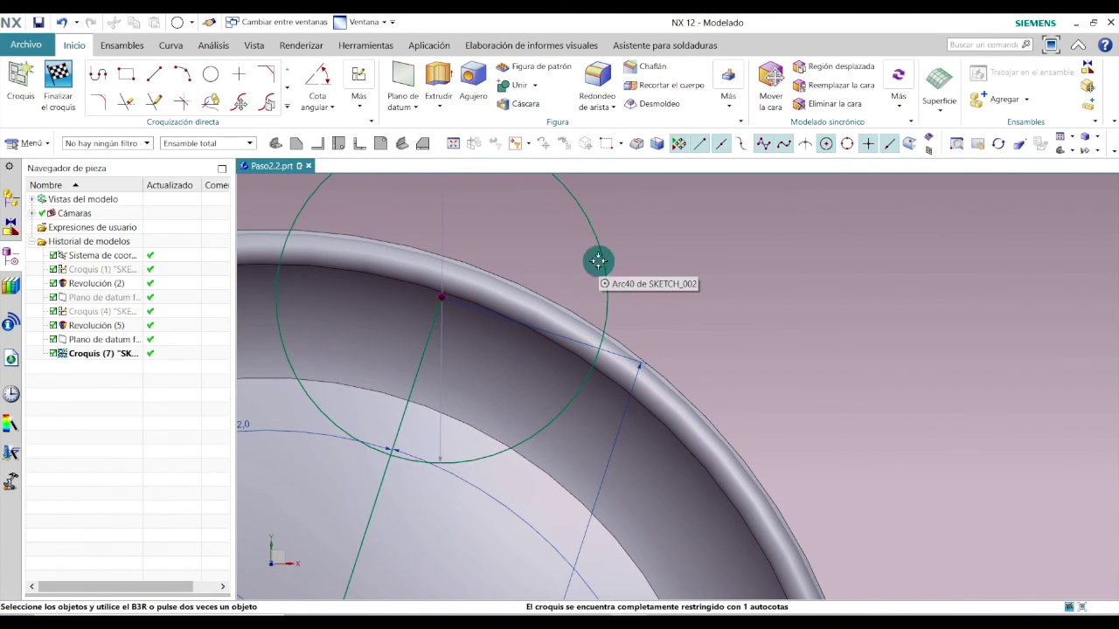
scroll(542, 240, down, 2)
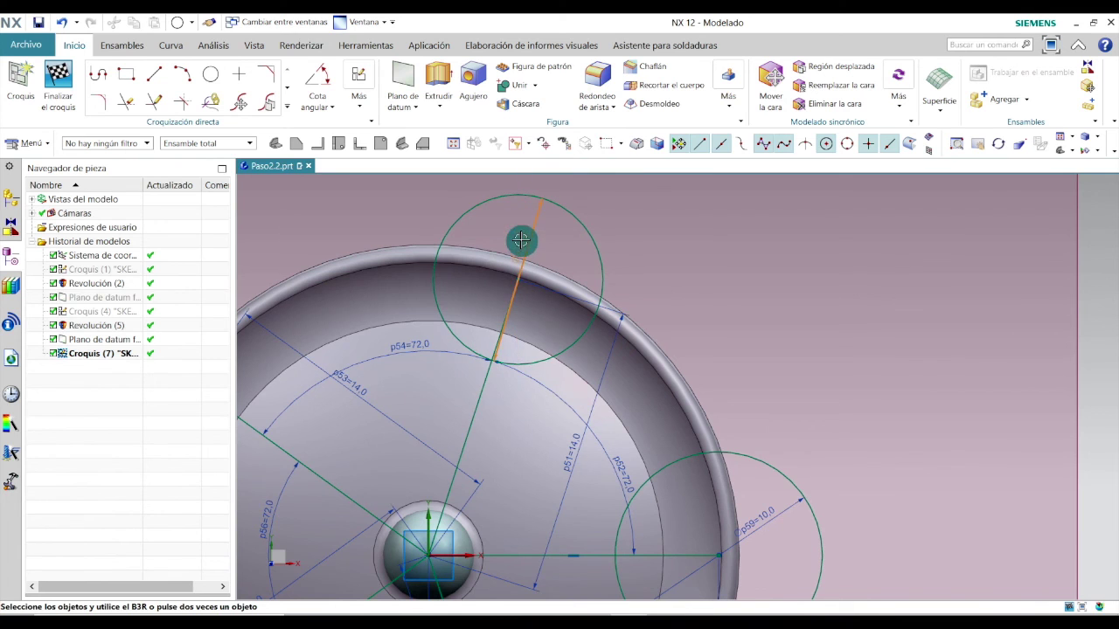
double_click(523, 241)
text(10)
key(Return)
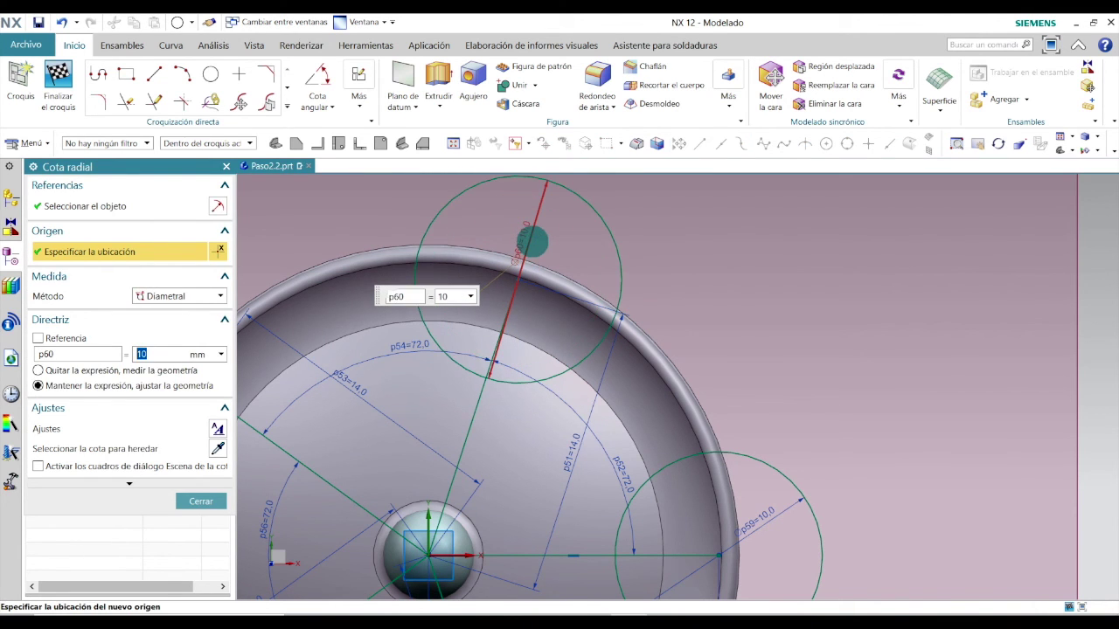
click(201, 501)
Draw a circle centered on the upper-left radial line's outer end and set its diameter to 10 mm
scroll(489, 380, down, 1)
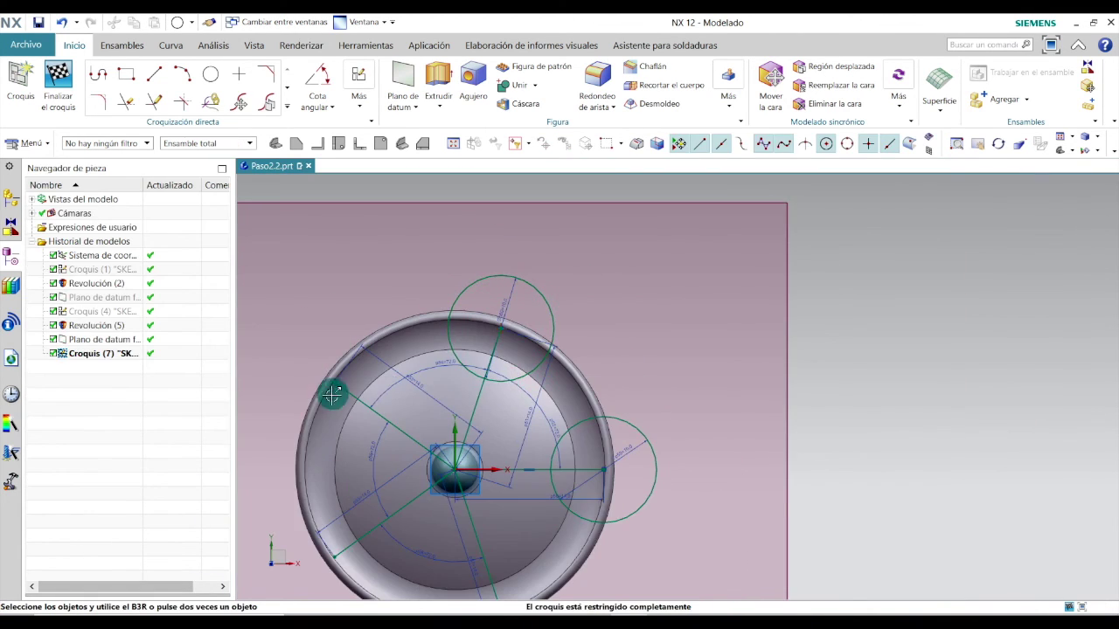
scroll(312, 375, up, 2)
click(211, 77)
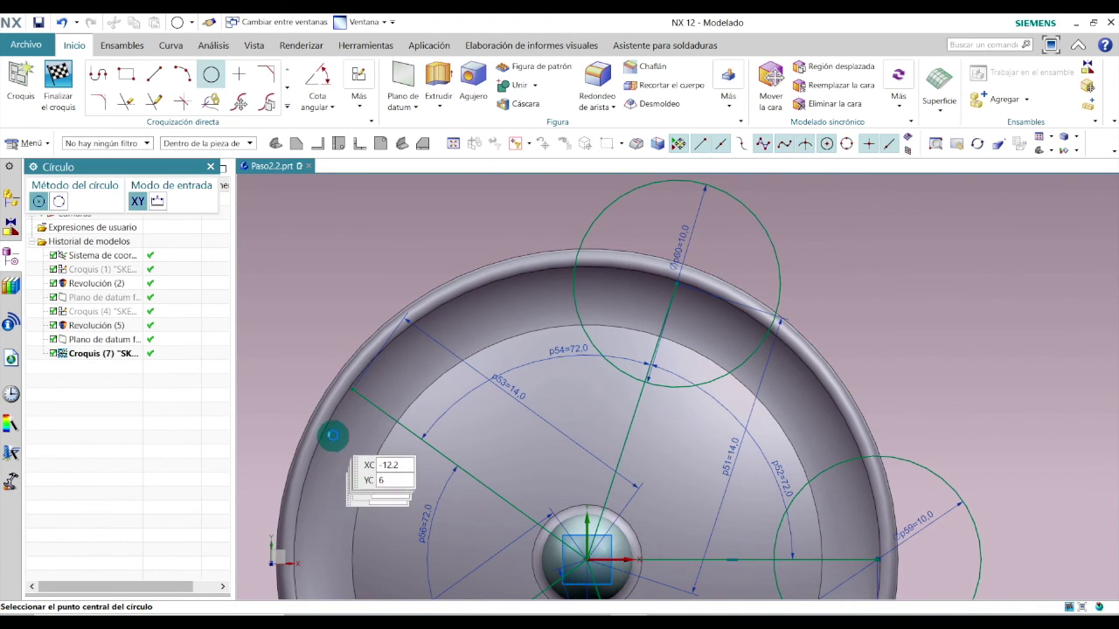
click(353, 390)
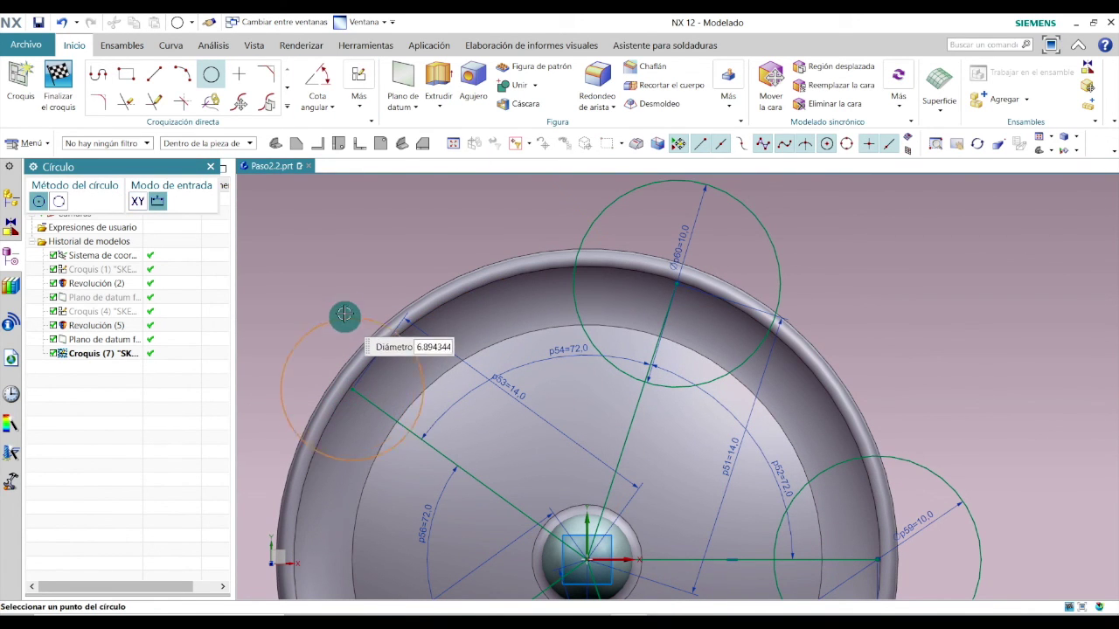
click(345, 287)
key(Escape)
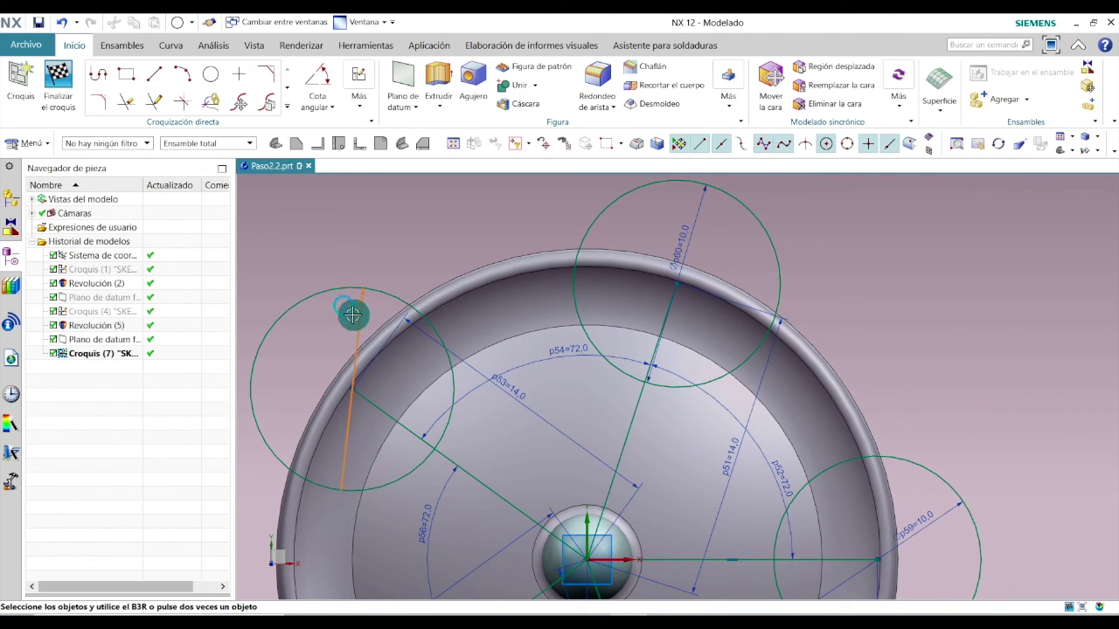
double_click(353, 315)
text(10)
key(Return)
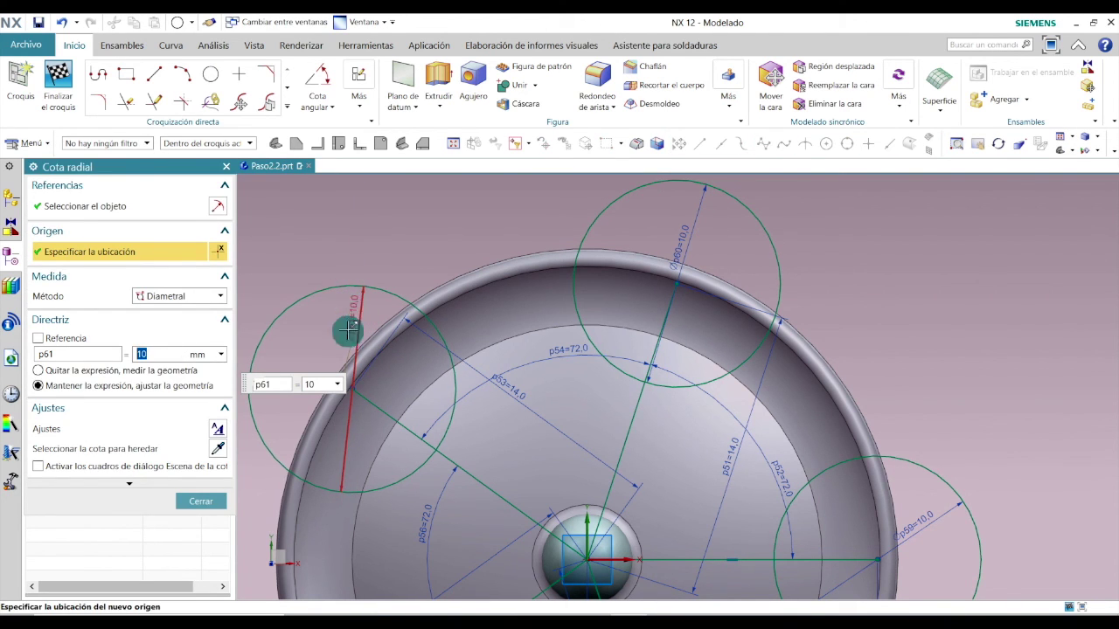
click(200, 501)
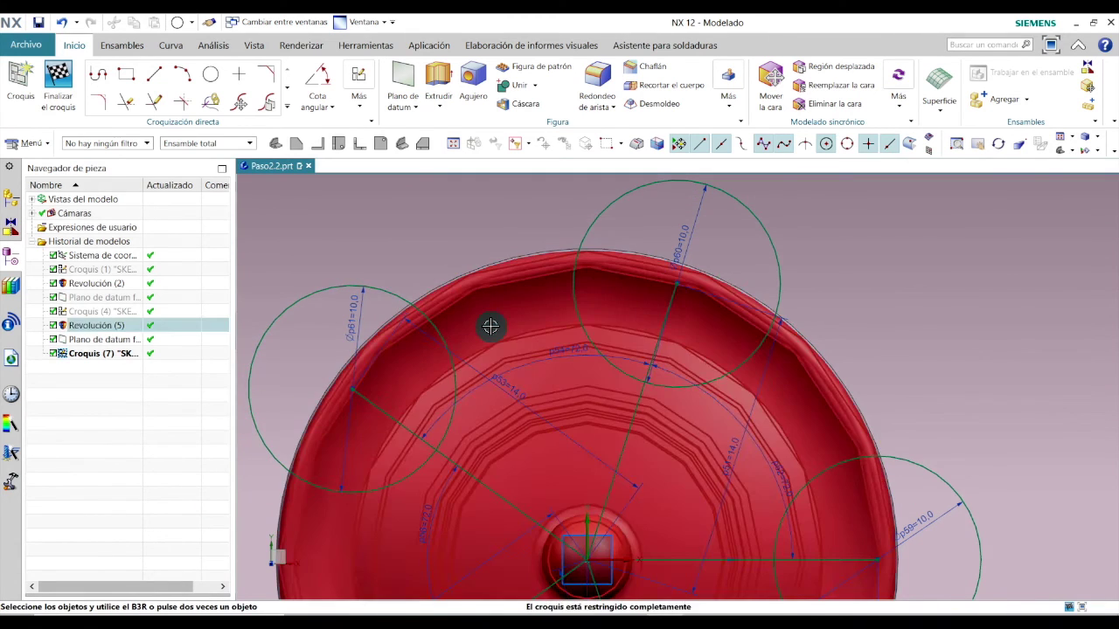
Draw a circle centered on the lower-left radial line's outer end and set its diameter to 10 mm
scroll(490, 327, down, 5)
scroll(450, 457, up, 4)
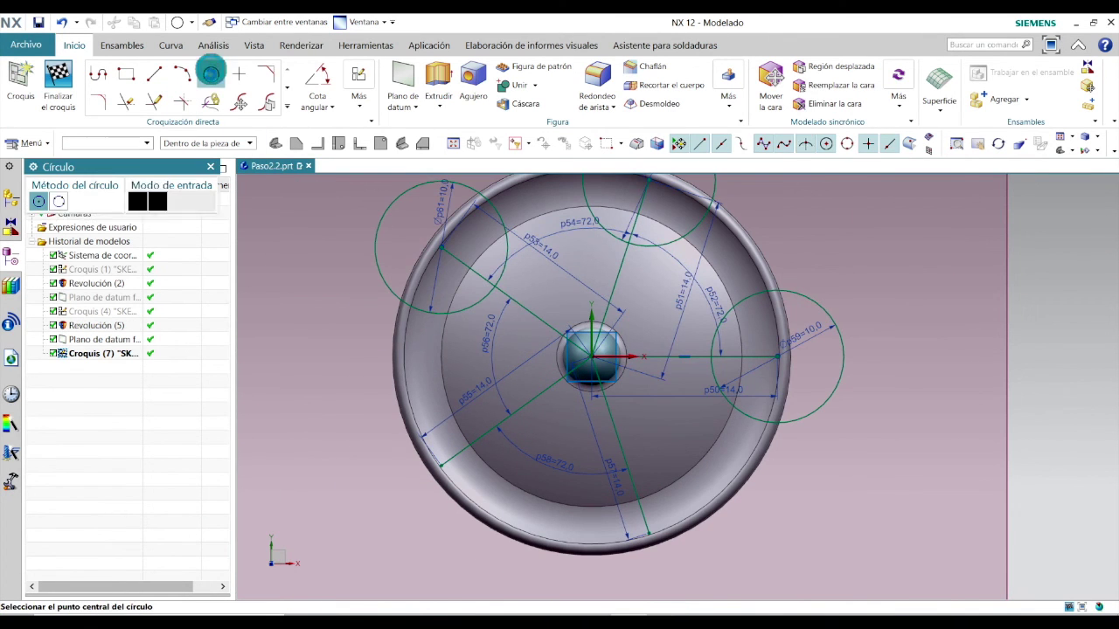
click(210, 73)
scroll(381, 473, up, 4)
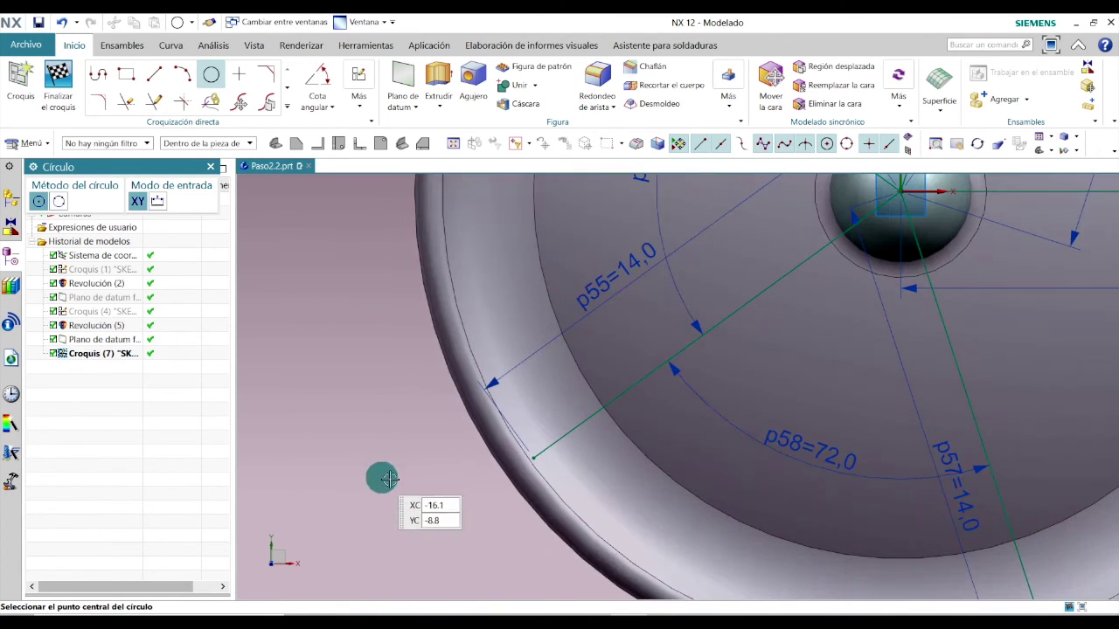
click(532, 458)
click(399, 516)
scroll(372, 399, up, 2)
key(Escape)
key(Escape)
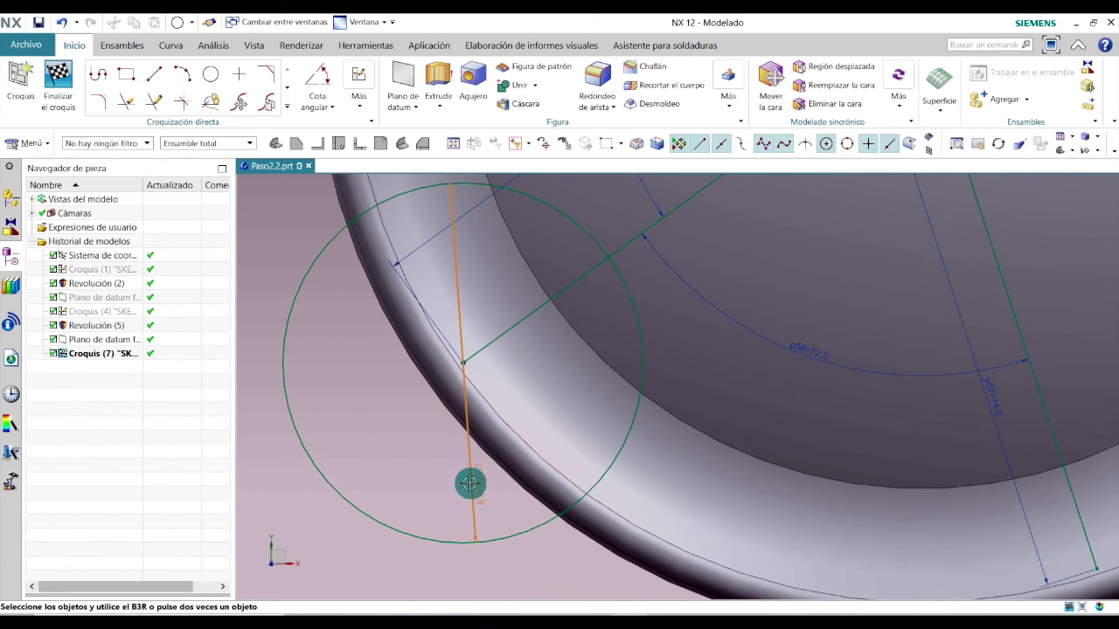
double_click(469, 484)
text(10)
key(Return)
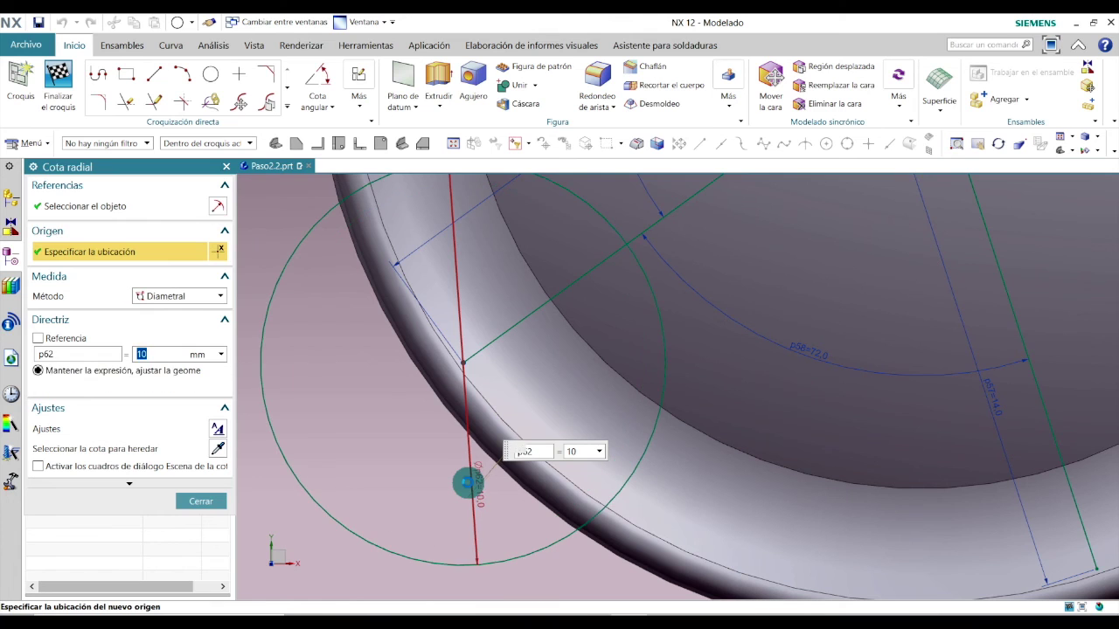
click(204, 500)
Draw a circle centered on the lower-right radial line's outer end and set its diameter to 10 mm
scroll(607, 467, down, 3)
scroll(680, 425, up, 4)
click(211, 74)
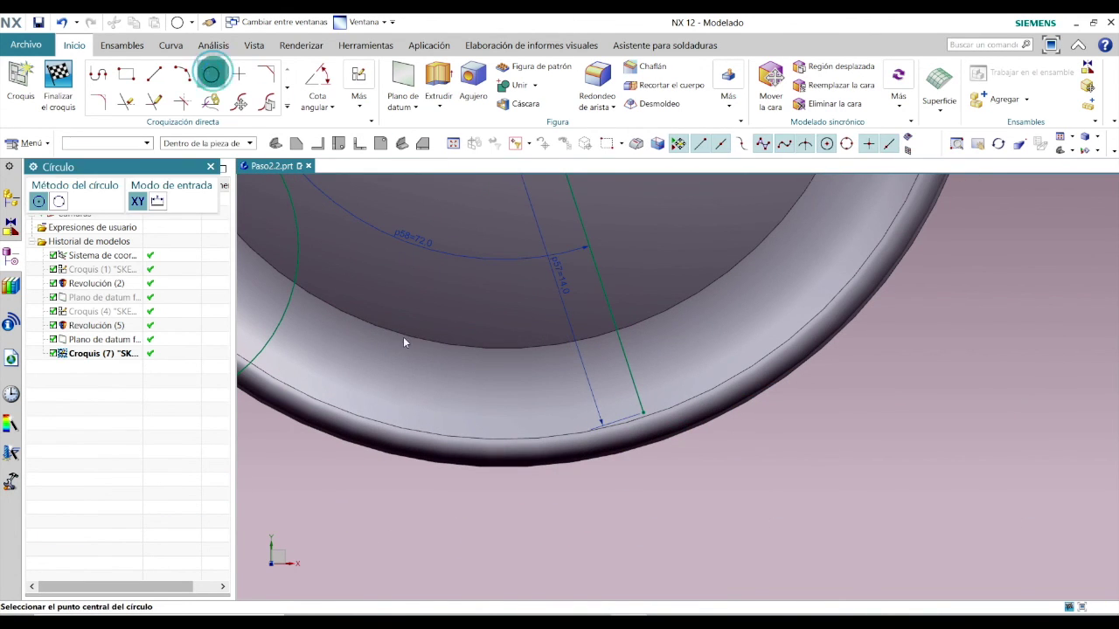
click(643, 414)
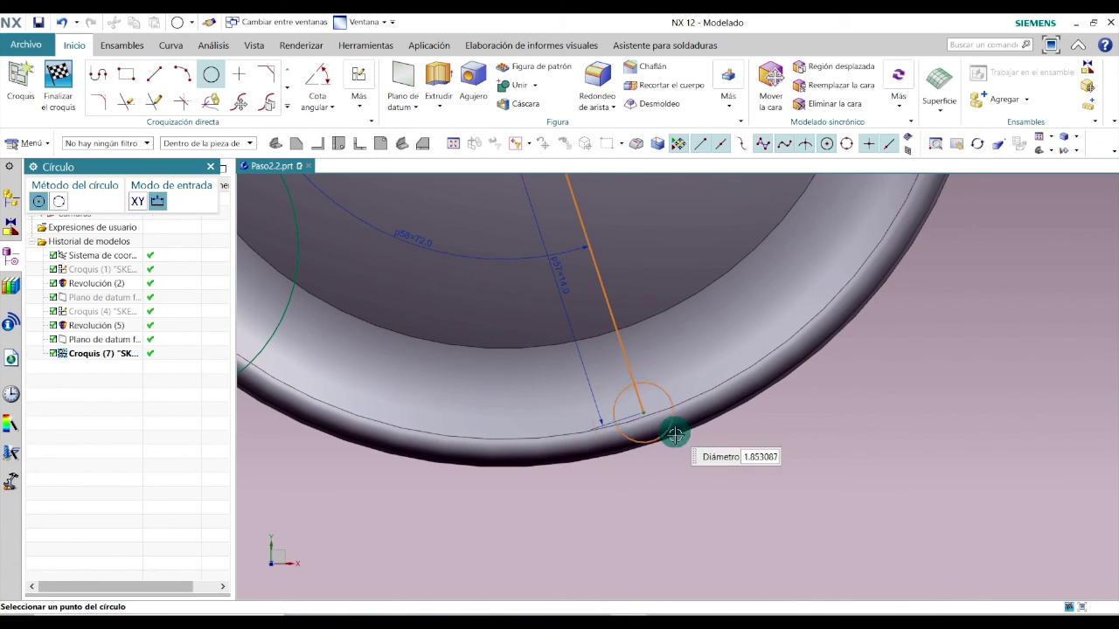
click(759, 506)
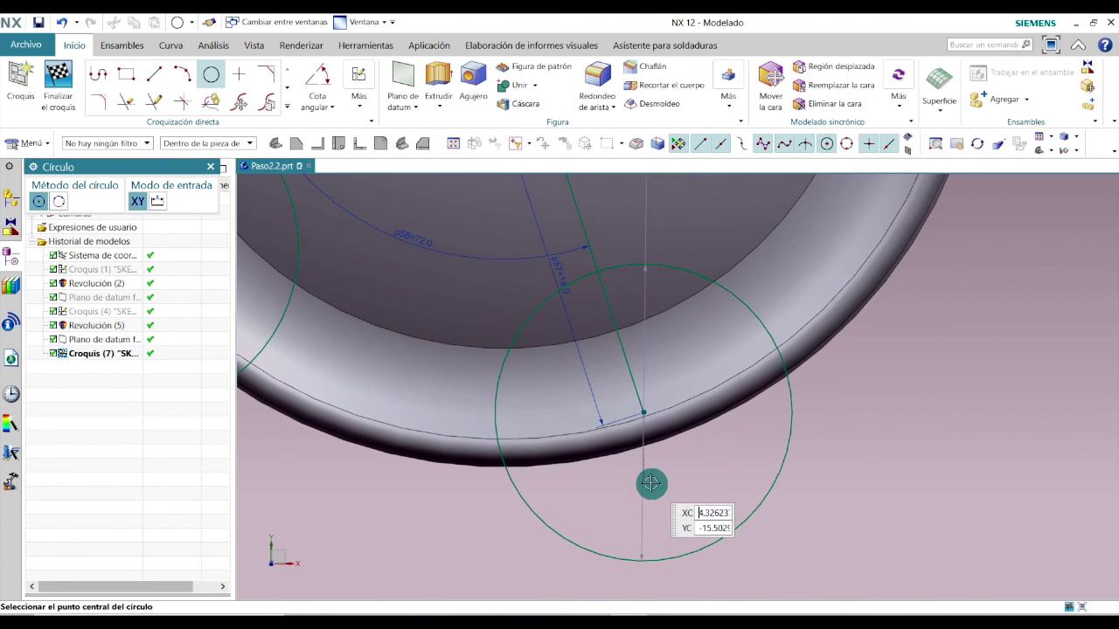
key(Escape)
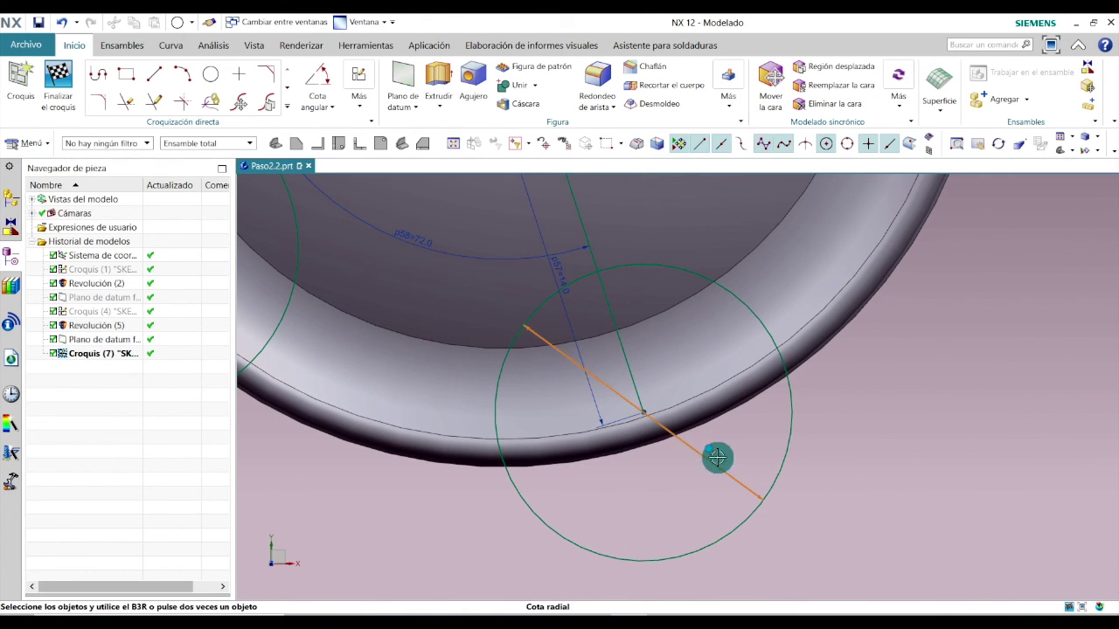
double_click(716, 457)
text(10)
key(Return)
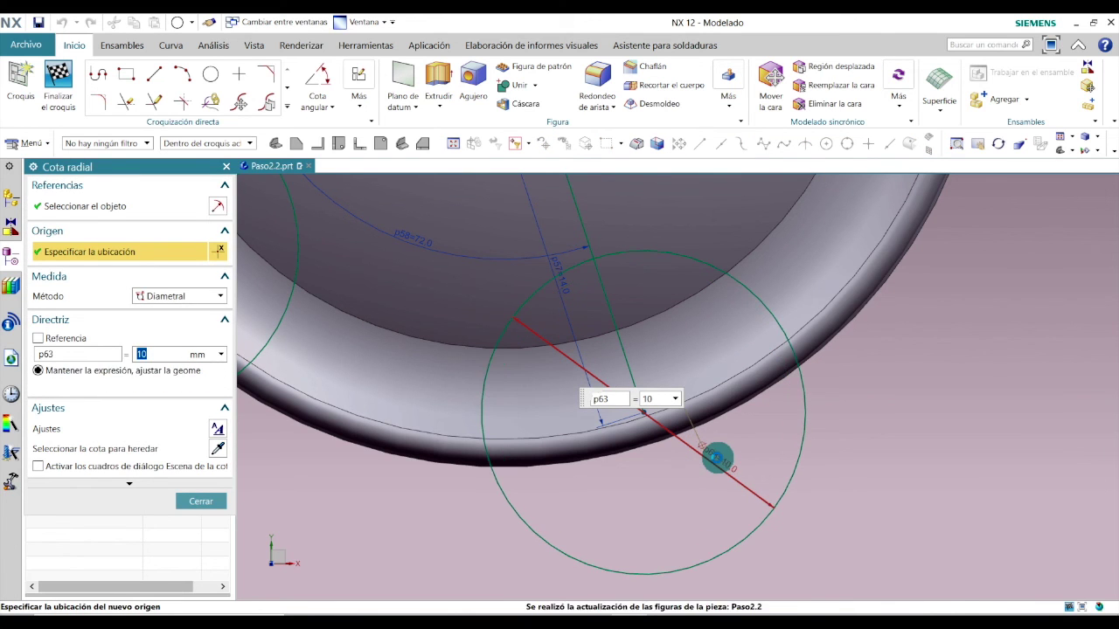
click(215, 505)
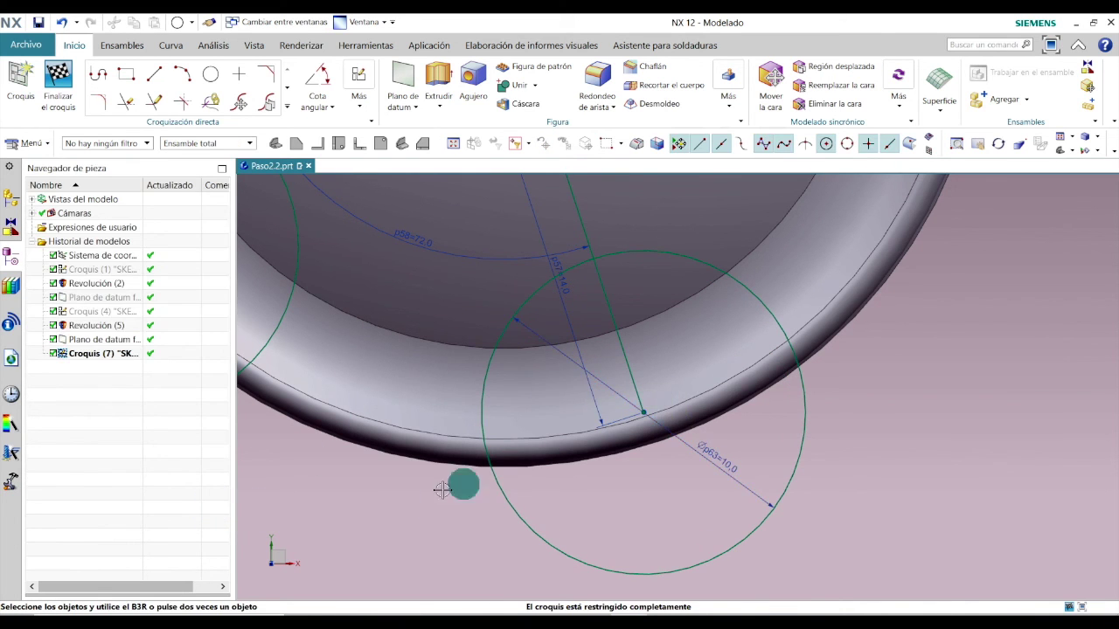
Finish the sketch of the five crown circles
scroll(517, 496, down, 6)
shift+middle_drag(506, 290, 649, 331)
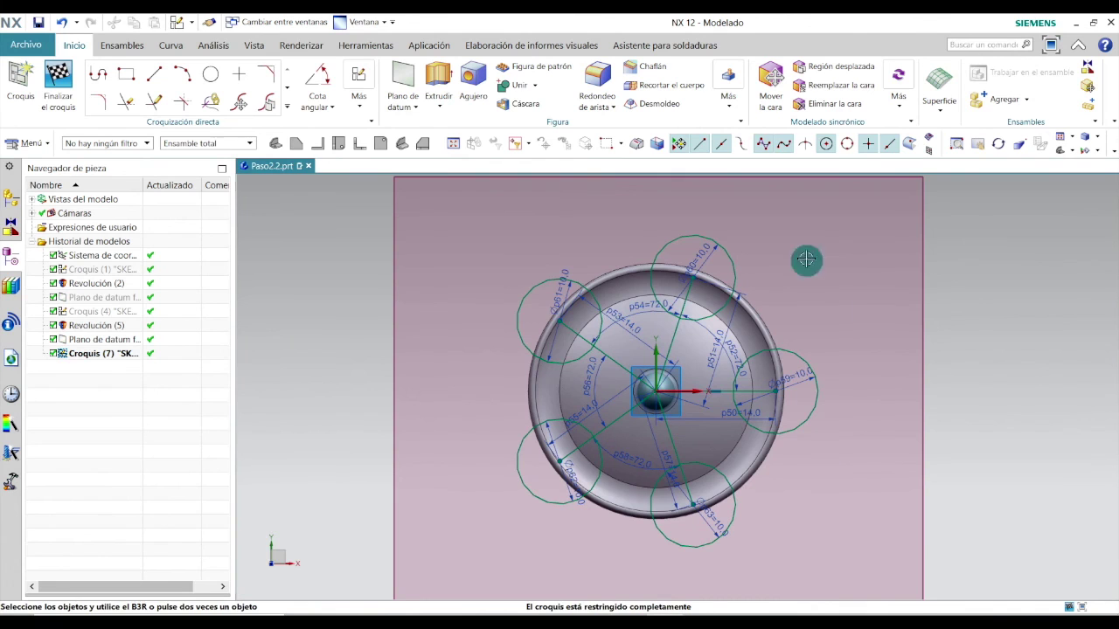
click(58, 87)
click(403, 147)
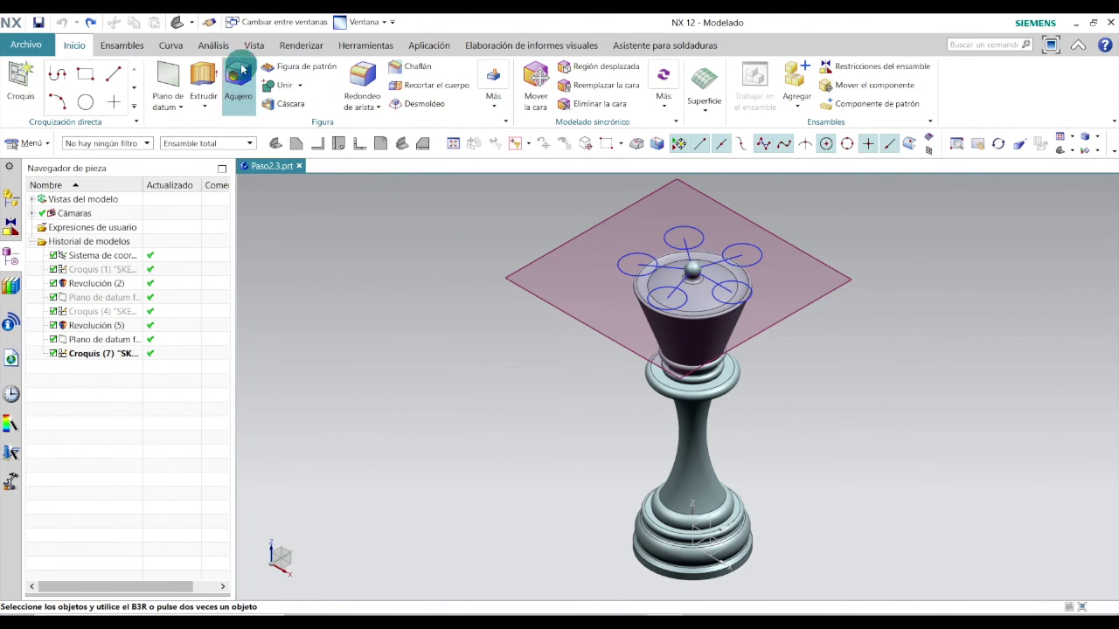
Extrude the five crown circles from 0 to 25 mm, subtracting them from the queen's upper revolved body
click(203, 83)
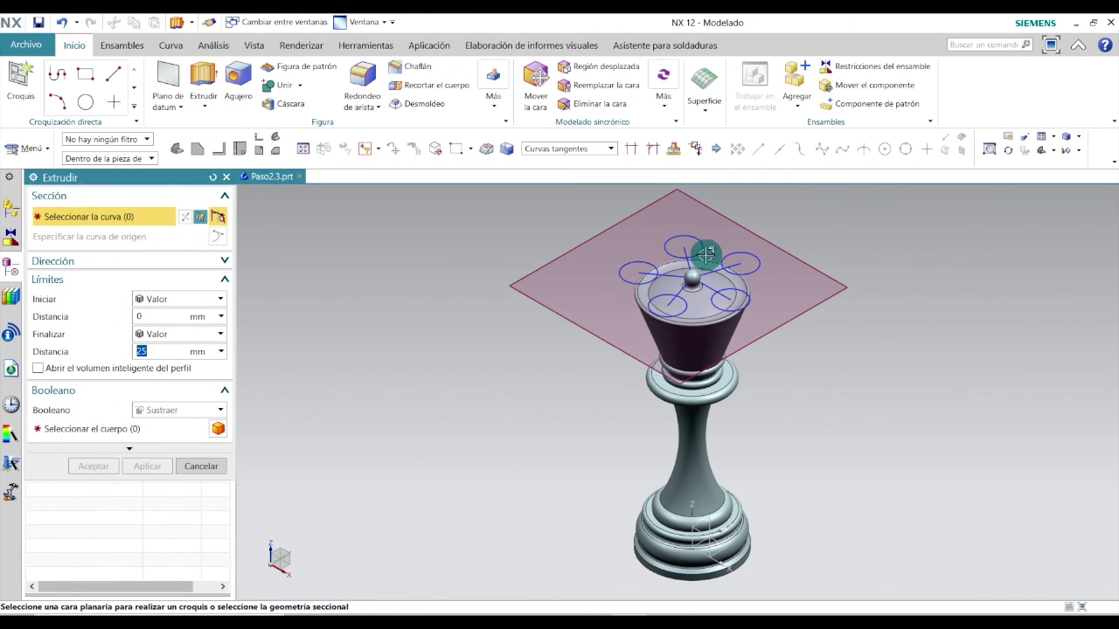
click(702, 245)
click(629, 266)
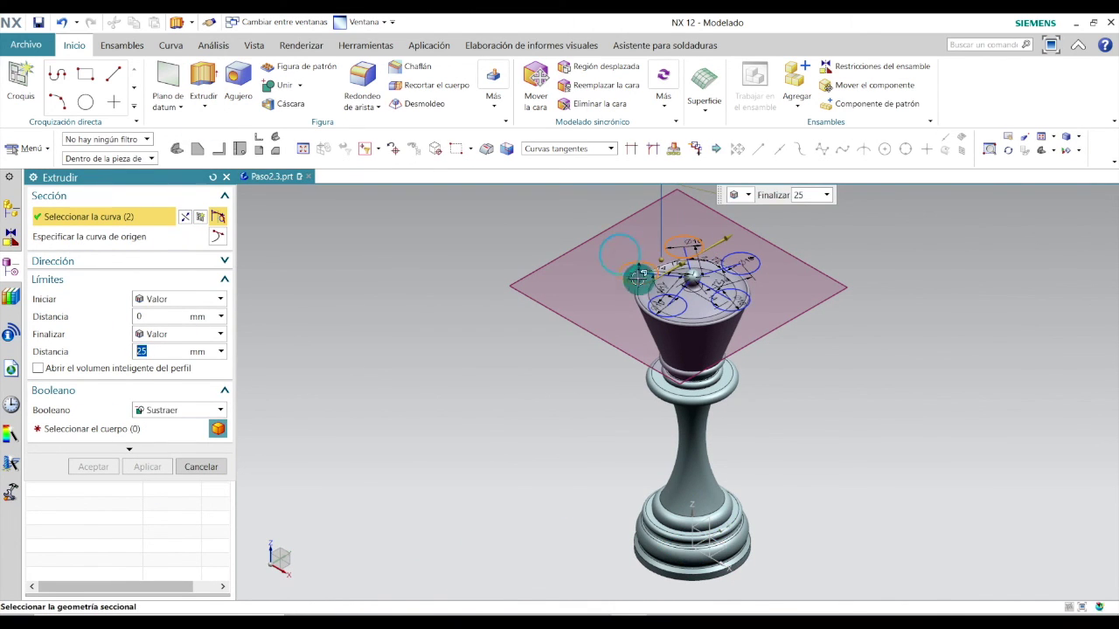
click(682, 310)
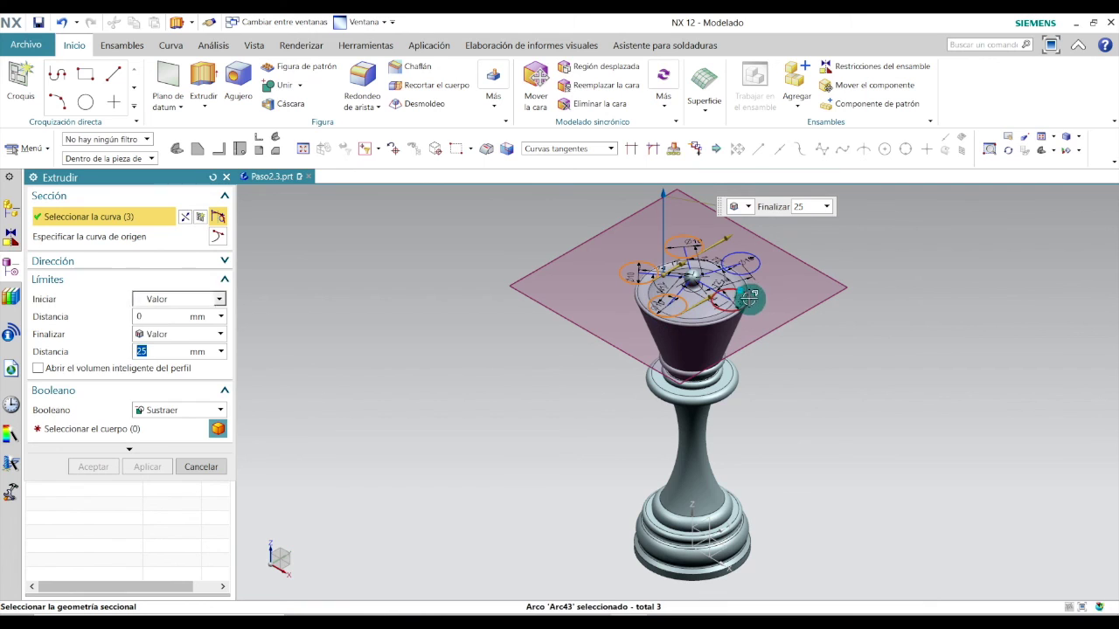
click(750, 299)
click(752, 263)
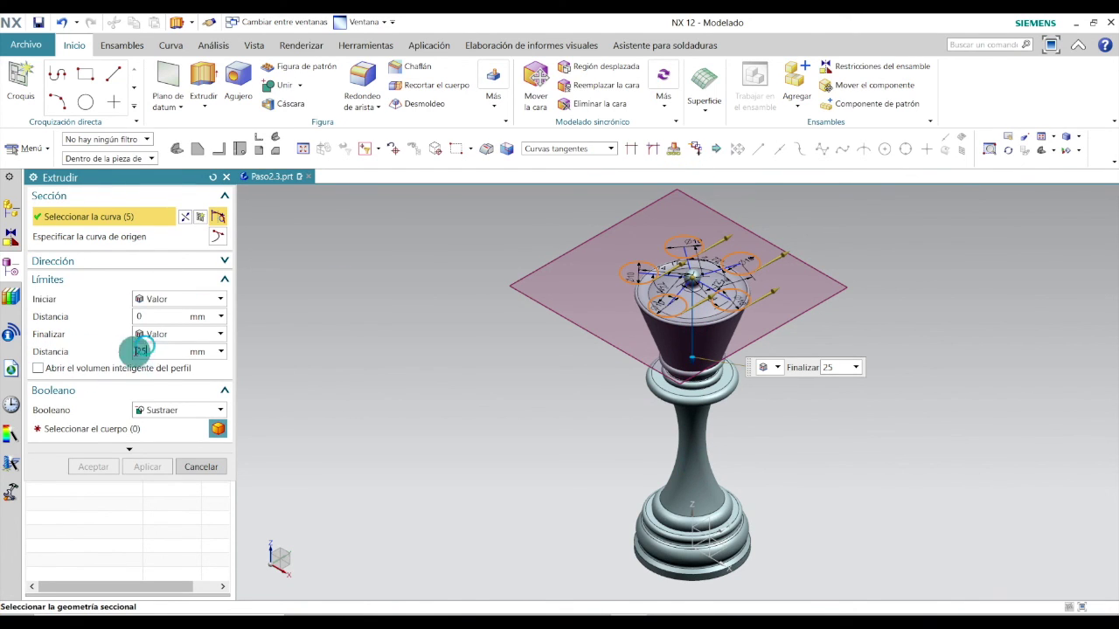
drag(135, 352, 129, 353)
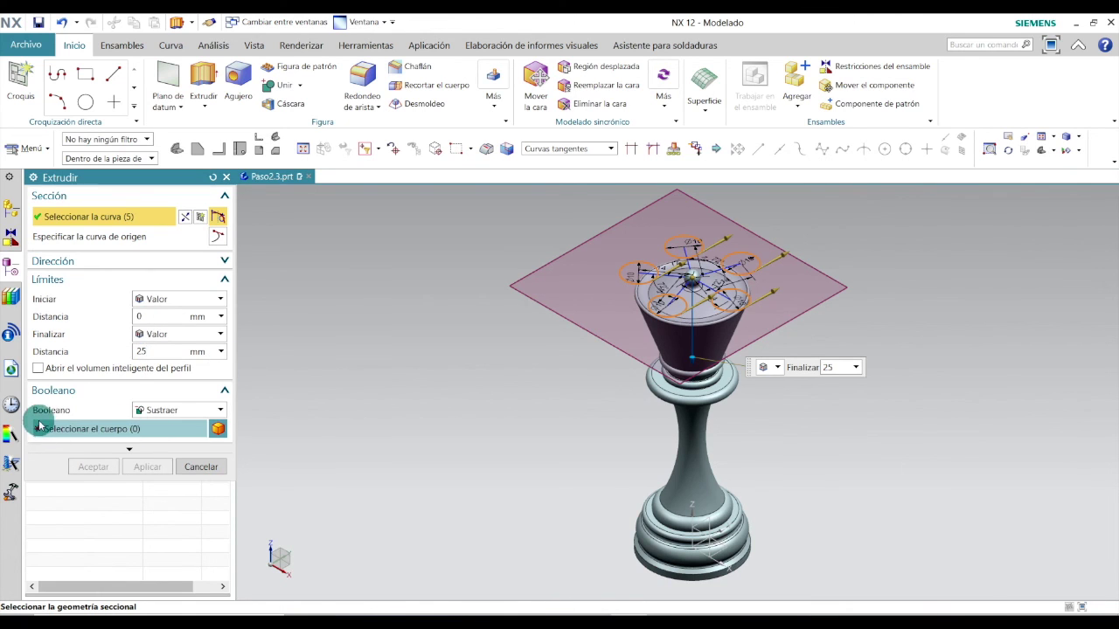
click(175, 411)
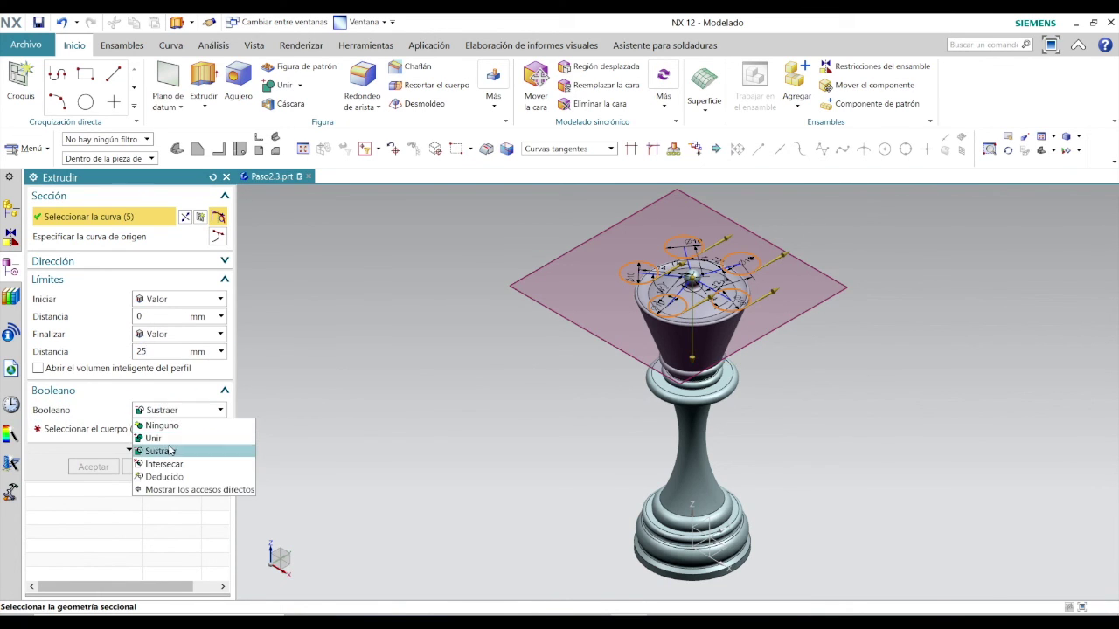
click(165, 451)
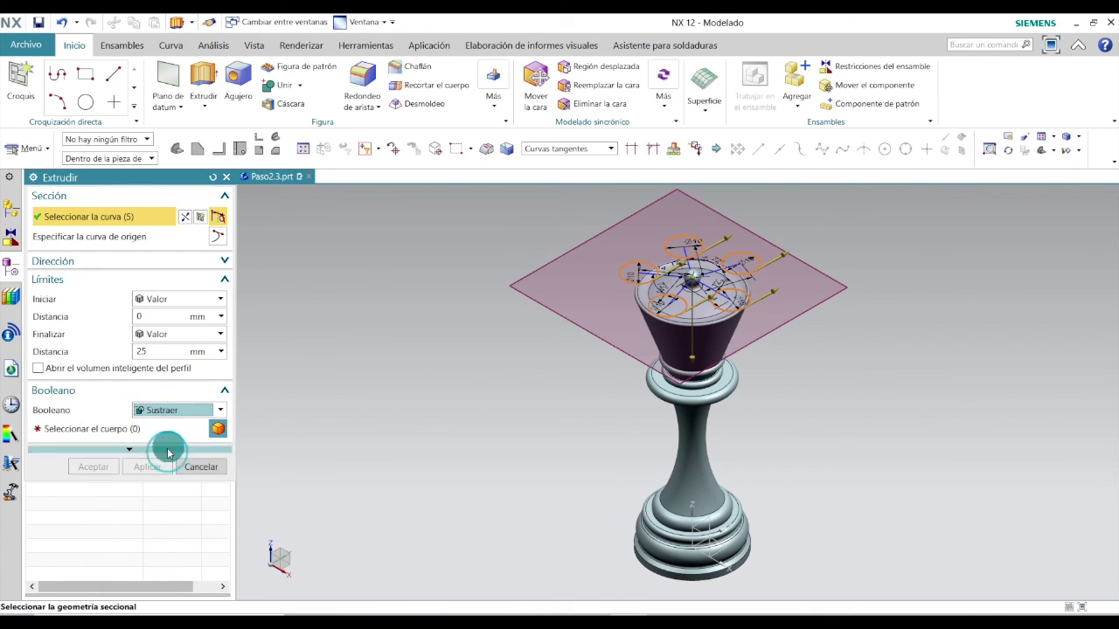
click(87, 428)
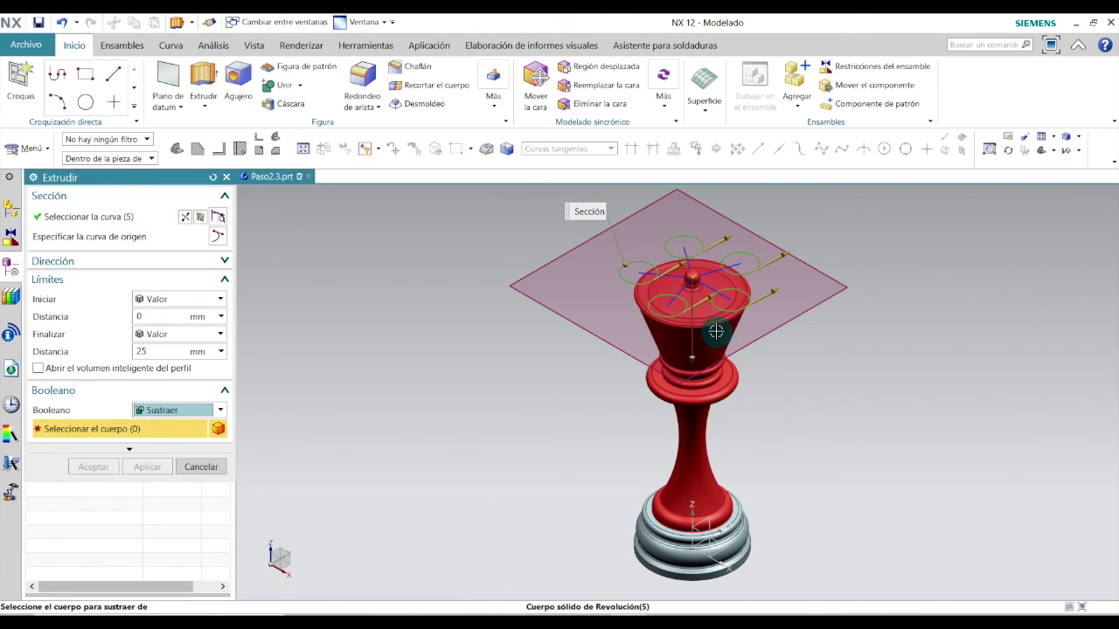
click(716, 339)
click(95, 468)
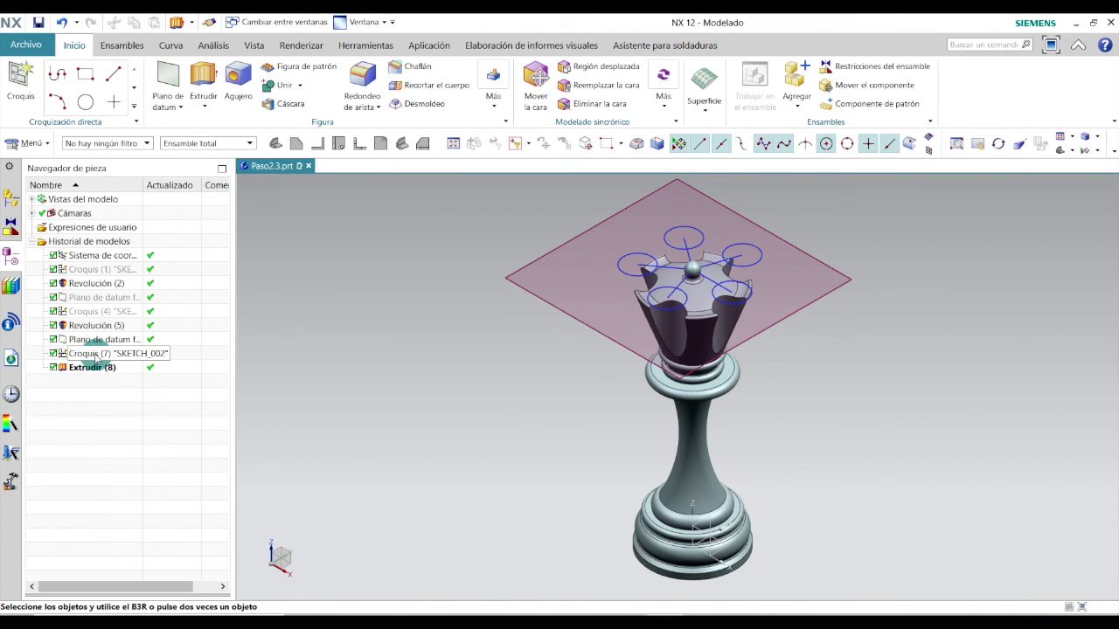
Hide the sketch of the crown circles and its datum plane
right_click(94, 354)
click(149, 26)
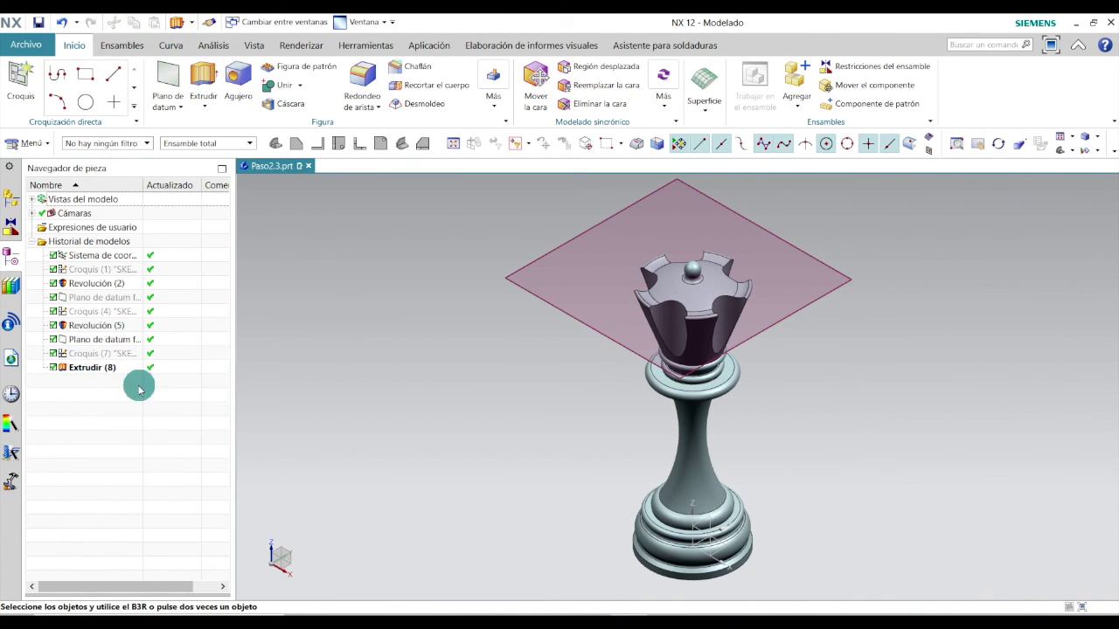
click(93, 345)
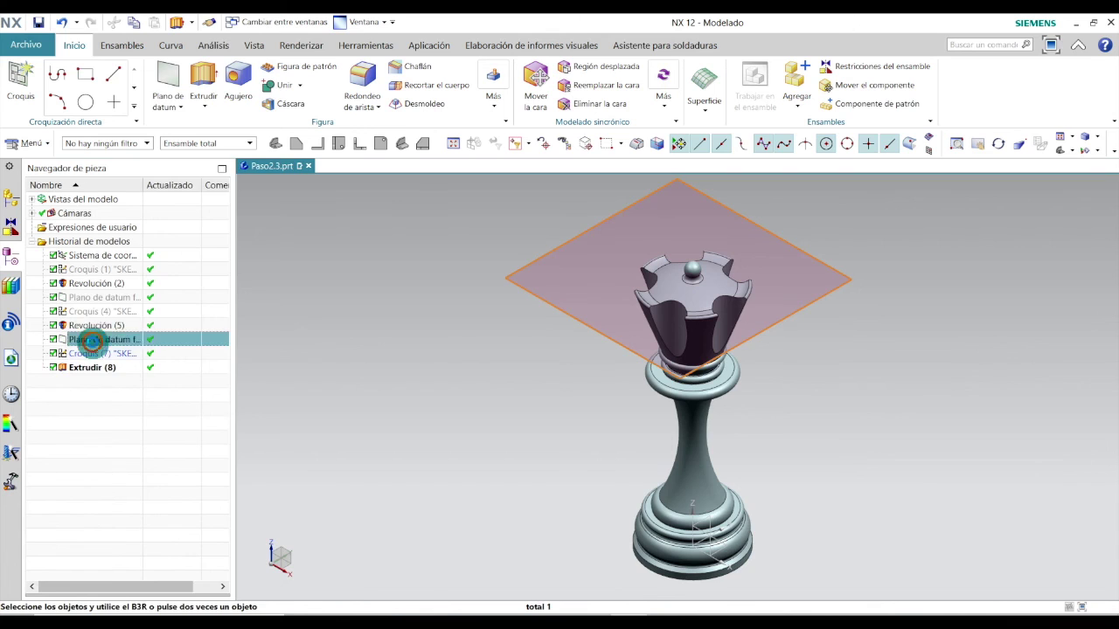
right_click(94, 344)
click(149, 27)
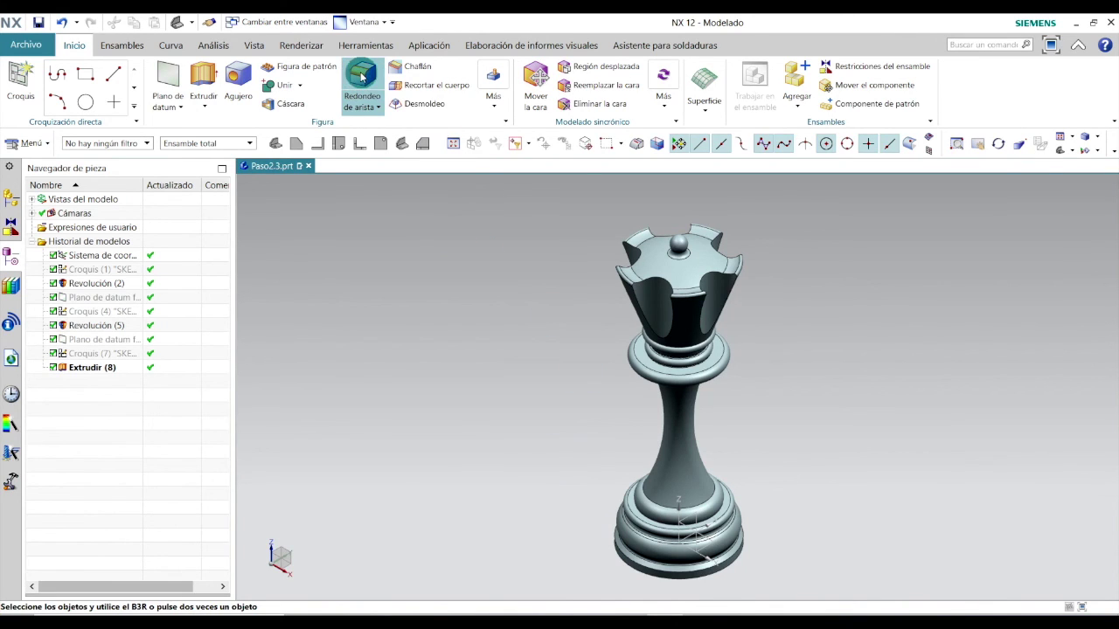
Start a 2 mm circular edge blend on the inner and outer edges of the crown's two front notches
click(362, 77)
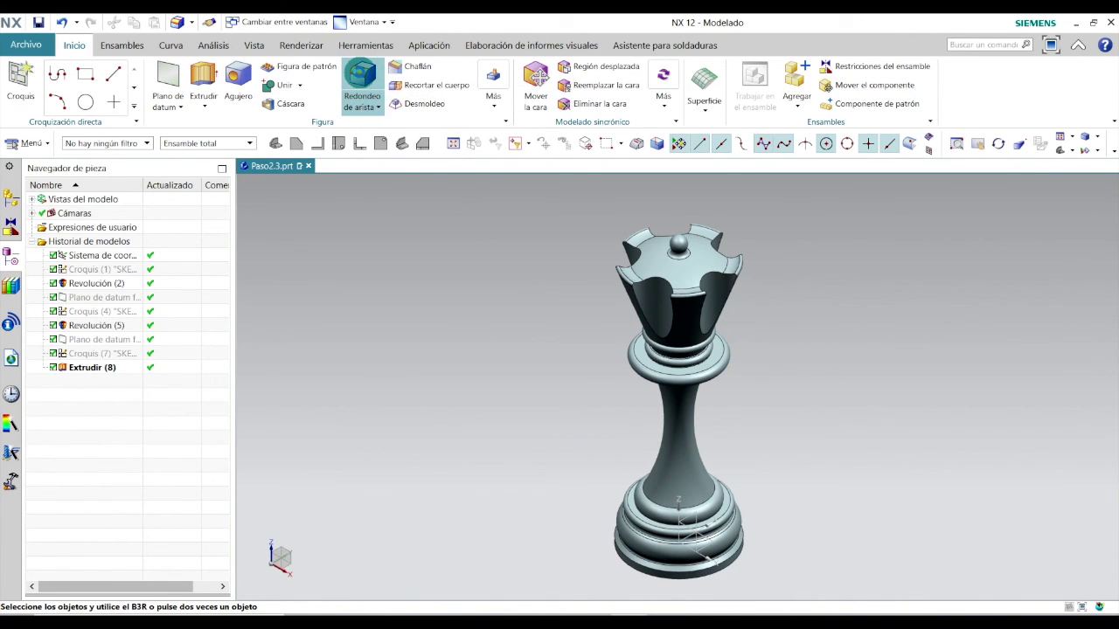
scroll(663, 275, up, 3)
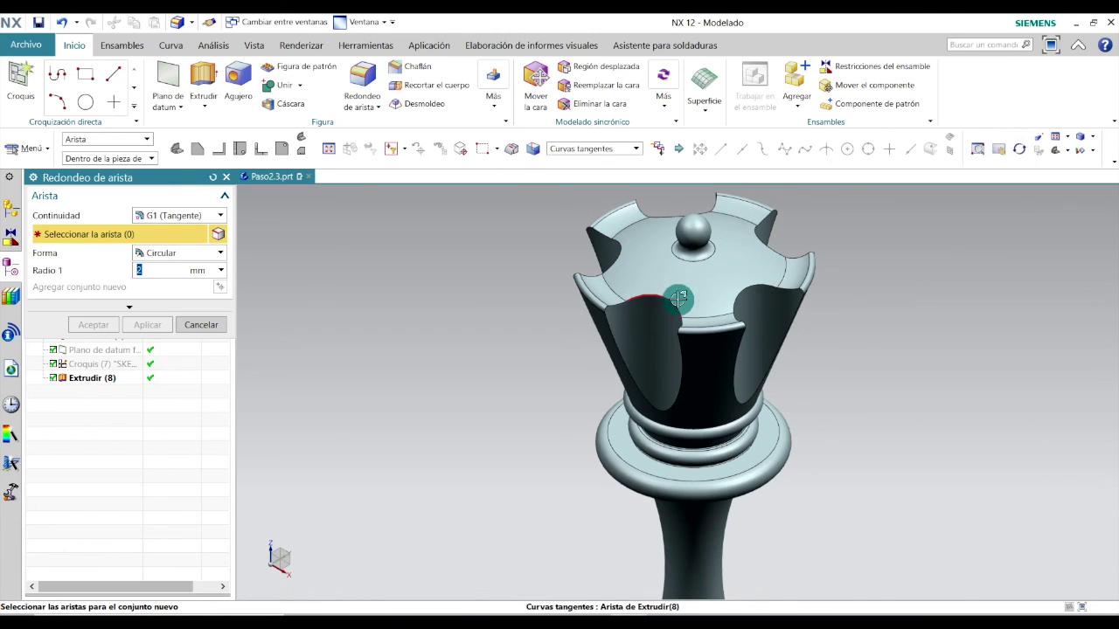
click(668, 302)
click(612, 343)
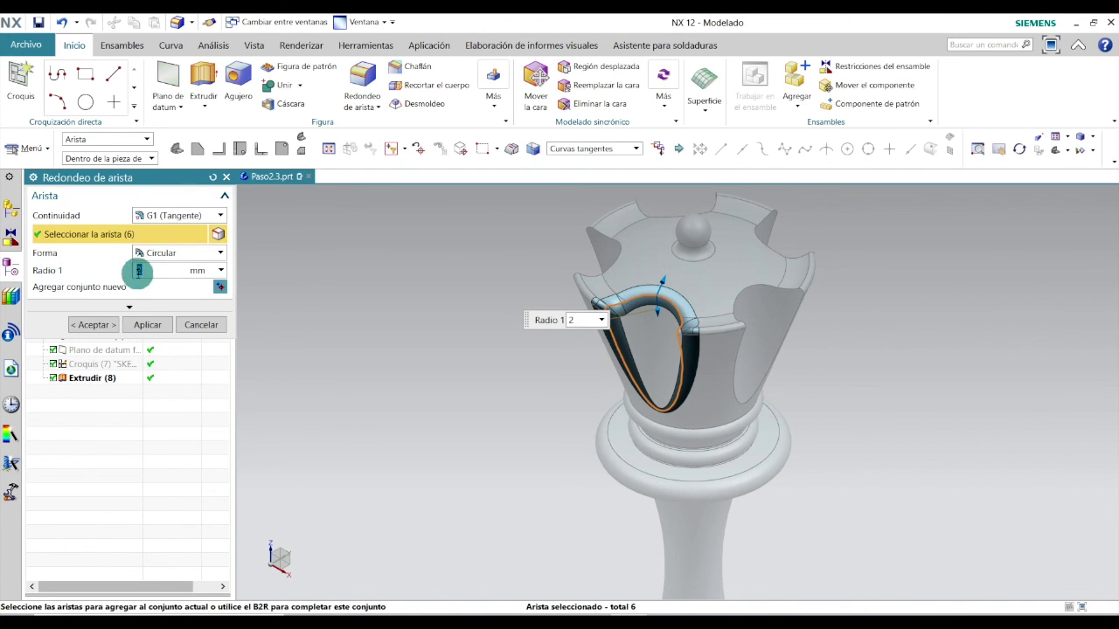
click(748, 287)
click(740, 357)
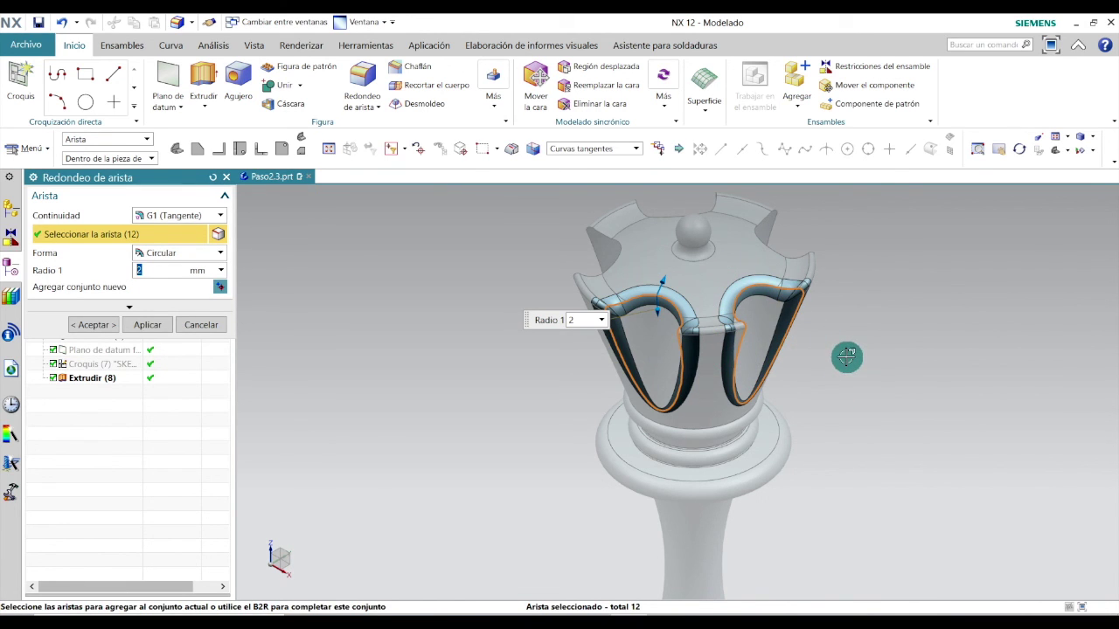
Add the edges of the three remaining crown notches to the 2 mm edge blend and create it
middle_drag(845, 356, 822, 376)
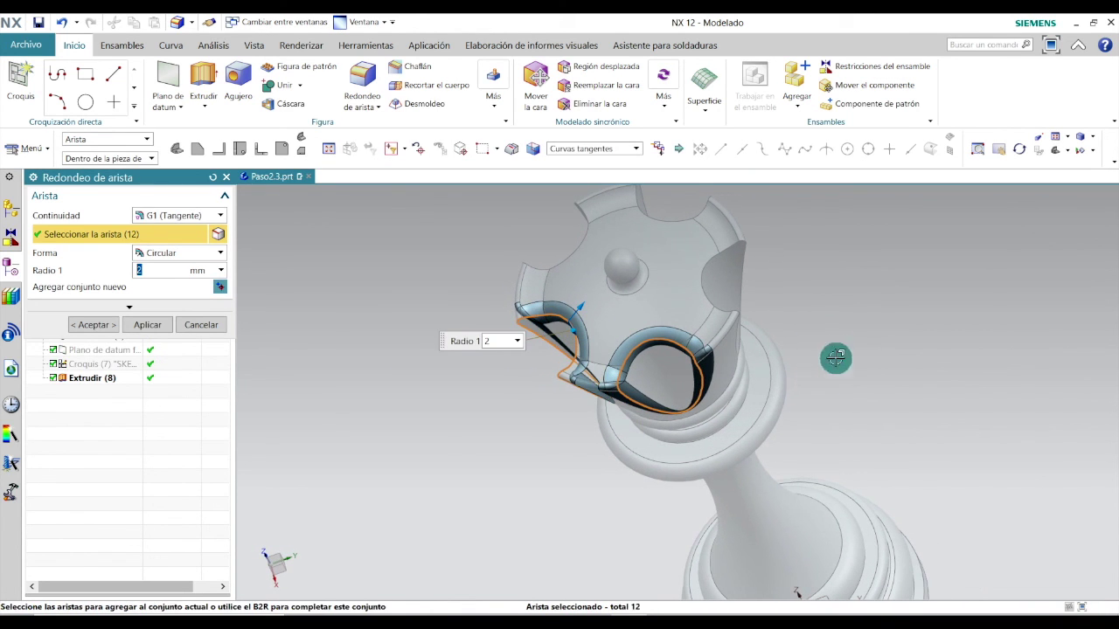
click(709, 269)
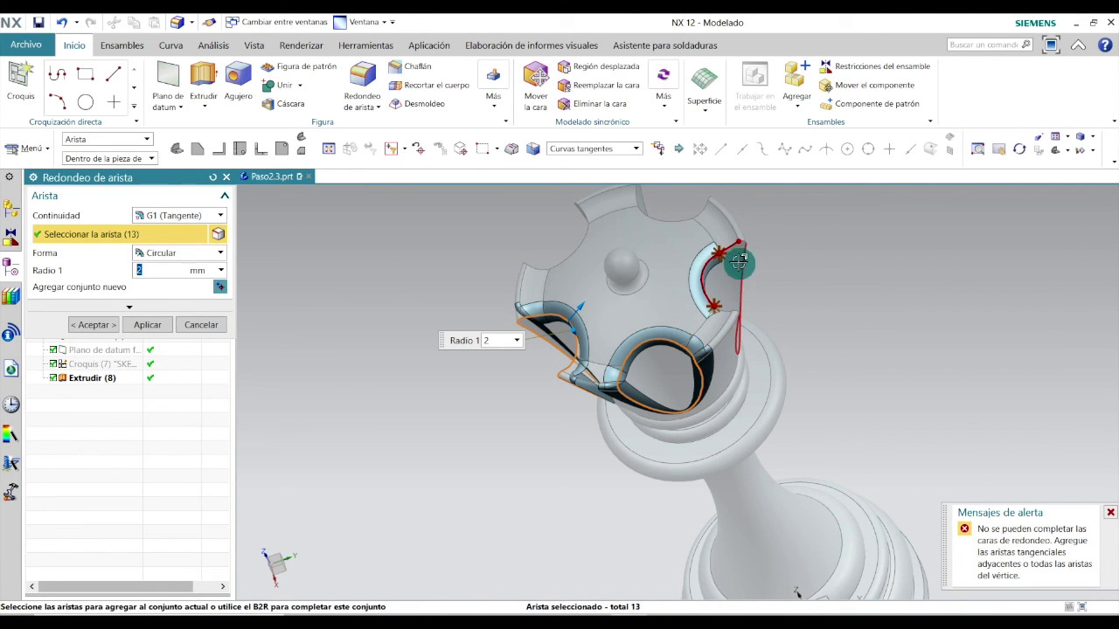
middle_drag(777, 335, 882, 408)
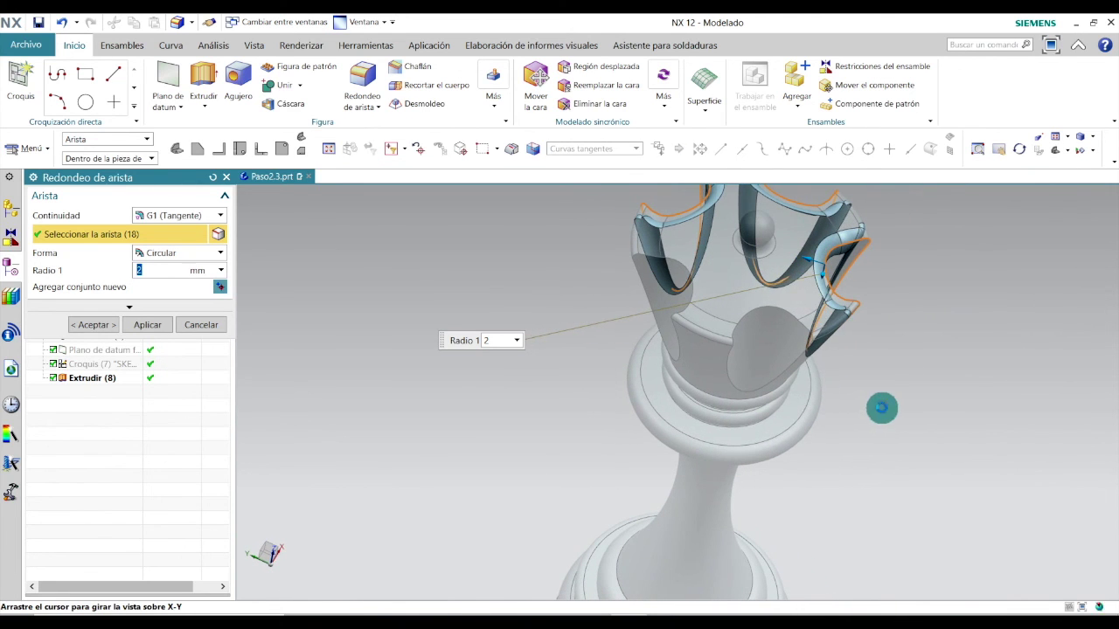
click(773, 308)
click(725, 368)
middle_drag(743, 349, 786, 361)
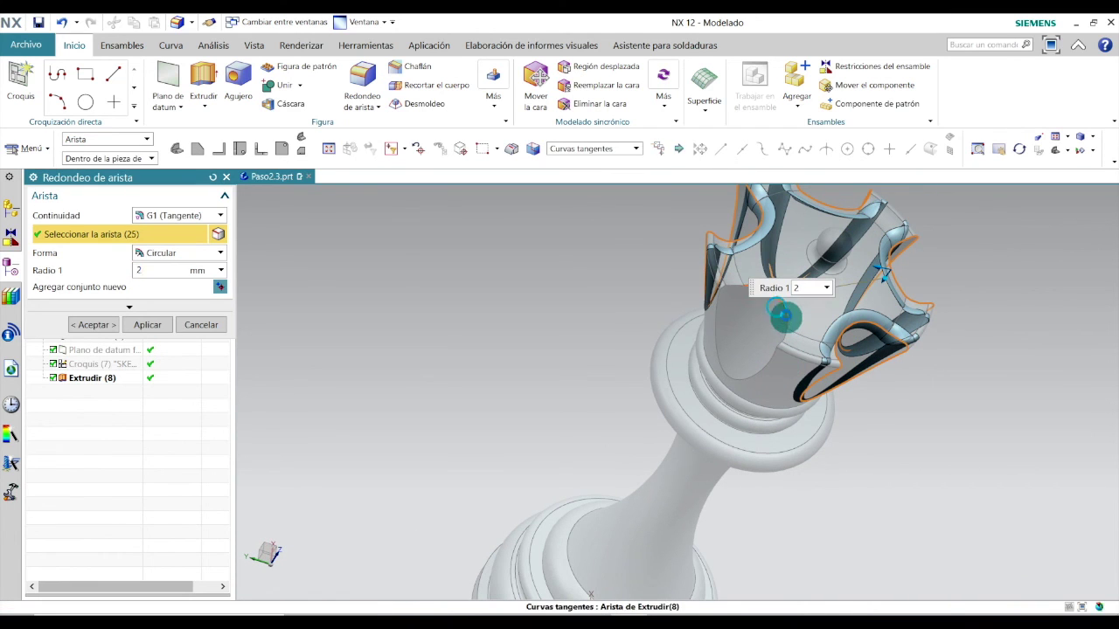
click(783, 318)
click(721, 321)
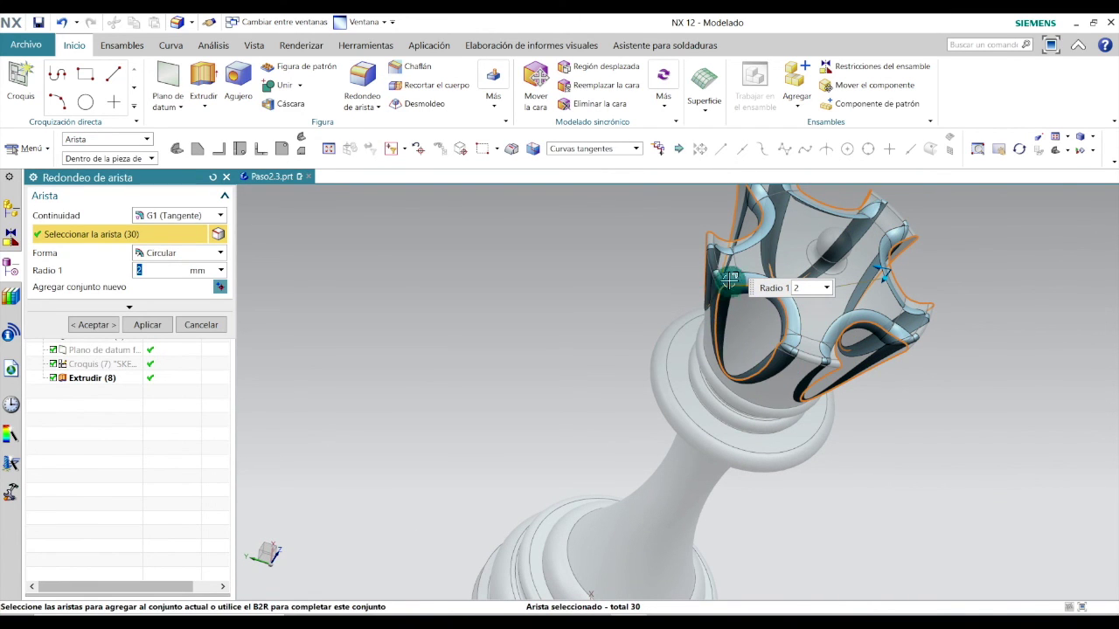
click(91, 324)
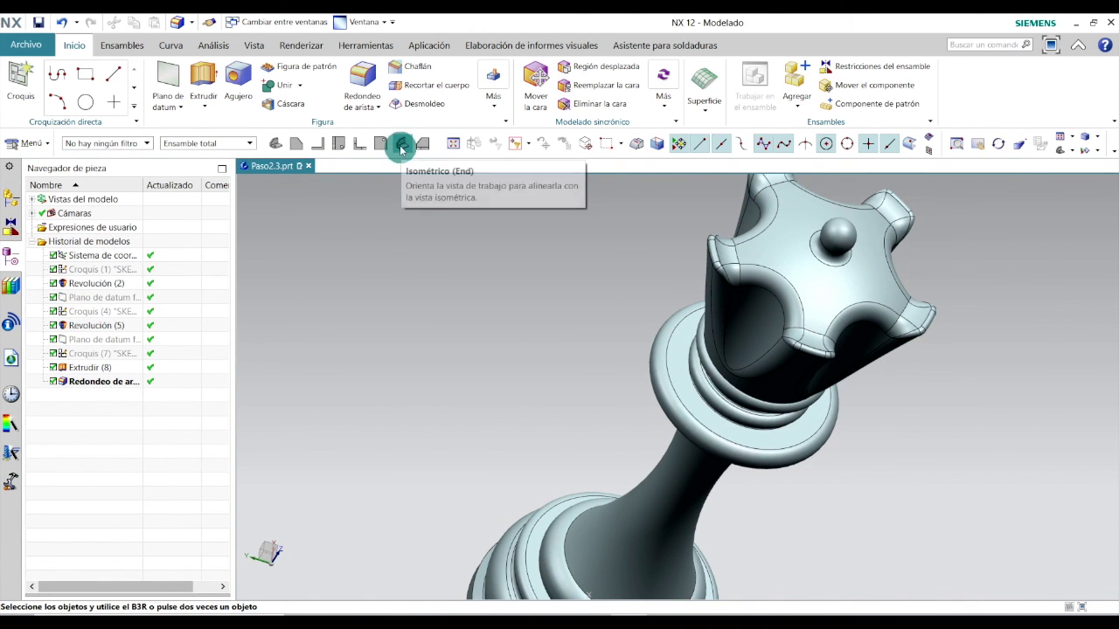
Change the display color of both queen bodies to the light beige at the end of the Vibrante palette
click(401, 145)
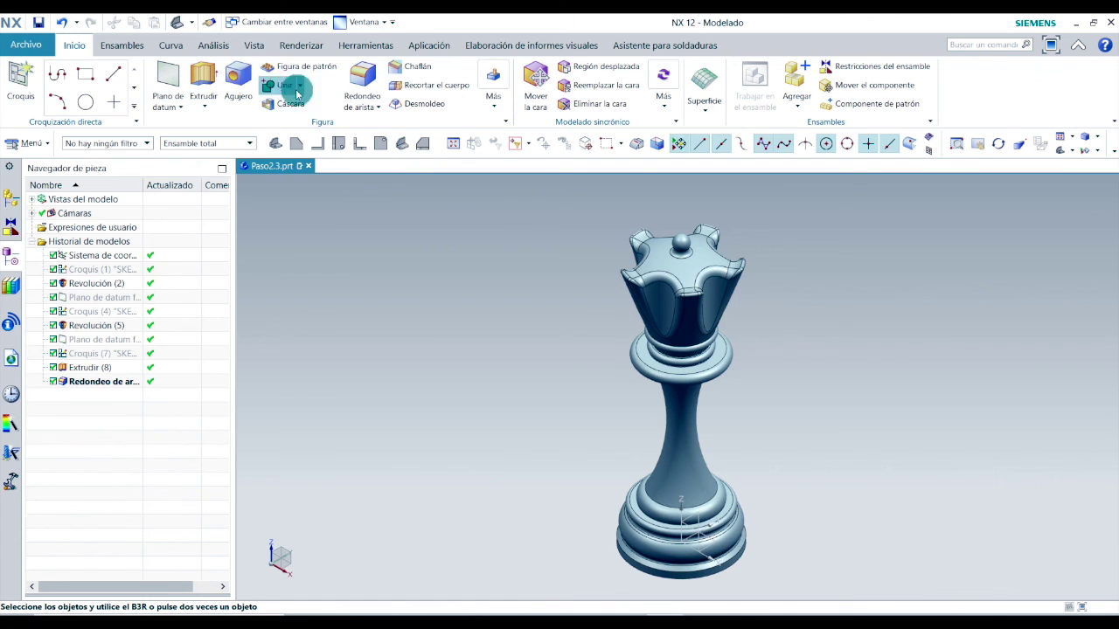
click(254, 46)
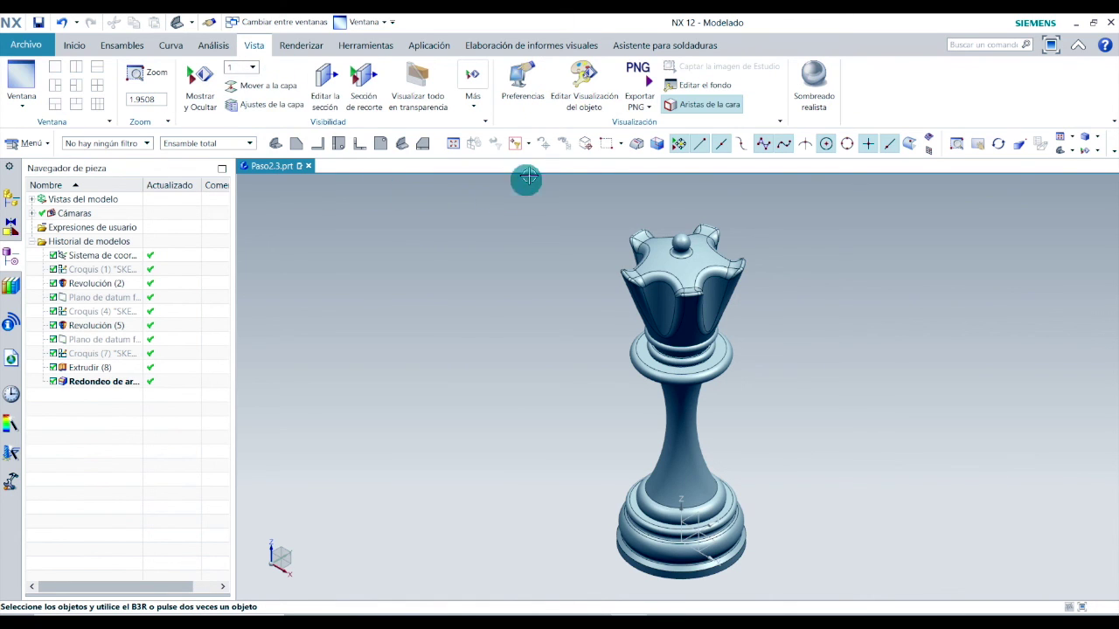
click(586, 89)
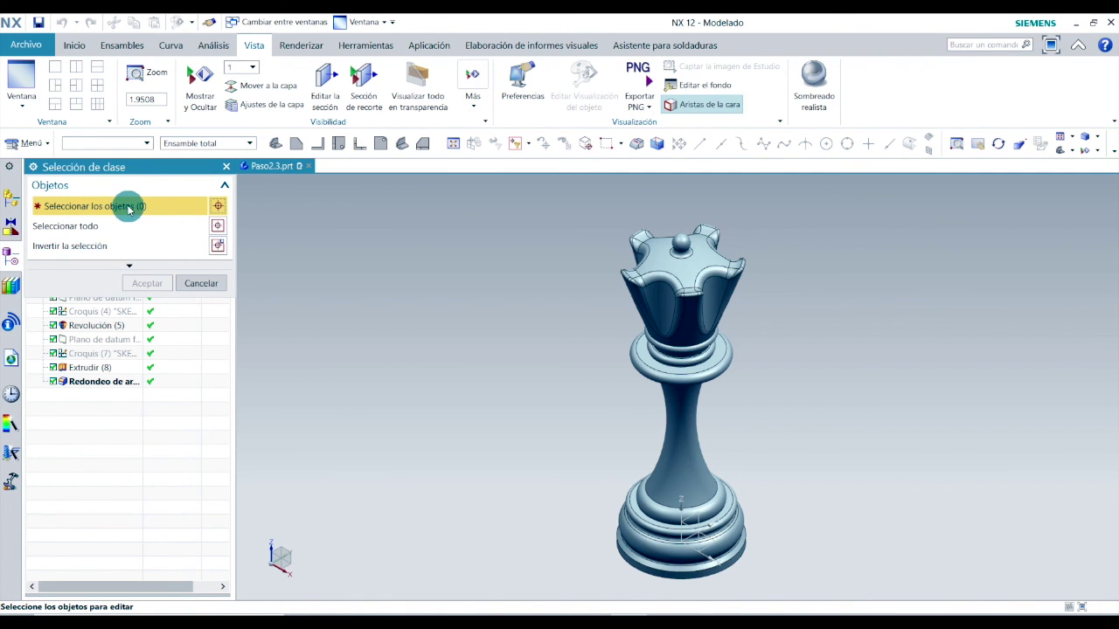
click(688, 270)
click(688, 269)
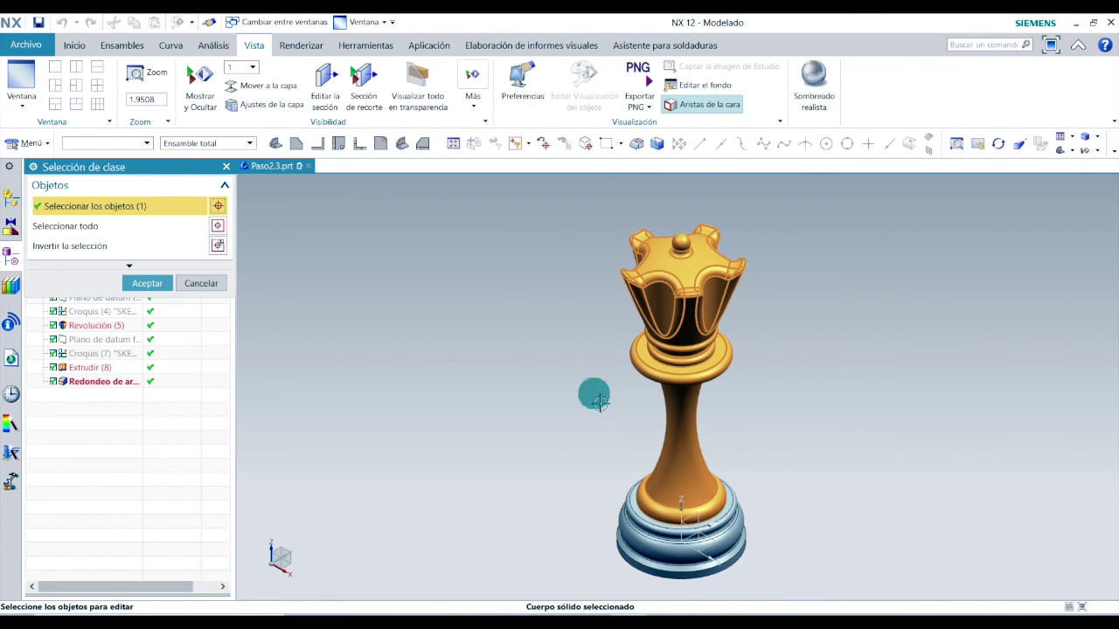
click(710, 544)
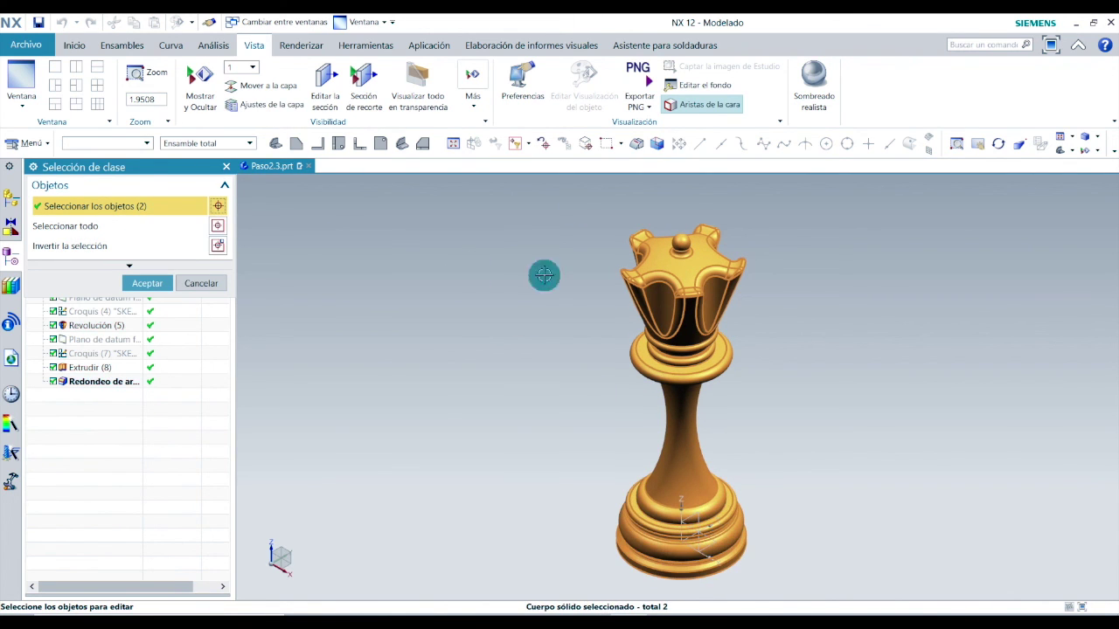
click(146, 285)
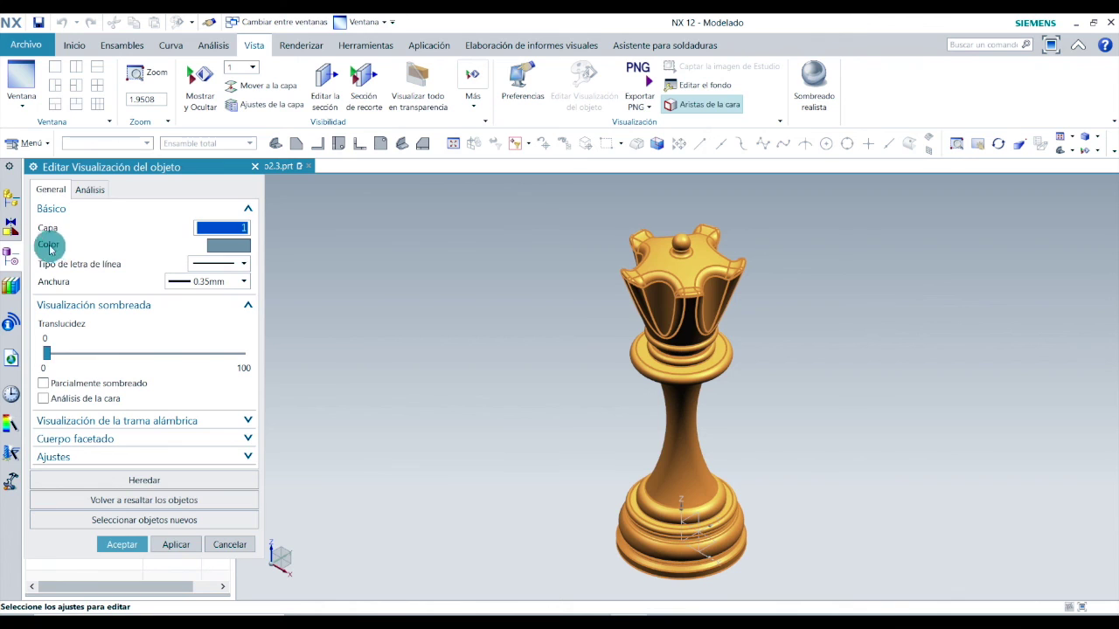
click(229, 246)
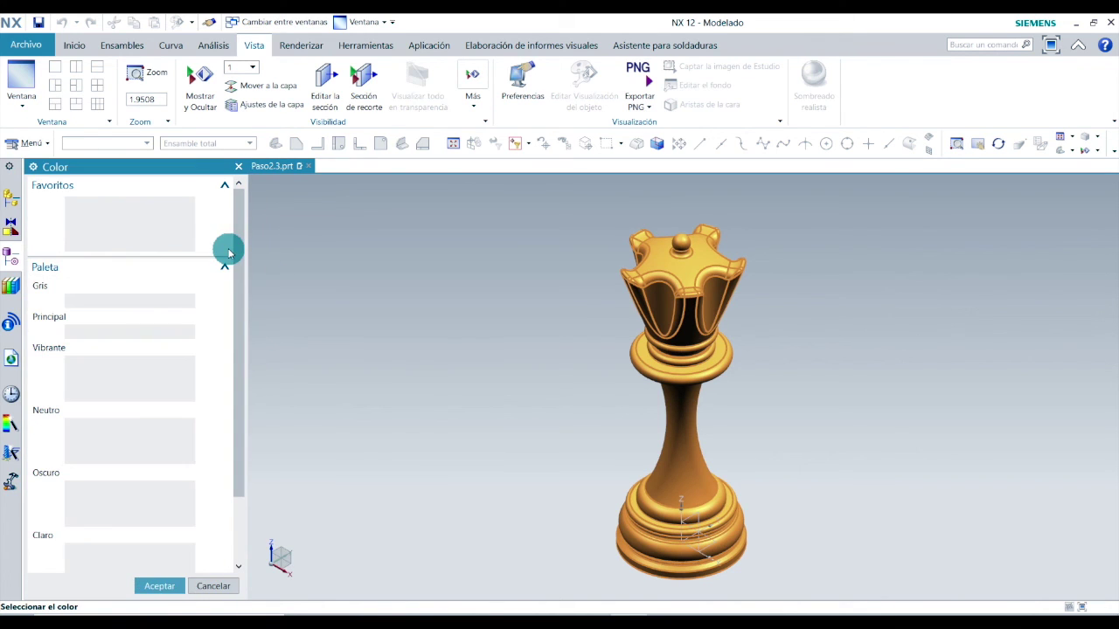
click(188, 394)
click(183, 595)
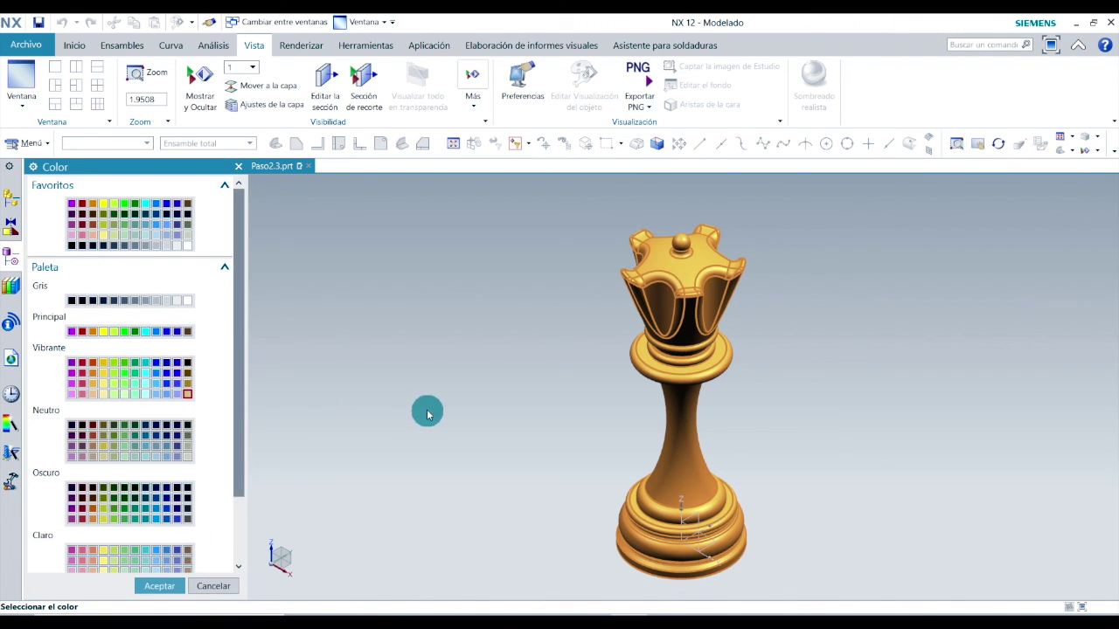
click(166, 586)
click(121, 545)
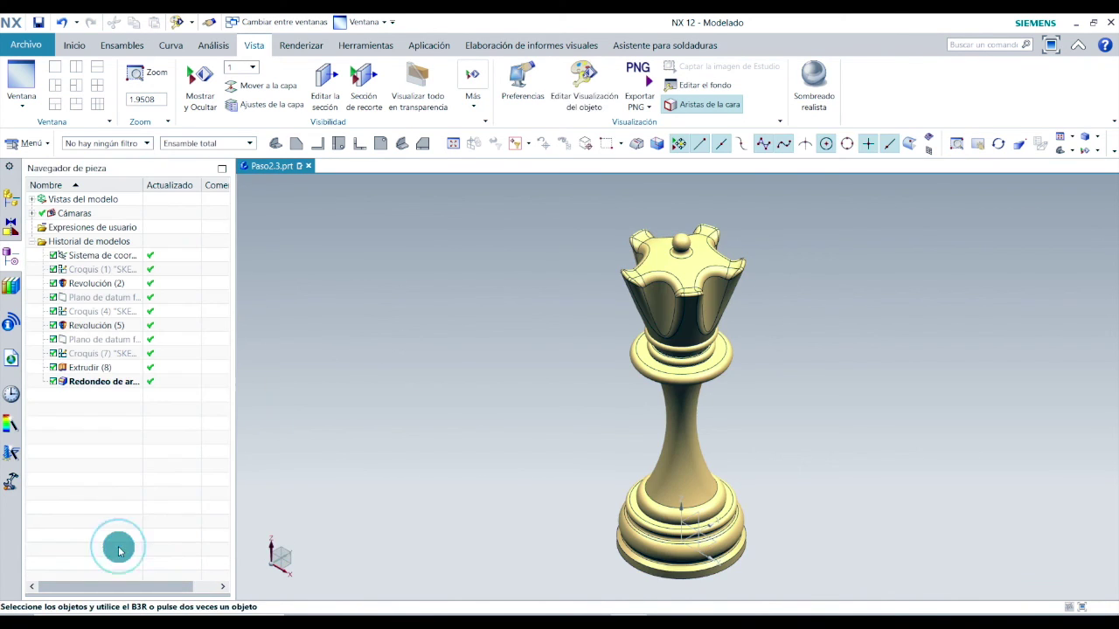